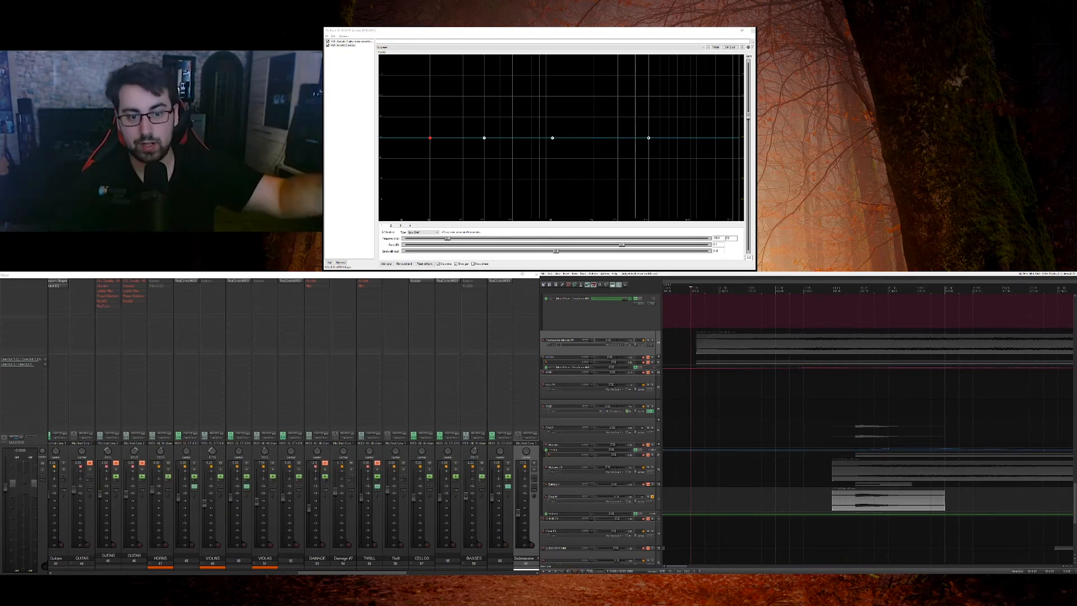
Step: Show multiple rows of tracks in the mixer so the full track list fits
scroll(868, 426, "down", 5)
scroll(654, 388, "up", 10)
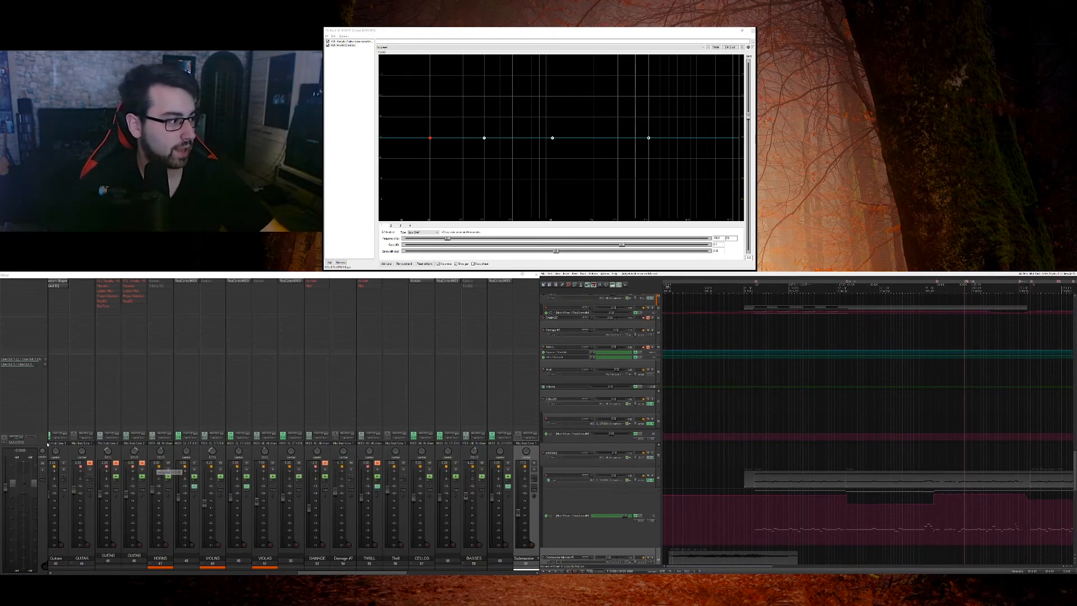
right_click(33, 438)
right_click(43, 442)
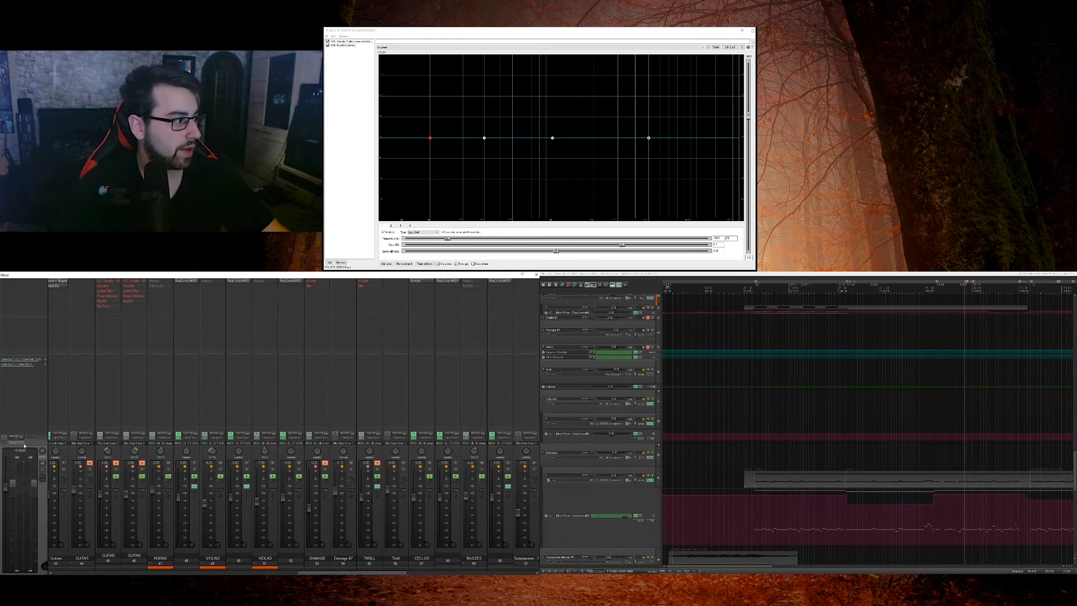
right_click(43, 442)
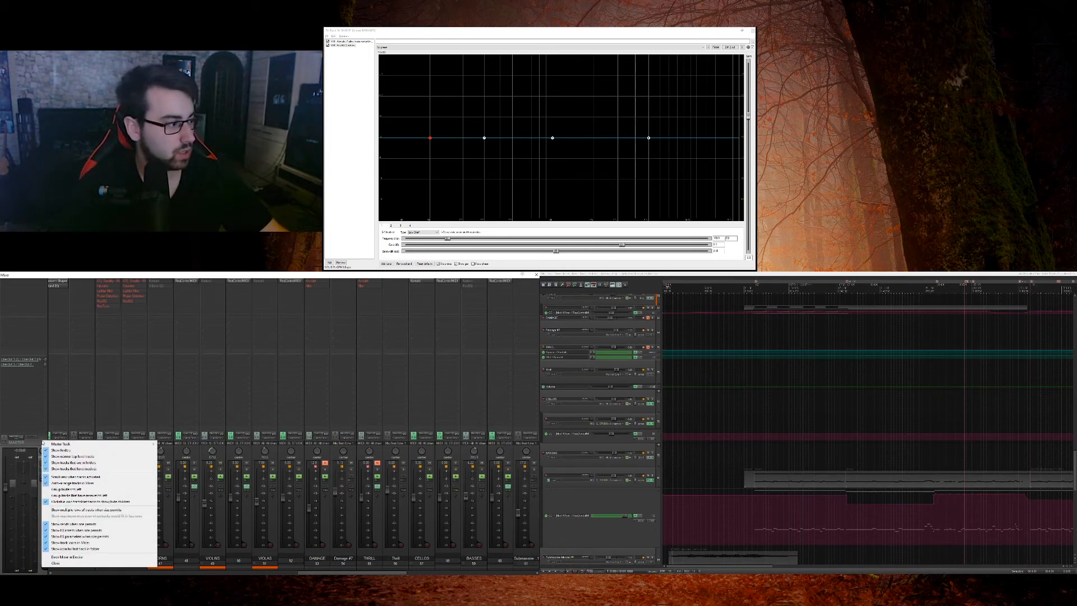
left_click(84, 509)
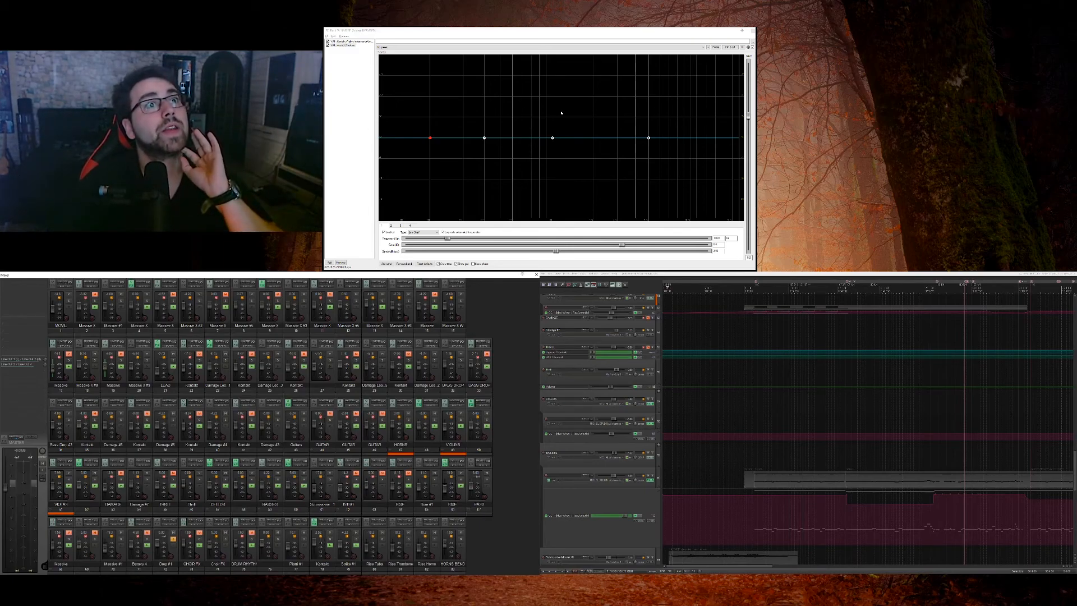
left_click(347, 42)
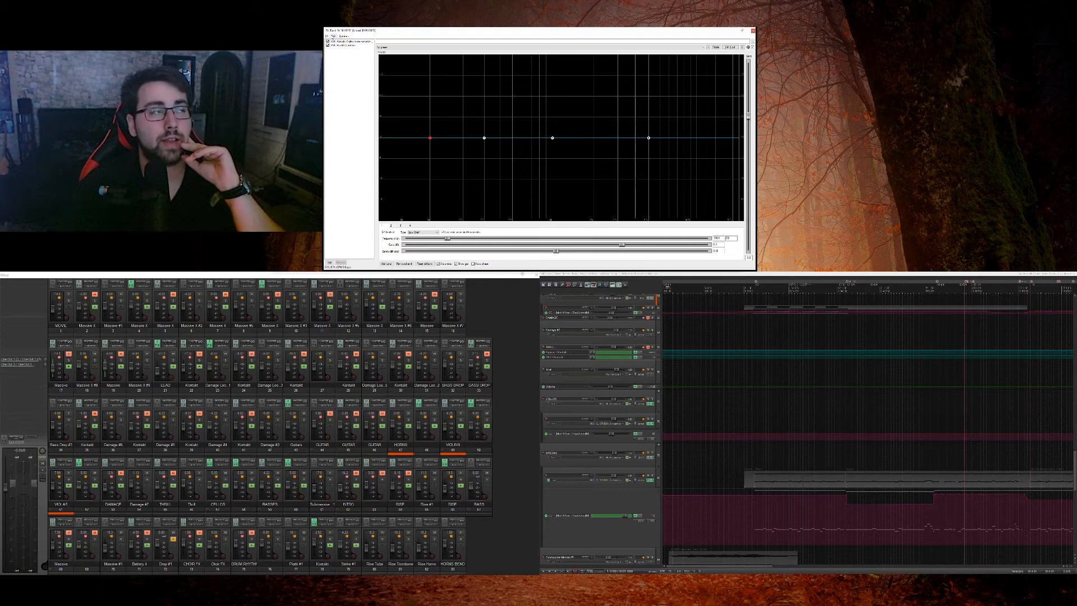
left_click(328, 36)
mouse_move(336, 38)
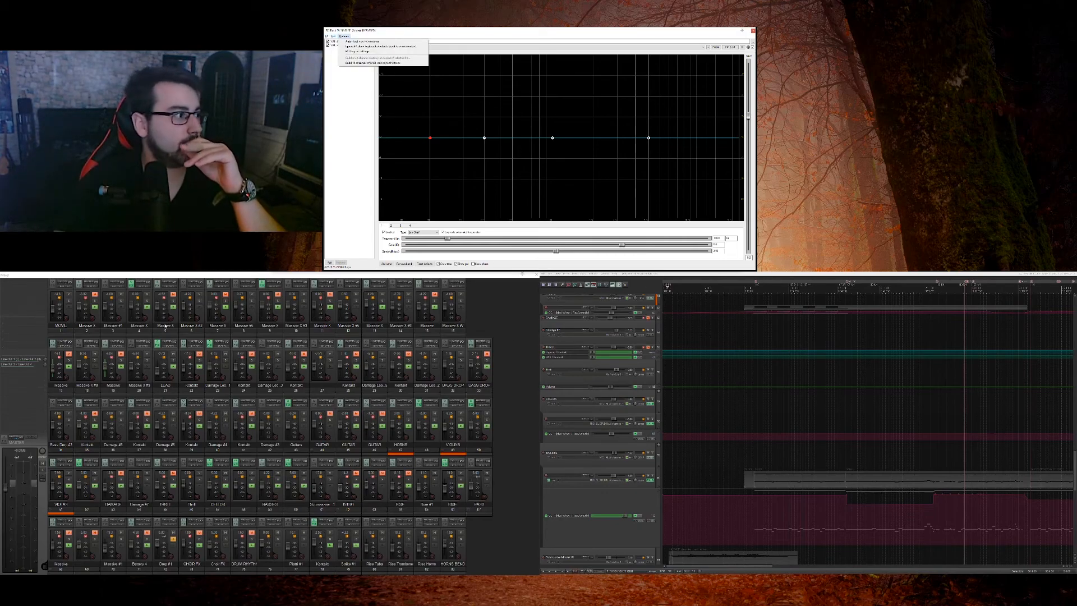
Step: Select the MOVIE track and bring up the video window in place of the effects window
left_click(62, 329)
left_click(559, 274)
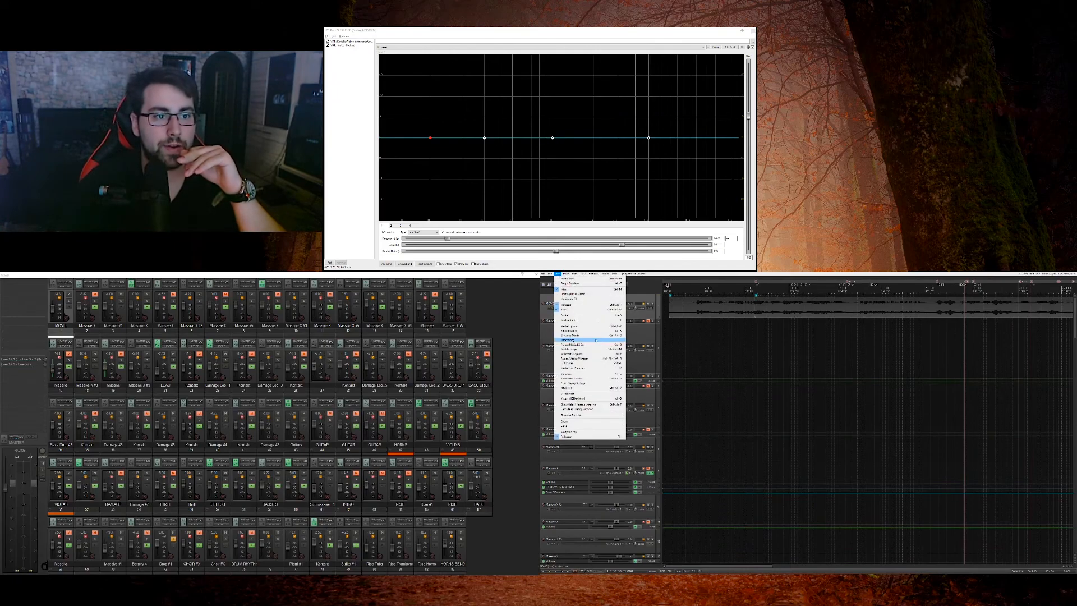
left_click(590, 310)
left_click(558, 274)
left_click(583, 310)
double_click(527, 124)
right_click(528, 119)
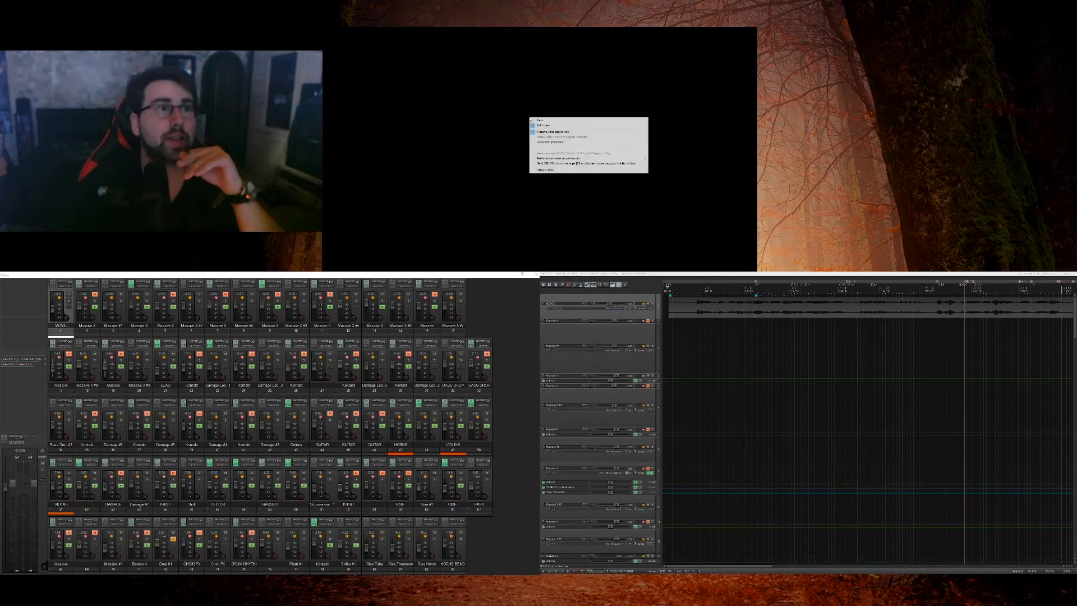
left_click(688, 329)
Step: Solo the MOVIE track and play the opening of the scene from the project start
left_click(652, 304)
key("space")
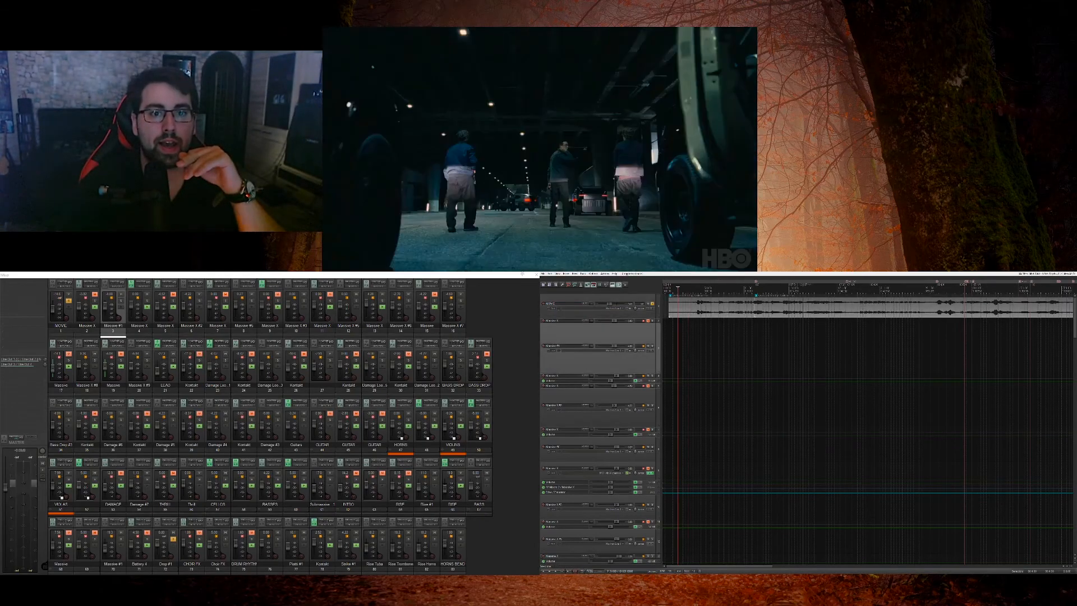
key("space")
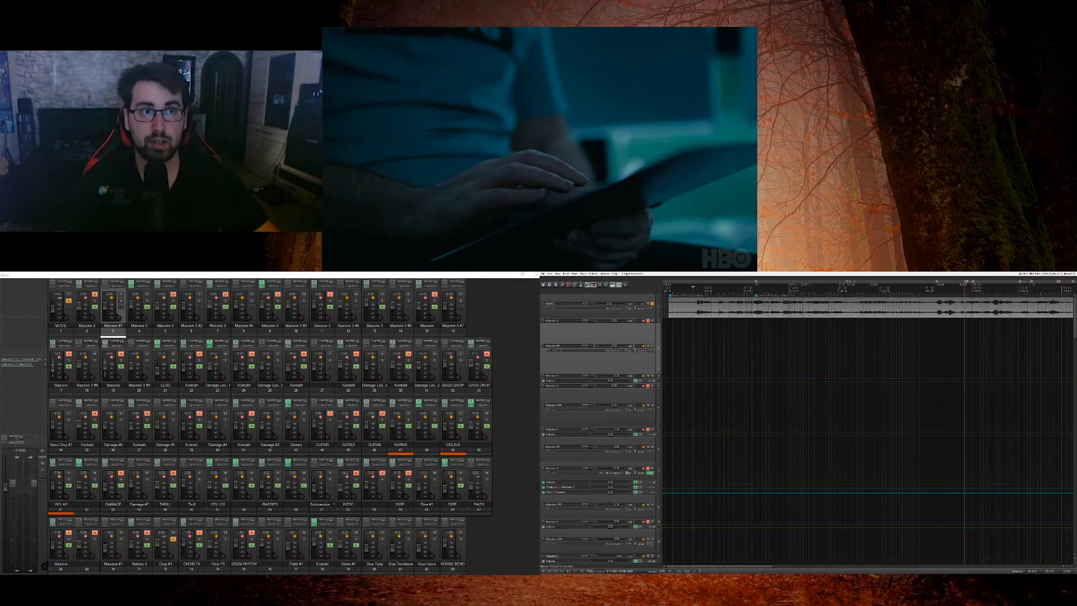
left_click(669, 321)
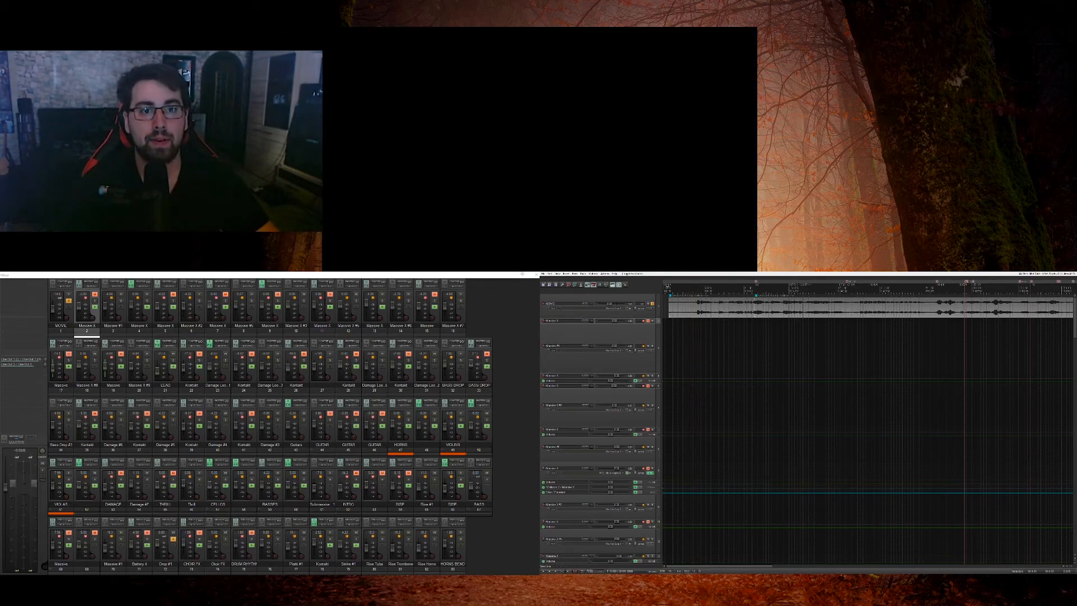
key("space")
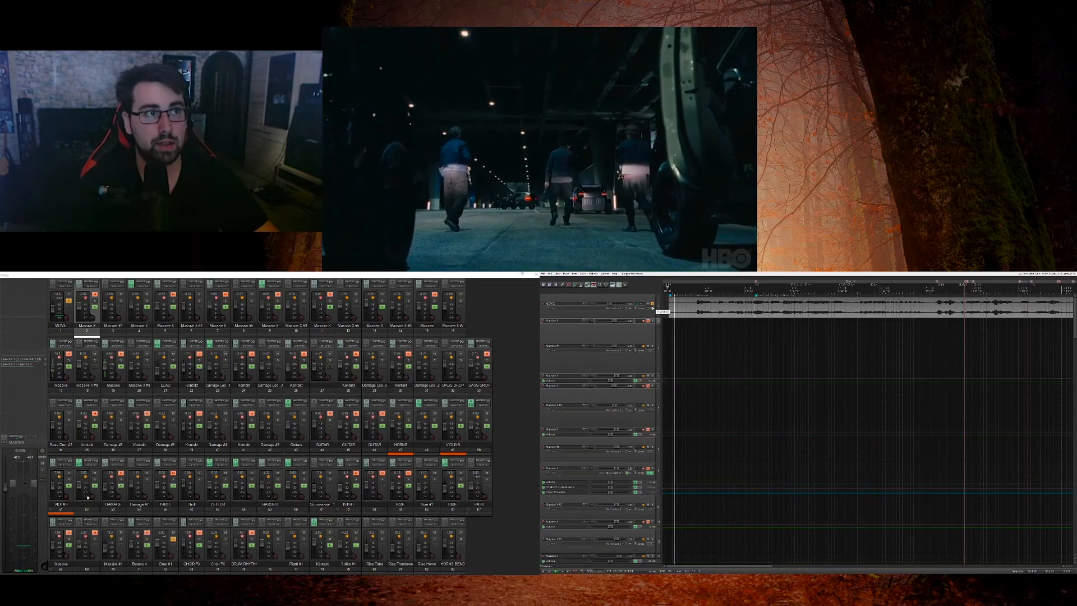
key("space")
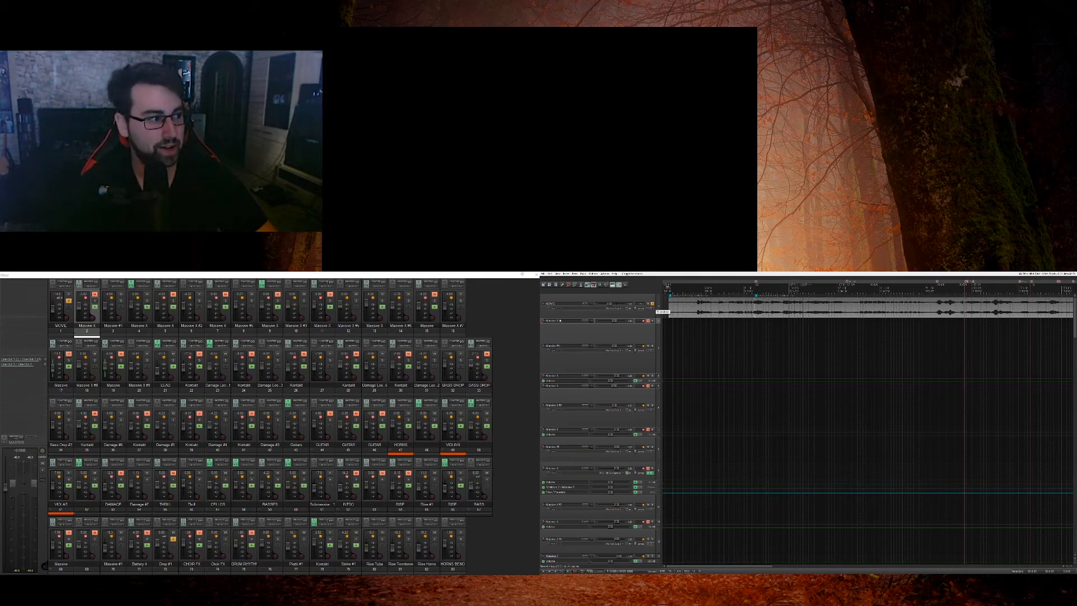
Step: Play the soloed movie track through to the close-up of the vehicle's wheel
left_click(654, 314)
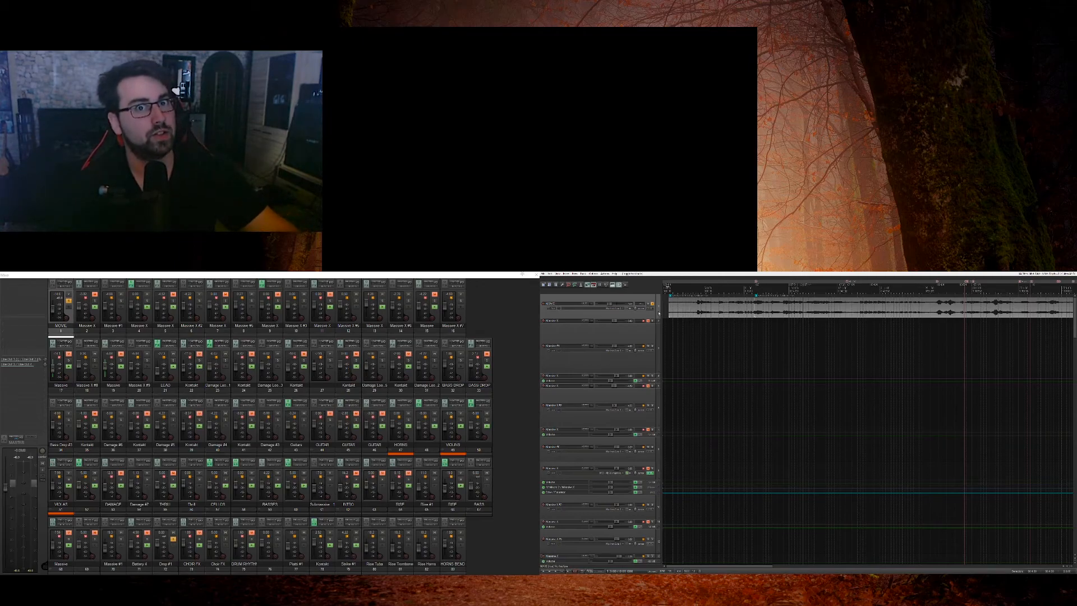
key("space")
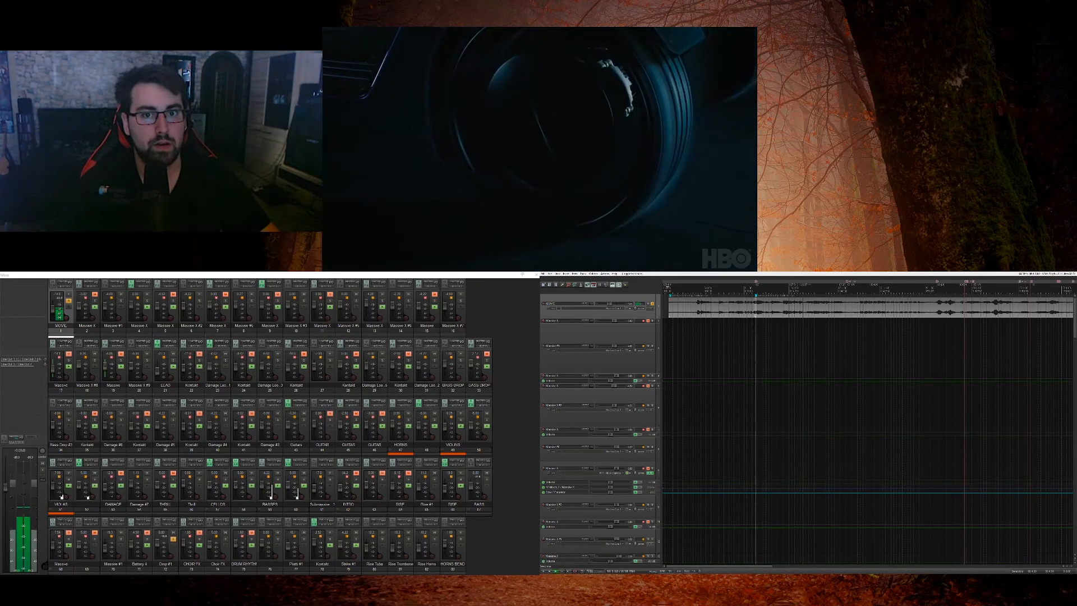
key("space")
Step: Place the edit cursor on the moment the wheel is hit and play the movie from there
left_click(752, 347)
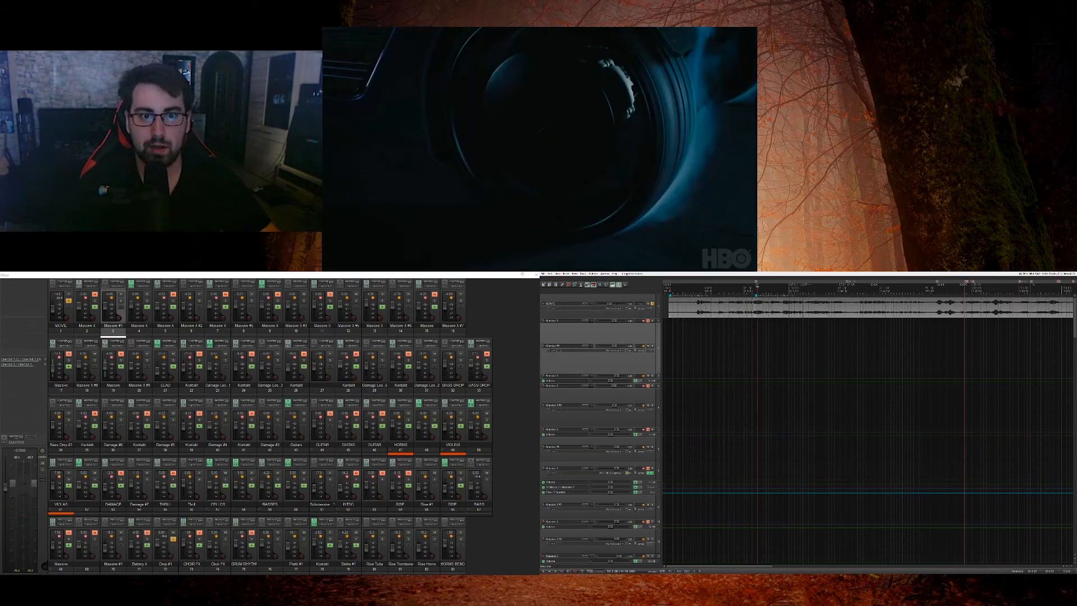
scroll(868, 421, "down", 8)
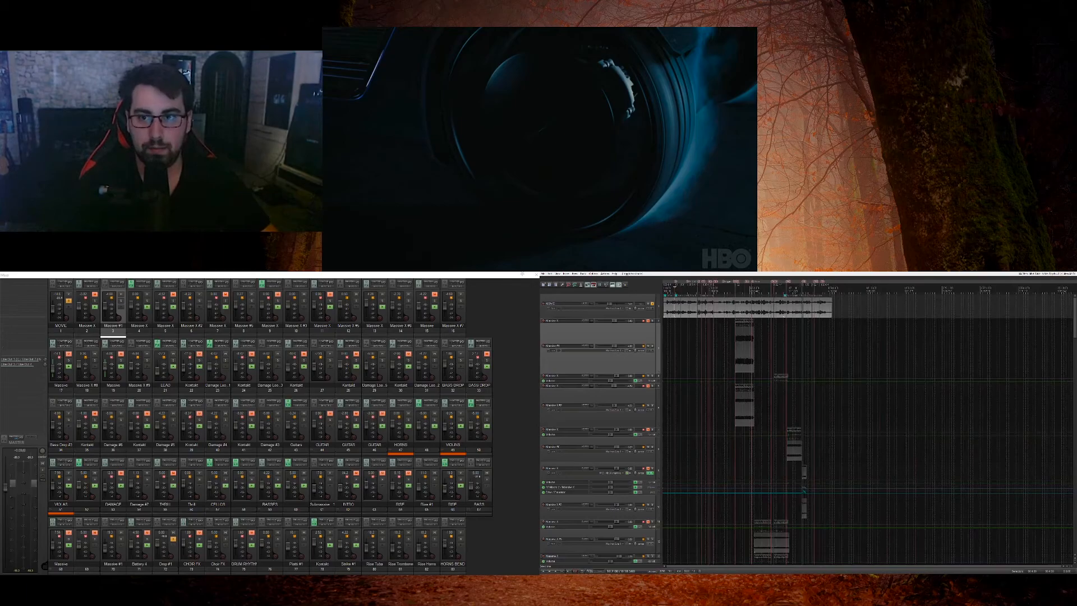
scroll(867, 421, "up", 6)
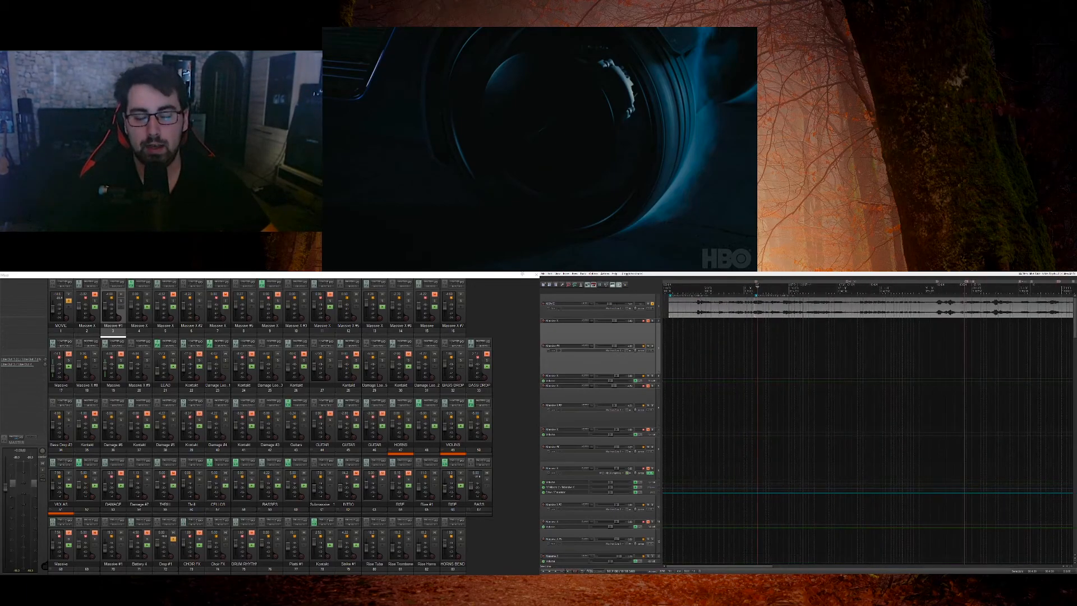
left_click(754, 321)
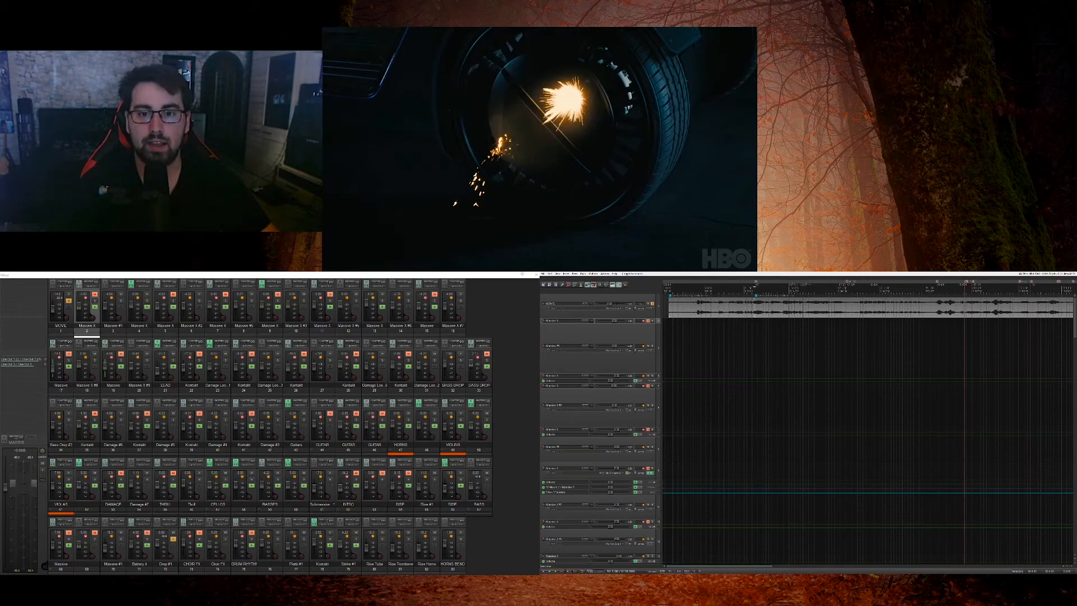
left_click(753, 321)
scroll(753, 320, "up", 8)
key("space")
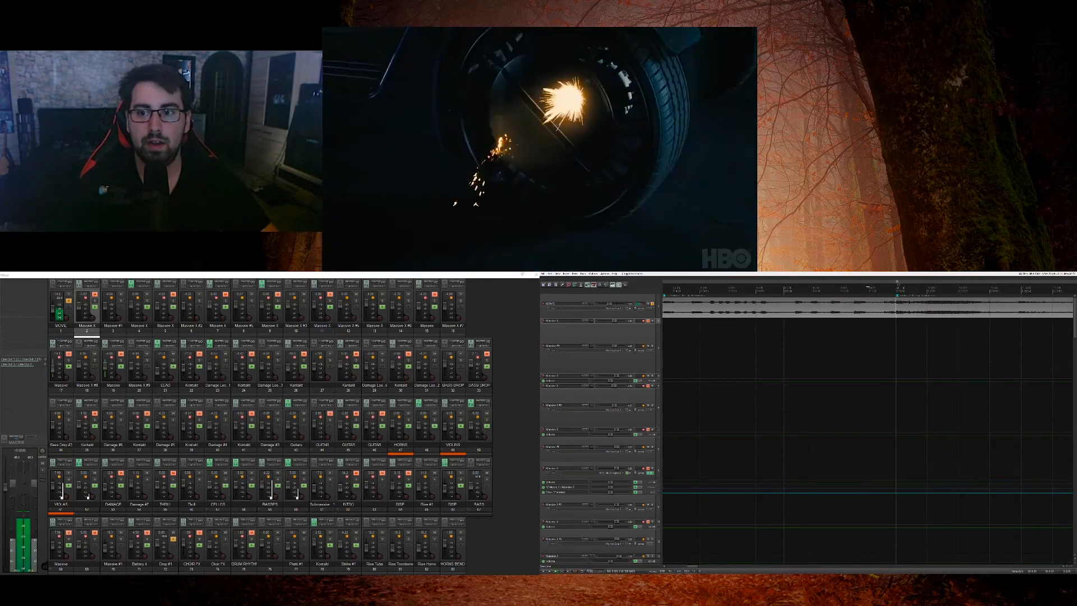
key("space")
left_click(896, 321)
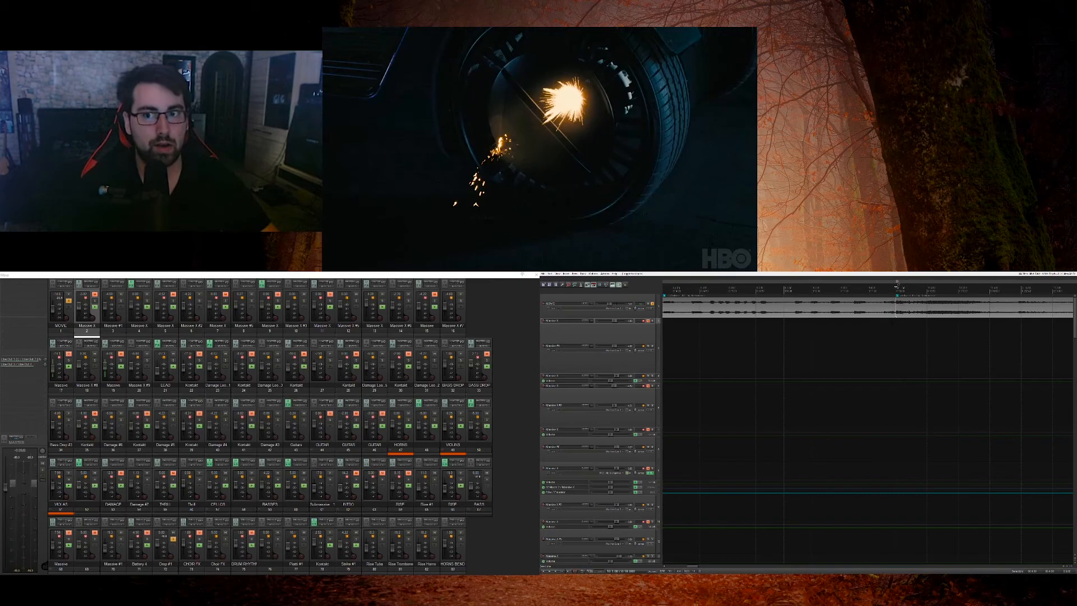
Step: Step through the movie timeline, comparing the frames of the approaching vehicle and the seated woman with the score's layout
scroll(897, 321, "down", 8)
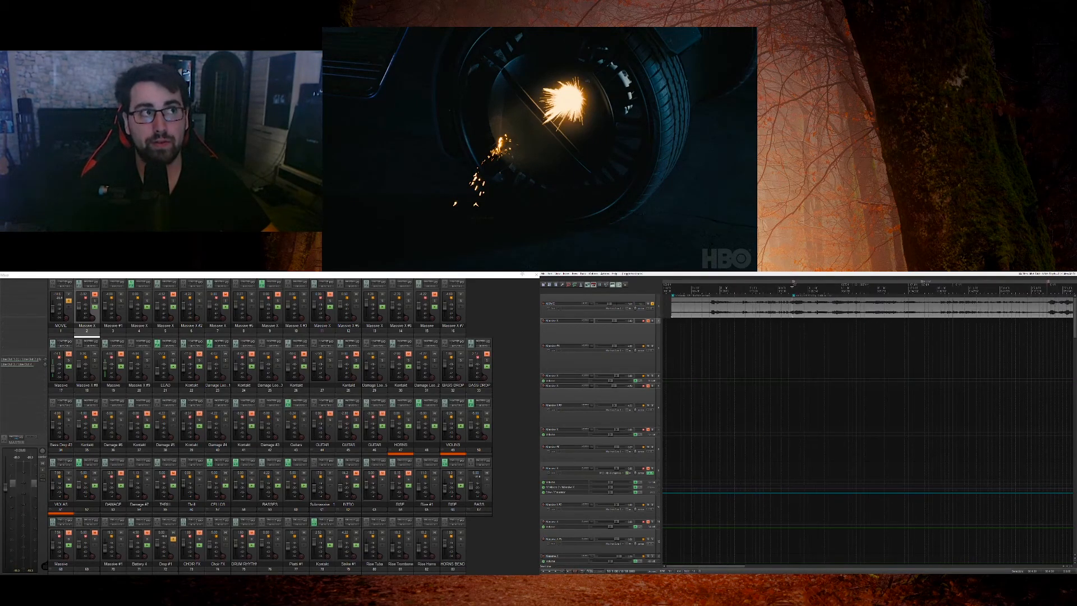
scroll(897, 321, "down", 4)
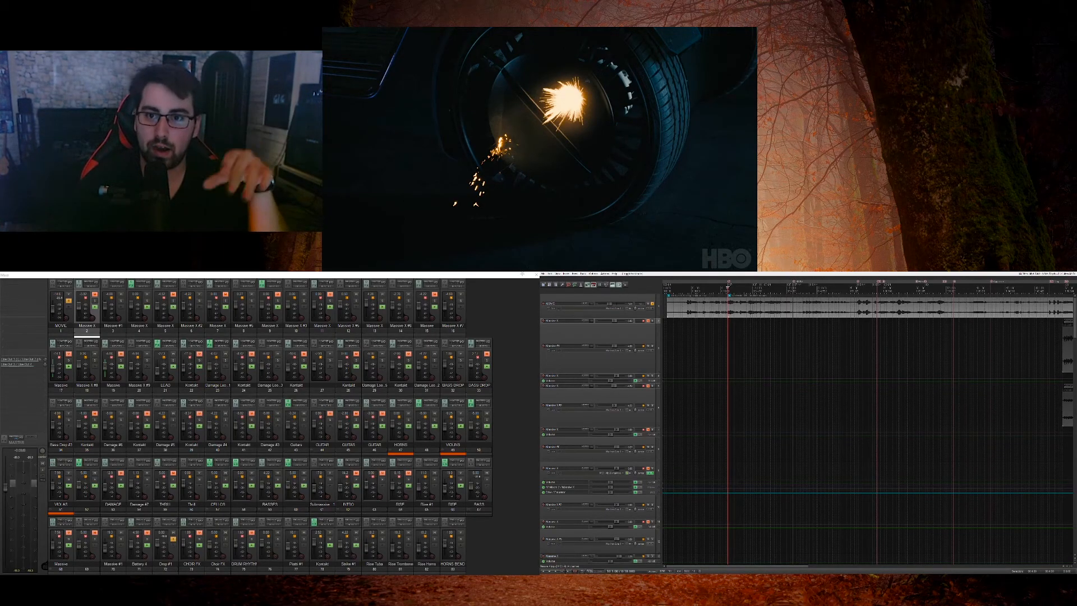
left_click(782, 332)
scroll(781, 332, "up", 8)
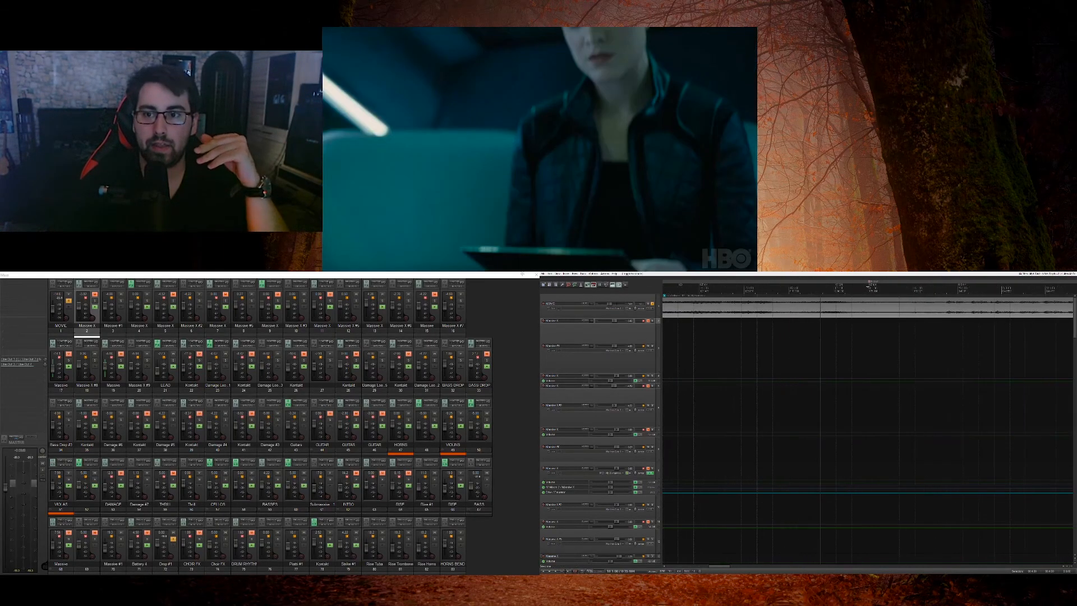
left_click(852, 354)
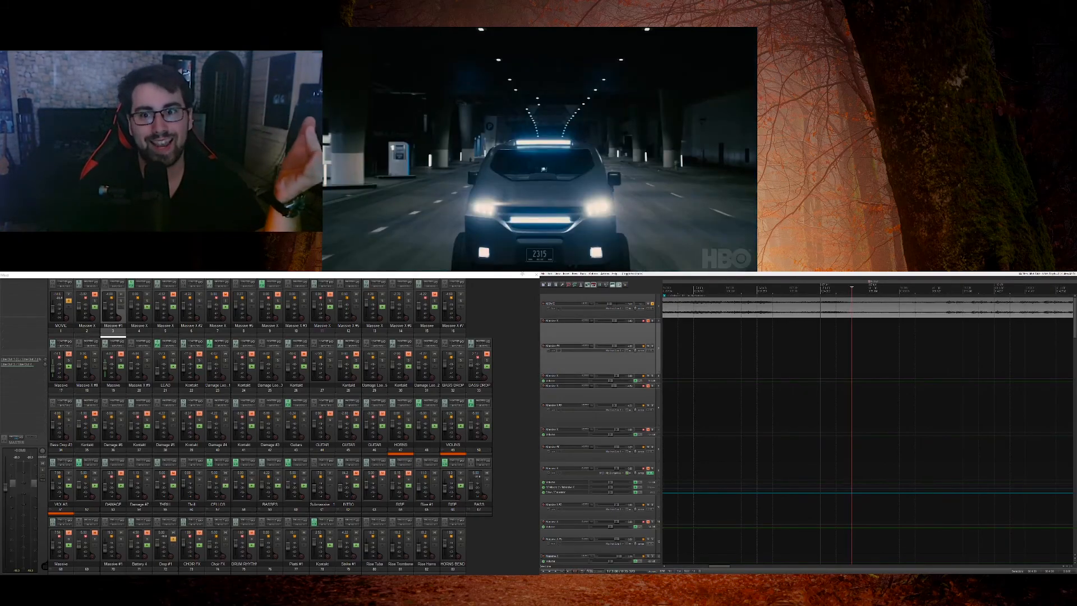
left_click(867, 355)
scroll(867, 354, "down", 8)
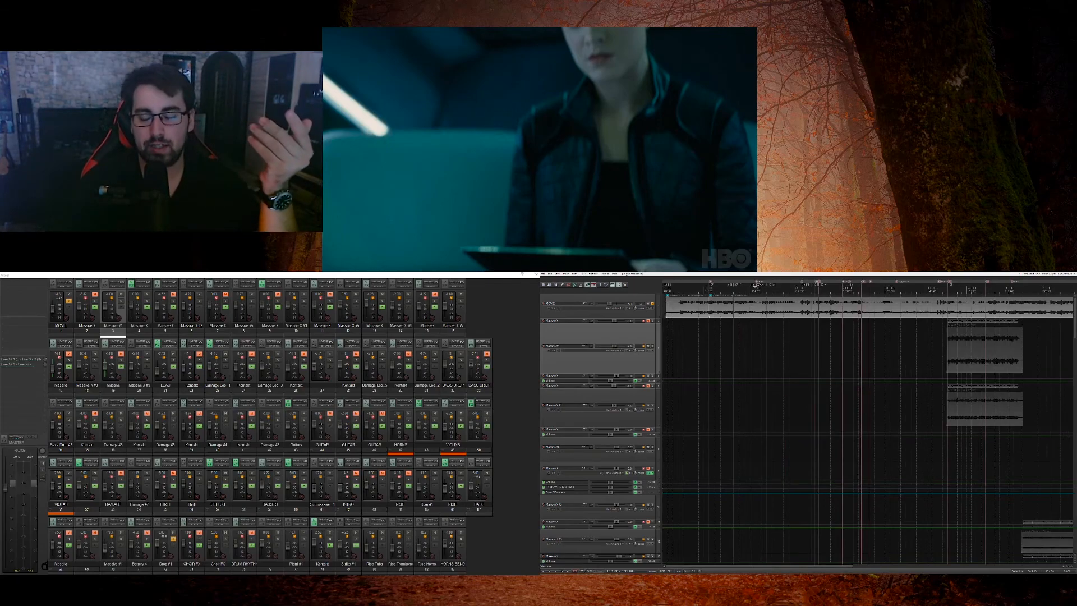
scroll(867, 354, "up", 5)
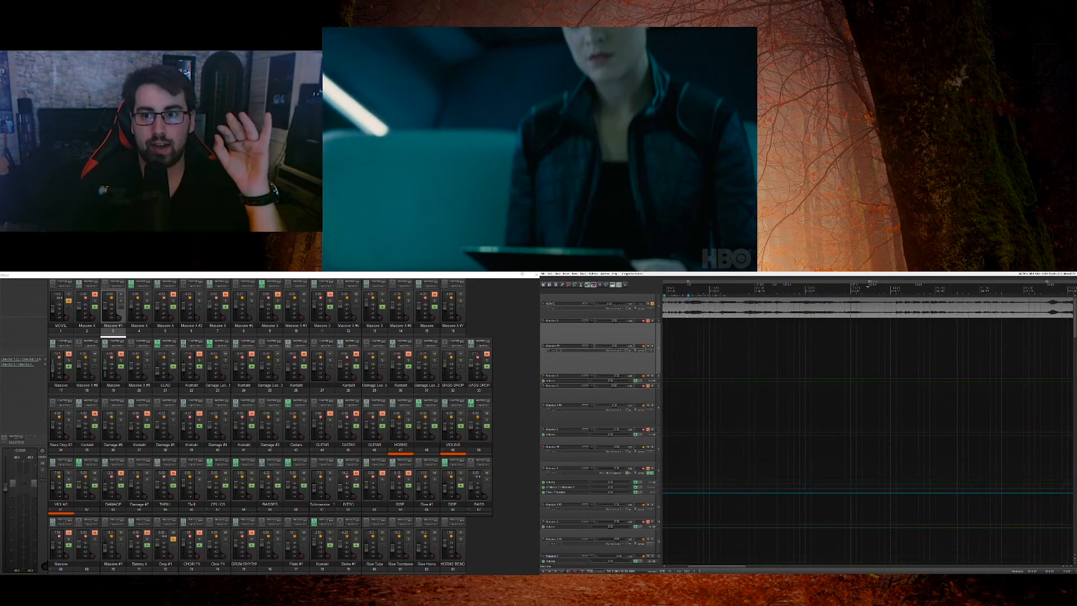
scroll(867, 354, "down", 3)
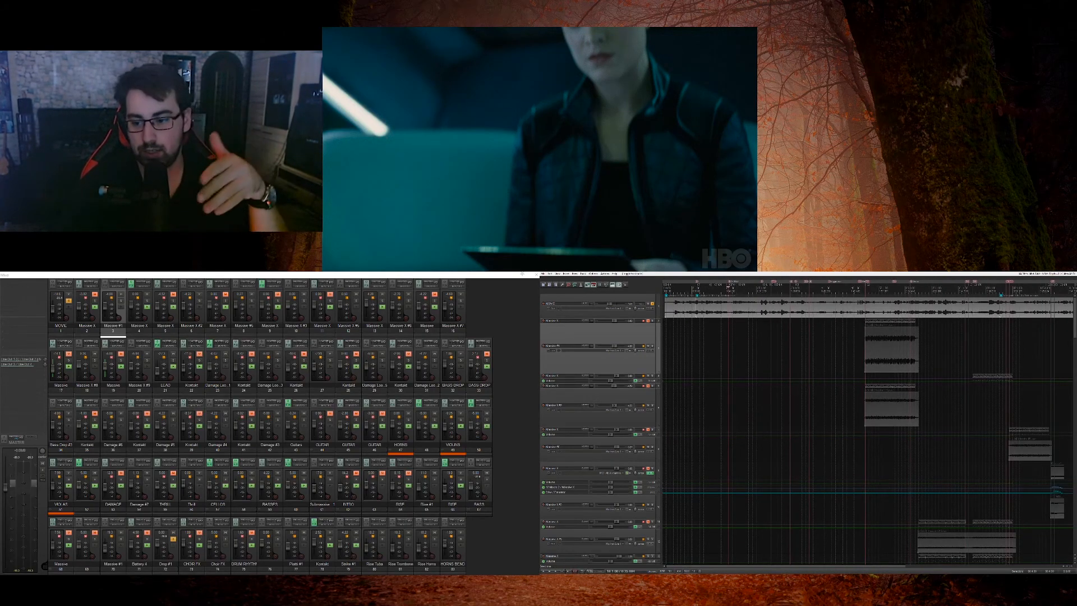
scroll(867, 354, "up", 6)
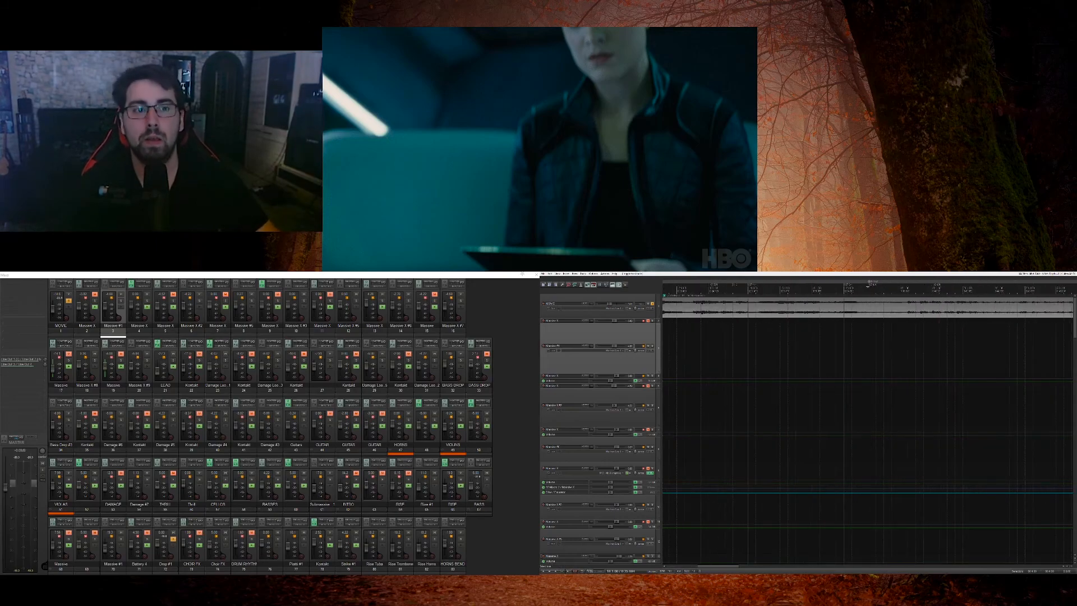
Step: Switch the solo from MOVIE to the track with the long opening audio item and play it from the project start
key("Home")
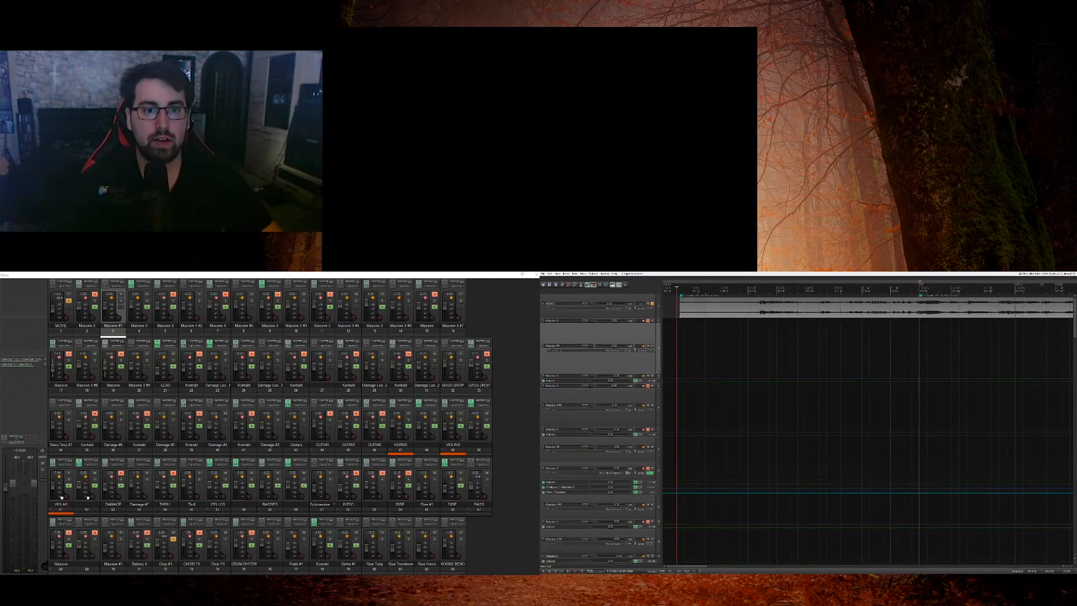
left_click(653, 305)
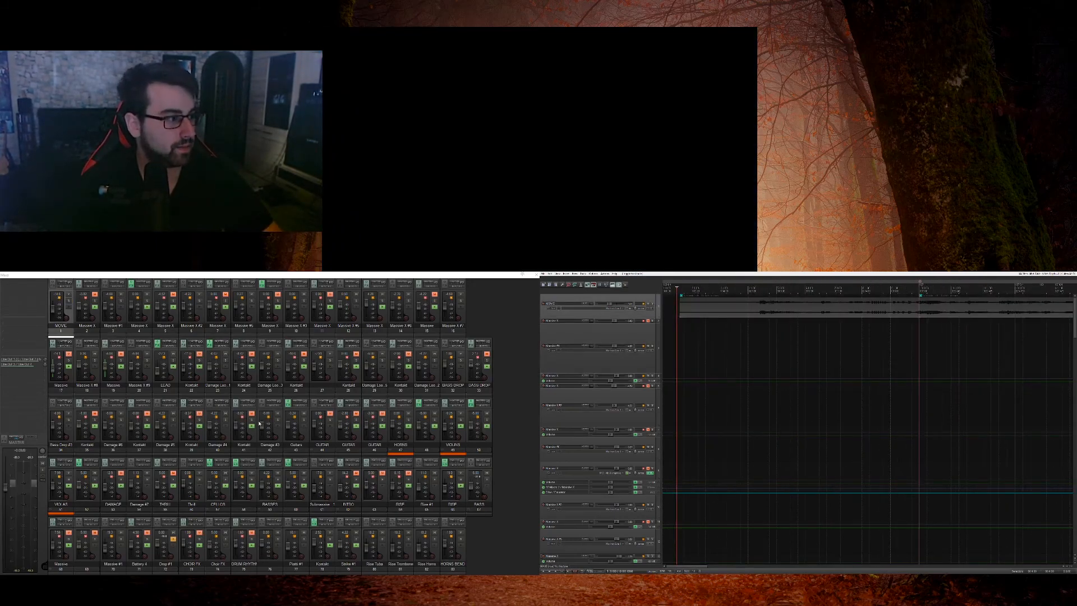
scroll(659, 397, "down", 10)
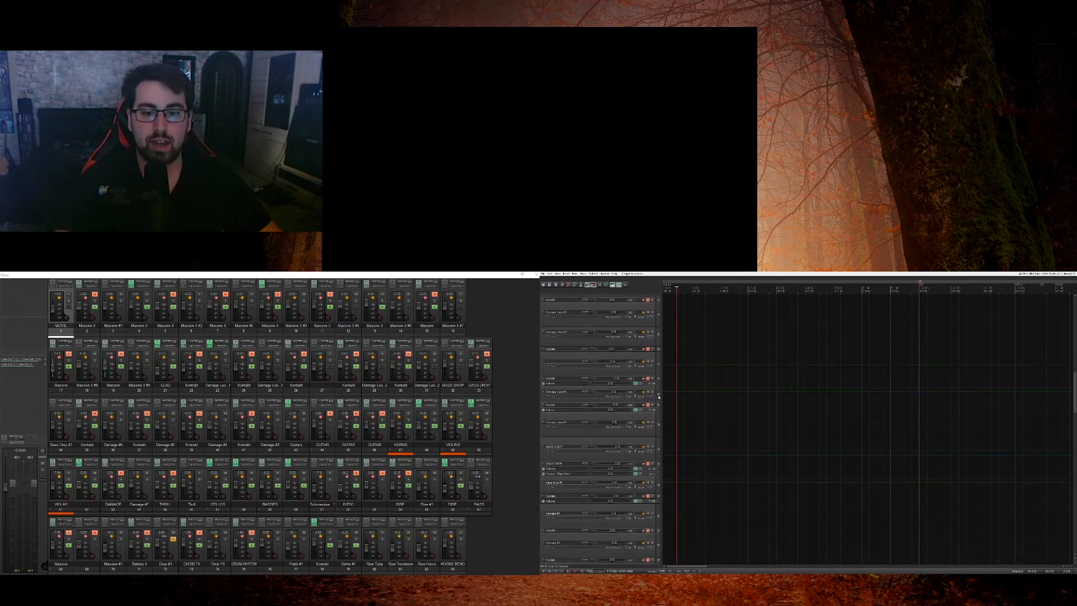
scroll(659, 397, "down", 5)
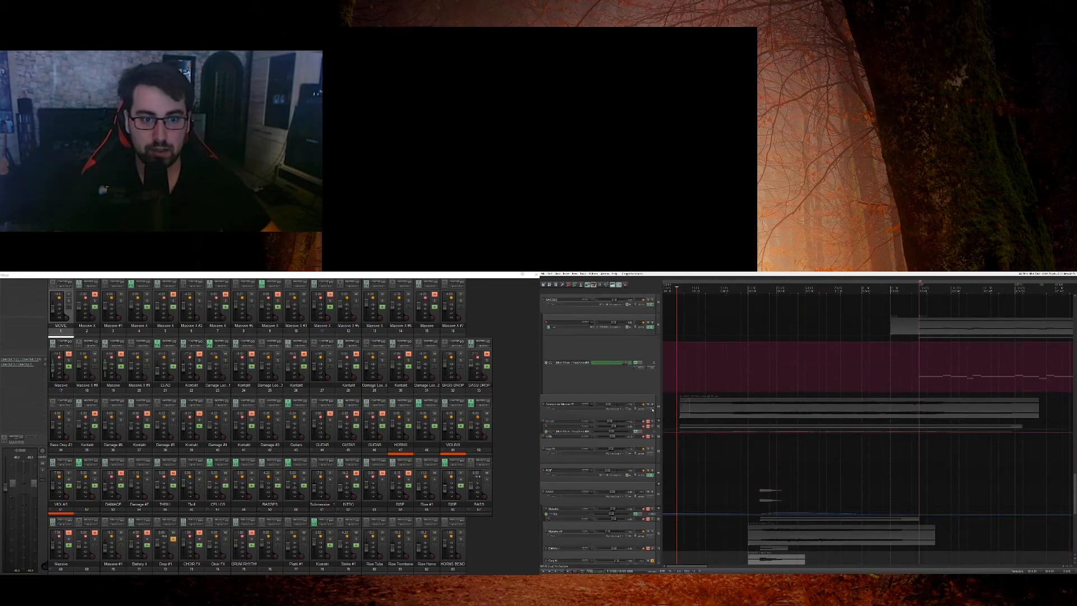
left_click(653, 406)
key("space")
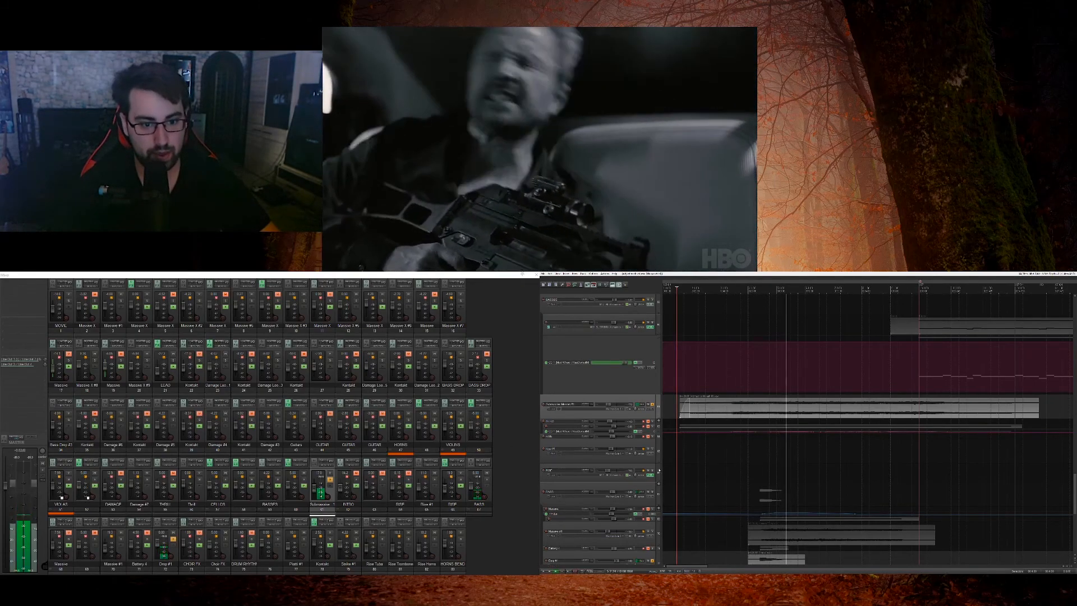
key("space")
Step: Remove the solo from the Drop #1 track and play the soloed opening track from just before the Drop #1 item
scroll(701, 471, "down", 4)
left_click(748, 469)
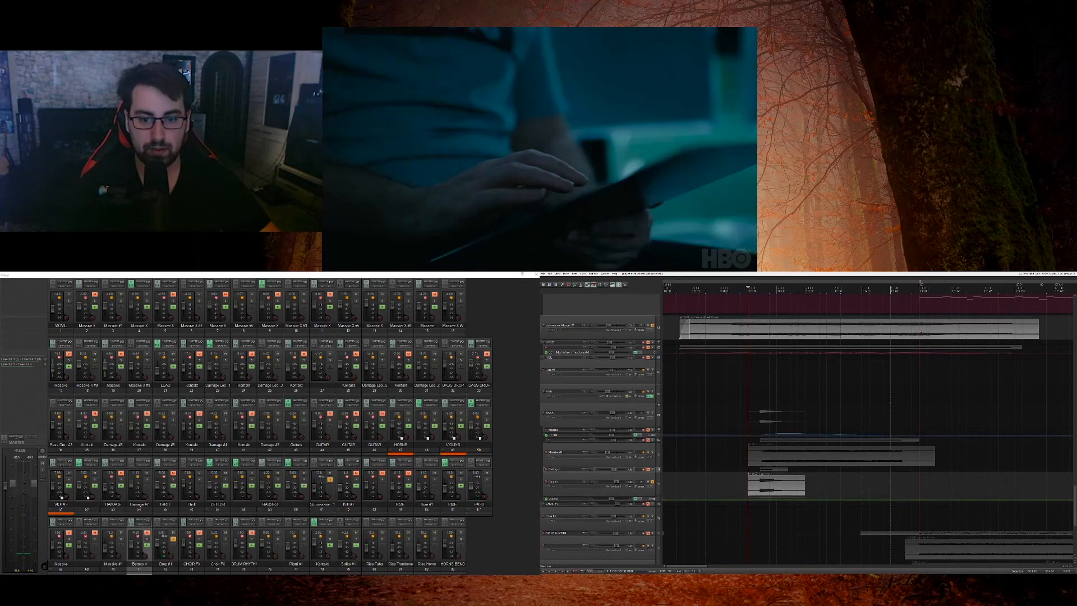
left_click(652, 481)
key("space")
key("space")
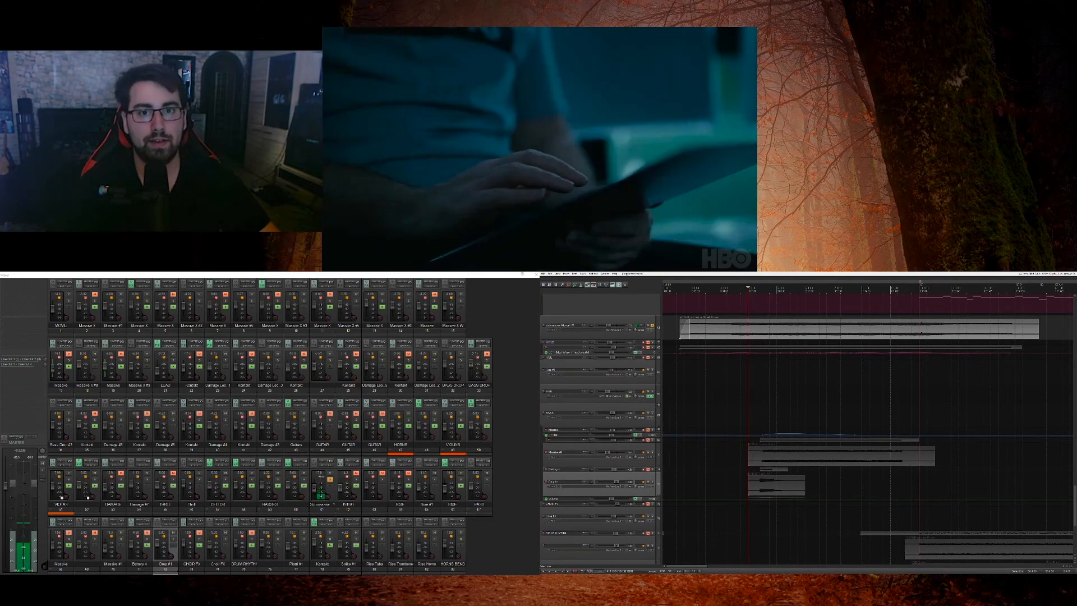
left_click(741, 395)
key("space")
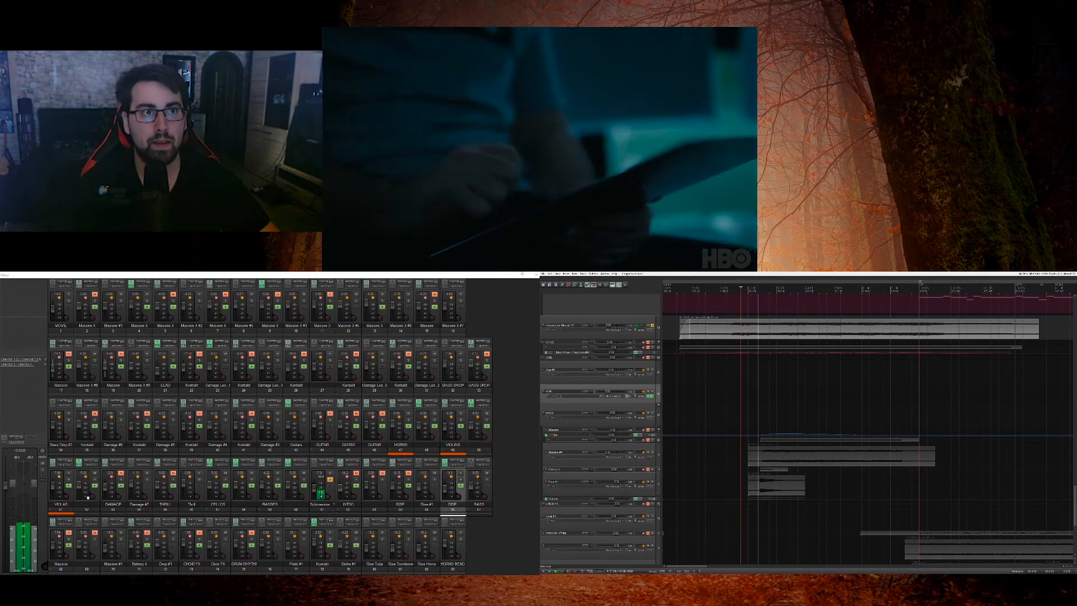
key("space")
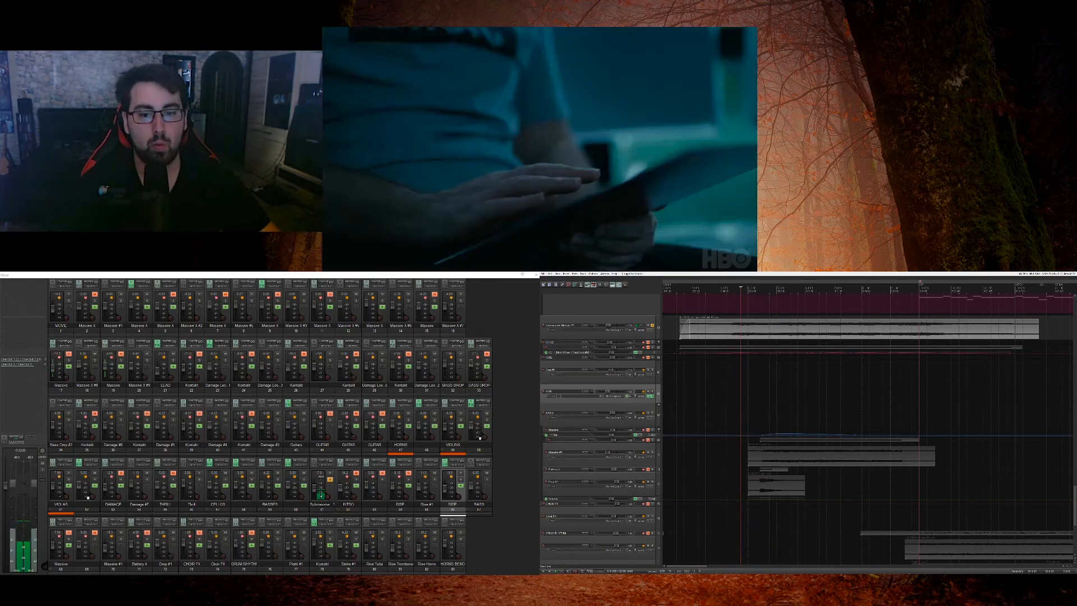
Step: Add solos to Drop #1 and the Massive track above it, play them, and reduce the solo to that Massive track alone
left_click(652, 482)
key("space")
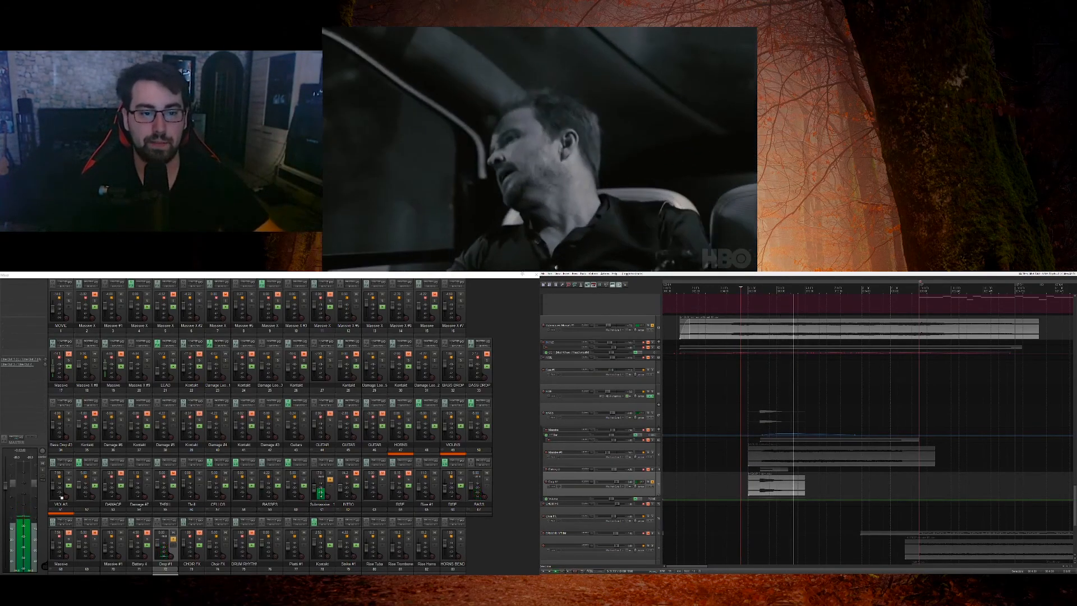
left_click(652, 453)
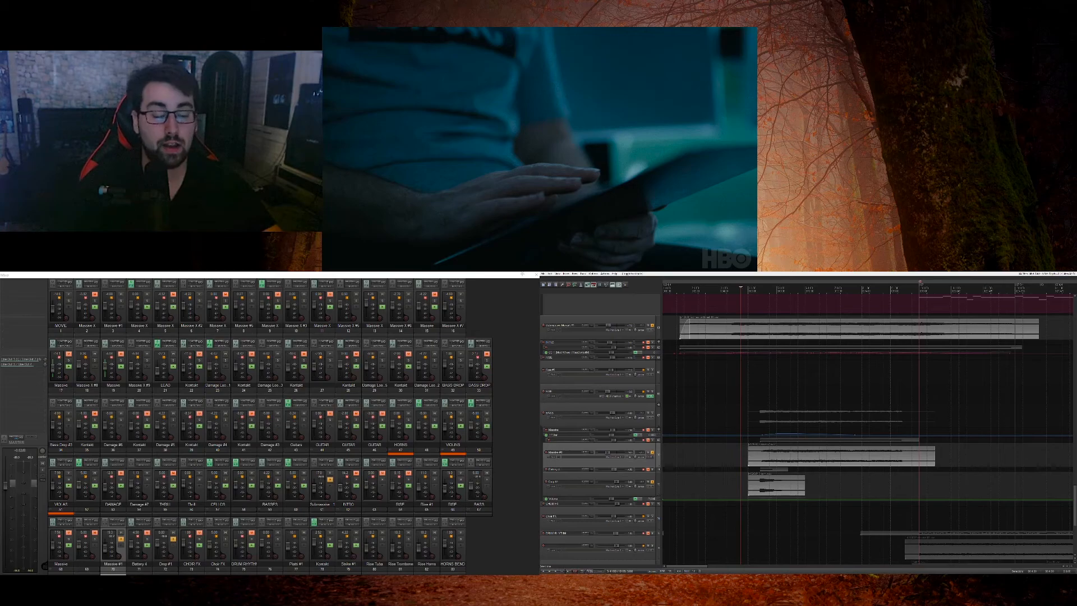
key("space")
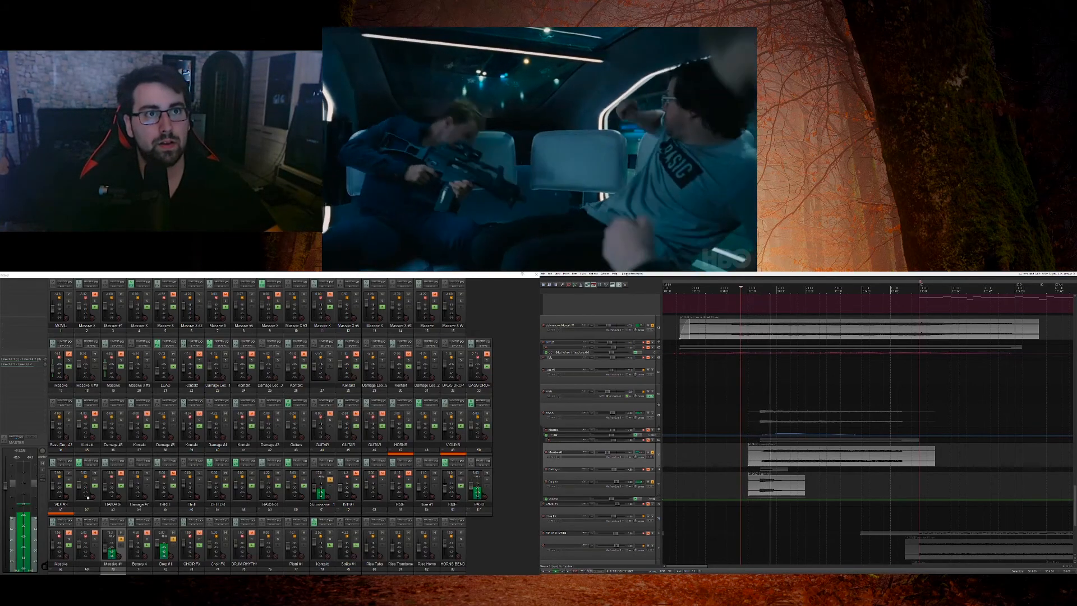
left_click(652, 482)
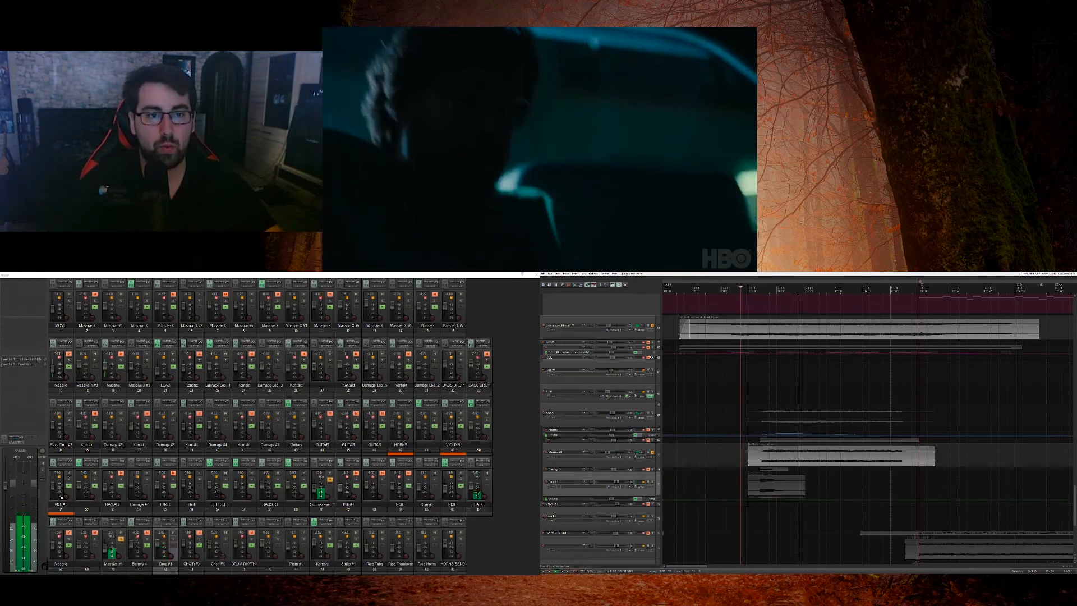
left_click(654, 326)
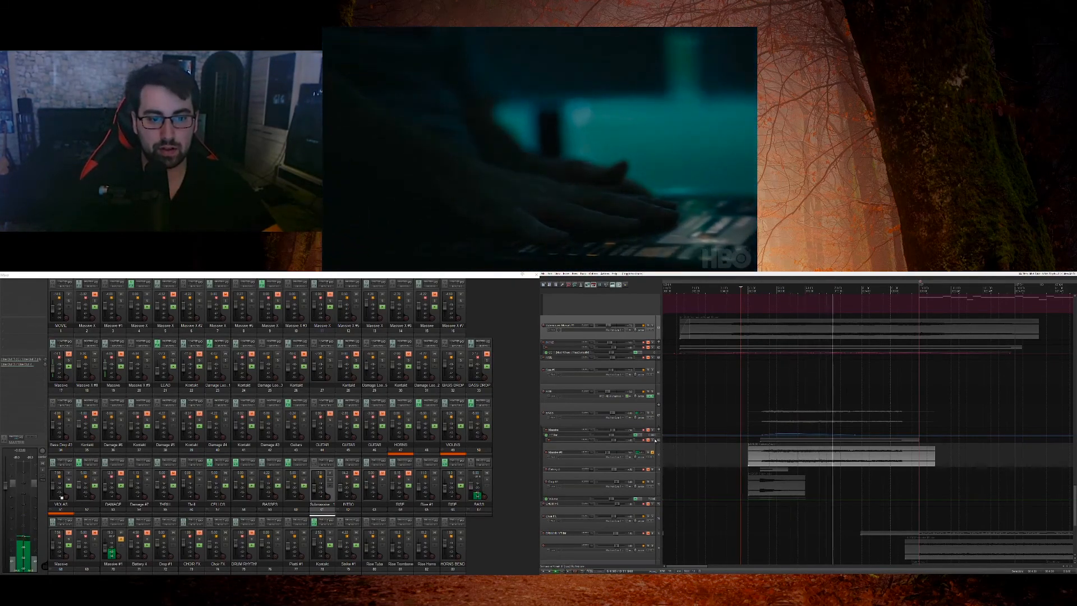
Step: Unmute the Massive track that has the rising and falling automation curve, and enlarge the track and its envelope lane
left_click_drag(654, 436, 654, 478)
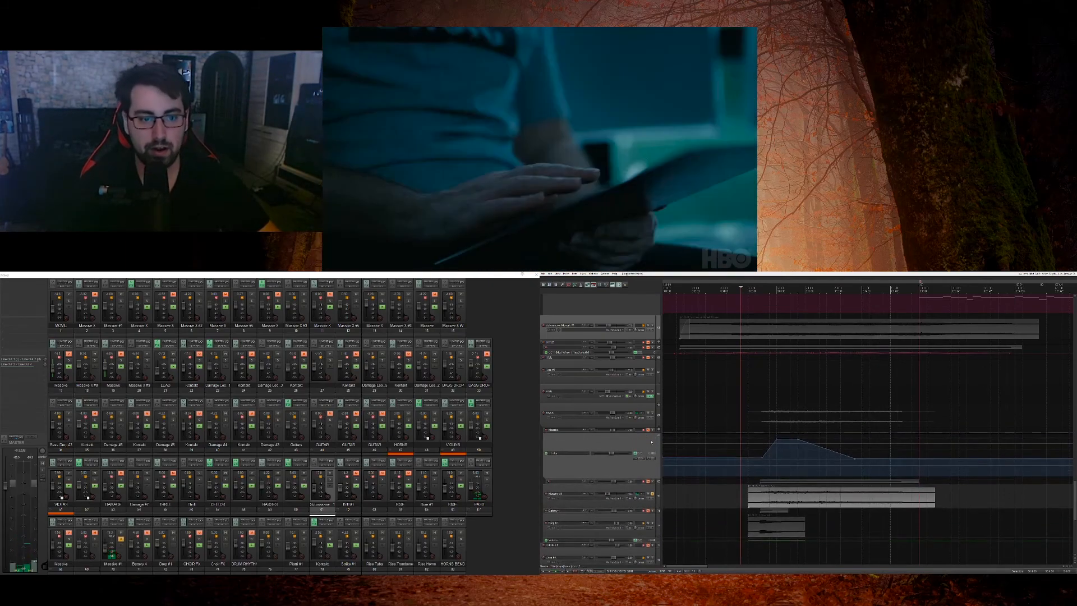
left_click(648, 431)
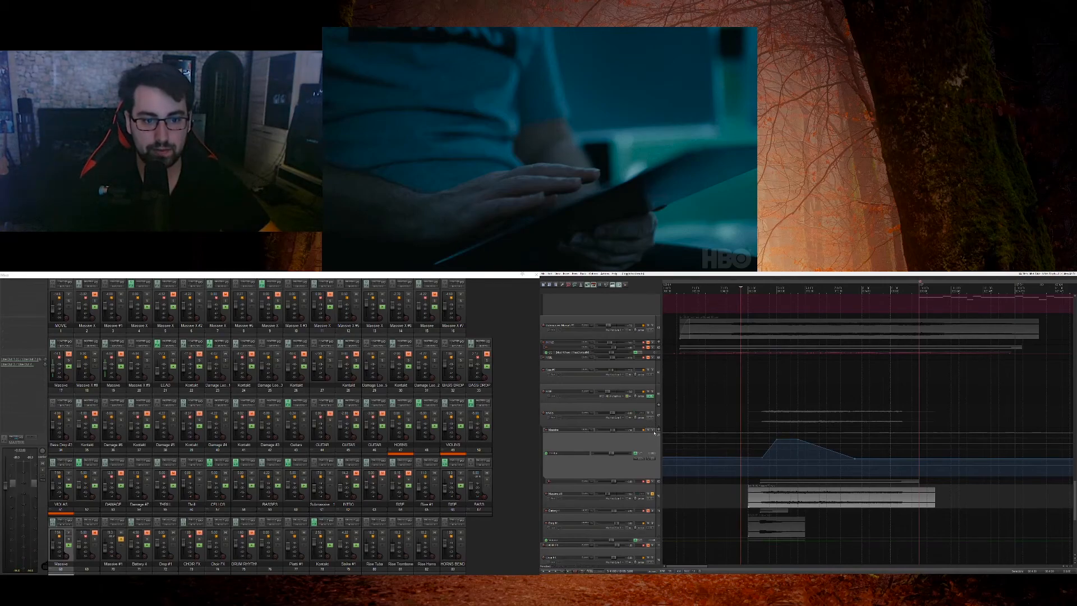
left_click_drag(655, 433, 654, 465)
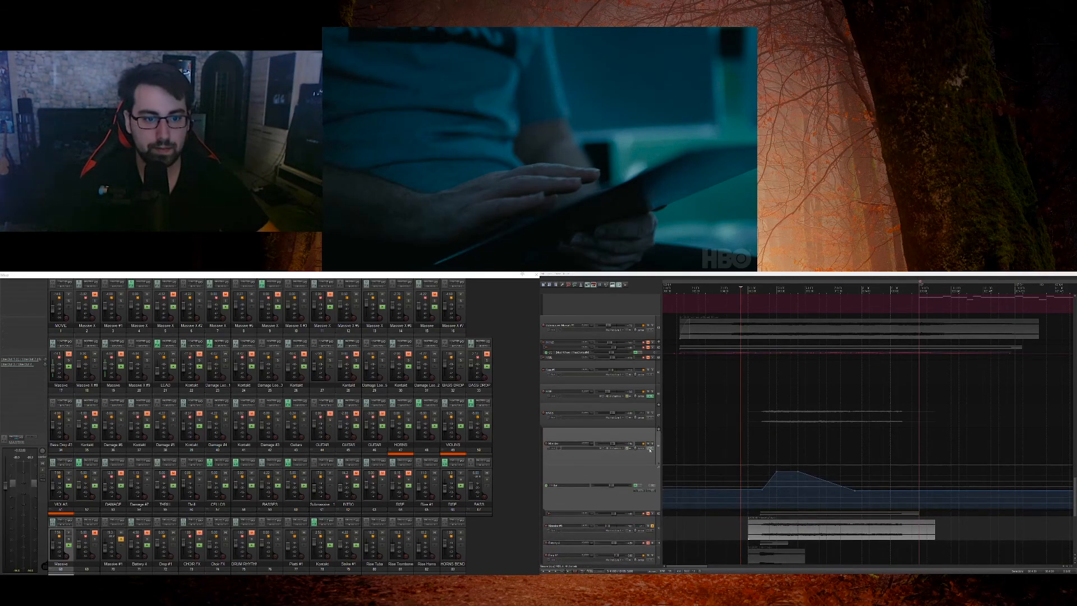
Step: Open the unmuted Massive track's FX chain, bring all its plug-ins online and show the ANA synth
left_click(650, 443)
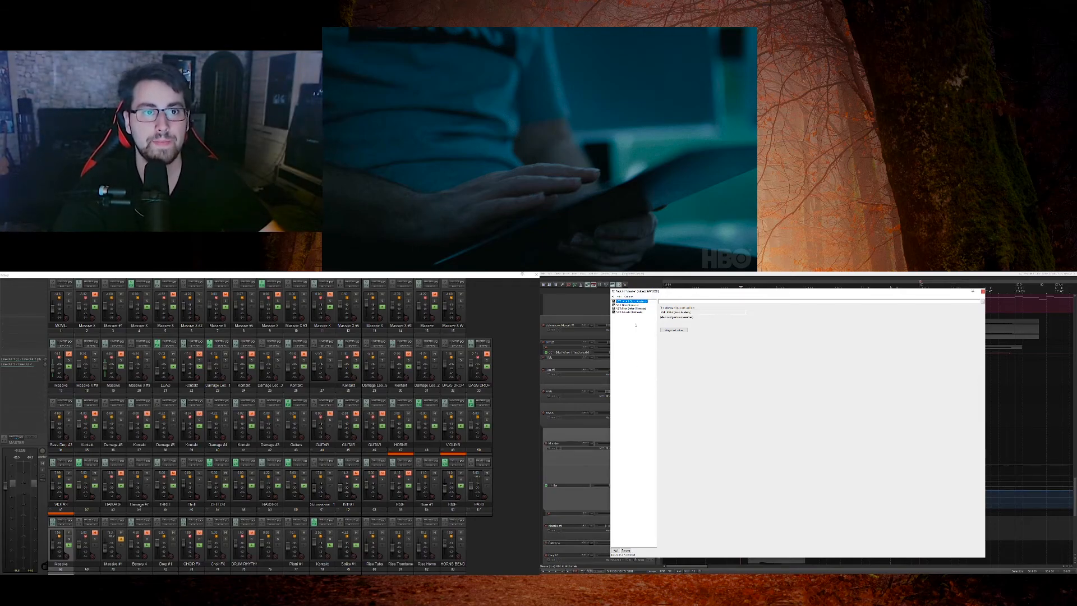
left_click_drag(635, 321, 635, 309)
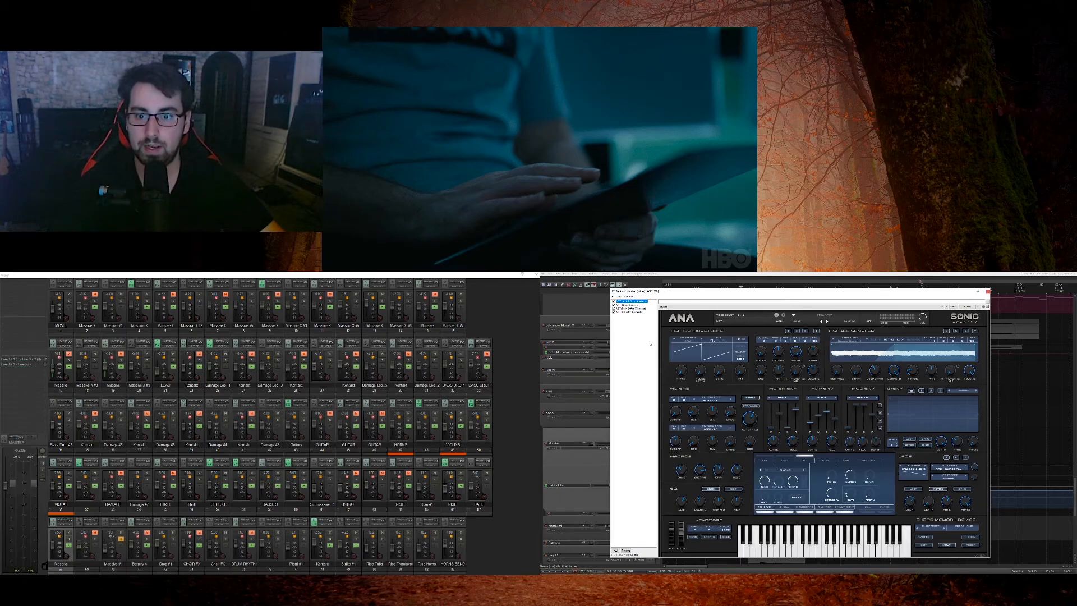
left_click(629, 305)
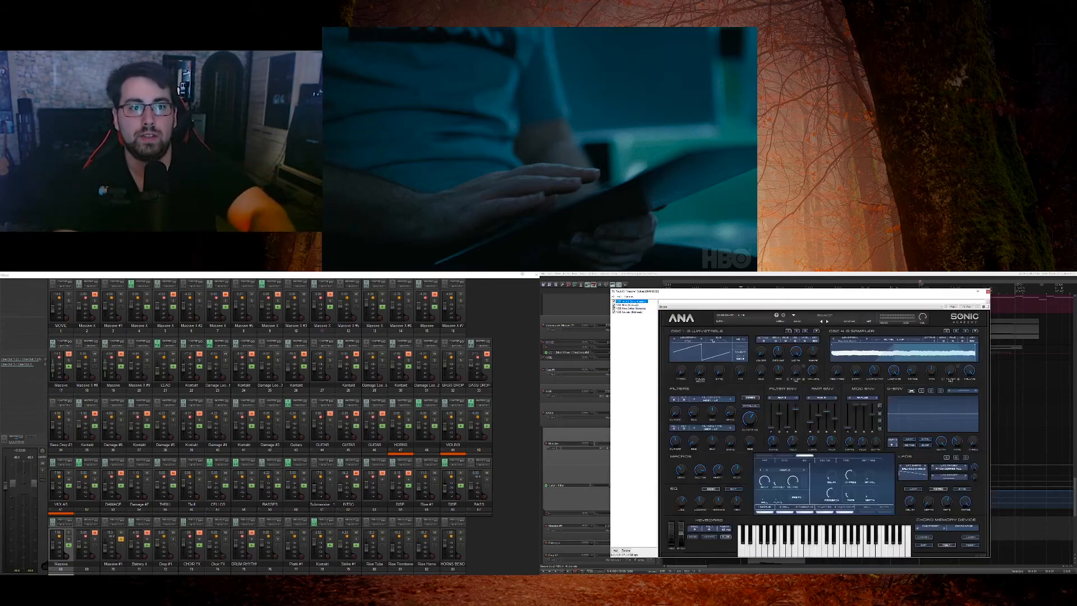
Step: Review the Filter, pitch-shift and Faturator effects in the FX chain and close it
left_click(626, 306)
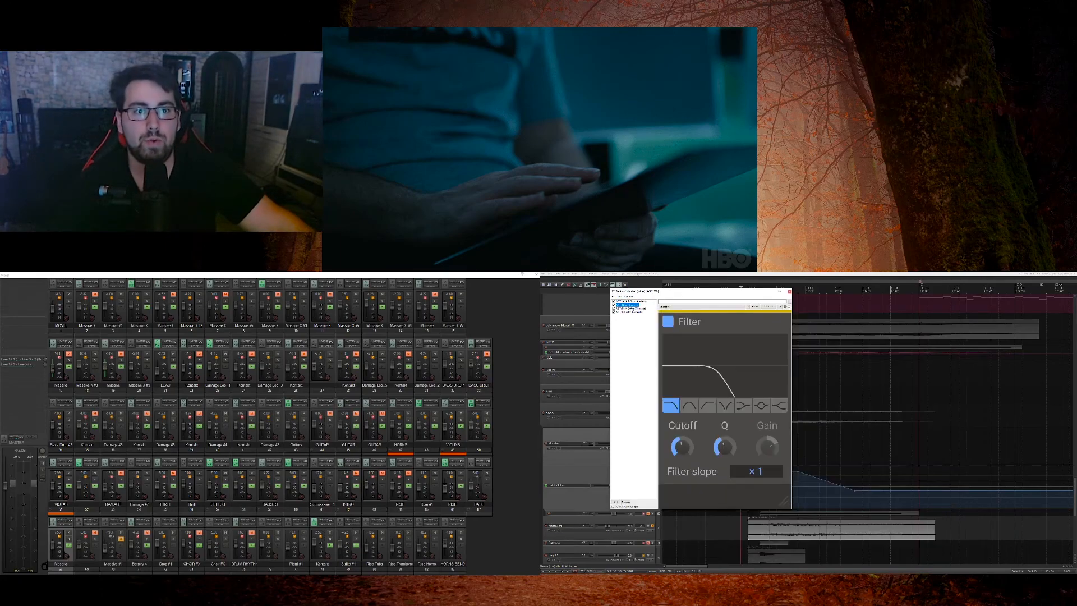
left_click(641, 312)
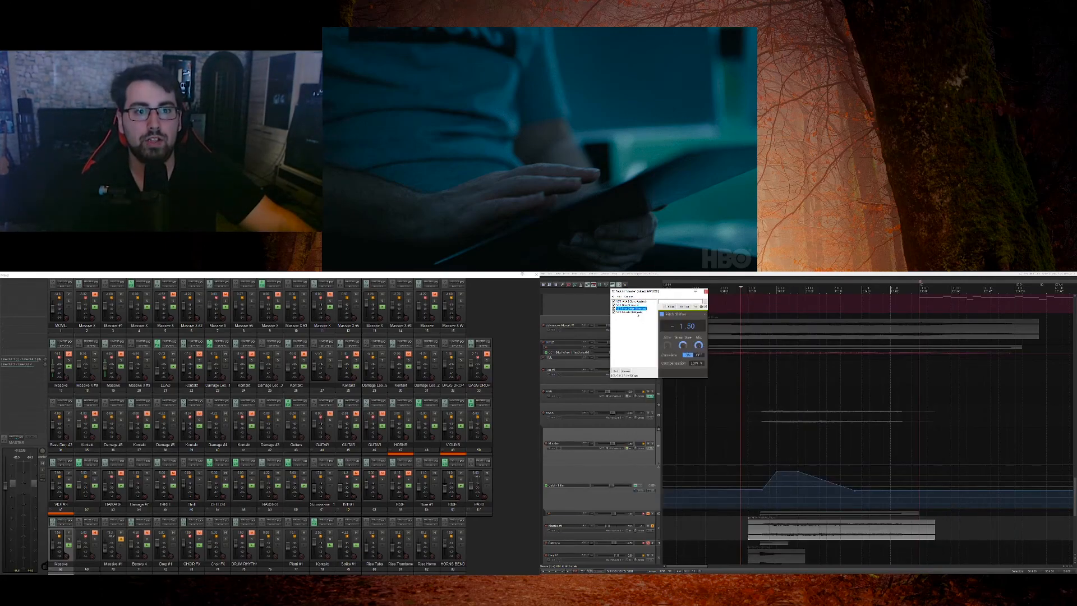
left_click(638, 313)
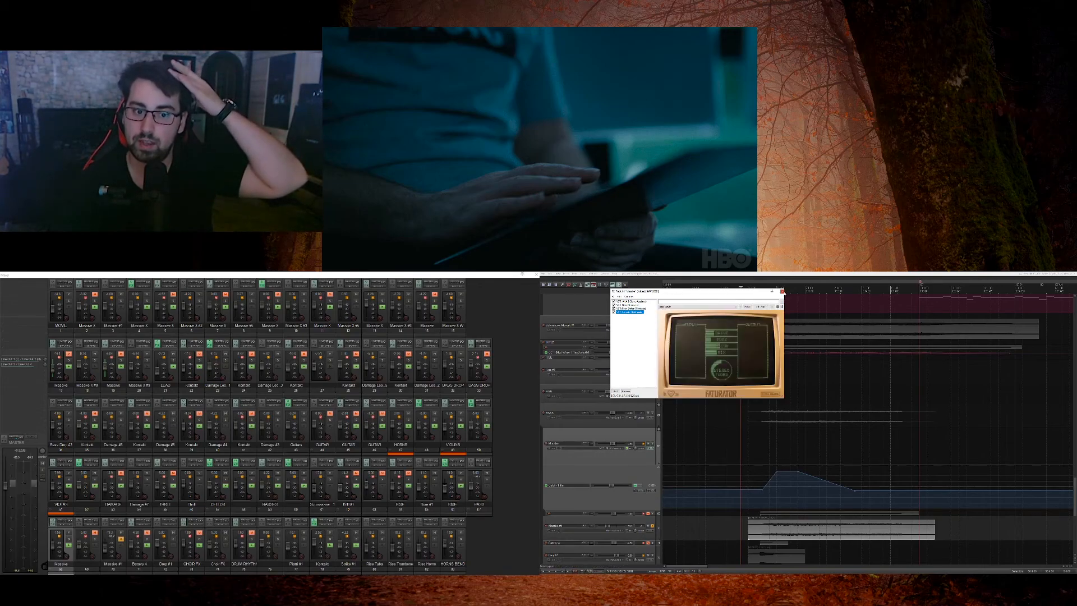
left_click(782, 291)
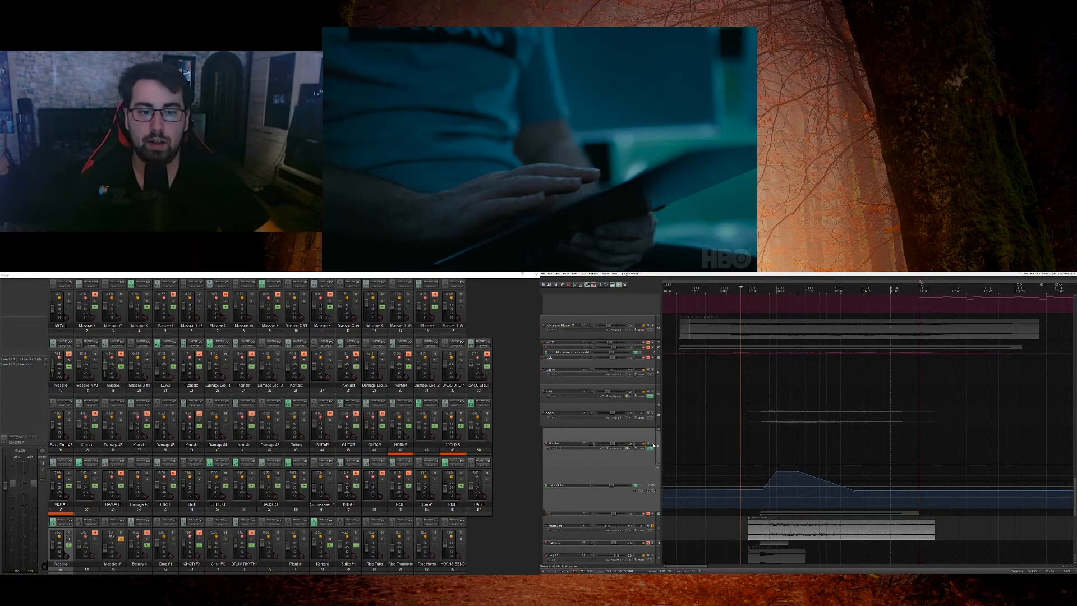
Step: Solo the Massive track with the automation curve and move the item from the track below its envelope lane onto it
left_click(651, 444)
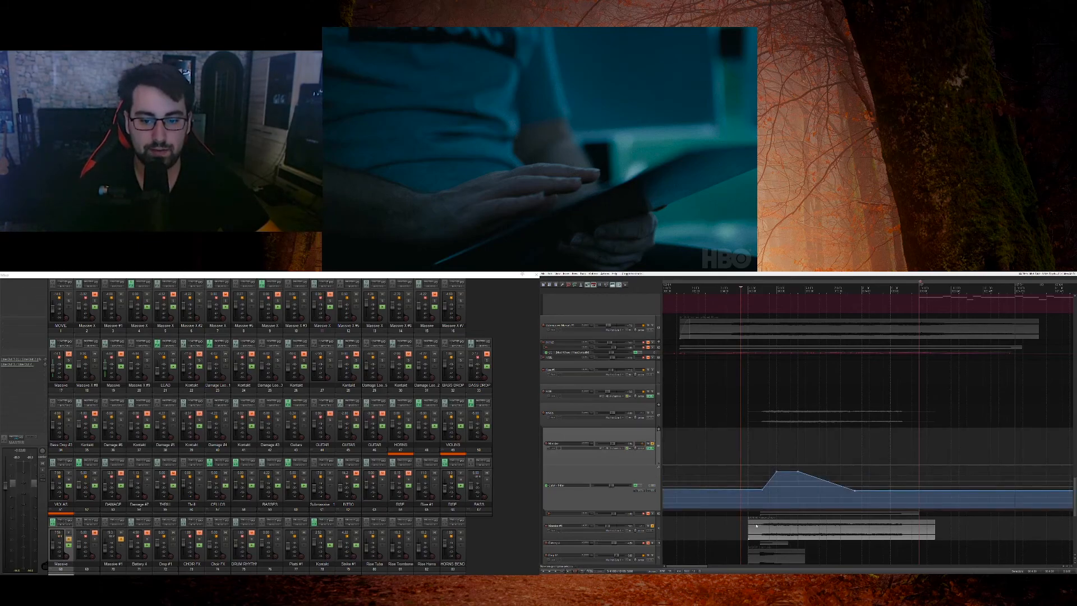
left_click(654, 517)
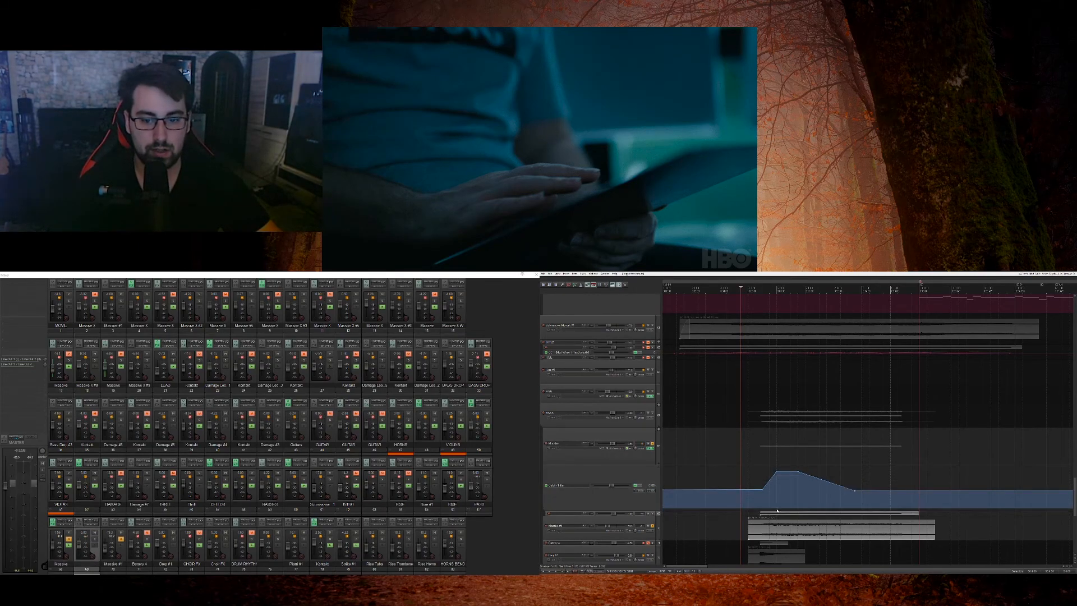
left_click(776, 512)
left_click_drag(776, 512, 783, 457)
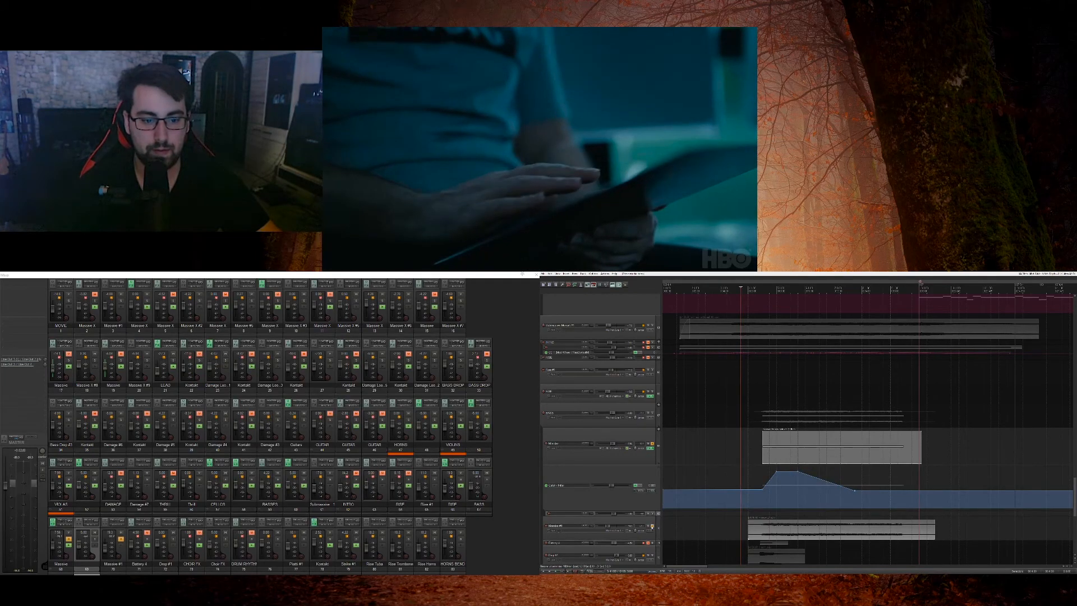
Step: Remove the other Massive track's solo and play the edited Massive track alone while viewing its ANA synth
left_click(652, 526)
key("space")
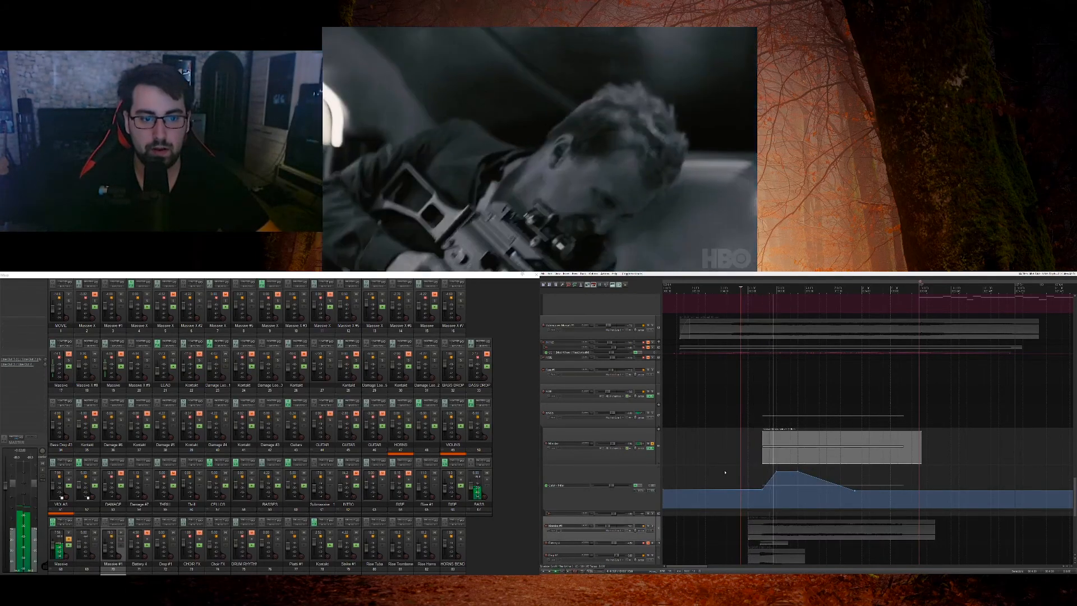
left_click(649, 449)
left_click(650, 449)
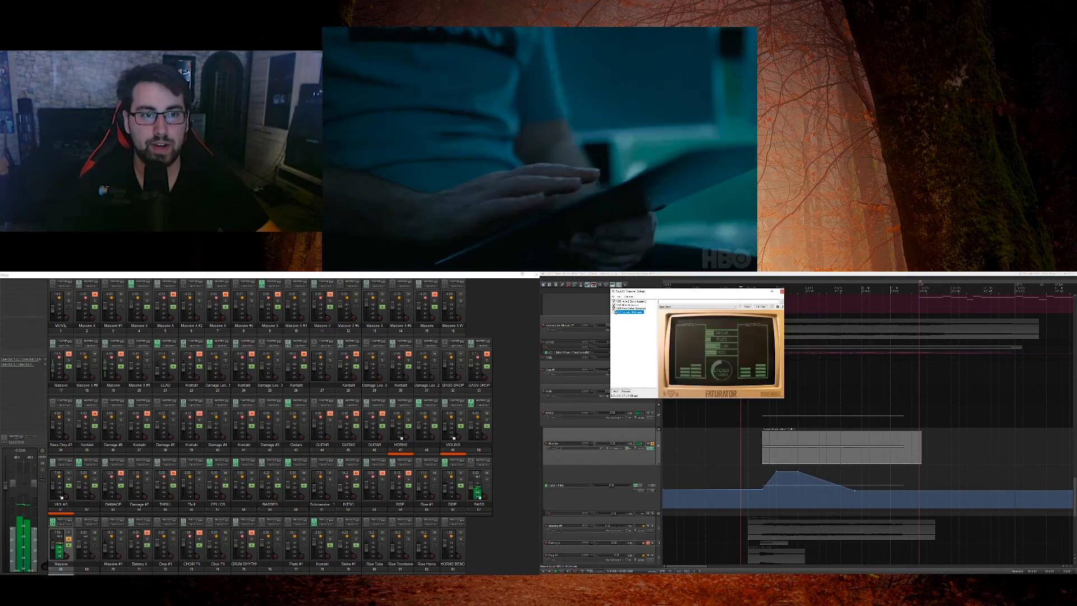
left_click(623, 324)
key("space")
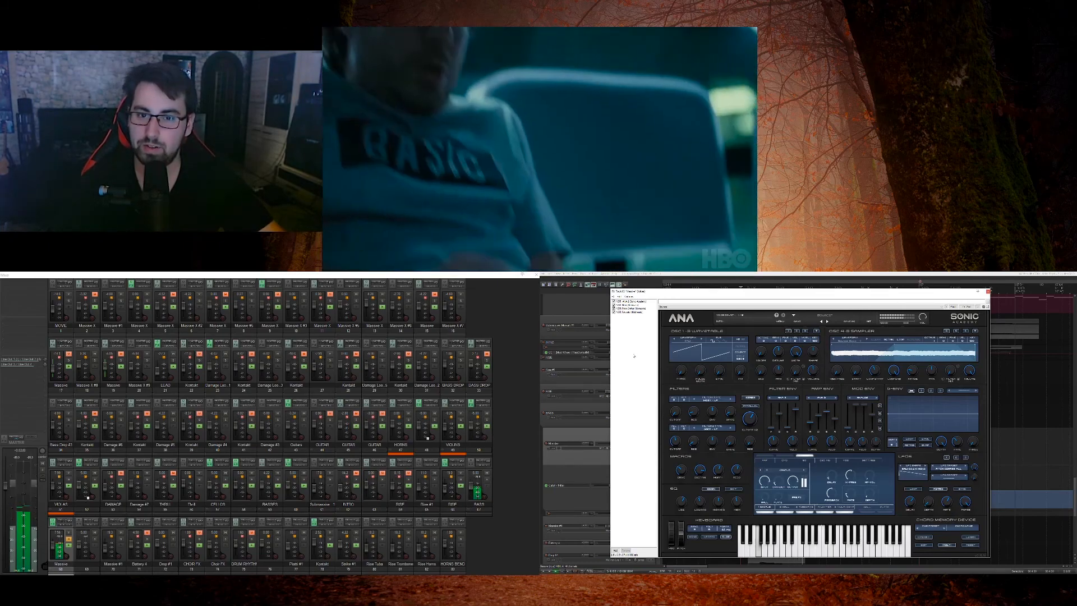
left_click(988, 291)
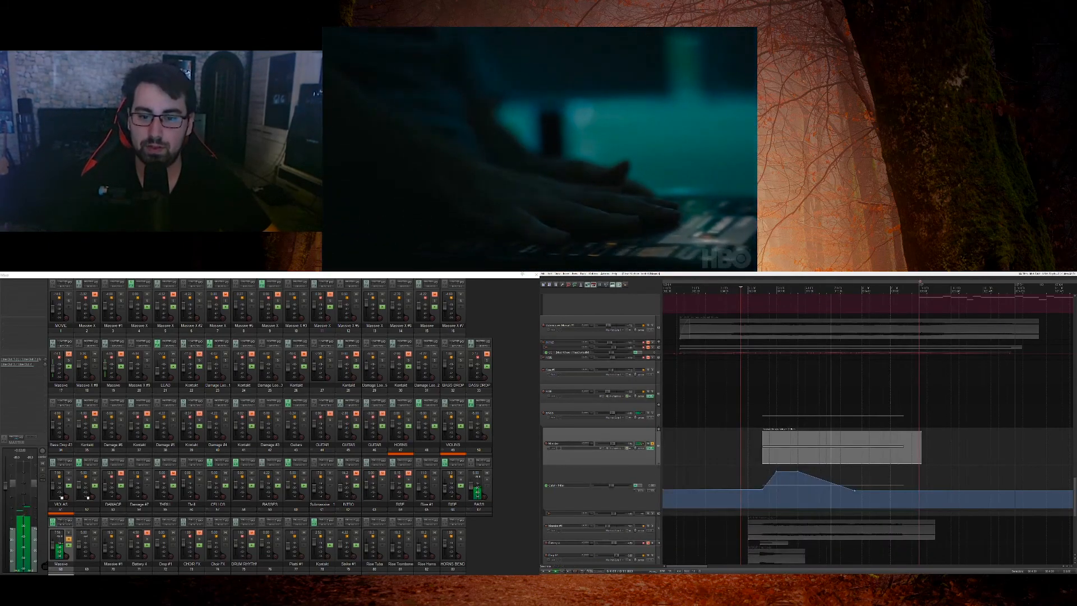
Step: Take all plug-ins in the Massive track's FX chain offline and close the chain
left_click(641, 443)
key("ctrl+a")
key("ctrl+alt+b")
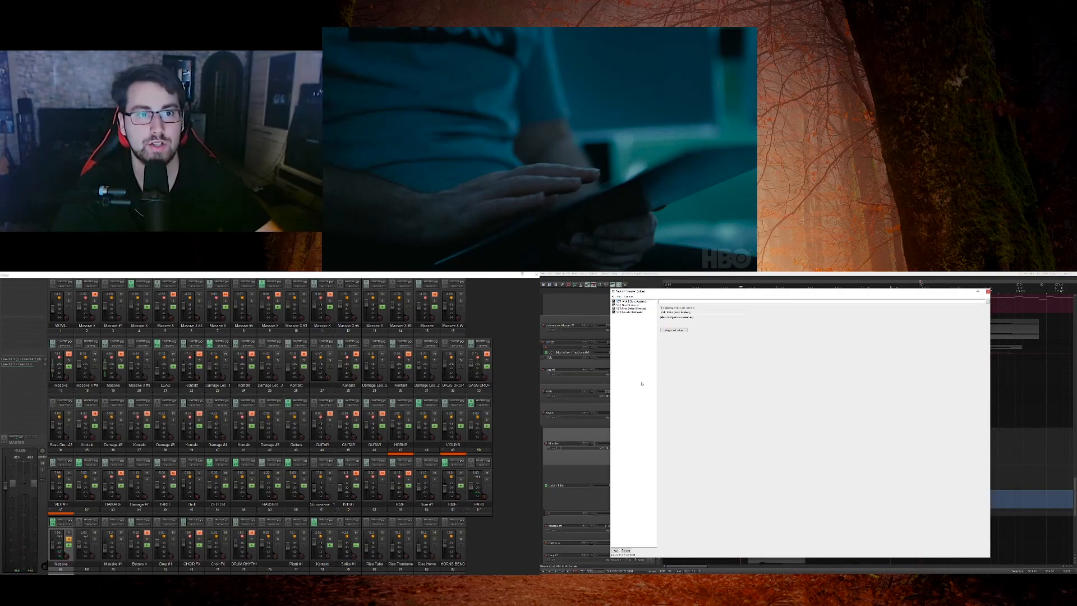
key("Escape")
Step: Remove the solo from the edited Massive track and mute it
left_click(652, 448)
left_click(653, 443)
left_click(648, 444)
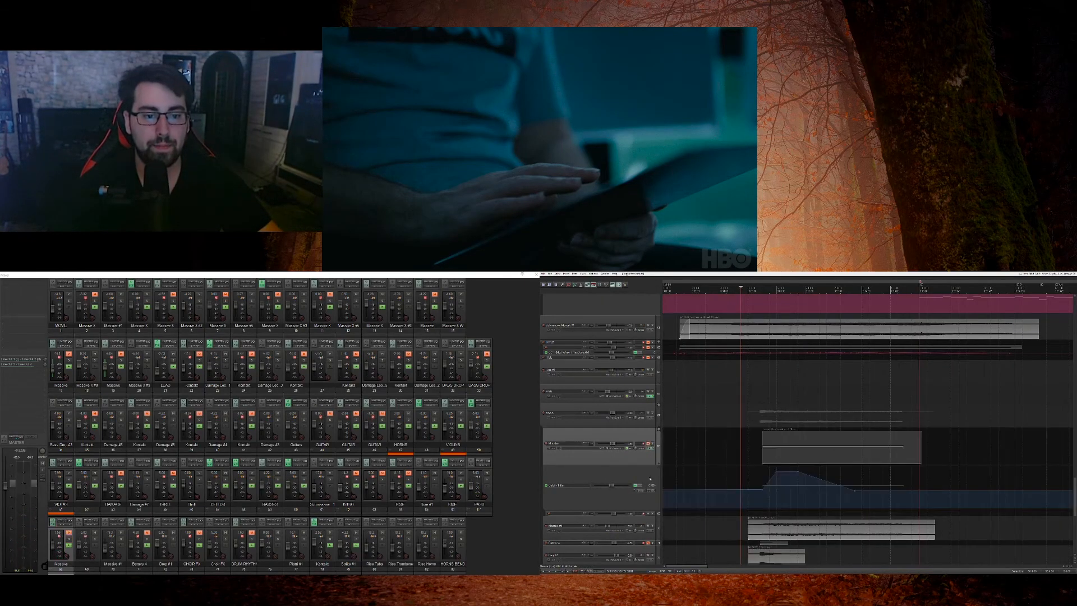
Step: Bypass the muted Massive track's automation envelope and shrink the track and its envelope lane back to minimum height
left_click_drag(650, 463, 650, 431)
left_click(637, 453)
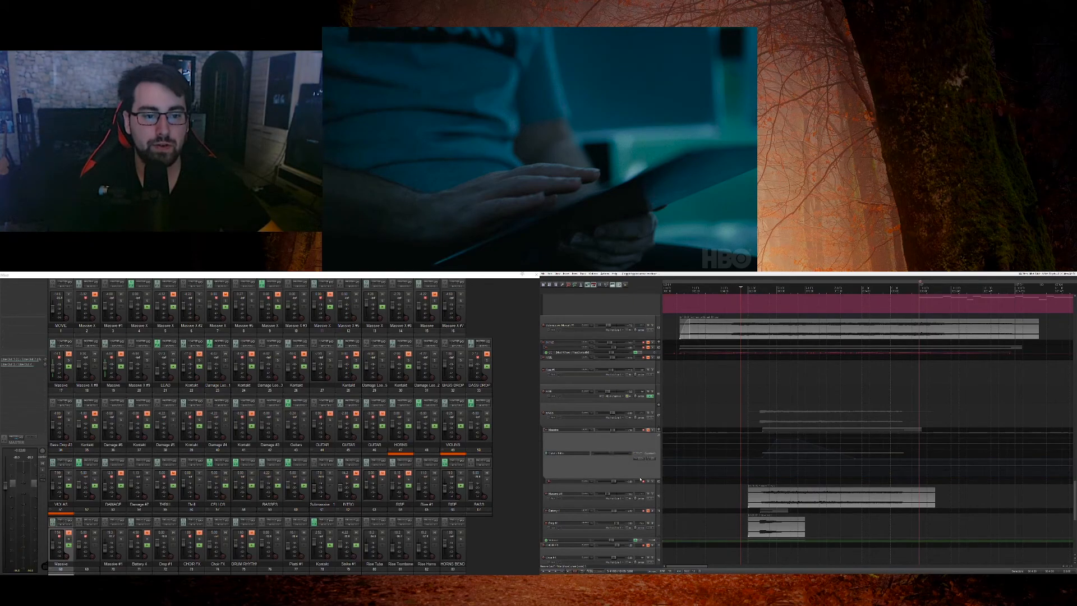
left_click_drag(640, 478, 641, 436)
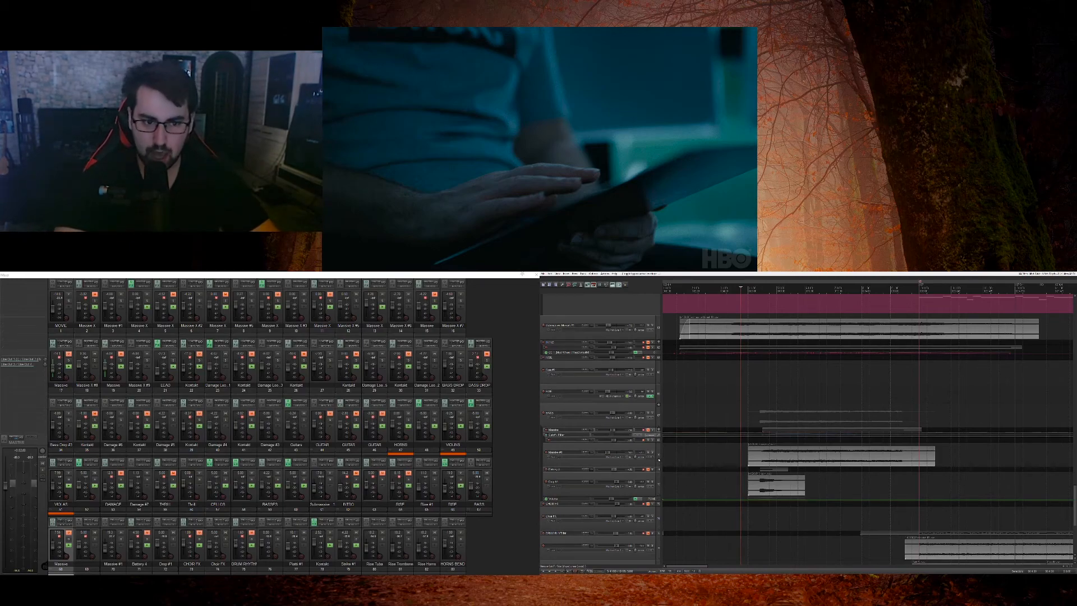
Step: Play the full mix from the start of the long opening audio item and look over the lower tracks of the score
scroll(659, 460, "down", 3)
scroll(659, 460, "up", 4)
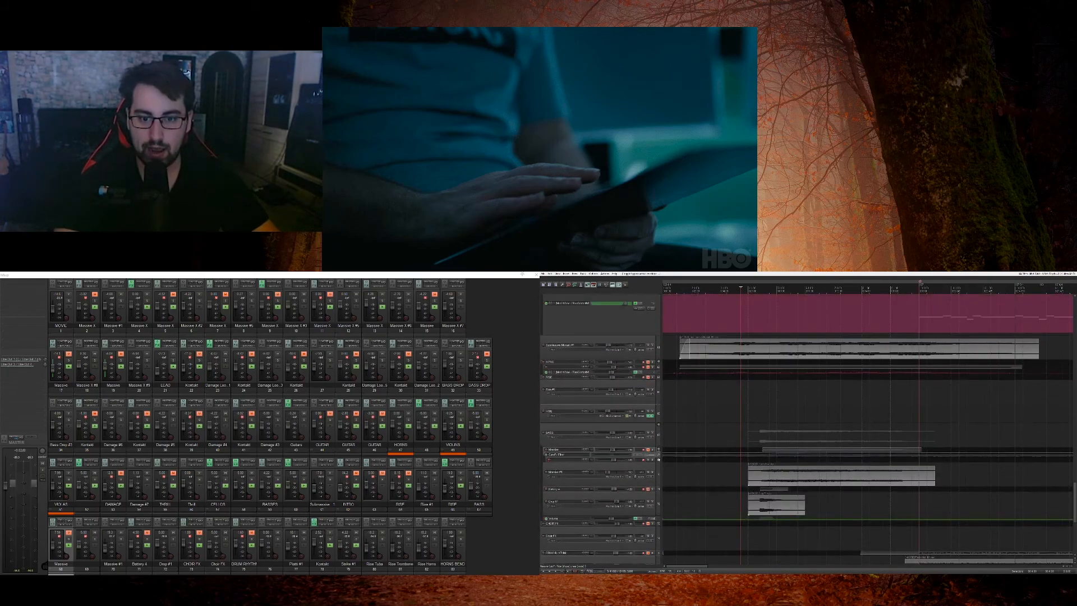
left_click(685, 383)
key("space")
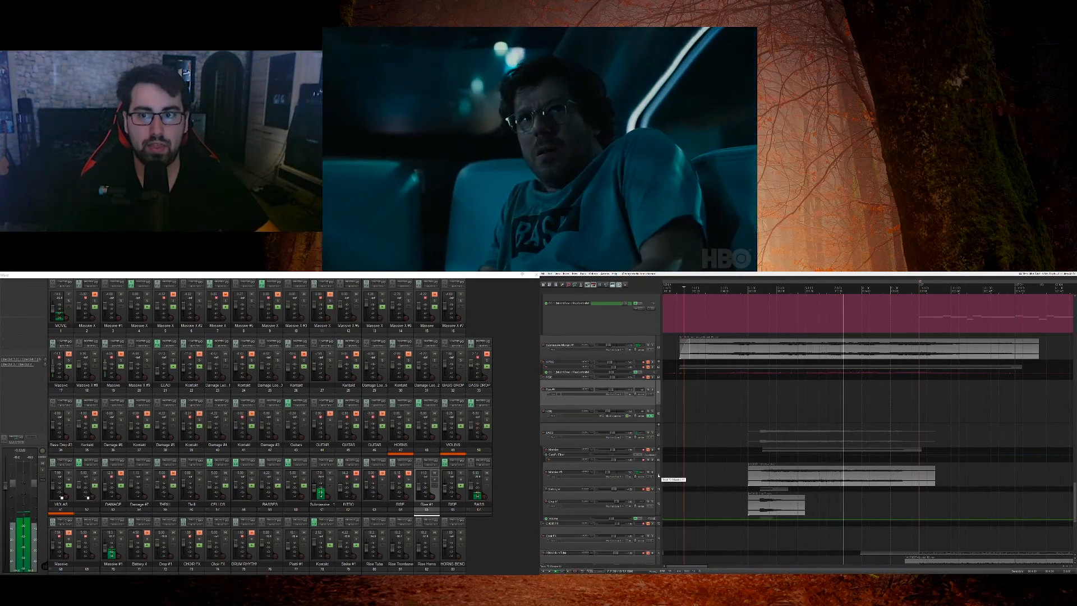
scroll(658, 476, "down", 1)
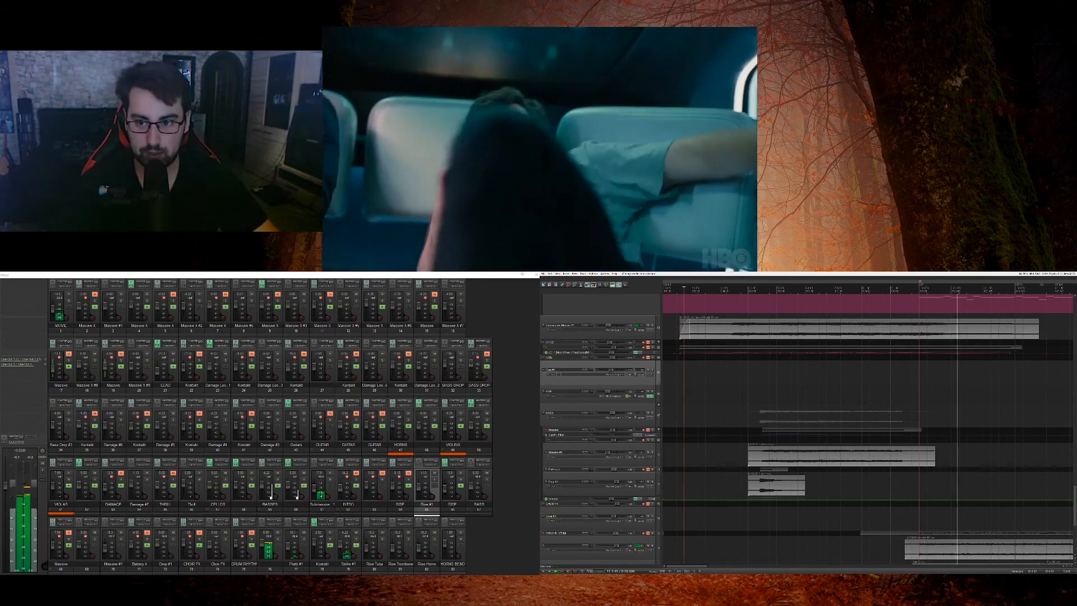
key("space")
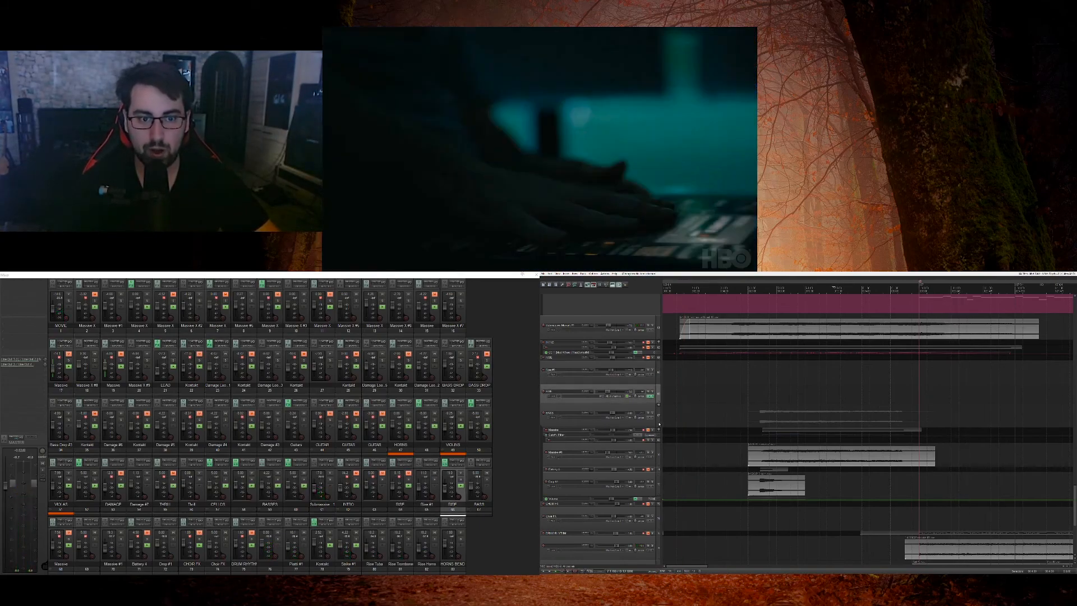
scroll(661, 425, "down", 5)
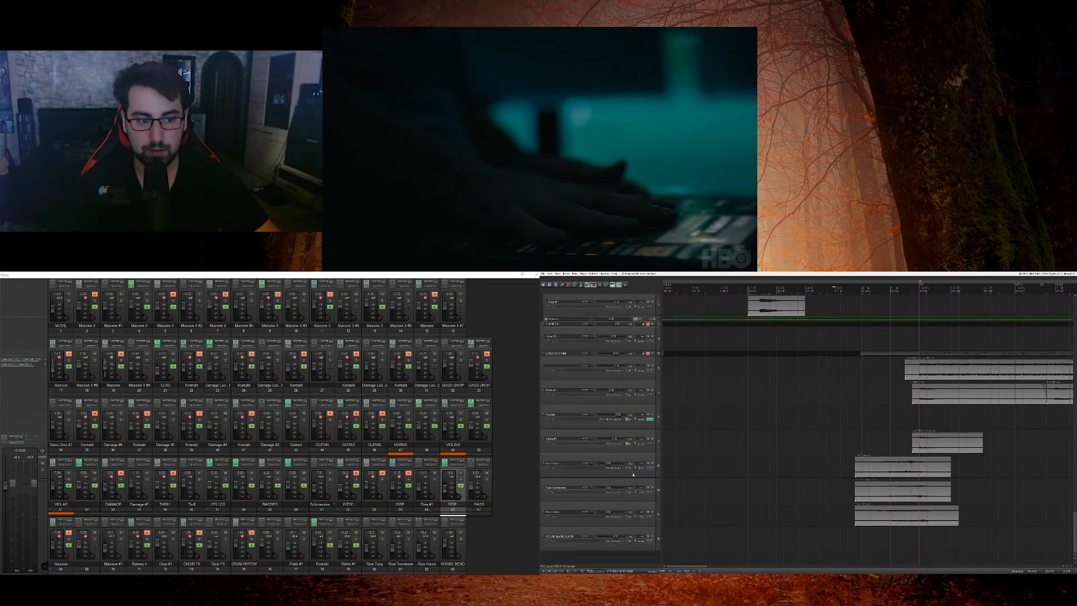
Step: Solo the tuba, trombone and horns tracks, play them from the start of their audio items, and remove the solos
left_click(629, 474)
left_click(623, 496)
left_click(624, 521)
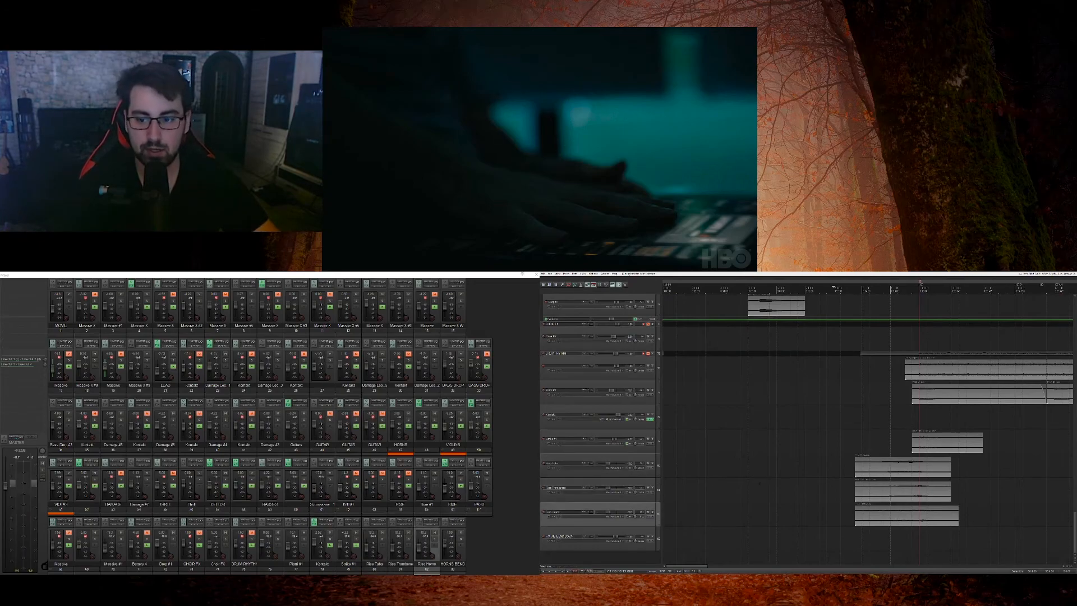
left_click(853, 455)
left_click(624, 521, "shift")
left_click(652, 512)
key("space")
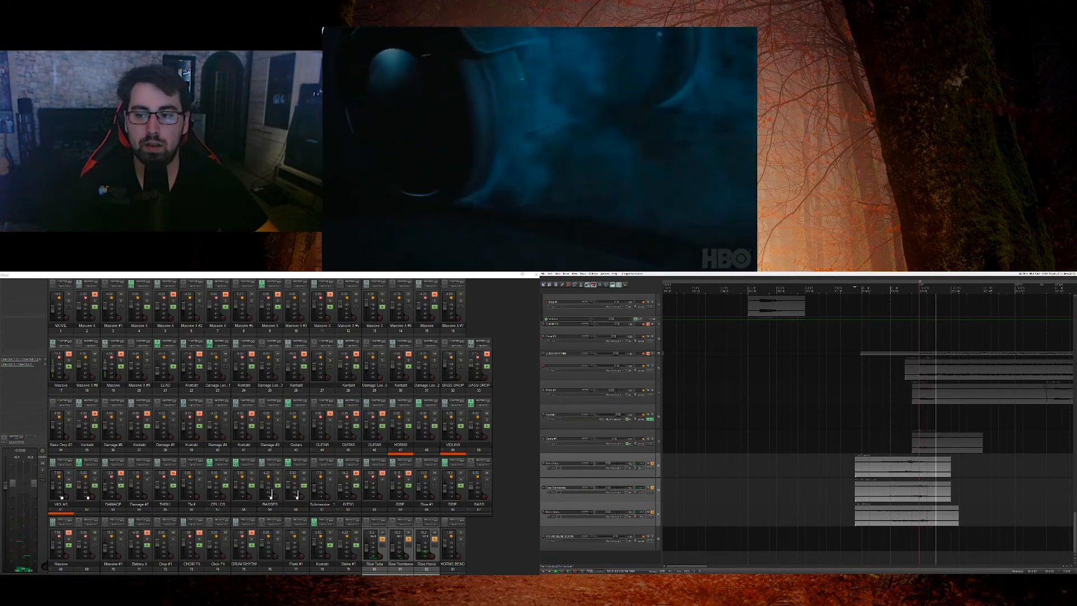
key("space")
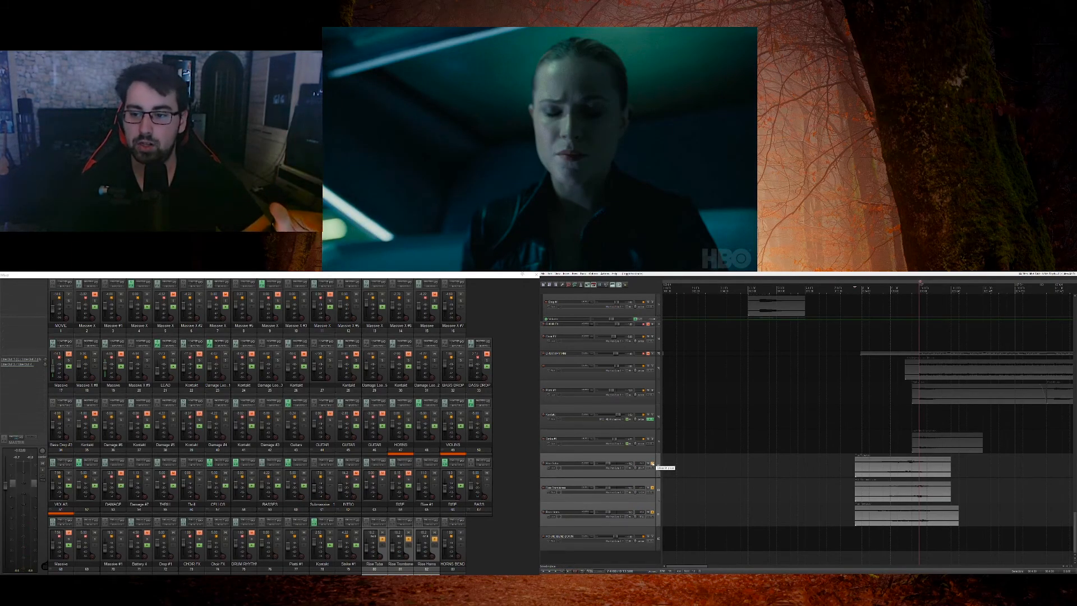
left_click(652, 464)
Step: Solo the audio track directly above the tuba track, play it from just before its item, and unsolo it
left_click(653, 439)
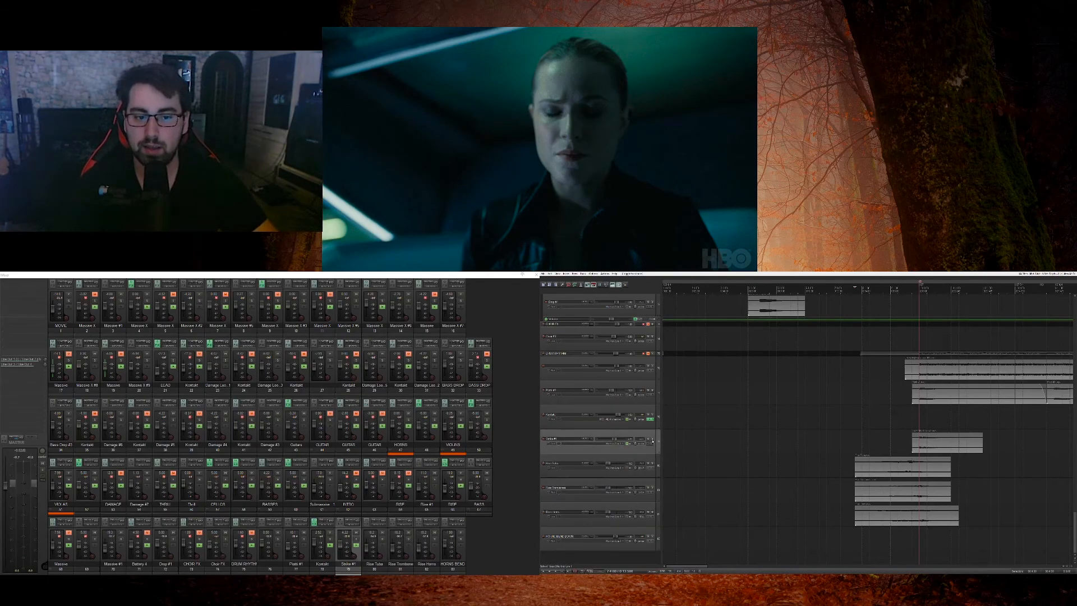
left_click(904, 419)
key("space")
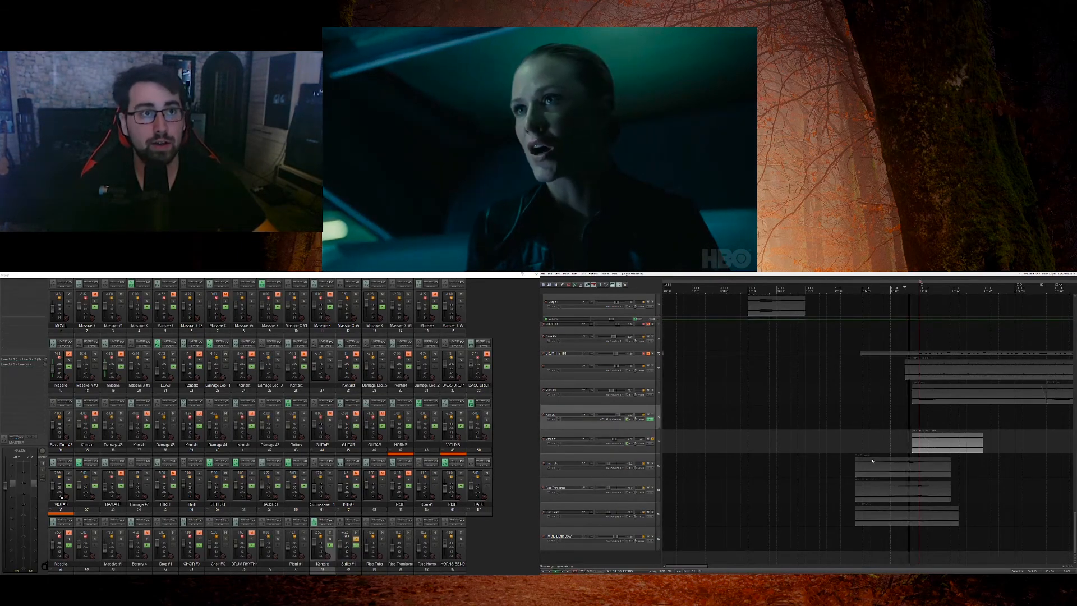
left_click(654, 440)
Step: Audition the rendered audio track directly below the DRUM RHYTHM track in solo, and clear its solo
scroll(658, 440, "up", 3)
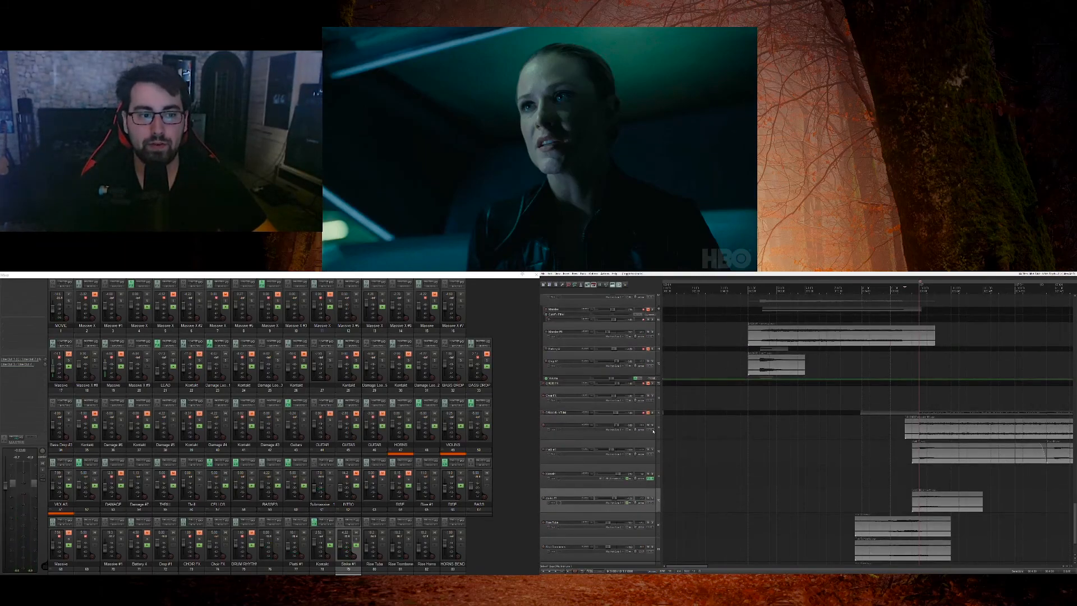
left_click(652, 426)
scroll(675, 428, "down", 3)
key("space")
scroll(675, 428, "up", 4)
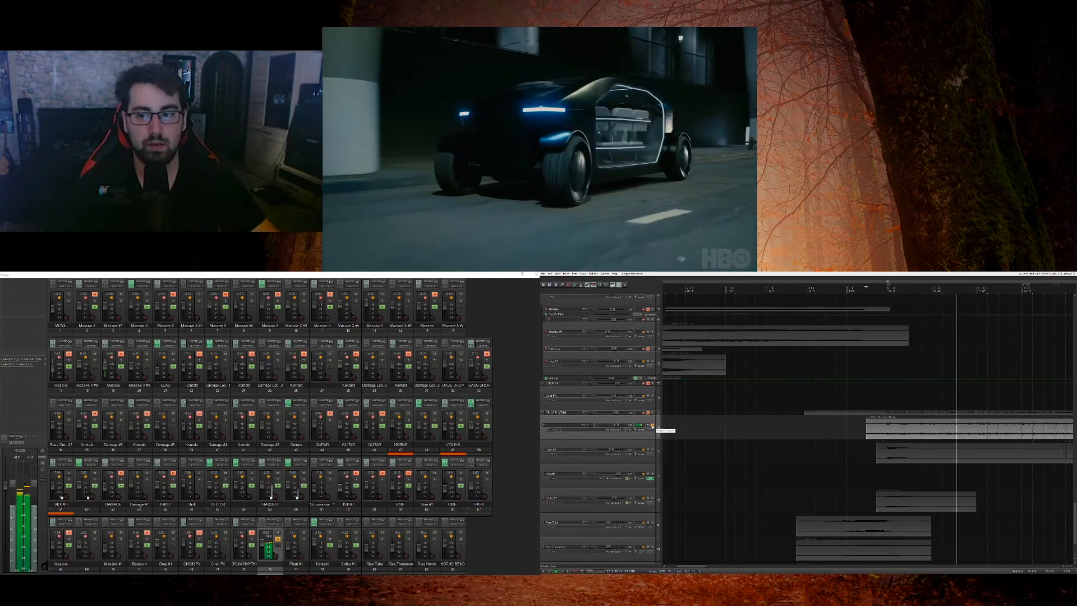
left_click(652, 425)
key("space")
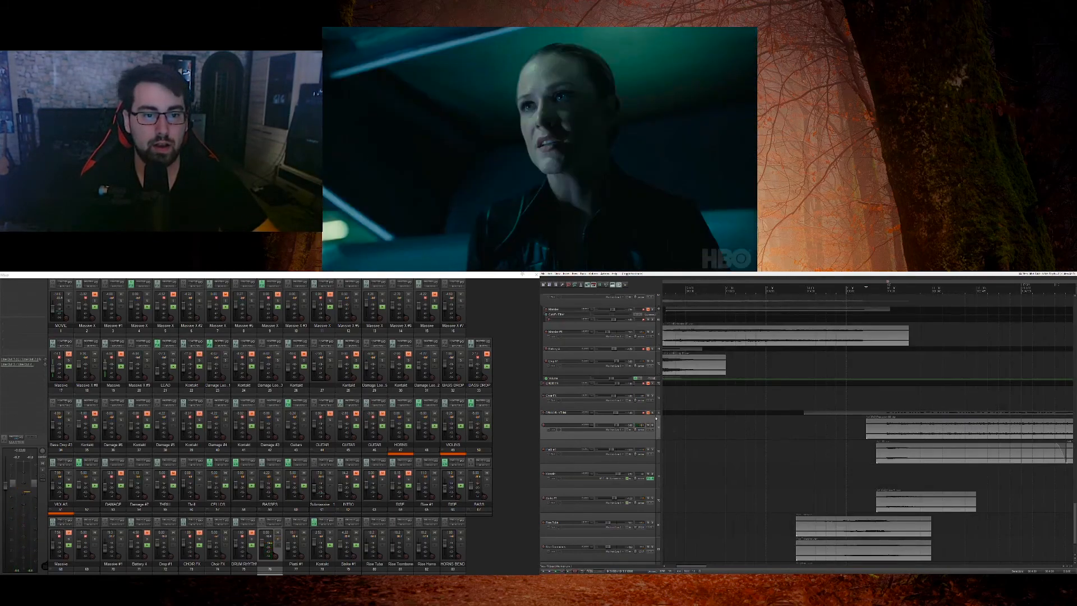
Step: Enlarge the DRUM RHYTHM track, review its FX chain's compressor and EQ with the plug-ins back online, and unmute the track
left_click_drag(655, 418, 655, 432)
left_click(651, 423)
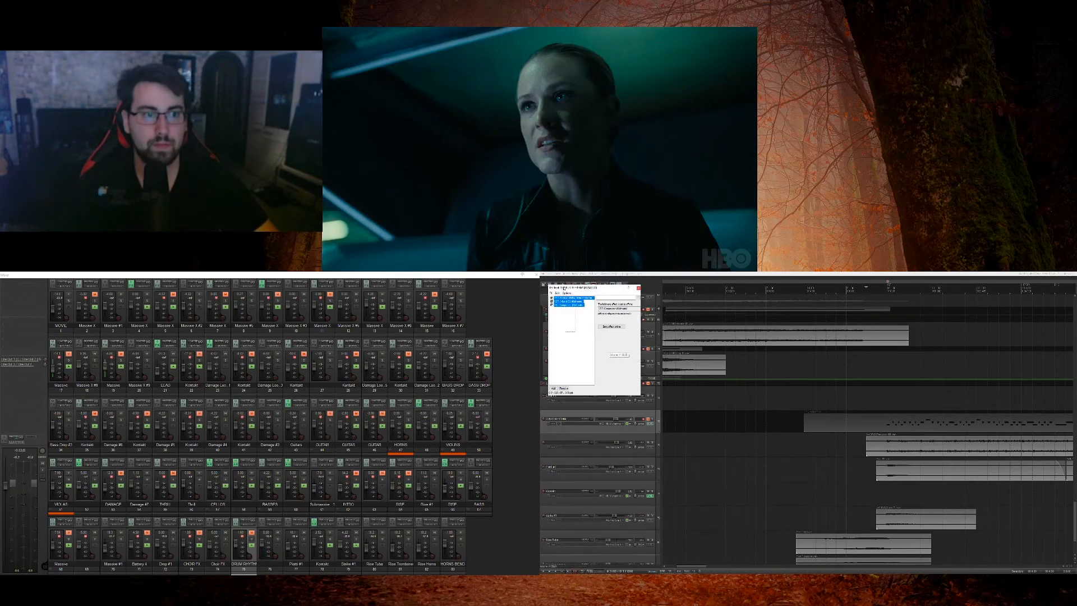
left_click(582, 334)
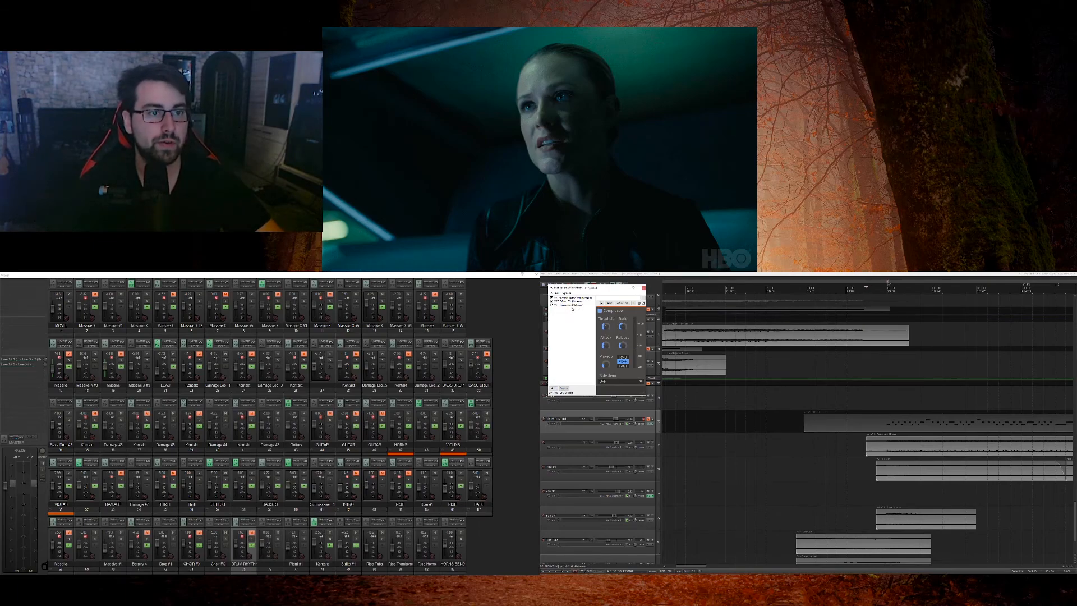
left_click(573, 301)
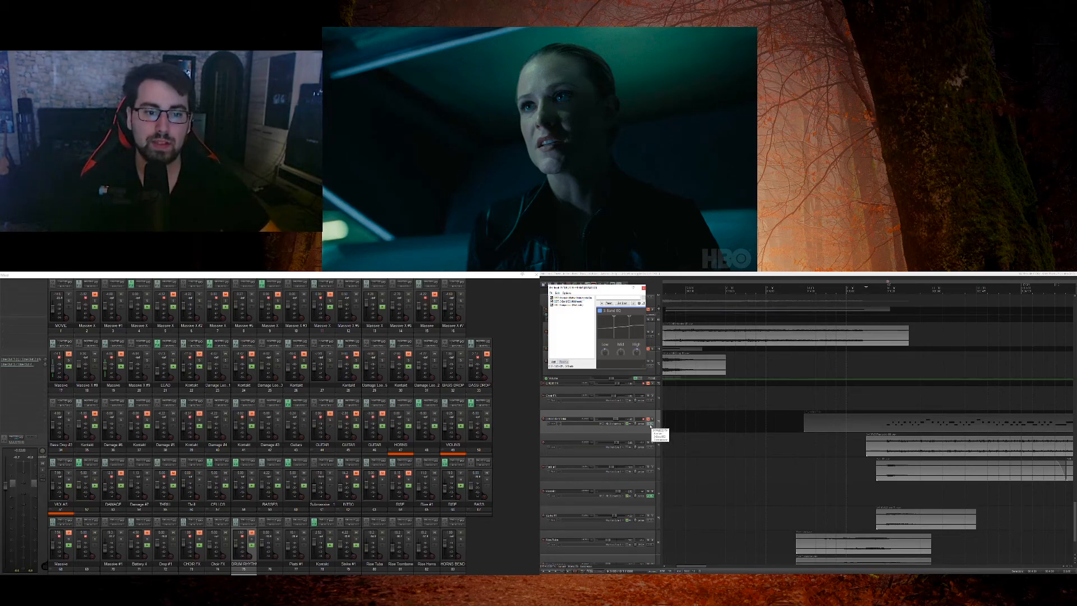
left_click(647, 420)
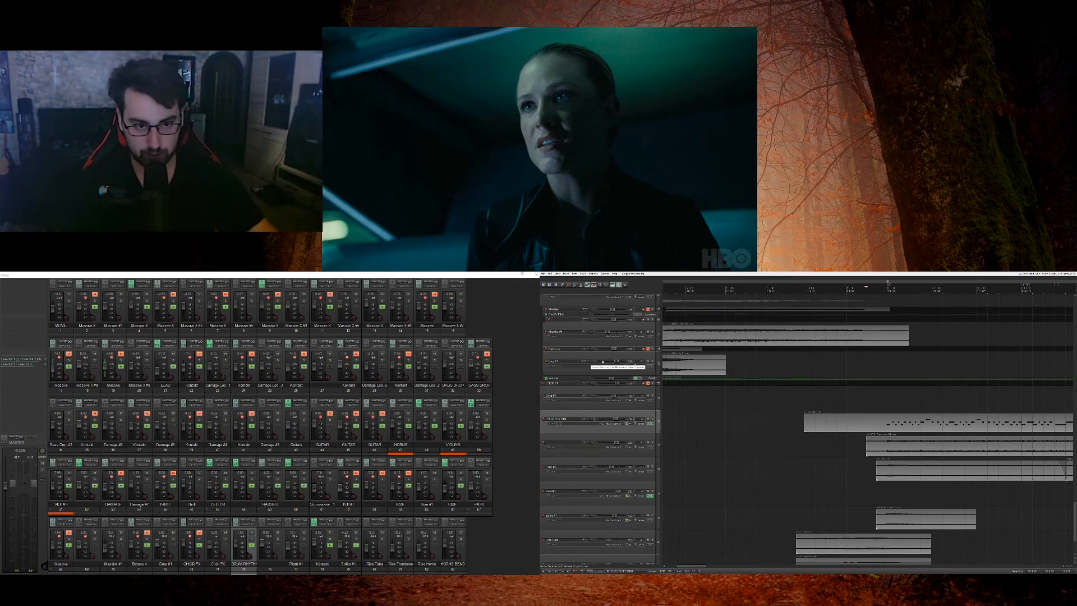
Step: Solo the DRUM RHYTHM track, play it, and check the EQ in its FX chain
left_click(652, 419)
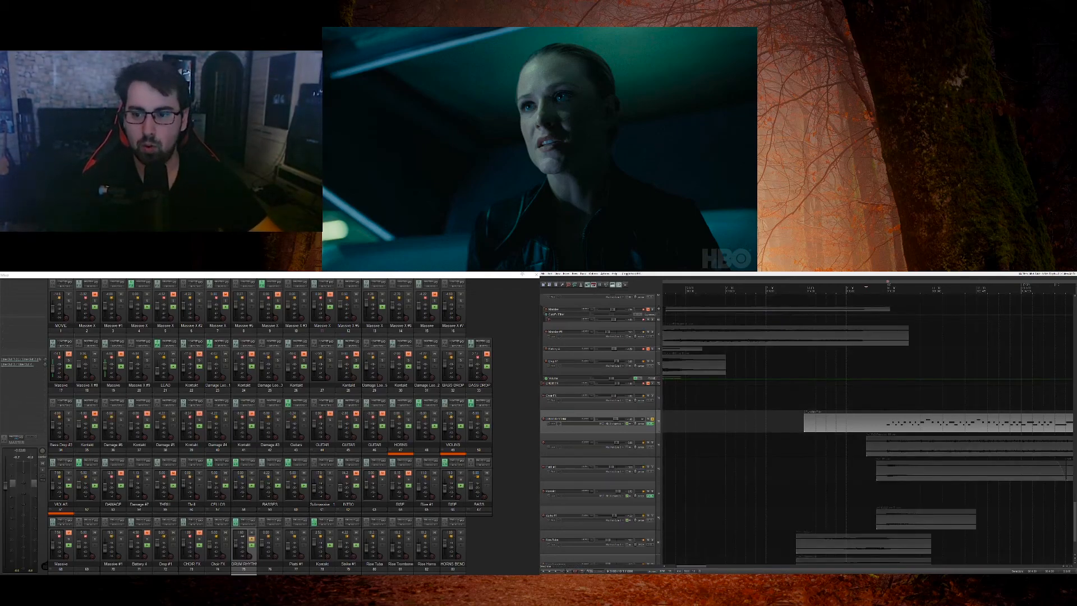
key("space")
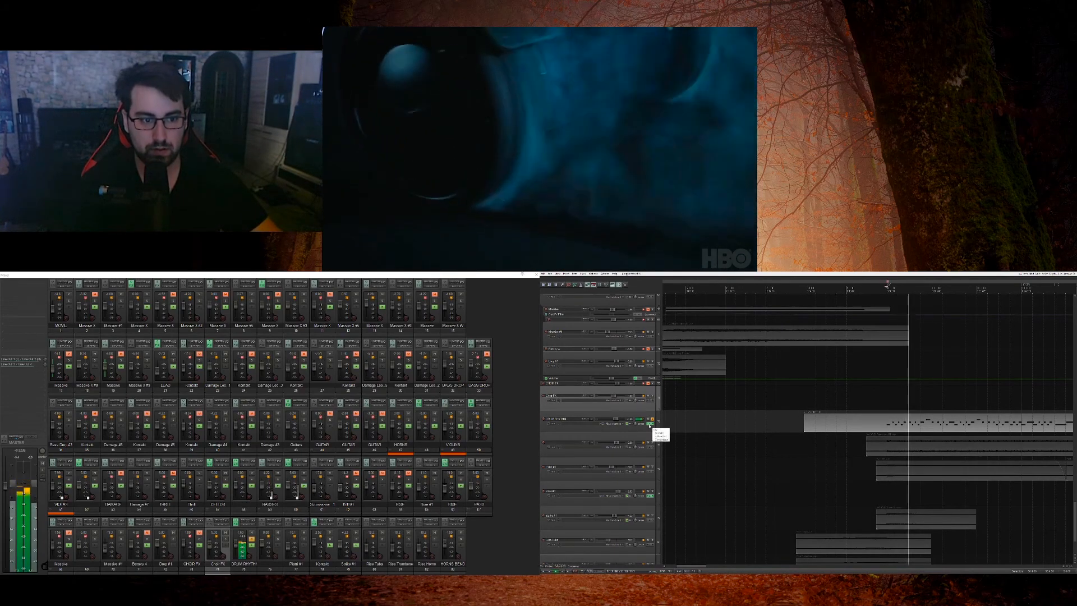
left_click(650, 424)
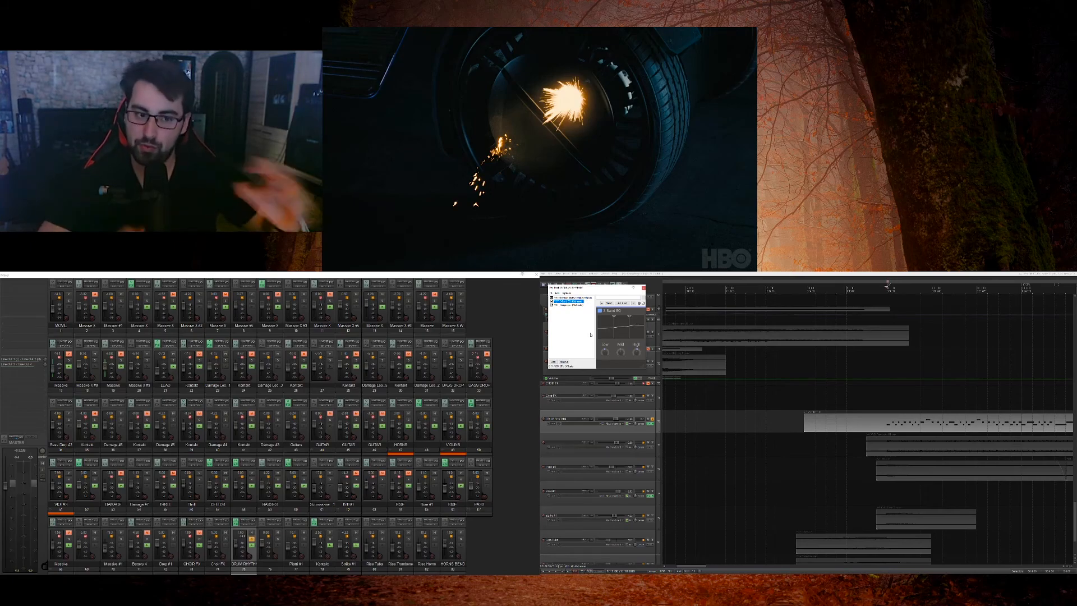
left_click(643, 288)
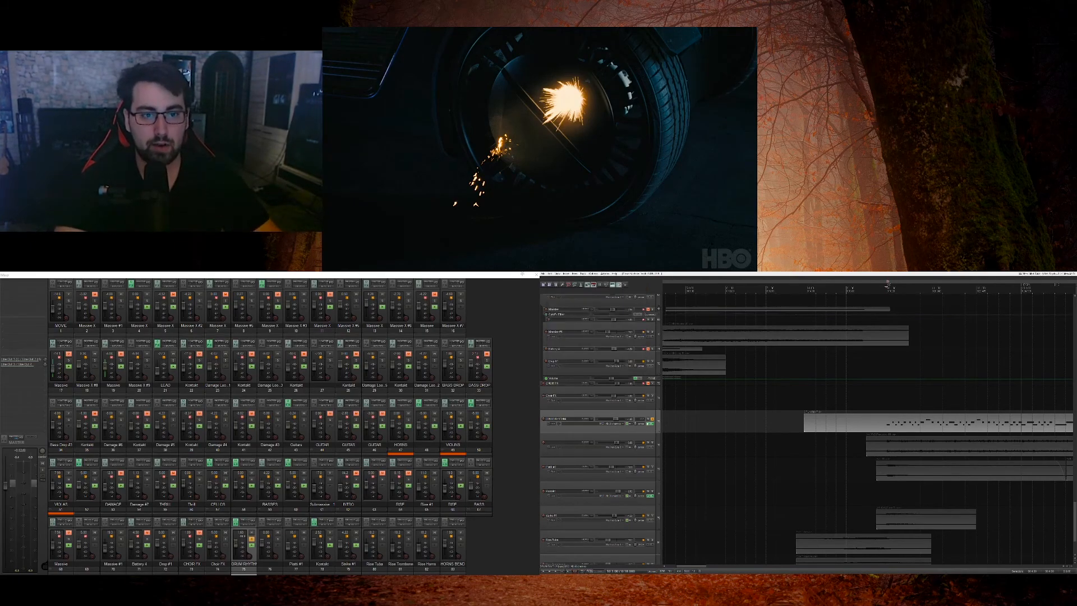
Step: Play the soloed DRUM RHYTHM track with its Kontakt Action Strikes instrument open, and remove the solo
left_click(648, 425)
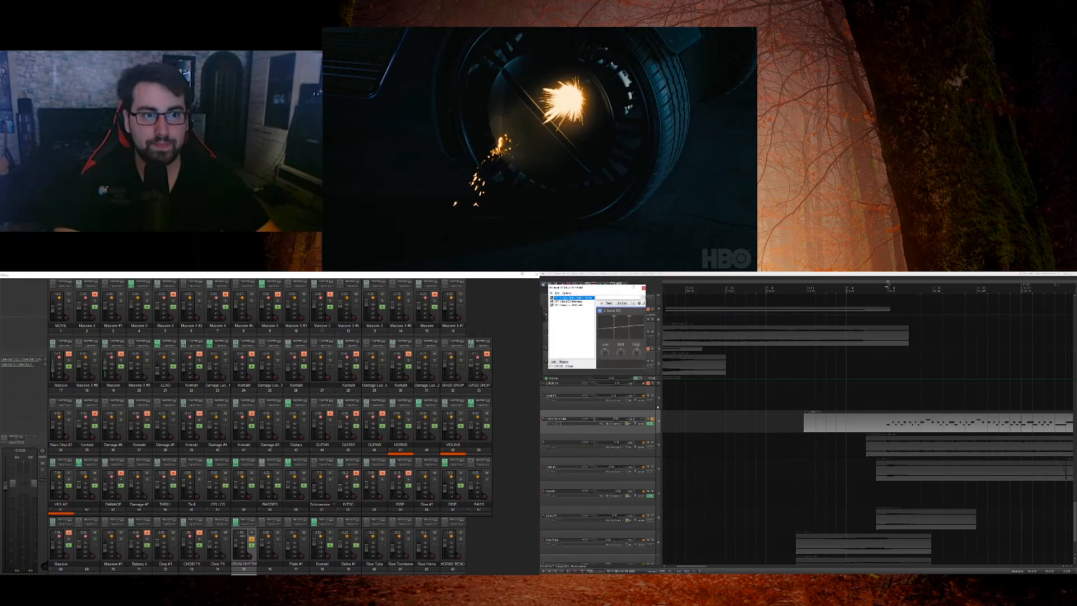
key("space")
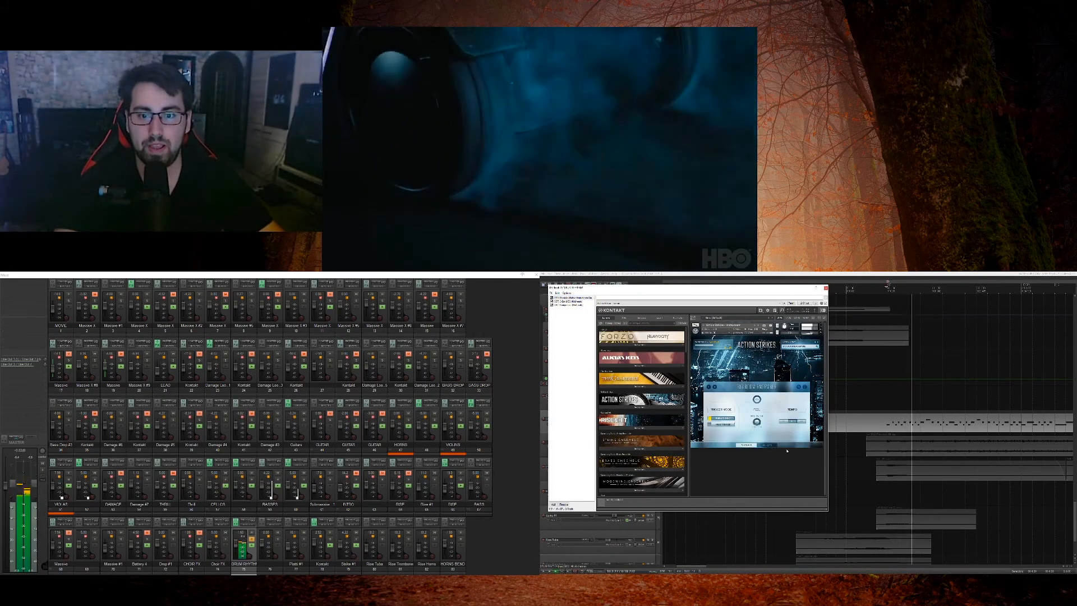
left_click(826, 288)
key("space")
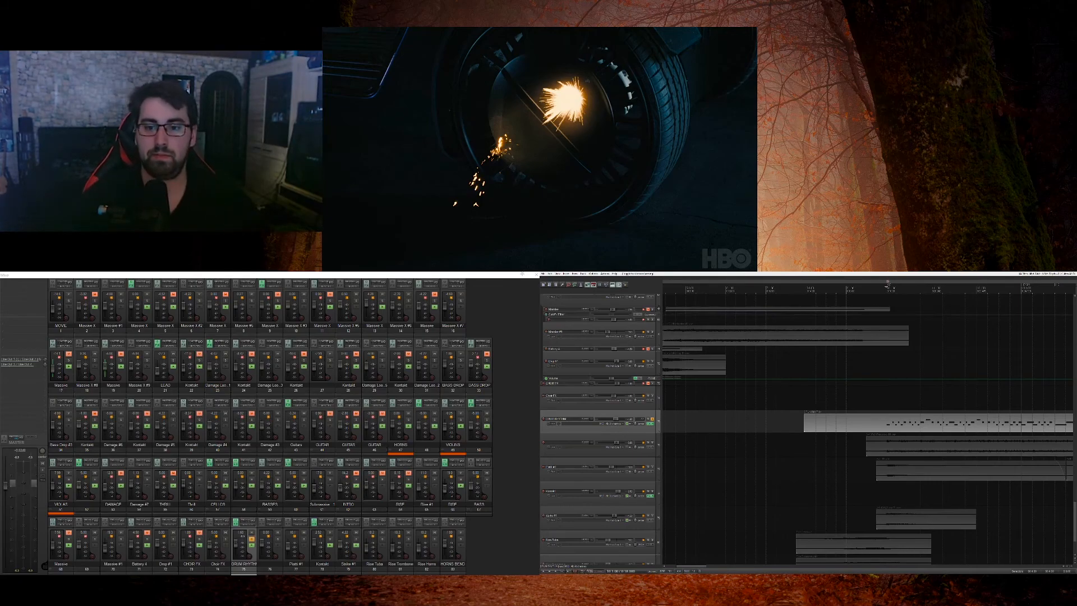
left_click(652, 419)
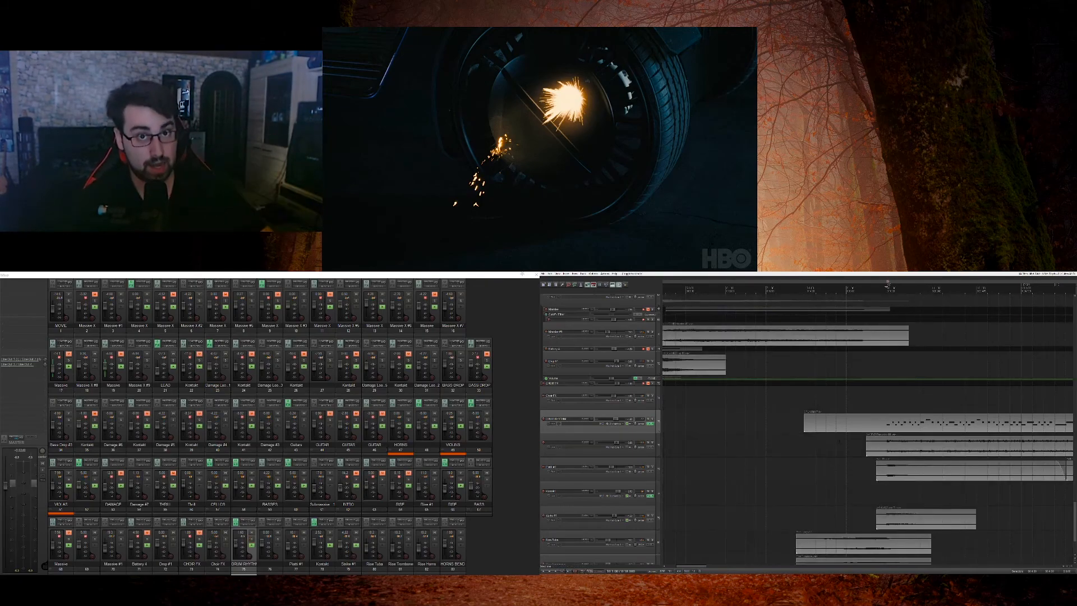
Step: Take all plug-ins in the DRUM RHYTHM track's FX chain offline and close the chain
scroll(825, 399, "down", 1)
scroll(825, 399, "up", 1)
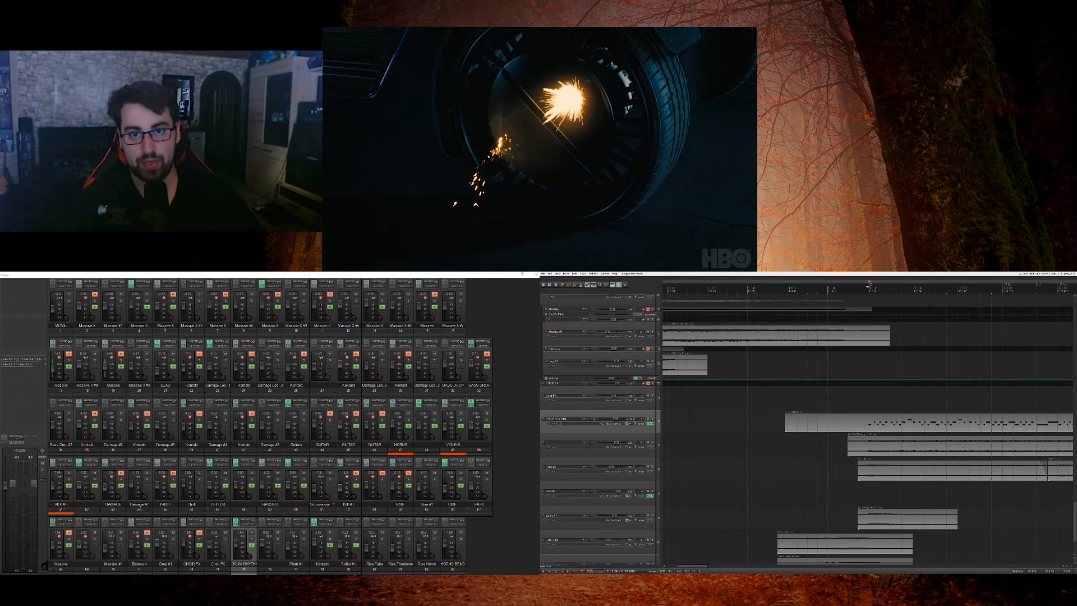
left_click(649, 423)
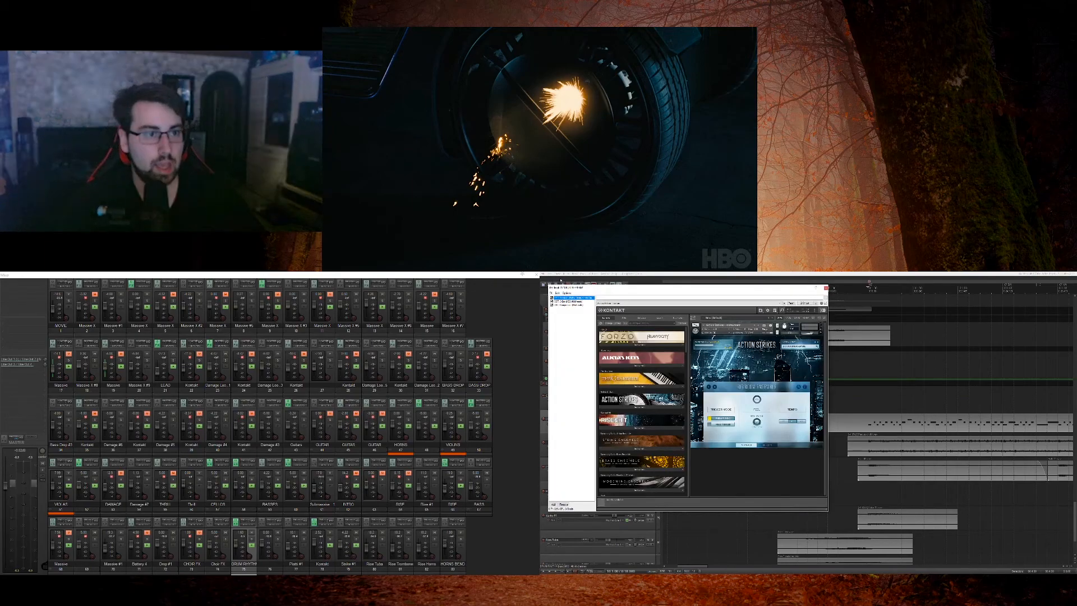
key("ctrl+alt+b")
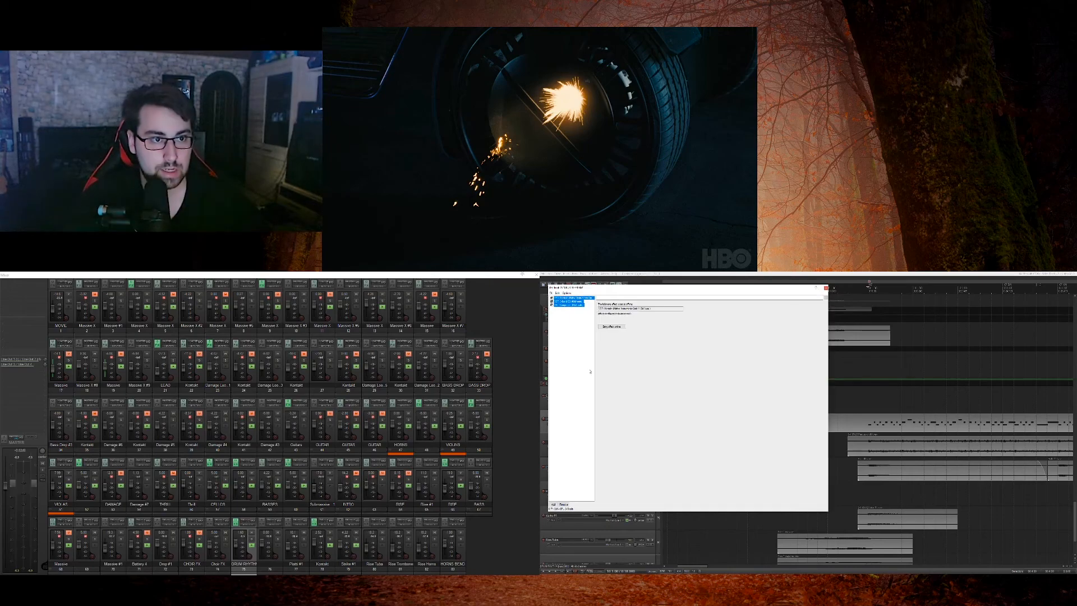
key("Escape")
Step: Mute the DRUM RHYTHM track and shrink it back to minimum height
left_click(648, 419)
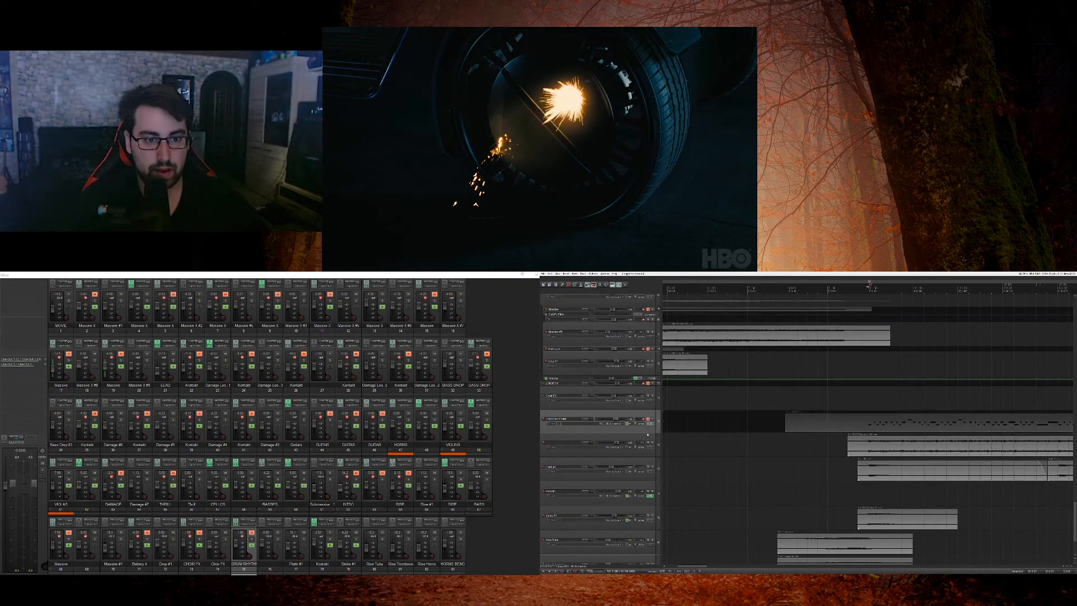
left_click_drag(648, 431, 649, 414)
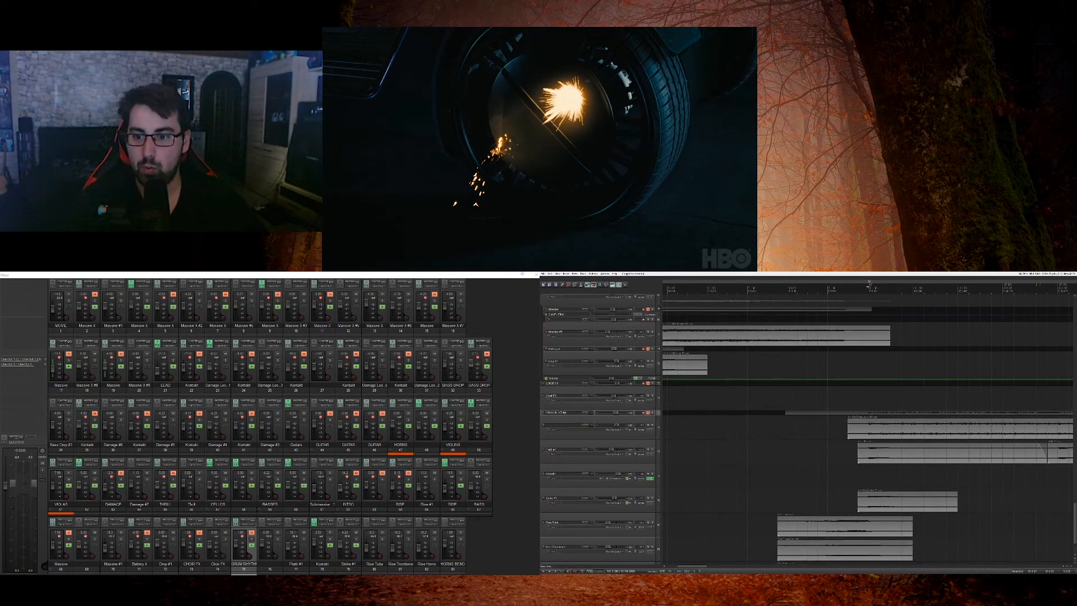
Step: Solo the audio track two below DRUM RHYTHM and play it from just before its item
left_click(848, 443)
left_click(653, 449)
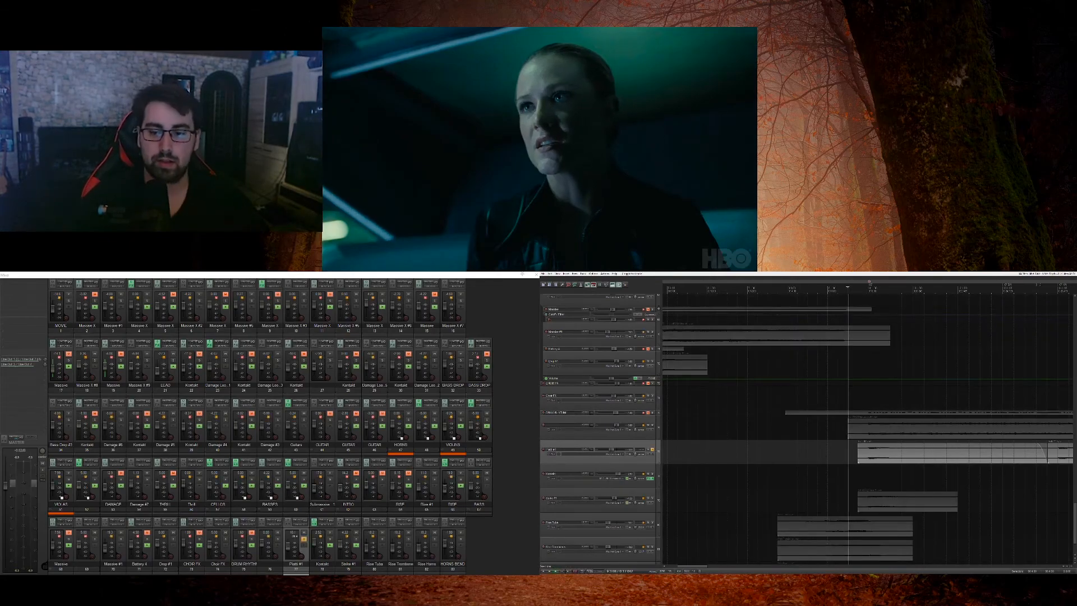
key("space")
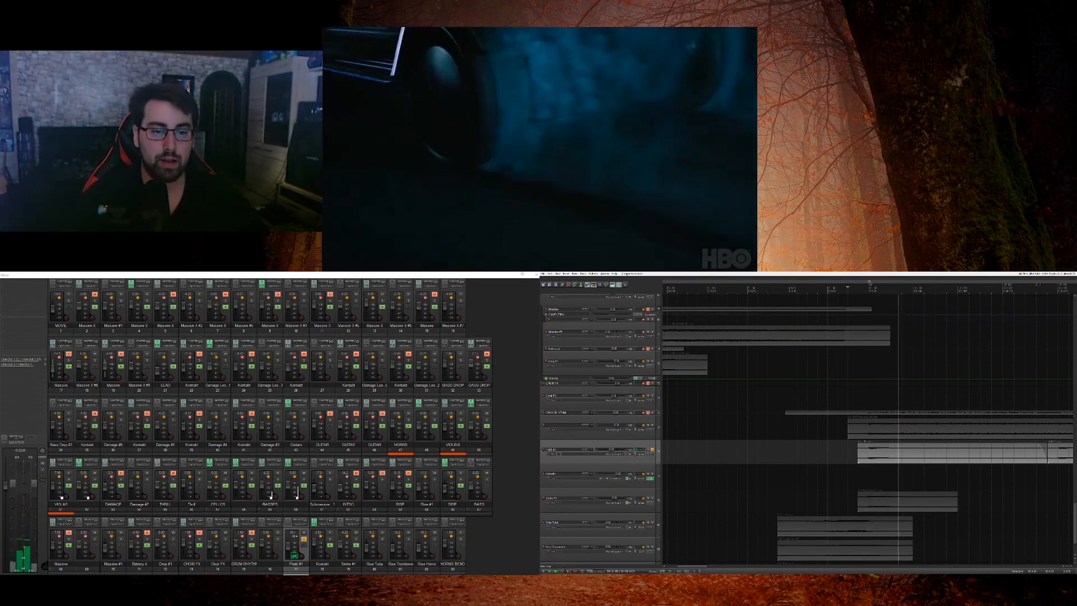
key("space")
Step: Add the track directly above the tuba track to the solo, play both together, and remove both solos
left_click(652, 498)
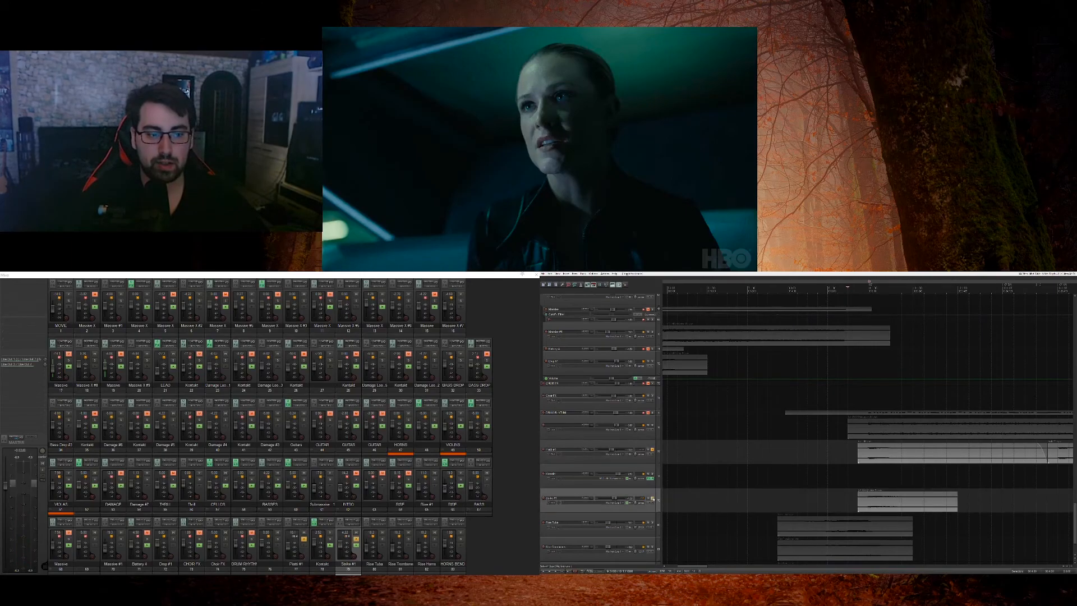
key("space")
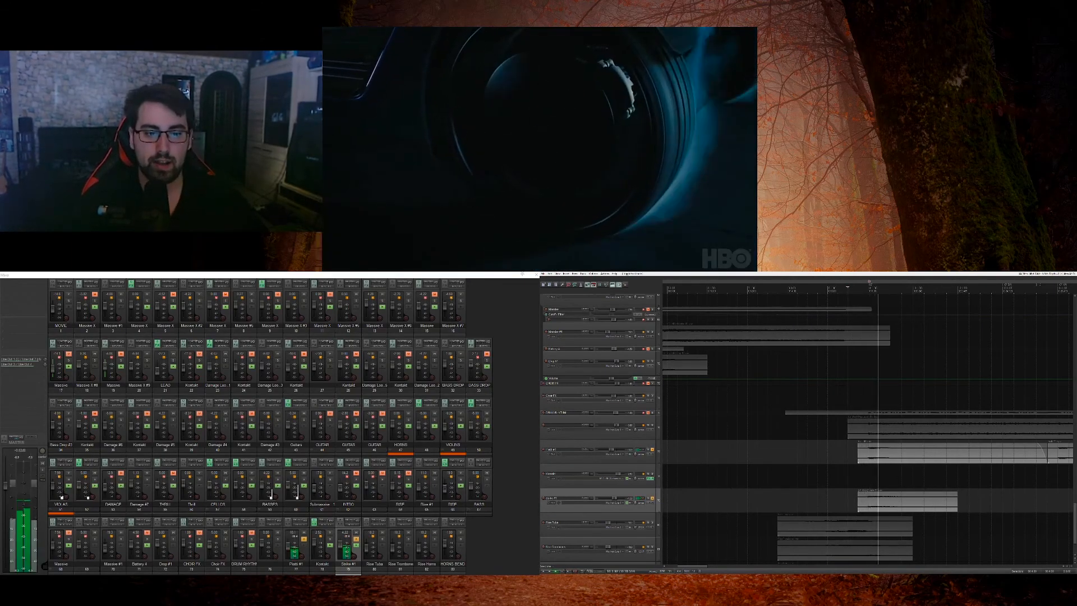
key("space")
left_click(626, 460)
left_click(628, 507, "ctrl")
left_click(653, 498)
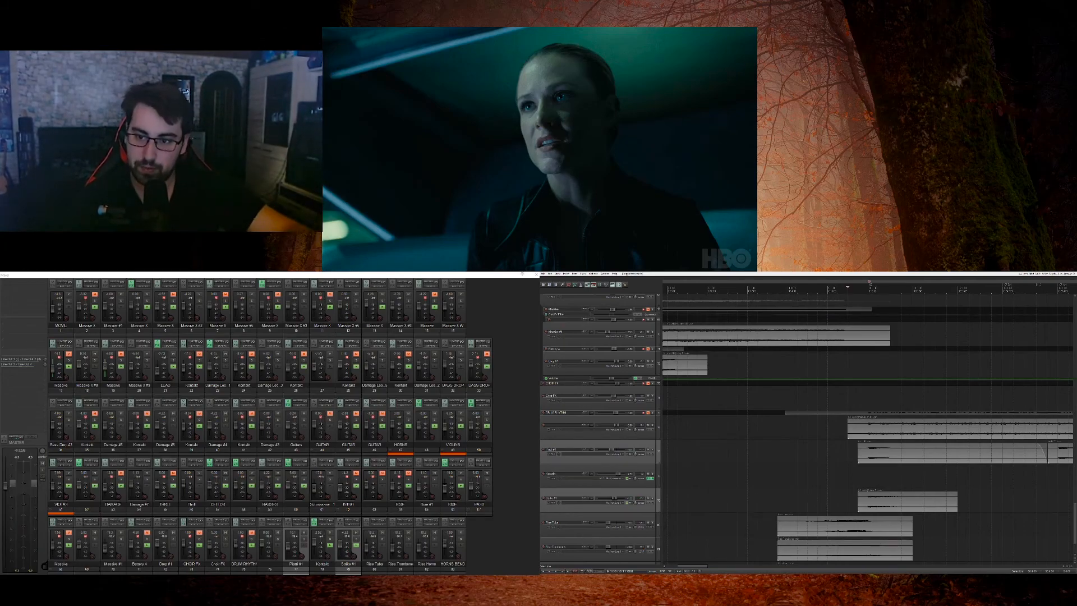
Step: Play the full mix from the edit cursor and return to the tracks higher up in the score
key("space")
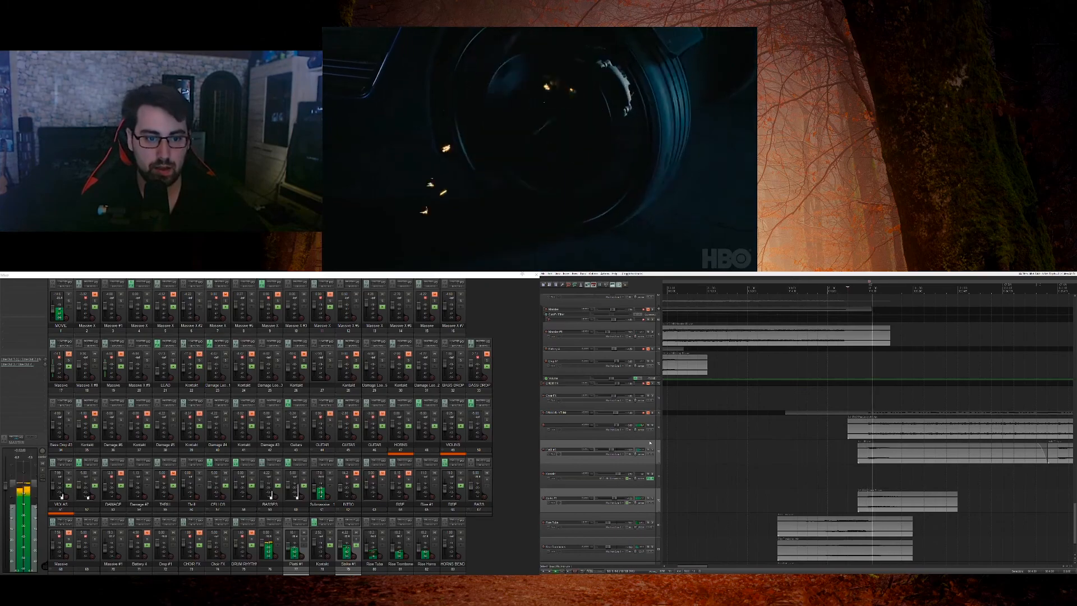
scroll(658, 453, "up", 8)
scroll(658, 453, "up", 5)
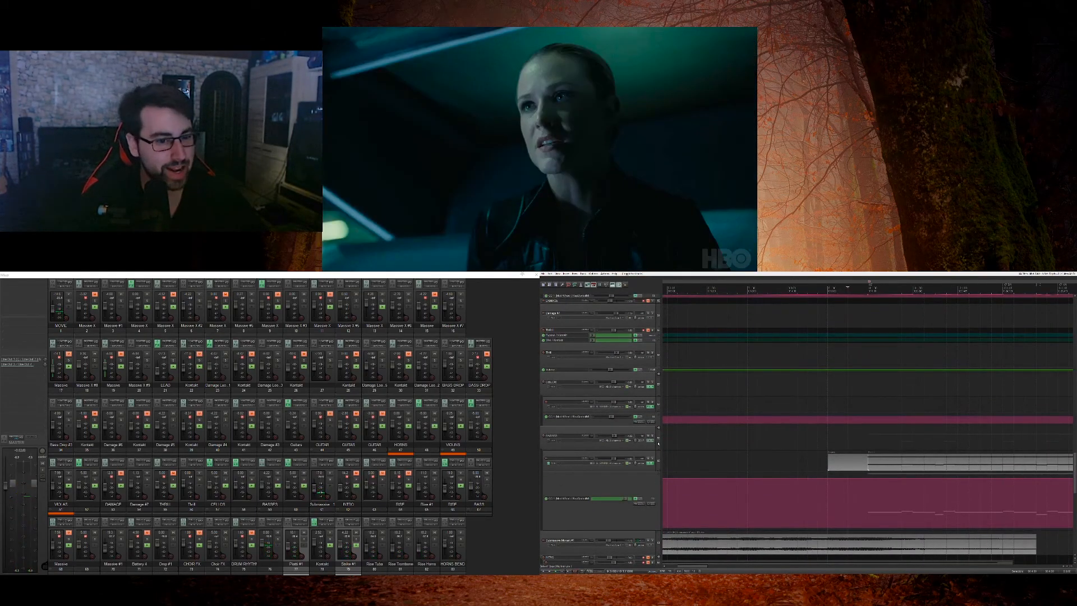
left_click(653, 441)
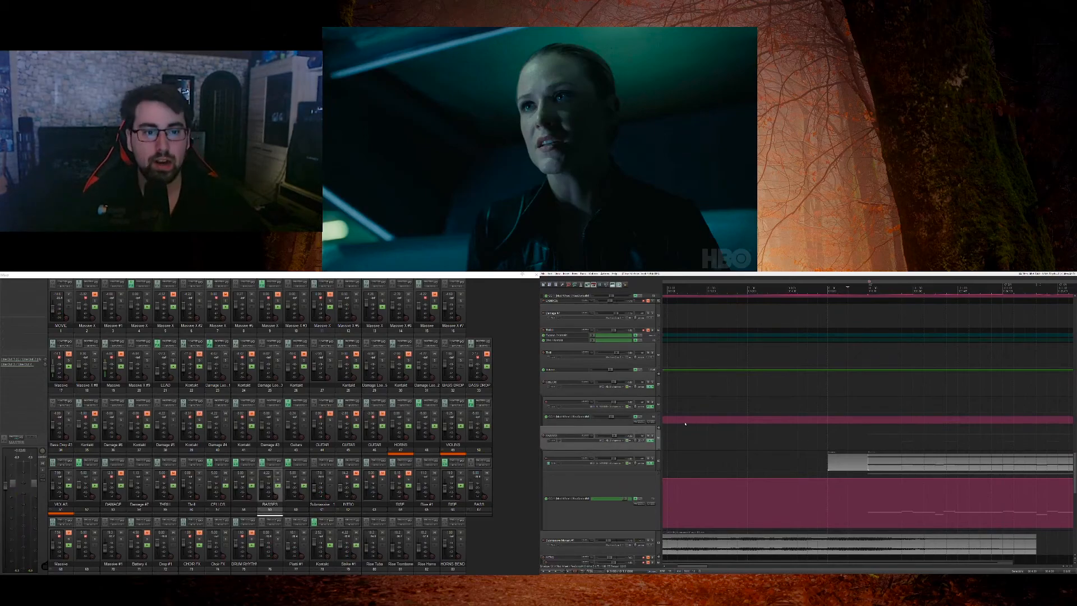
Step: Dock the floating video window into the main project window
right_click(560, 164)
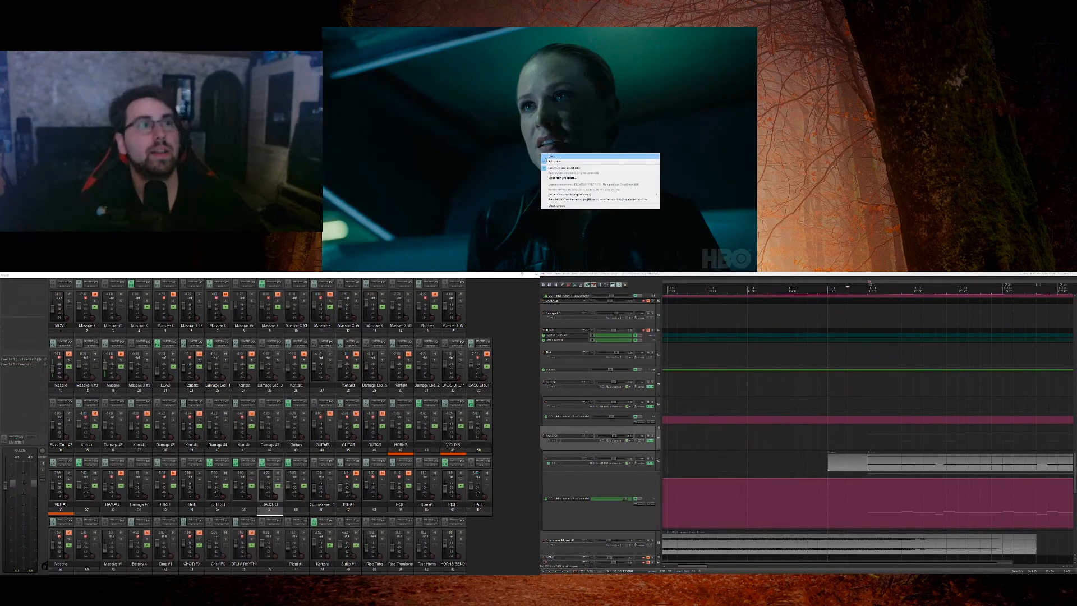
left_click(568, 160)
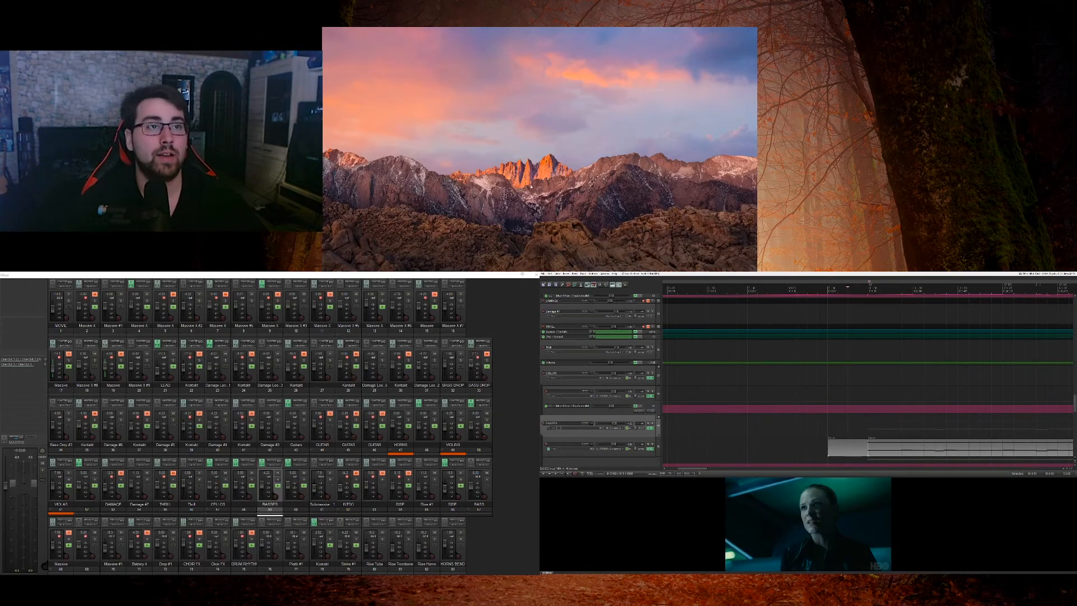
Step: Open the BASSES track's plug-in chain and look through its Kontakt String Ensemble instrument and the second entry
left_click(650, 428)
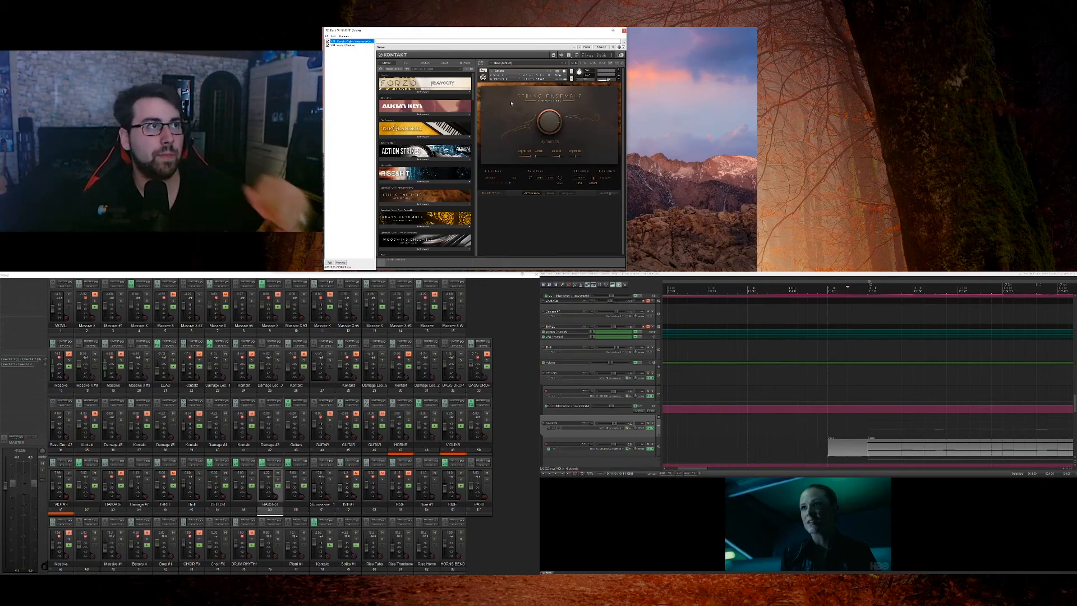
left_click(347, 45)
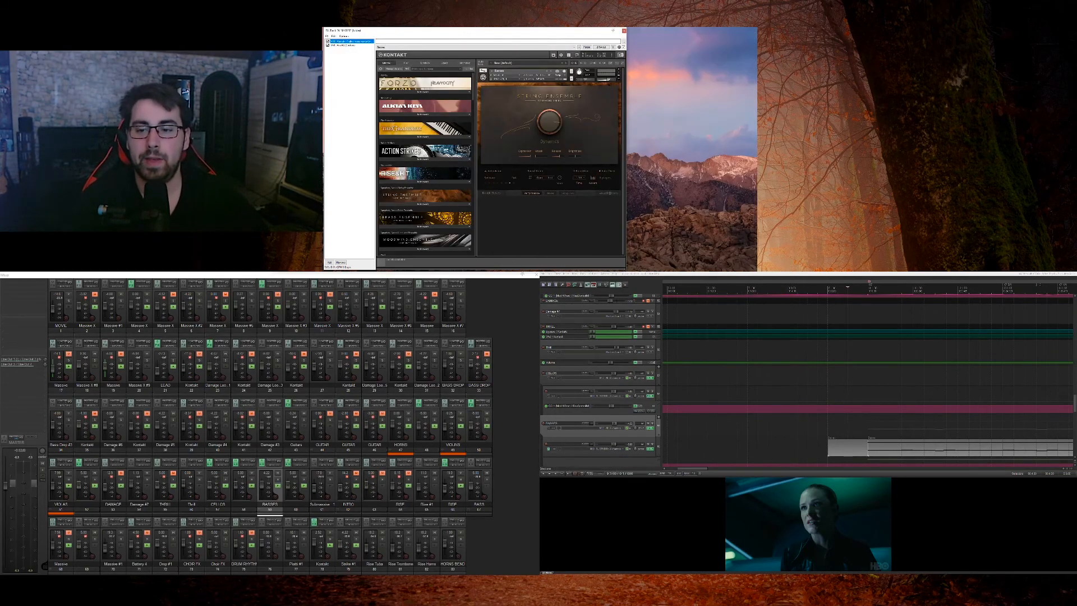
left_click(624, 31)
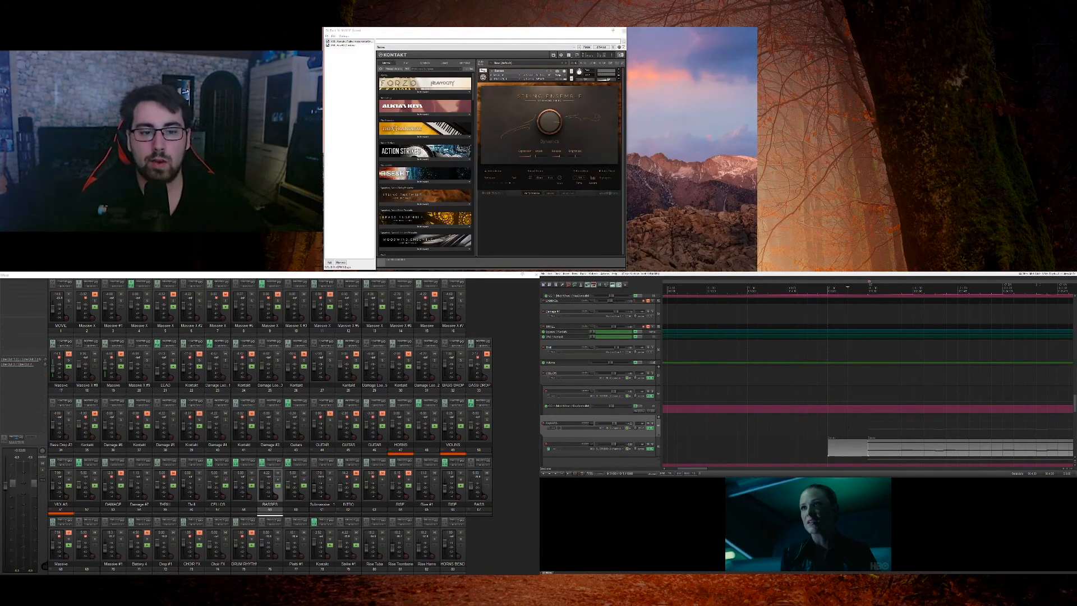
Step: Solo the BASSES track and play it against the movie from the edit cursor
left_click(652, 423)
key("space")
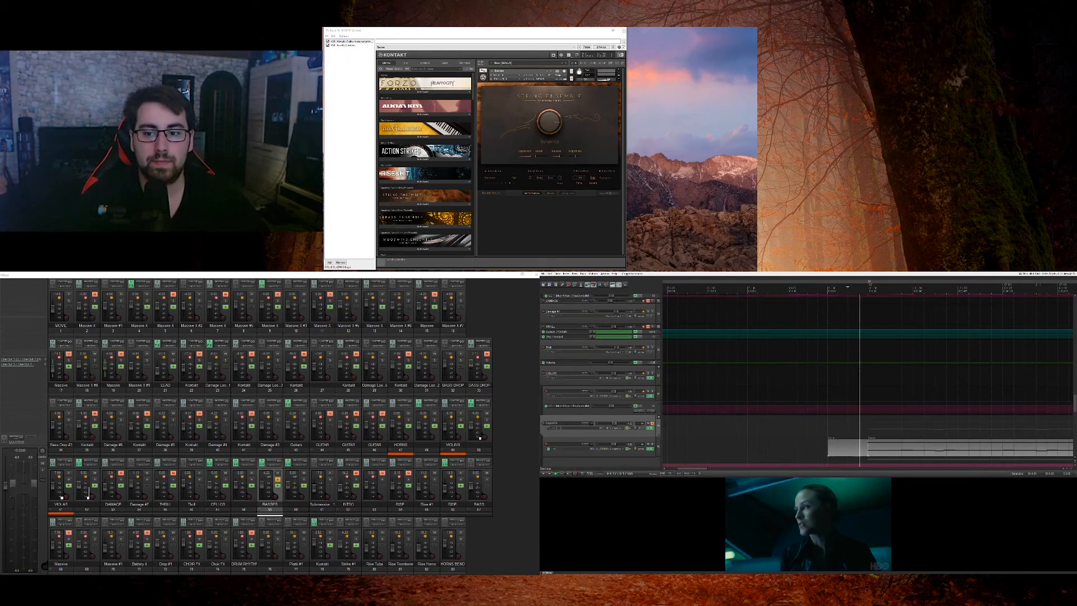
scroll(658, 427, "down", 1)
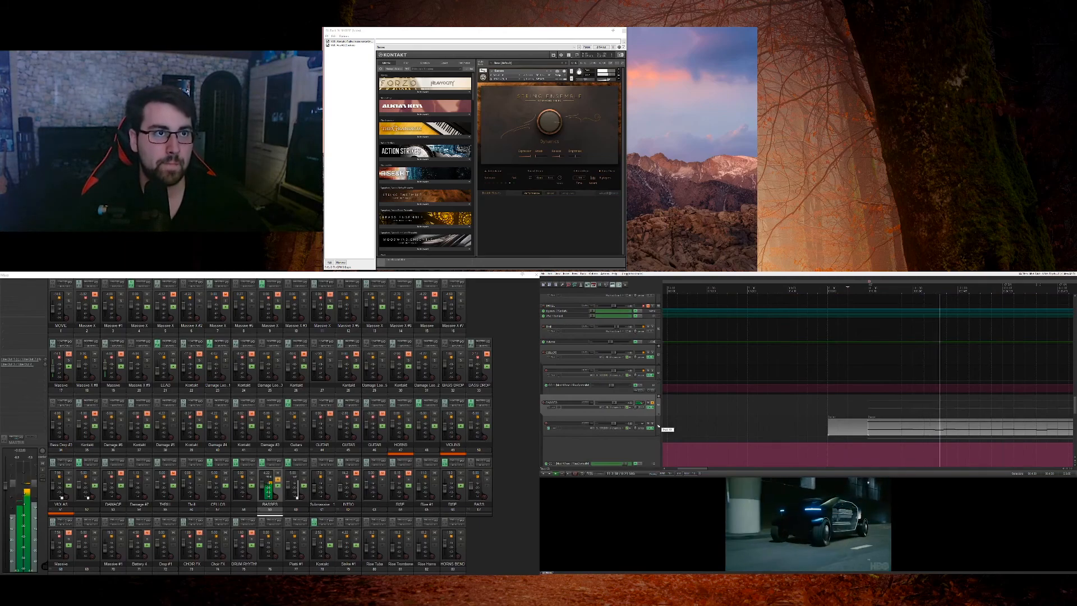
key("space")
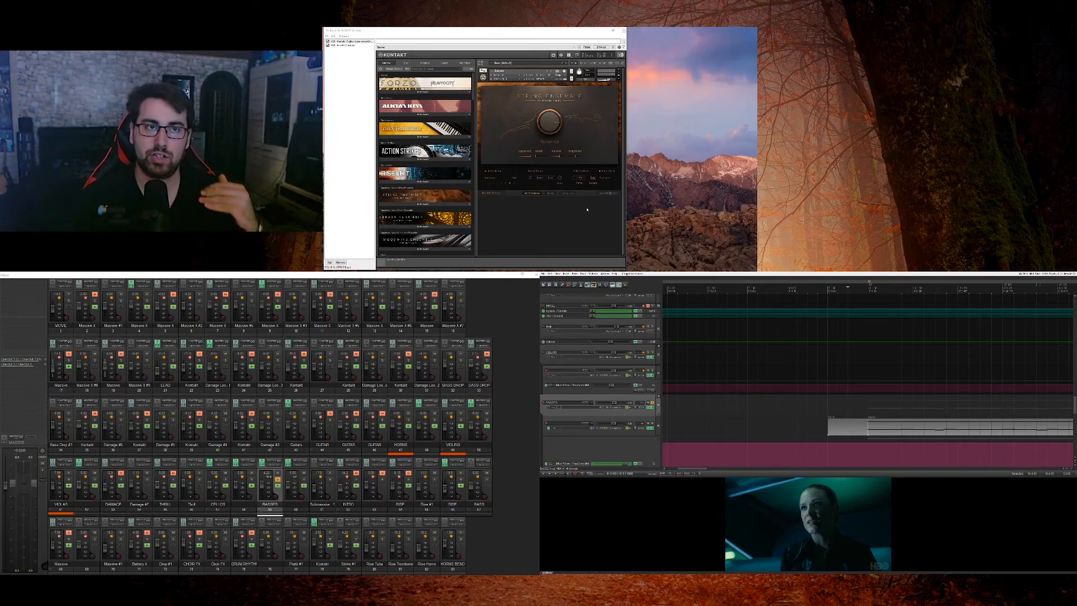
Step: Try turning the String Ensemble knob and lowering a section of the BASSES automation envelope, play the result, and undo the changes
left_click_drag(546, 126, 550, 119)
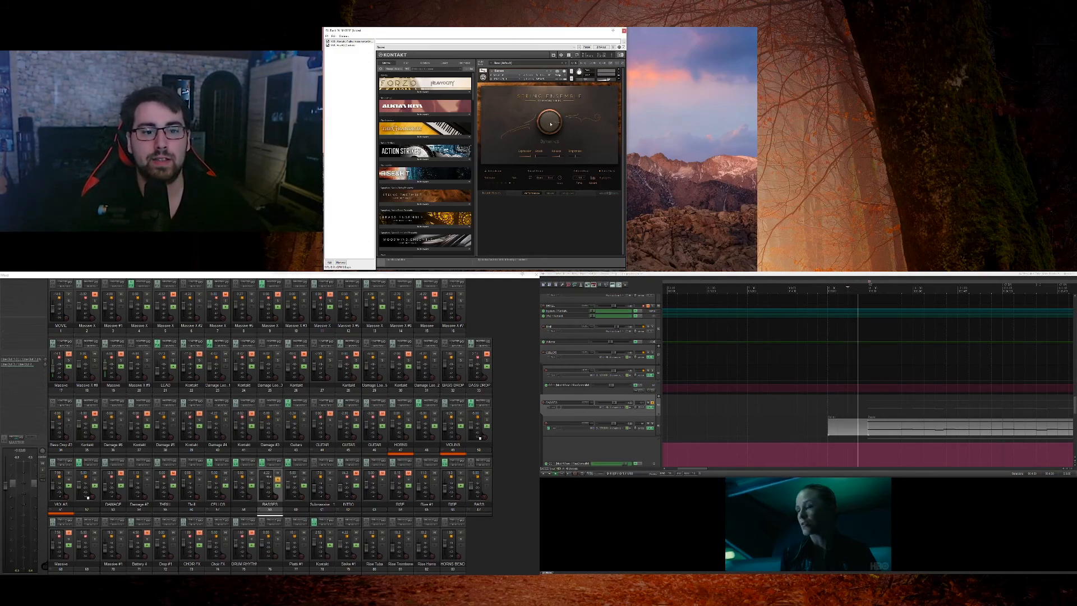
scroll(867, 420, "down", 2)
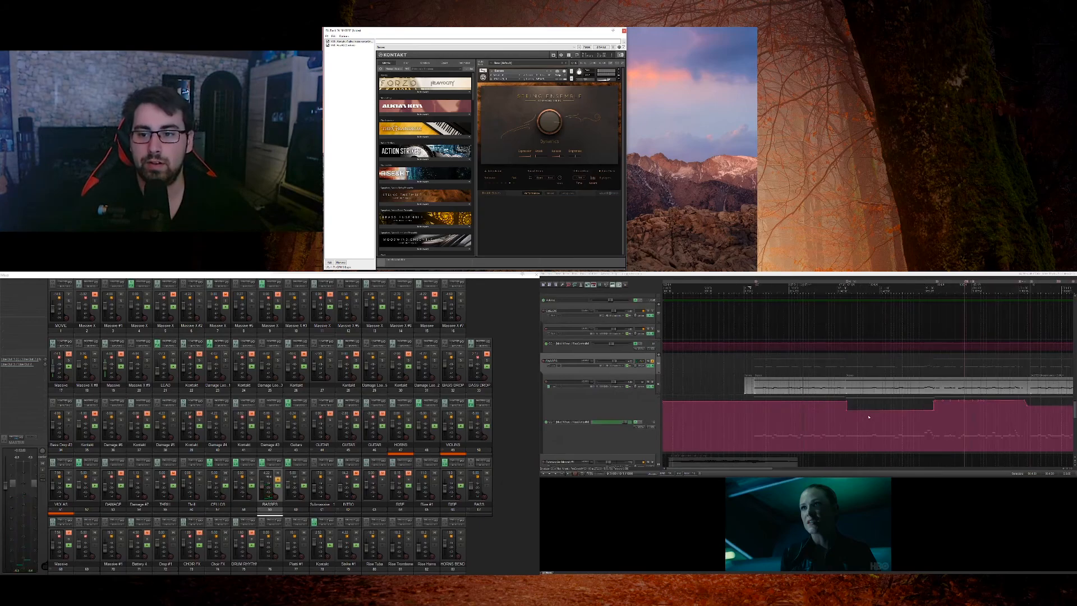
left_click_drag(902, 401, 903, 418)
key("space")
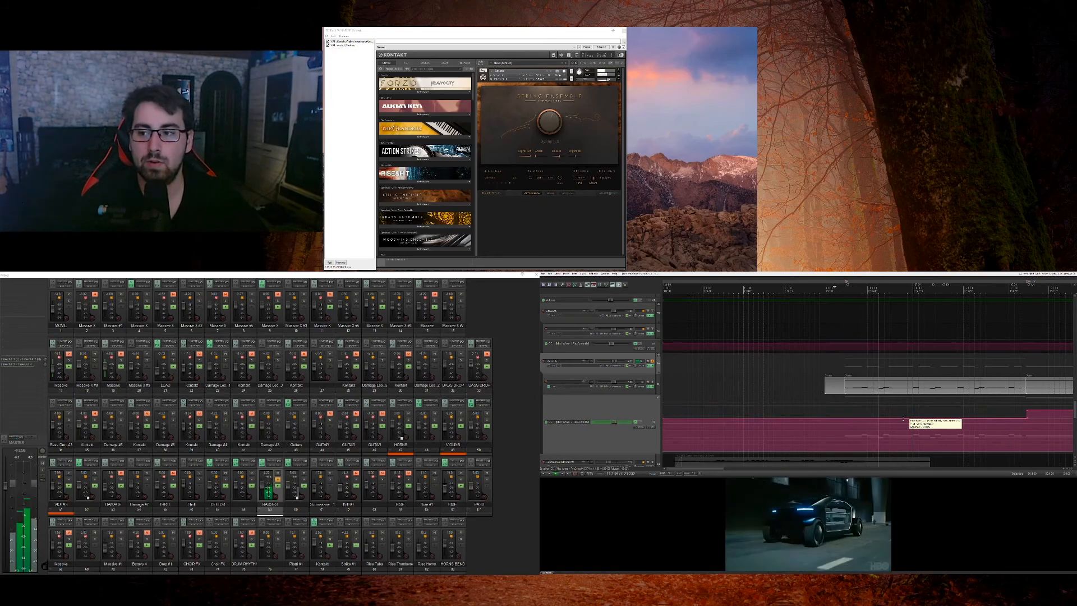
key("space")
key("ctrl+z")
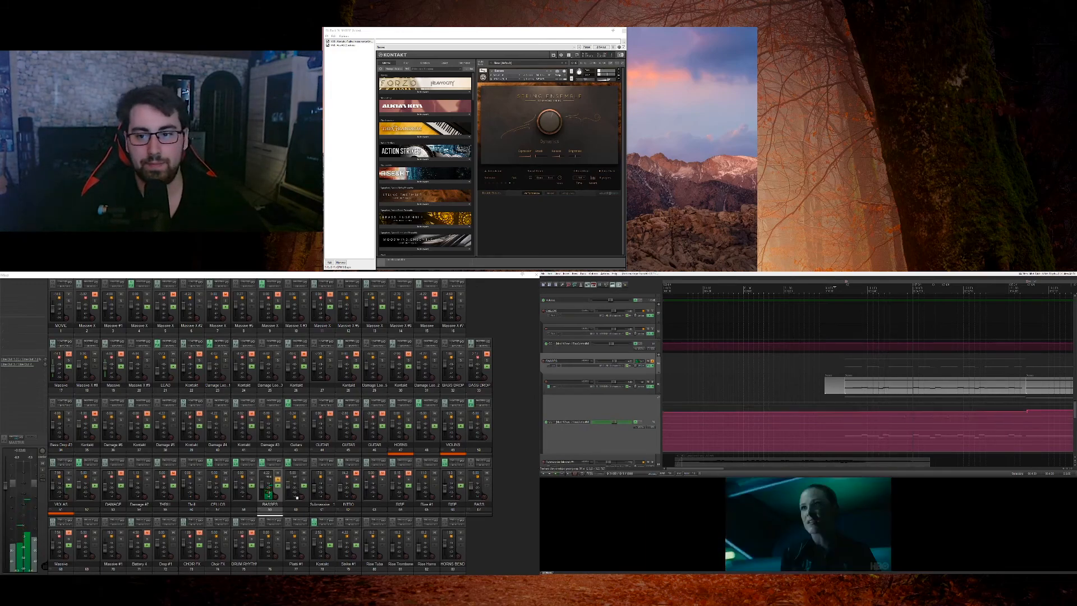
key("ctrl+z")
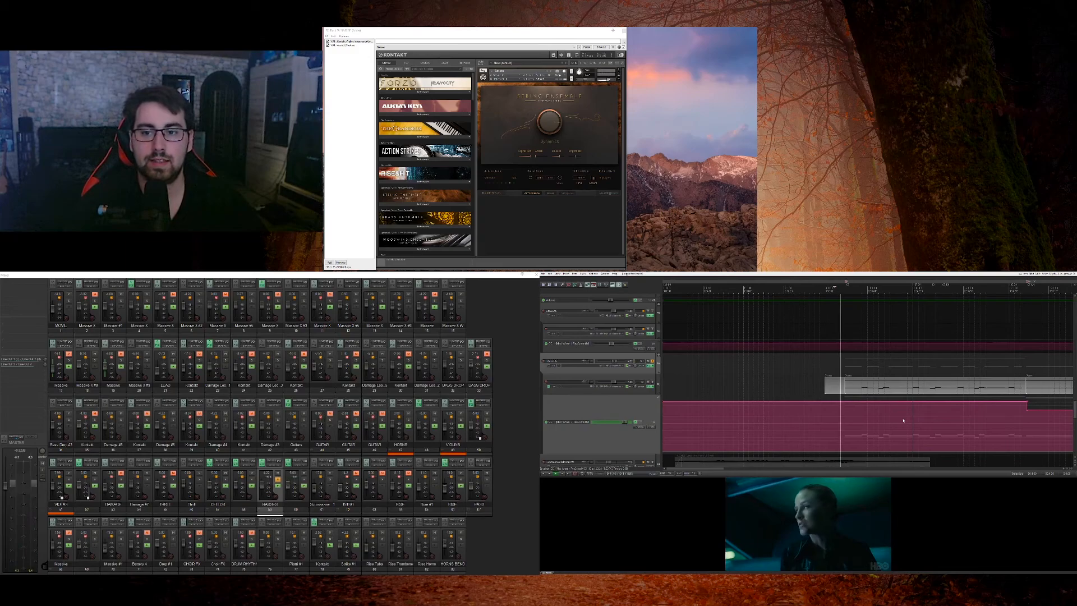
Step: Play the soloed BASSES track, remove its solo, and compare the full mix with the track muted and unmuted
key("space")
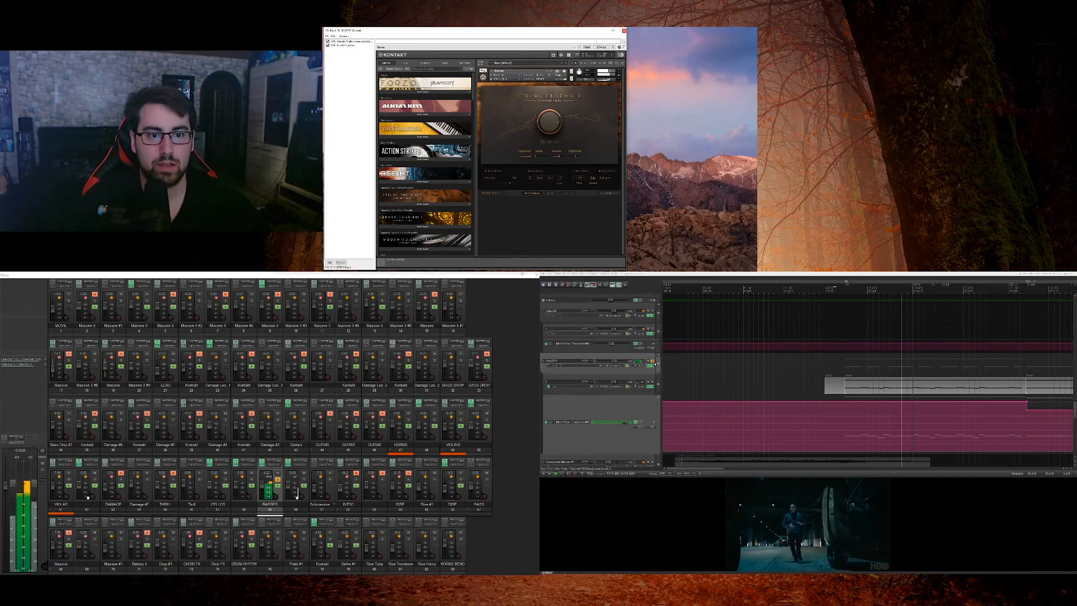
key("space")
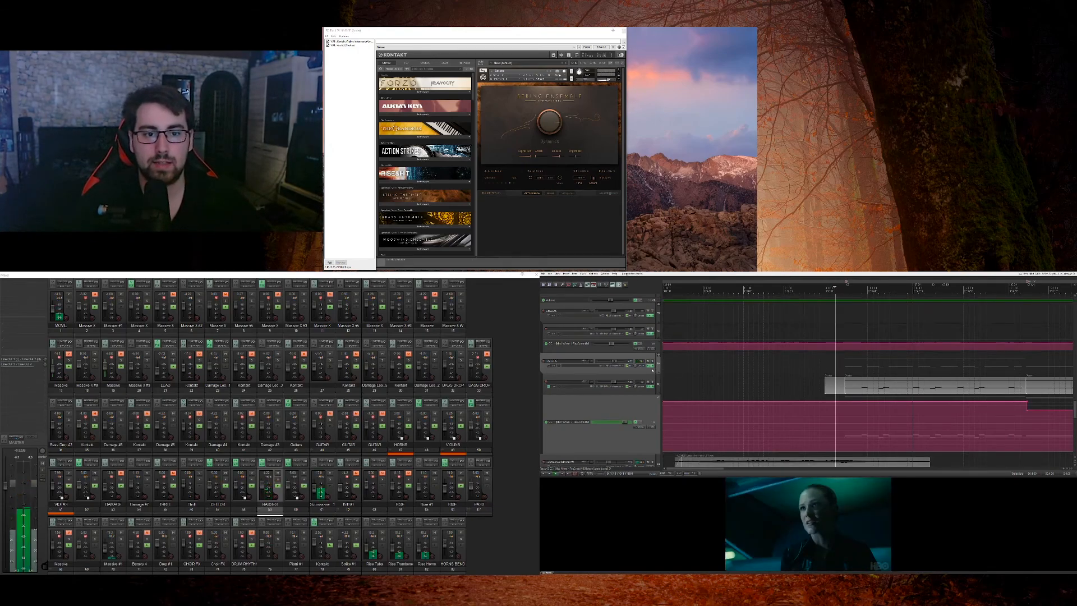
scroll(654, 363, "up", 1)
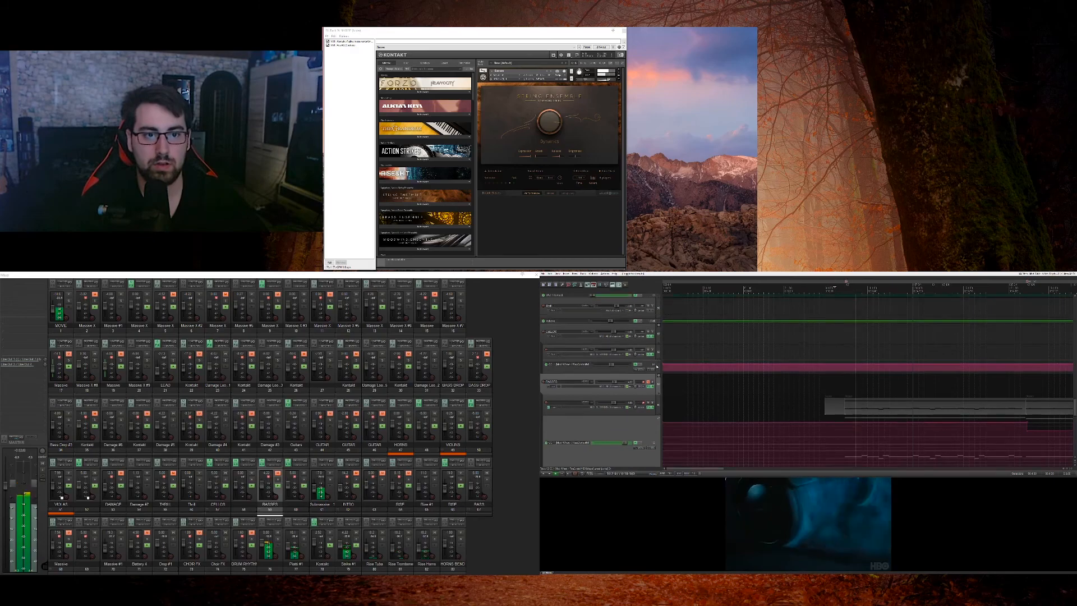
left_click(648, 382)
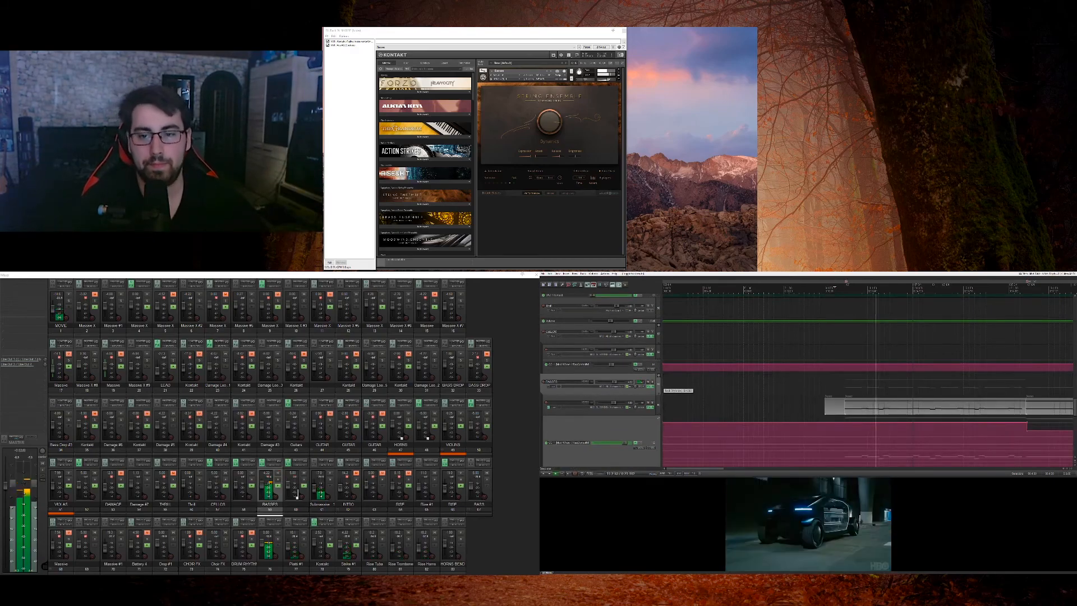
left_click(658, 385)
key("space")
key("space")
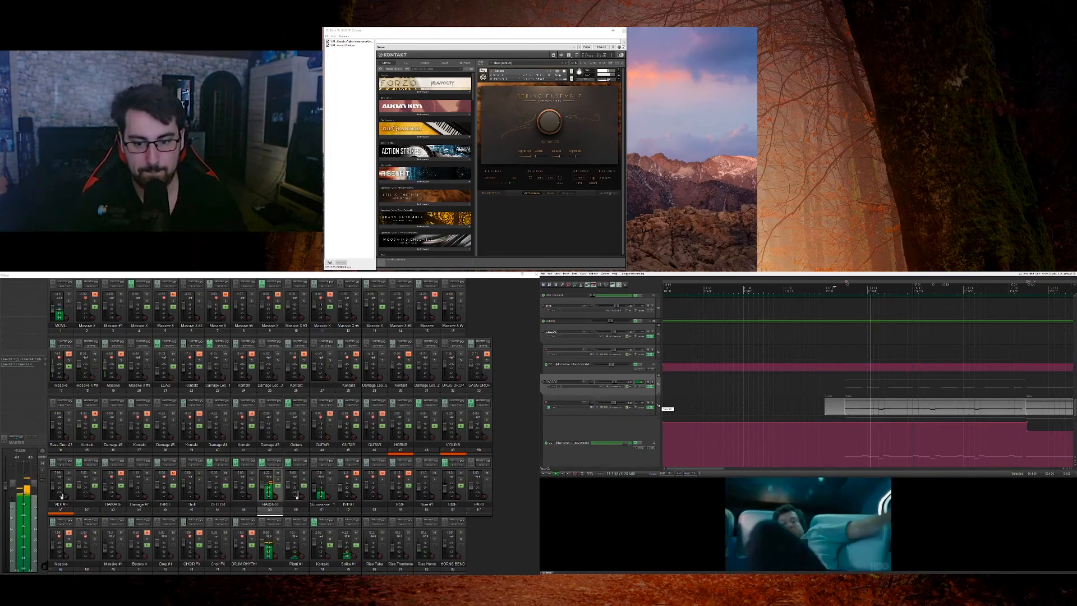
Step: Solo the VIOLAS and VIOLINS tracks, play them against the movie, and remove both solos
scroll(659, 405, "down", 10)
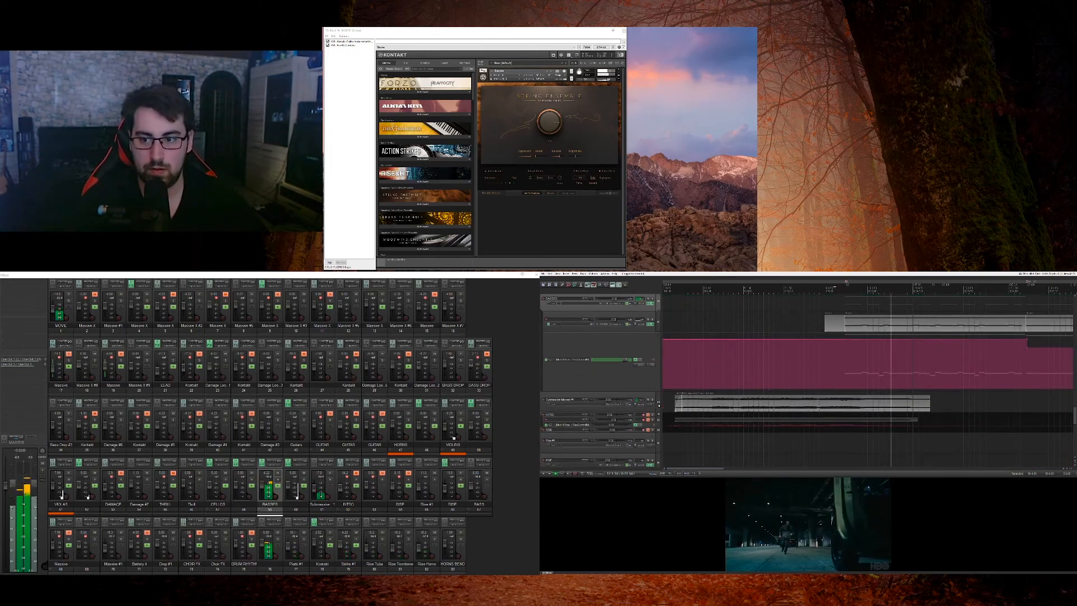
scroll(659, 405, "down", 2)
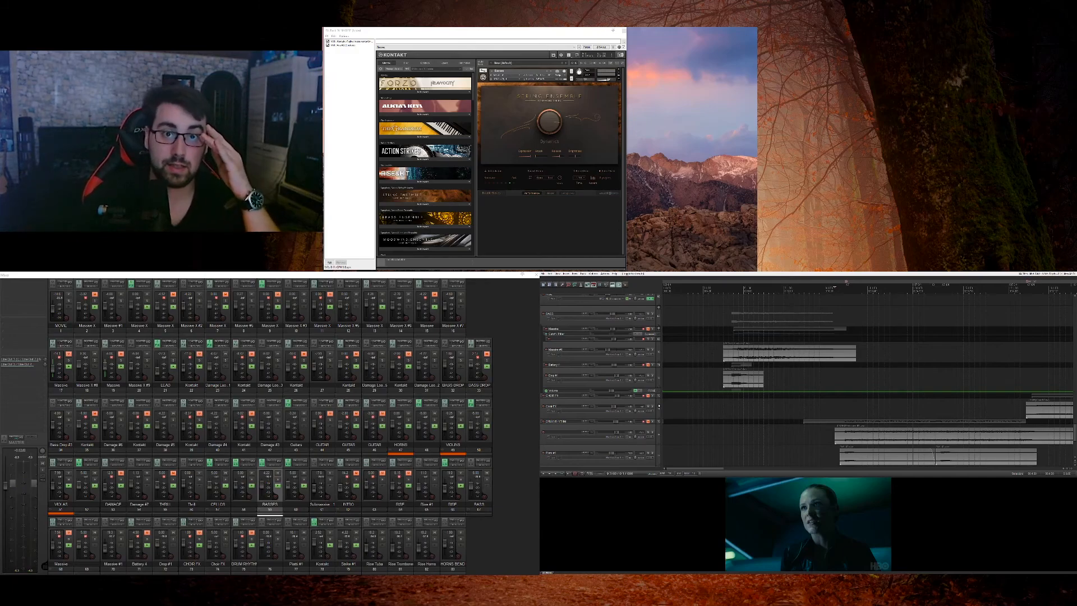
scroll(659, 405, "up", 2)
scroll(659, 405, "up", 10)
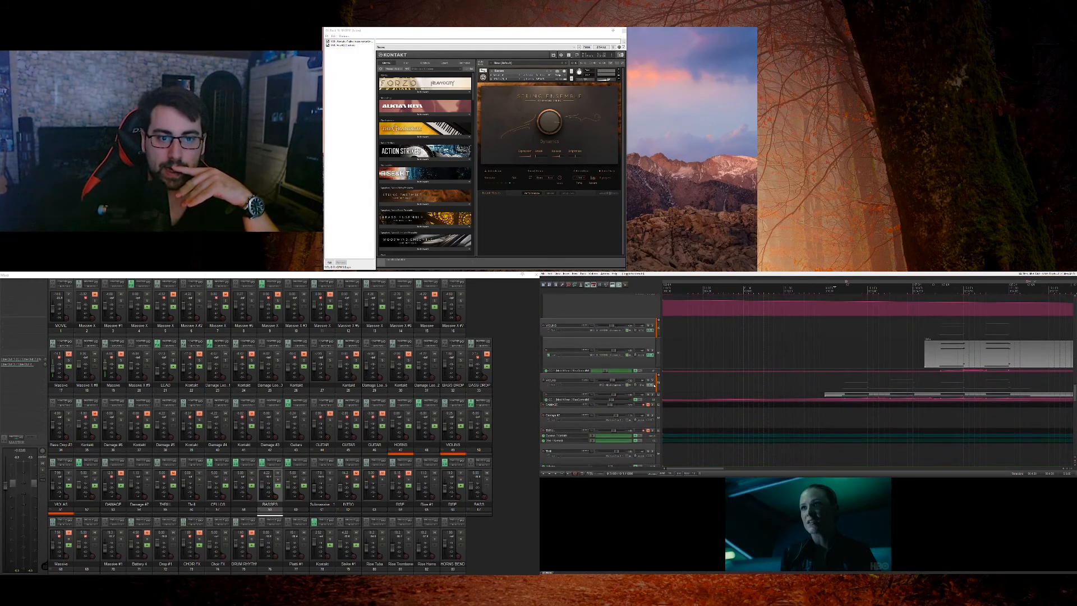
left_click(653, 386)
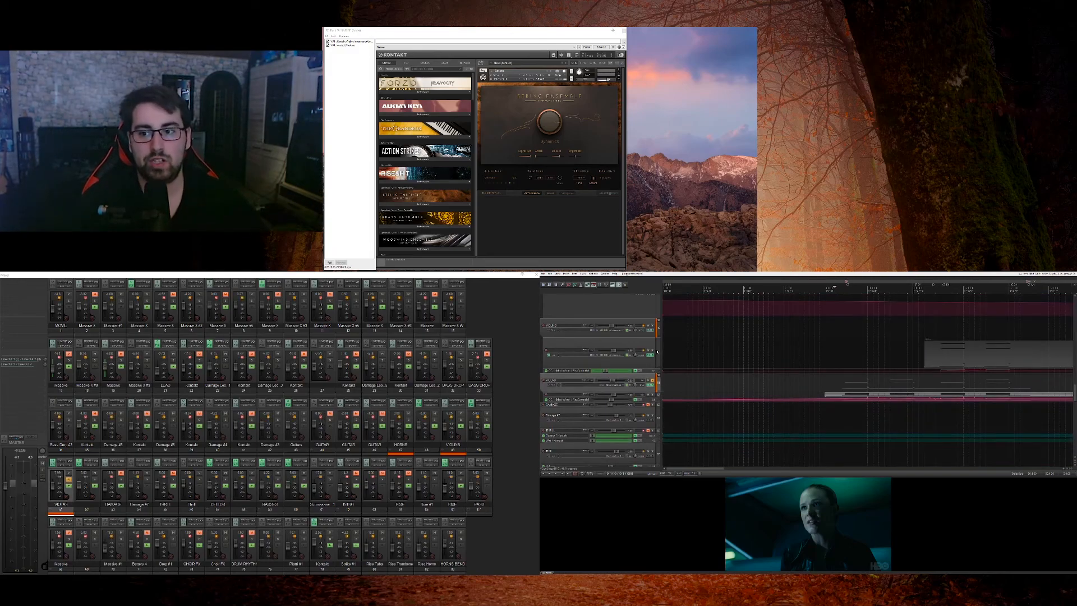
left_click(652, 331)
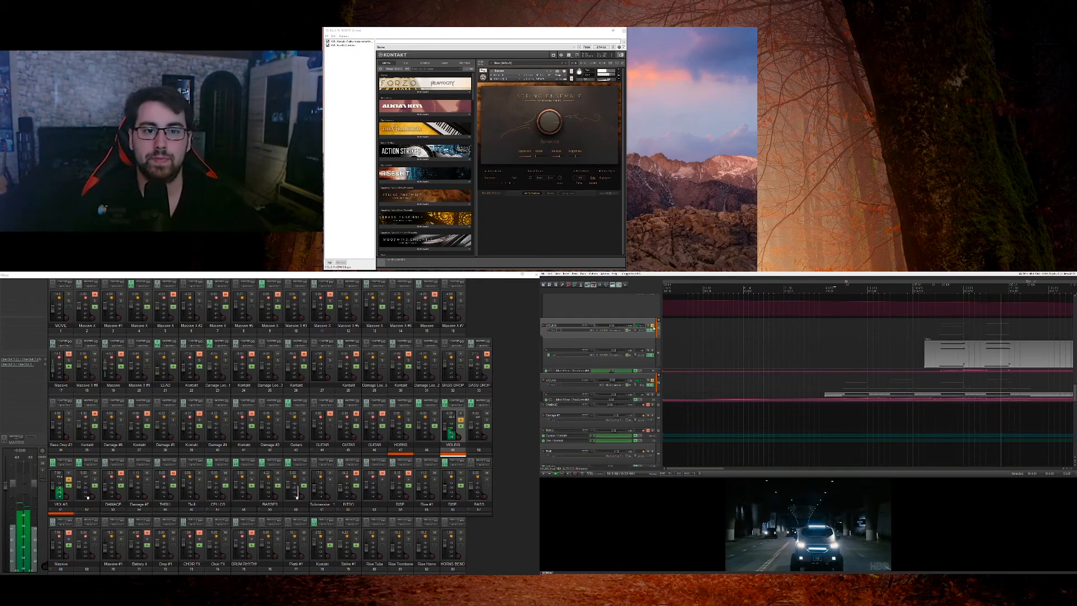
key("space")
left_click(652, 326)
left_click(652, 381)
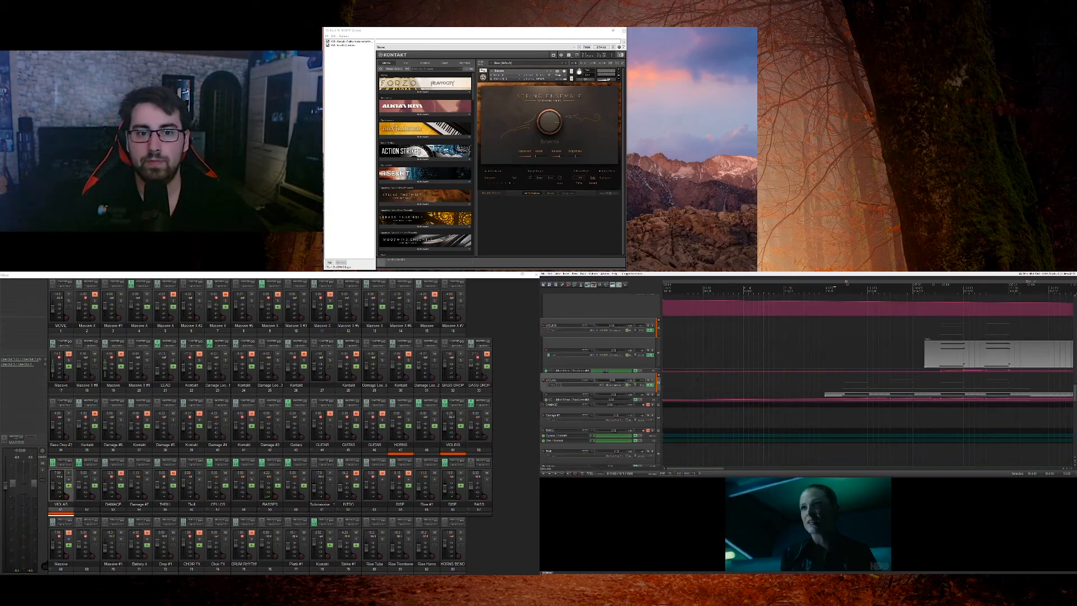
Step: Play the full mix with the VIOLINS and VIOLAS parts included and stop after the opening section
scroll(660, 386, "down", 3)
key("space")
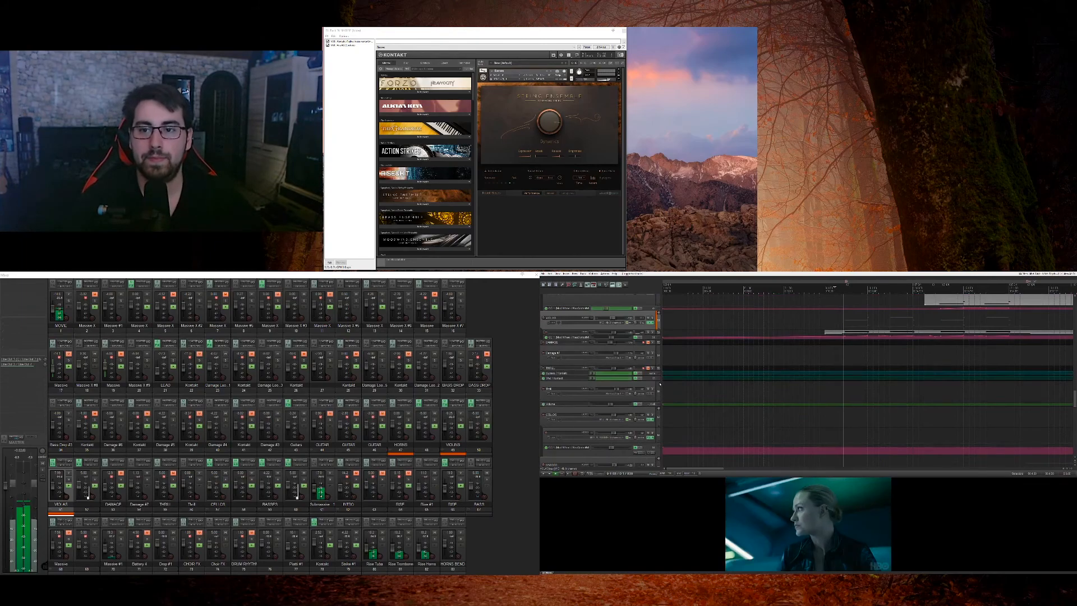
scroll(659, 384, "up", 2)
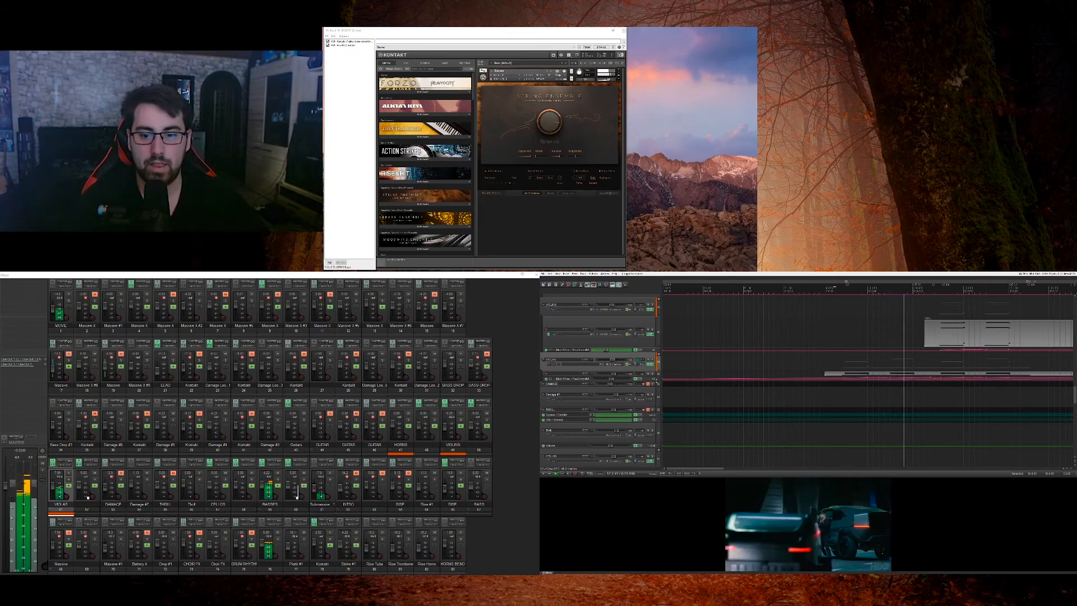
key("space")
Step: Enlarge the VIOLAS track's automation envelope lane and examine the rising curve over its first notes
left_click_drag(617, 381, 617, 450)
scroll(886, 410, "down", 5)
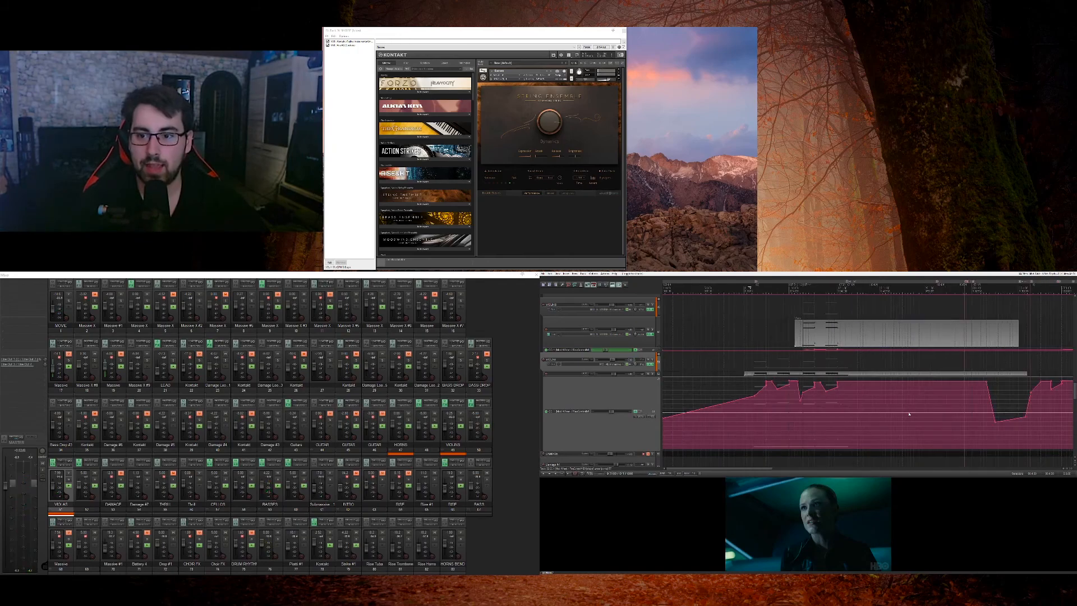
scroll(862, 398, "up", 5)
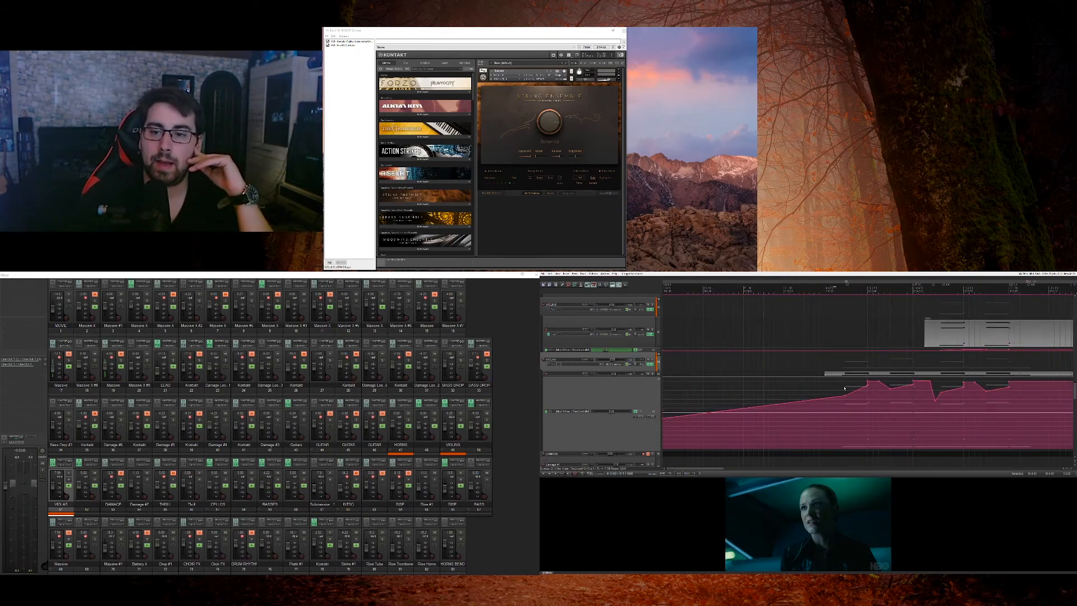
left_click(845, 388)
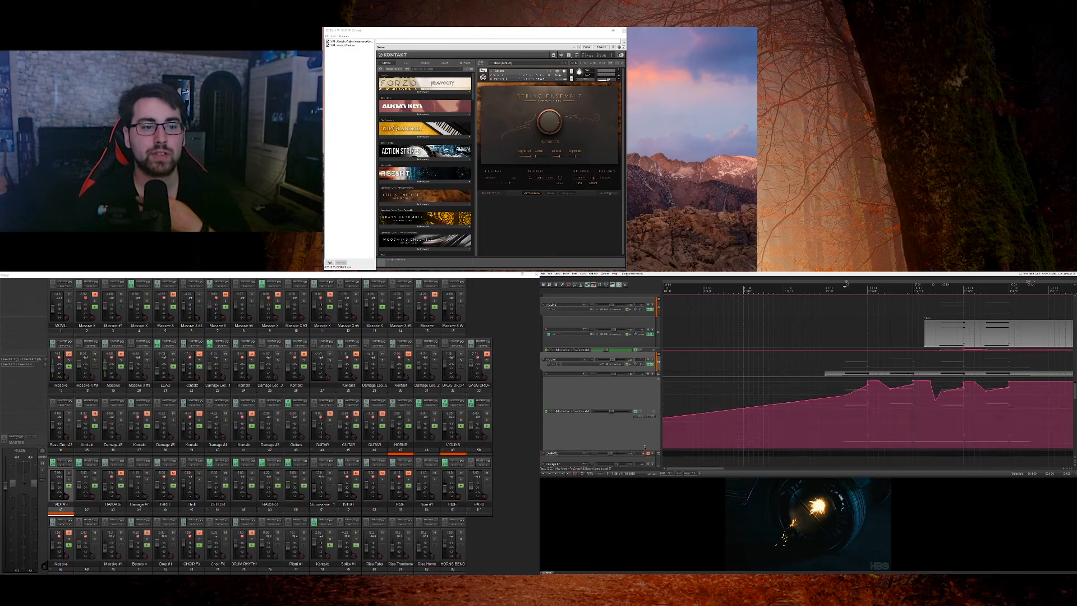
Step: Insert Kontakt as a virtual instrument on a new track, starting from the empty area below the last track
scroll(643, 451, "down", 10)
scroll(653, 404, "down", 2)
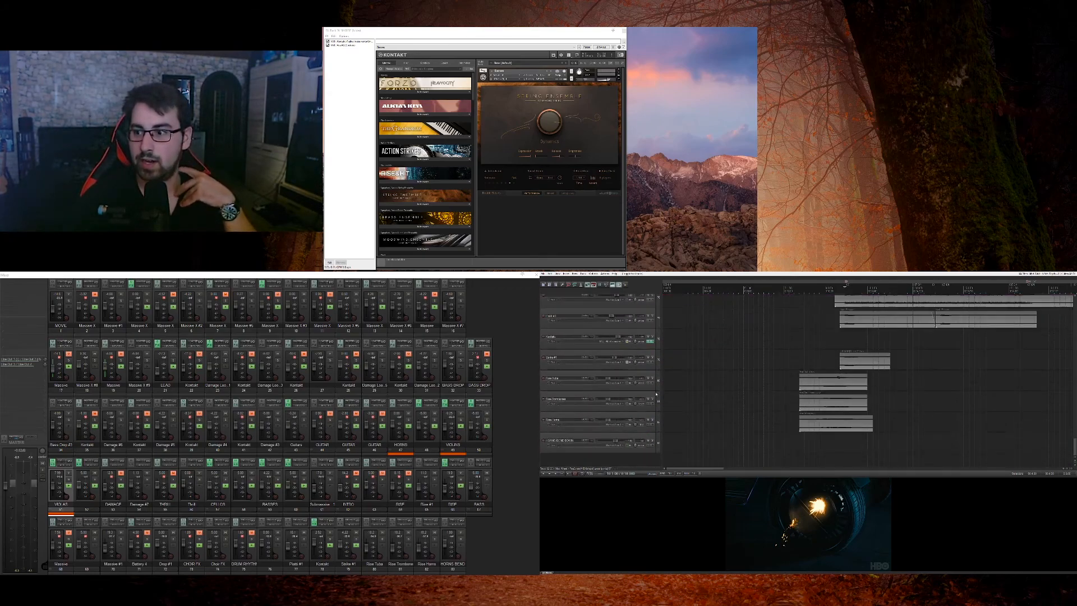
right_click(627, 460)
left_click(655, 470)
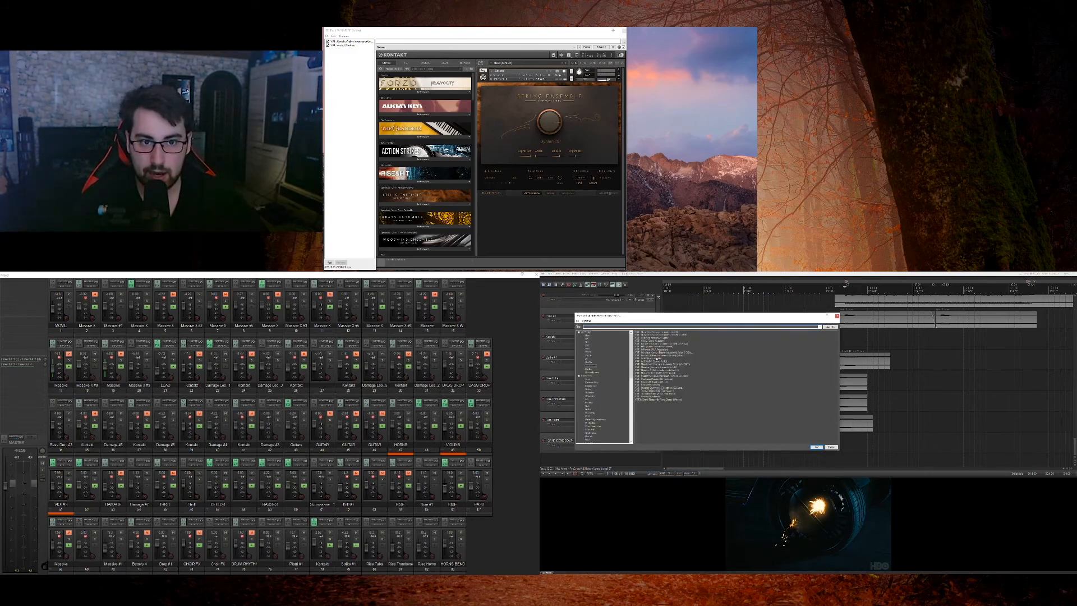
double_click(659, 342)
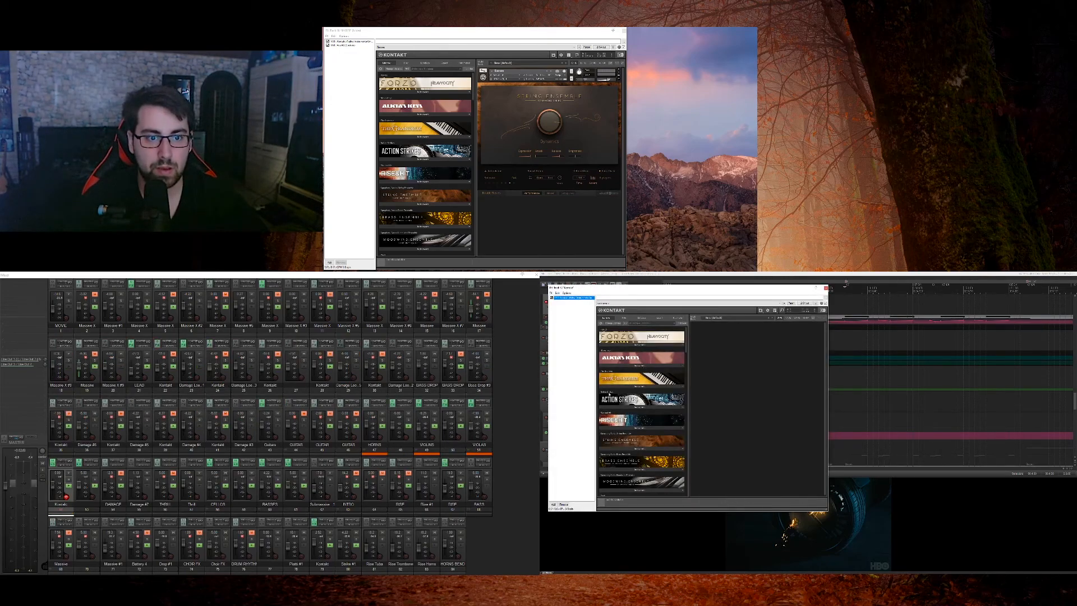
Step: Load an instrument from the String Ensemble library into the new Kontakt and close its plug-in window
left_click(641, 448)
double_click(614, 457)
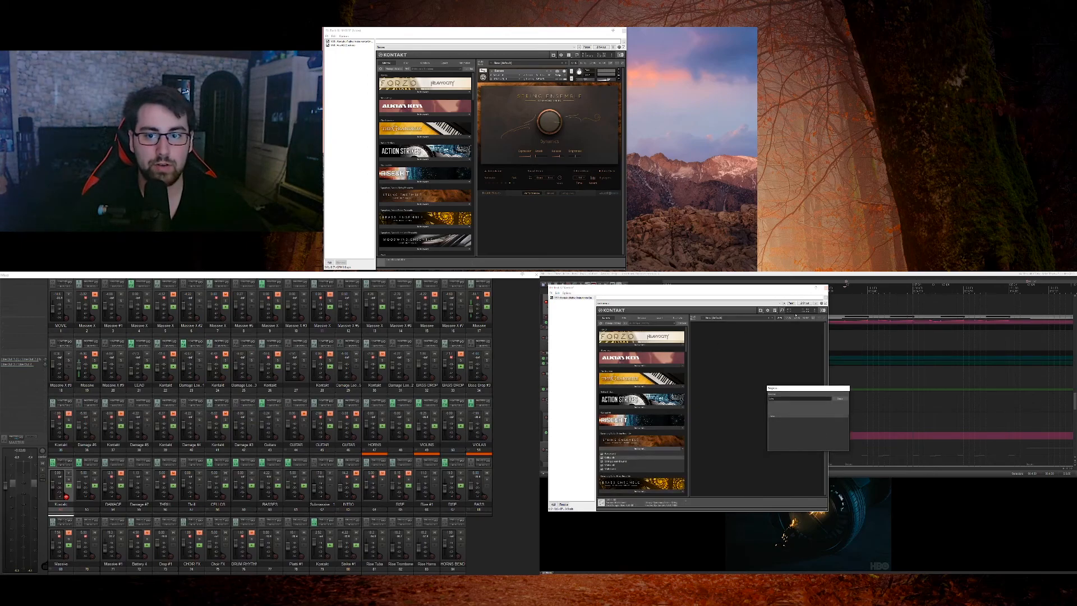
left_click(825, 290)
Step: Add an empty track below the new Kontakt track, disarm the Kontakt track, arm the empty one and choose its record input
scroll(607, 312, "down", 15)
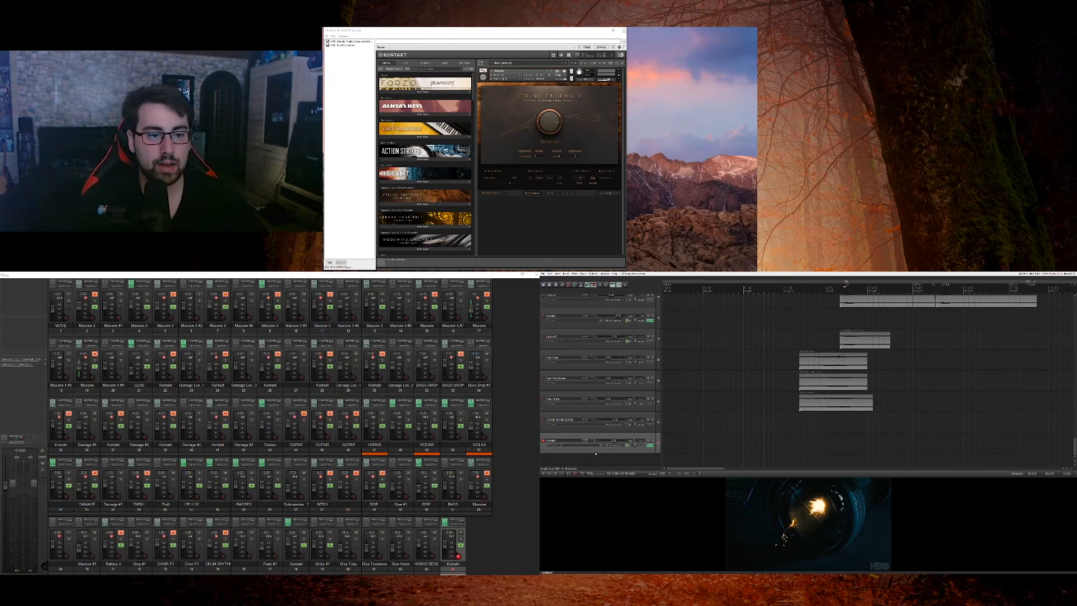
double_click(596, 455)
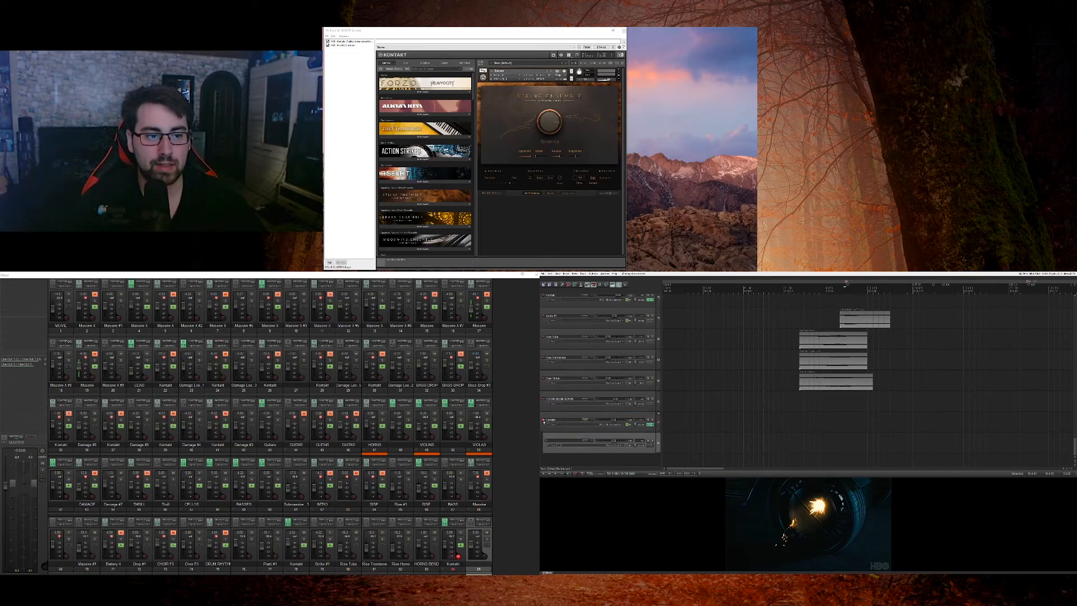
left_click(543, 420)
left_click(547, 443)
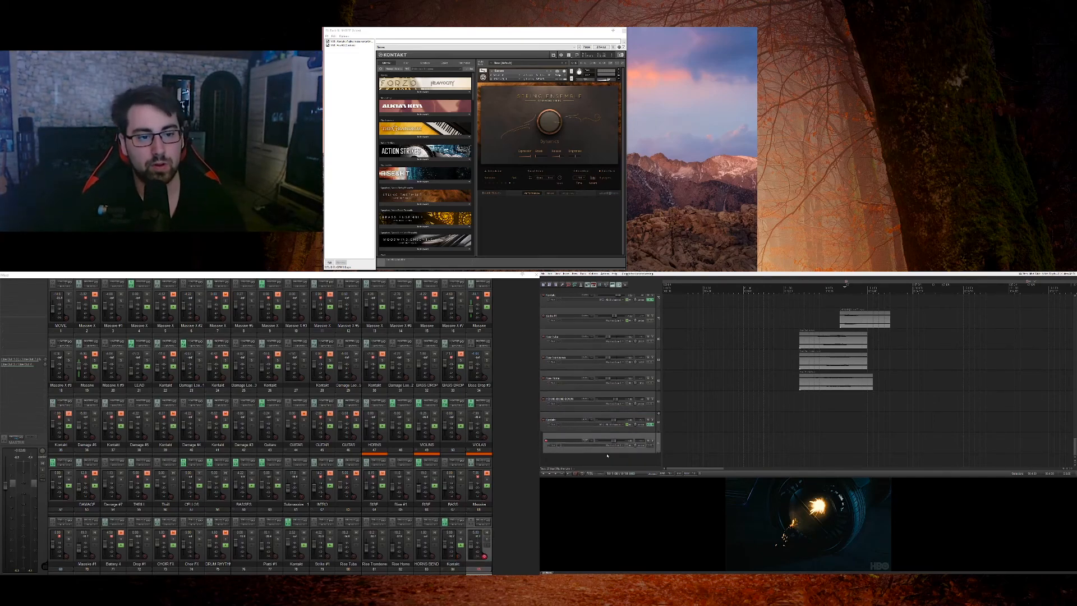
left_click(625, 447)
mouse_move(633, 458)
mouse_move(666, 459)
left_click(707, 459)
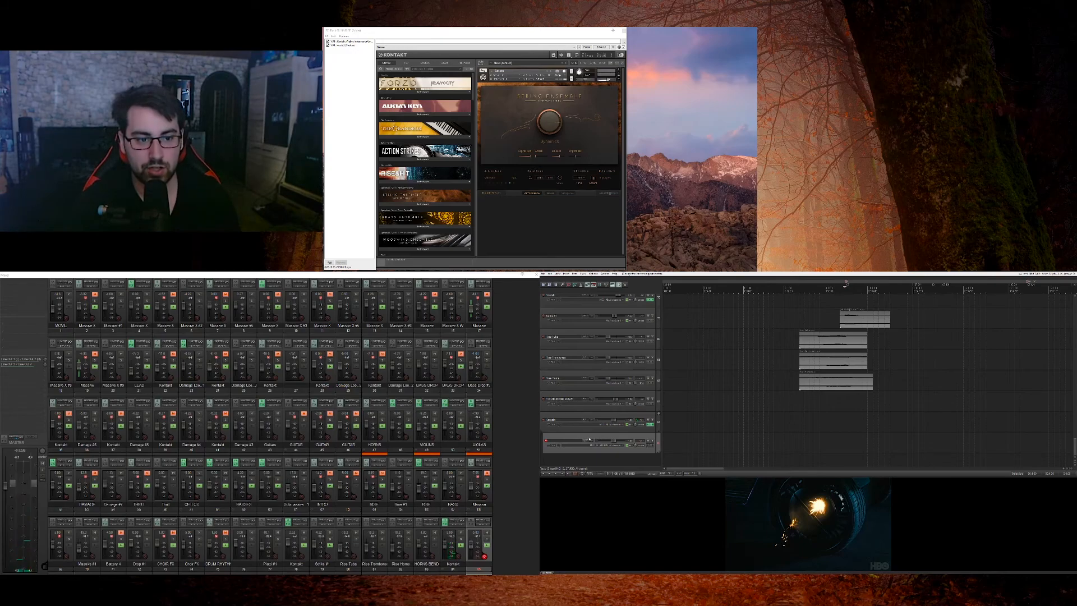
Step: Add ReaControlMIDI as an effect on the armed empty track, assign its first control slot to another MIDI controller and close the effect windows
left_click(648, 446)
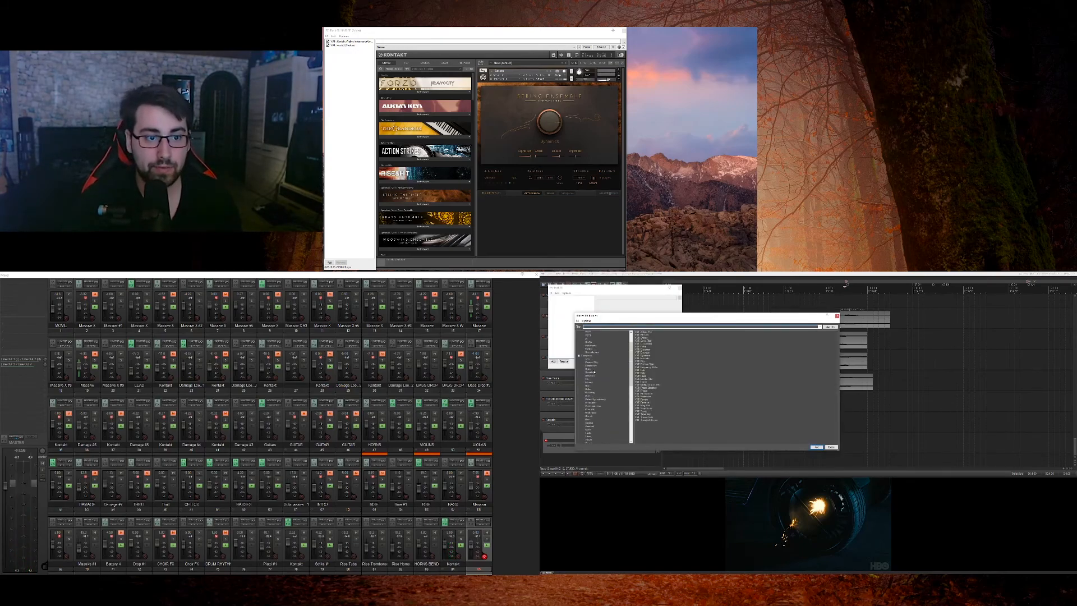
left_click(589, 371)
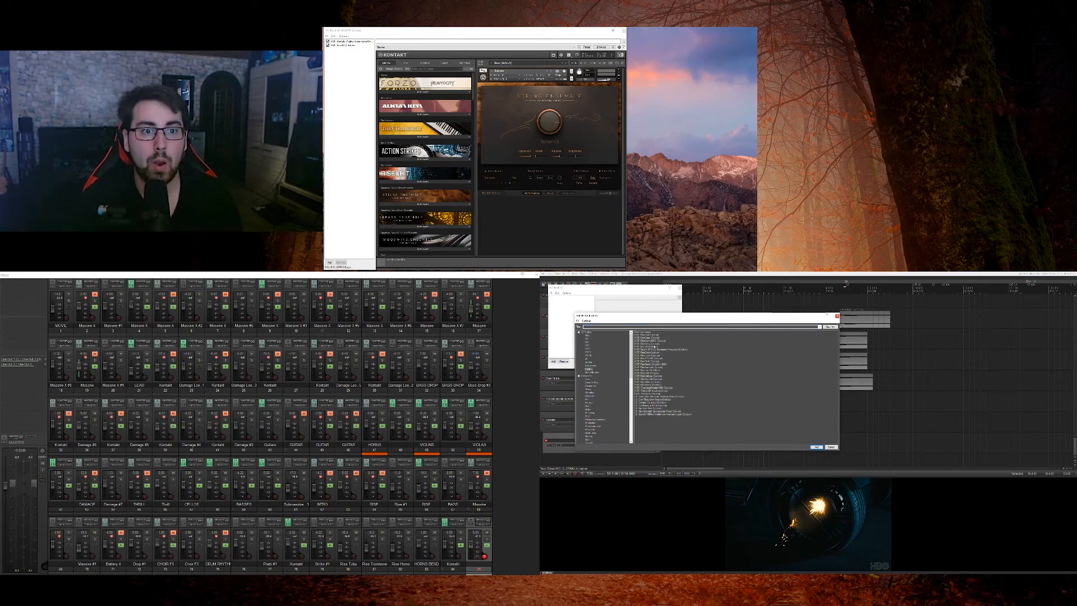
double_click(656, 341)
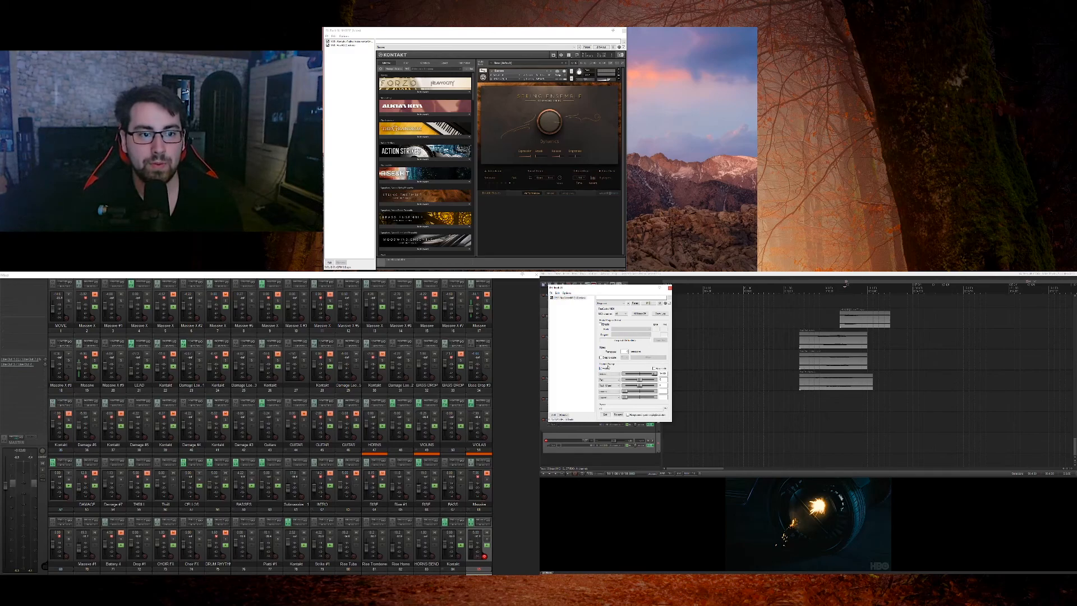
left_click(609, 373)
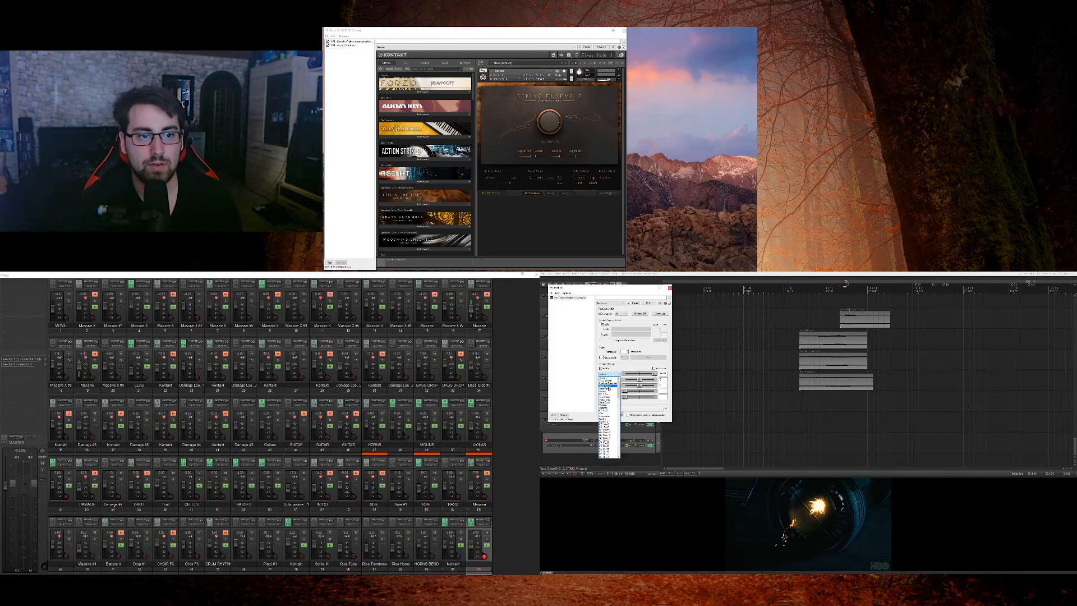
left_click(609, 387)
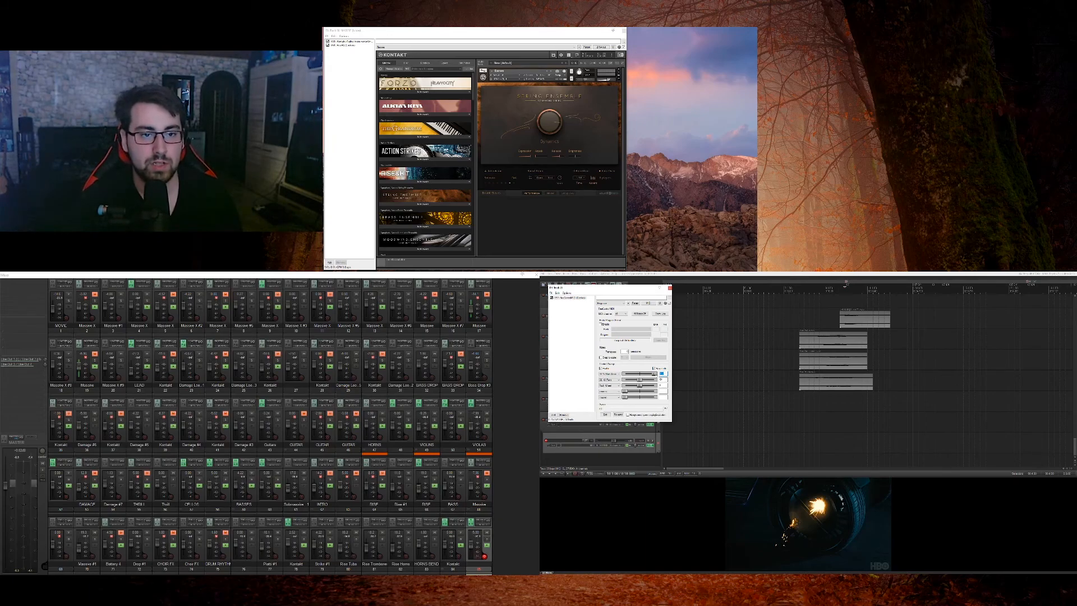
left_click(625, 448)
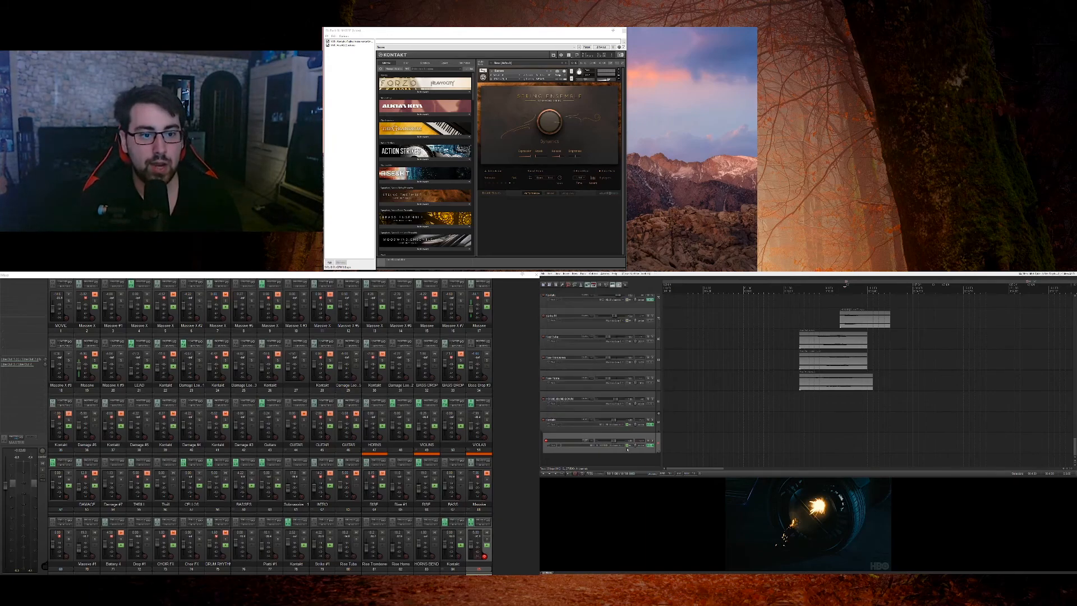
Step: Show the automation envelope for the new track's MIDI controller and try adjusting its curve in the lane below the track
left_click(554, 446)
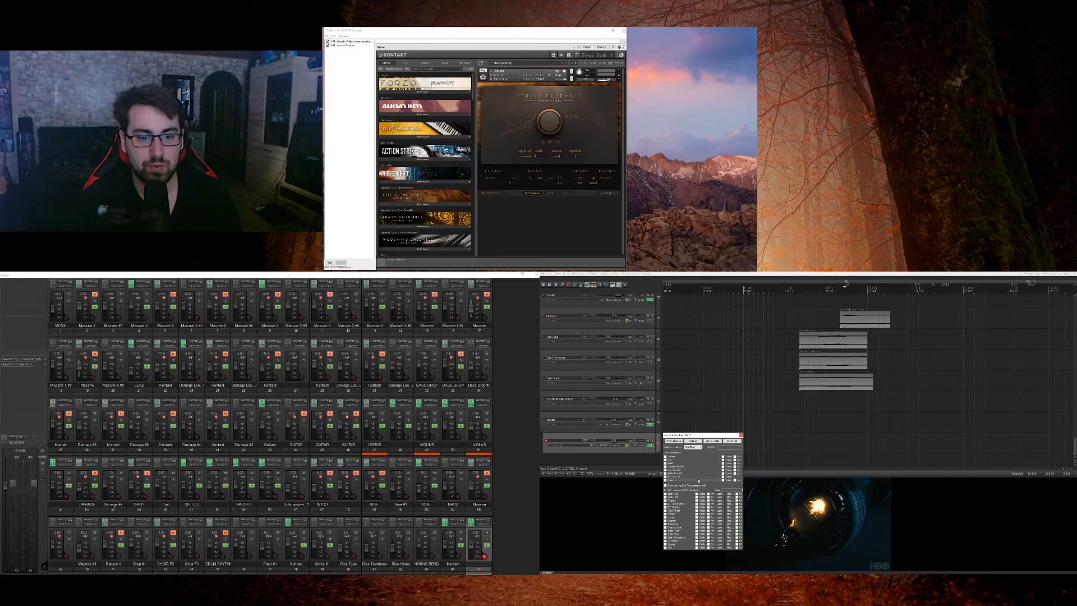
left_click(688, 505)
left_click(740, 436)
scroll(660, 443, "down", 1)
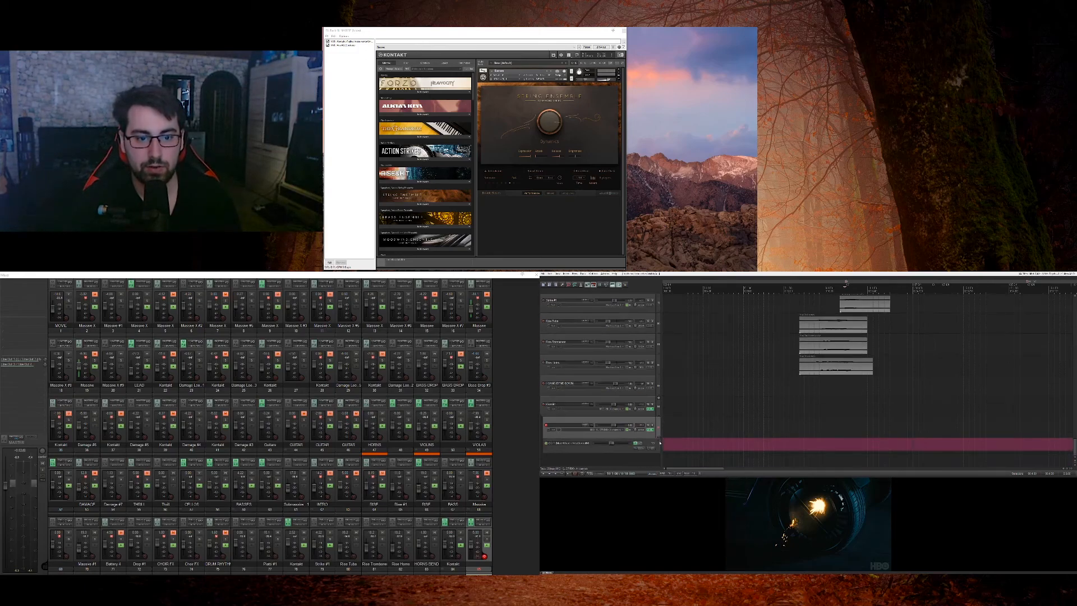
left_click_drag(779, 442, 783, 447)
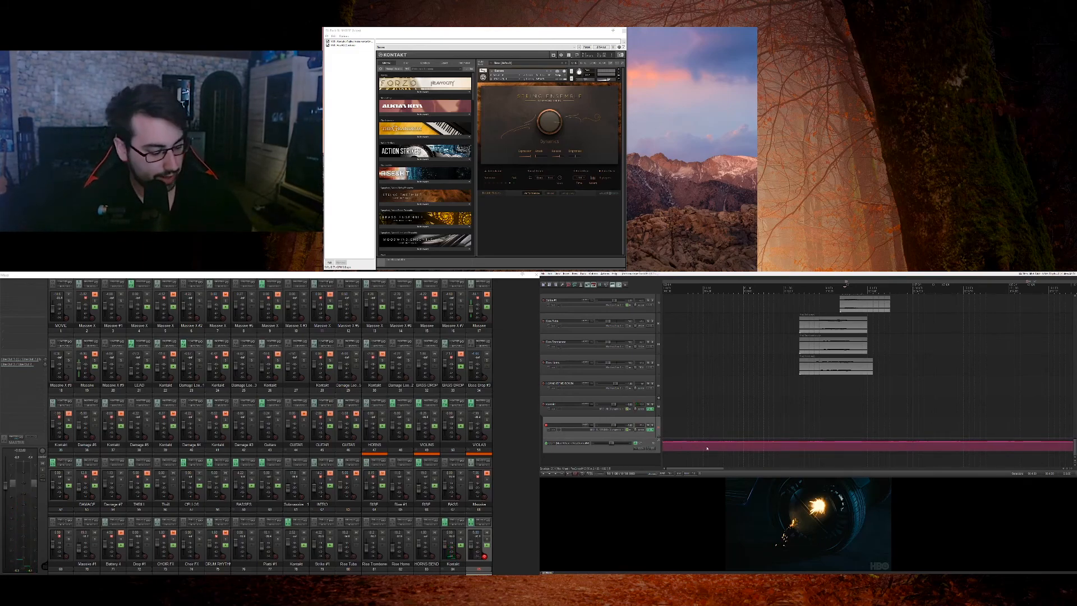
left_click_drag(852, 443, 851, 456)
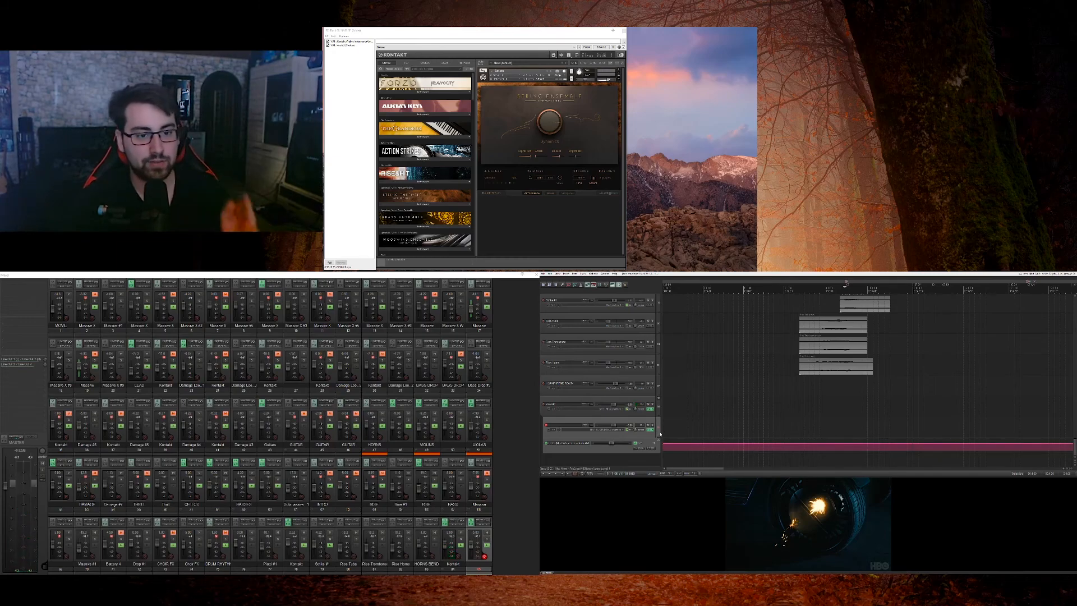
Step: Delete the demonstration Kontakt track and the empty controller track at the end of the project
right_click(623, 451)
left_click(611, 390)
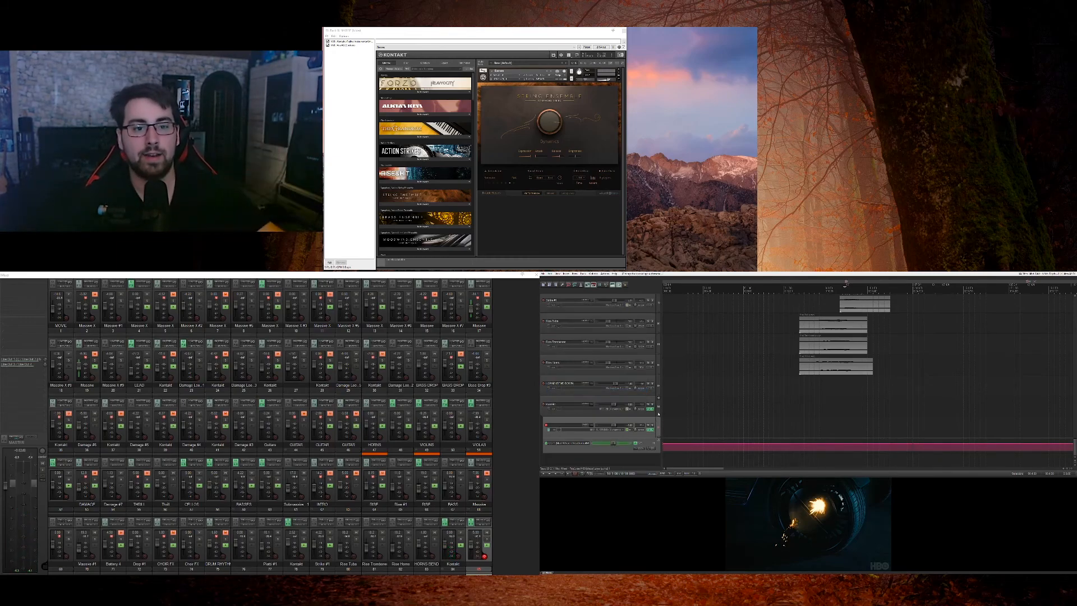
left_click(657, 411)
key("Delete")
key("Return")
Step: Return to the VIOLAS track and enlarge its automation envelope lane
scroll(657, 412, "up", 20)
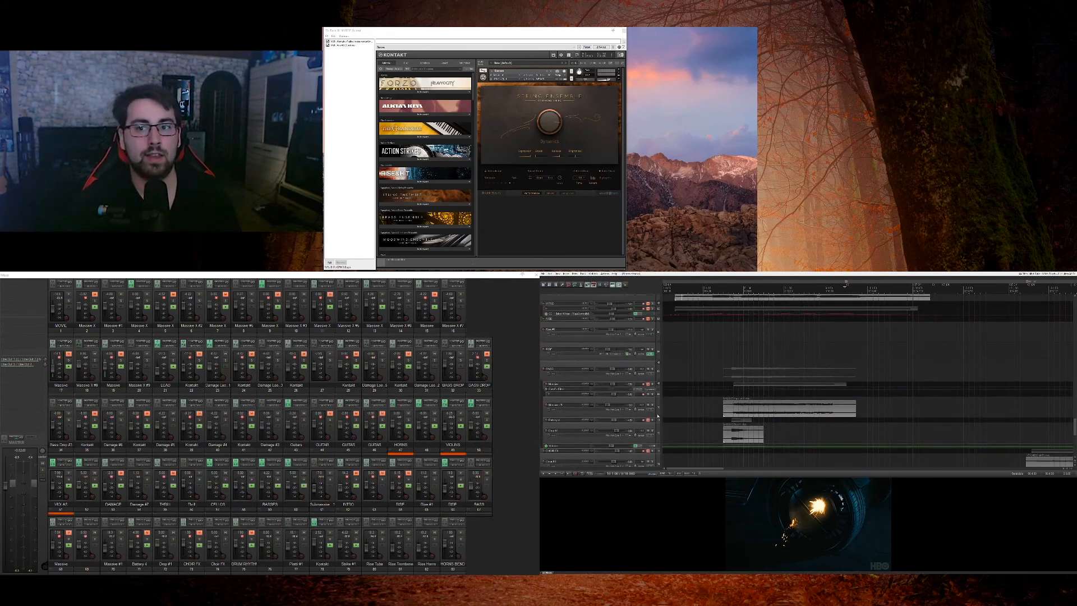
scroll(657, 416, "up", 20)
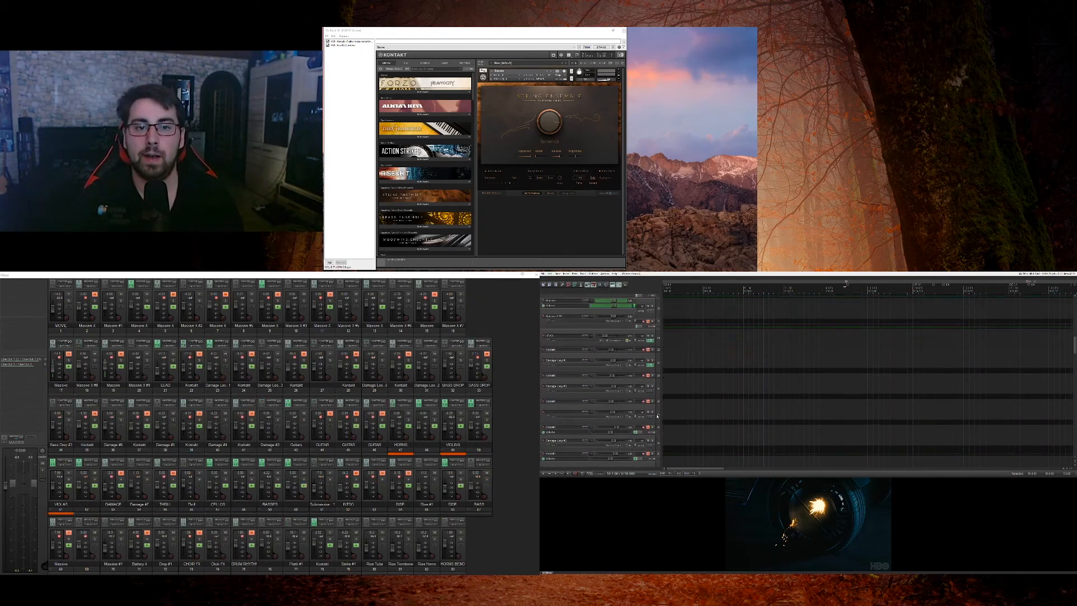
scroll(657, 416, "down", 10)
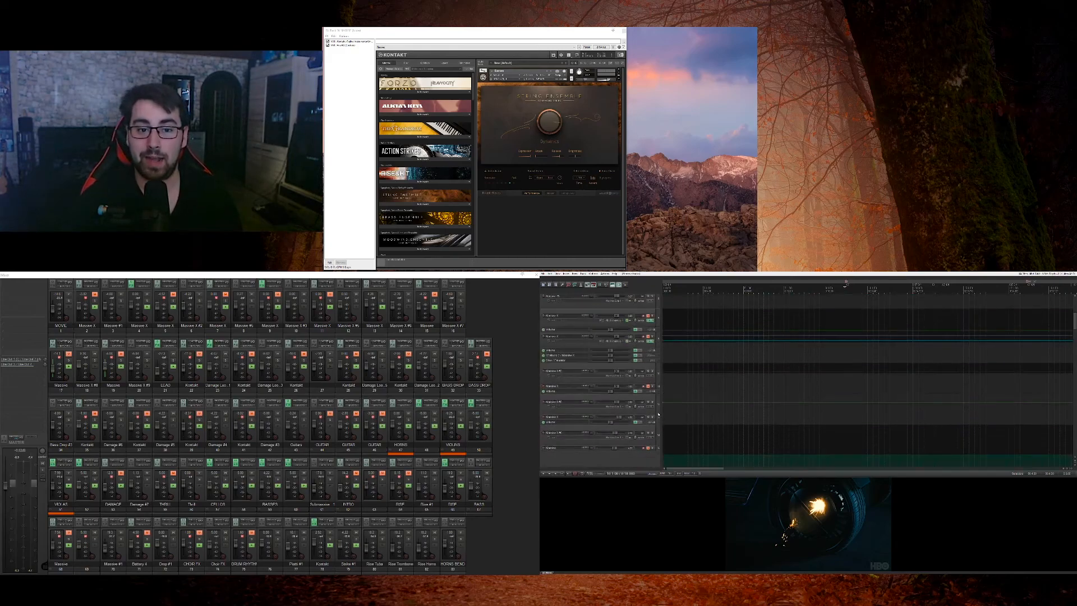
scroll(659, 414, "down", 15)
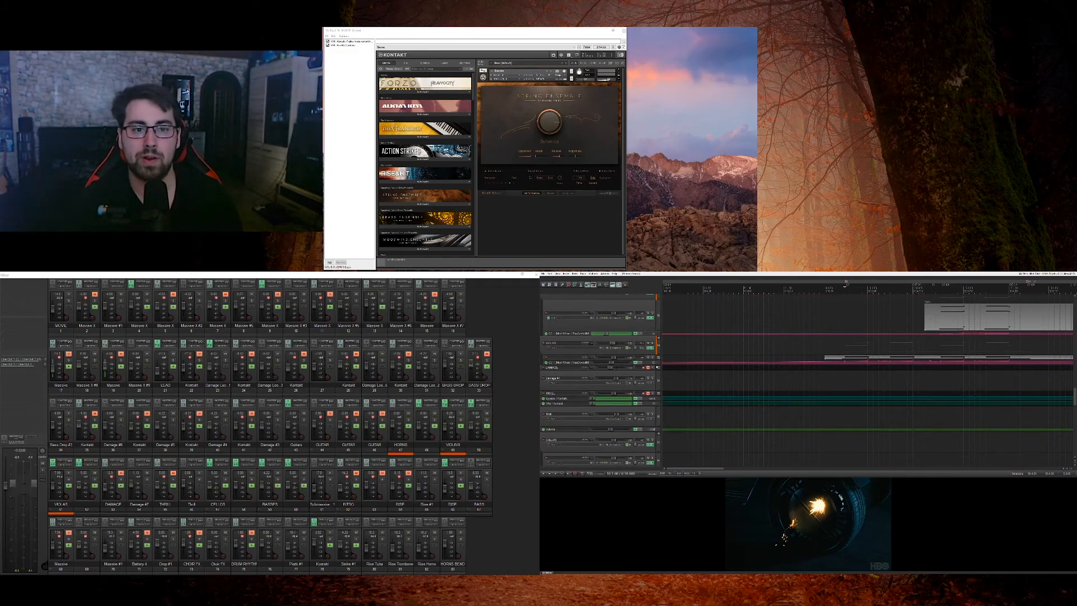
left_click_drag(656, 365, 657, 418)
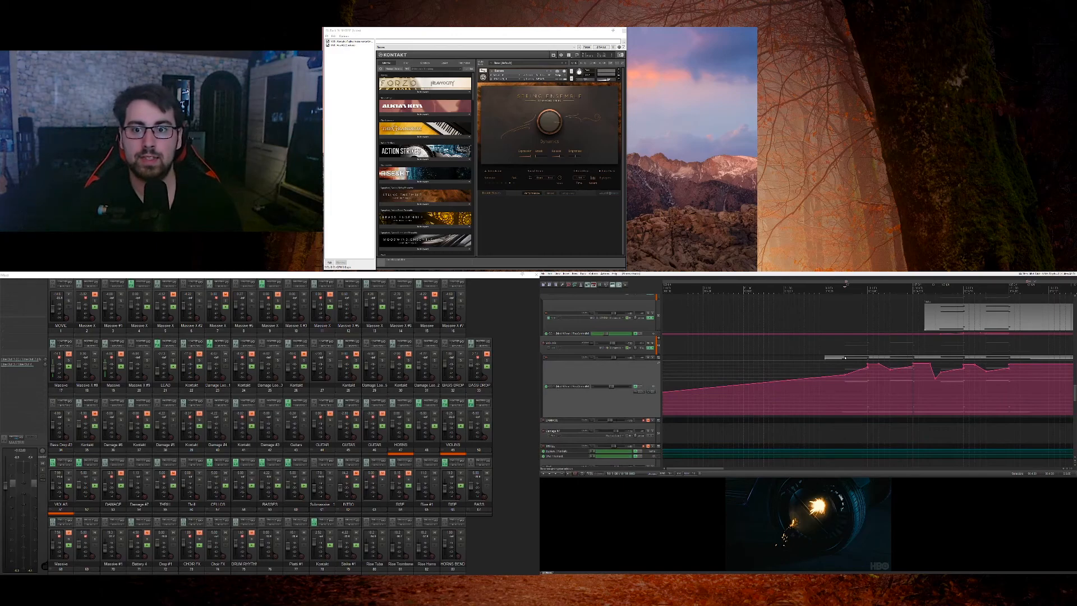
Step: Inspect the notes of the first VIOLAS MIDI item, audition a sustained upper note and close the MIDI editor
left_click(845, 357)
double_click(831, 358)
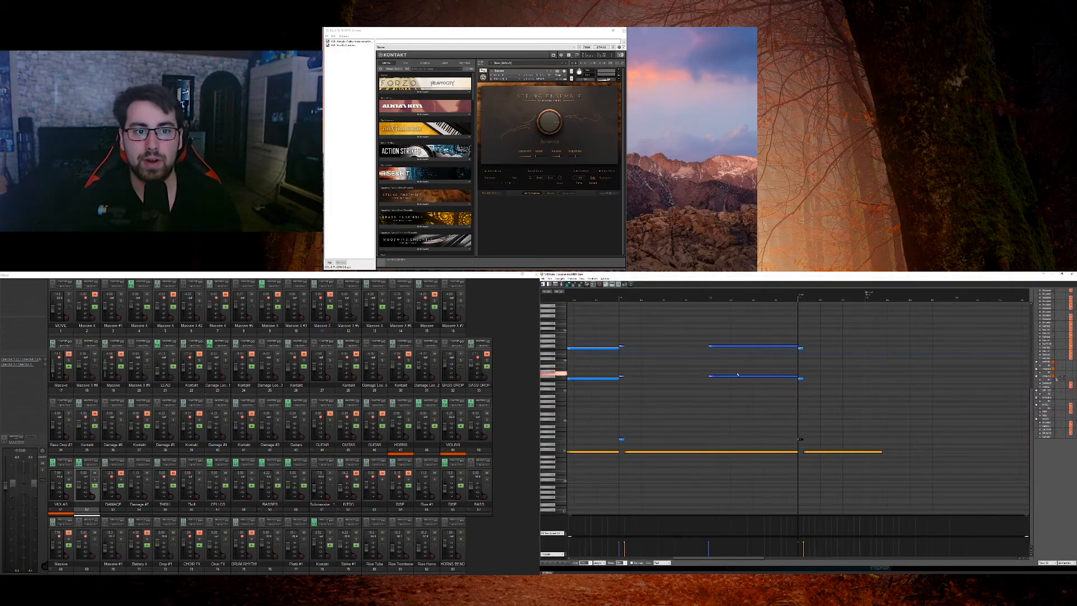
left_click(722, 347)
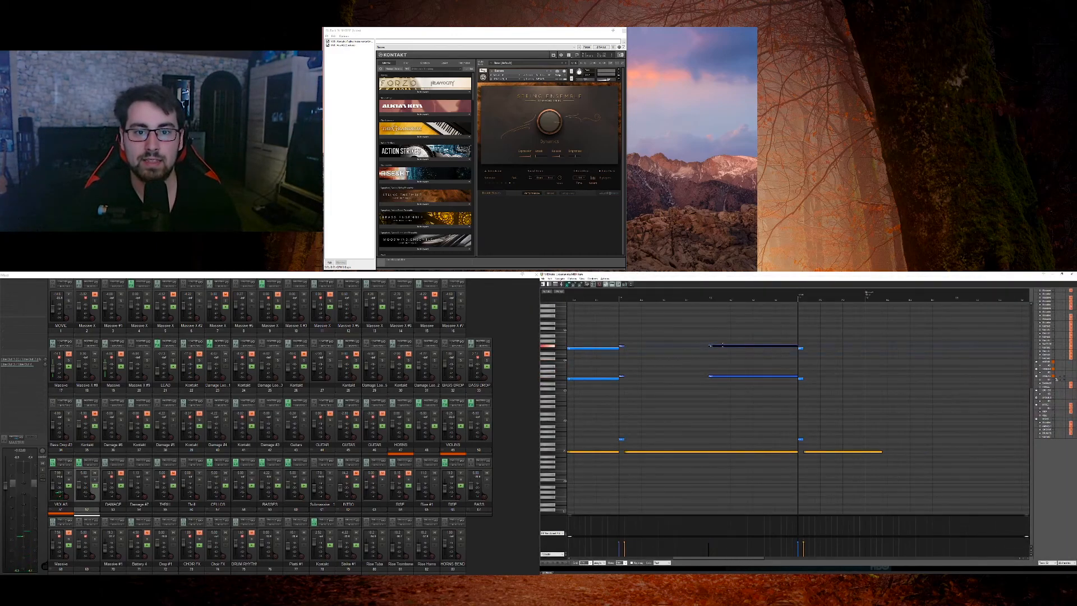
left_click(1071, 275)
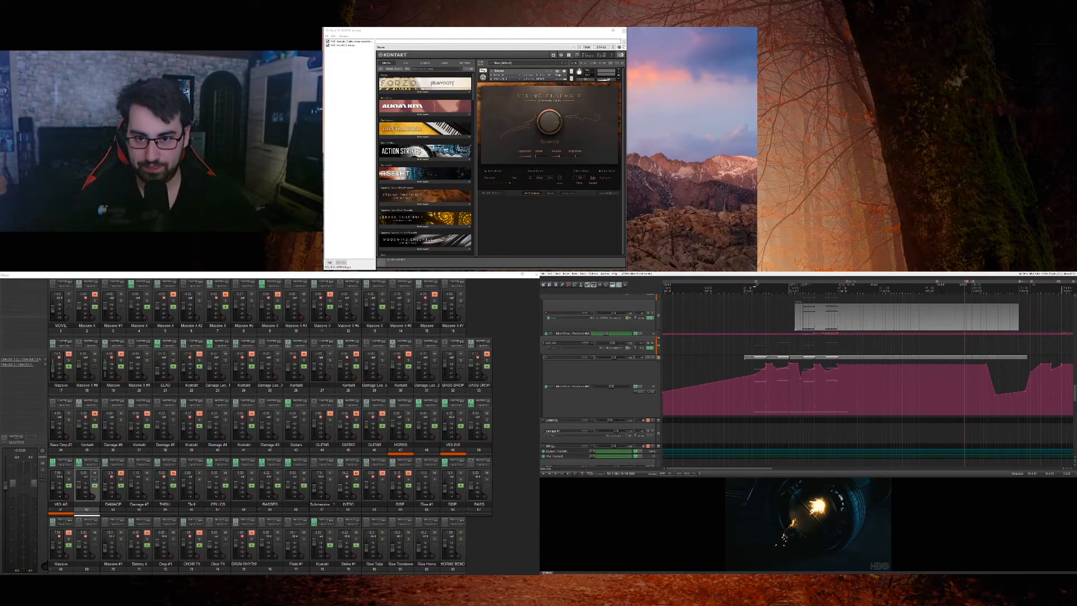
Step: Play the score against the movie from the opening VIOLAS notes while looking over the neighbouring string tracks
left_click(774, 347)
scroll(884, 387, "up", 3)
key("space")
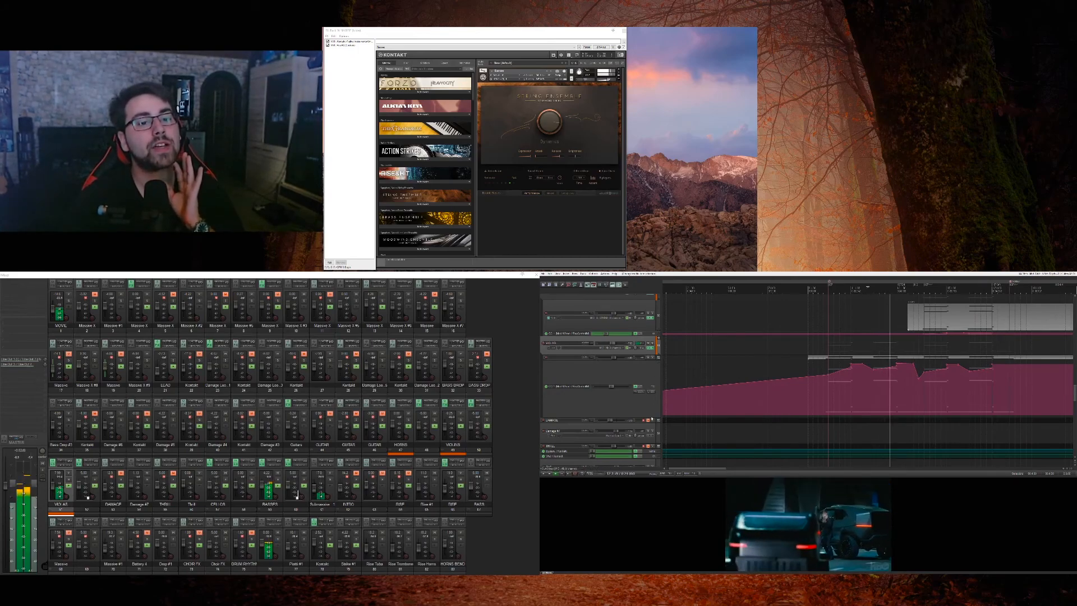
scroll(656, 366, "up", 5)
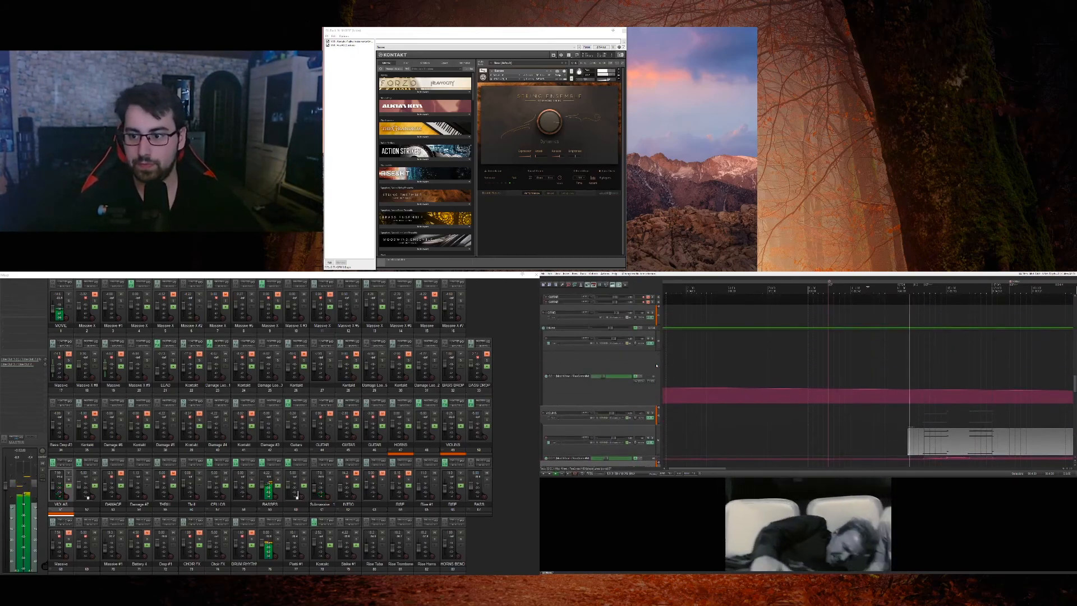
scroll(656, 365, "down", 3)
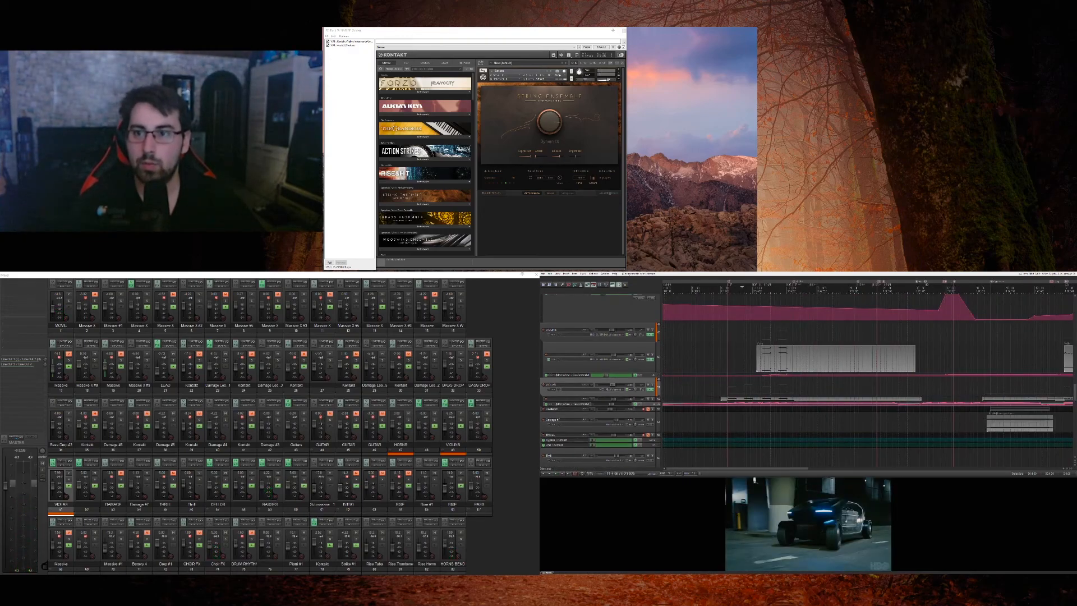
Step: Solo the BASSES track, play it against the movie and examine the downward step in its automation envelope
left_click(792, 359)
scroll(792, 359, "up", 6)
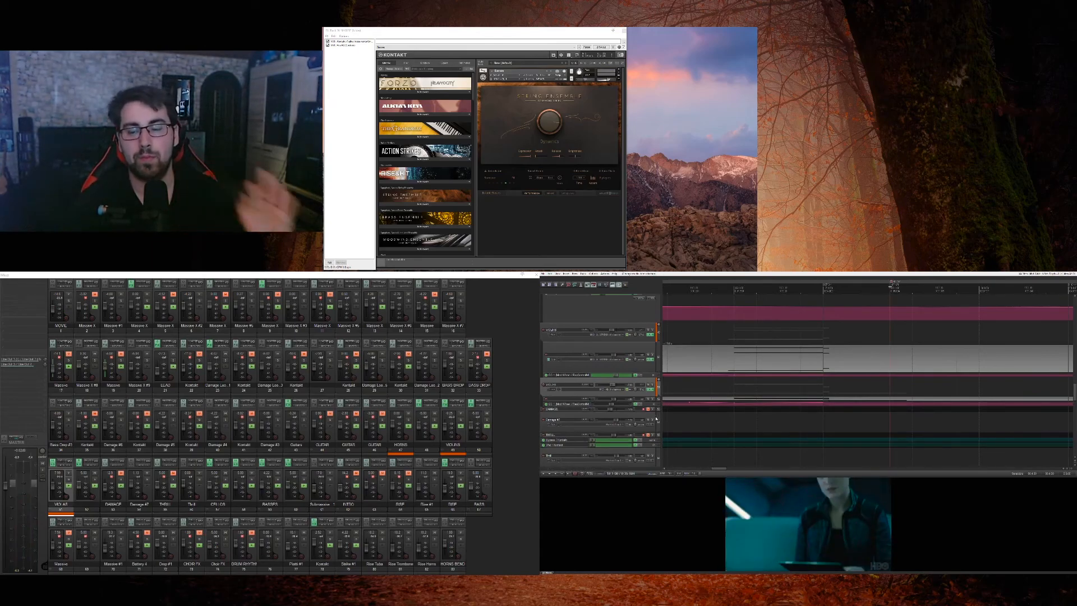
scroll(656, 418, "down", 5)
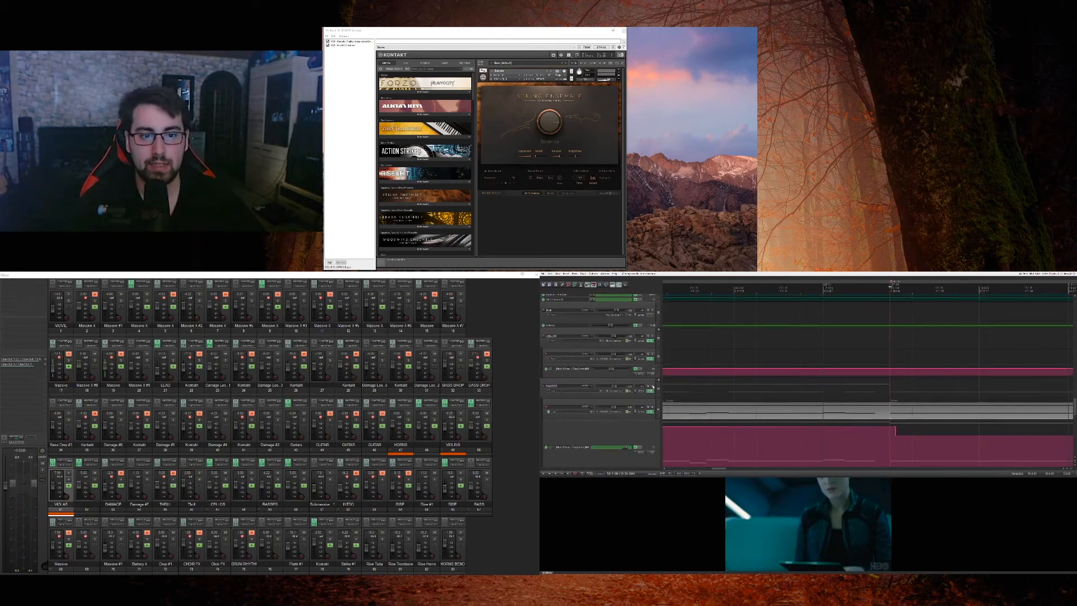
left_click(652, 386)
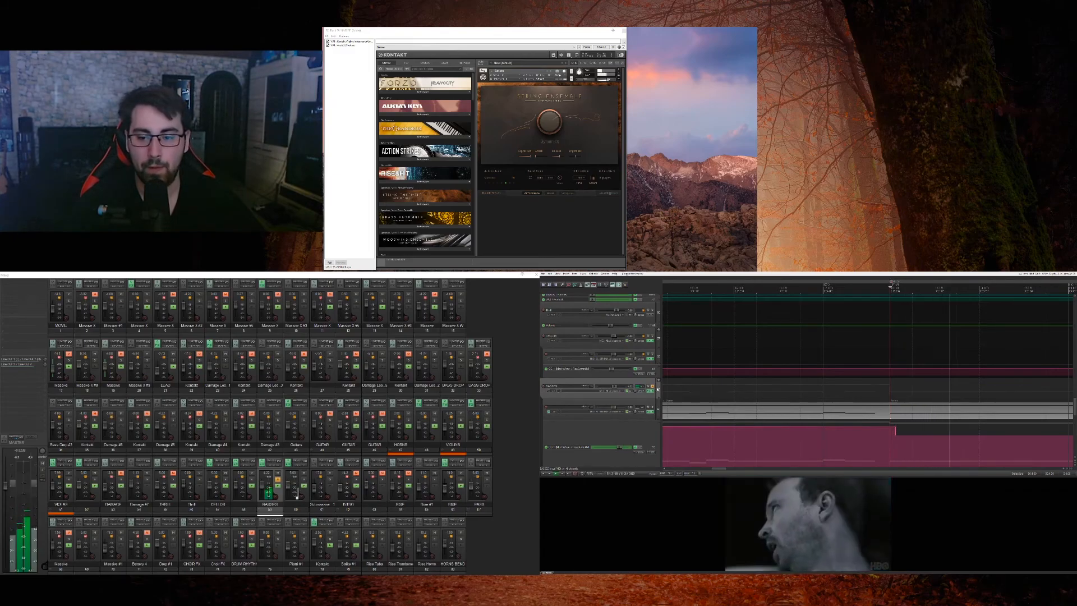
scroll(852, 425, "down", 3)
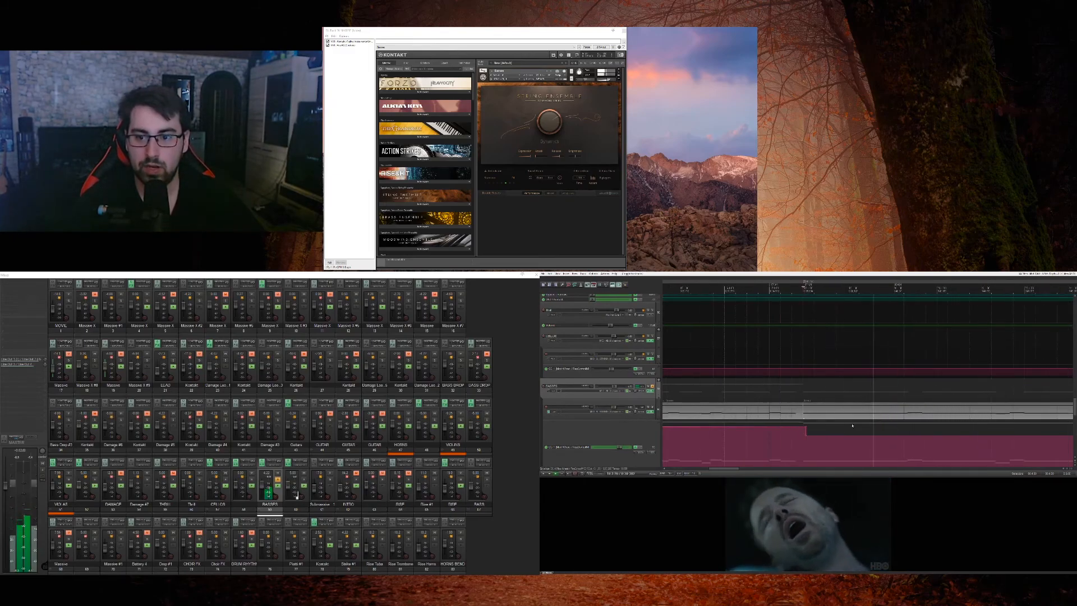
scroll(853, 425, "down", 1)
left_click_drag(817, 428, 994, 436)
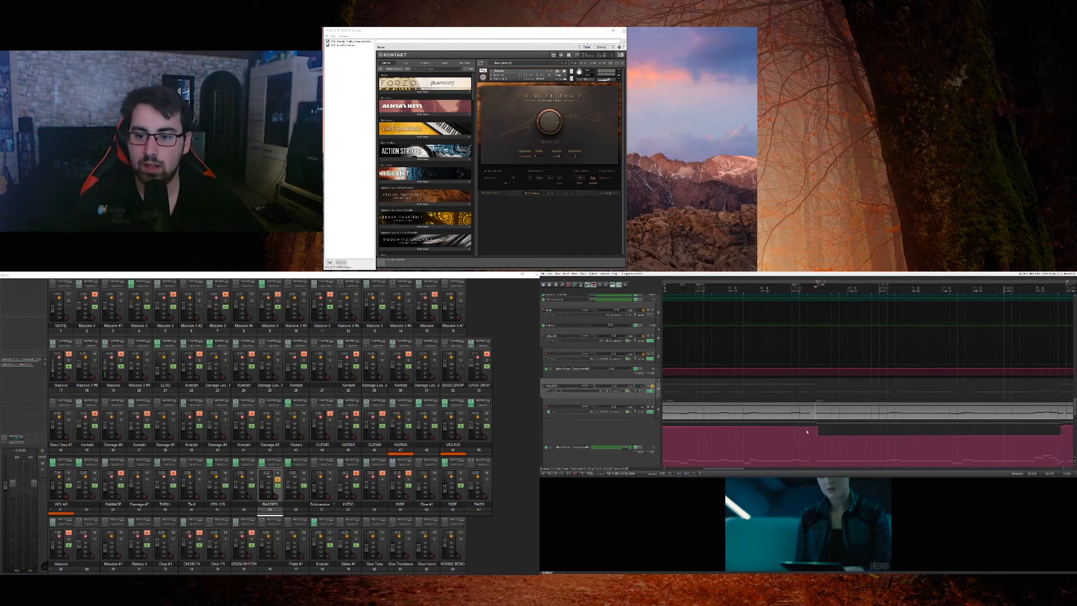
Step: Open the BASSES MIDI item that starts at the envelope's downward step and audition several of its short repeated notes
double_click(823, 411)
scroll(757, 396, "up", 5)
left_click(584, 458)
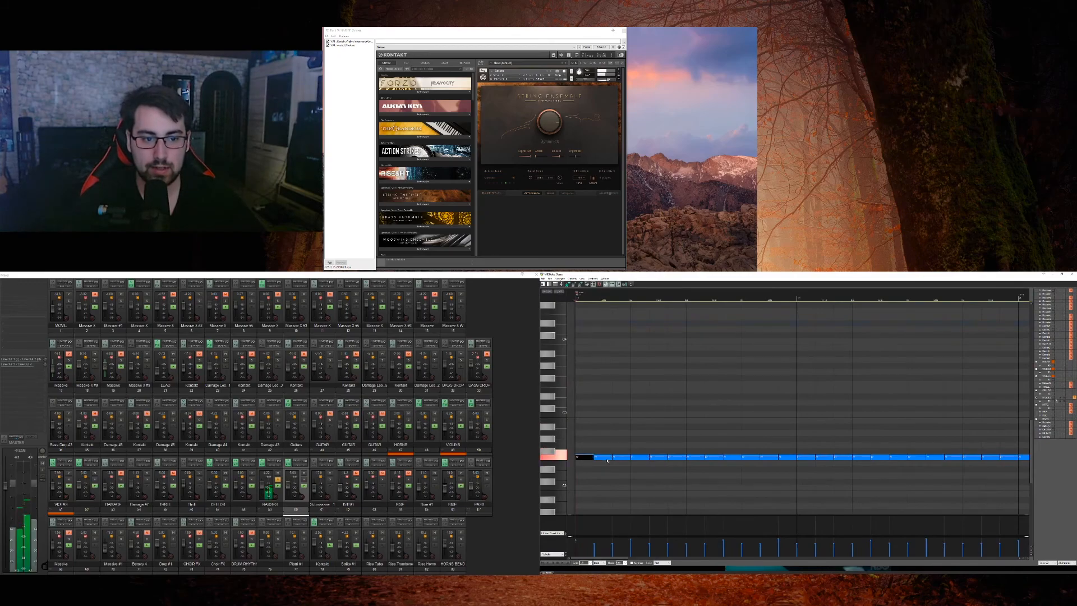
left_click(606, 458)
left_click(640, 458)
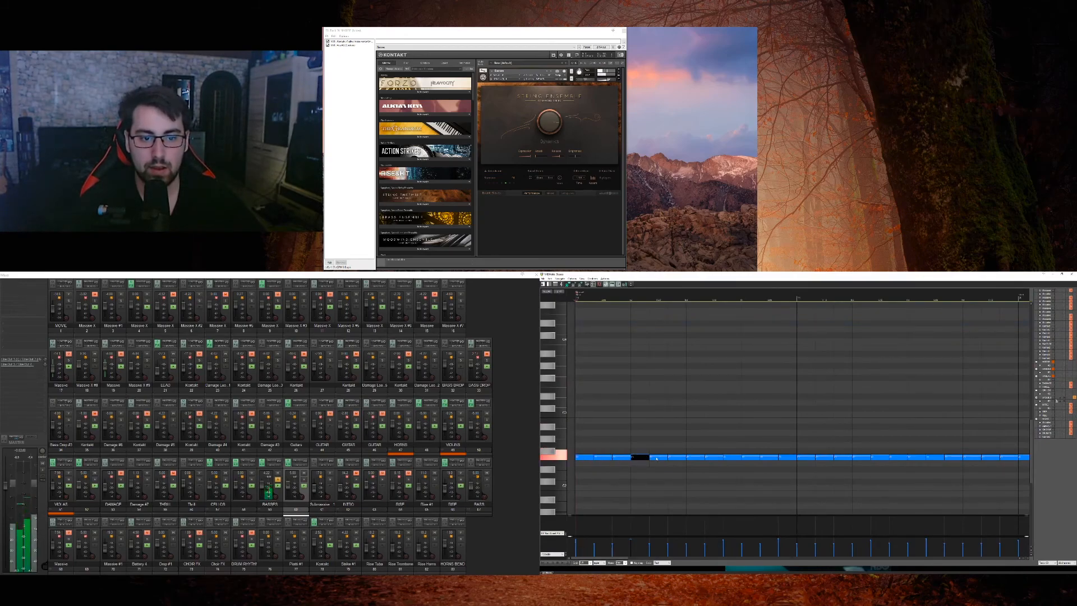
left_click(684, 459)
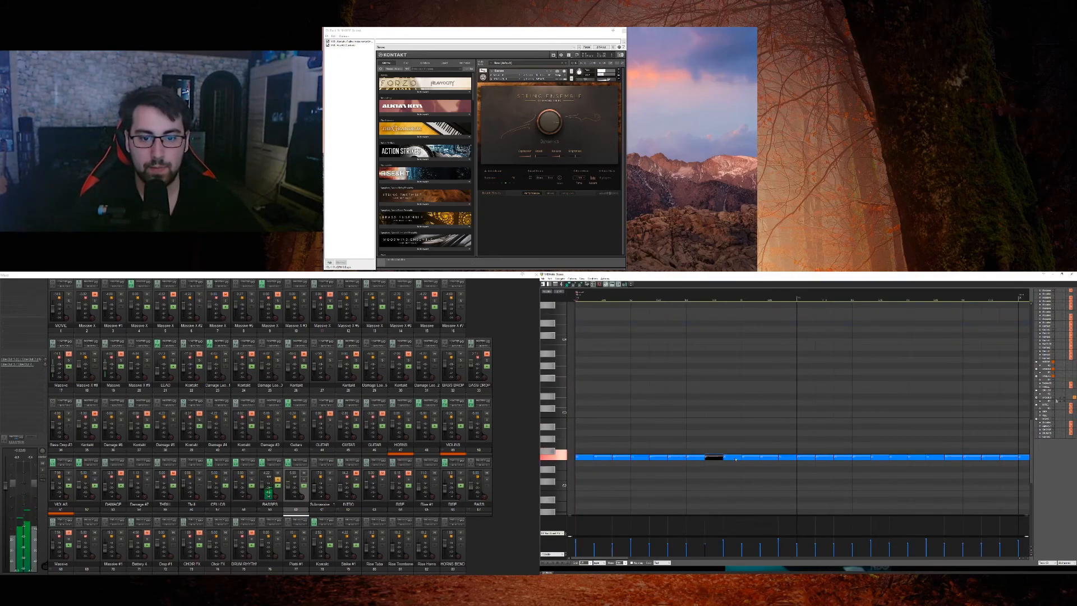
Step: Play the whole BASSES note pattern in the MIDI editor, stop playback and close the editor
scroll(692, 386, "down", 5)
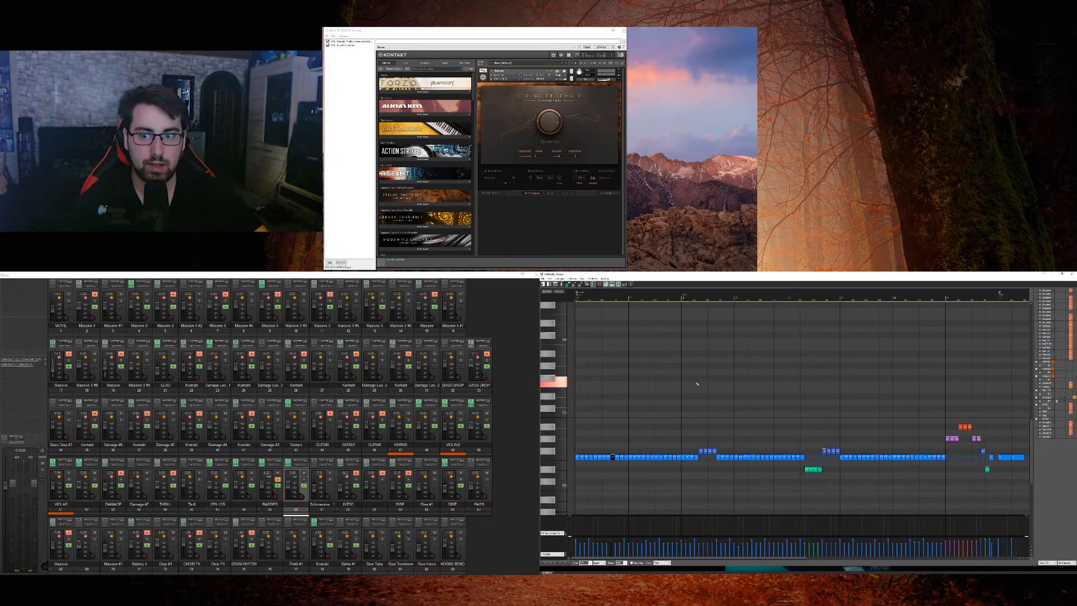
key("space")
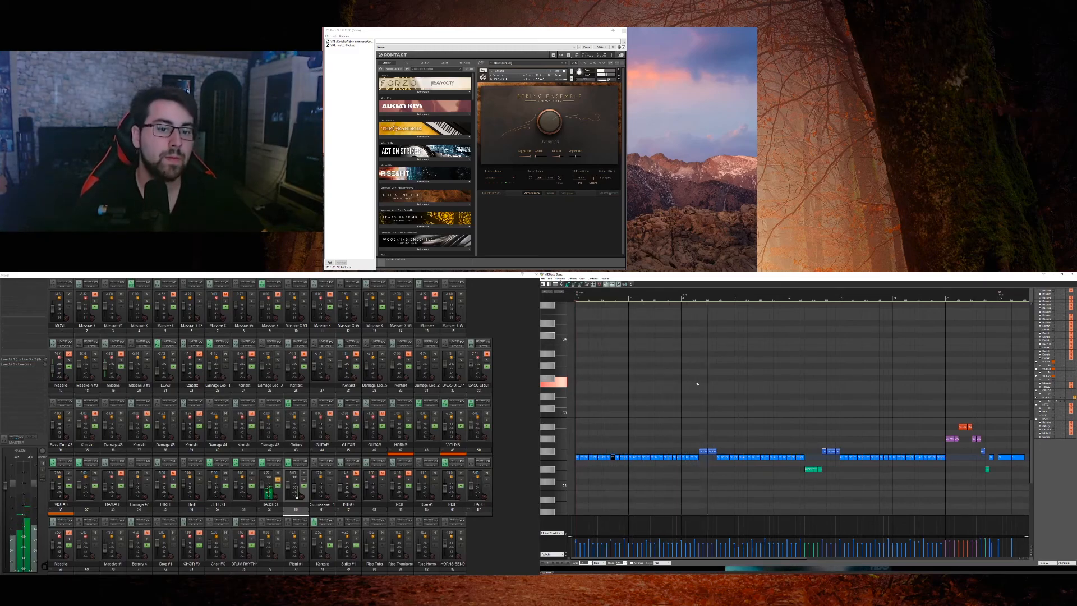
key("space")
key("Escape")
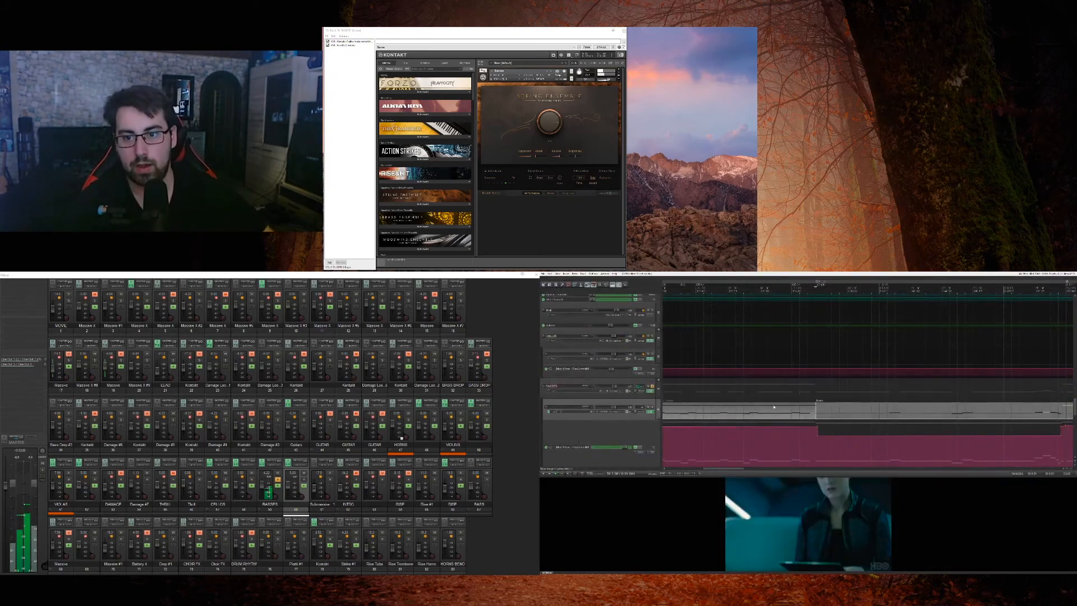
Step: Reduce the height of the automation lane below the BASSES MIDI track, open its MIDI item to view the notes and close the editor
scroll(787, 423, "down", 3)
scroll(913, 442, "down", 2)
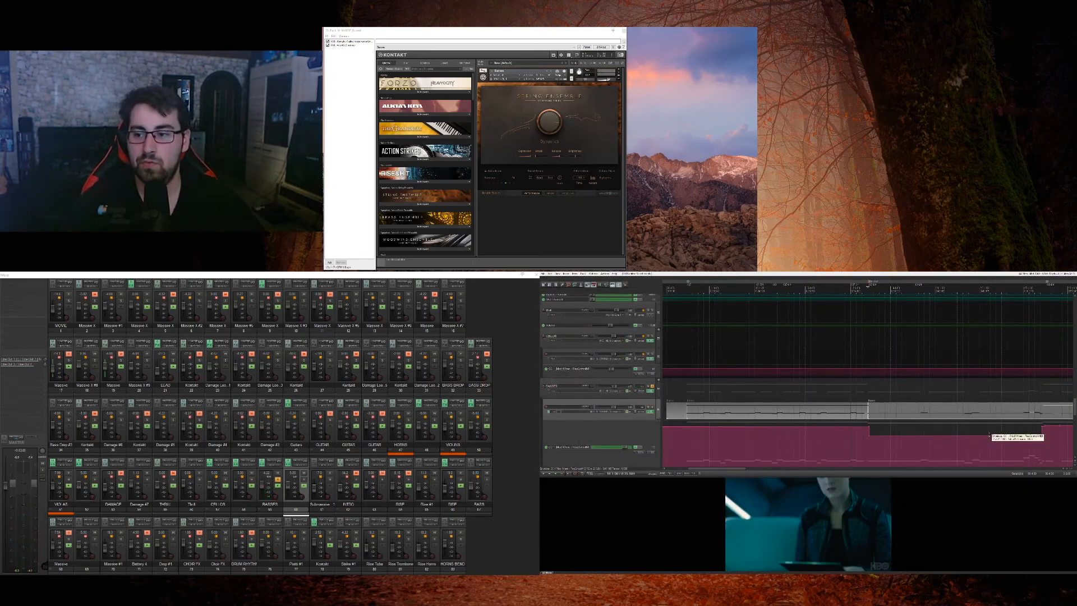
scroll(659, 410, "down", 1)
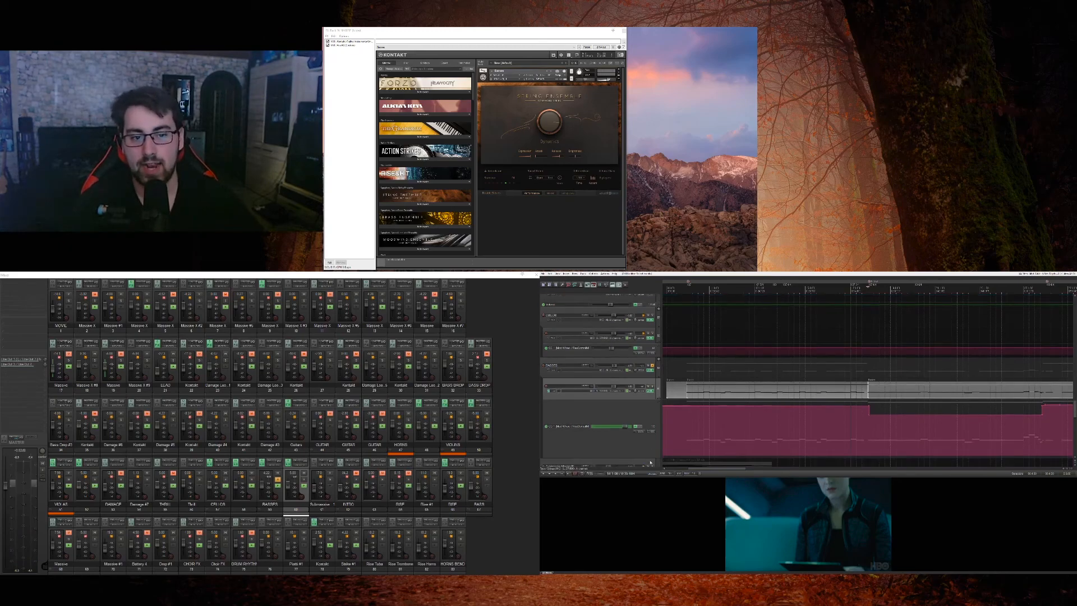
left_click_drag(650, 458, 823, 420)
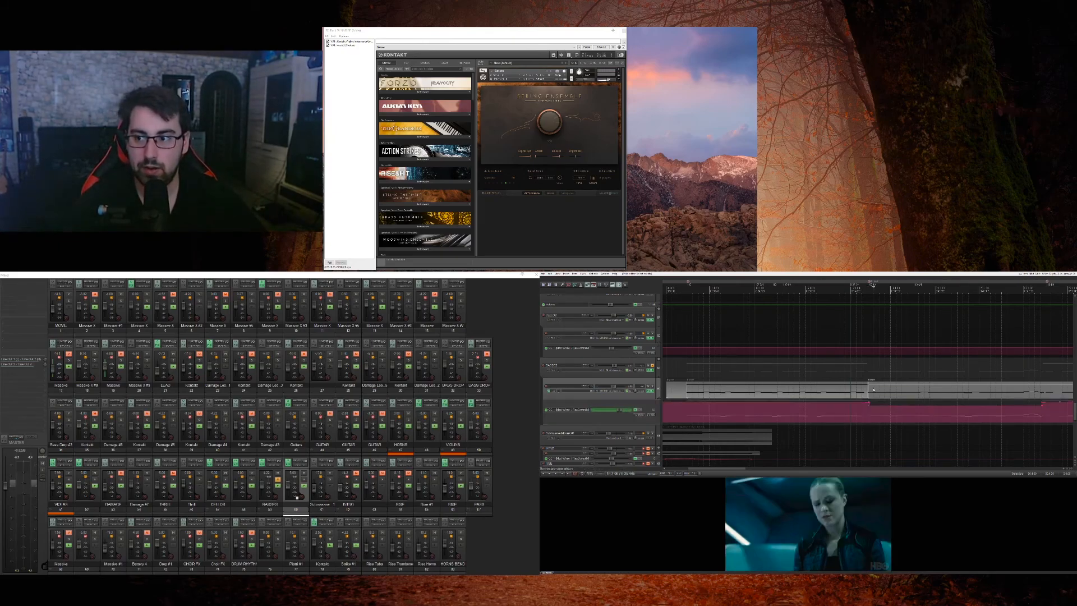
double_click(809, 418)
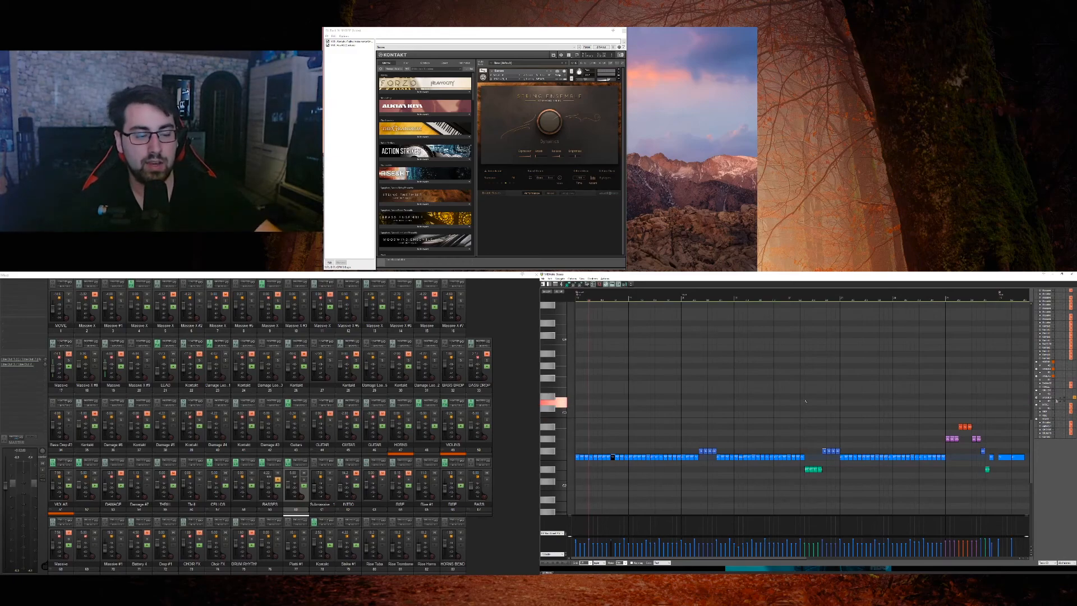
key("Escape")
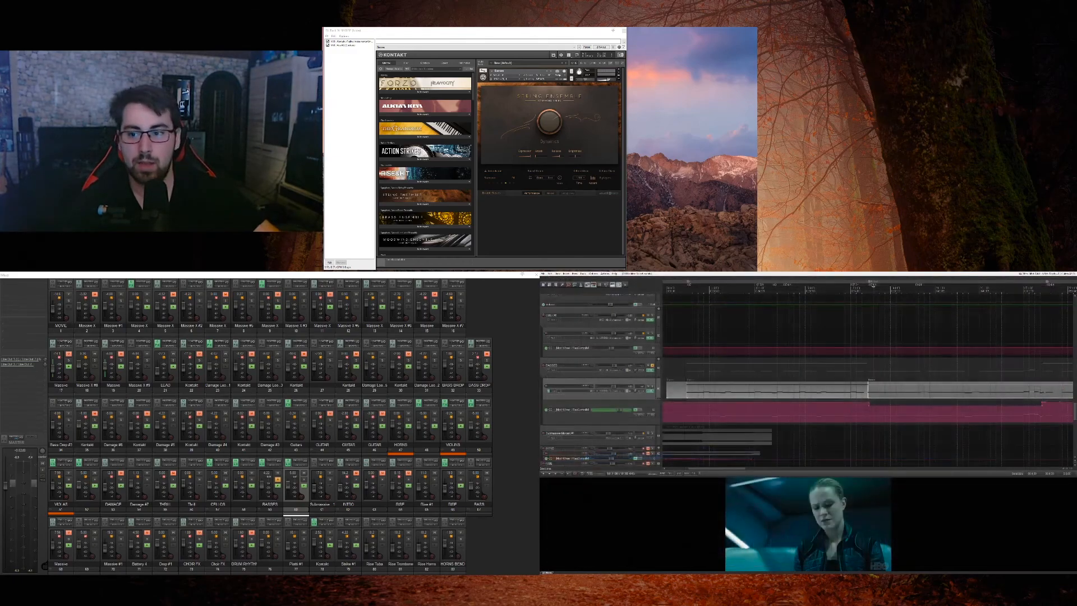
Step: Examine the downward step in the BASSES automation envelope up close at the start of the second MIDI item
left_click(875, 405)
scroll(874, 405, "up", 6)
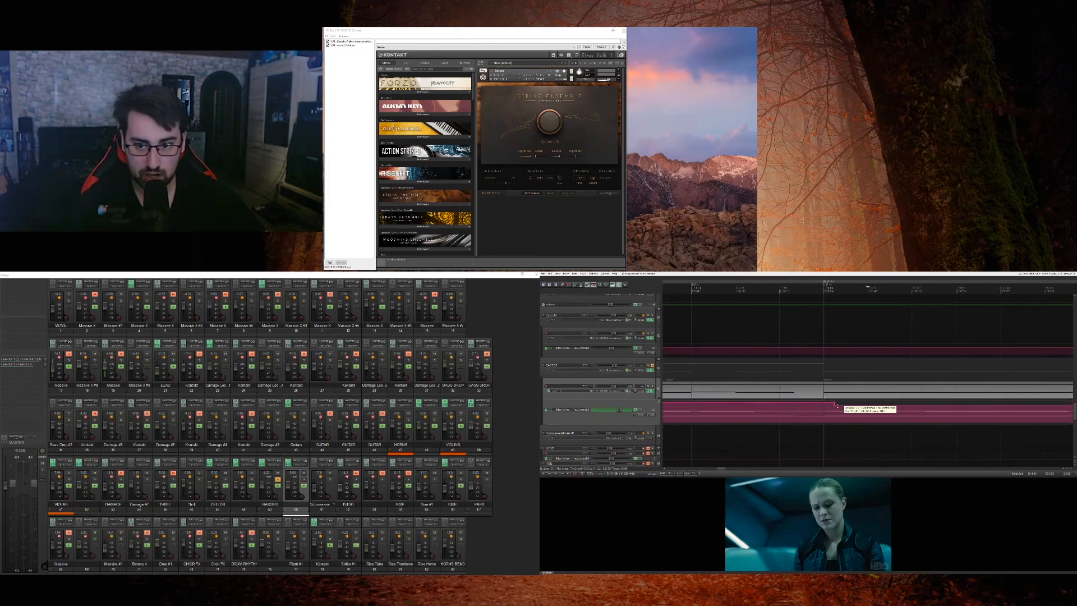
left_click_drag(841, 406, 853, 406)
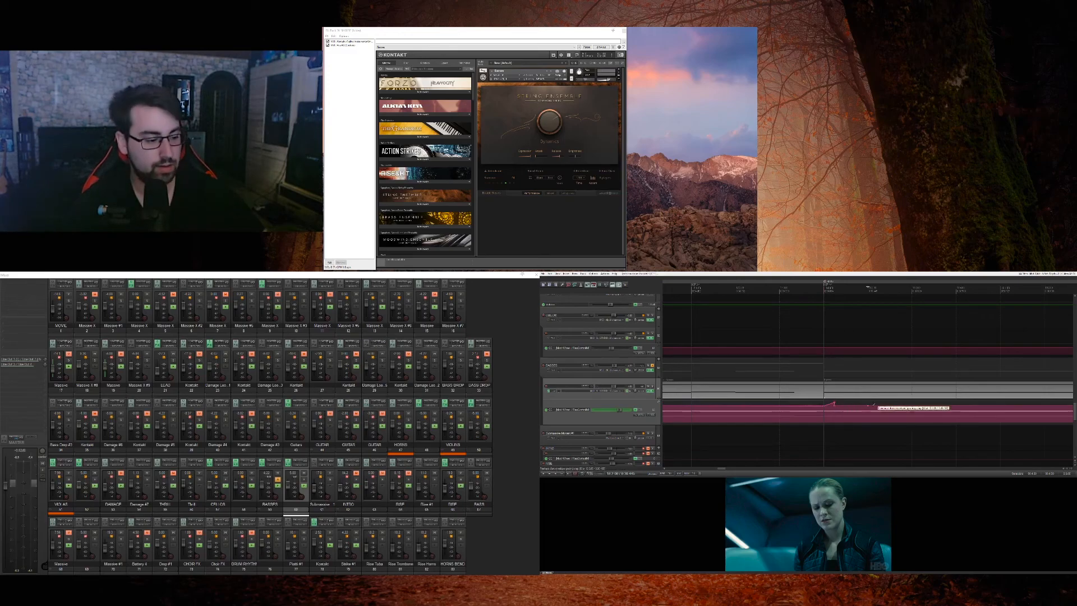
scroll(864, 407, "down", 8)
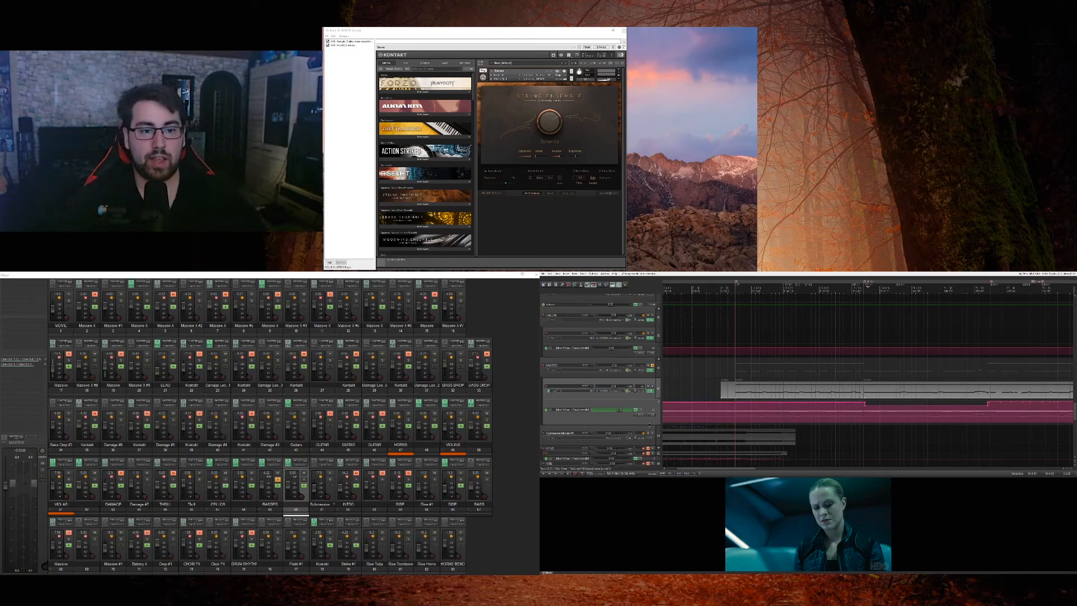
Step: Play the soloed BASSES against the movie and find the choir tracks further down the project
left_click(658, 403)
scroll(658, 409, "up", 15)
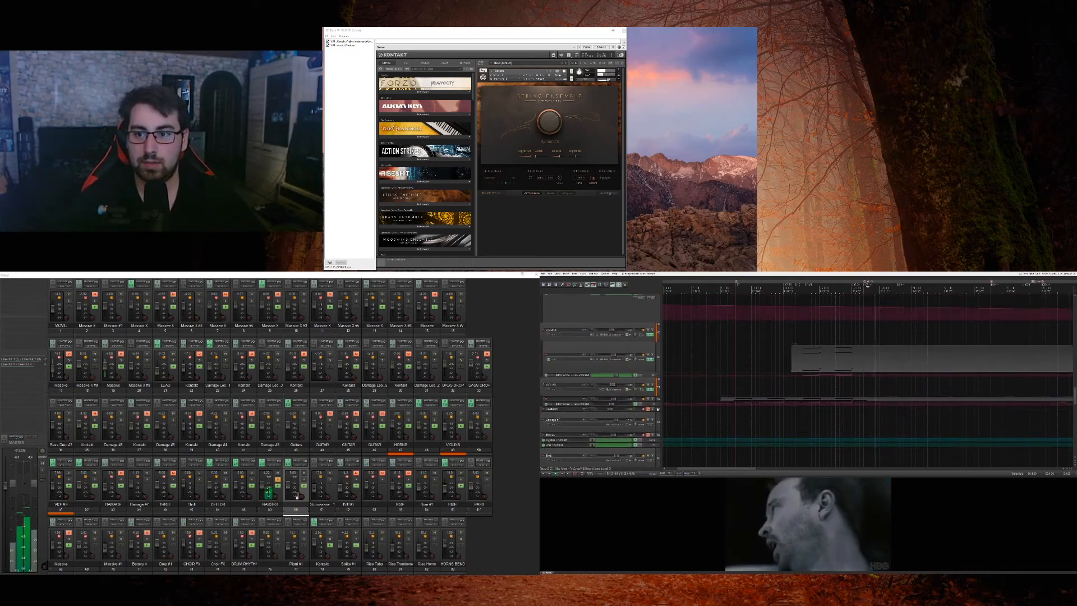
scroll(658, 409, "down", 6)
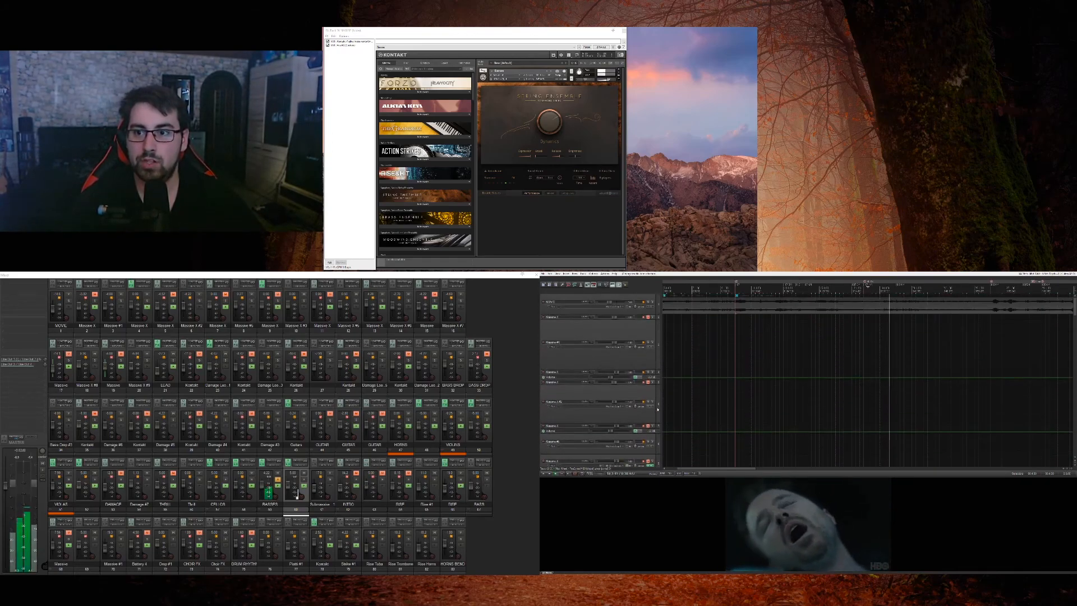
scroll(658, 409, "down", 15)
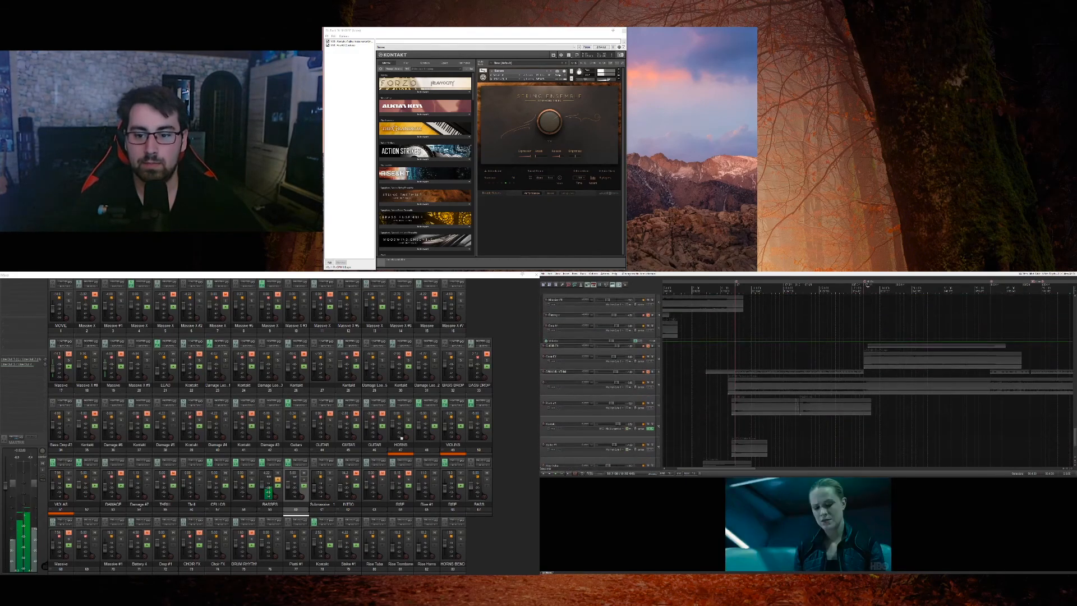
Step: Solo the lower Choir FX track, audition it against the movie with and without the BASSES solo, and stop playback
left_click(652, 357)
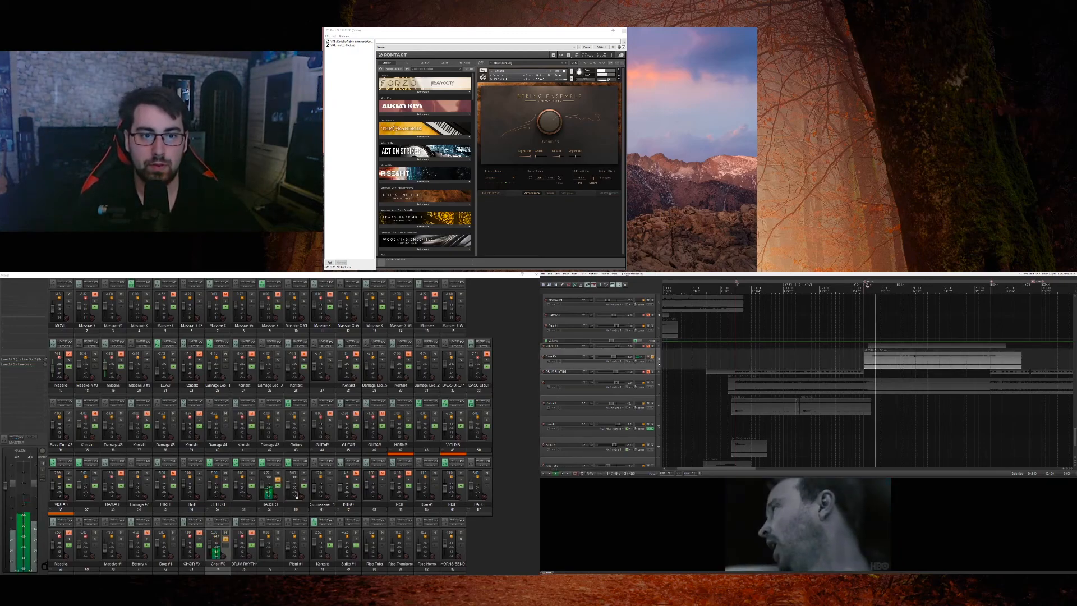
scroll(658, 364, "up", 10)
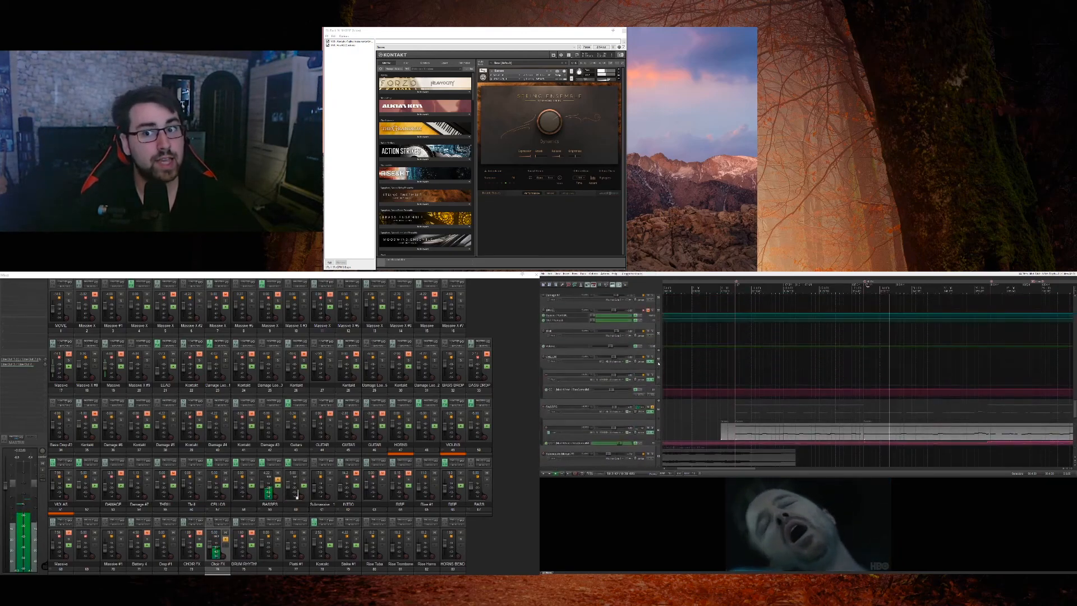
scroll(659, 363, "down", 4)
scroll(658, 364, "down", 8)
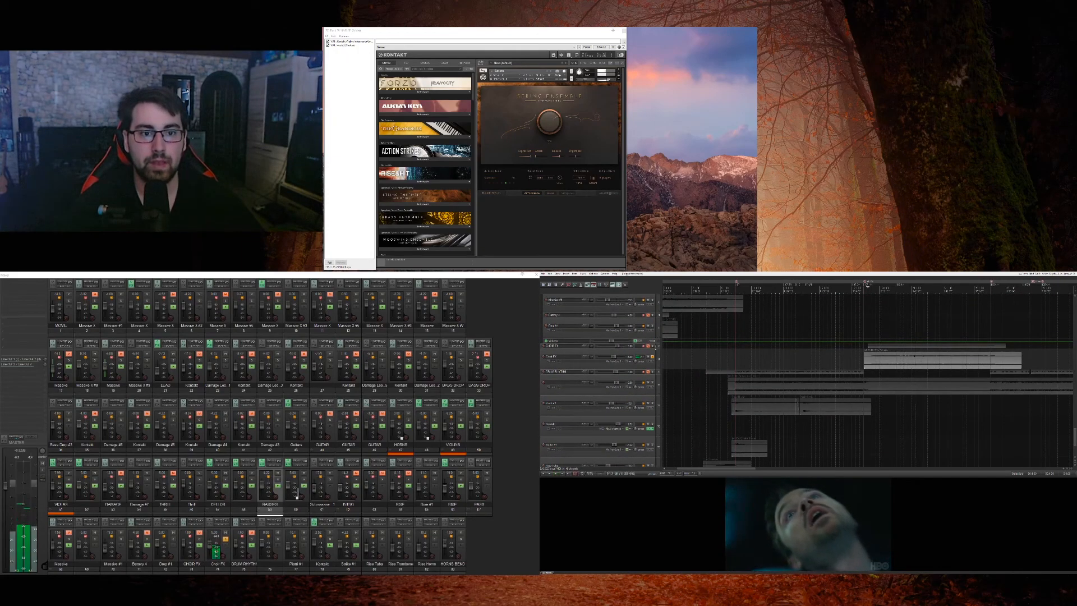
key("space")
Step: Unmute the upper CHOIR FX track, show its Olympus Micro Choir instrument on the upper monitor in place of the string instrument, and close it
left_click(649, 347)
left_click(649, 355)
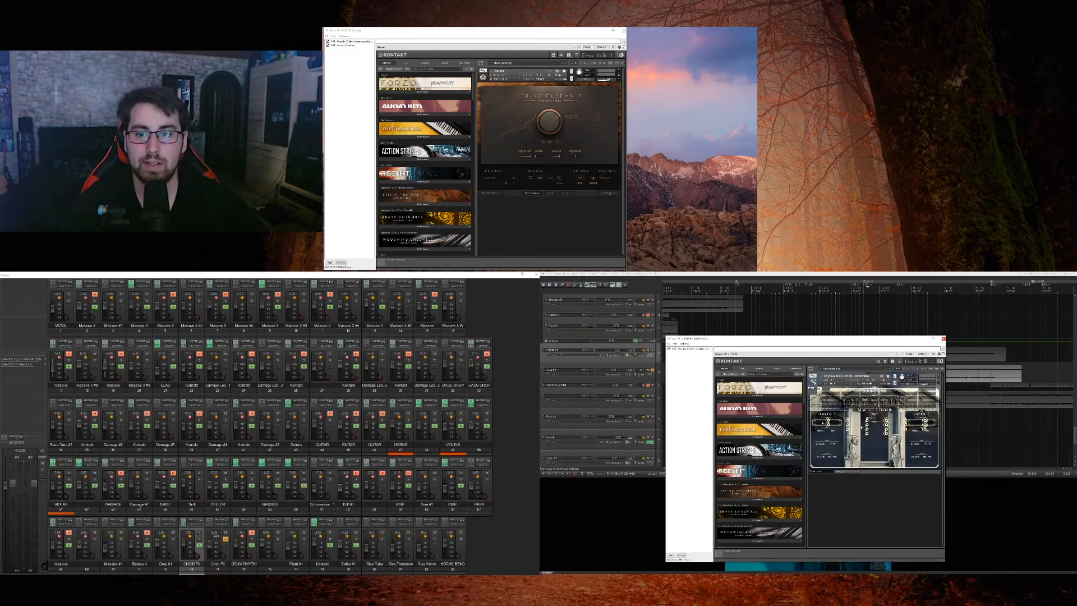
left_click(652, 356)
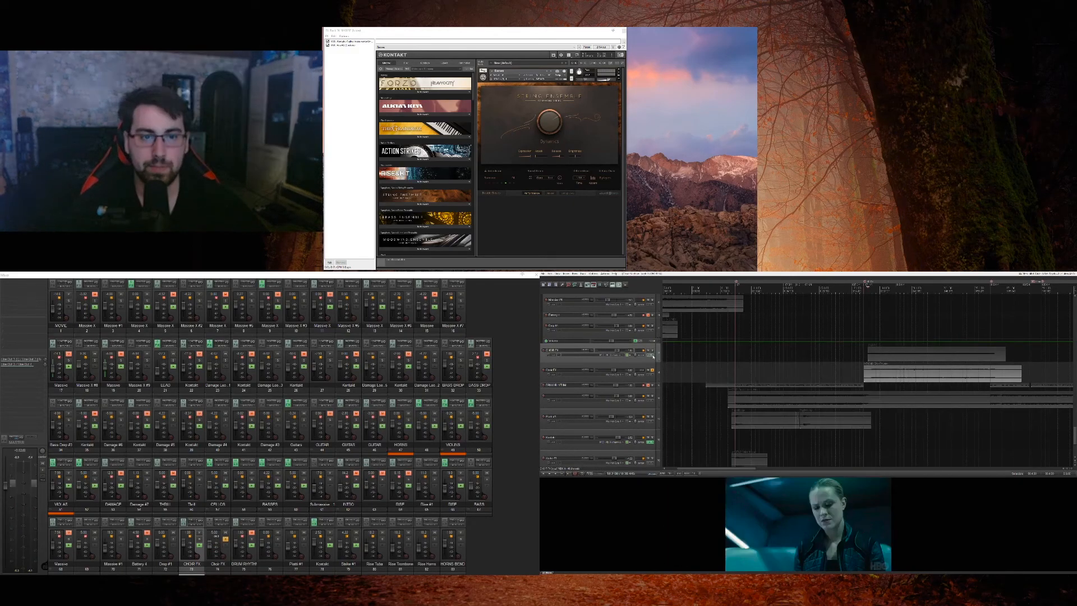
left_click(651, 355)
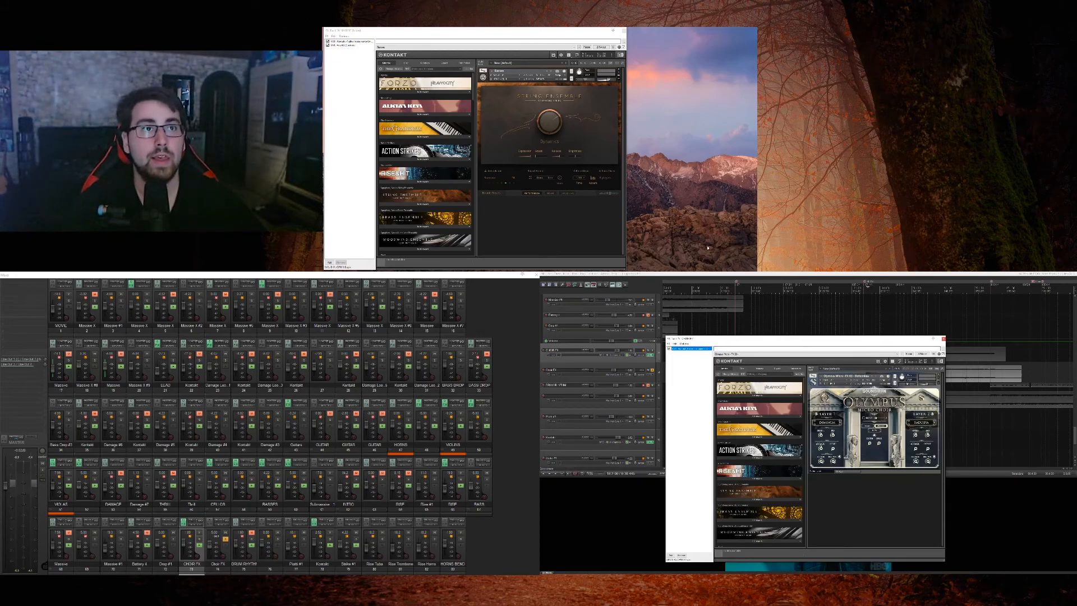
left_click(622, 31)
left_click_drag(768, 339, 611, 187)
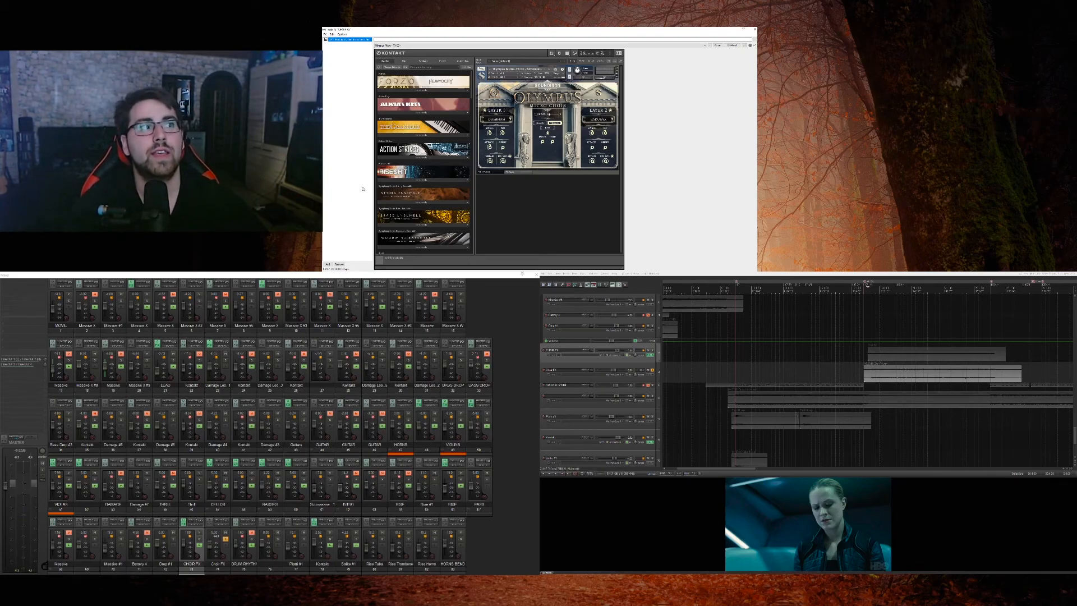
key("Escape")
Step: Unsolo the lower Choir FX track, look at the upper choir track's Kontakt instrument once more and mute that track again
left_click(652, 371)
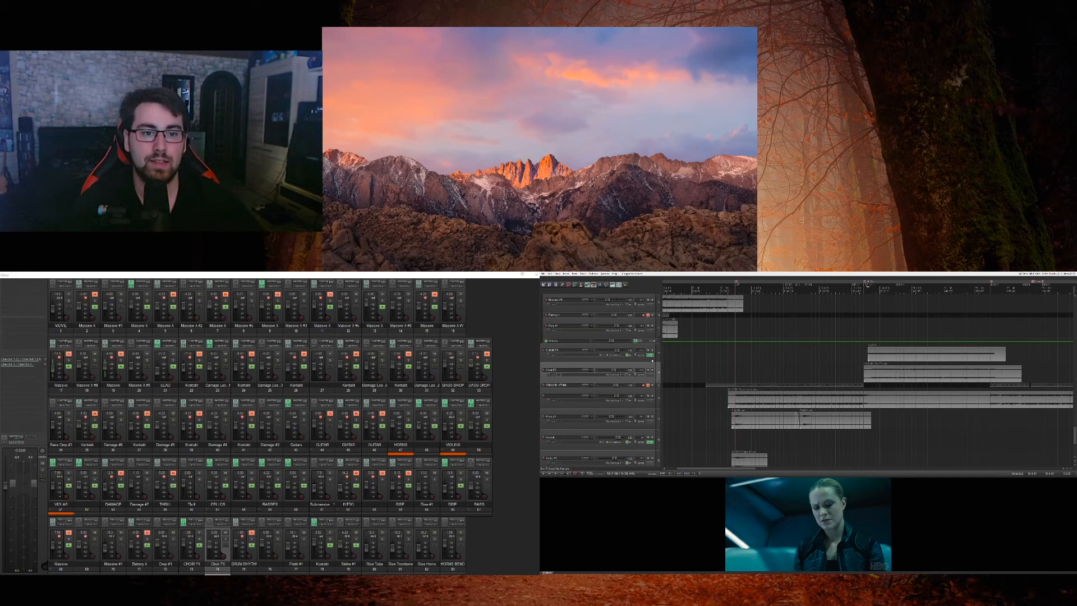
left_click(649, 355)
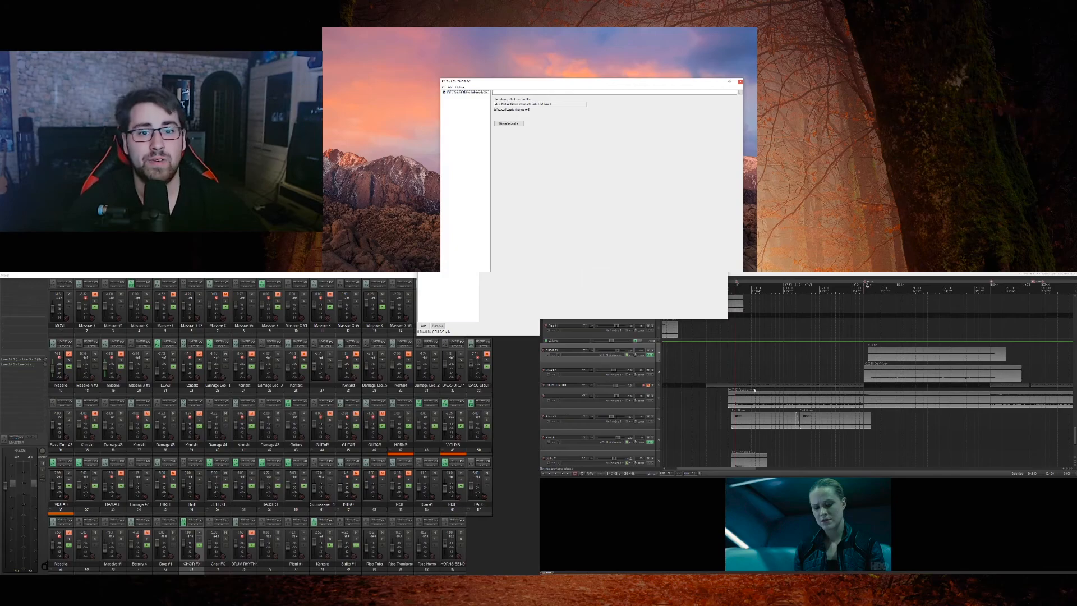
key("Escape")
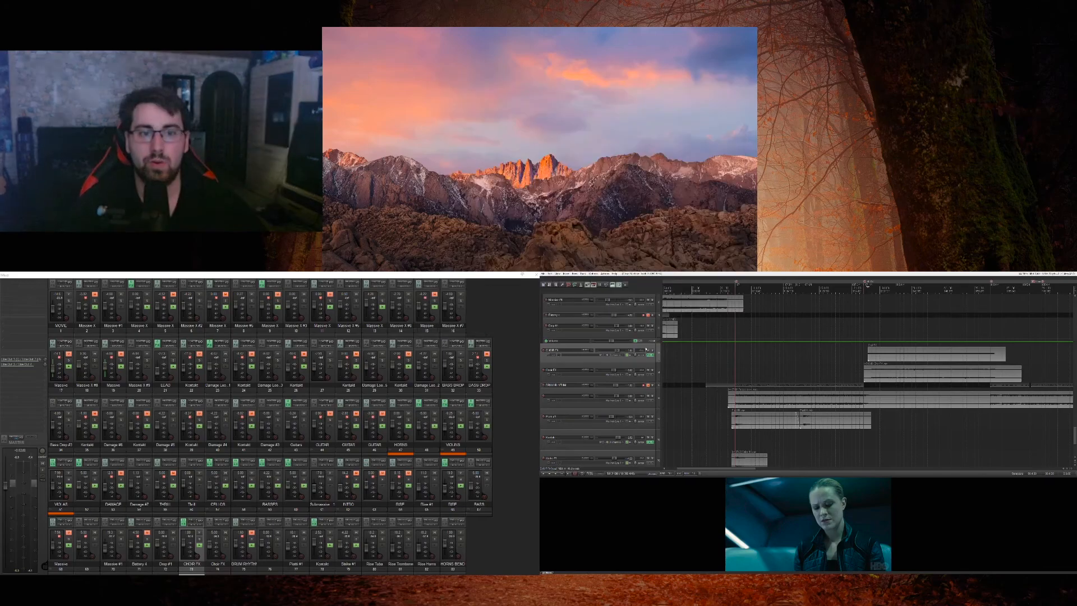
left_click(649, 354)
left_click_drag(651, 361, 651, 348)
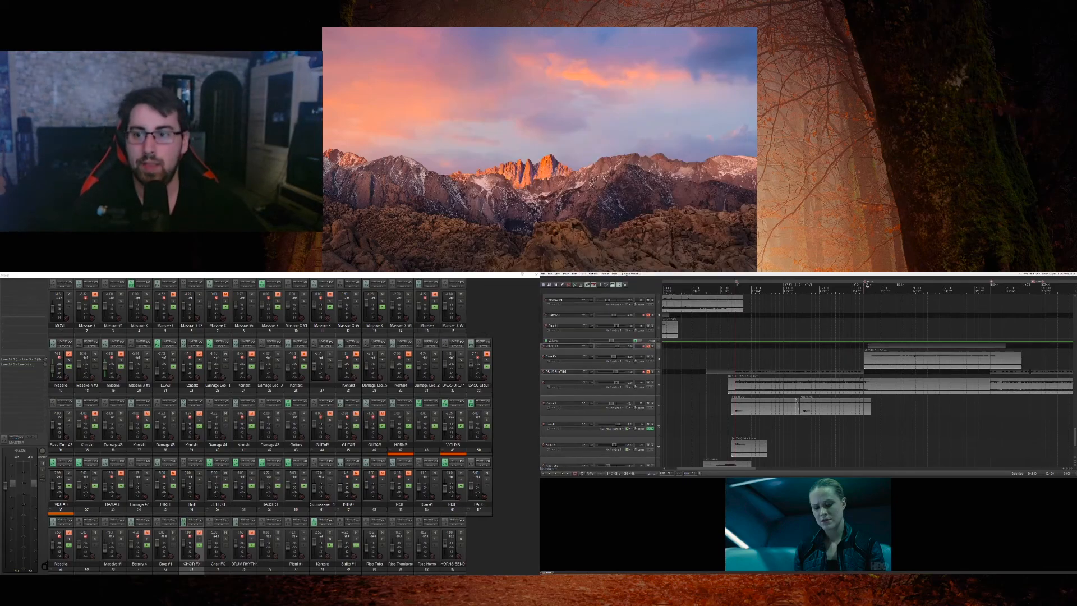
Step: Play the full score against the movie while moving down the track list, and solo the HORNS BEND track
key("space")
scroll(659, 381, "up", 1)
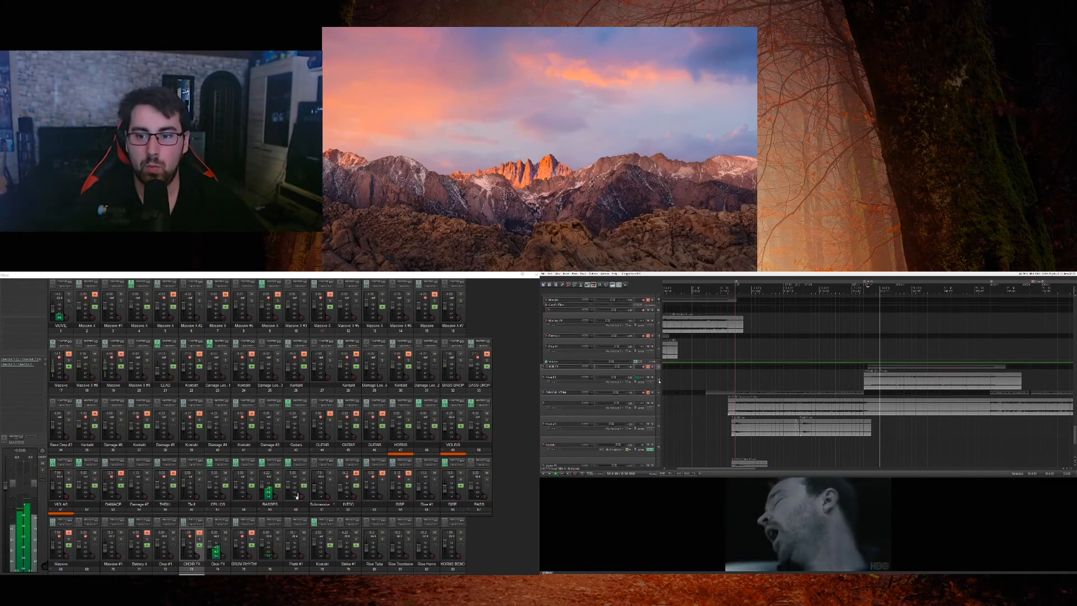
scroll(659, 381, "down", 5)
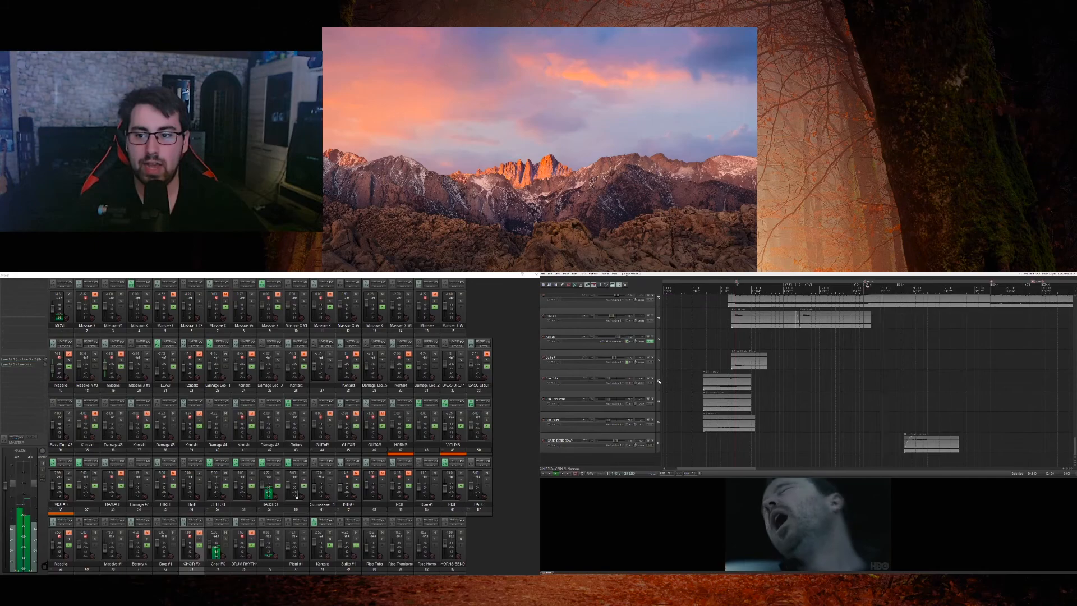
left_click(653, 441)
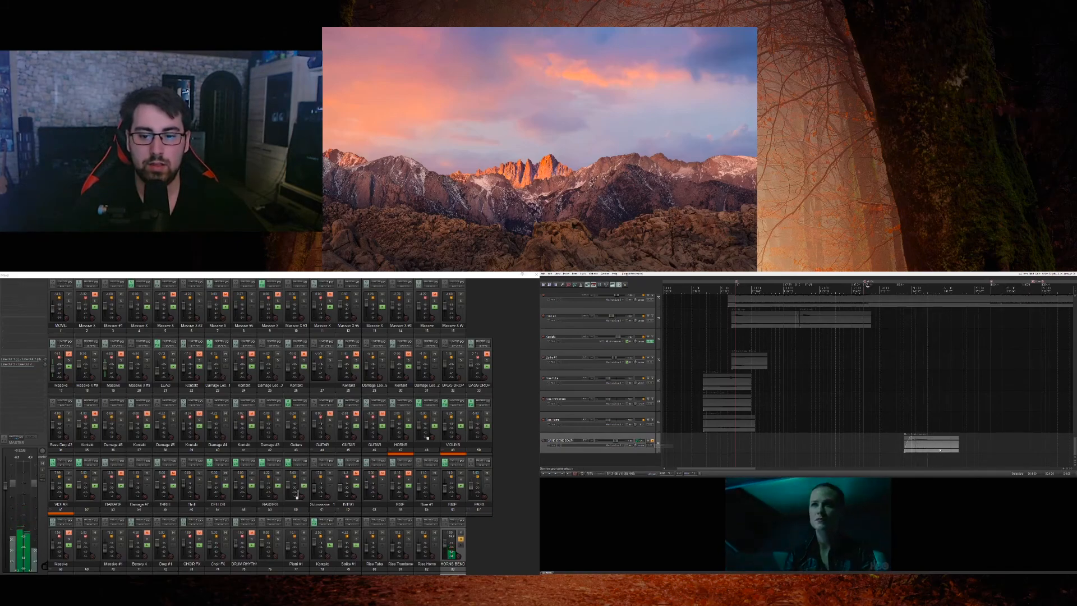
Step: Unsolo the HORNS BEND track and play the full score against the movie from just before its item while looking over the other tracks
left_click(651, 441)
scroll(656, 441, "up", 5)
scroll(656, 442, "down", 2)
key("space")
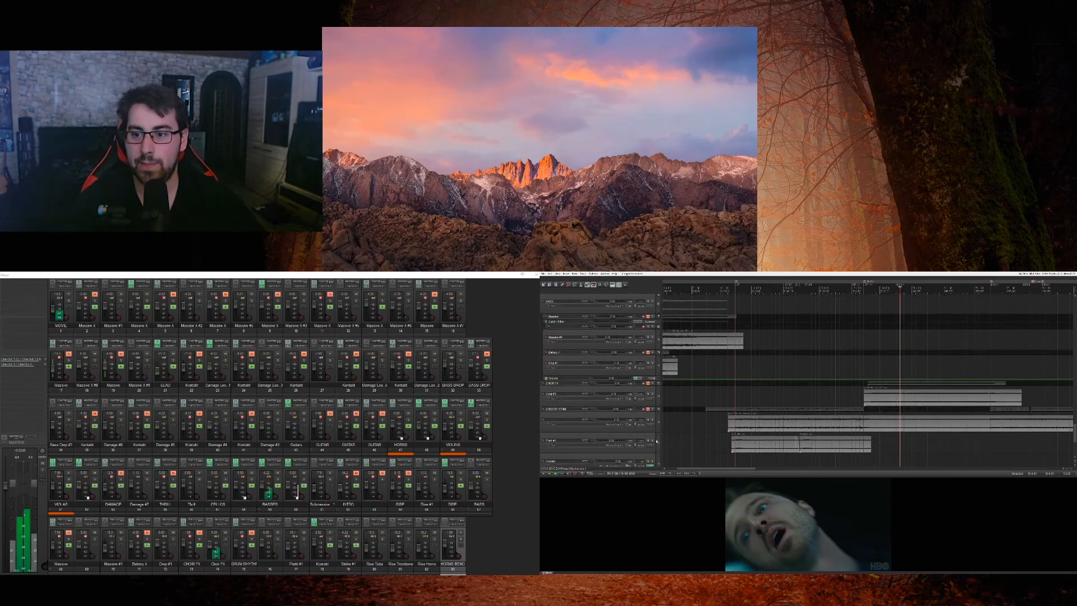
scroll(657, 442, "up", 3)
scroll(657, 441, "up", 8)
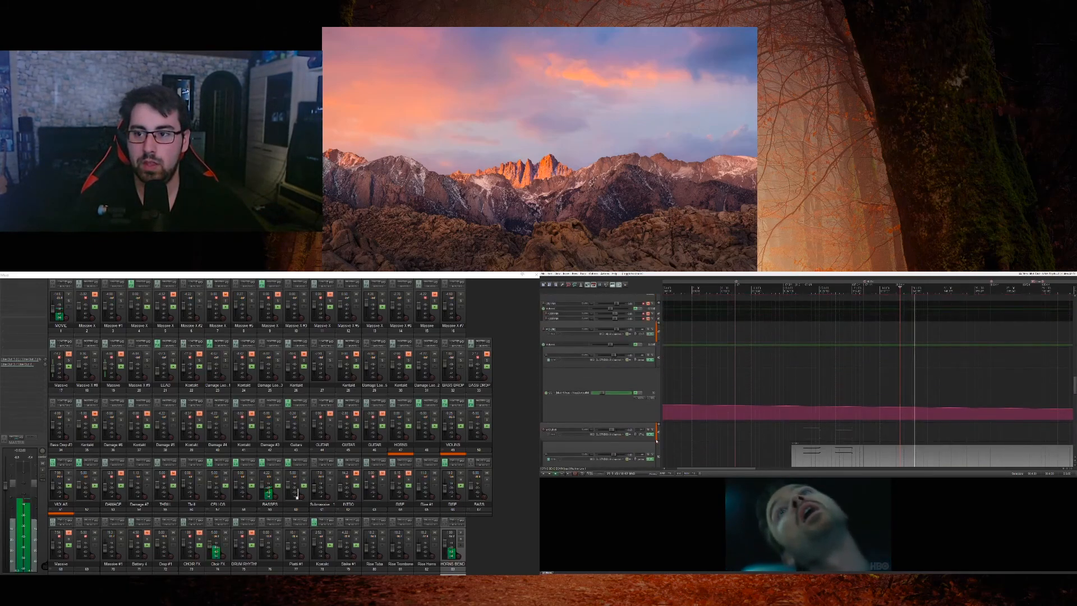
scroll(657, 442, "down", 10)
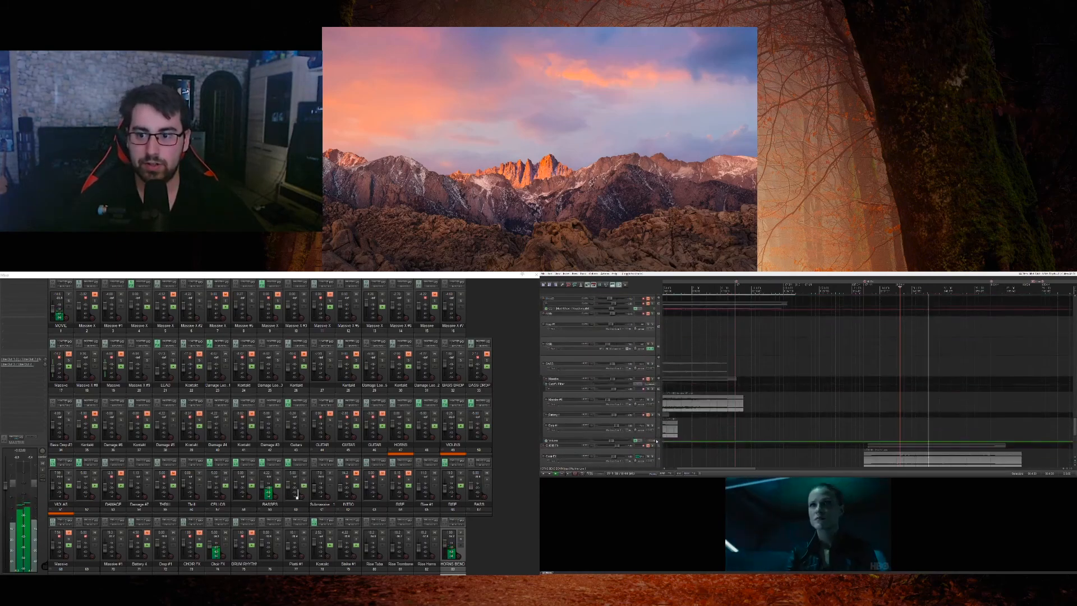
scroll(657, 442, "down", 3)
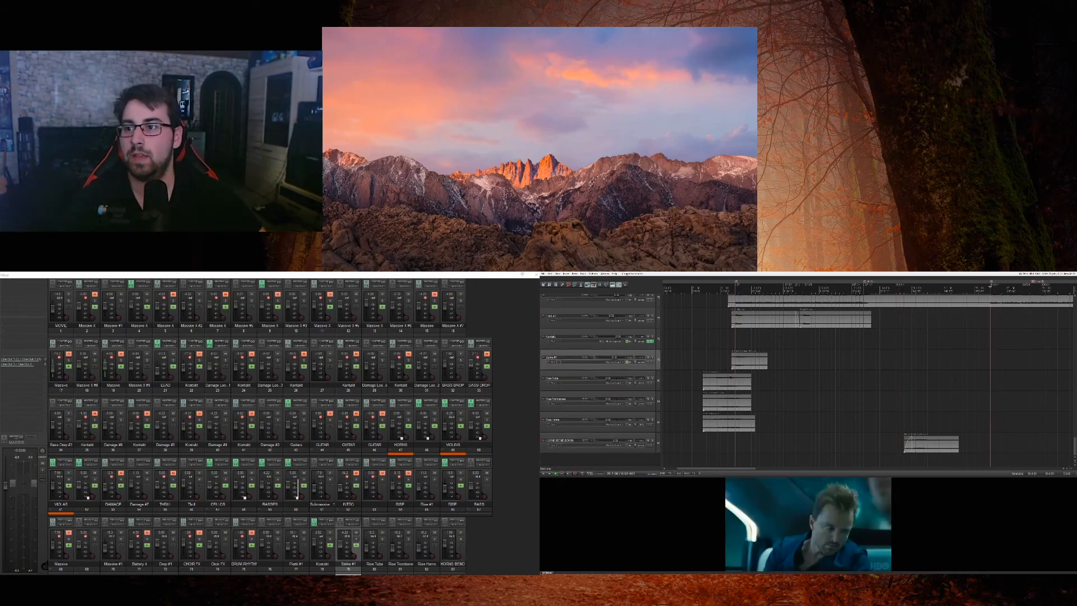
Step: Play the score into the car scene, stop playback and place the edit cursor at the marker where that scene starts
key("space")
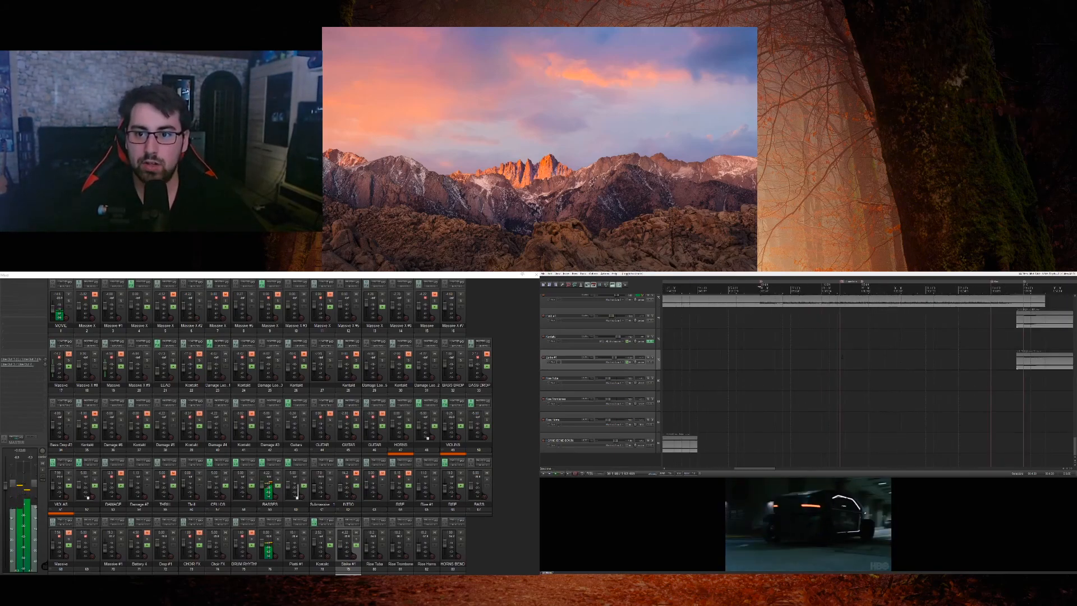
key("space")
key("]")
scroll(657, 385, "up", 2)
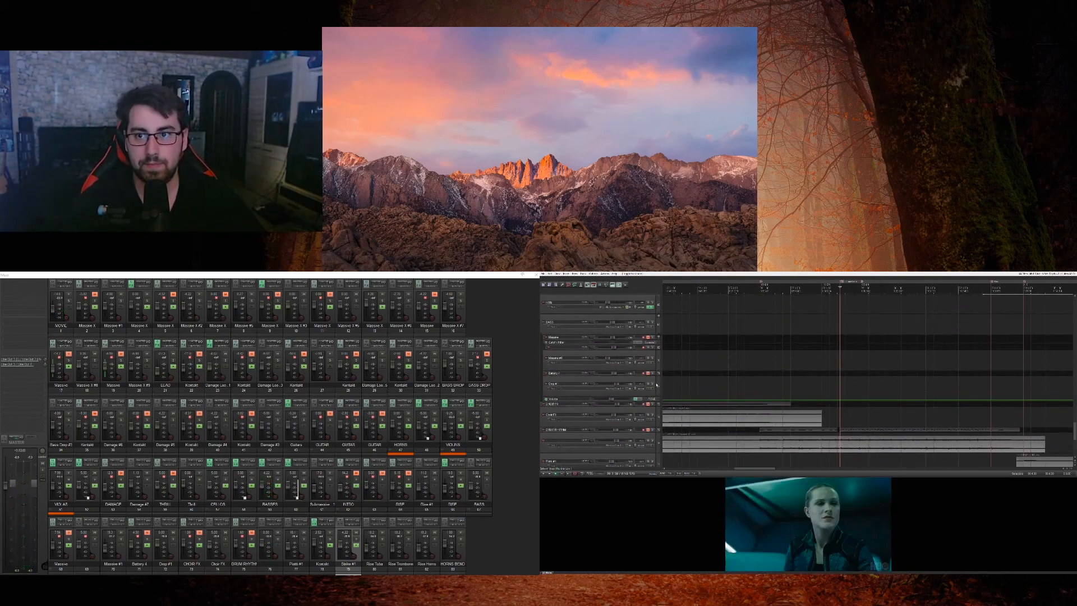
Step: Play the score against the movie from the marker through the tunnel drive while looking over the active tracks, and stop playback
key("space")
scroll(656, 385, "down", 5)
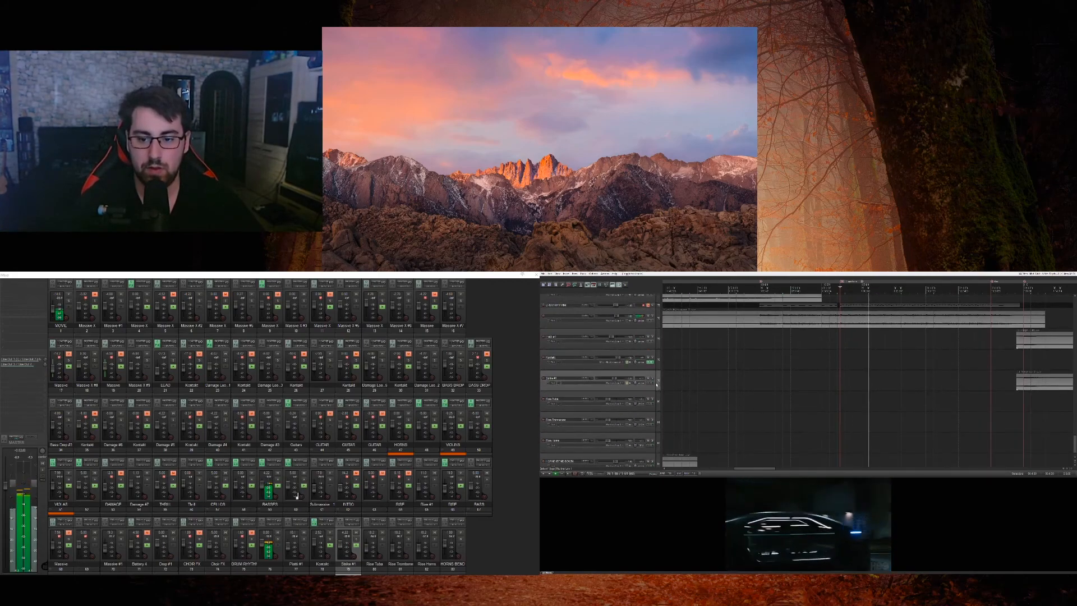
scroll(657, 385, "up", 3)
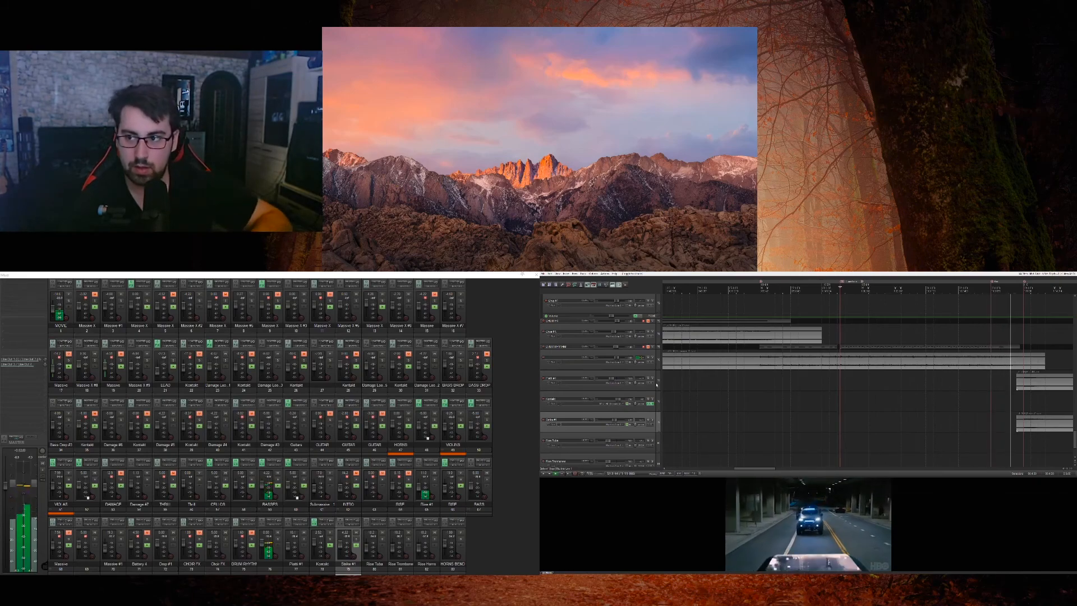
key("space")
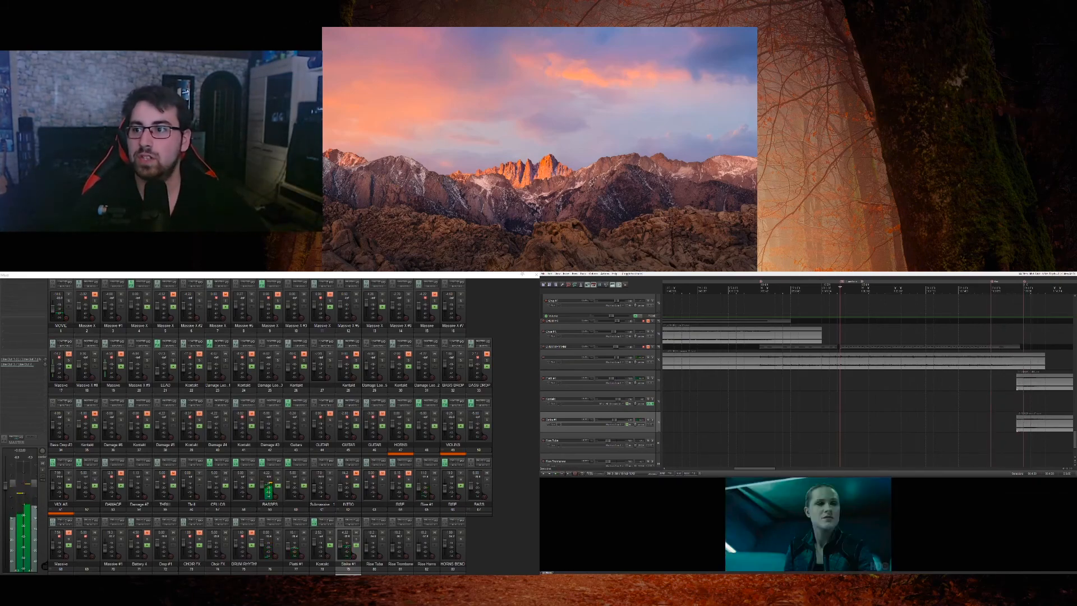
Step: Place the edit cursor at the tunnel-drive marker, solo the Rise #1 track and play it against the movie
left_click(991, 304)
scroll(660, 365, "up", 10)
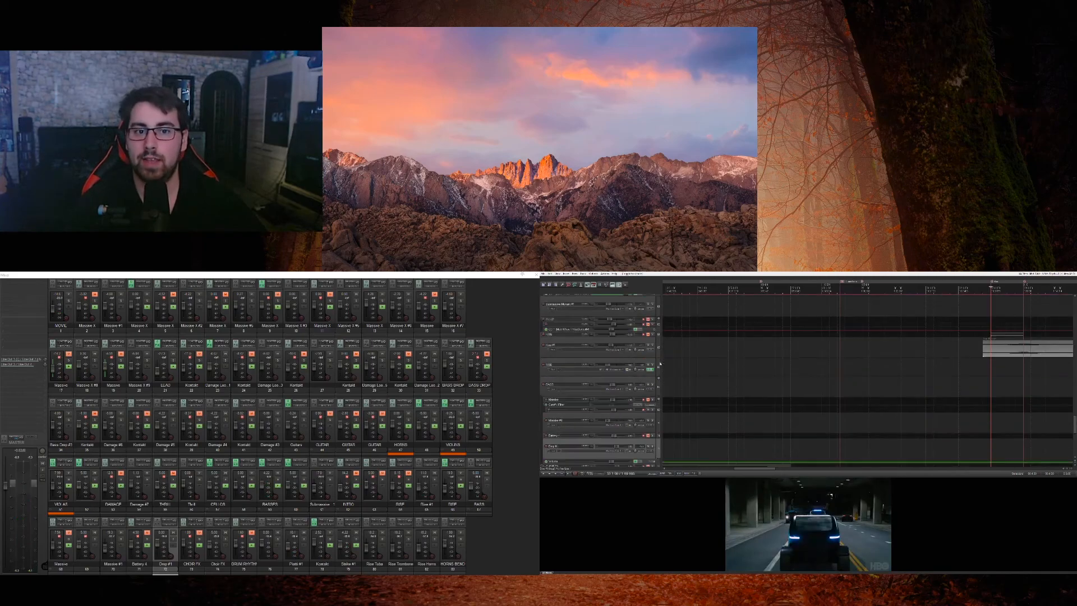
scroll(660, 365, "up", 15)
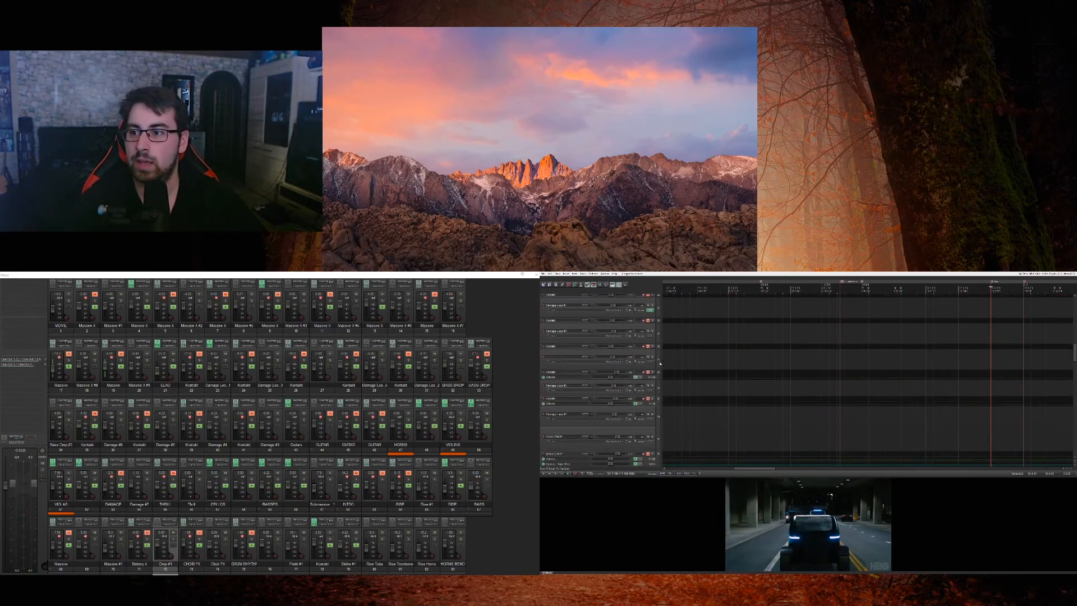
scroll(660, 363, "down", 20)
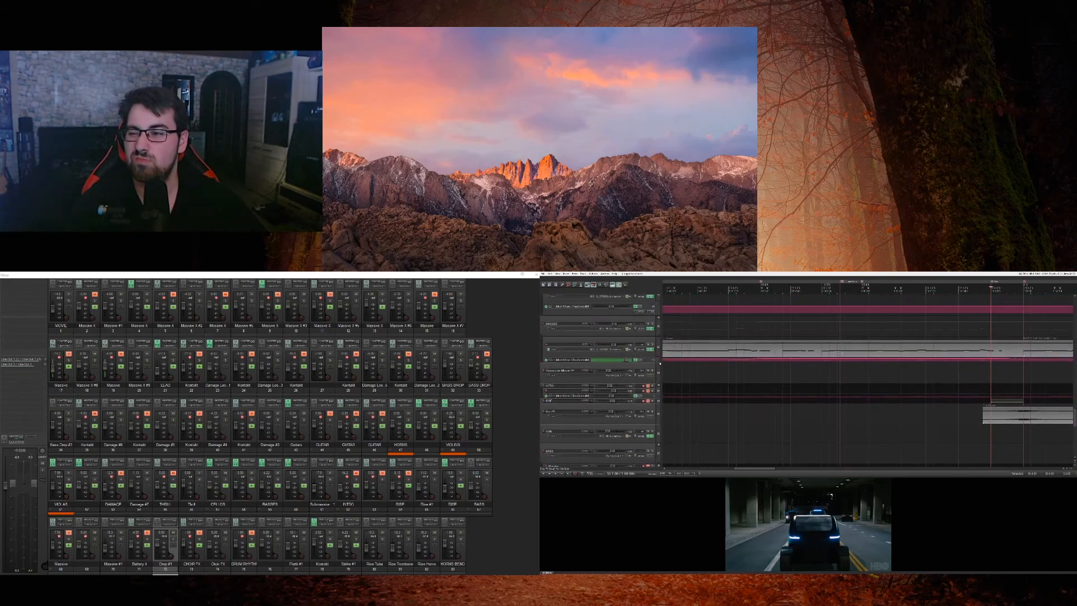
left_click(658, 419)
left_click(652, 411)
key("space")
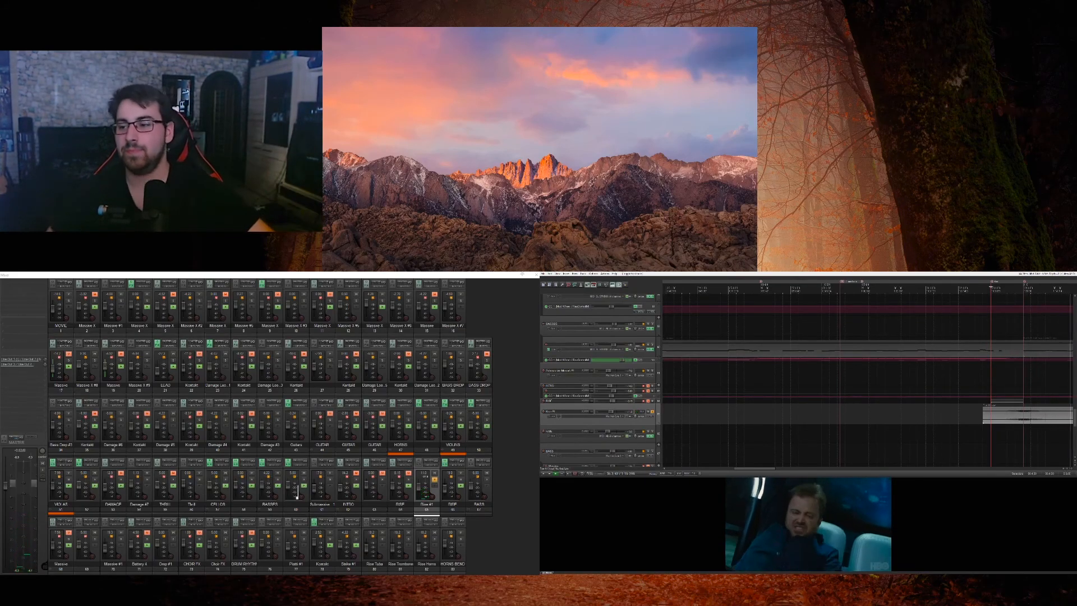
Step: Stop playback, enlarge the track just above Rise #1 and load the unloaded instrument plug-in in its effects chain
left_click(567, 432)
scroll(868, 404, "up", 5)
left_click(655, 409)
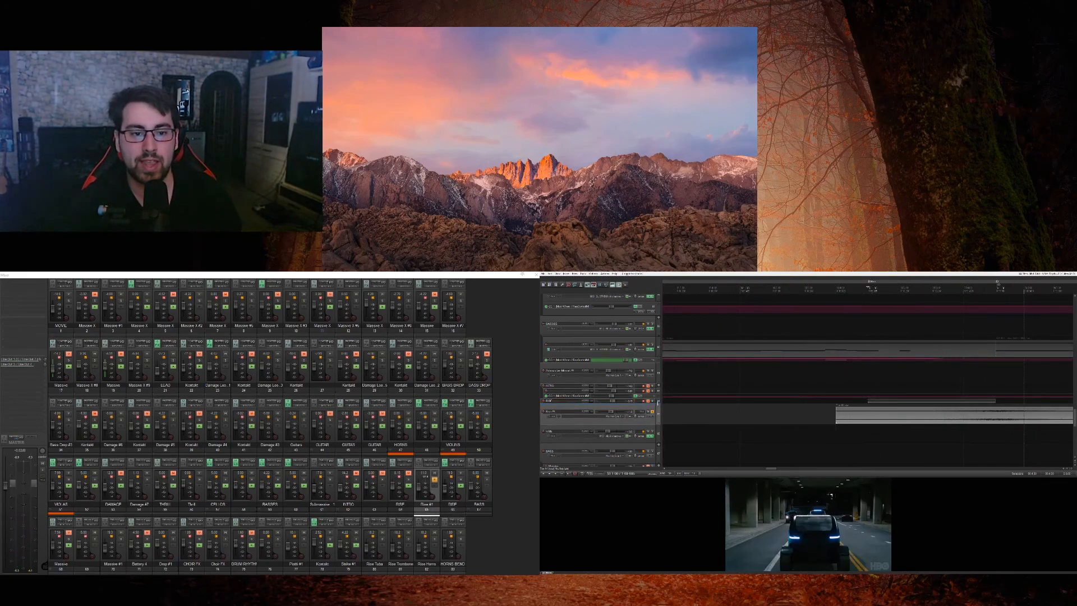
left_click_drag(658, 404, 651, 419)
left_click(648, 407)
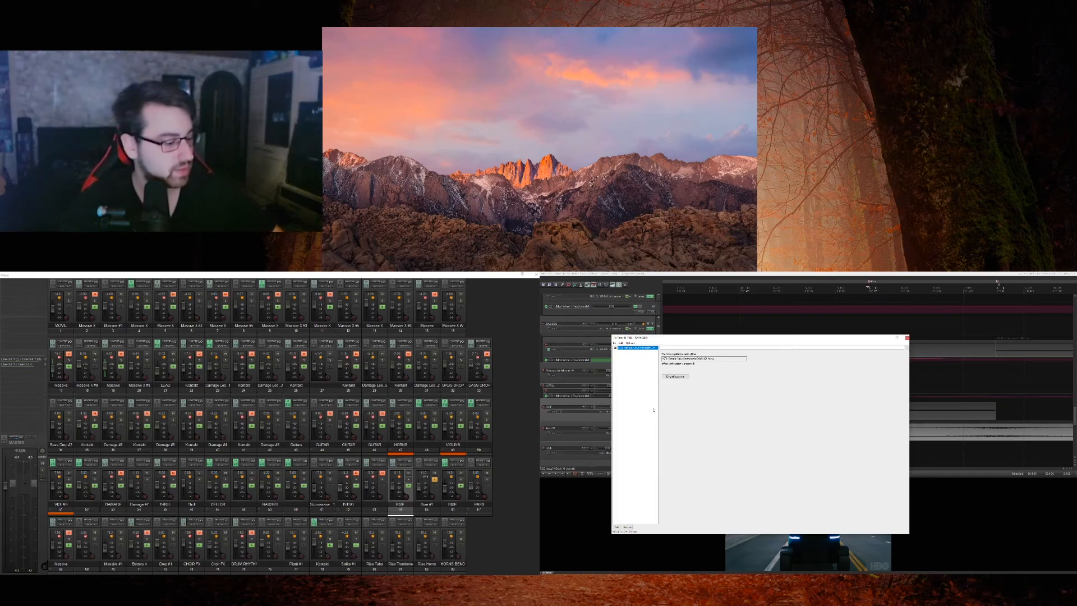
left_click(675, 377)
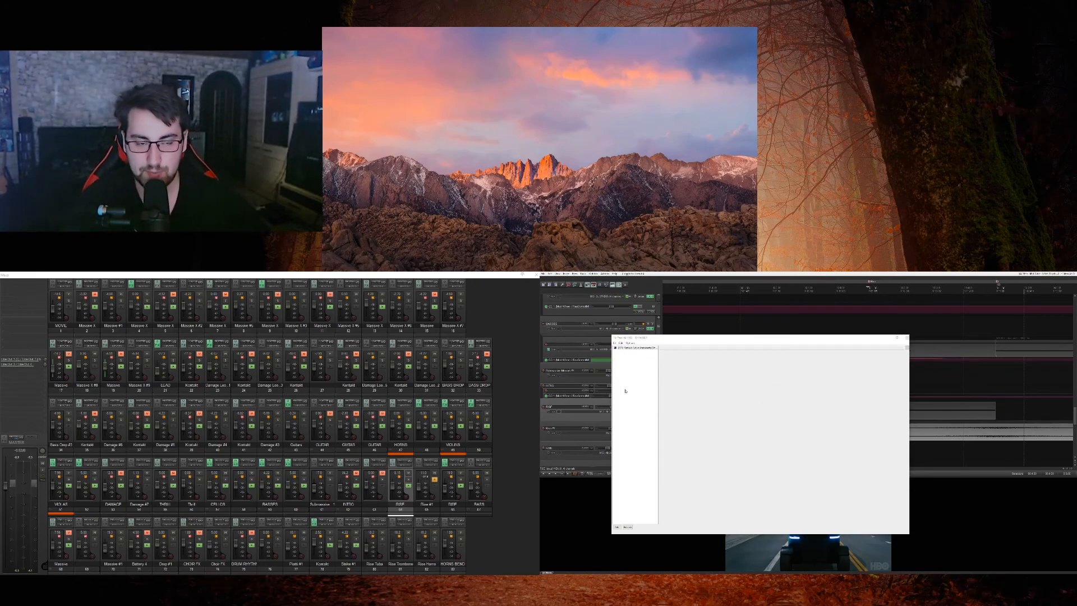
left_click(651, 408)
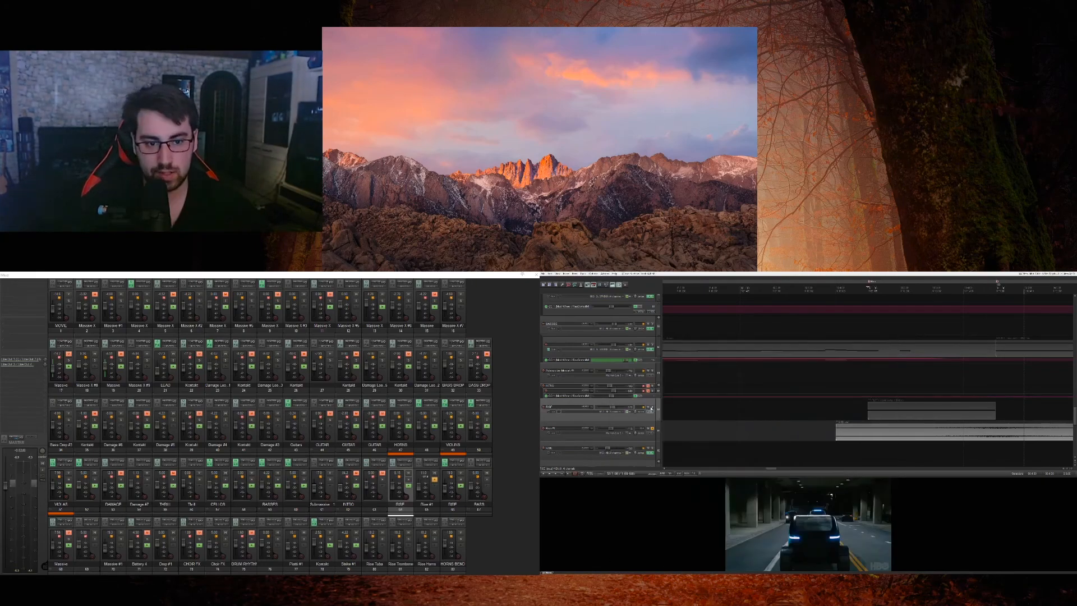
Step: Solo that track in place of Rise #1, inspect its Rise & Hit instrument in an enlarged Kontakt window and close it
left_click(653, 408)
left_click(653, 429)
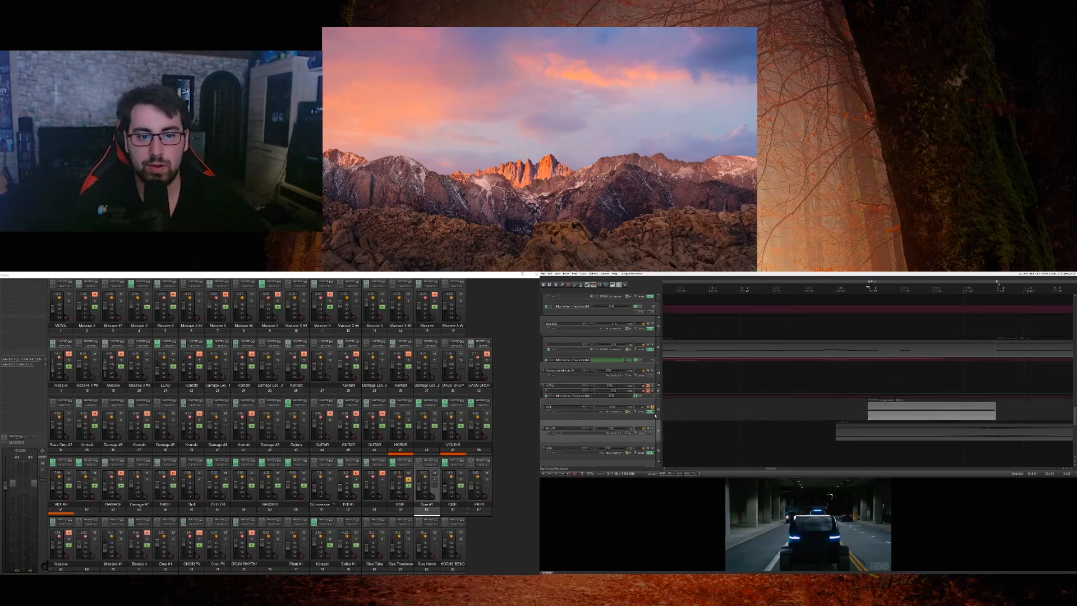
left_click(652, 411)
left_click_drag(686, 338, 526, 107)
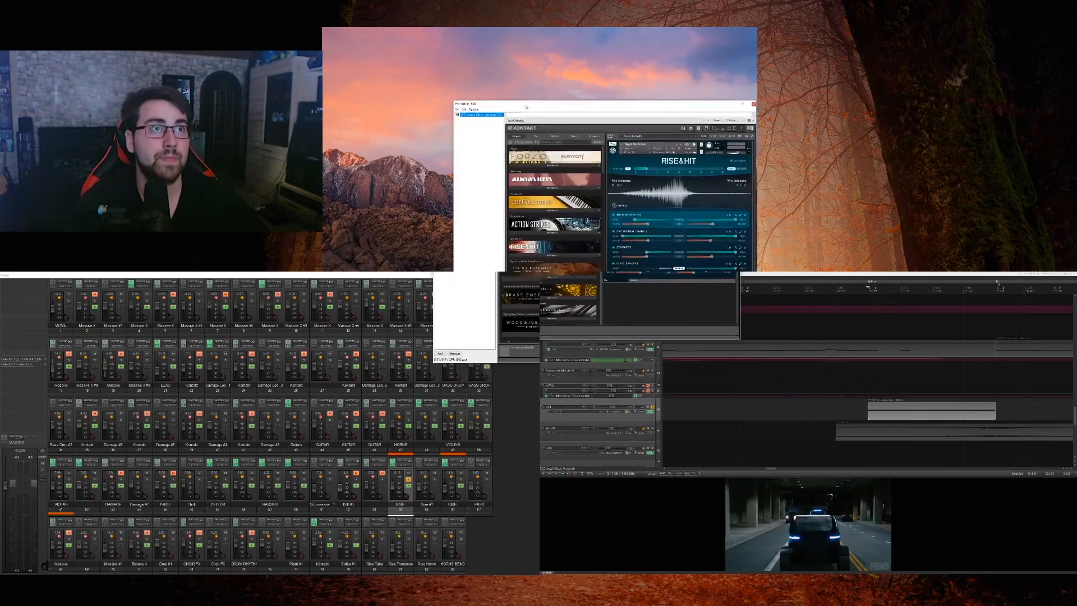
double_click(527, 107)
key("space")
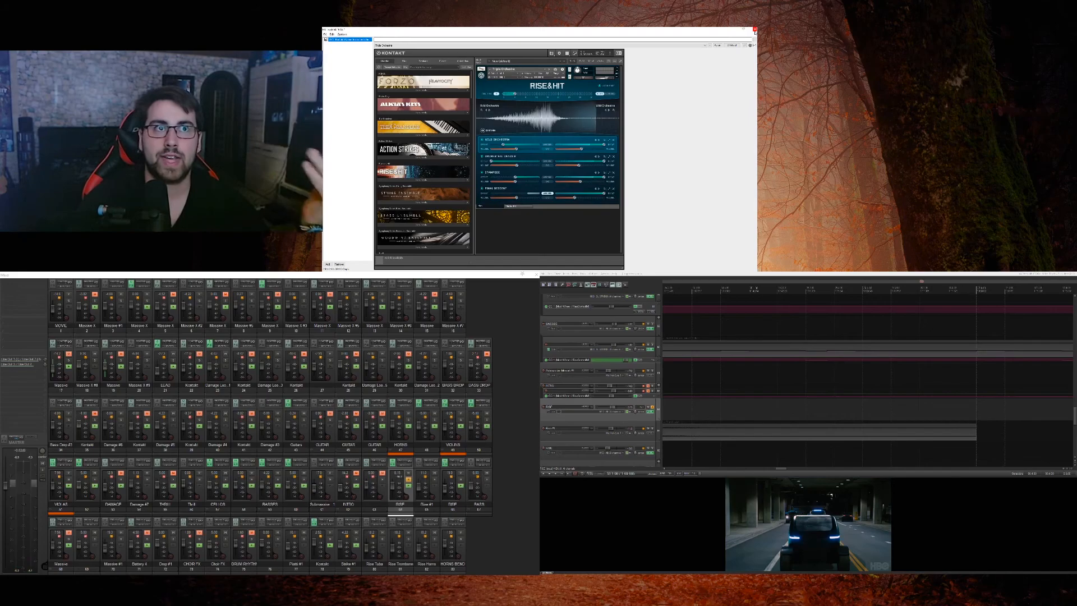
left_click(755, 30)
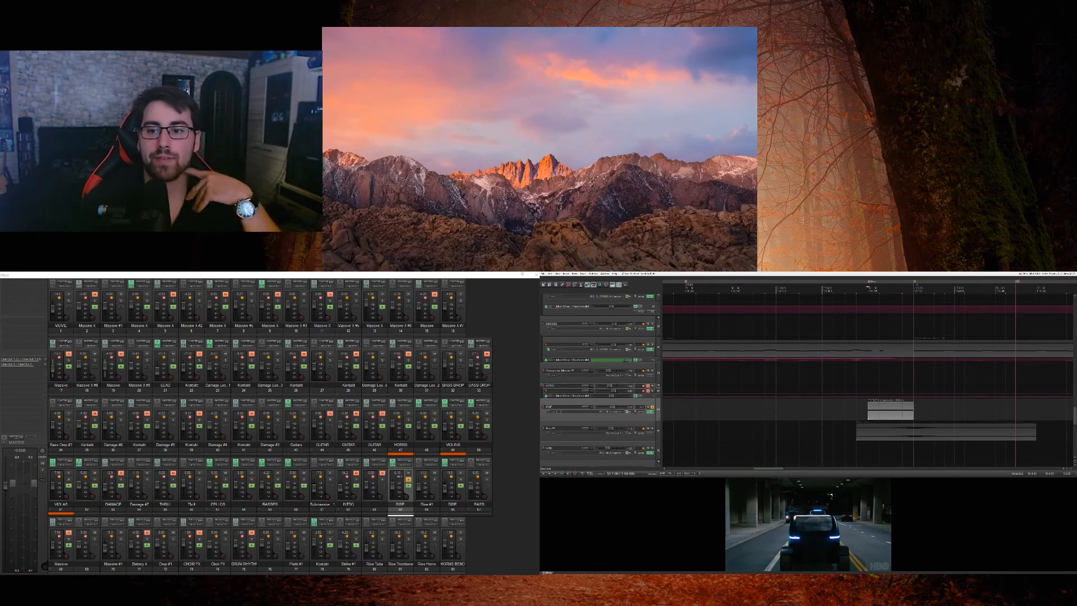
Step: Play the soloed Rise & Hit track against the movie from the tunnel marker, unsolo it and stop playback
left_click(563, 386)
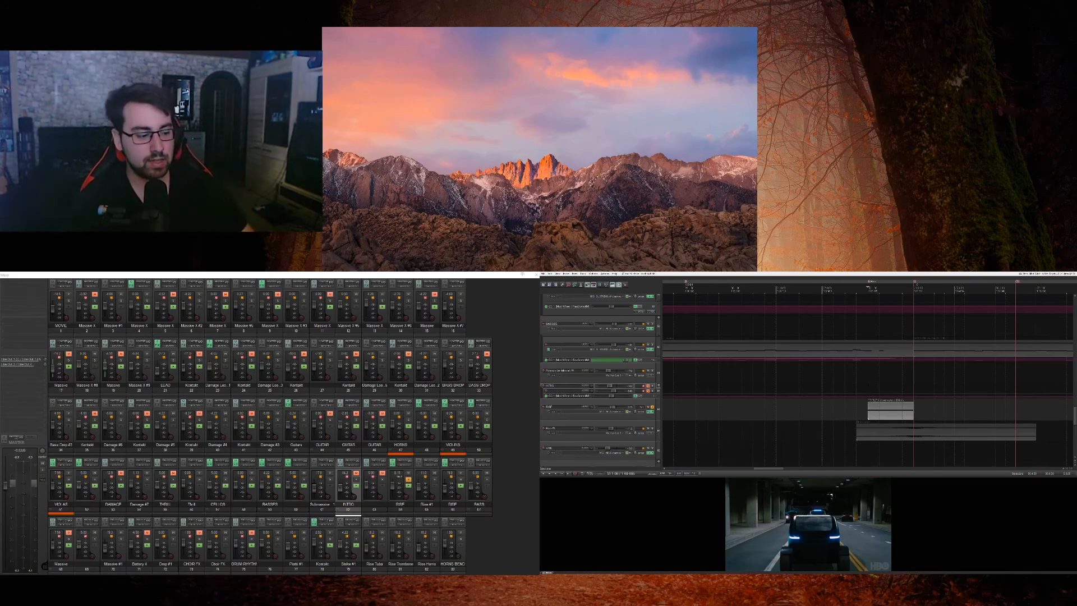
key("space")
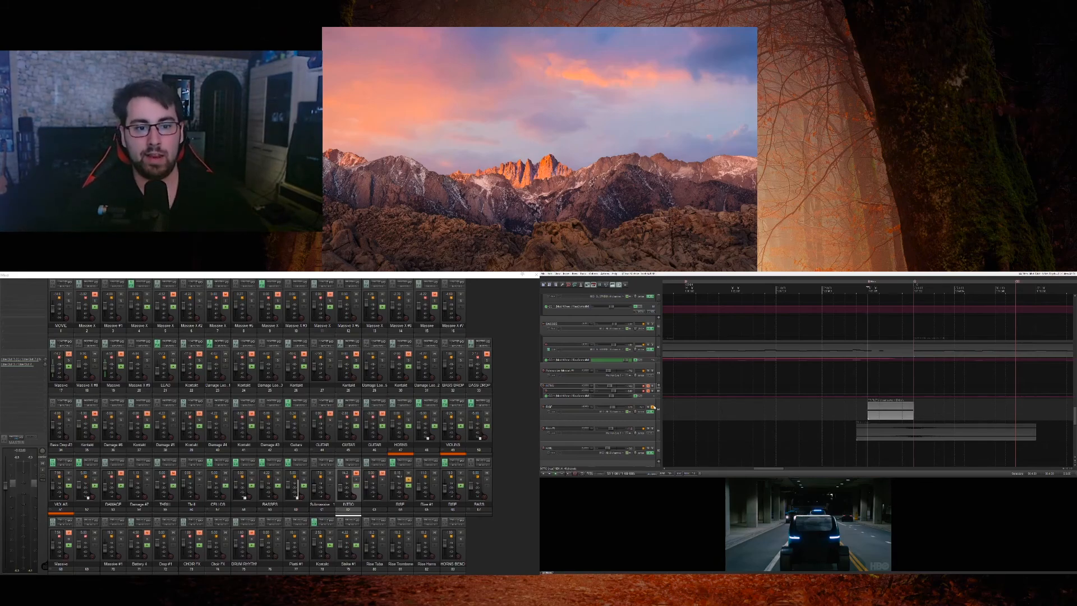
key("space")
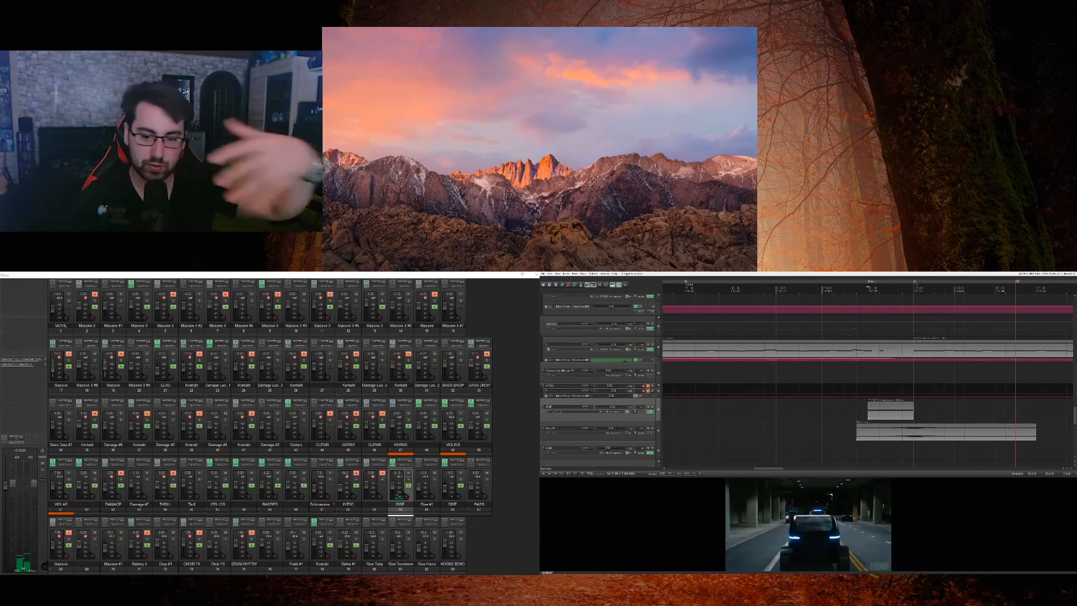
Step: Play the full score from inside the Rise & Hit item, then mute that track and play the passage without it
left_click(901, 387)
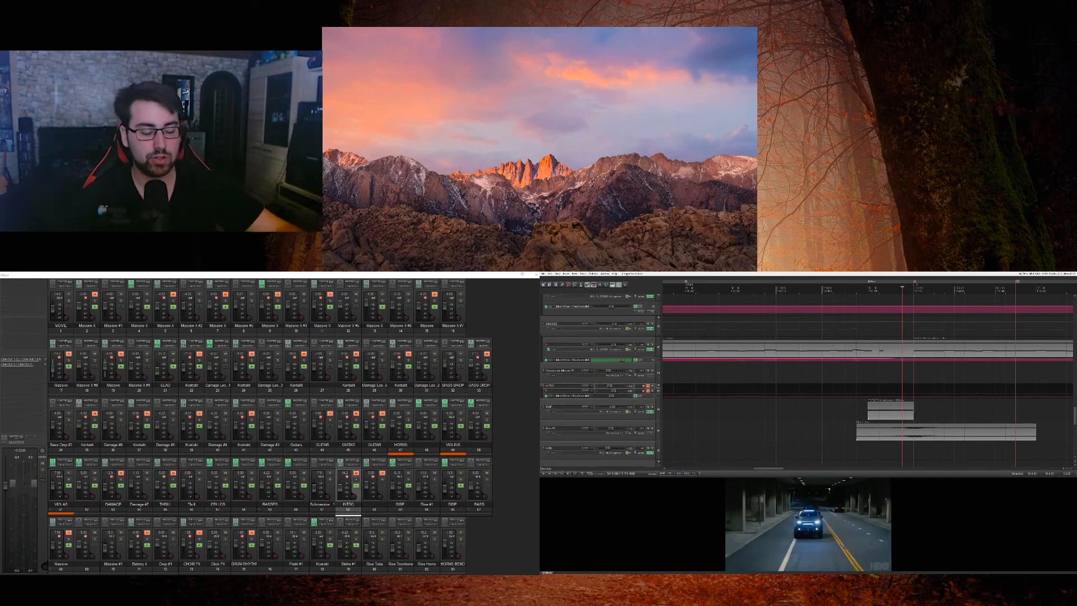
key("space")
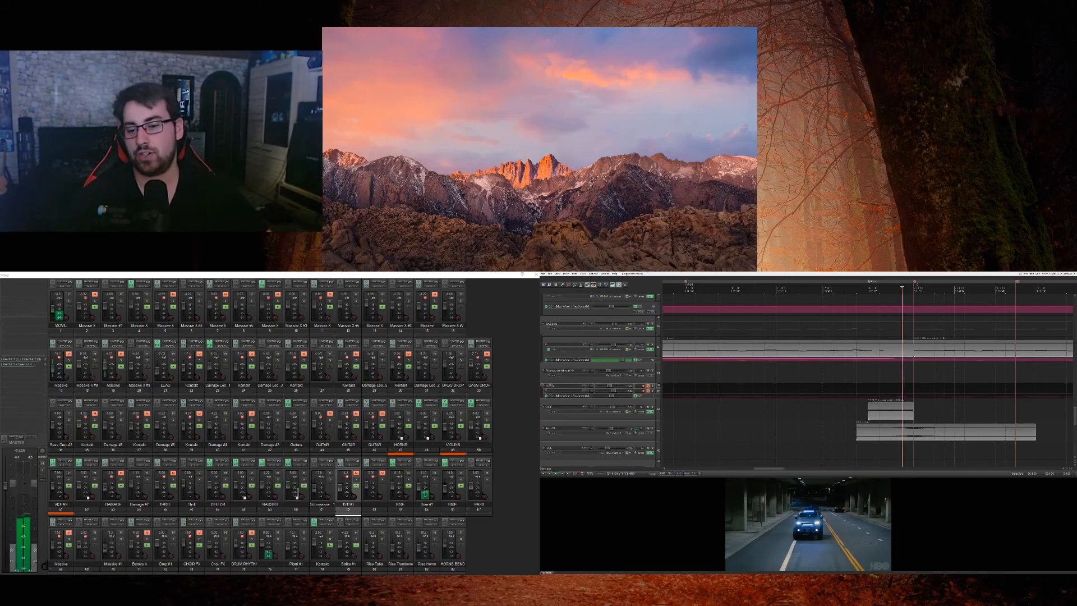
left_click(653, 410)
key("space")
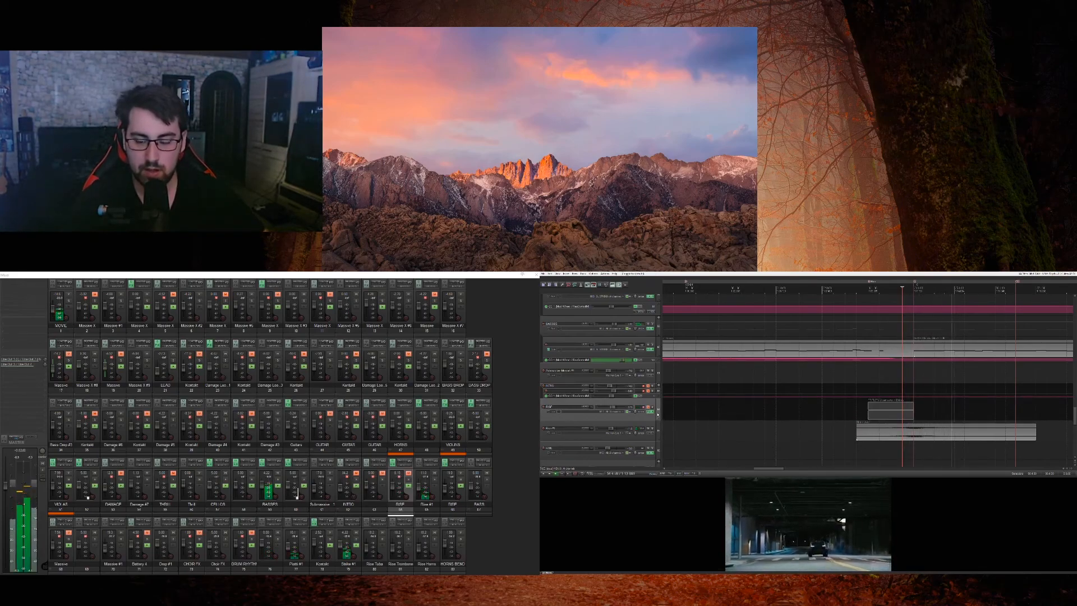
Step: Play the score into the overhead city shot while looking over the tracks, and stop at the HORNS section
scroll(658, 414, "down", 5)
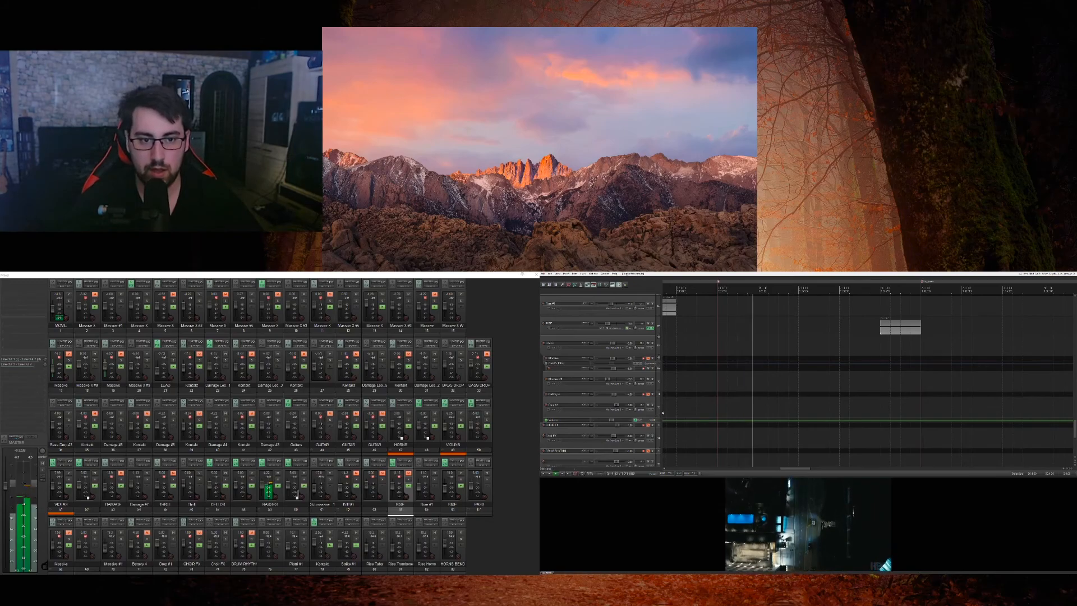
scroll(663, 413, "up", 10)
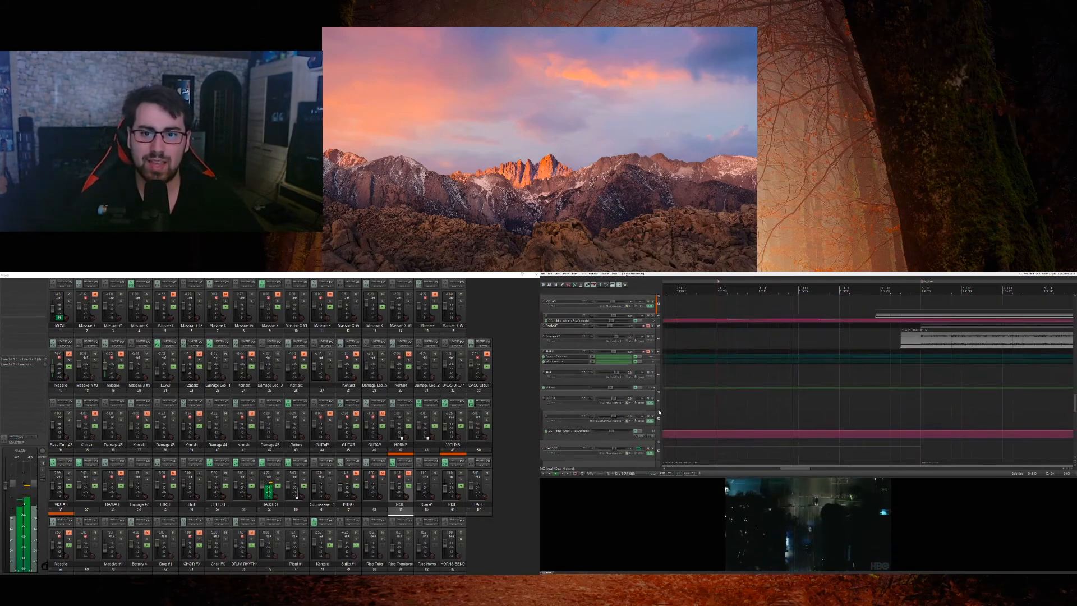
scroll(660, 415, "up", 10)
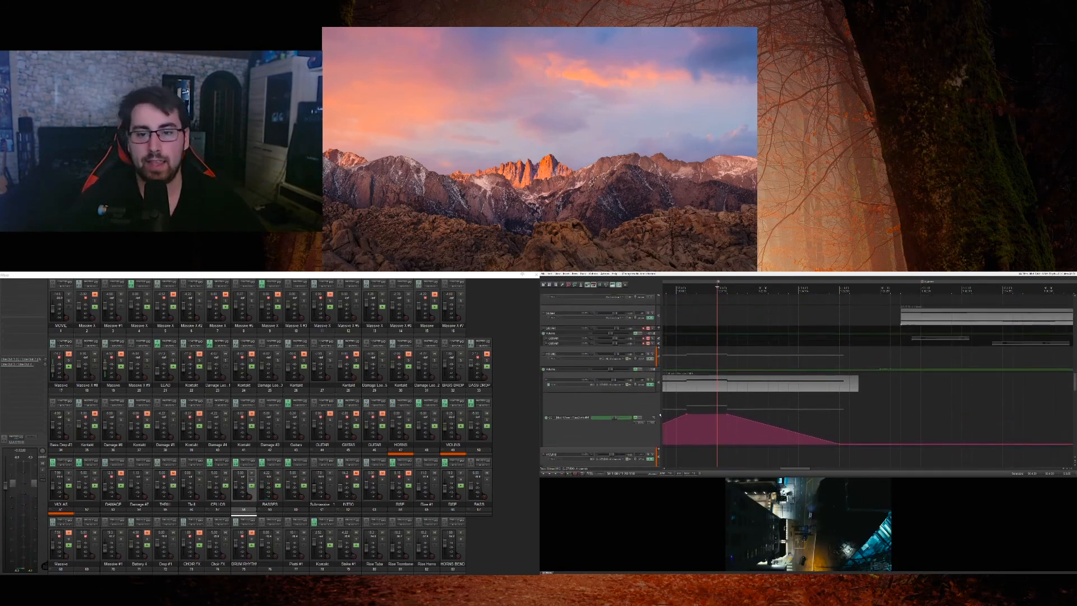
Step: Solo the HORNS track and play it against the movie from just before its automation rise, then stop
scroll(660, 415, "down", 5)
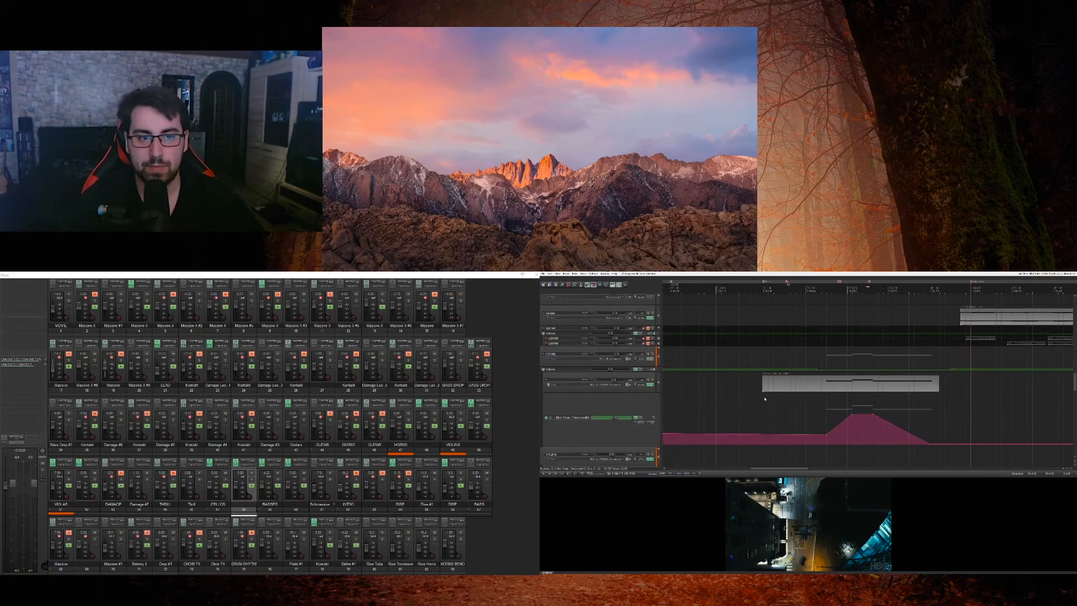
left_click(765, 399)
left_click(652, 360)
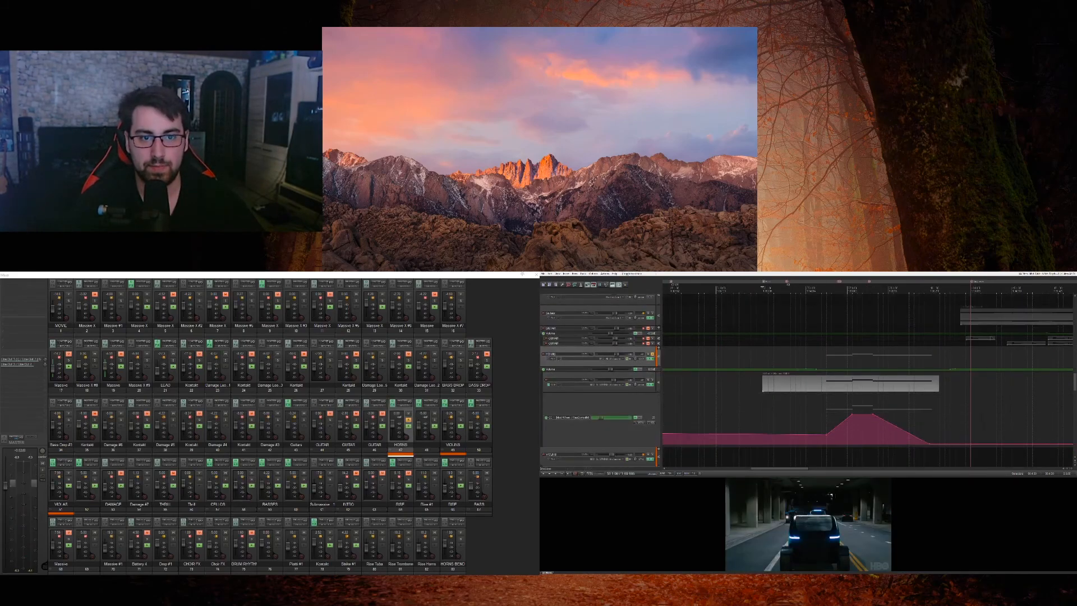
left_click(827, 404)
key("space")
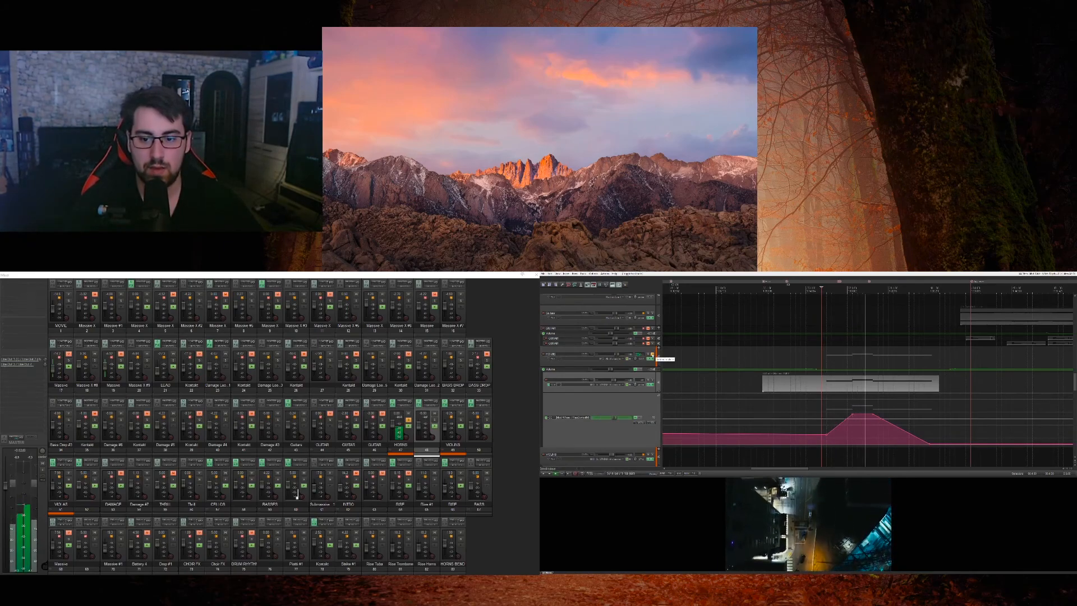
key("space")
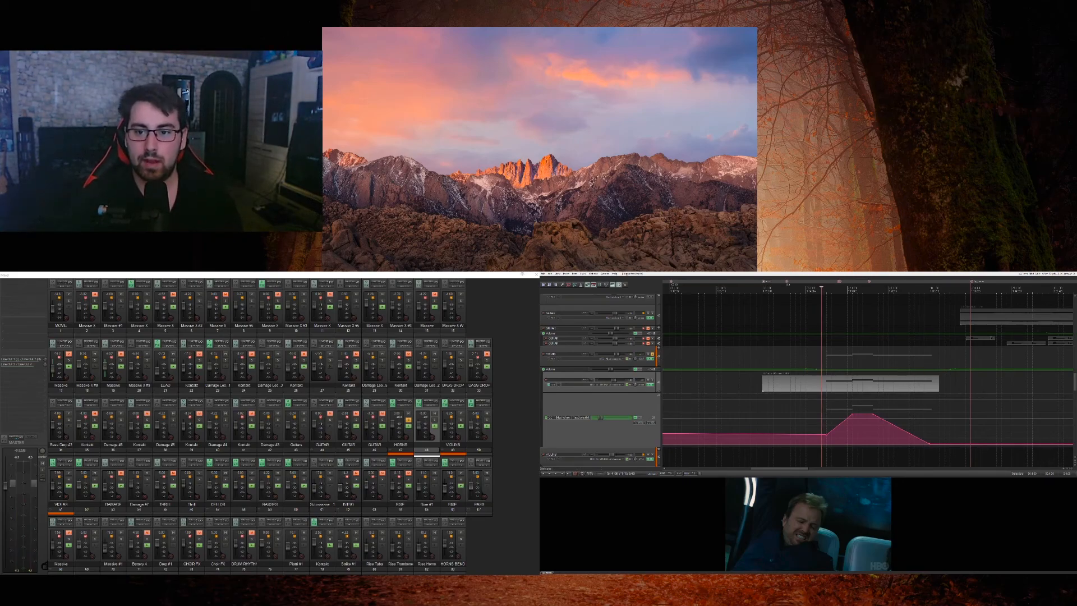
Step: Place the edit cursor where the HORNS automation starts rising, replay the soloed horns from there, and unsolo them
left_click(837, 359)
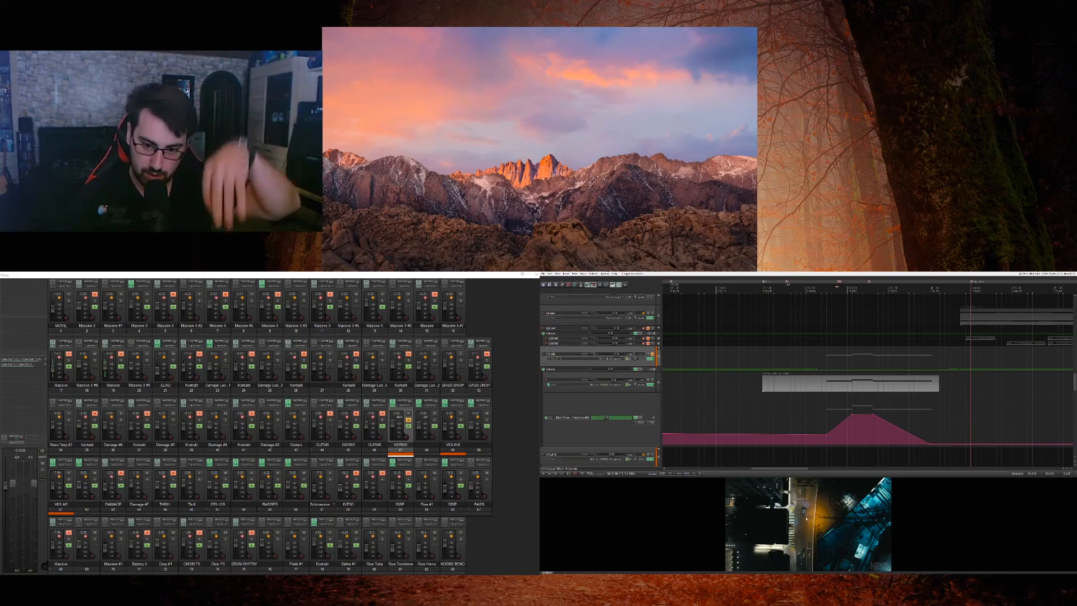
left_click(826, 397)
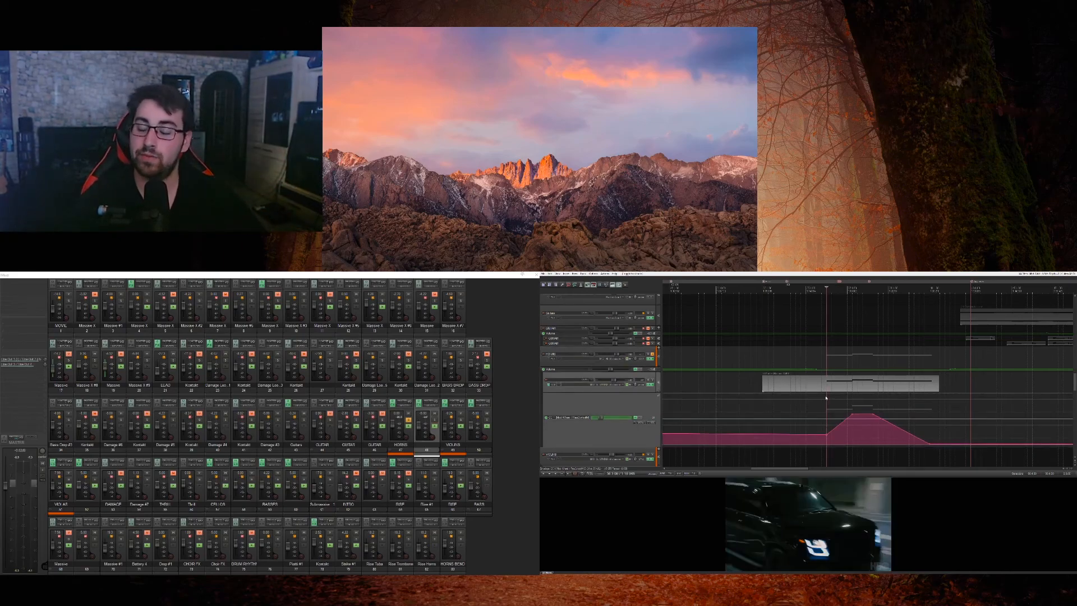
key("space")
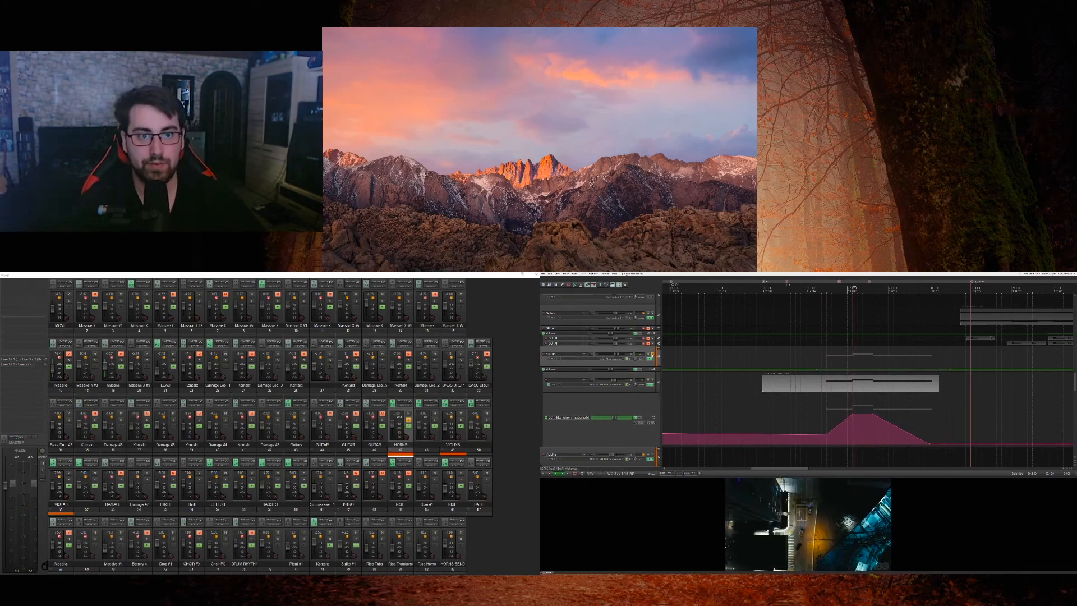
key("space")
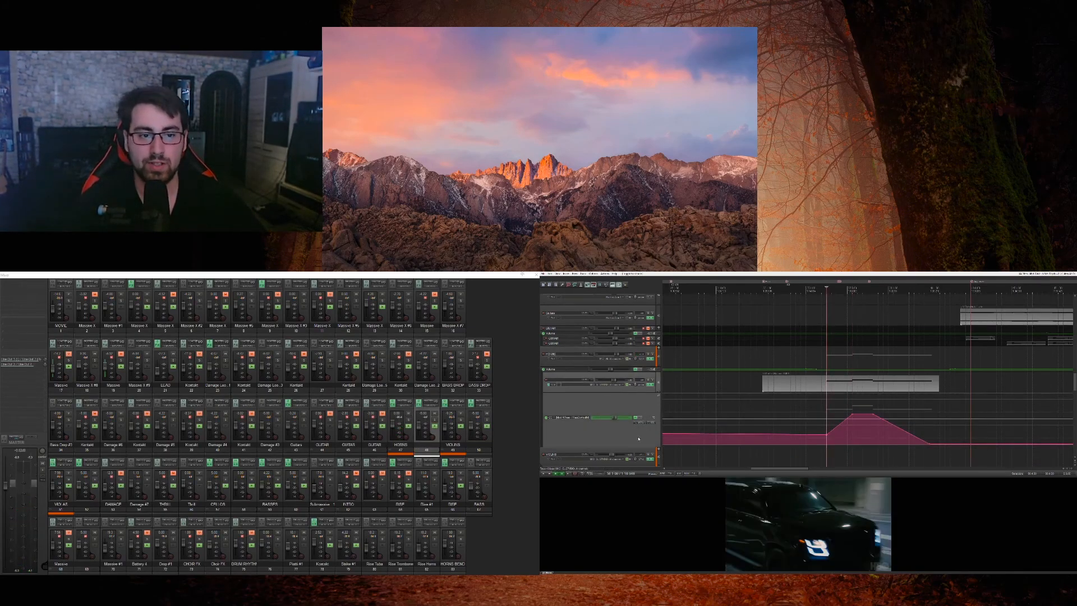
Step: Shrink the horns' automation lane and play the full score against the movie from the start of the automation rise
left_click_drag(639, 447, 638, 397)
key("space")
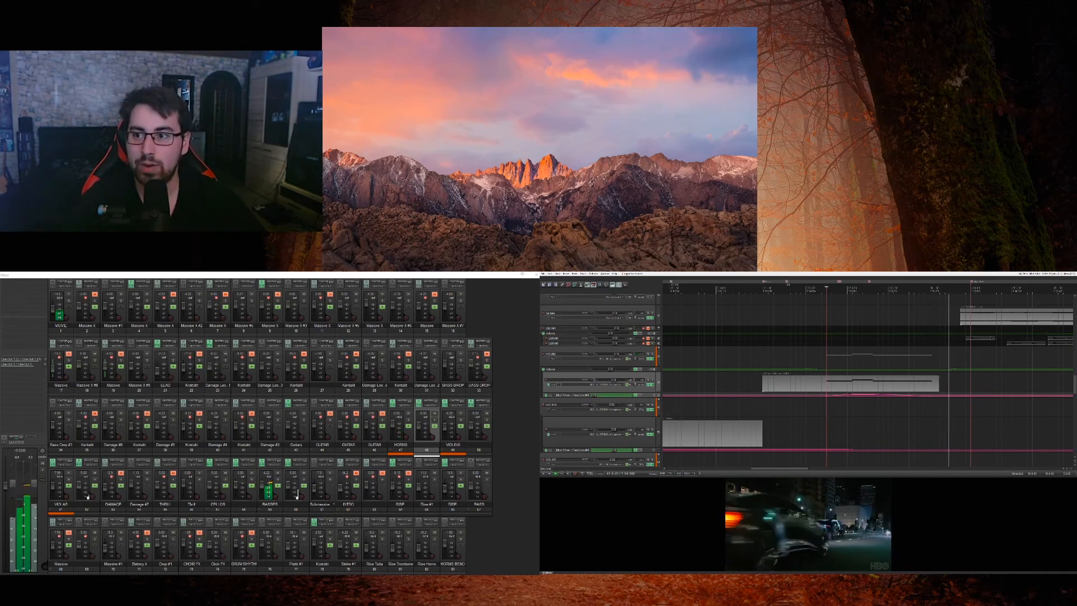
key("space")
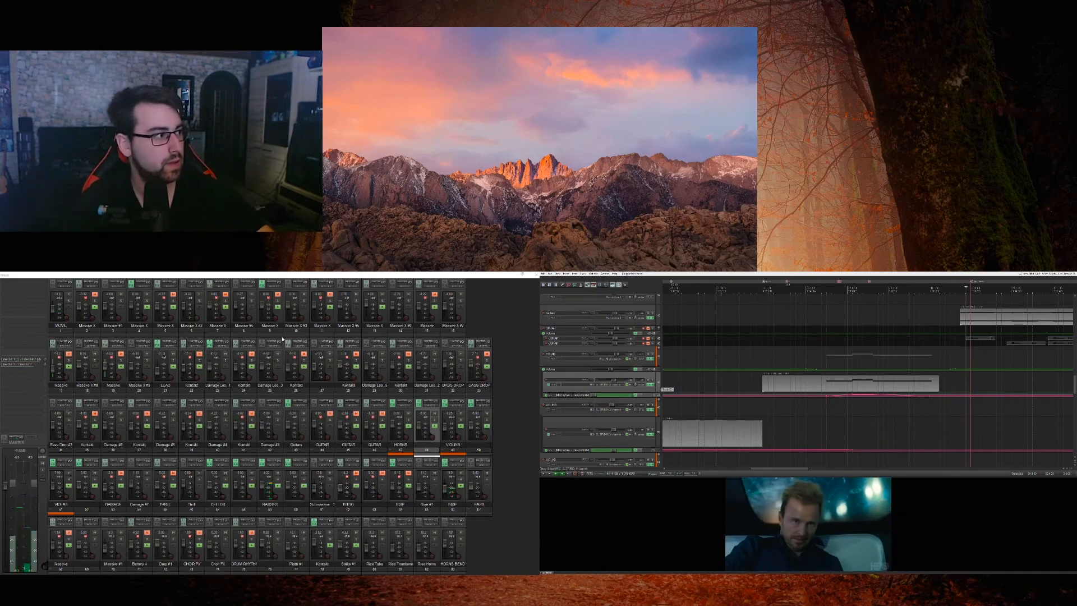
Step: Solo the MOVIE track to hear the car scene, stop playback and place the edit cursor just before the scene's marker
left_click(68, 302)
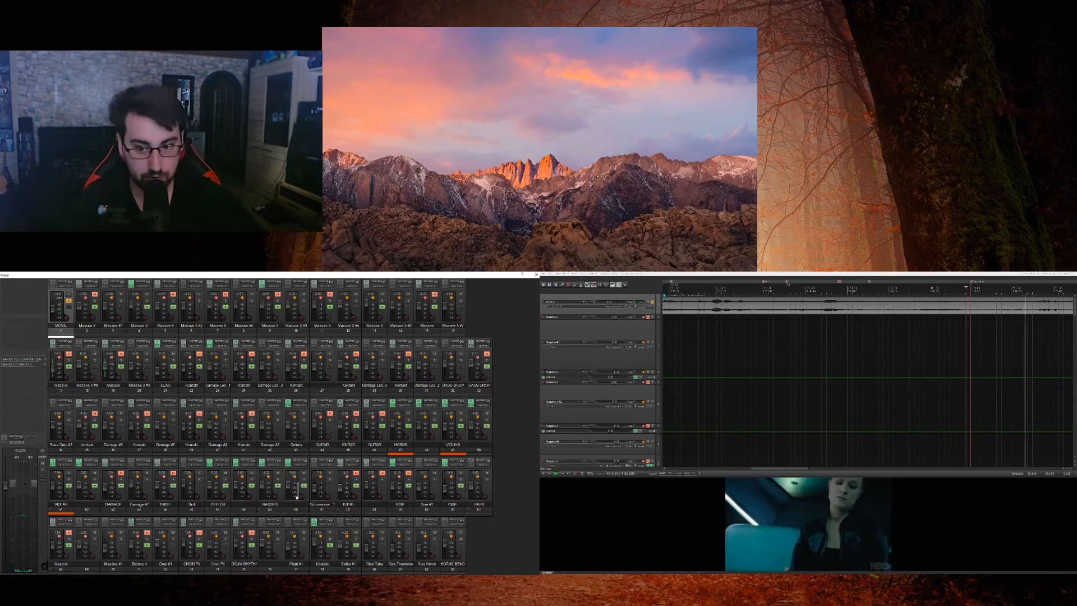
key("space")
left_click(971, 345)
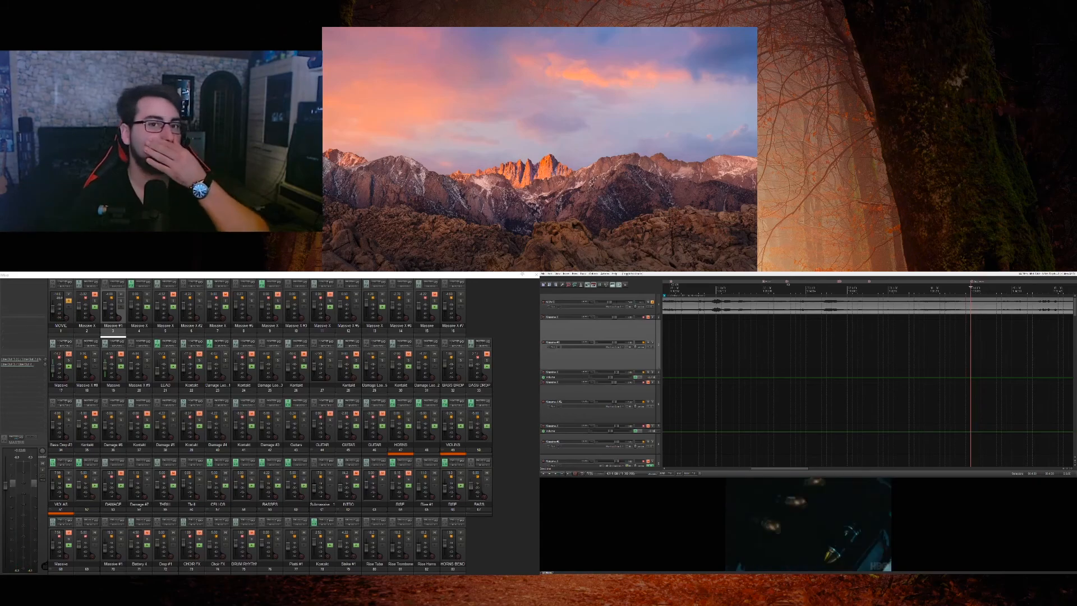
scroll(868, 387, "right", 11)
scroll(868, 387, "left", 7)
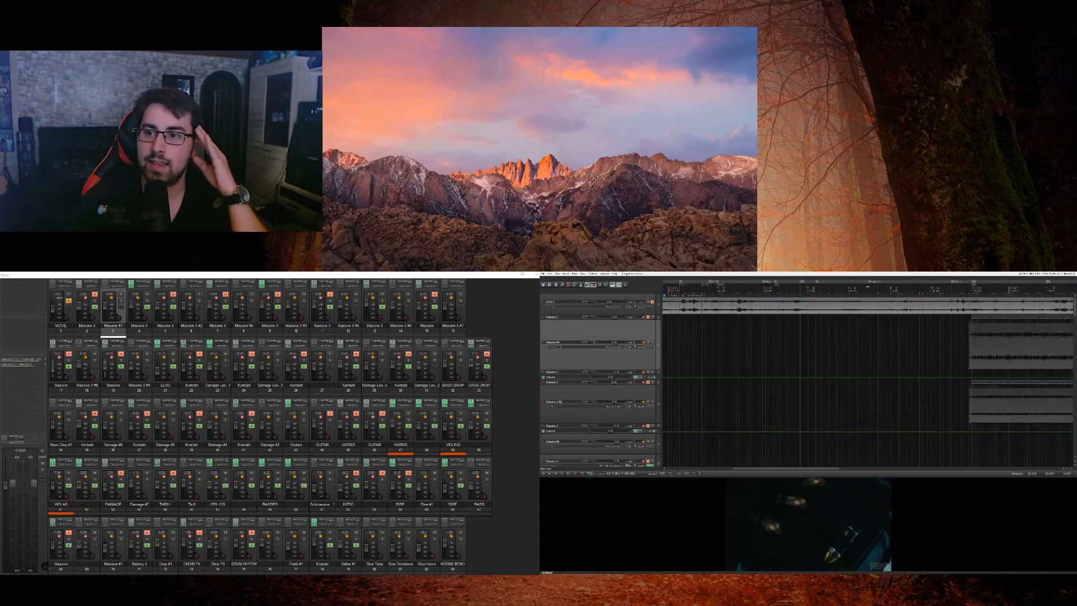
left_click(862, 345)
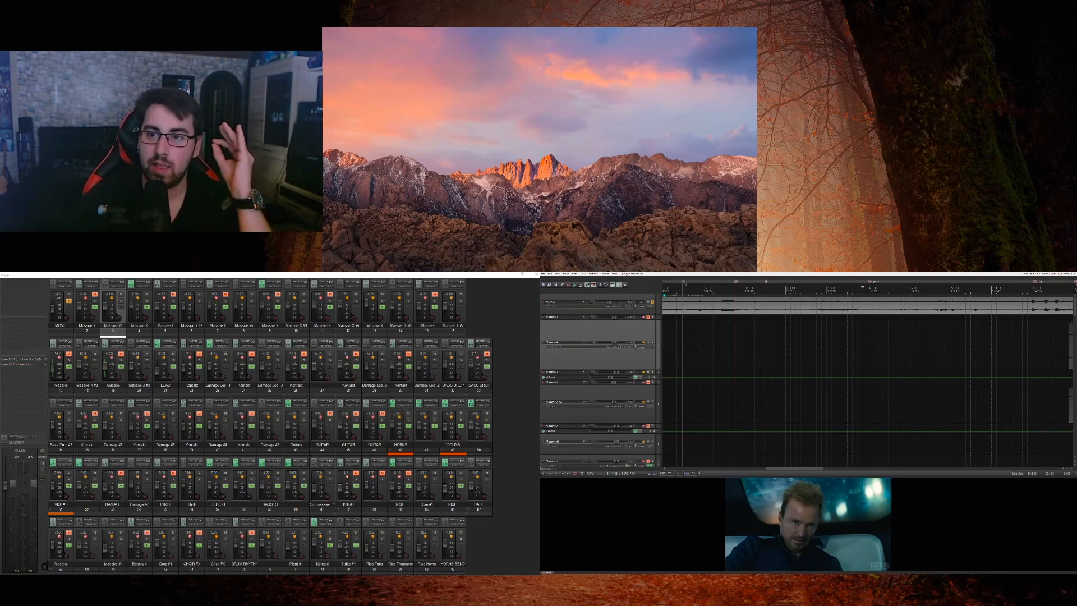
Step: Play the soloed MOVIE track from just before the car scene's marker, then unsolo it and play the full score there
left_click(847, 345)
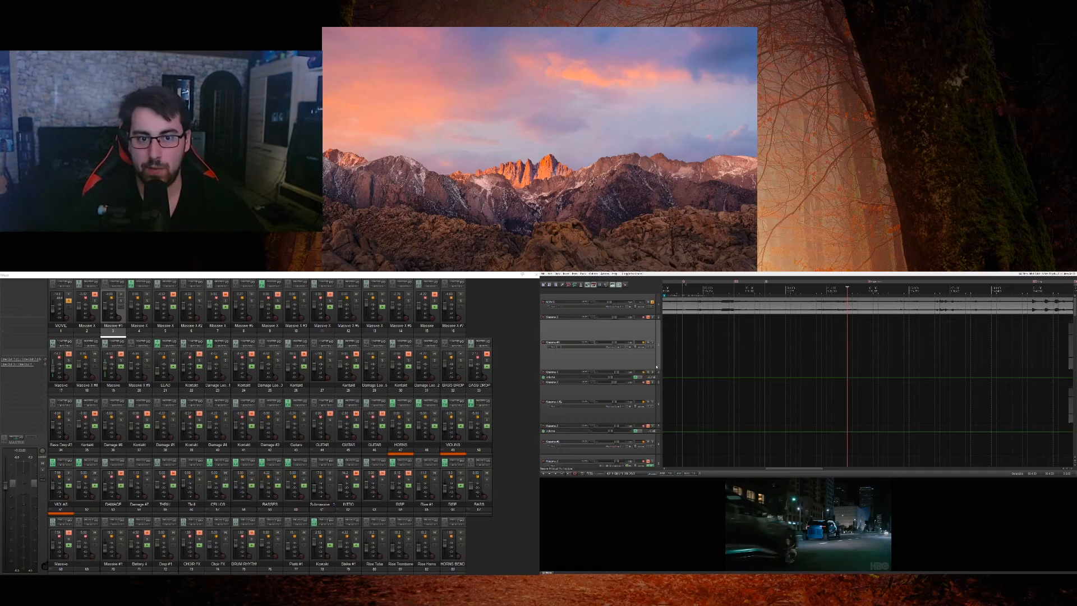
key("space")
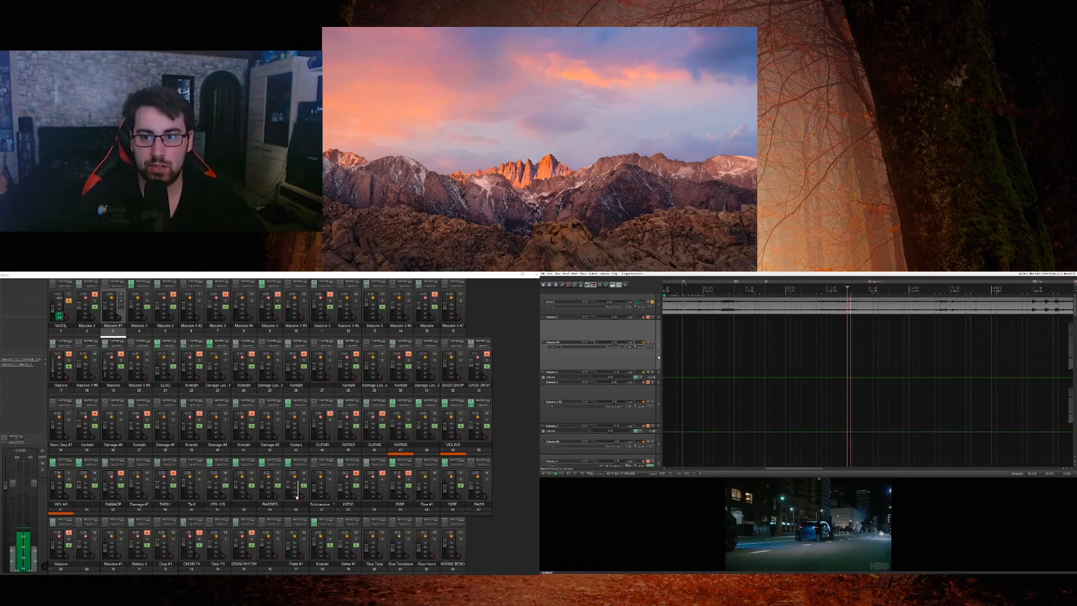
key("space")
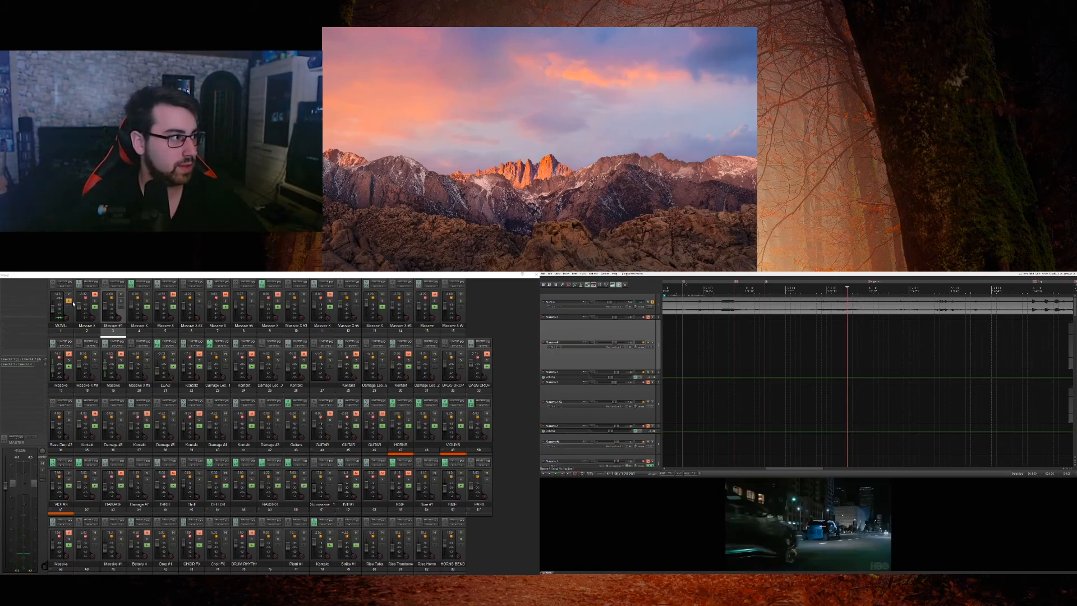
left_click(70, 305)
key("space")
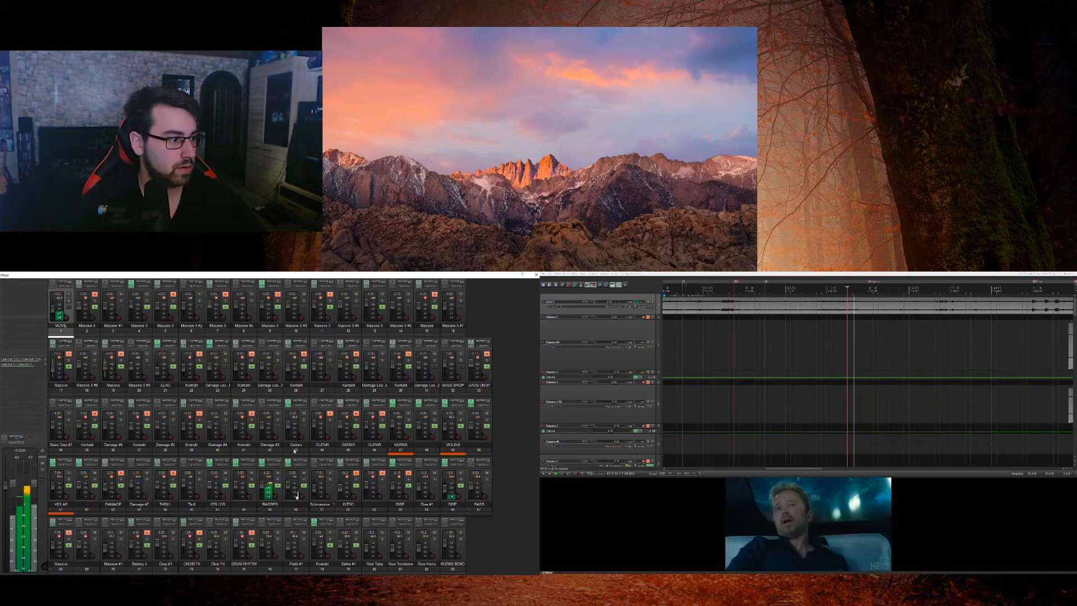
Step: Solo the riser track during playback, replay it from the edit cursor against the movie, and stop
left_click(461, 479)
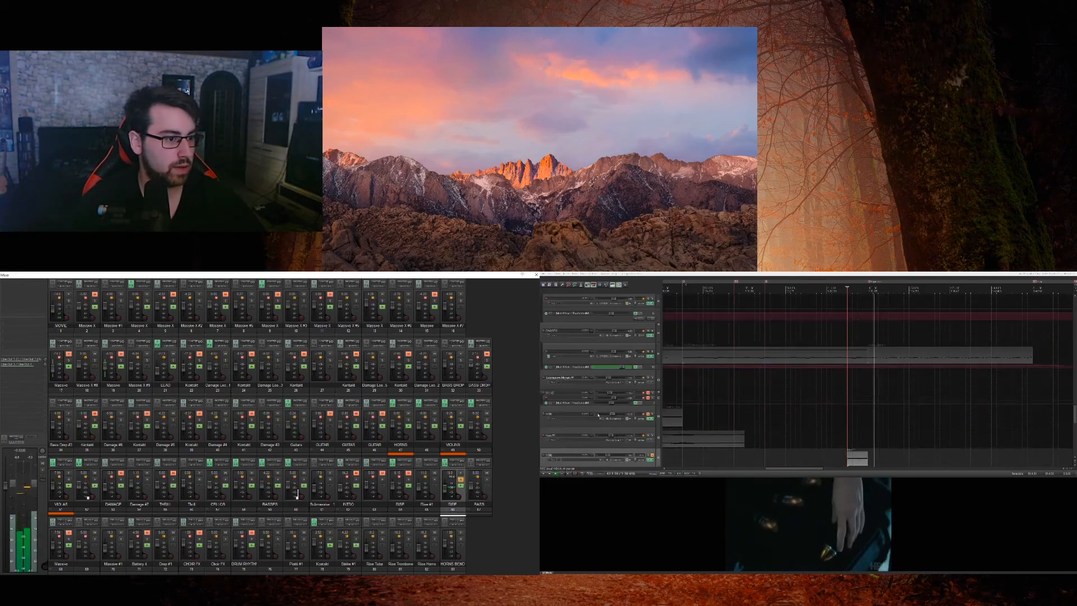
key("space")
key("space")
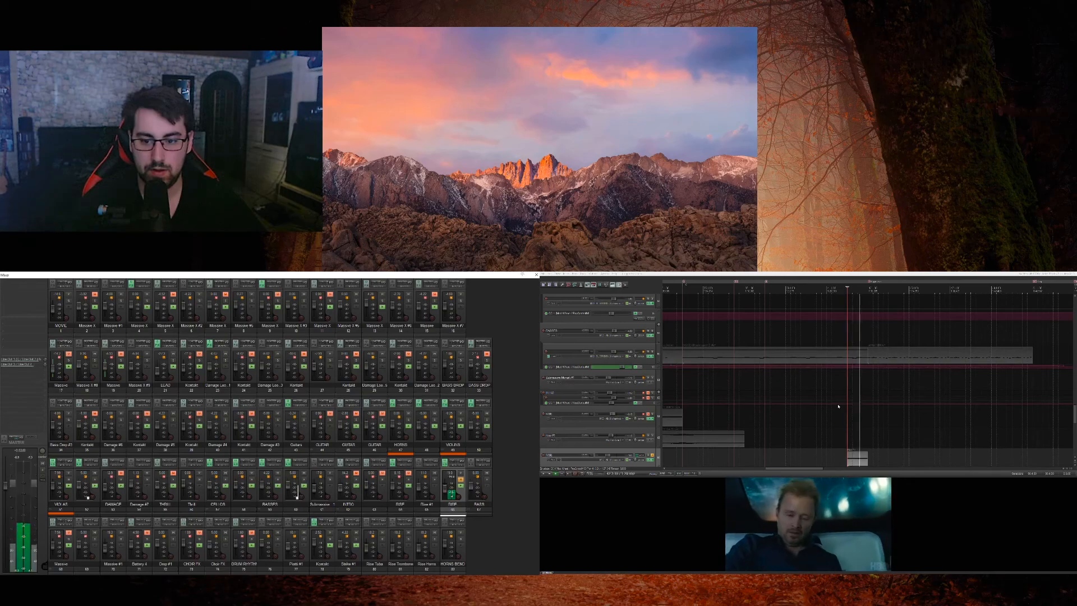
key("space")
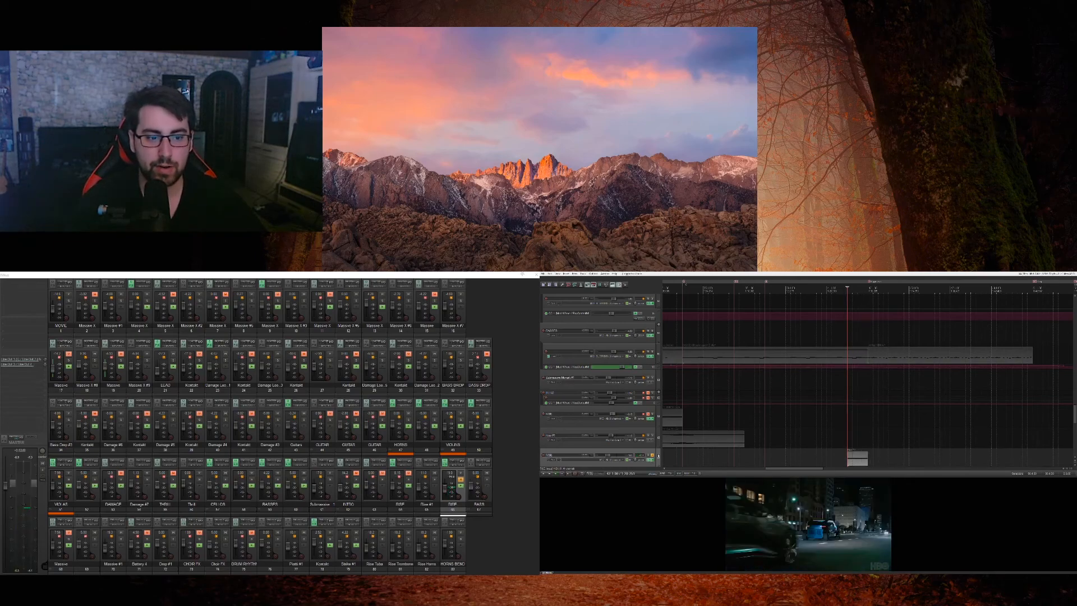
Step: Open the riser track's Kontakt instrument with RISE&HIT and move its window onto the upper monitor
left_click(652, 456)
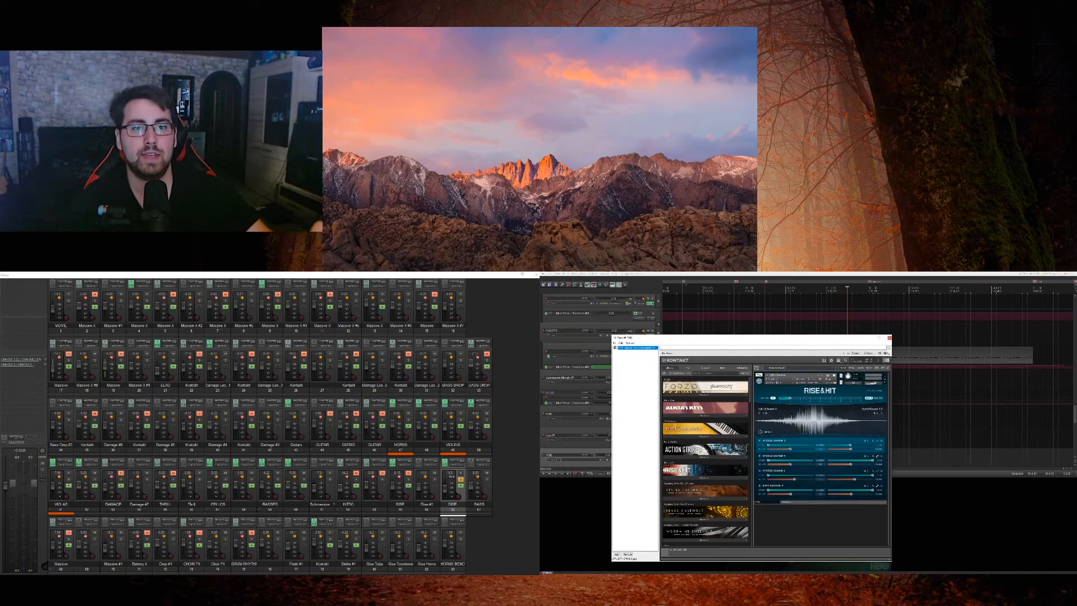
left_click_drag(709, 340, 420, 31)
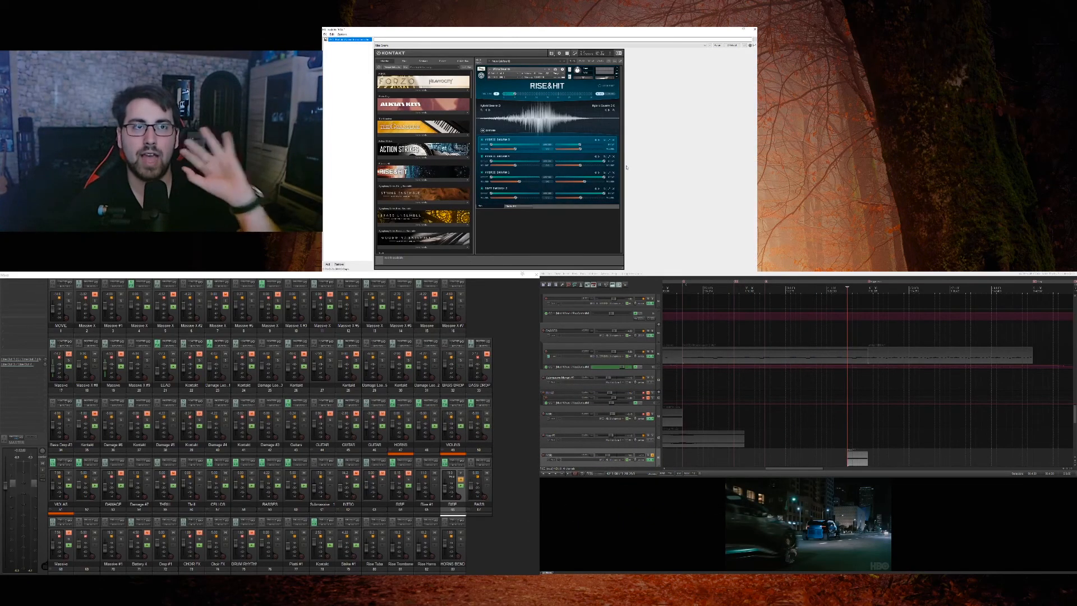
key("space")
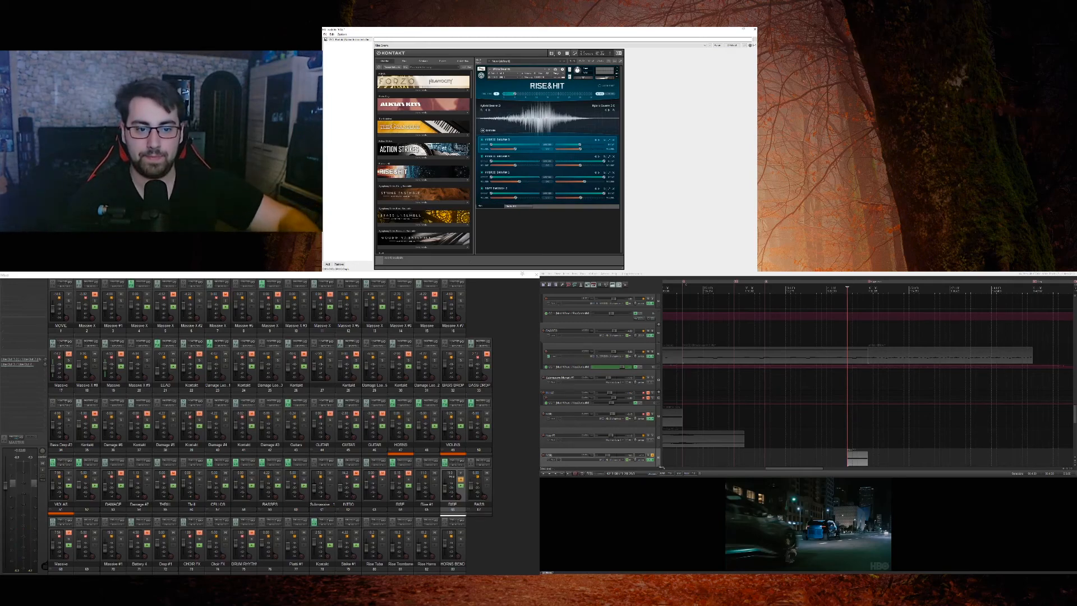
Step: Place the edit cursor at the end of the riser clip and locate the guitar tracks in the arrangement
scroll(651, 456, "down", 4)
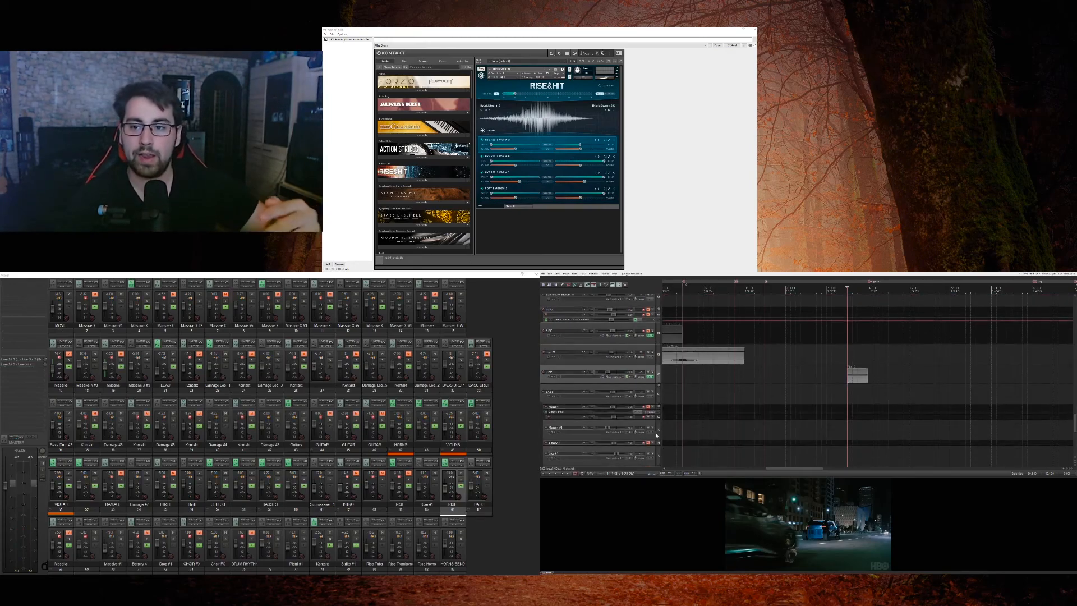
left_click(868, 393)
scroll(658, 423, "down", 10)
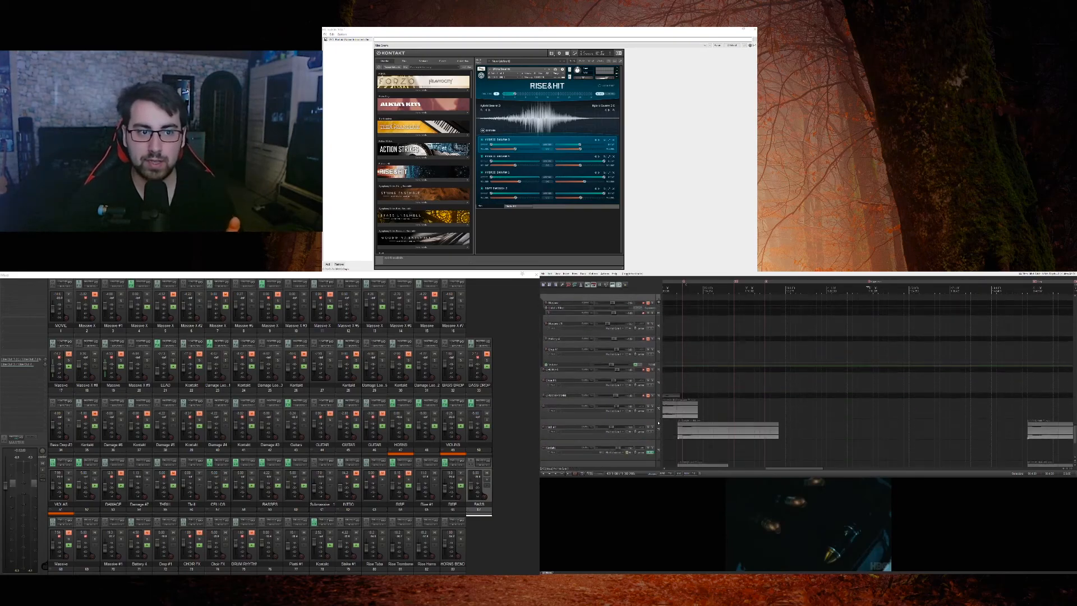
scroll(659, 422, "up", 12)
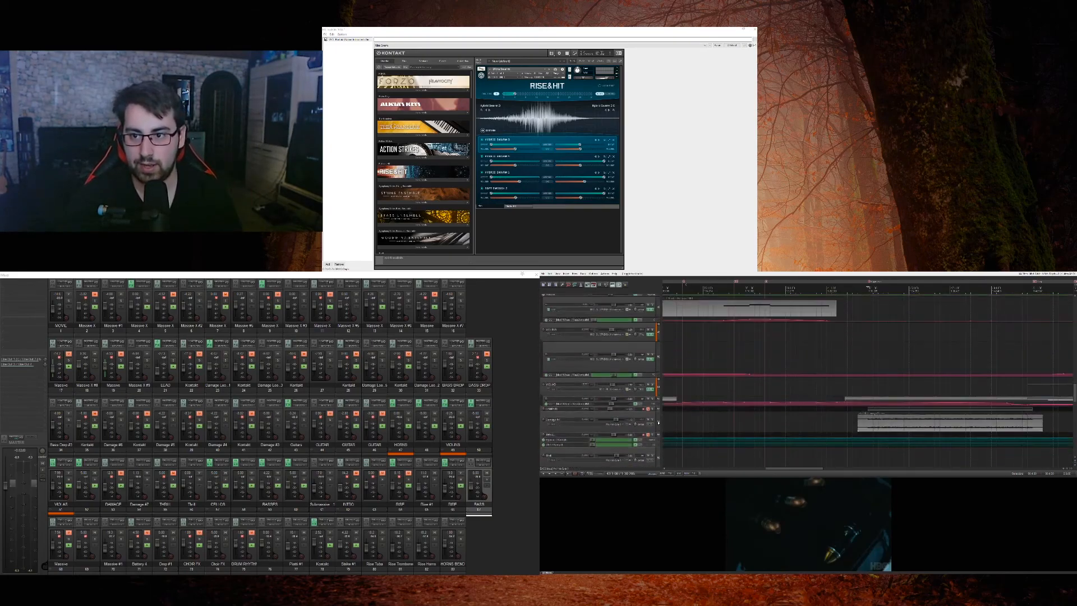
scroll(659, 423, "down", 4)
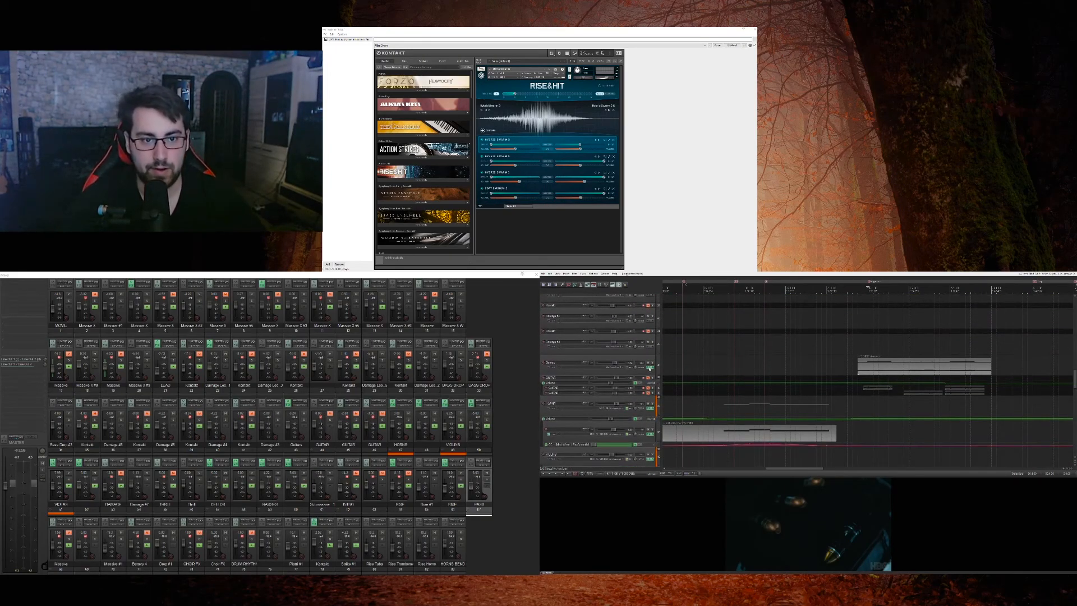
Step: Enlarge the GUITAR child track holding the two audio clips and open its effects chain
left_click(650, 369)
left_click(643, 288)
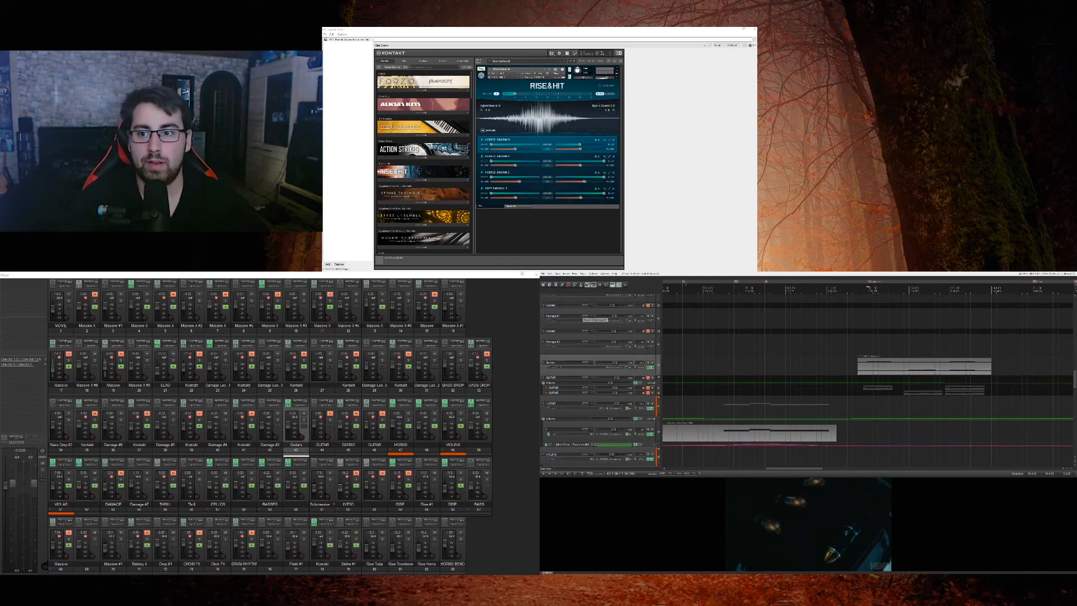
scroll(657, 367, "up", 1)
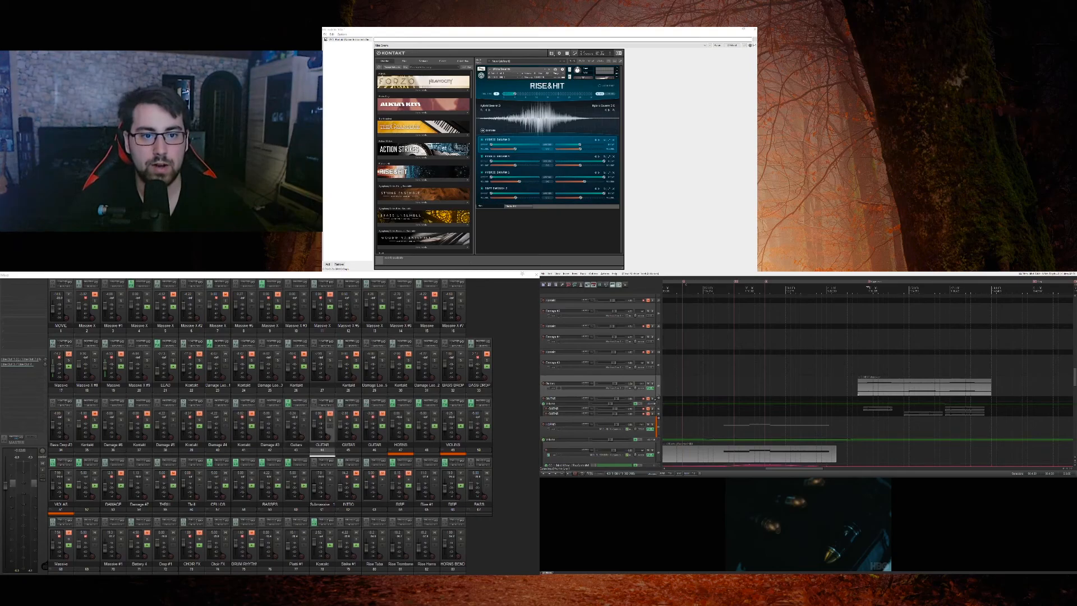
left_click(655, 400)
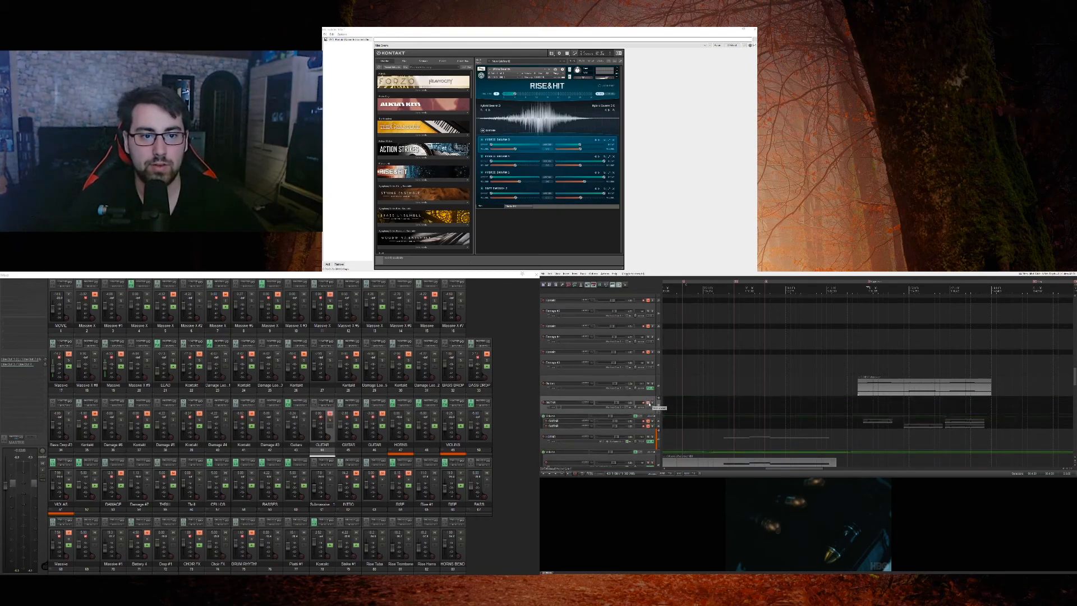
scroll(658, 398, "down", 1)
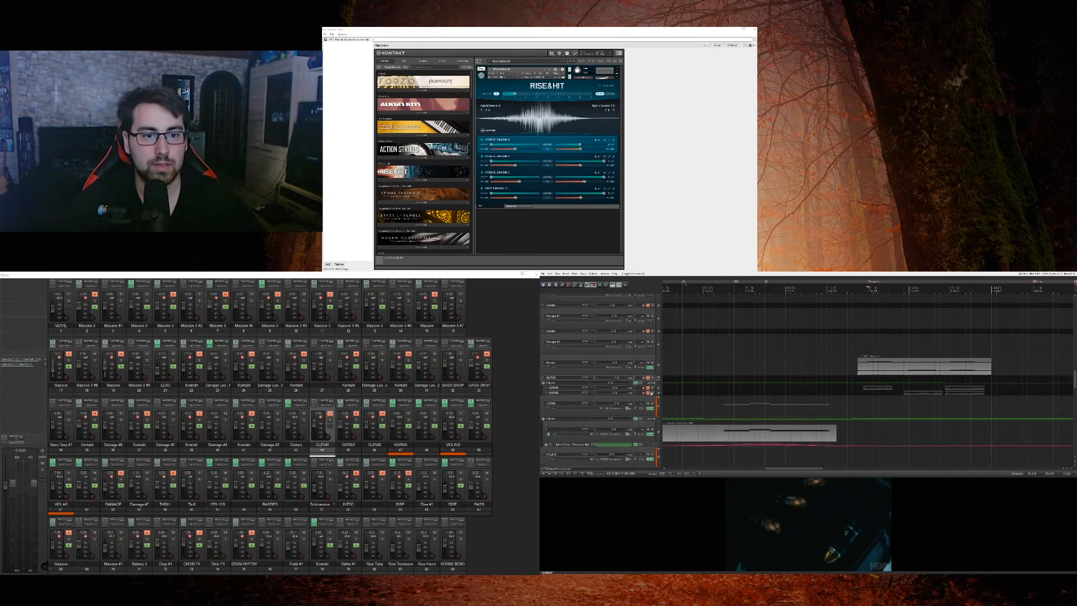
left_click_drag(655, 391, 656, 407)
left_click(648, 398)
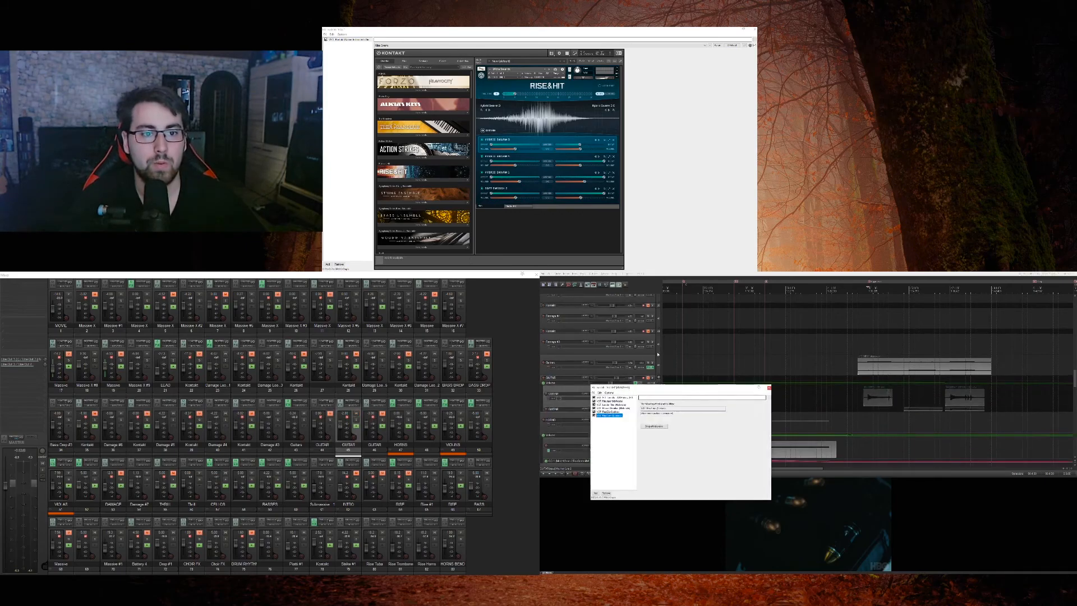
Step: Examine the effects in the GUITAR track's chain one by one, from the first plug-in to the ladder filter and the equalizer
left_click(618, 397)
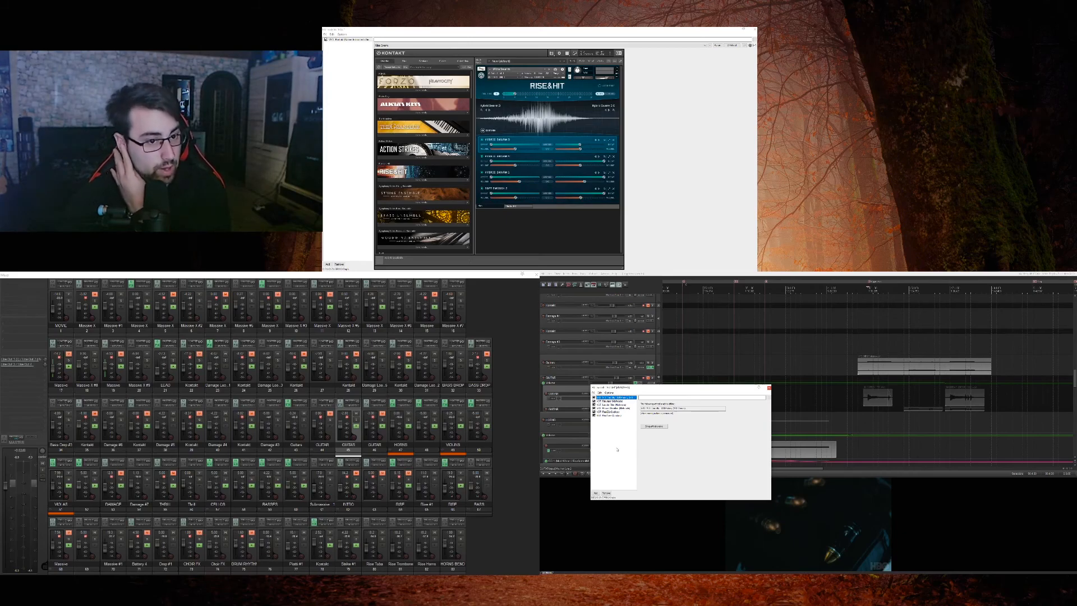
left_click(655, 426)
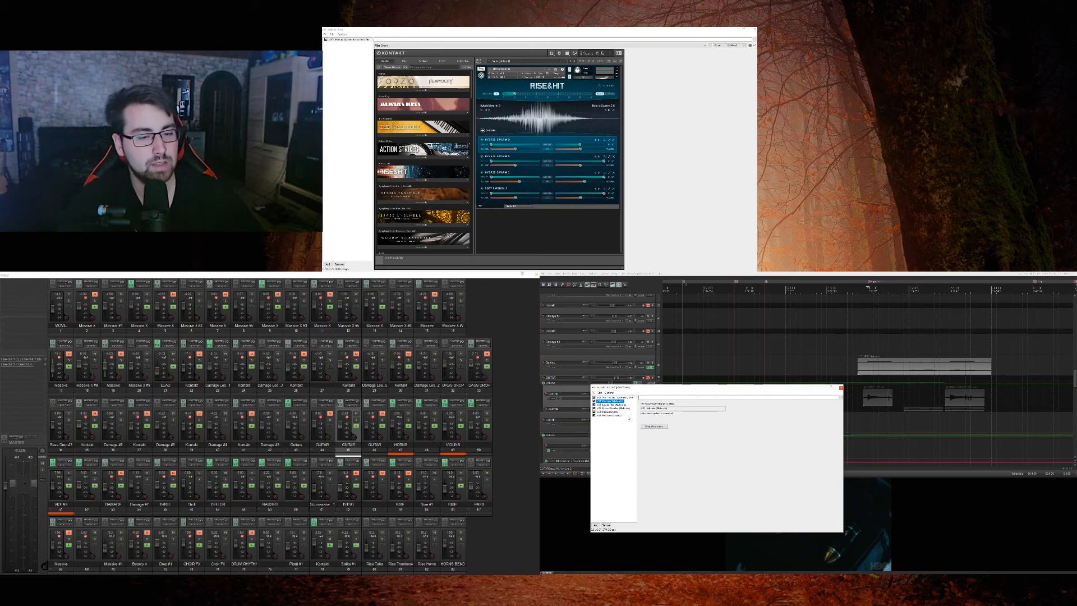
left_click(608, 405)
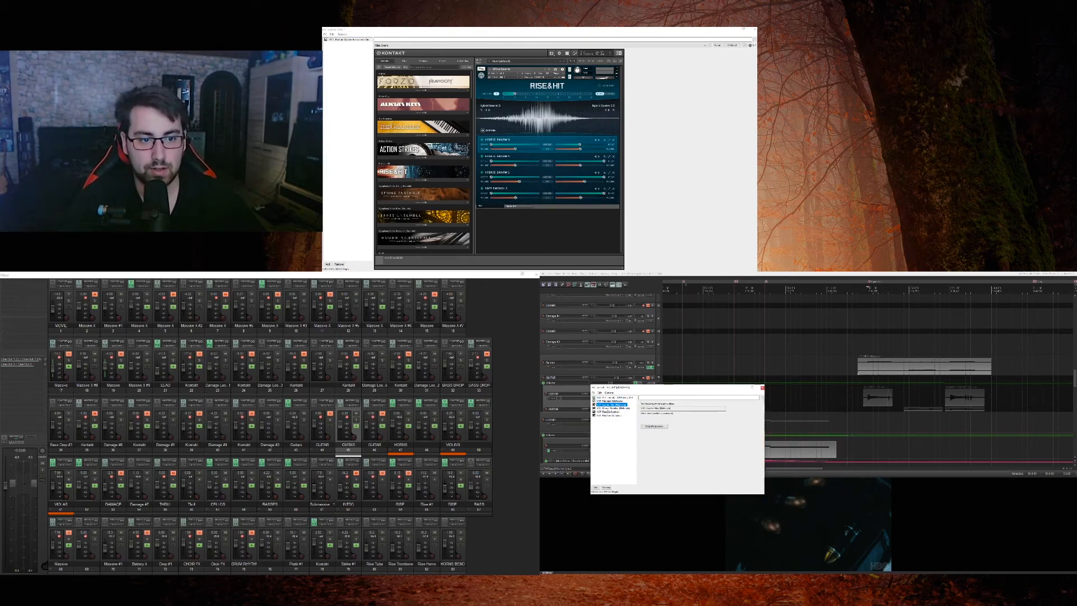
left_click(643, 425)
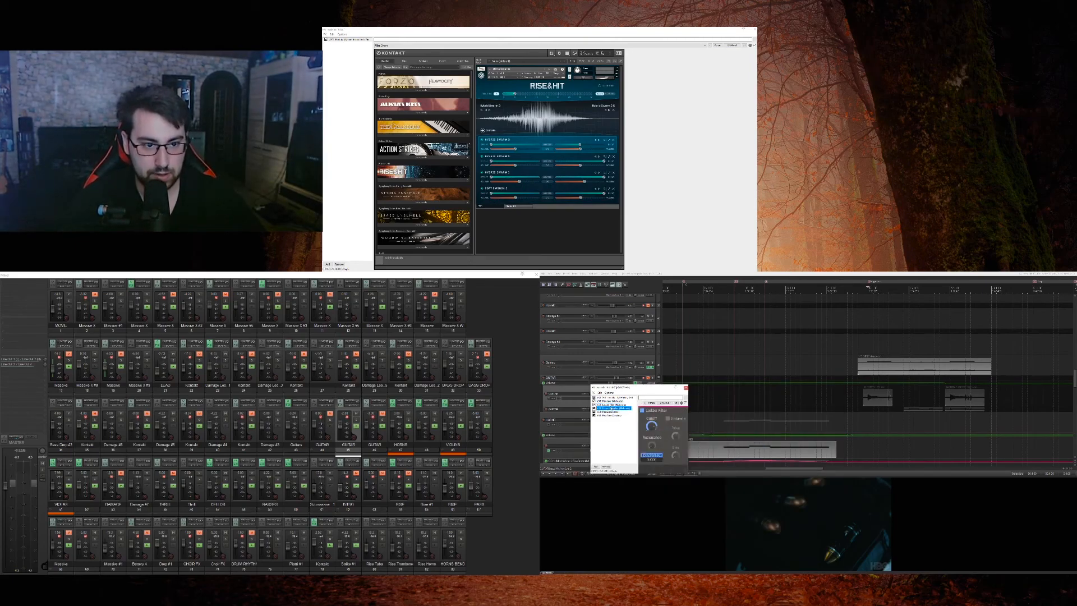
left_click(610, 412)
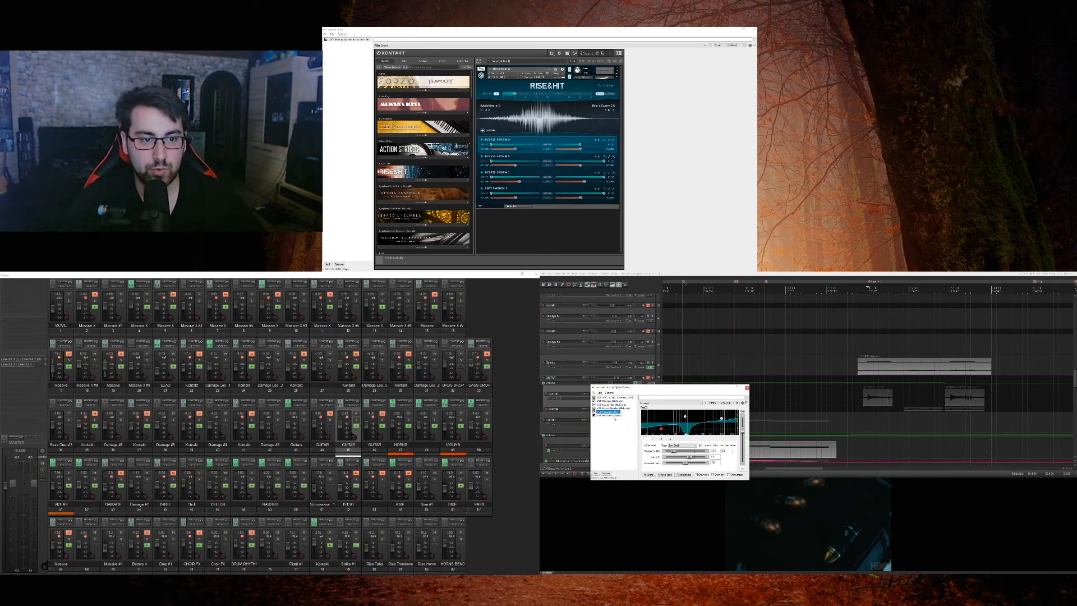
Step: Delete the last effect from the GUITAR track's chain and close the effects window
left_click(615, 416)
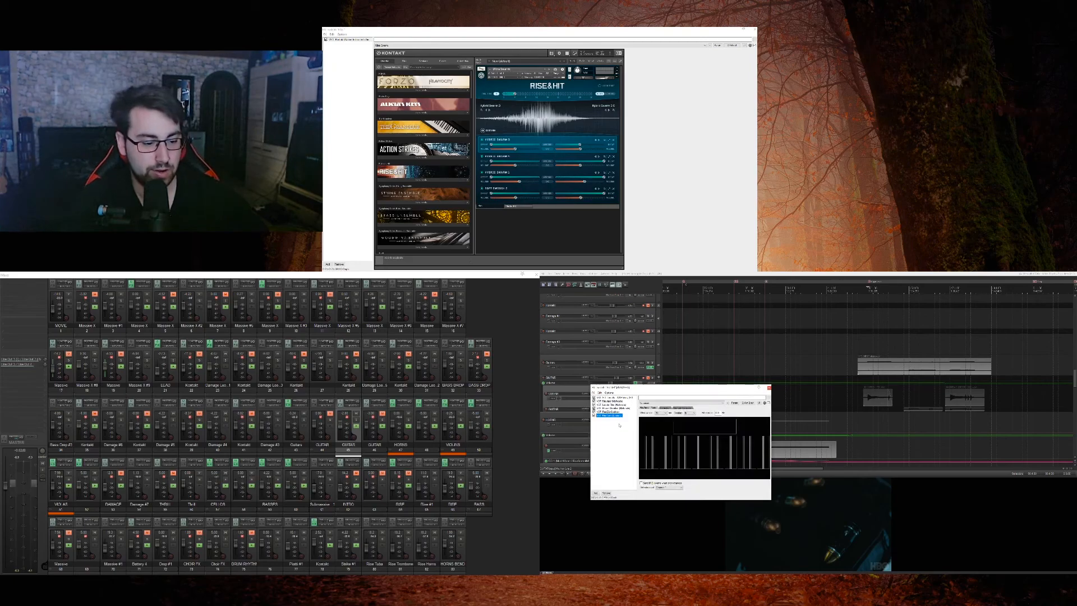
key("Delete")
left_click(674, 433)
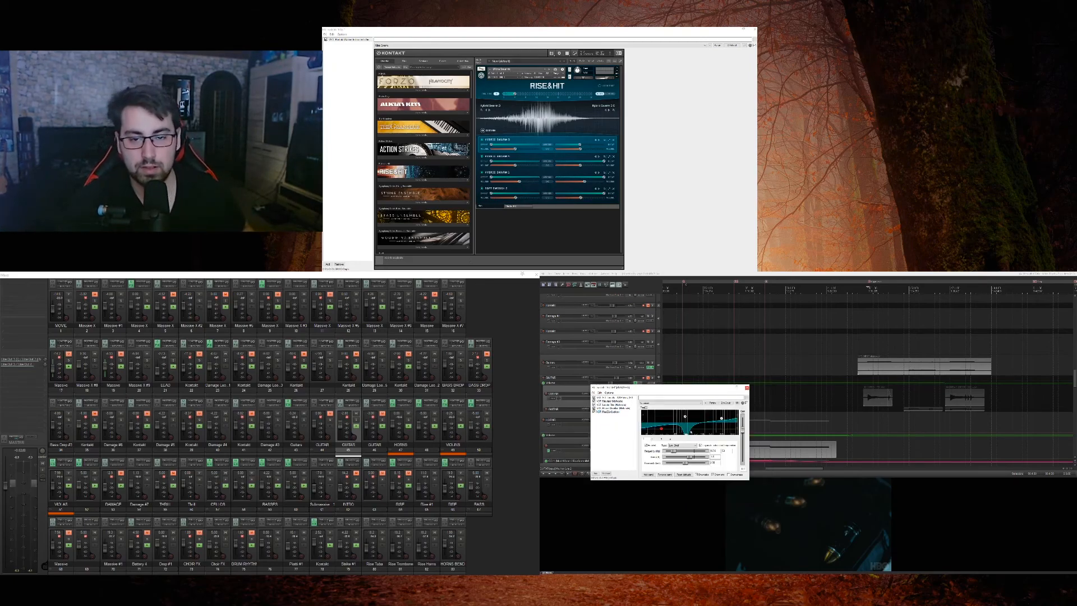
left_click(747, 388)
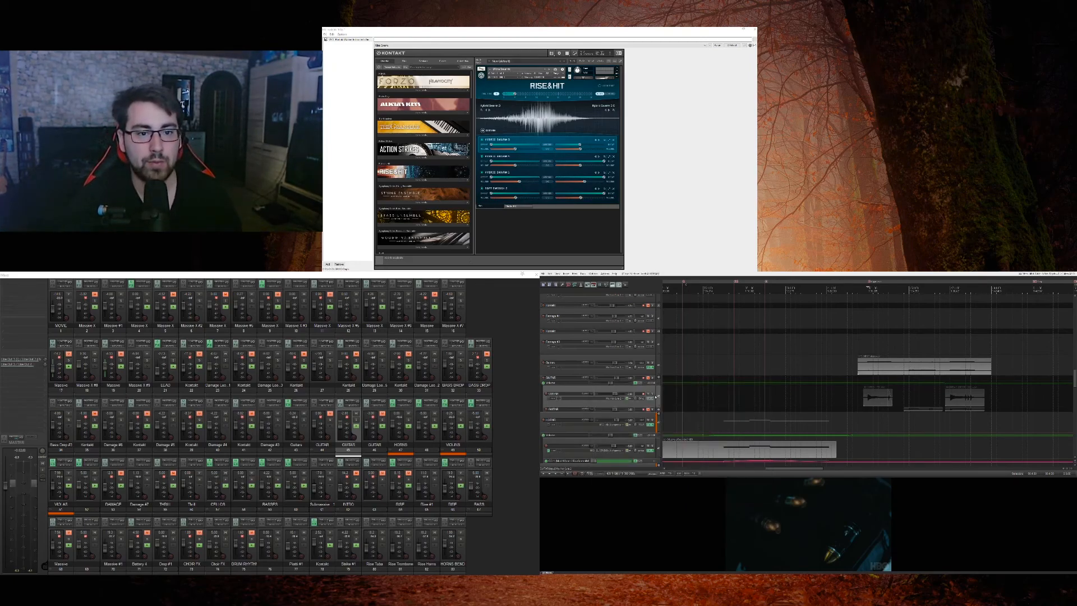
Step: Solo the enlarged GUITAR track, play it from the start of its first clip, and unmute the parent GUITAR track
left_click(653, 400)
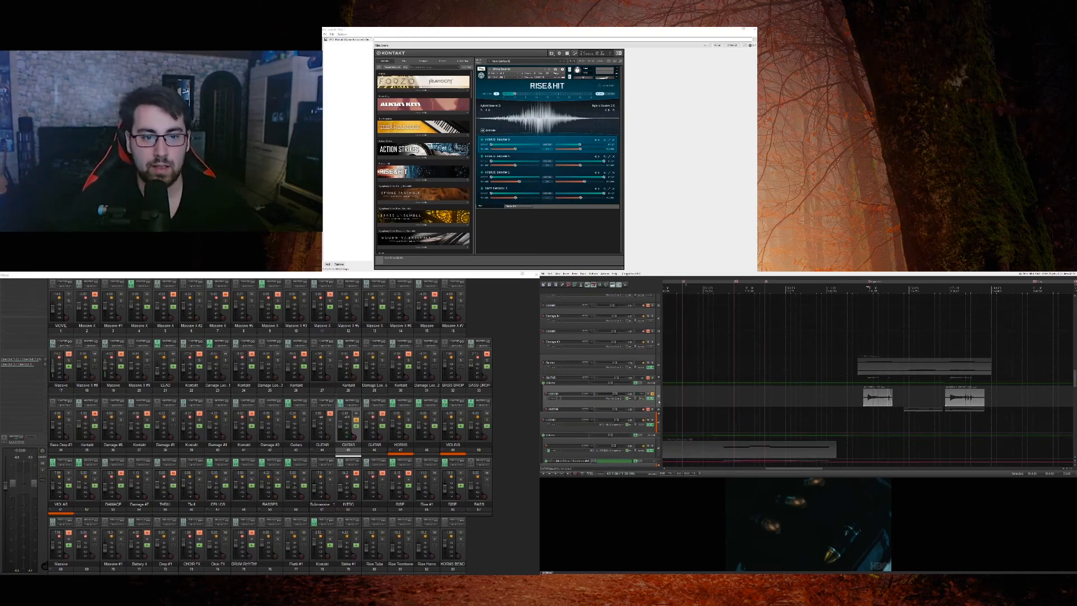
left_click(863, 409)
key("space")
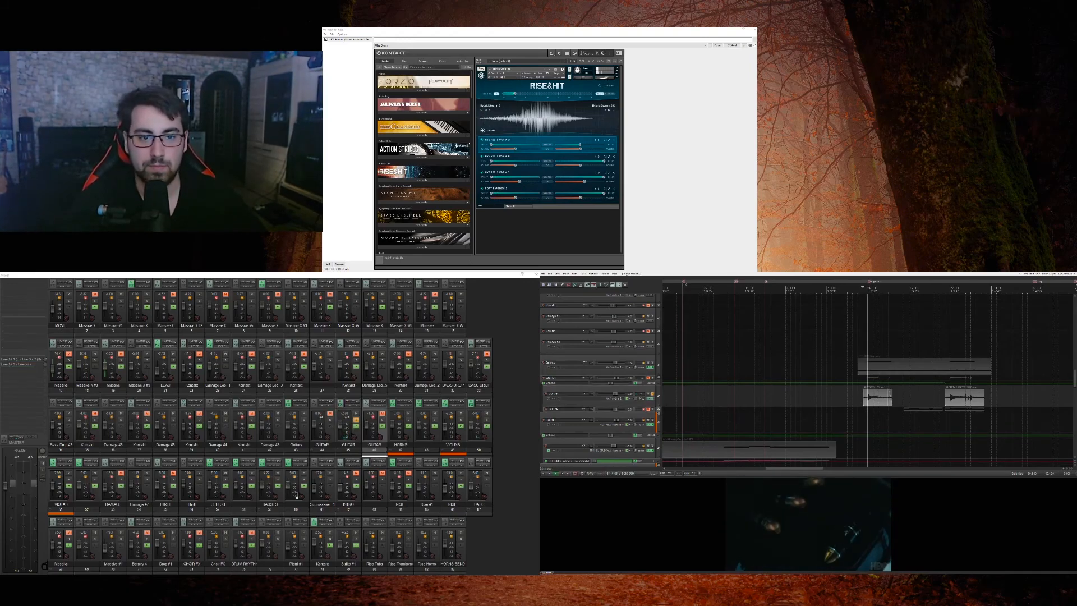
key("space")
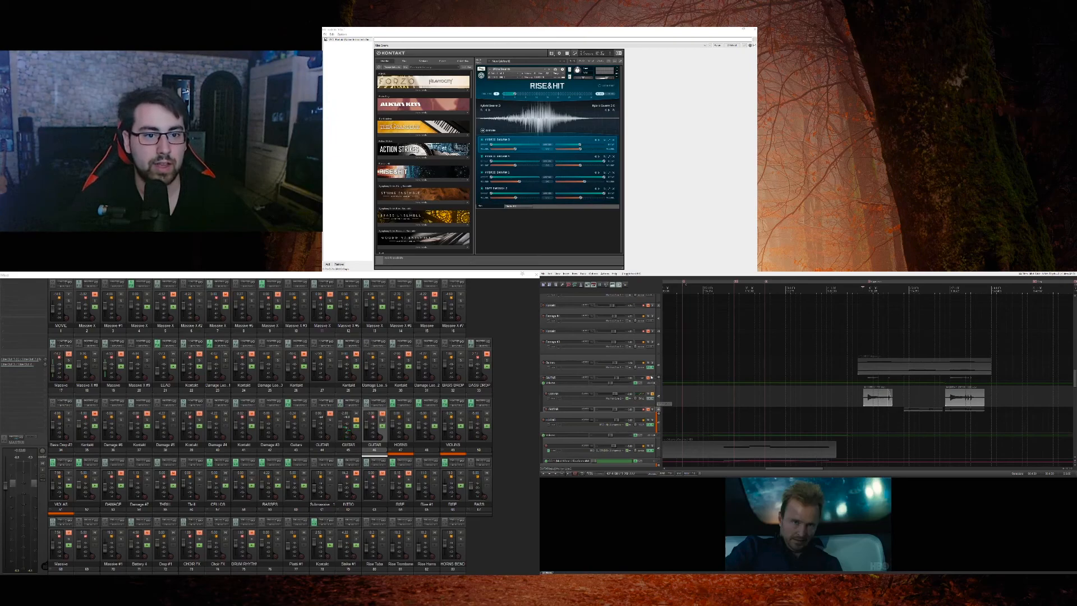
left_click(648, 378)
key("space")
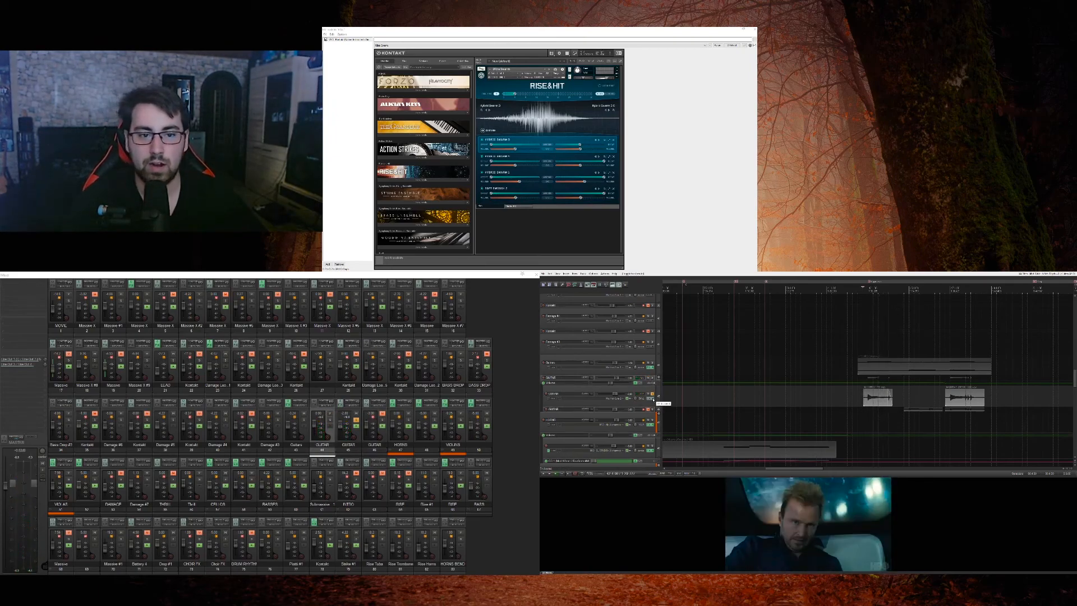
Step: Reopen the soloed GUITAR track's effects chain, play the guitar against the movie and select the chain's first effect
left_click(653, 397)
left_click(649, 398)
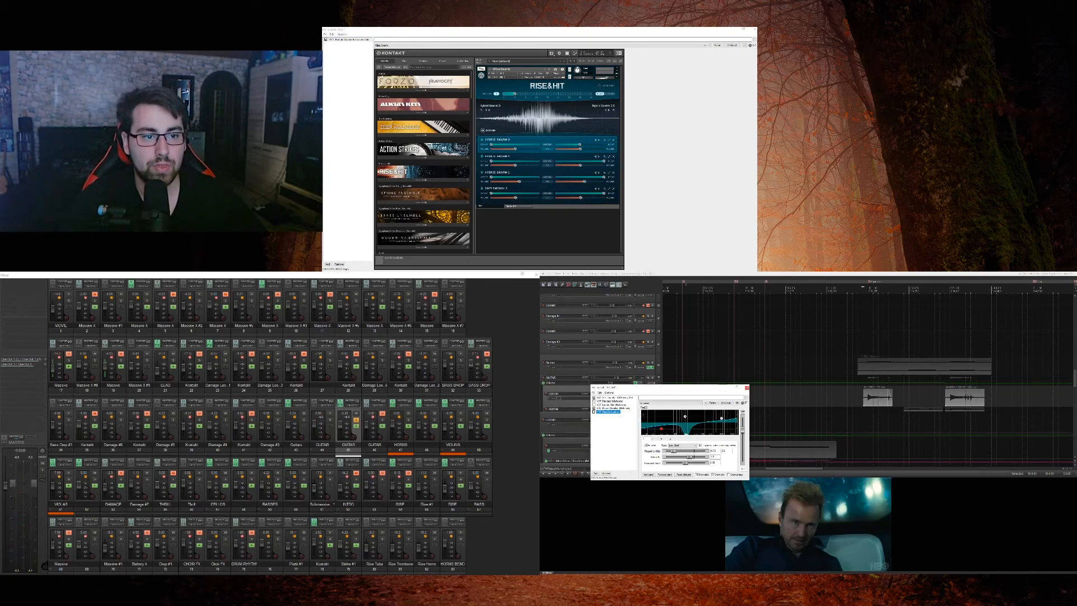
key("space")
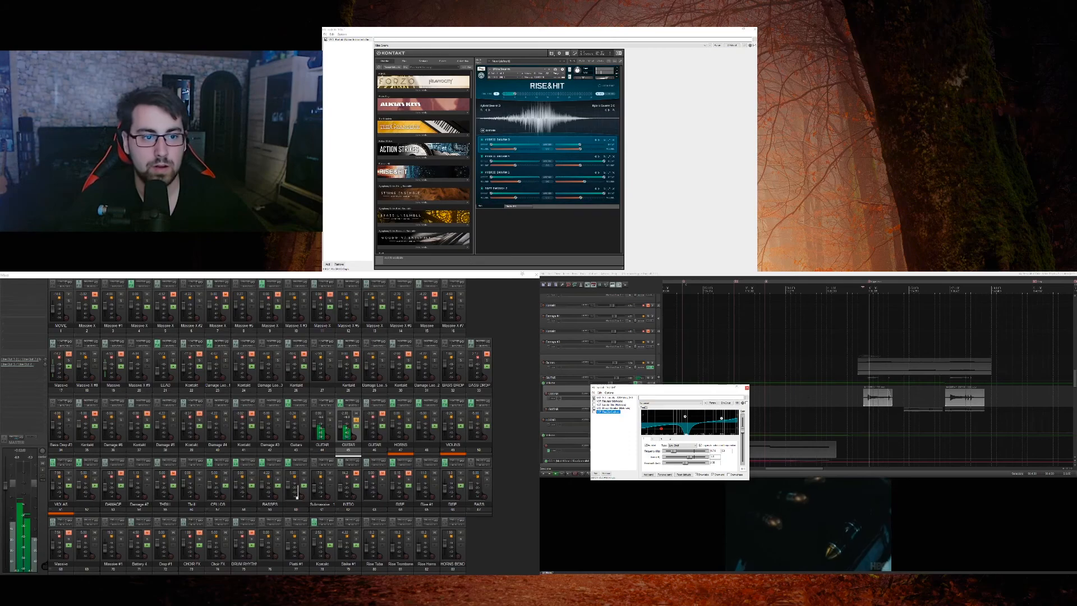
left_click(612, 398)
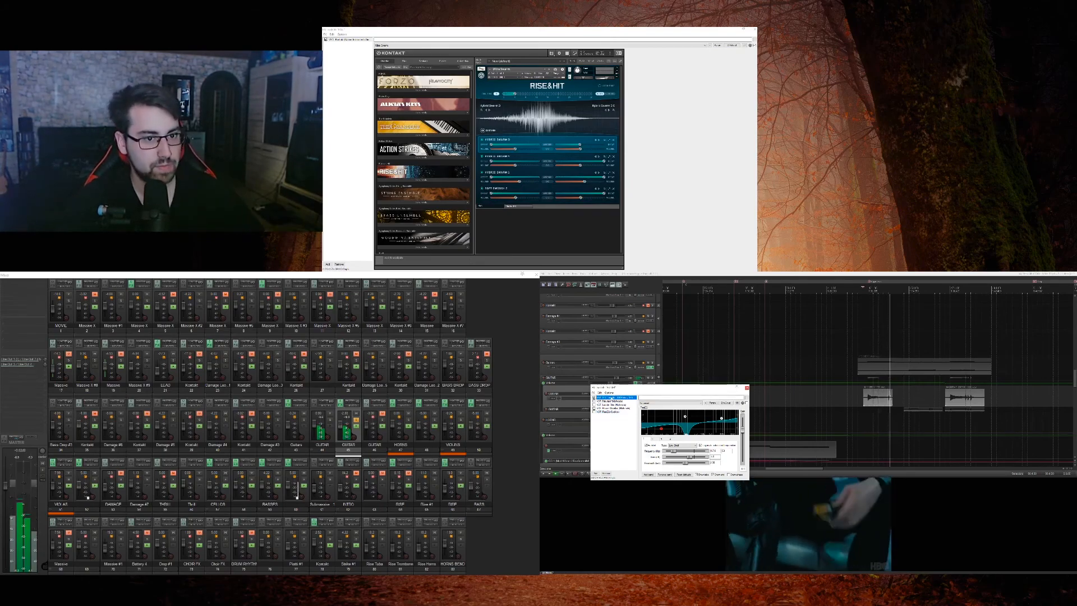
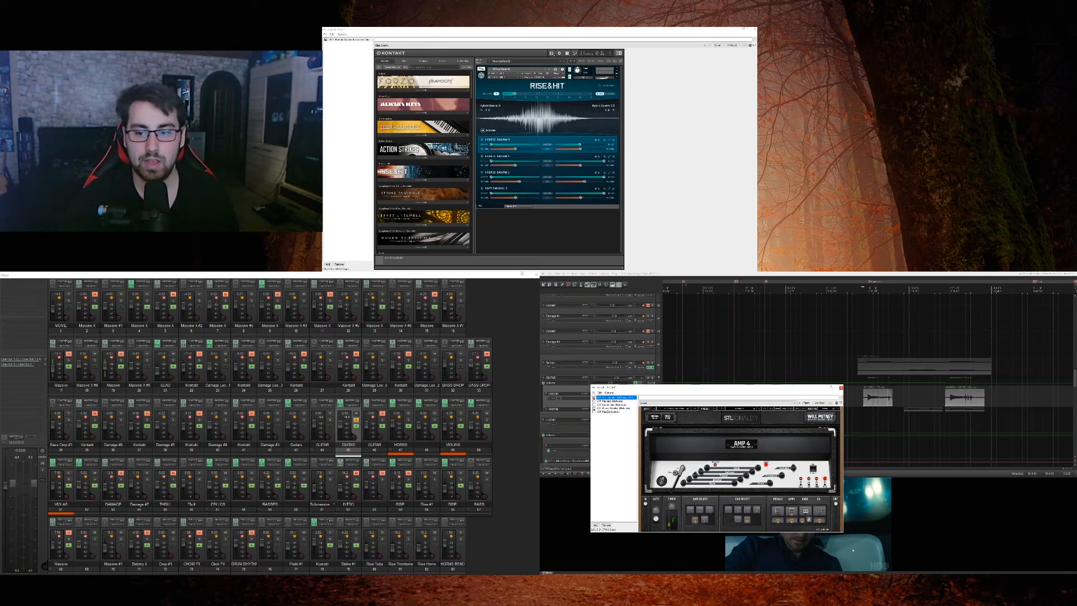
Step: Solo the MOVIE track alongside the guitar, move the effects window clear of the video and play the scene
left_click(68, 298)
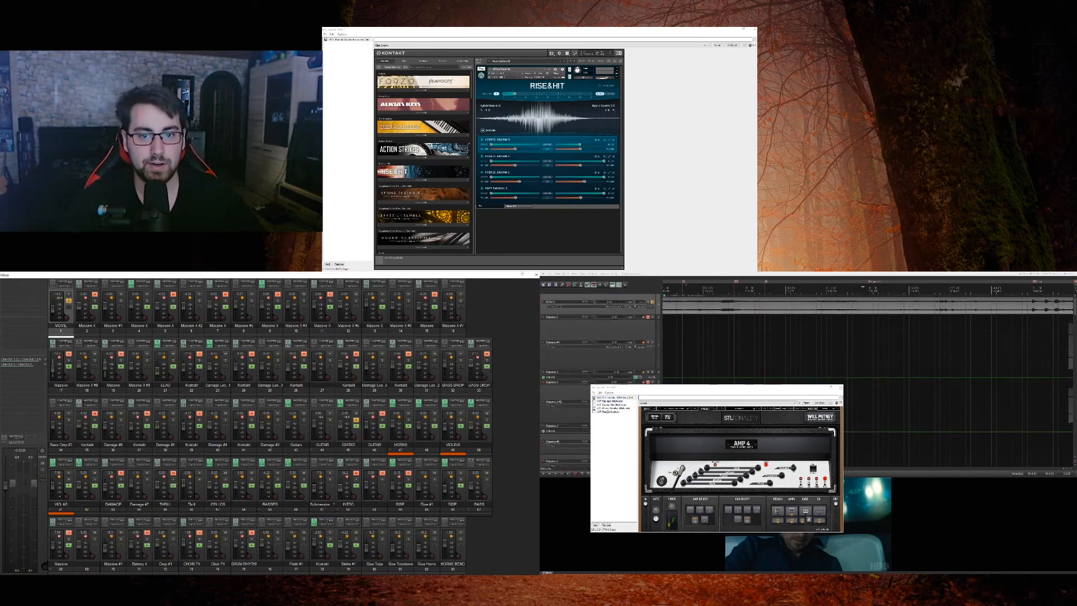
left_click_drag(701, 387, 678, 325)
key("space")
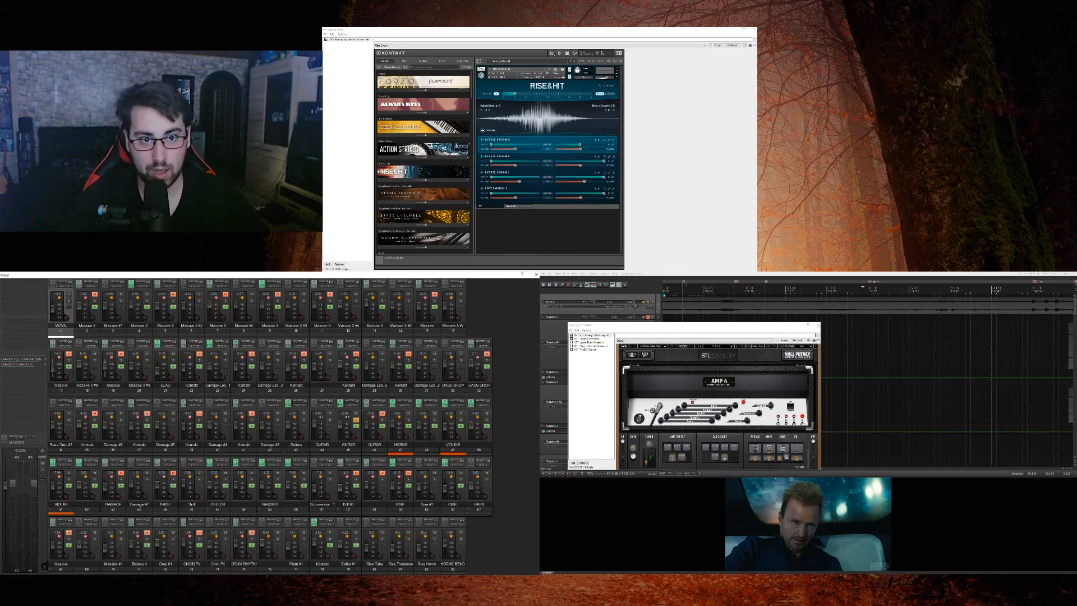
Step: Examine the GUITAR chain's remaining effects, including the ladder filter, phase distortion and equalizer, play the guitar, and close the effects window
left_click(586, 338)
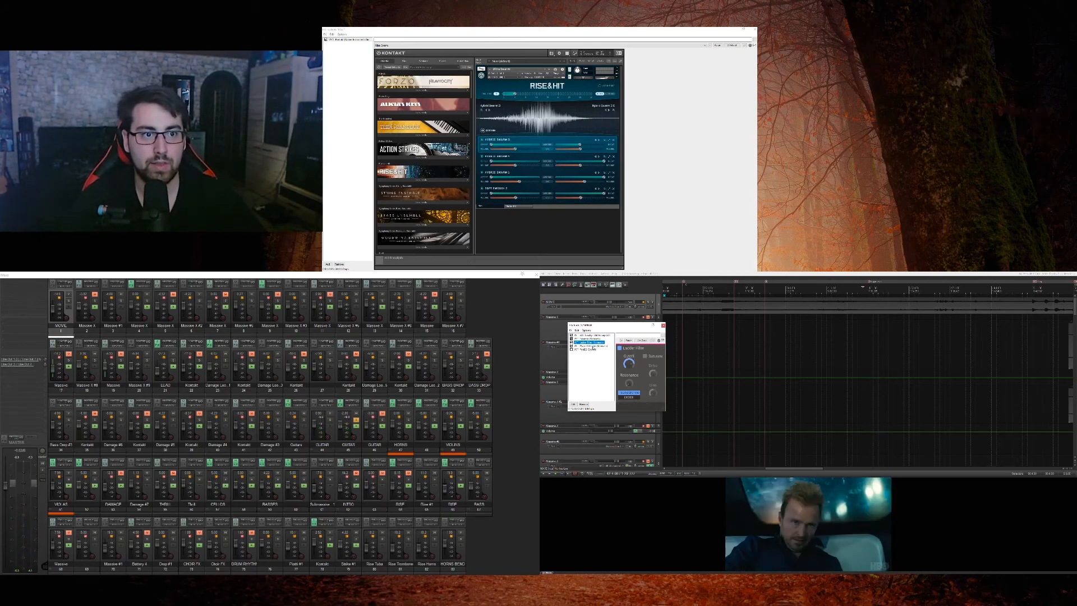
left_click(589, 346)
key("space")
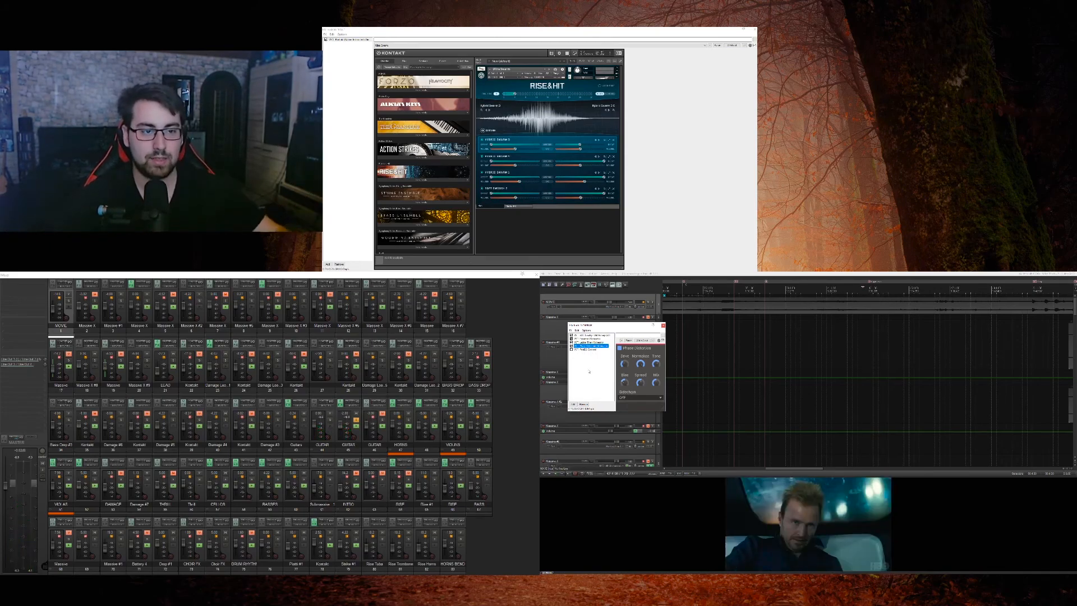
left_click(577, 350)
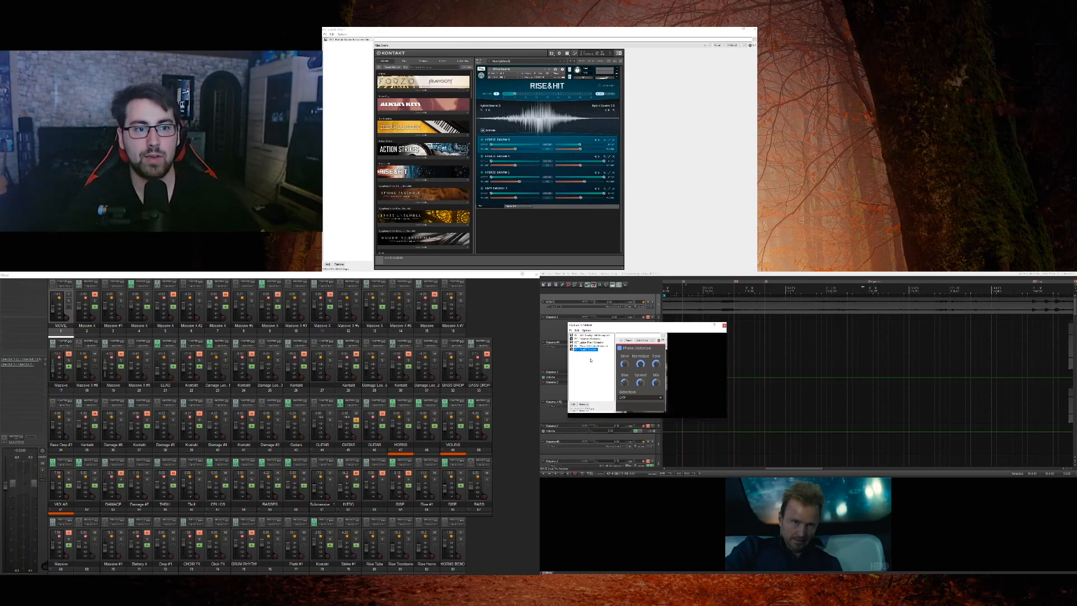
key("space")
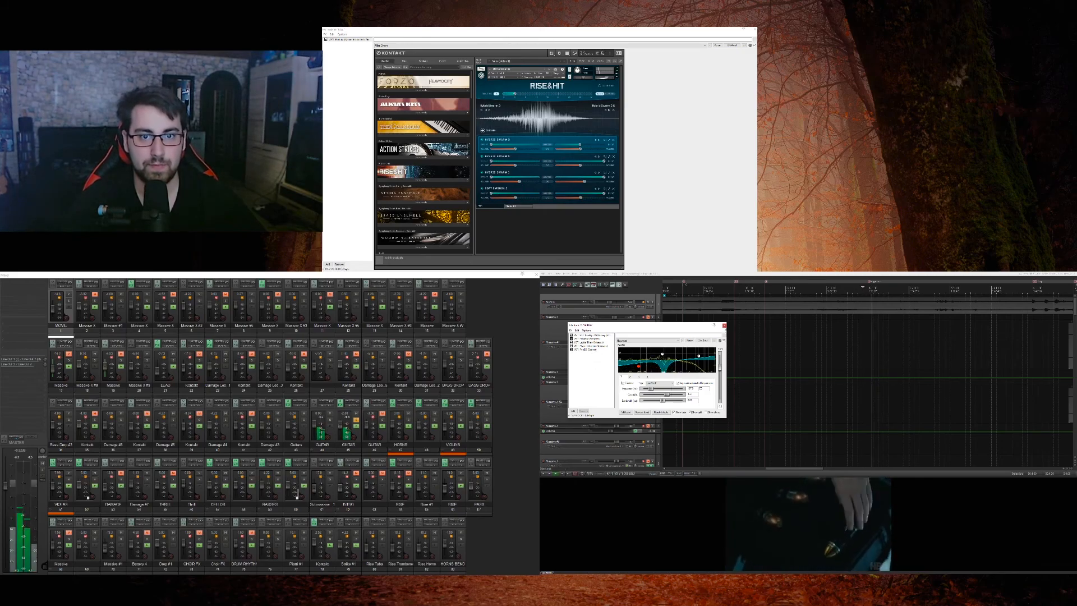
left_click(724, 325)
key("space")
Step: Enlarge the second GUITAR track, open its effects chain and bring all of its plug-ins online
scroll(661, 374, "down", 2)
scroll(660, 381, "up", 2)
scroll(659, 398, "down", 2)
scroll(659, 398, "down", 5)
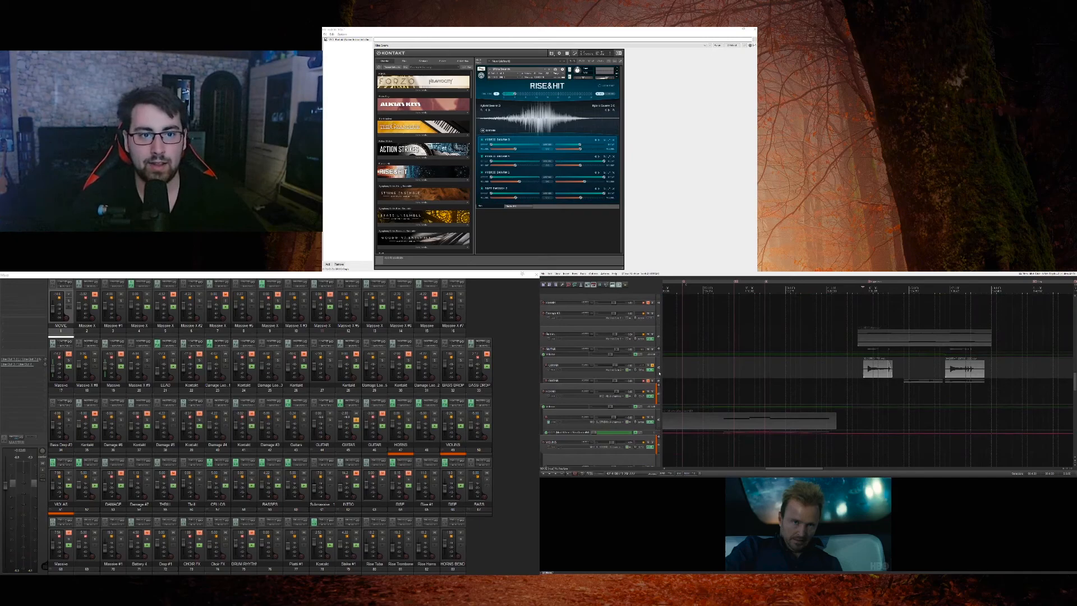
left_click(654, 385)
left_click_drag(656, 383, 655, 400)
left_click(648, 387)
left_click(649, 392)
key("ctrl+a")
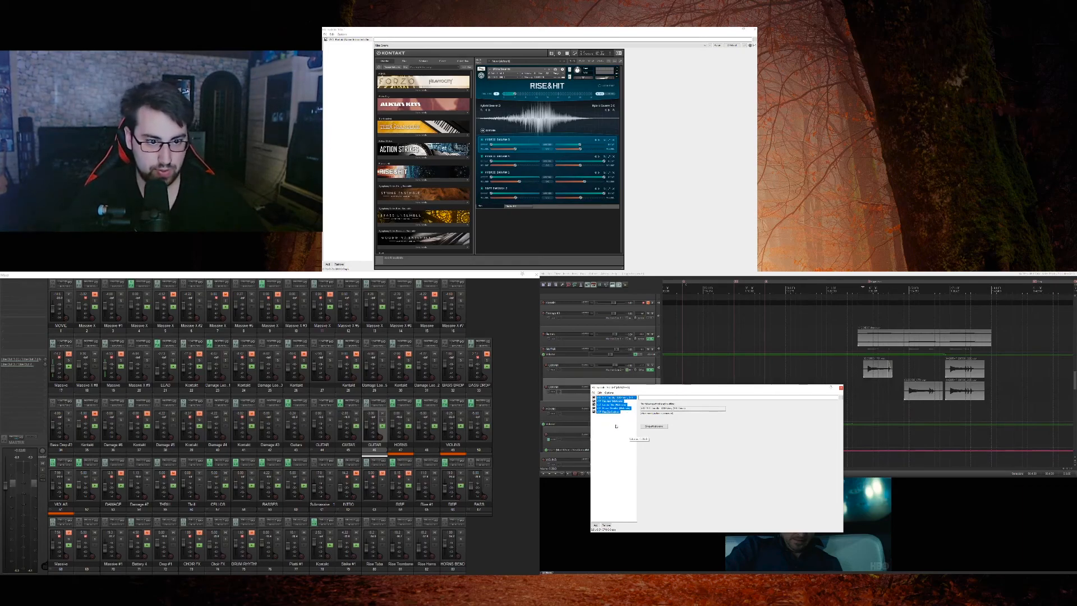
key("ctrl+alt+b")
Step: Examine the second GUITAR track's effects one by one, from the first plug-in through the Faturator to the phase distortion
left_click(618, 397)
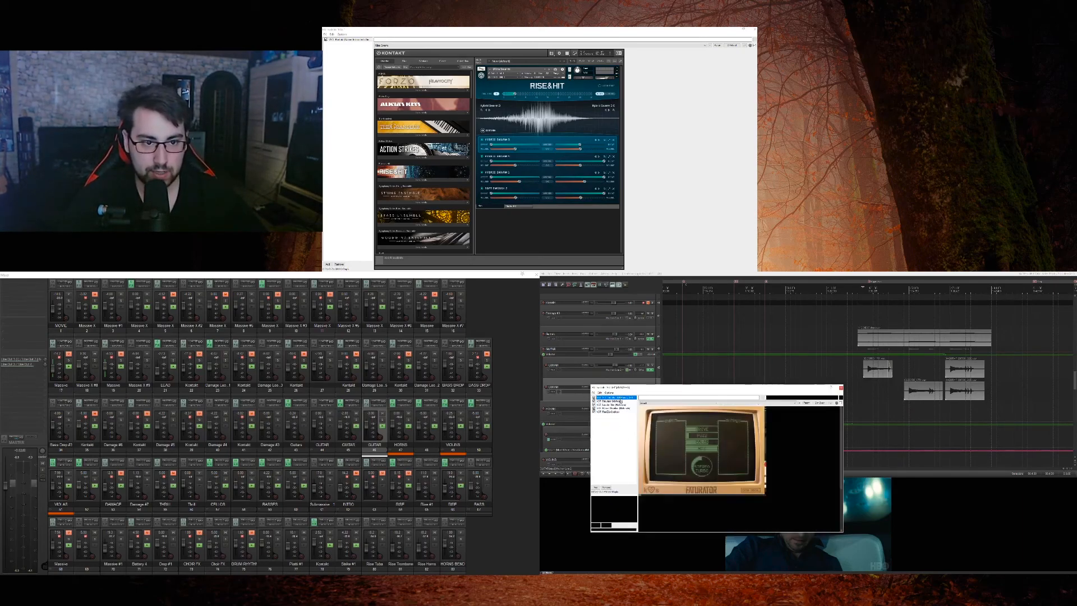
left_click(617, 401)
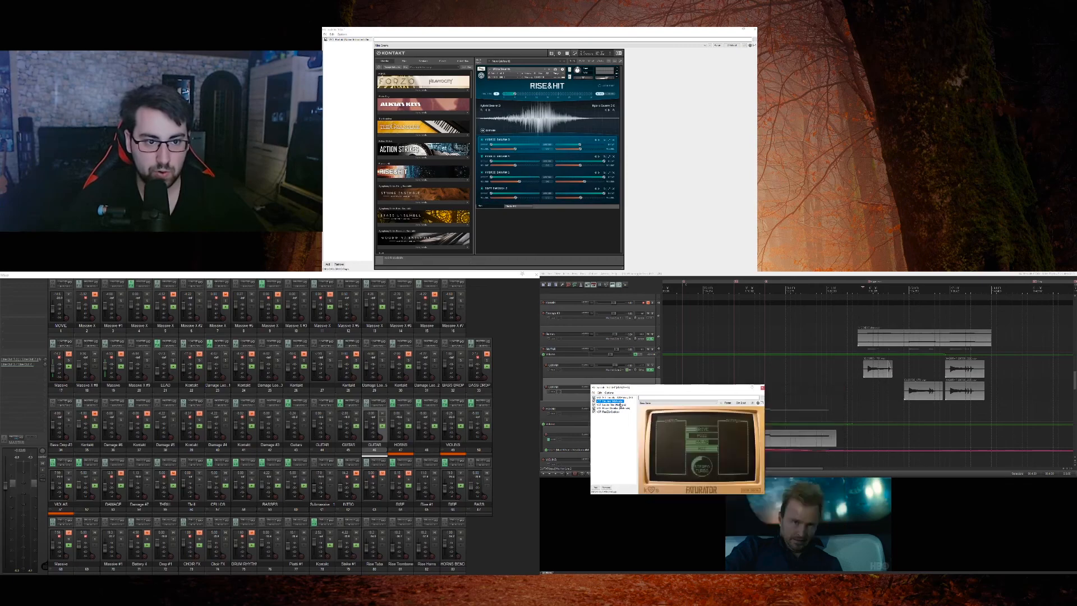
left_click(619, 404)
left_click(618, 408)
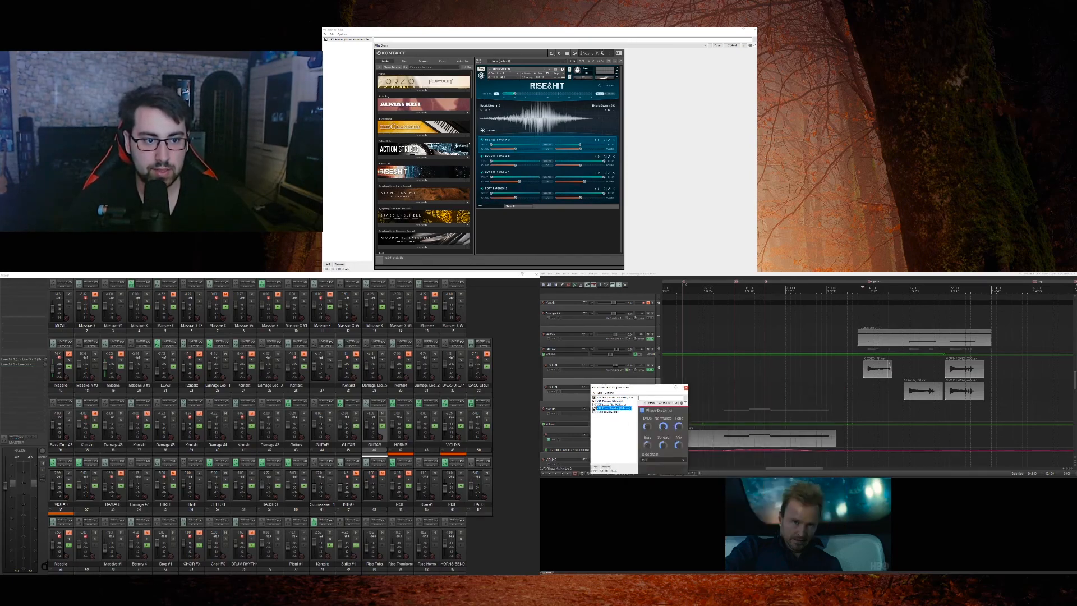
Step: Solo the second GUITAR track, play it from the start of its first clip and toggle the first effect in its chain
scroll(652, 367, "down", 1)
left_click(652, 367)
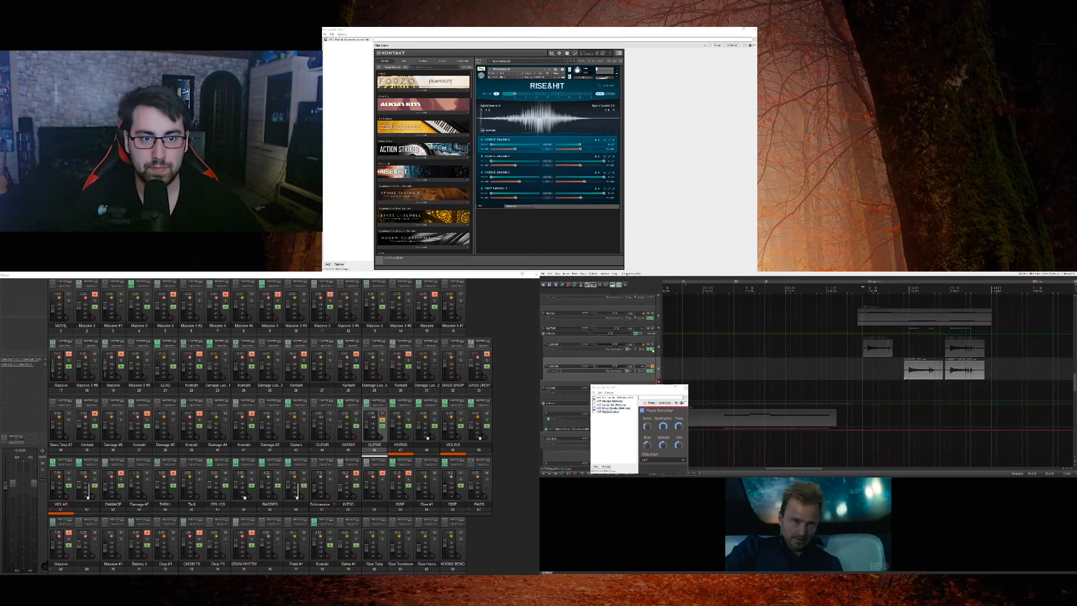
key("space")
left_click(903, 391)
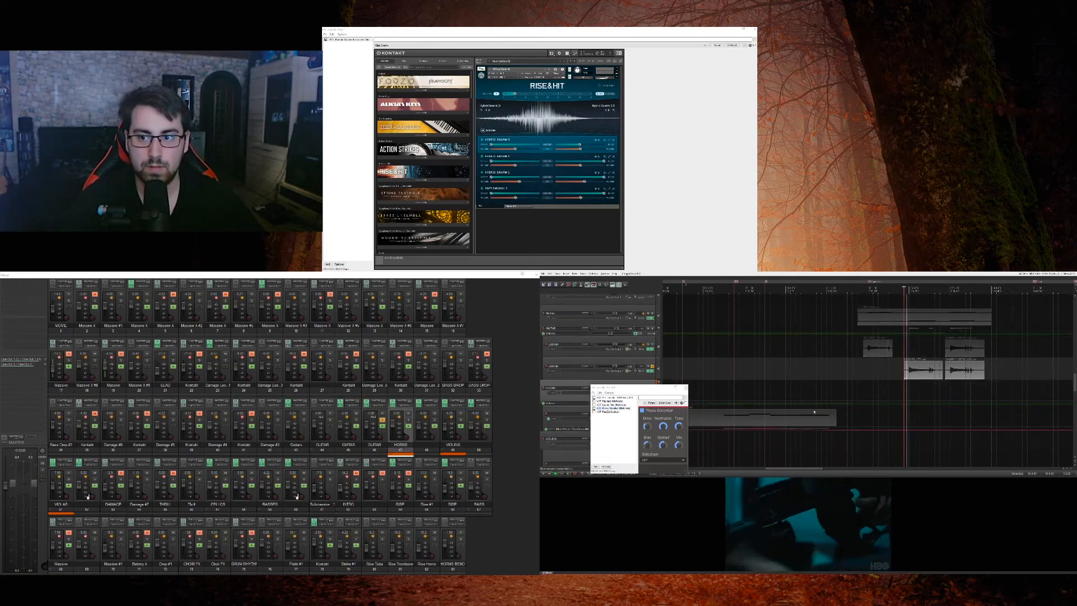
key("space")
left_click(594, 398)
key("space")
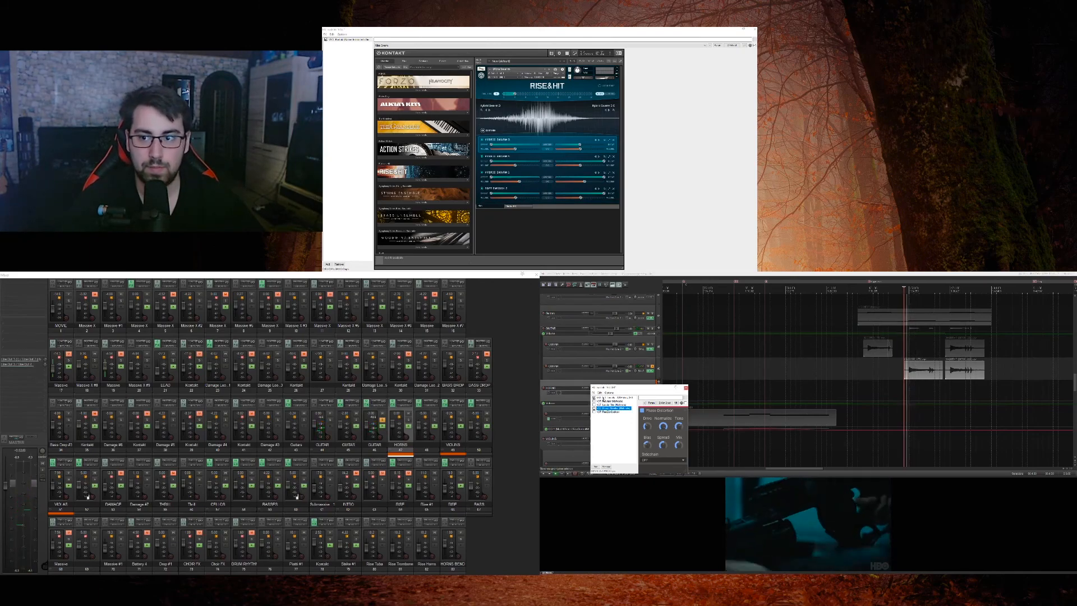
Step: Solo the first GUITAR track as well and play the guitars from the start of its first clip
key("space")
left_click(653, 345)
key("space")
left_click(868, 369)
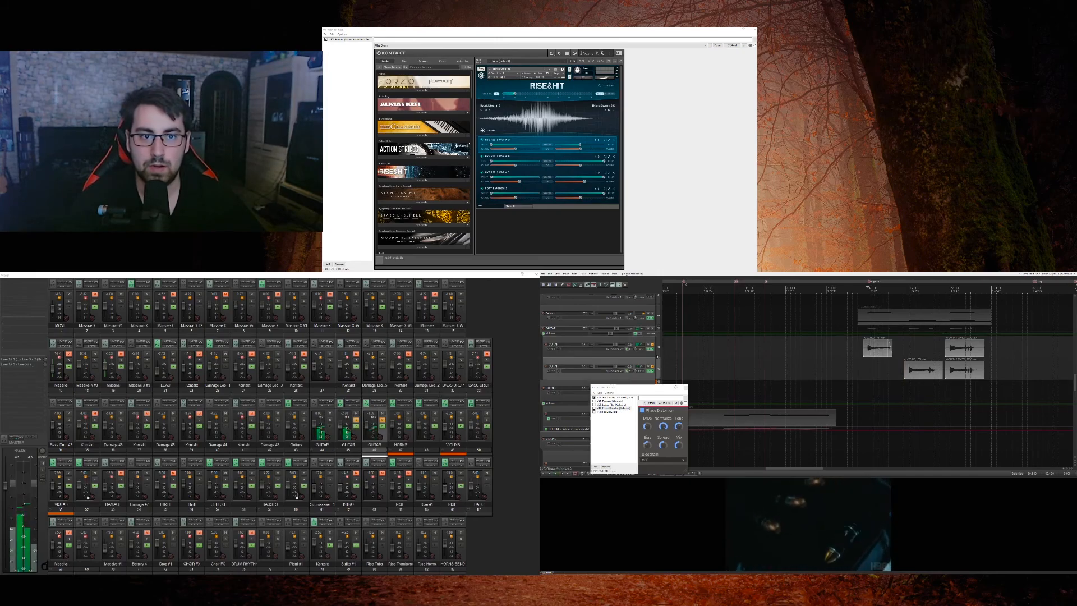
key("space")
Step: Open the first GUITAR track's effects chain beside the other one, show its amp plug-in and play both guitars
left_click(650, 348)
left_click_drag(622, 329, 811, 377)
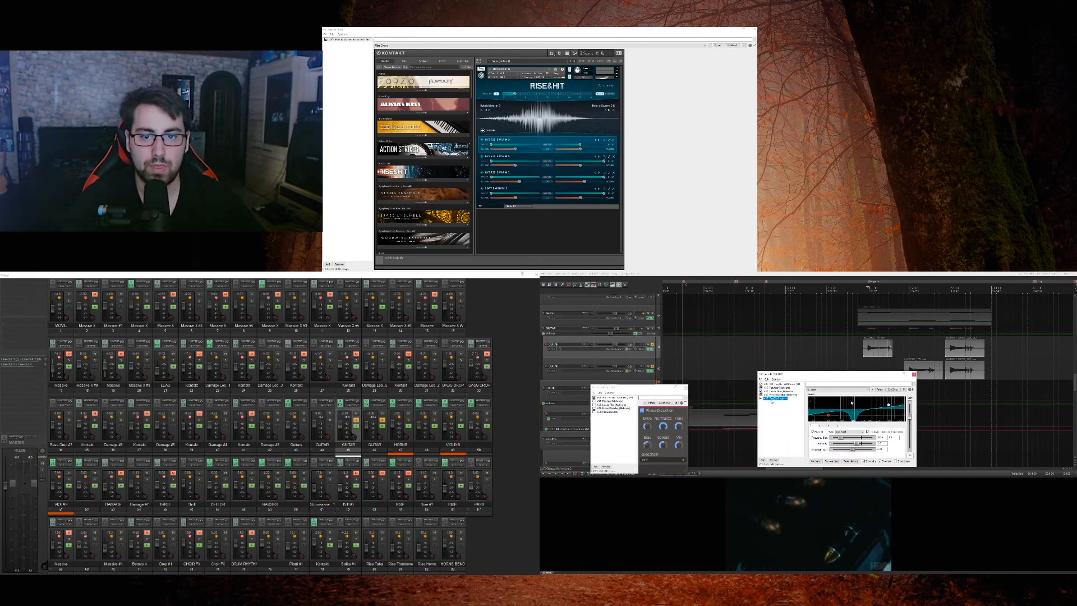
key("space")
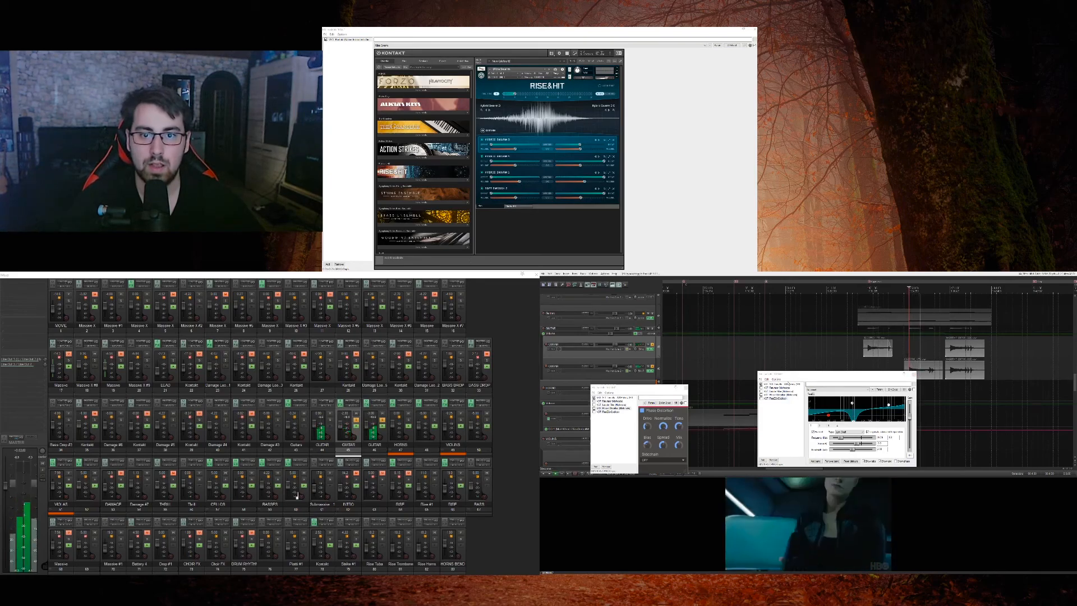
key("space")
left_click(782, 384)
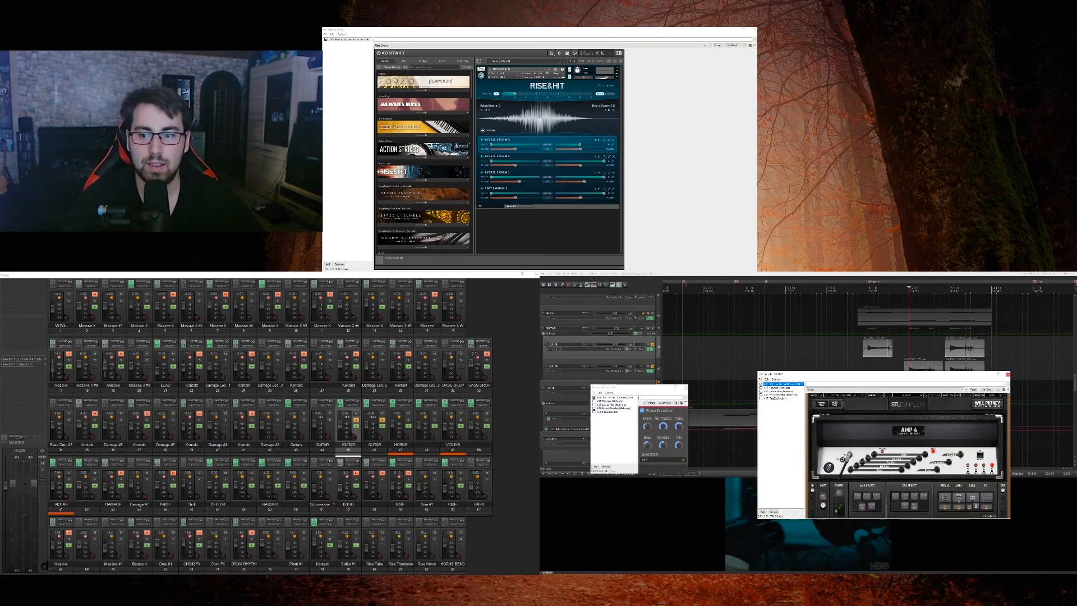
key("space")
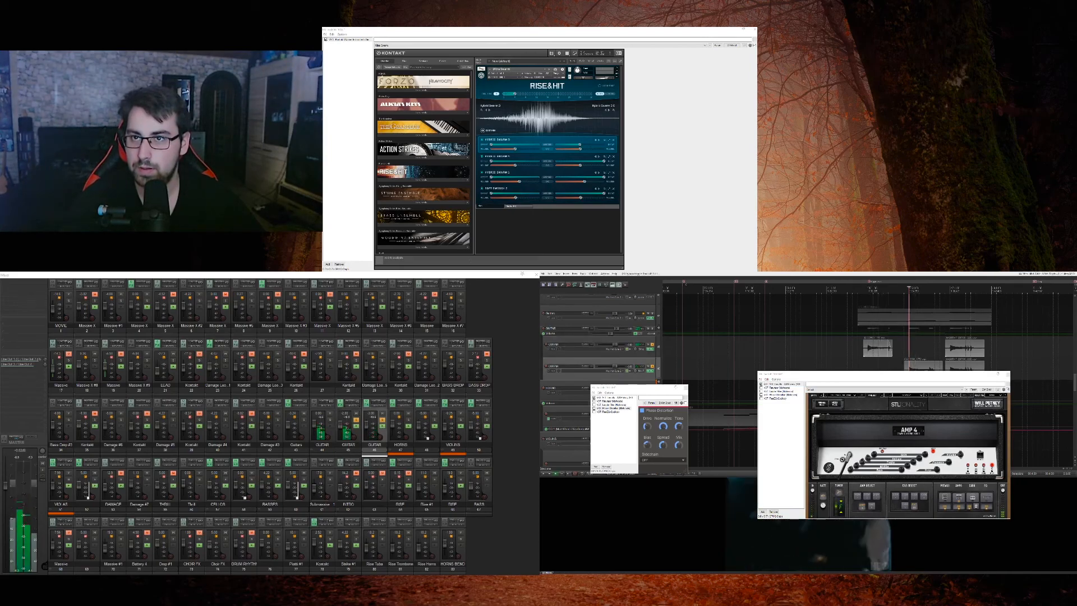
Step: Compare the effects in the two GUITAR chains, selecting the second chain's phase distortion, and close both effects windows
left_click(761, 387)
left_click(612, 408)
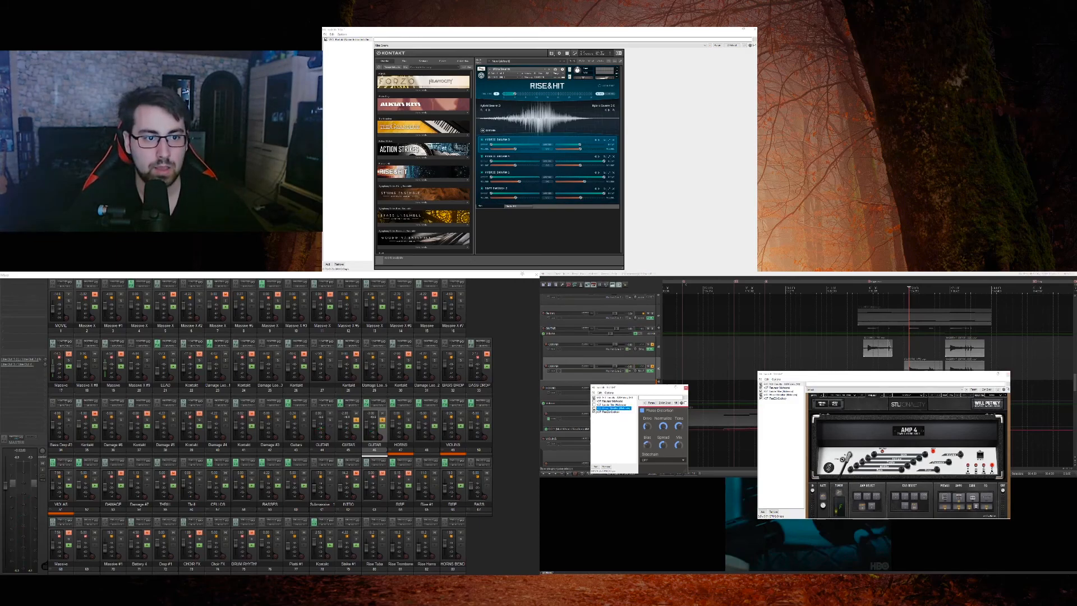
key("Escape")
left_click(620, 430)
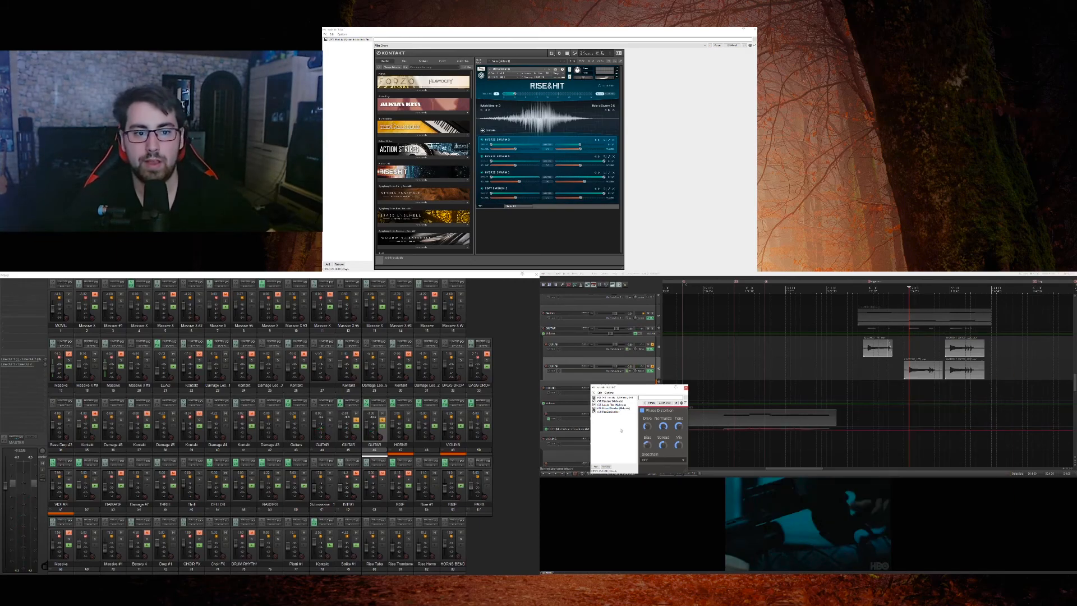
key("Escape")
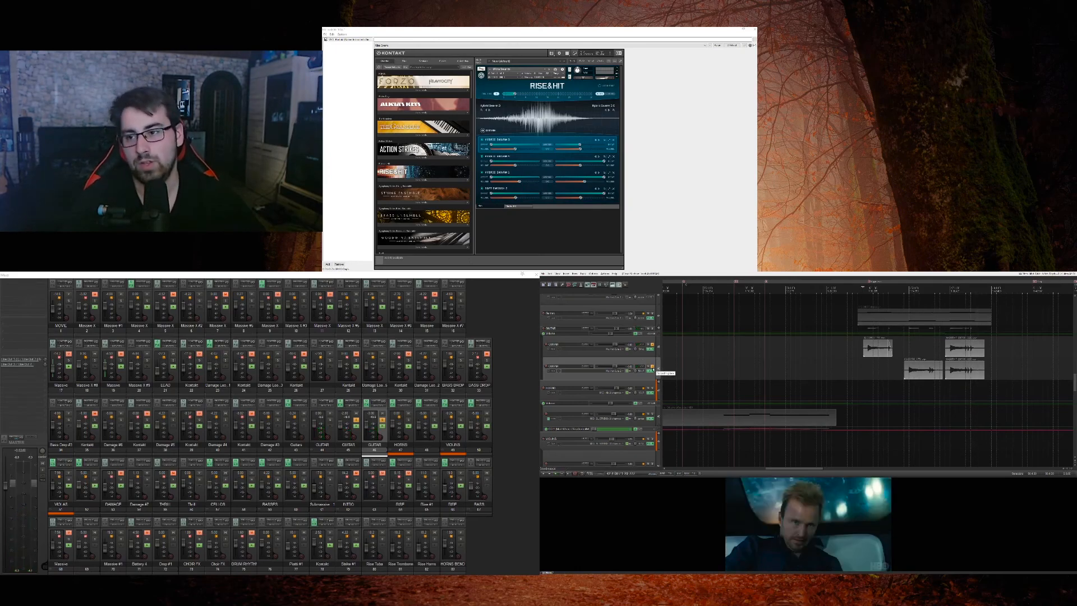
Step: Unsolo the guitars, select all effects in the second GUITAR track's chain, close its window and mute that track
left_click(649, 356)
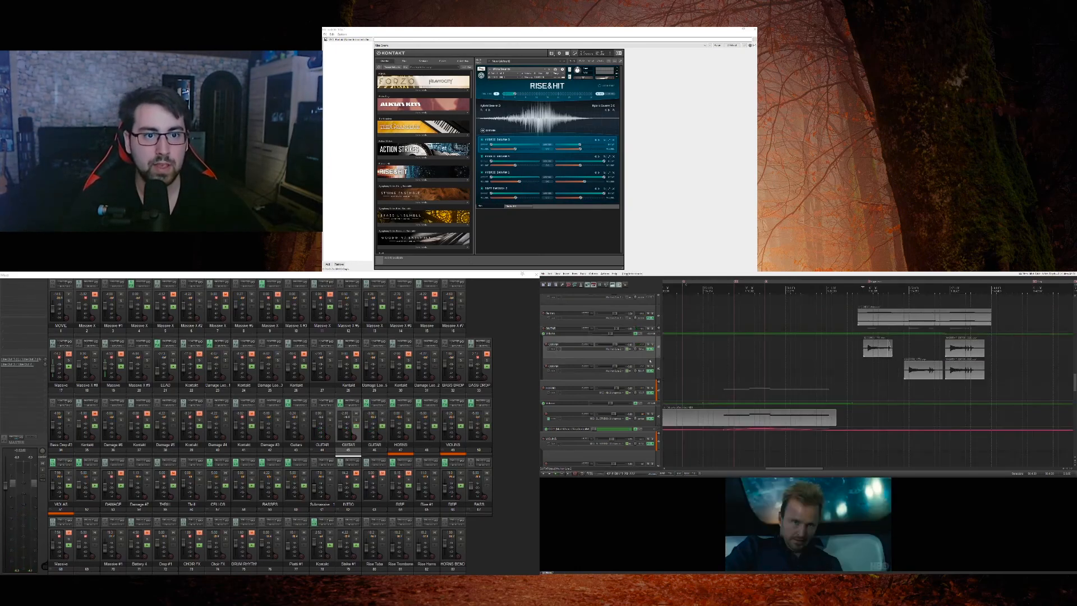
left_click(650, 371)
left_click_drag(610, 420, 579, 346)
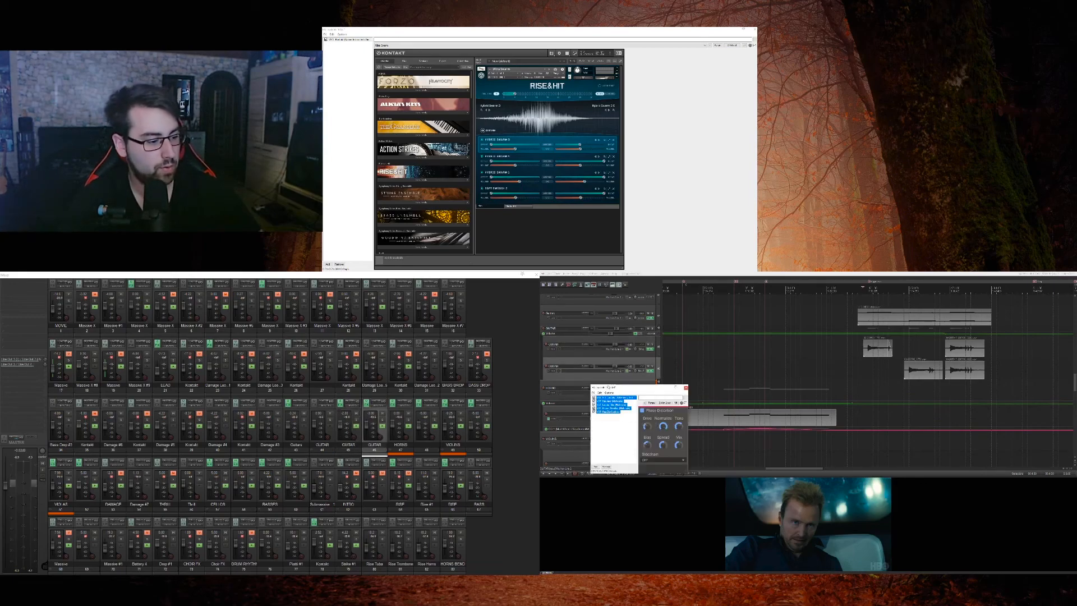
left_click(685, 388)
left_click(647, 366)
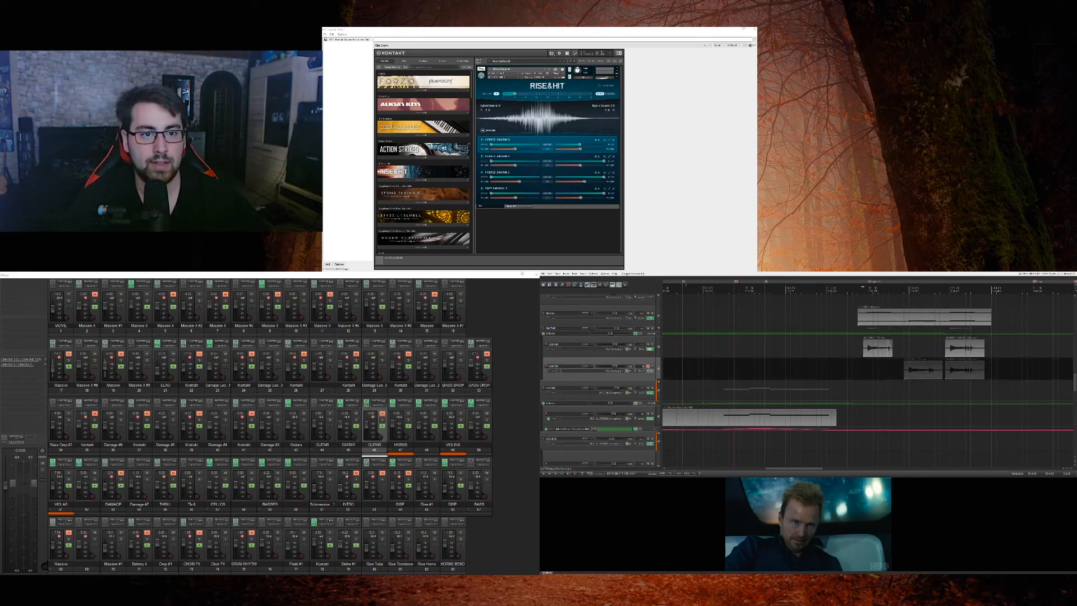
Step: Open and close the first GUITAR track's effects chain, then mute and shrink the GUITAR tracks and mute their parent
left_click(649, 349)
left_click_drag(789, 405, 764, 383)
key("Delete")
left_click(651, 350)
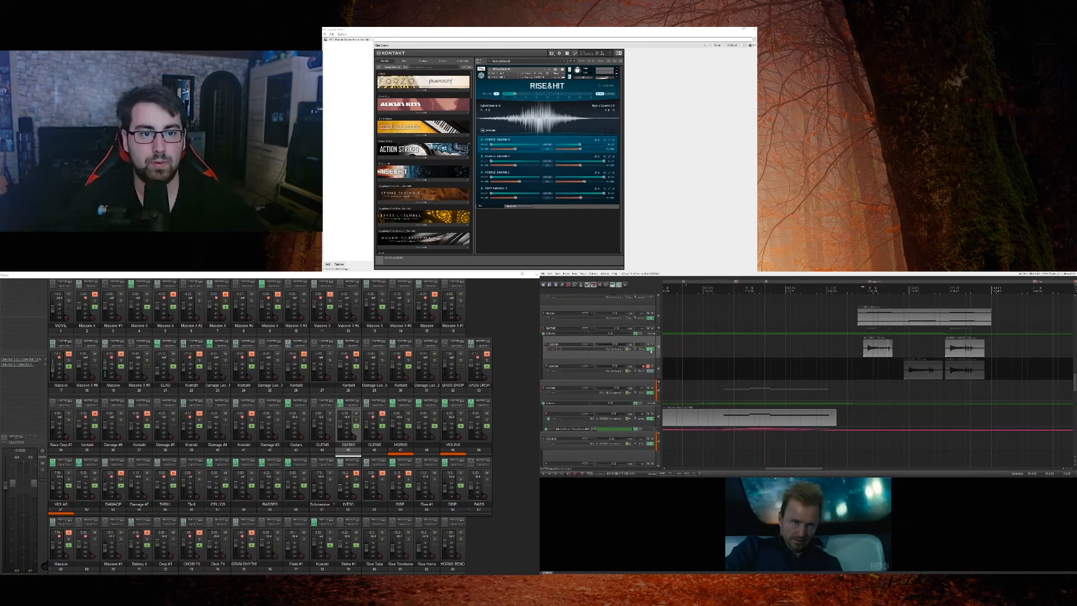
left_click(647, 346)
left_click_drag(648, 357, 646, 346)
left_click(648, 329)
Step: Play the score with the guitars muted and look through the track list for the next part to present
key("space")
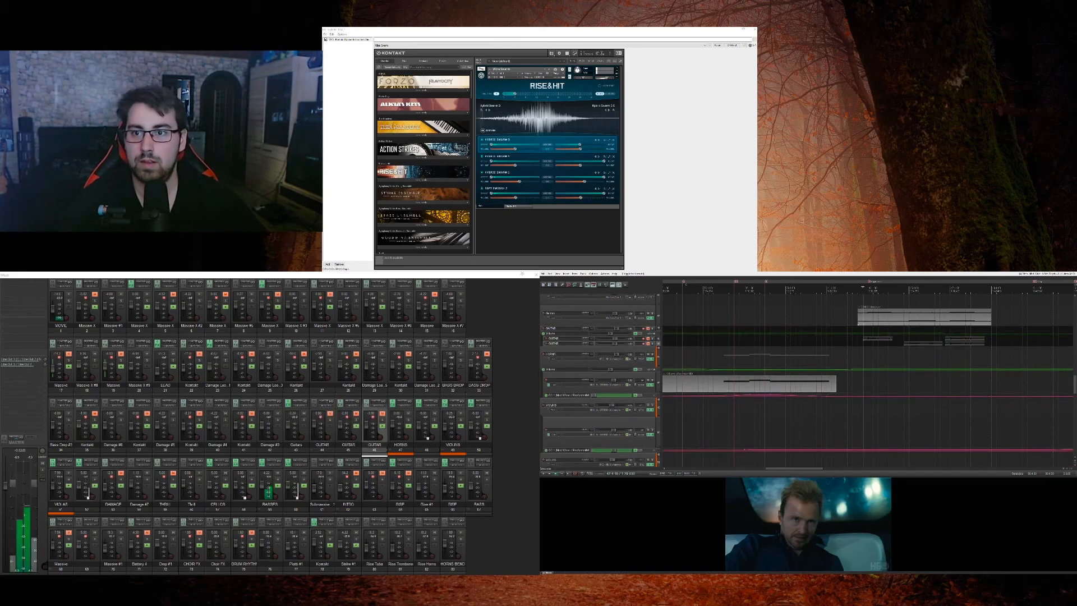
scroll(651, 353, "up", 2)
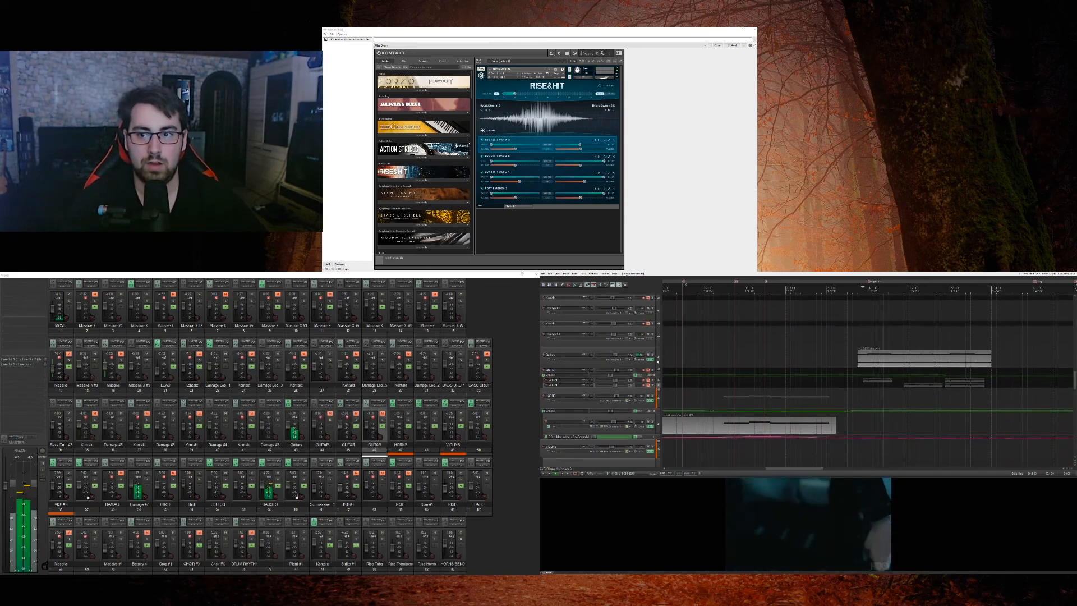
scroll(657, 361, "up", 5)
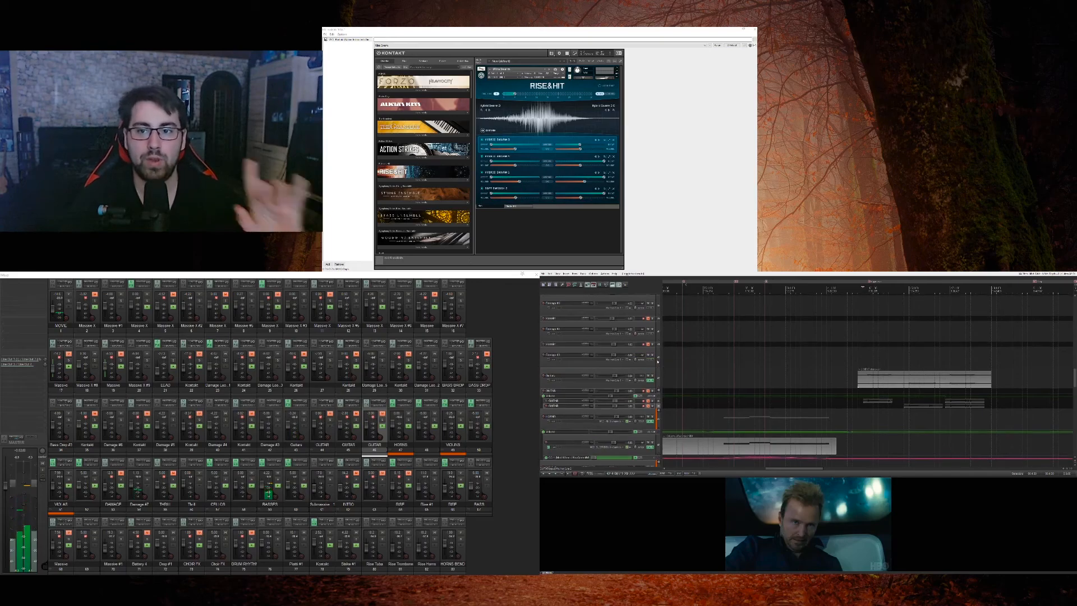
scroll(658, 362, "down", 3)
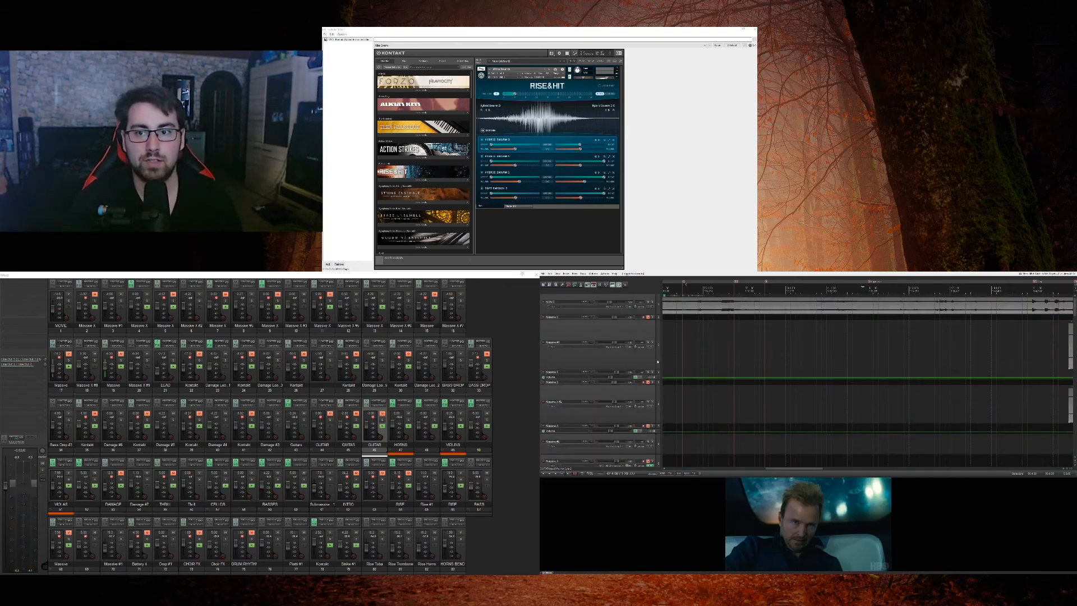
scroll(658, 362, "down", 6)
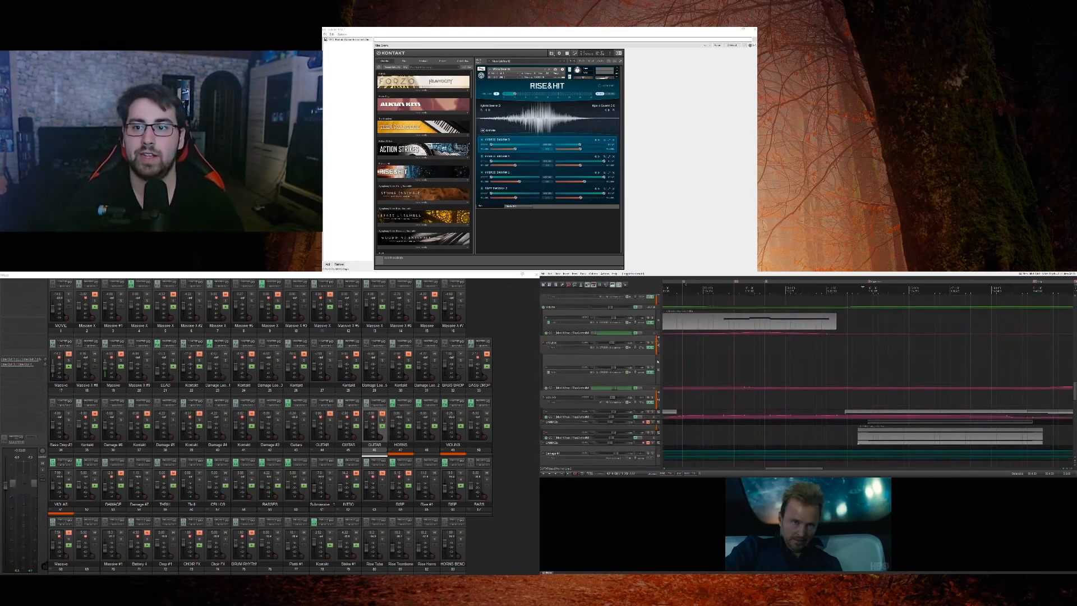
Step: Select the muted Damage track below the viola track and play the score from just before its clip
left_click(657, 370)
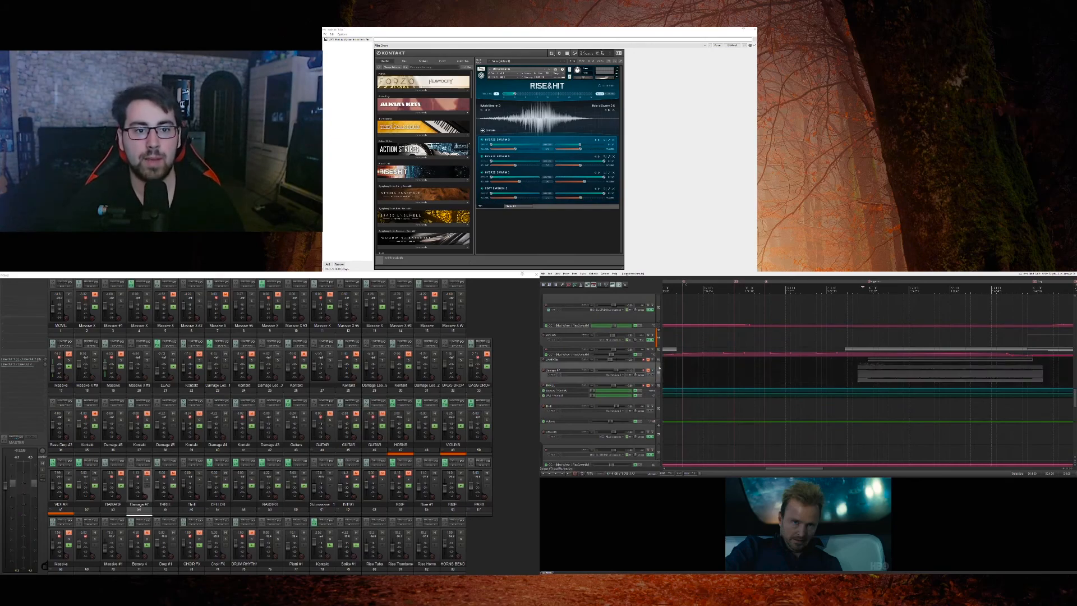
key("space")
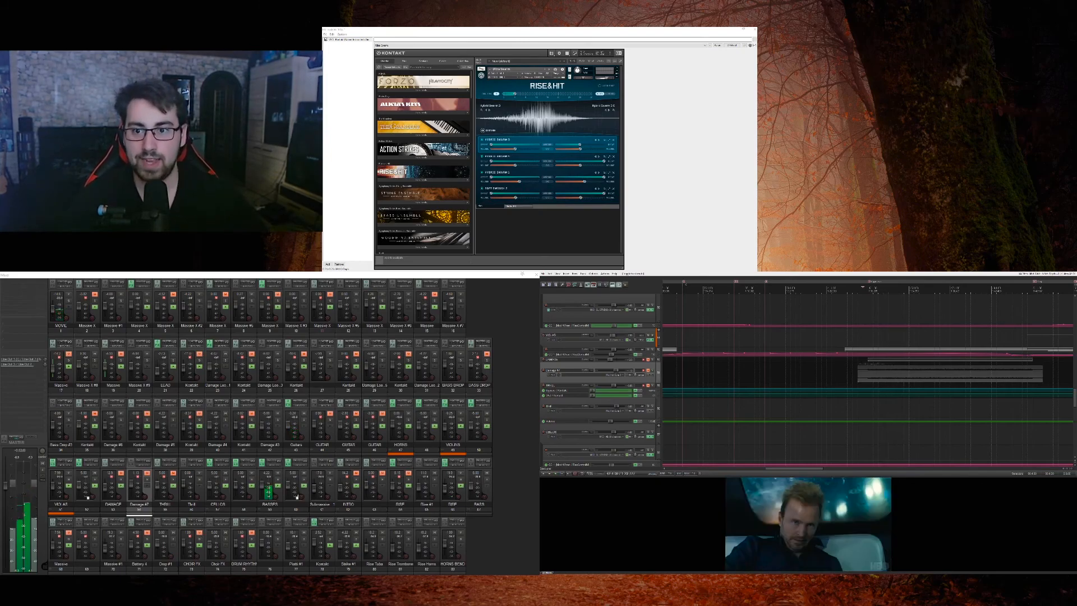
left_click(848, 373)
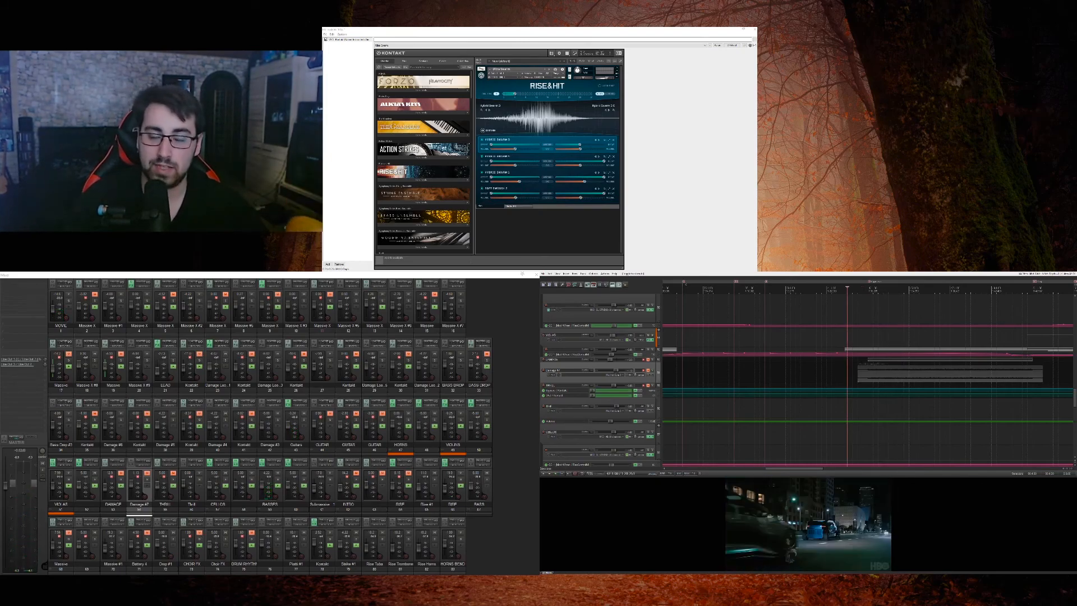
key("space")
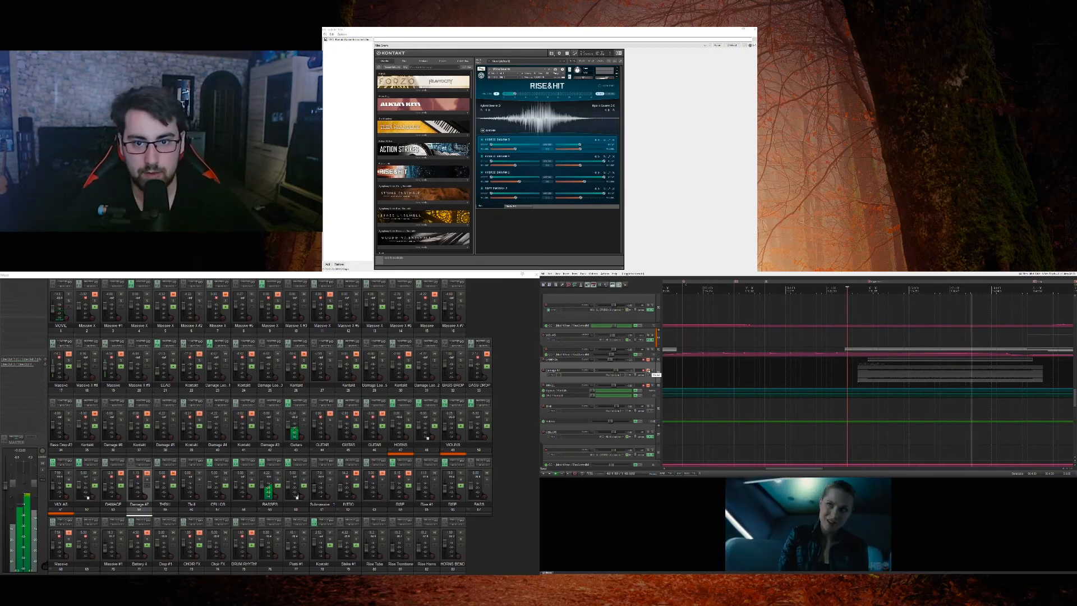
Step: Unmute and solo the second Damage track, enlarge the DAMAGE track above it and bring all effects in its chain online
left_click(648, 371)
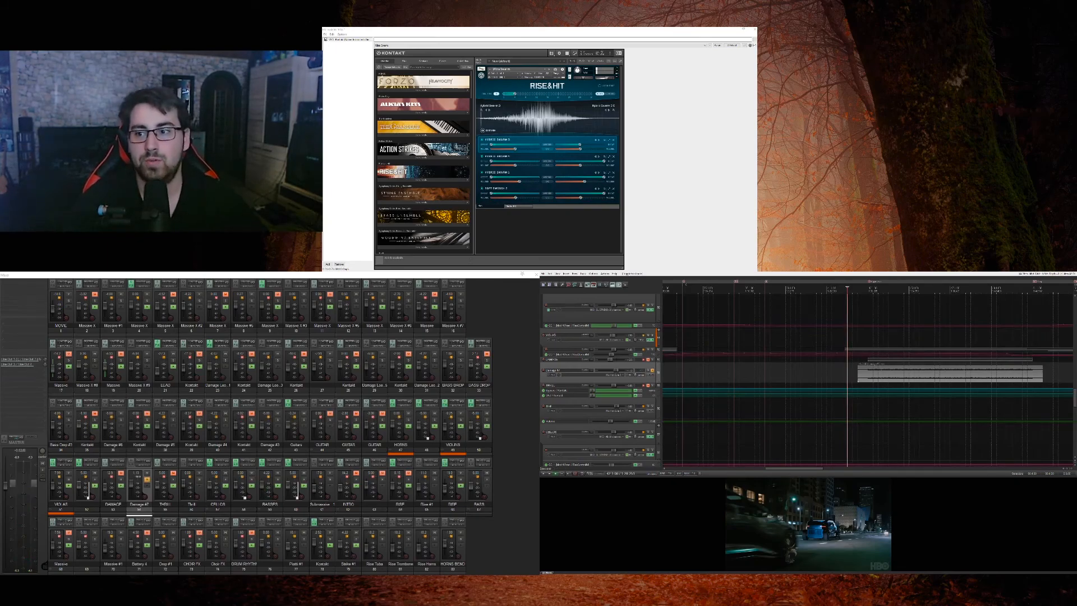
left_click_drag(656, 363, 656, 380)
left_click(648, 369)
left_click(574, 320)
key("ctrl+a")
key("ctrl+alt+v")
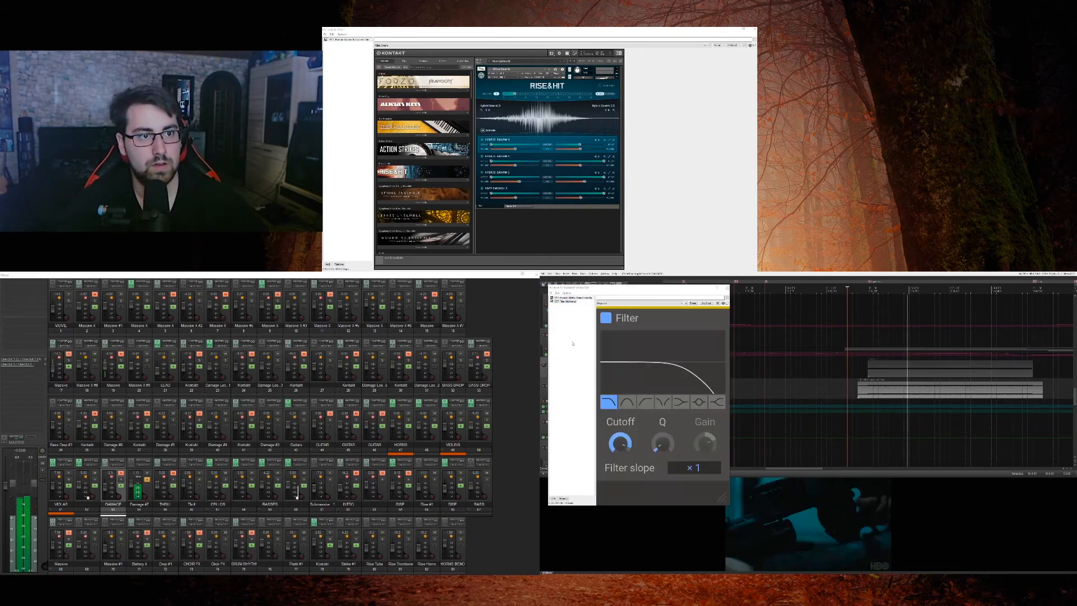
Step: Close the effects window, stop playback and unsolo the second Damage track
key("Escape")
key("space")
left_click(653, 385)
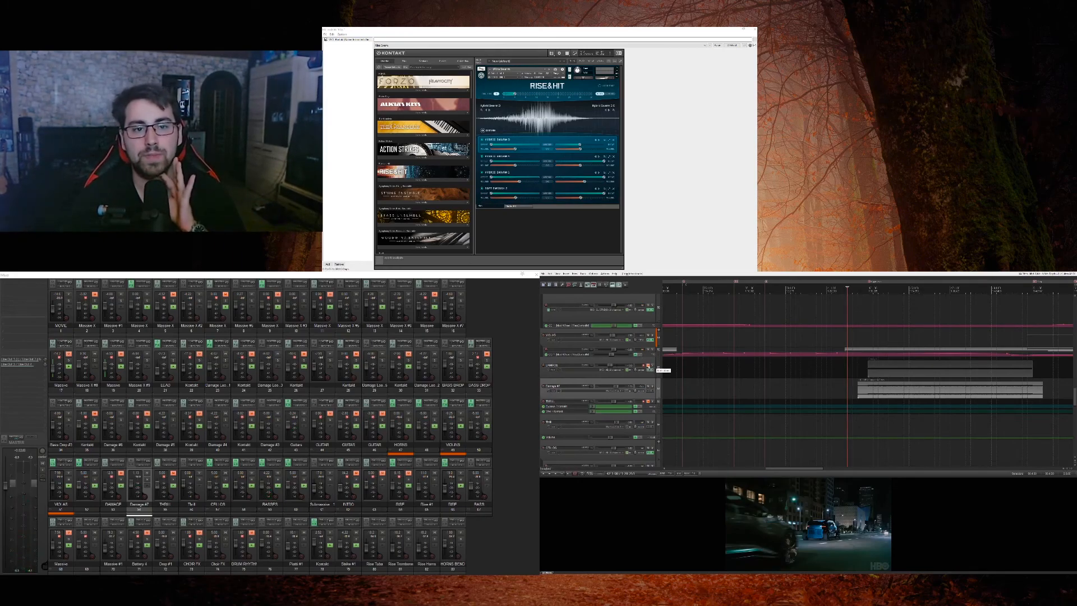
Step: Unmute and solo the DAMAGE track, open its clip in the MIDI editor, audition the note used and close the editor
left_click(649, 365)
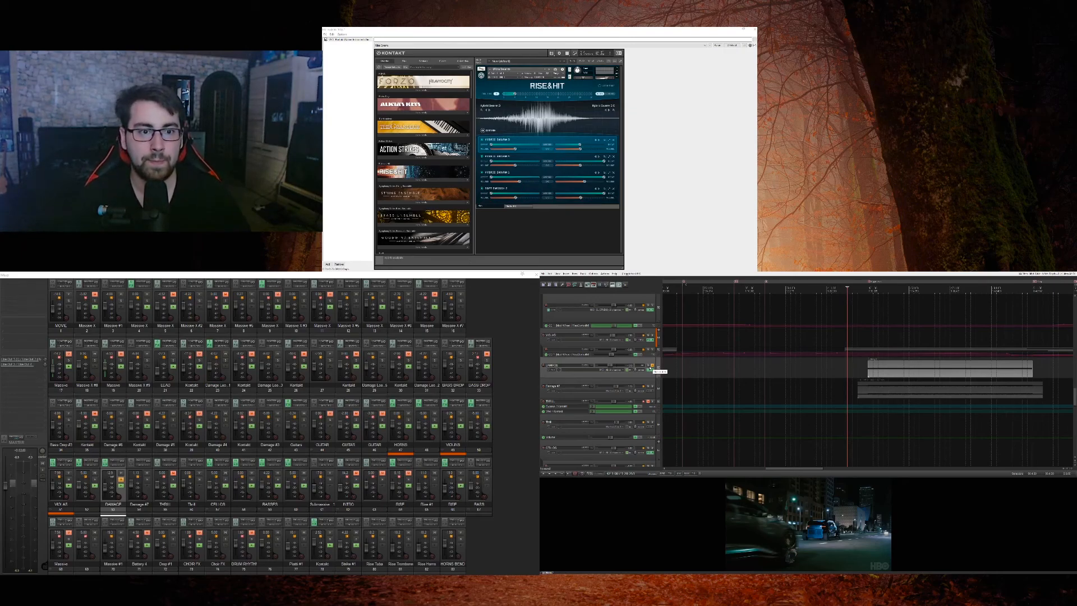
left_click(652, 365)
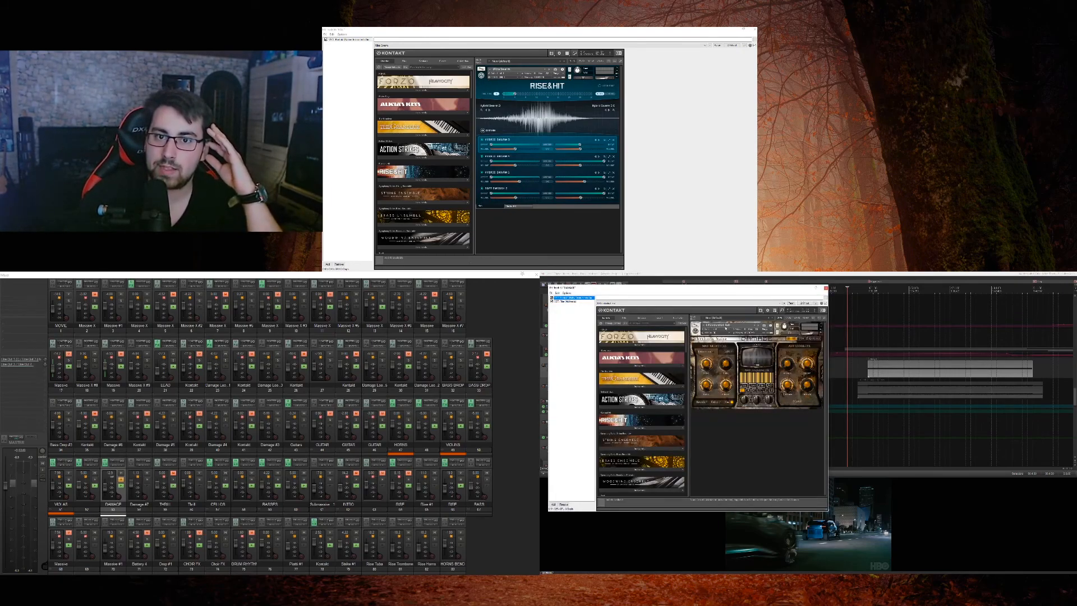
left_click(883, 367)
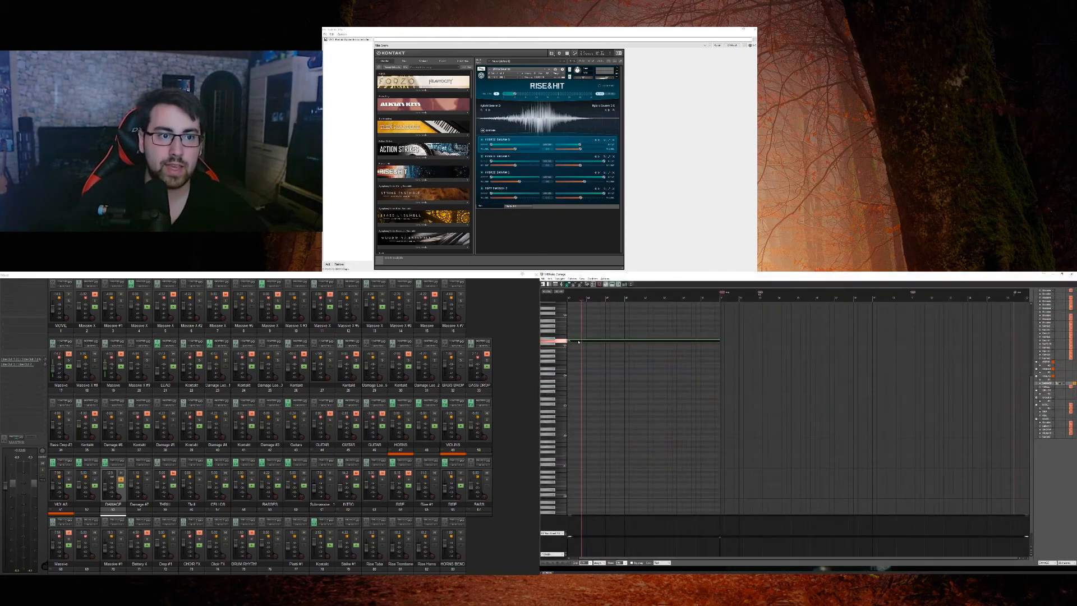
left_click(563, 342)
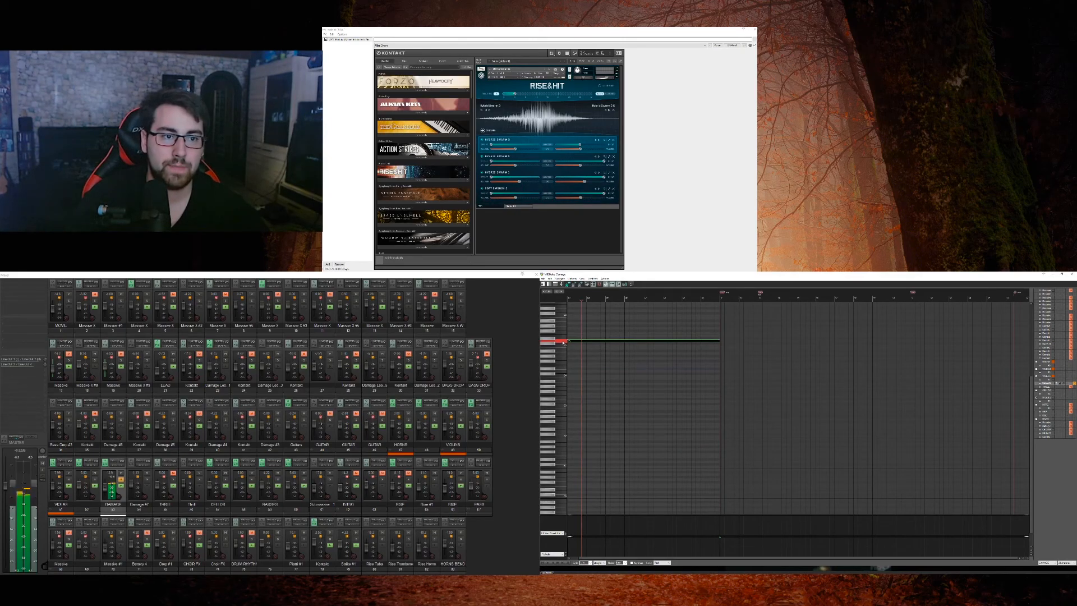
key("Escape")
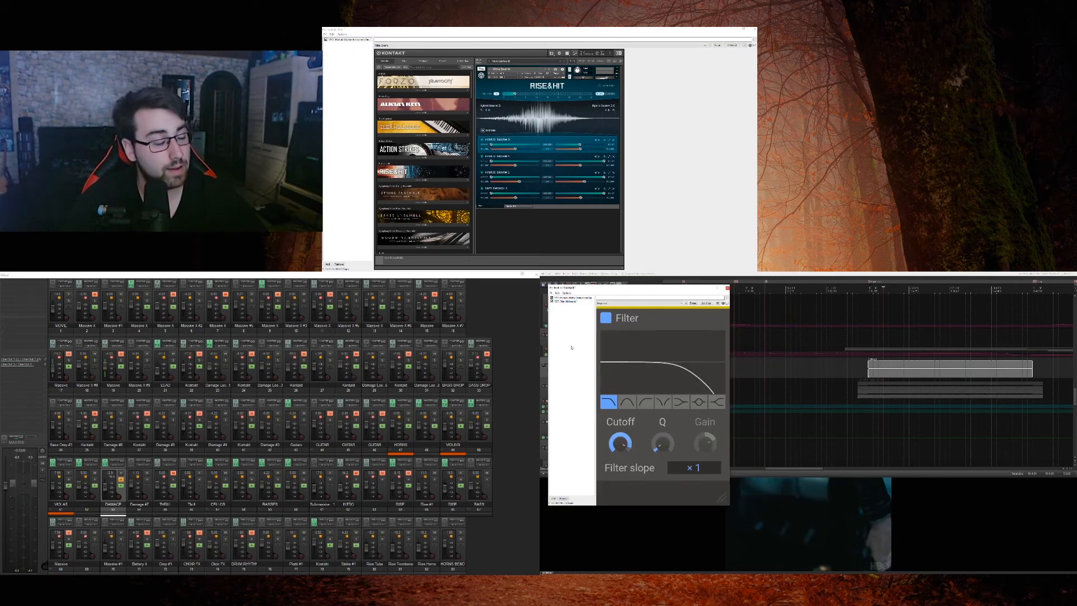
Step: Play the soloed DAMAGE track and inspect its Filter effect while the sound runs through it
key("Escape")
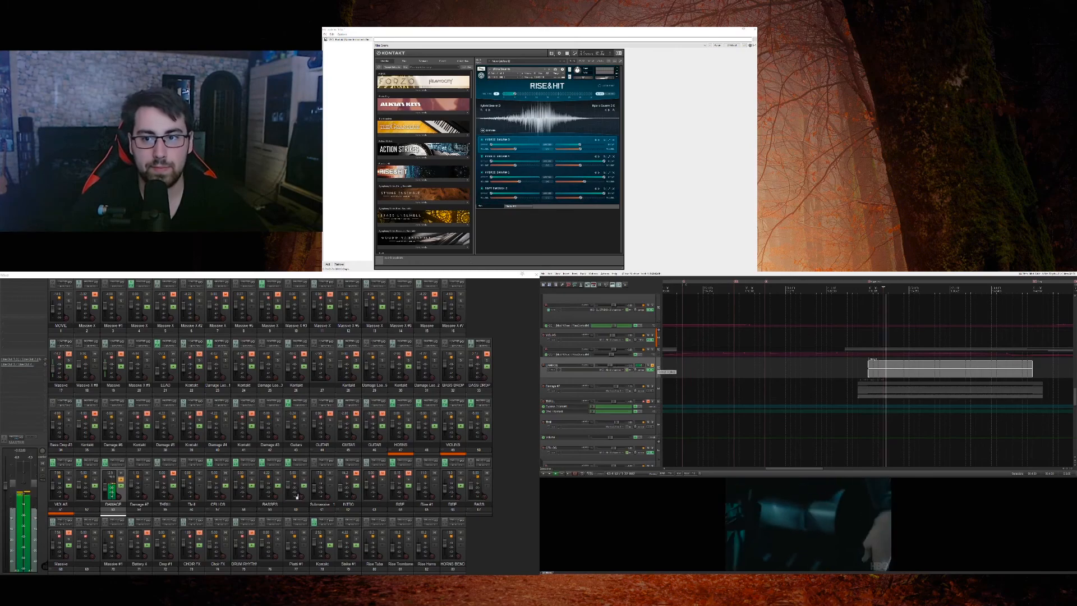
left_click(652, 365)
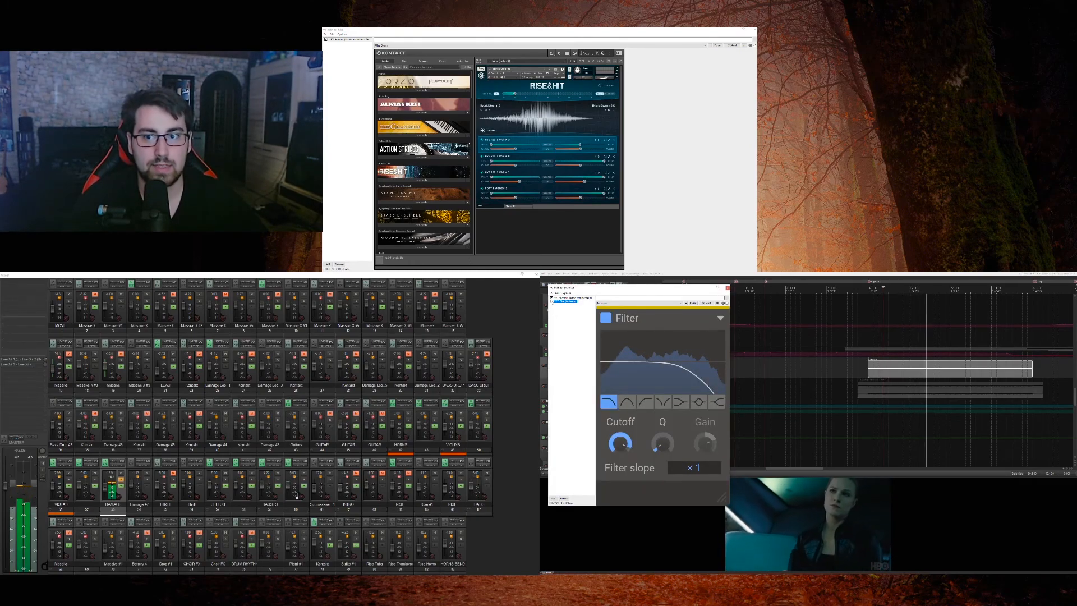
key("Escape")
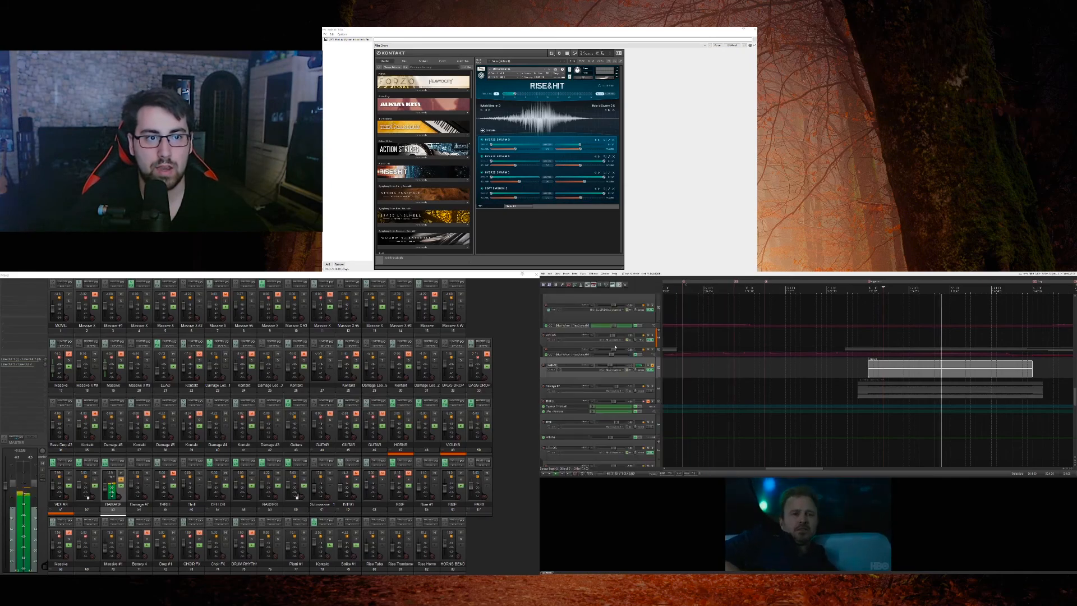
Step: Show the Damage instrument in the DAMAGE track's Kontakt, switch between its pages and close the effects window
left_click(647, 371)
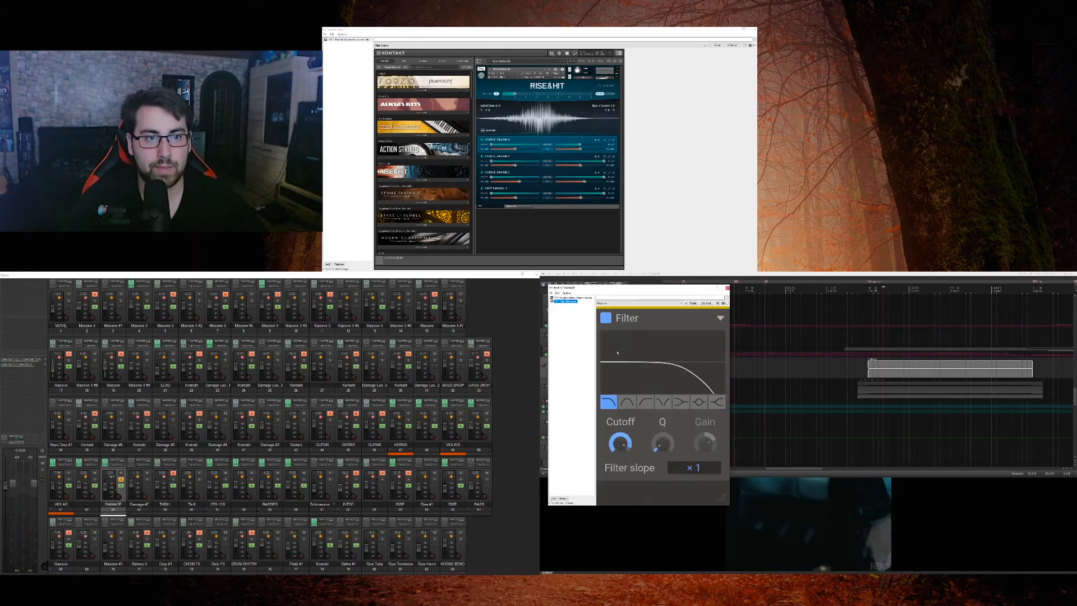
left_click(558, 298)
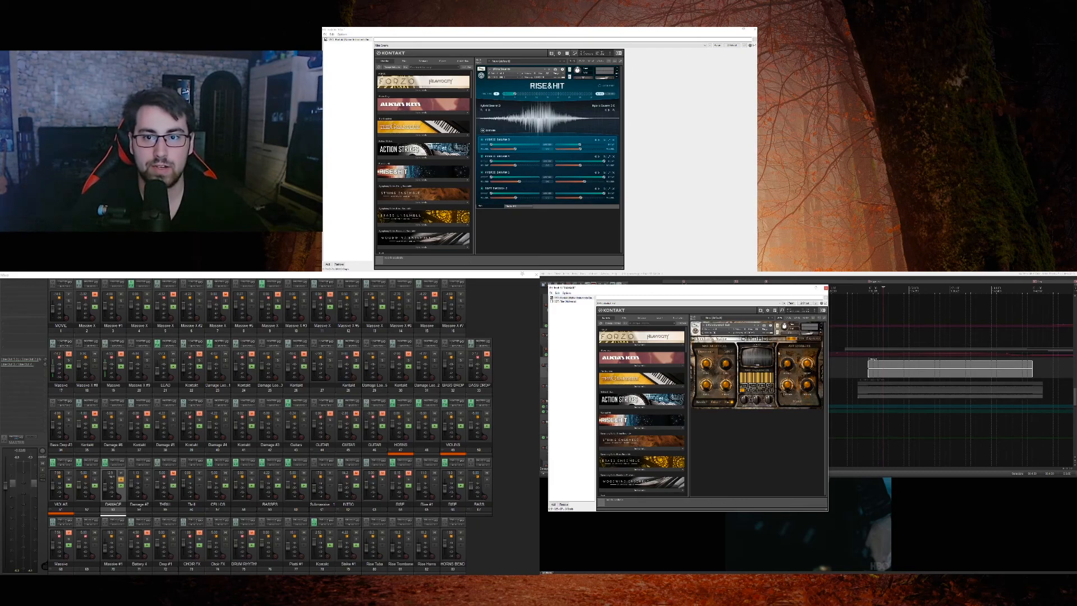
left_click(802, 339)
left_click(813, 339)
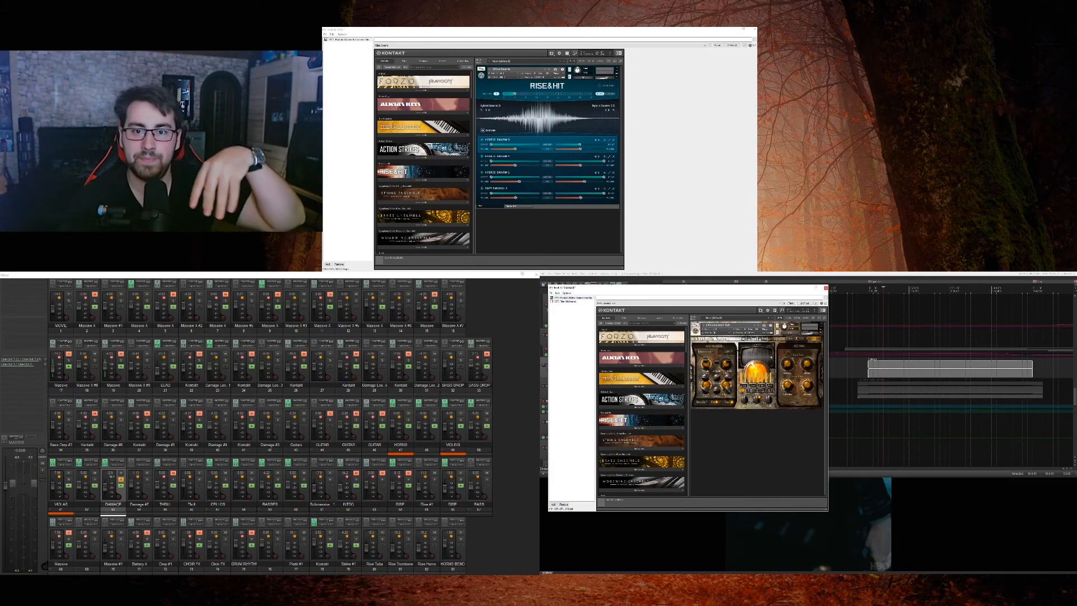
left_click(825, 288)
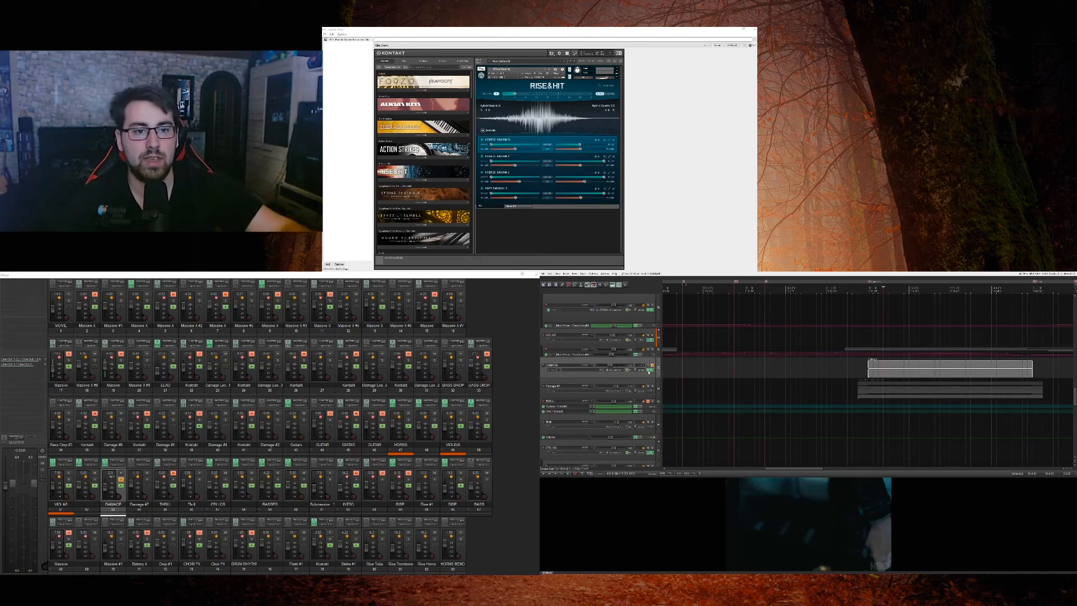
left_click(651, 369)
key("Escape")
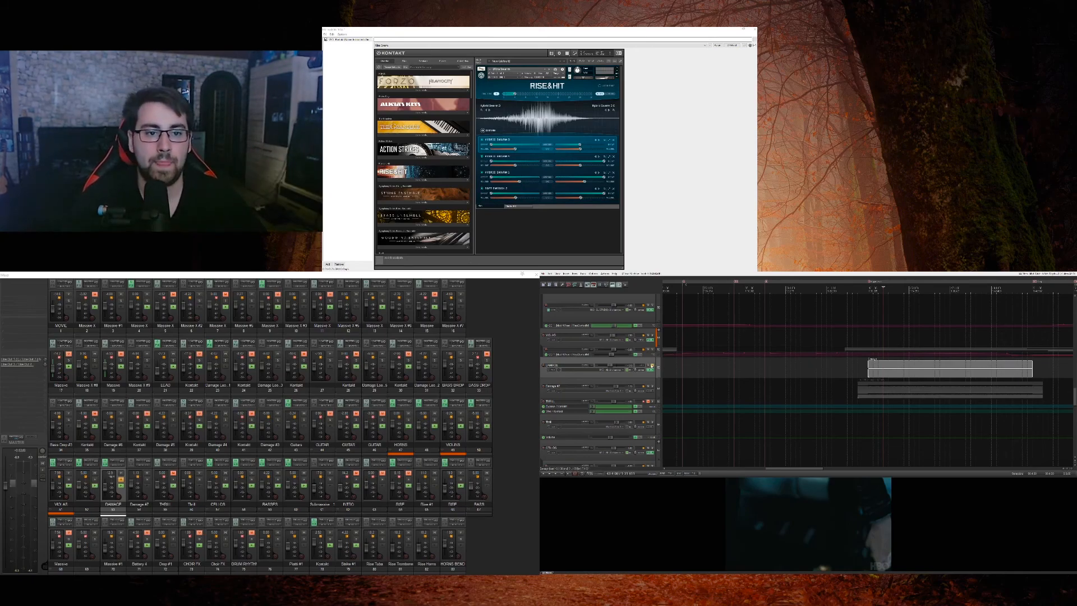
Step: Unsolo and mute the DAMAGE track, take all effects in its chain offline, close the window and stop playback
left_click(652, 366)
left_click(649, 365)
left_click(650, 371)
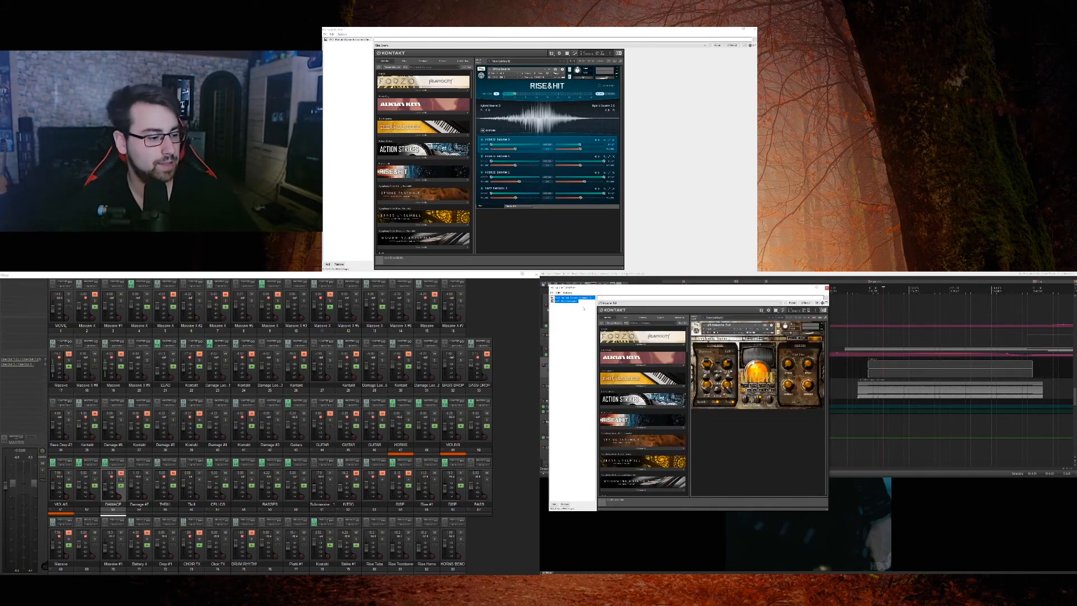
left_click(582, 332)
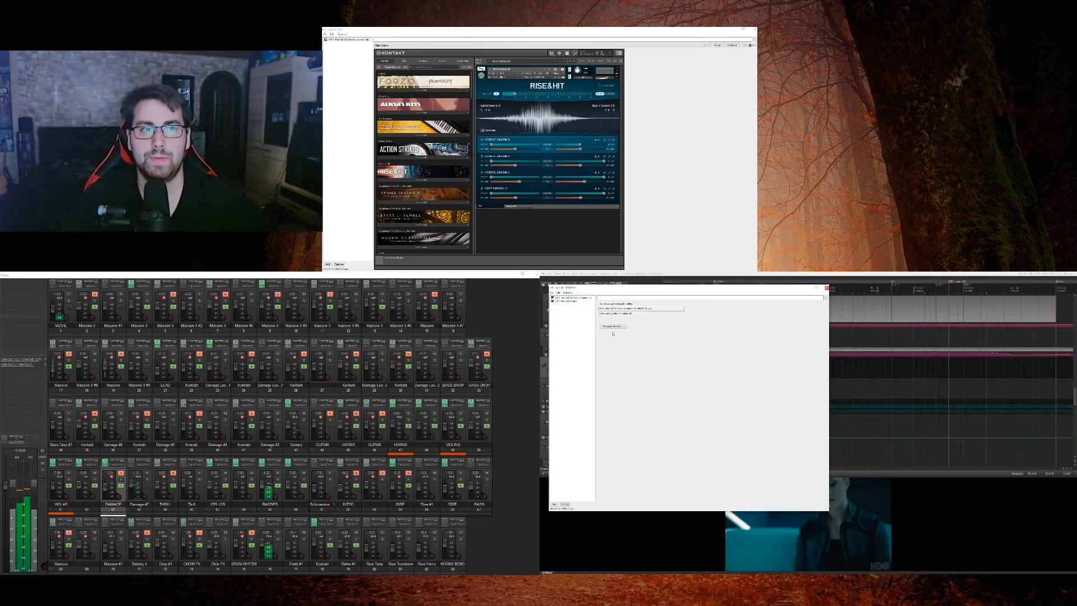
left_click(827, 288)
key("space")
Step: Play the score from the start of the second Damage track's clip and shrink the muted DAMAGE track
scroll(826, 359, "down", 5)
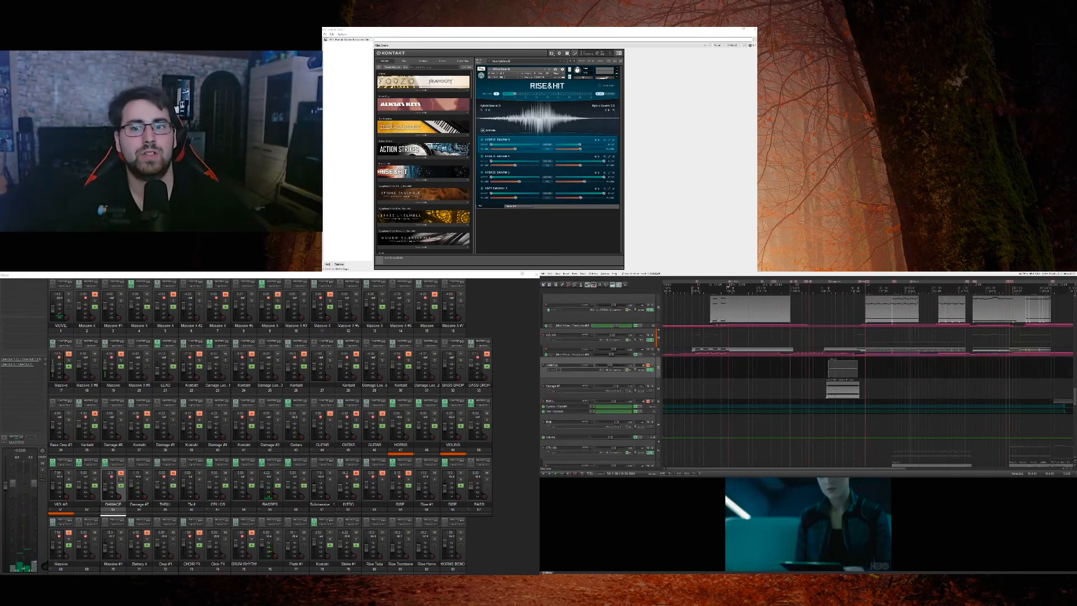
scroll(845, 383, "up", 5)
left_click(650, 370)
key("Escape")
left_click(652, 370)
key("space")
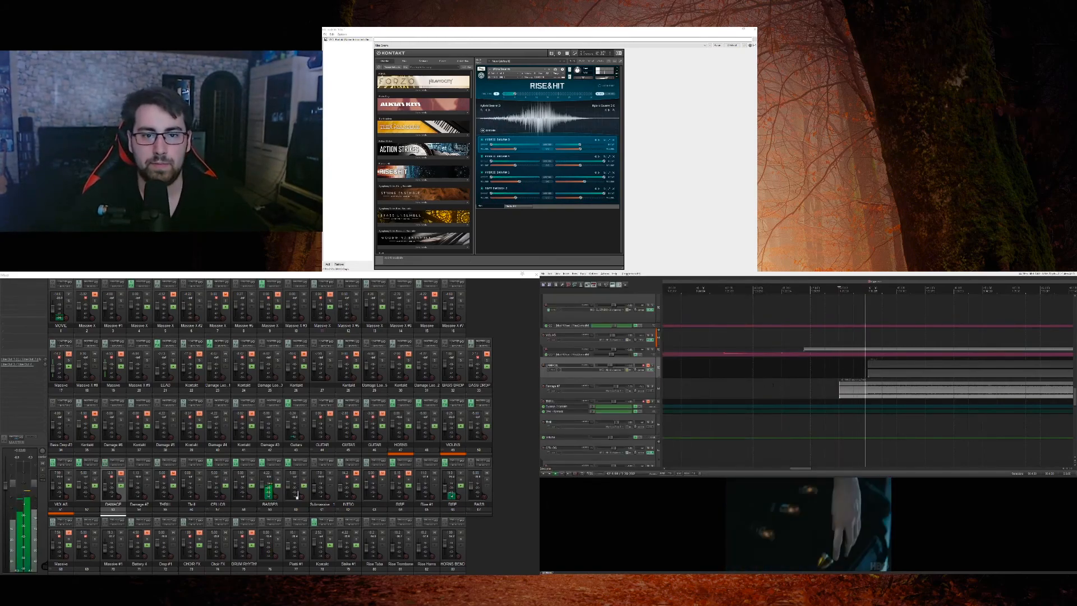
left_click_drag(647, 378, 649, 362)
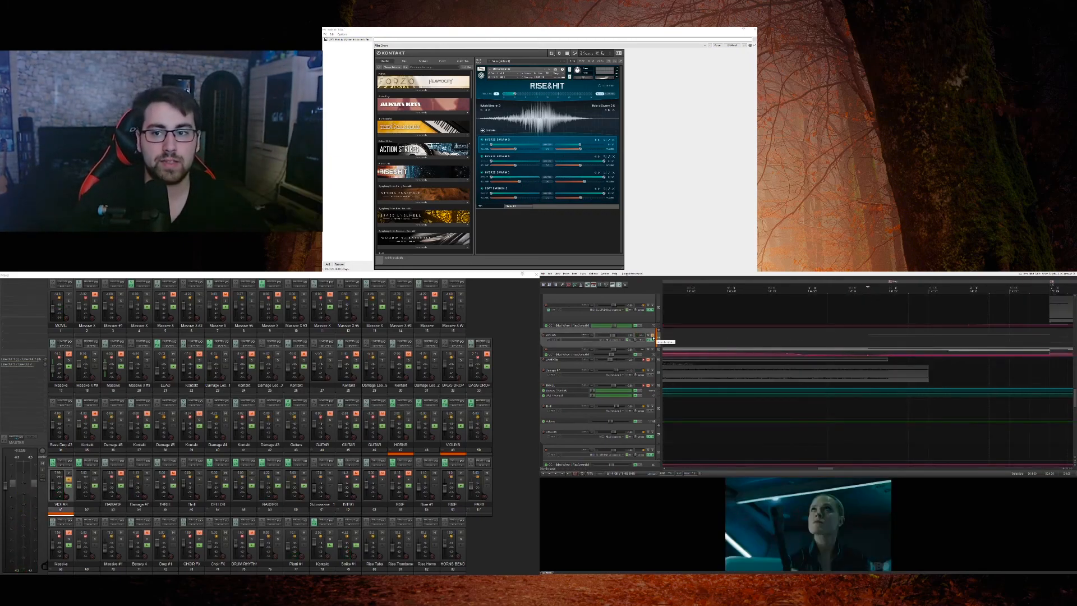
Step: Play the viola track soloed from the start of its section, stop, and examine where the string clips begin
key("space")
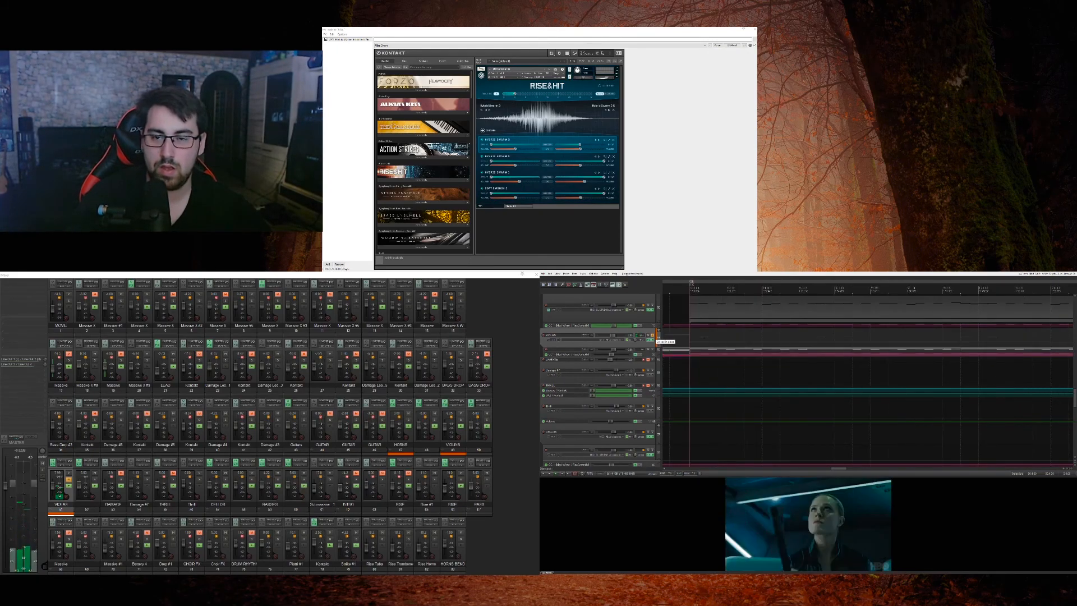
key("space")
left_click(998, 328)
scroll(1003, 351, "up", 5)
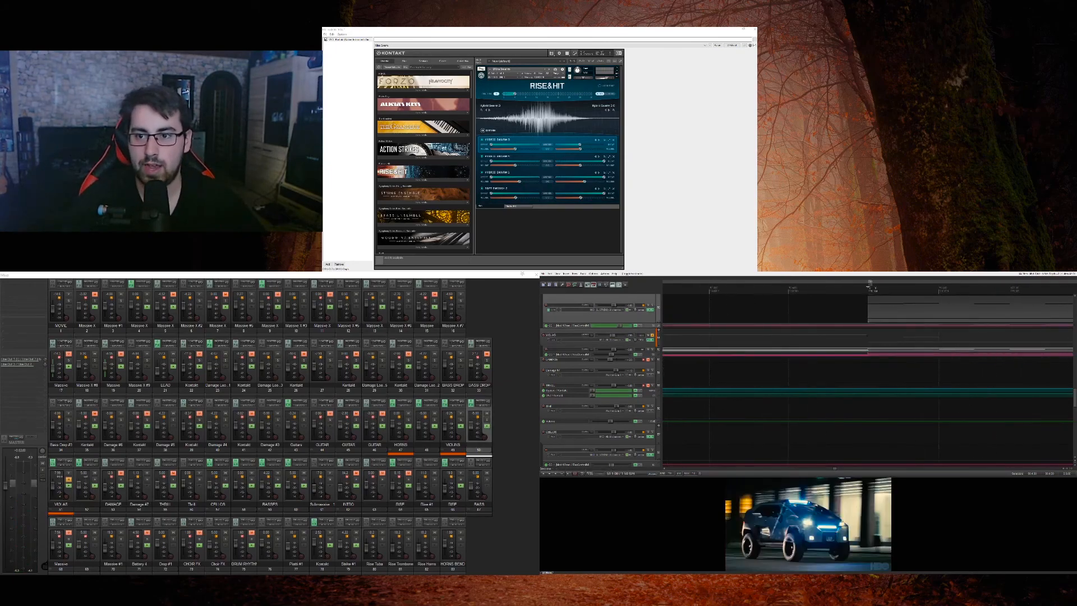
scroll(861, 351, "down", 5)
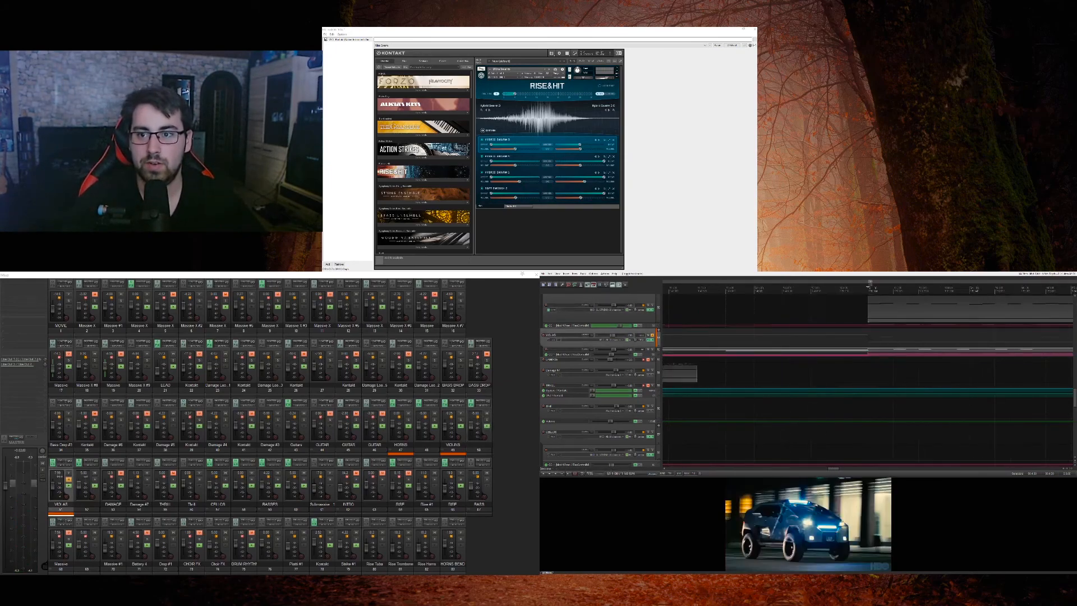
Step: Examine the viola and violin tracks across the gap before the next string clip, placing the cursor at the gap's start marker
left_click(861, 351)
left_click(867, 351)
left_click(865, 351)
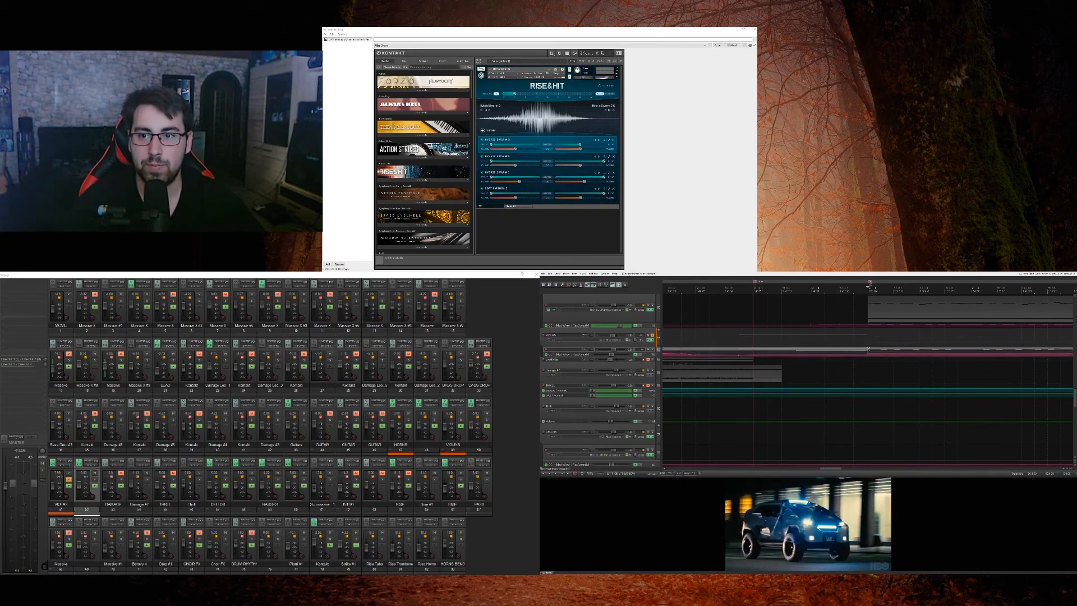
left_click(739, 339)
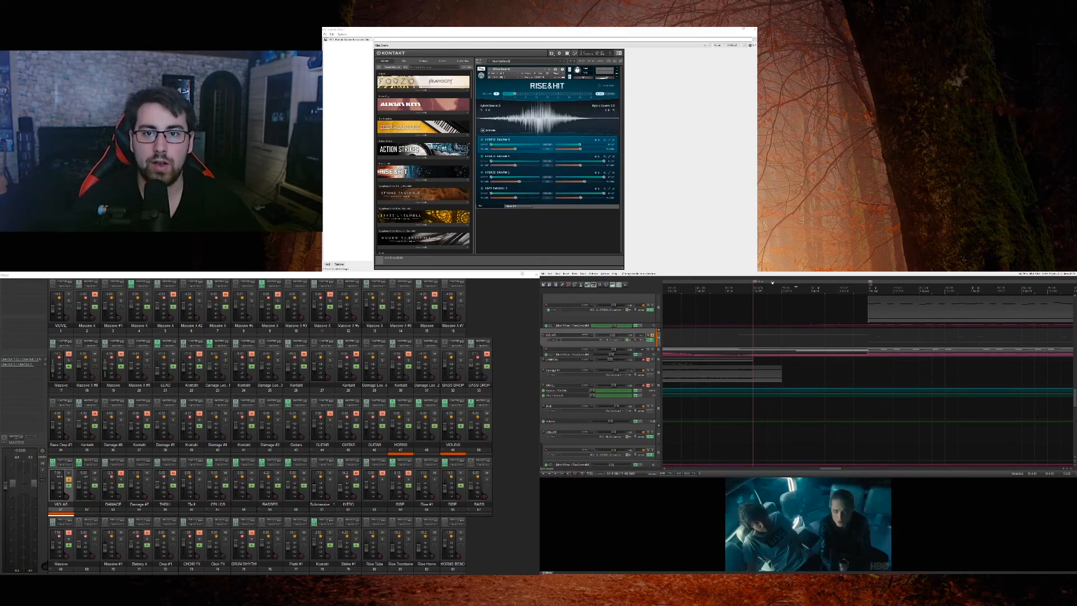
left_click(754, 283)
left_click(781, 308)
left_click(811, 309)
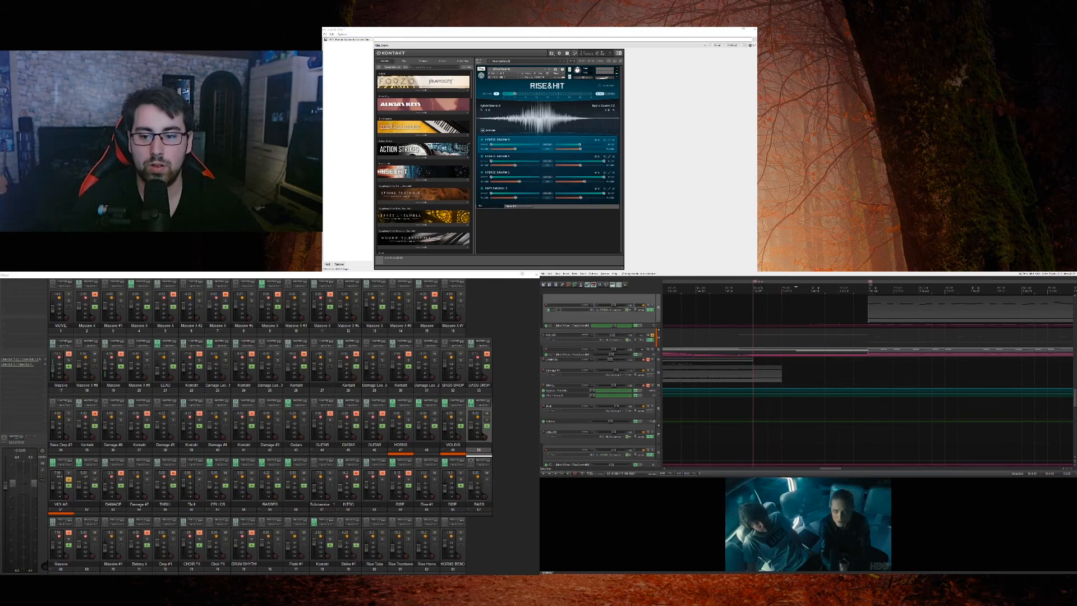
Step: Look through the track list for the parts that play during the string gap
scroll(659, 331, "down", 10)
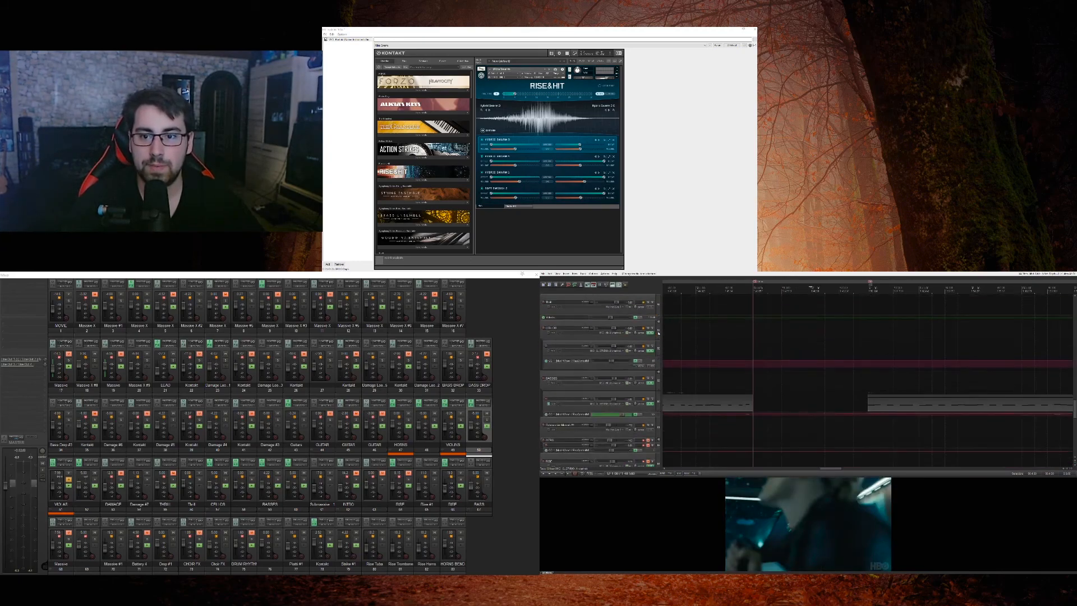
scroll(658, 333, "up", 2)
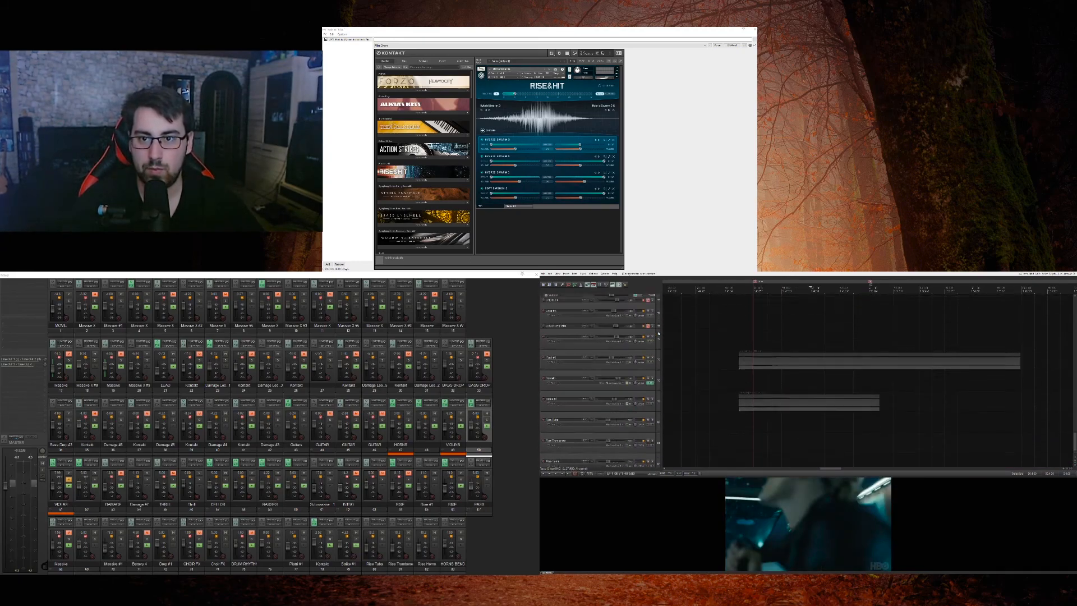
scroll(659, 334, "up", 8)
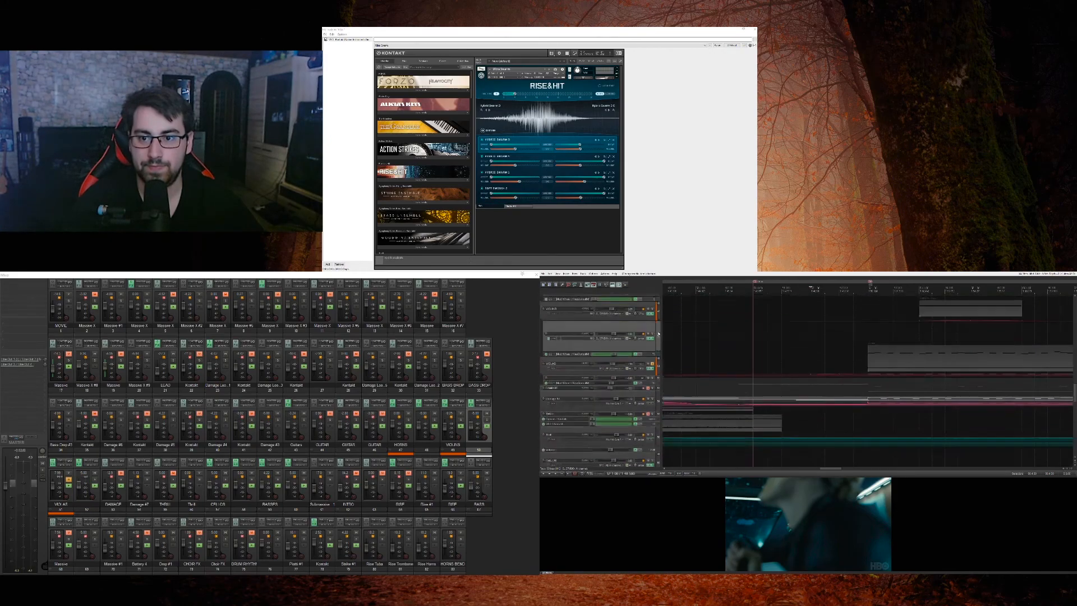
scroll(658, 333, "up", 6)
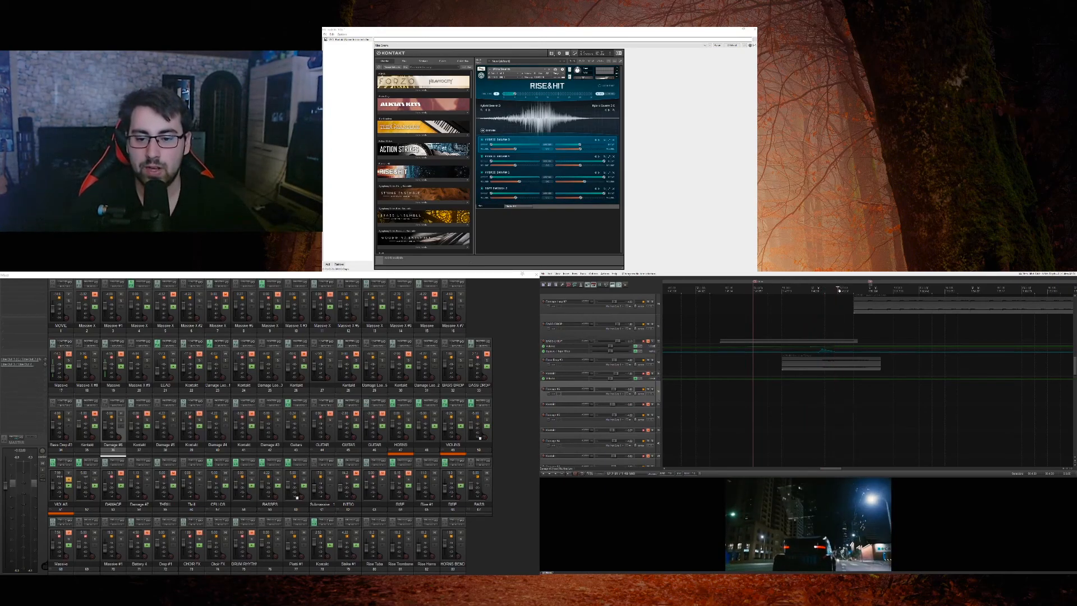
Step: Place the cursor at the end of the string gap, return it to the gap's start and select the BASS DROP track
left_click(876, 292)
left_click_drag(770, 301, 755, 301)
left_click(623, 333)
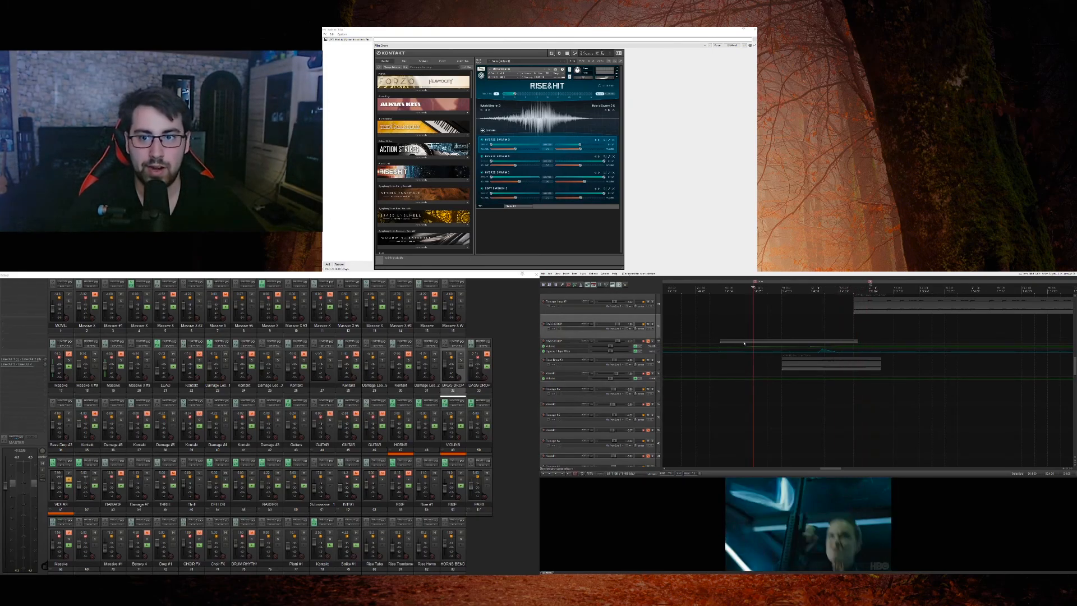
Step: Unsolo the viola track and play the full score from the start of the string gap while viewing the other tracks
scroll(577, 375, "up", 8)
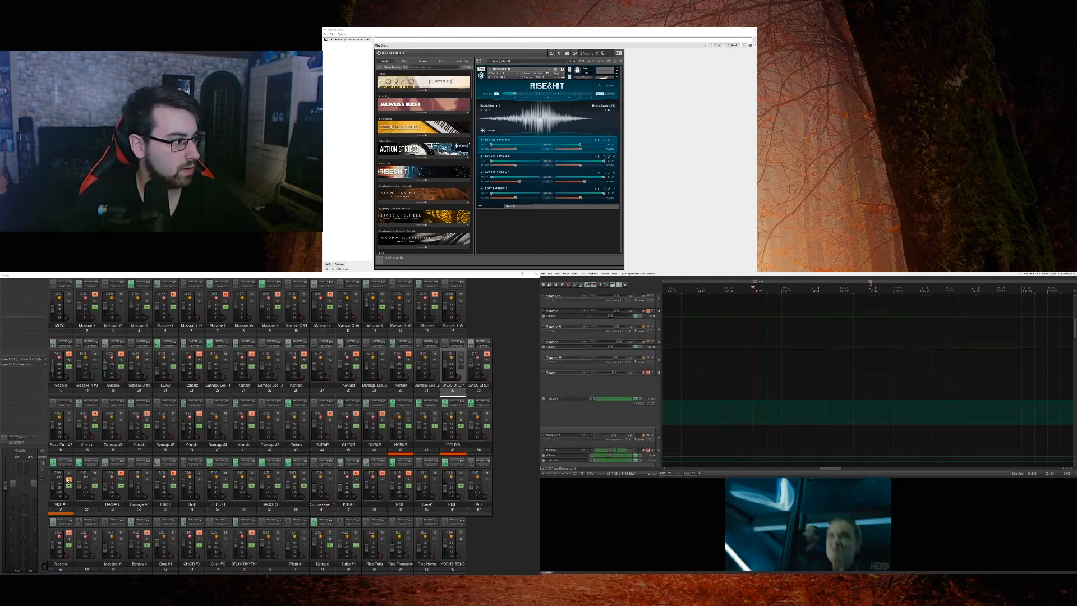
left_click(68, 481)
key("space")
scroll(658, 355, "down", 4)
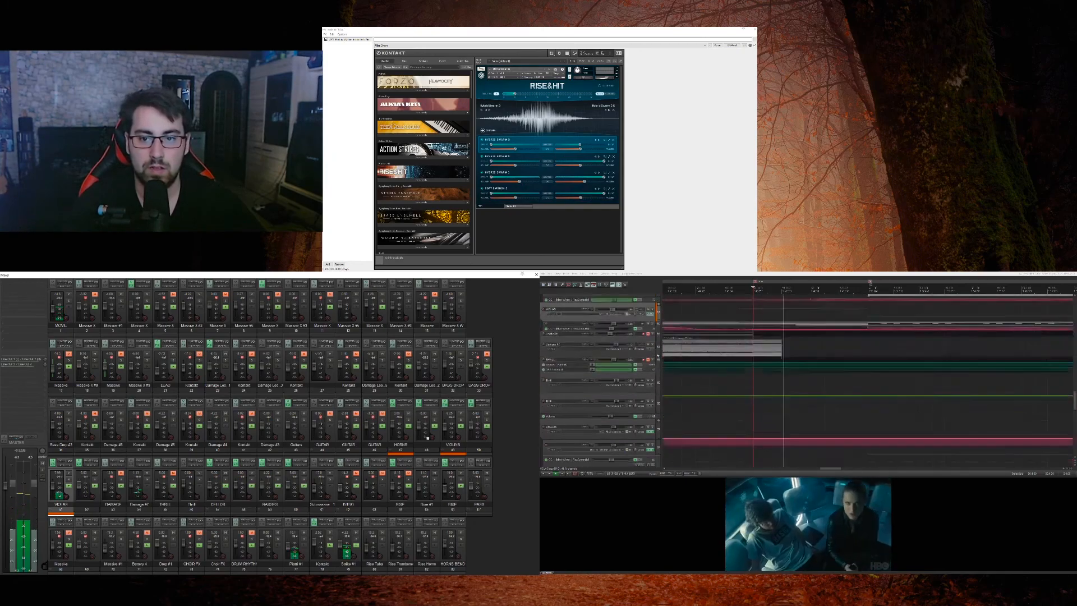
scroll(658, 355, "down", 5)
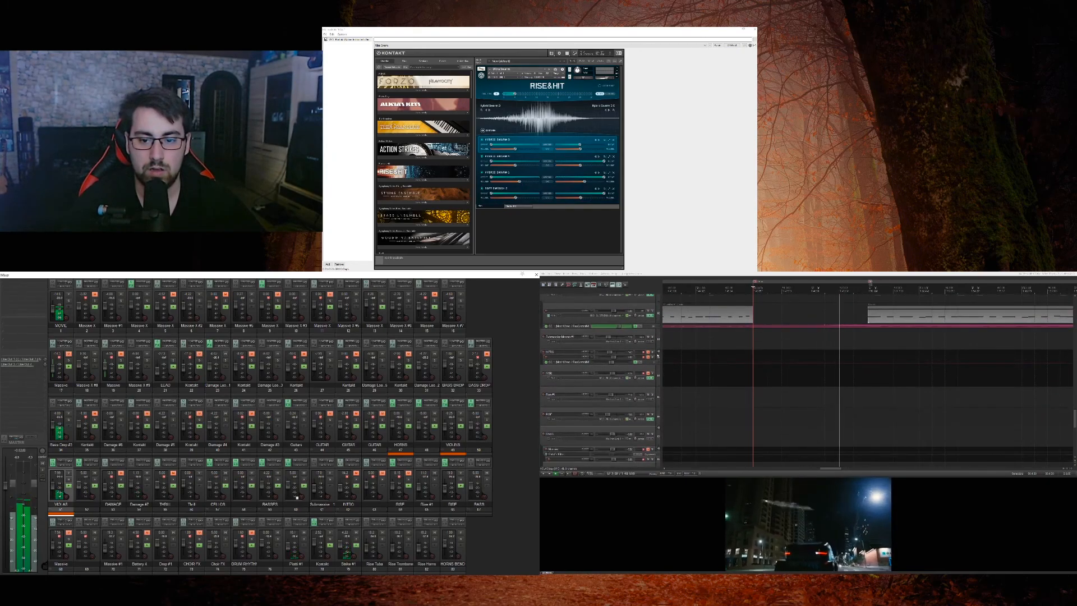
Step: Stop playback and place the edit cursor at the start of the string clip that follows the gap
key("space")
left_click(854, 340)
left_click(866, 299)
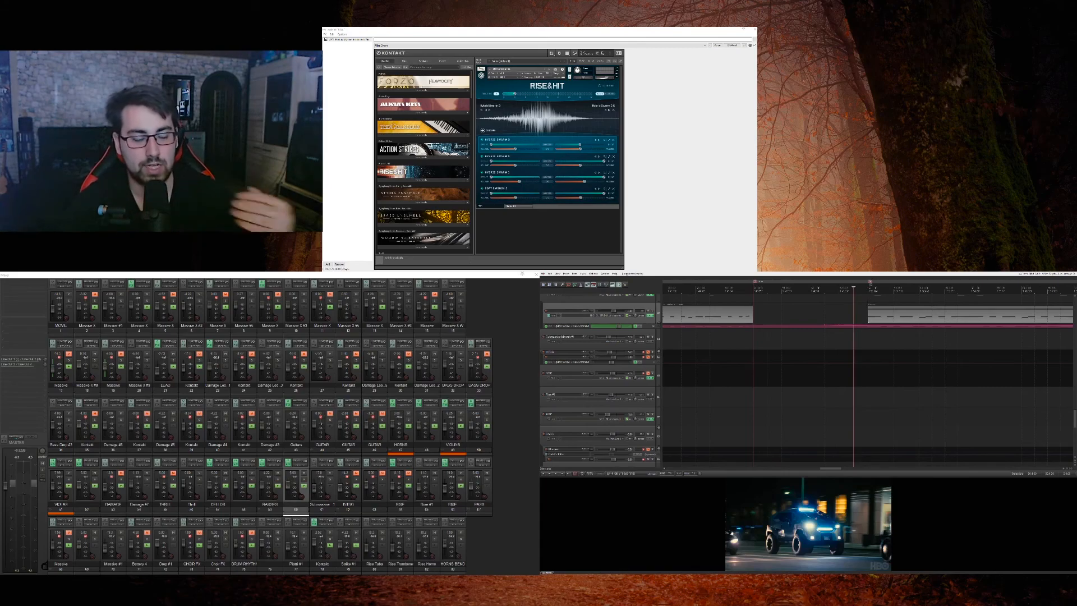
scroll(866, 336, "down", 3)
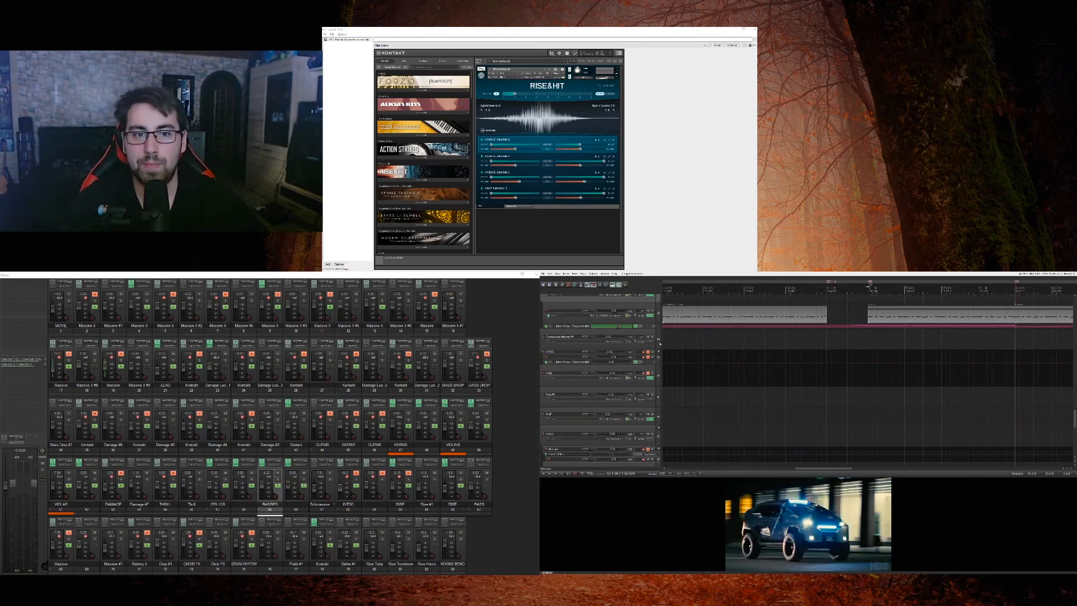
Step: Solo the string bass track and play its part from the start of the clip after the gap
scroll(652, 371, "up", 1)
left_click(652, 372)
key("space")
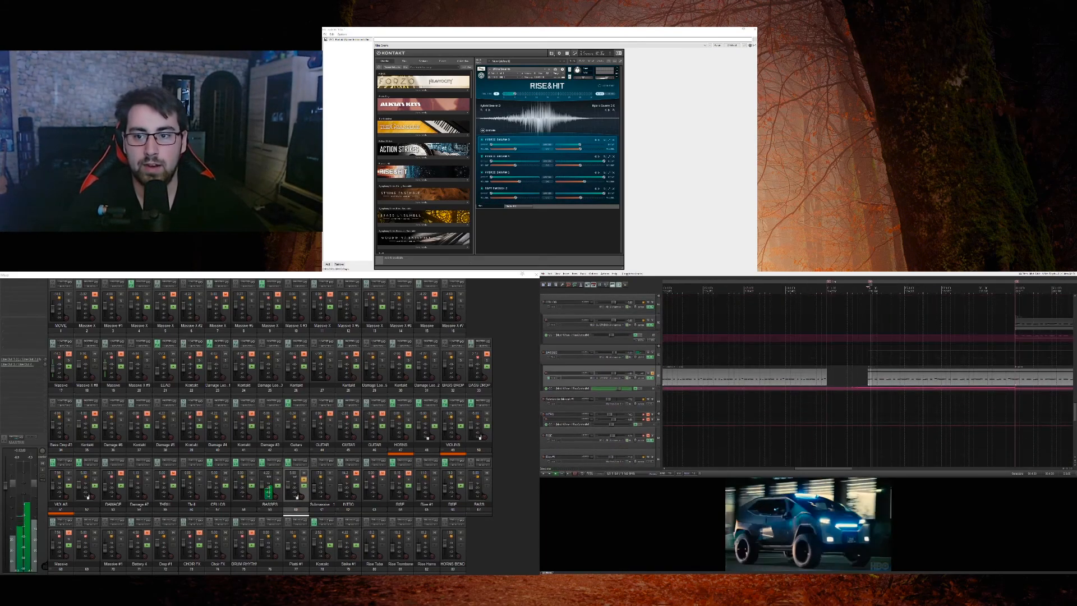
scroll(805, 372, "down", 3)
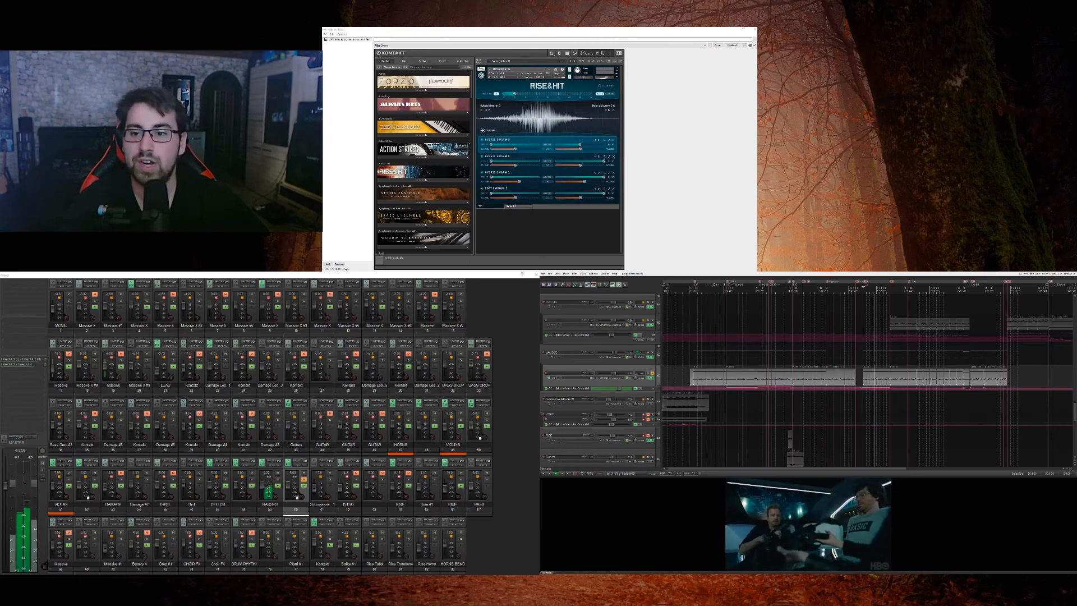
scroll(867, 373, "up", 3)
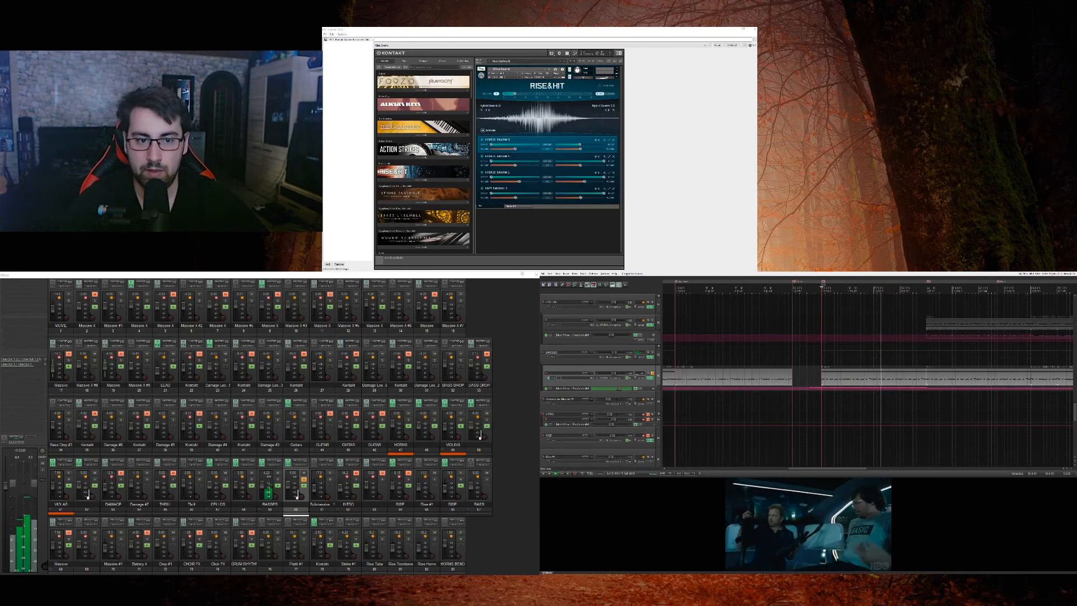
scroll(658, 405, "up", 3)
scroll(658, 406, "down", 5)
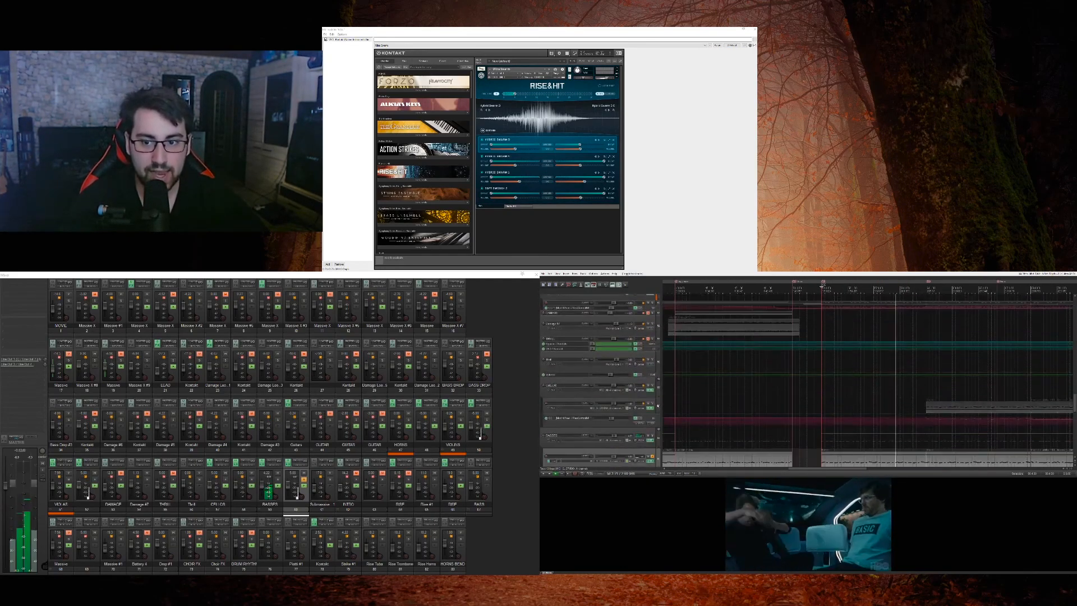
key("space")
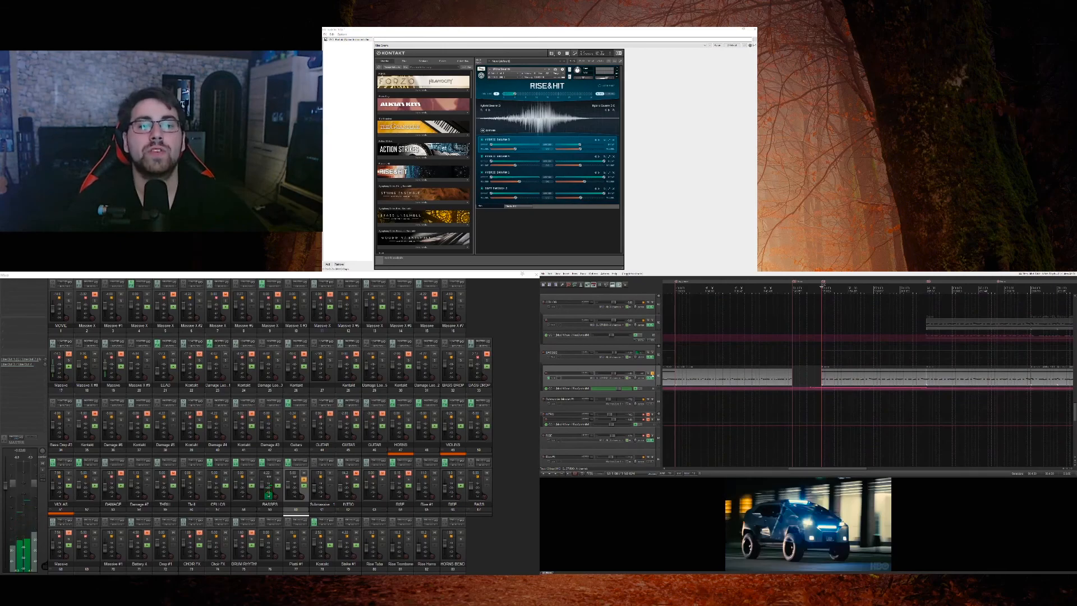
Step: Solo the violin, viola and string bass tracks in turn and play them together from the clip's start
scroll(656, 377, "up", 5)
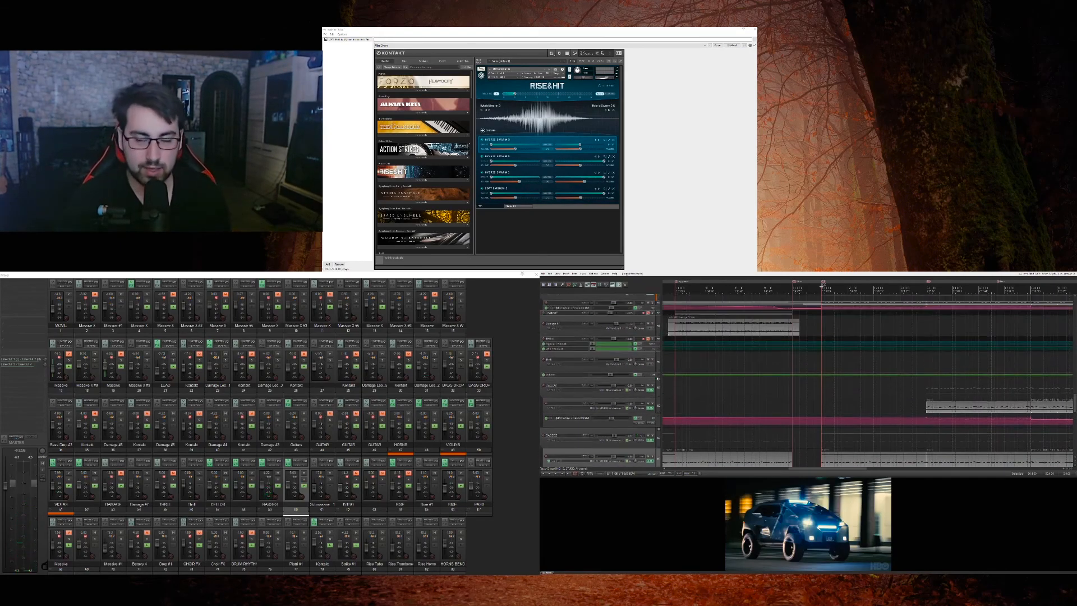
scroll(657, 379, "up", 1)
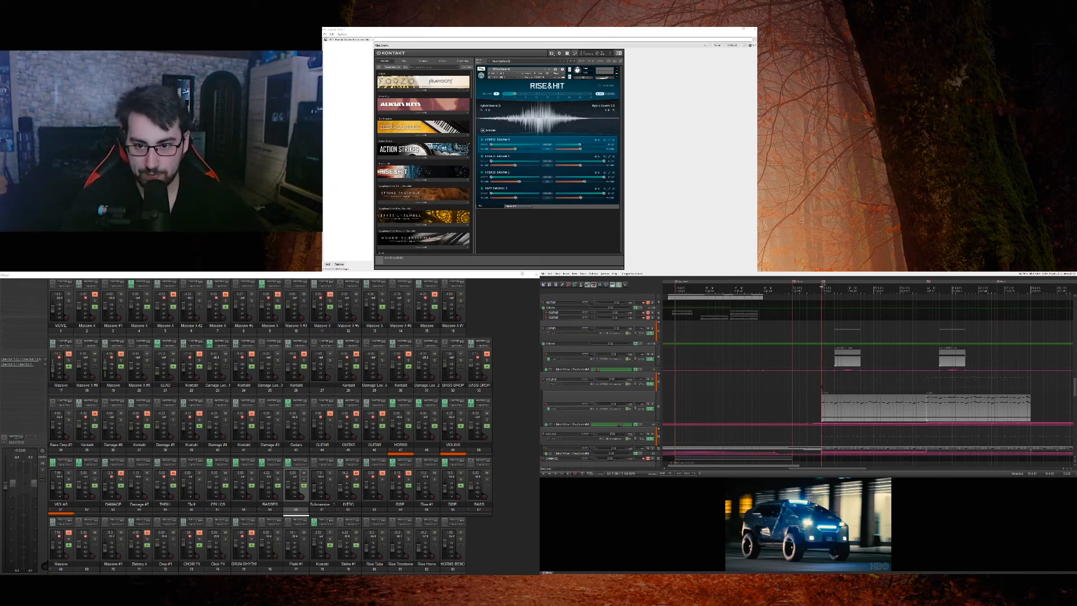
left_click(658, 379)
scroll(652, 380, "down", 3)
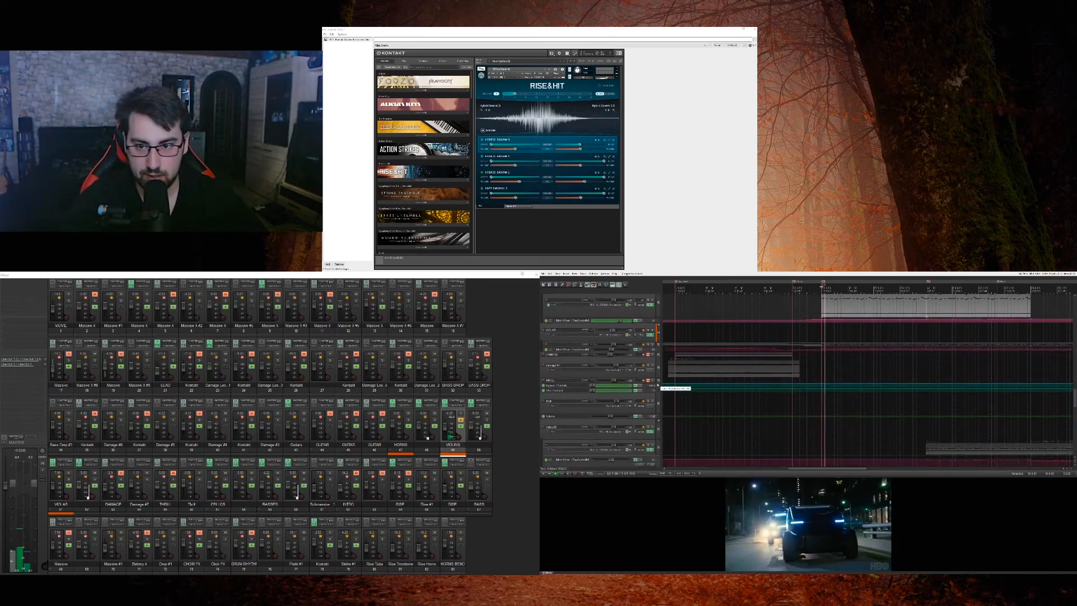
scroll(654, 351, "down", 2)
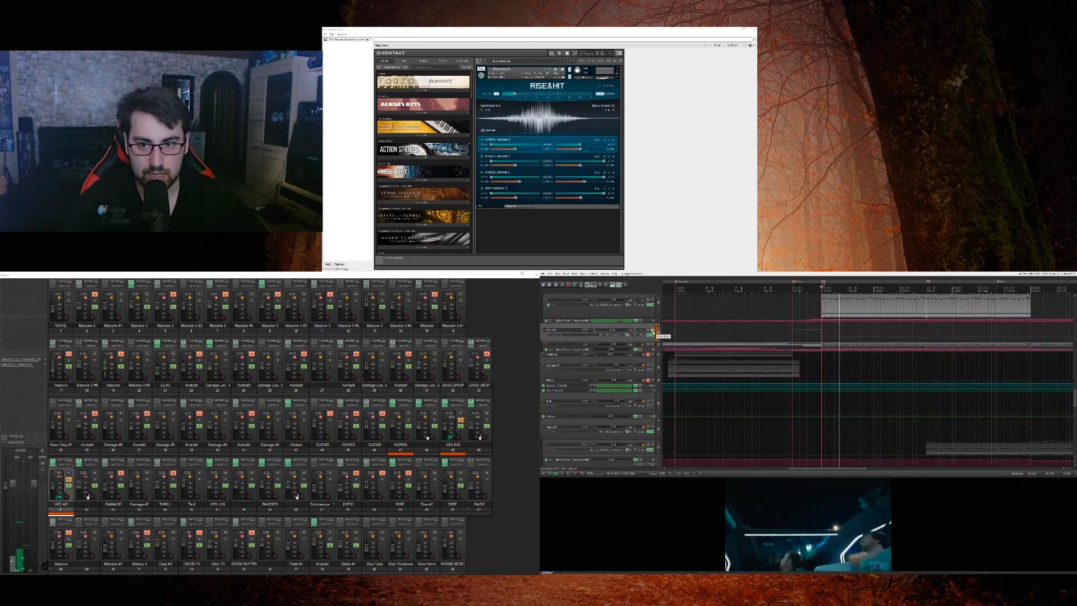
scroll(660, 366, "down", 2)
scroll(654, 377, "down", 2)
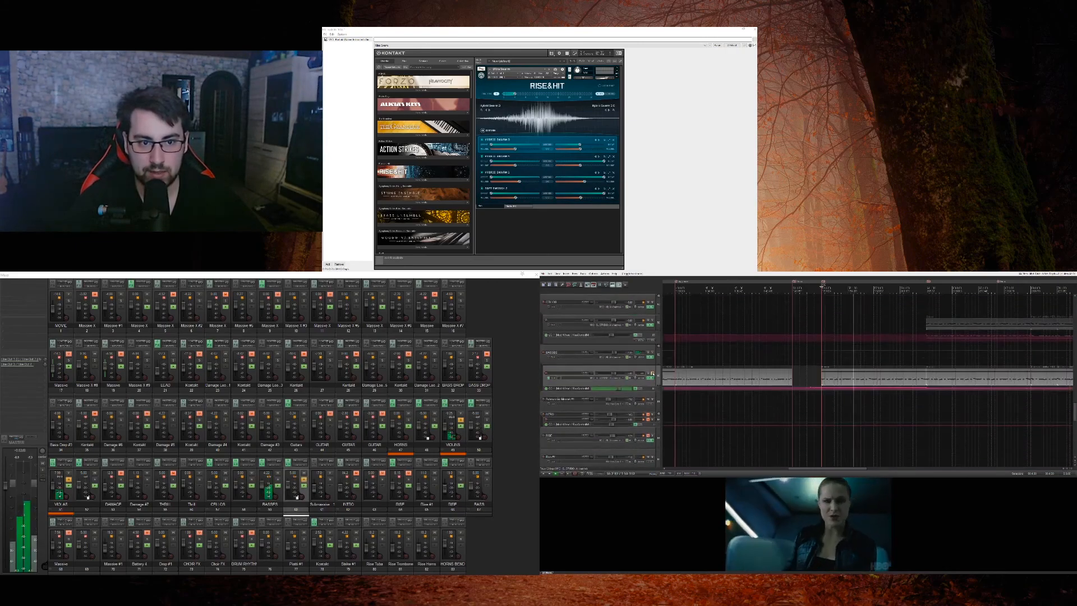
scroll(660, 377, "down", 3)
scroll(660, 377, "up", 8)
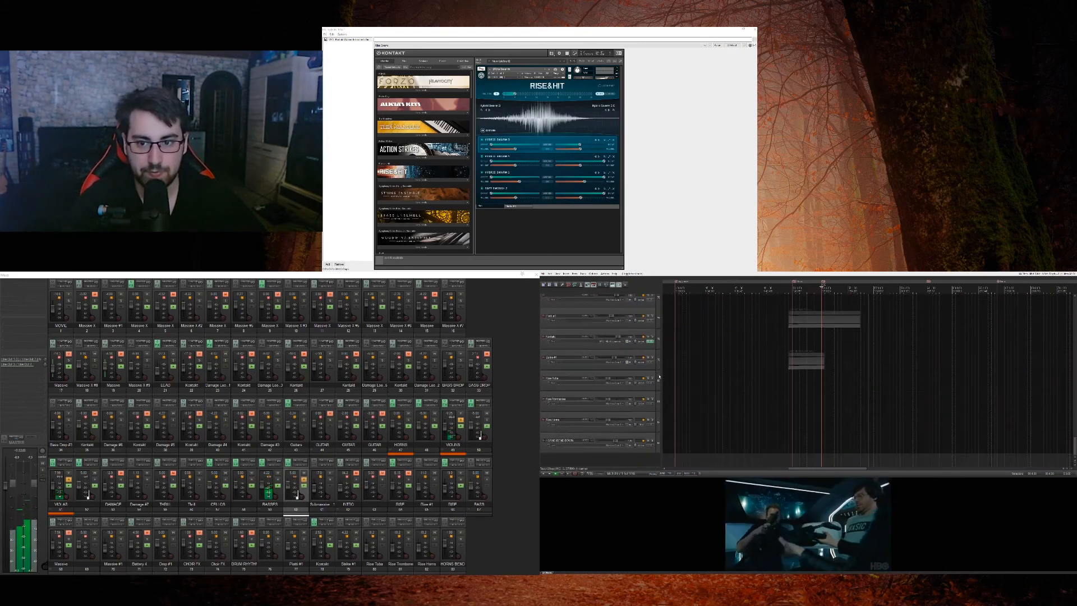
scroll(660, 377, "up", 2)
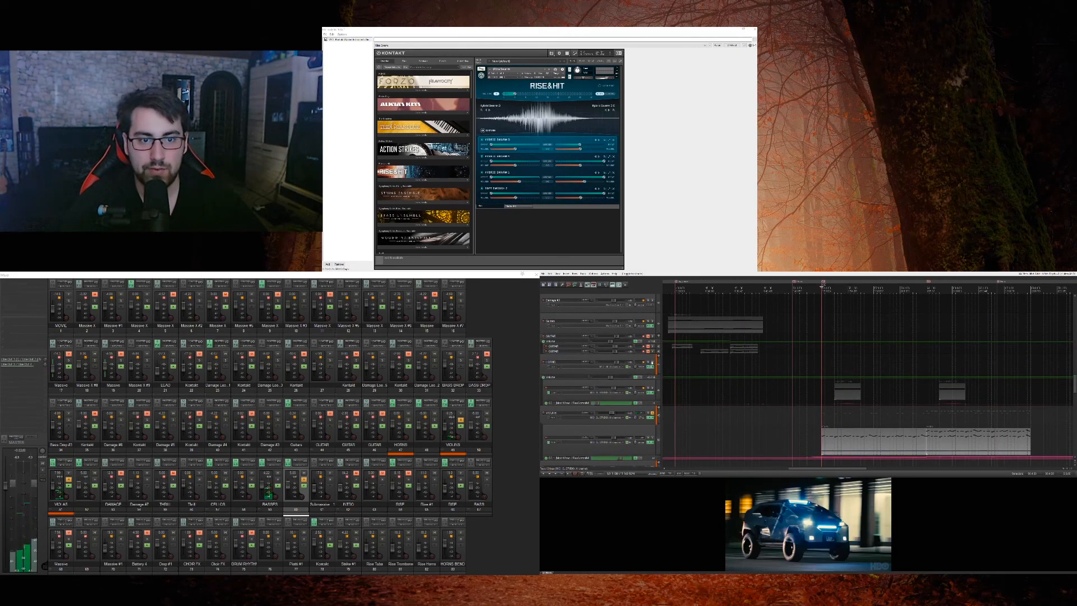
Step: Solo the HORNS track, enlarge its automation lane to view the curve, and restore the lane's height
left_click(653, 382)
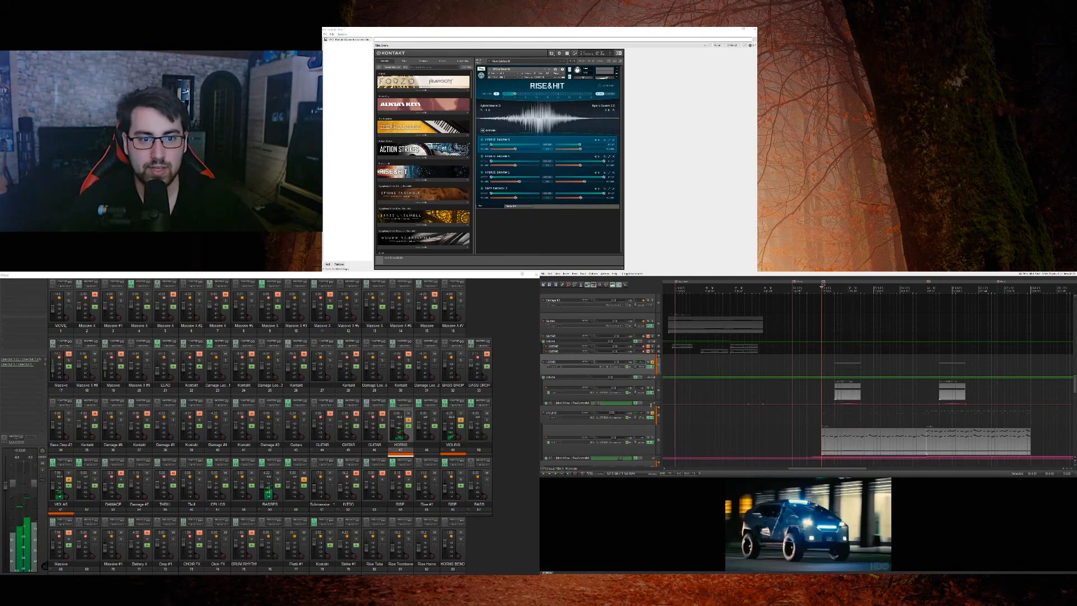
left_click_drag(652, 406, 652, 438)
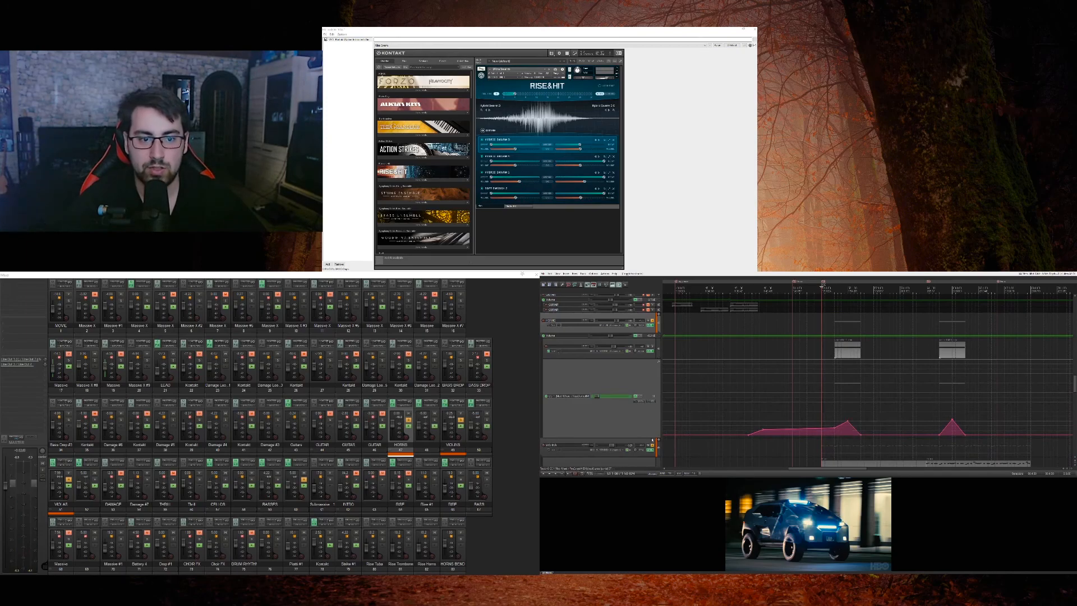
left_click_drag(652, 438, 659, 368)
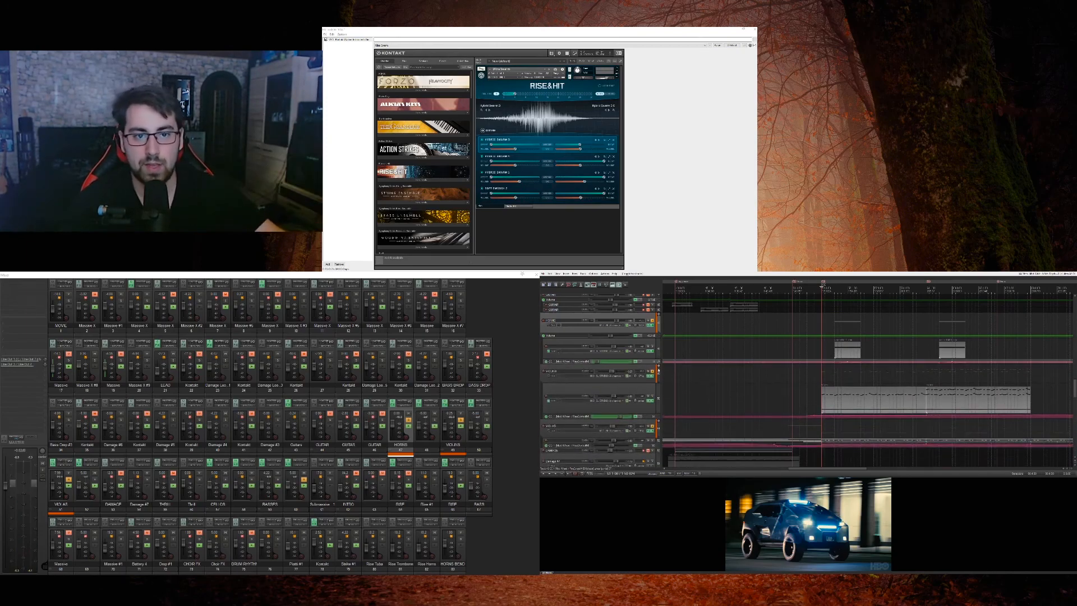
Step: Solo the lower Damage loop track that starts at the cursor and audition it with and without the strings
scroll(658, 374, "up", 10)
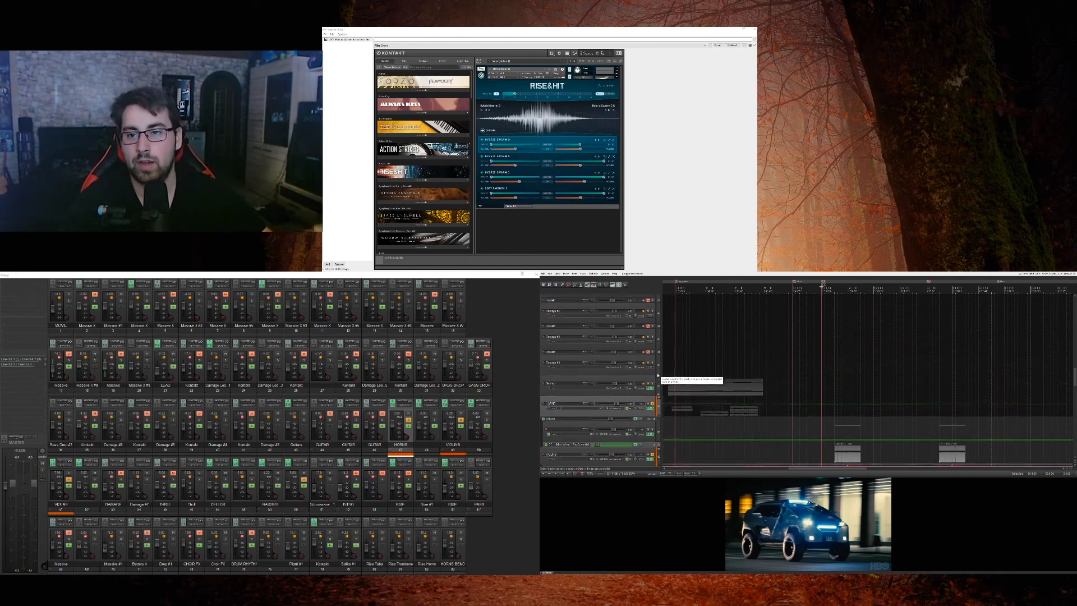
scroll(658, 375, "up", 1)
scroll(658, 375, "down", 1)
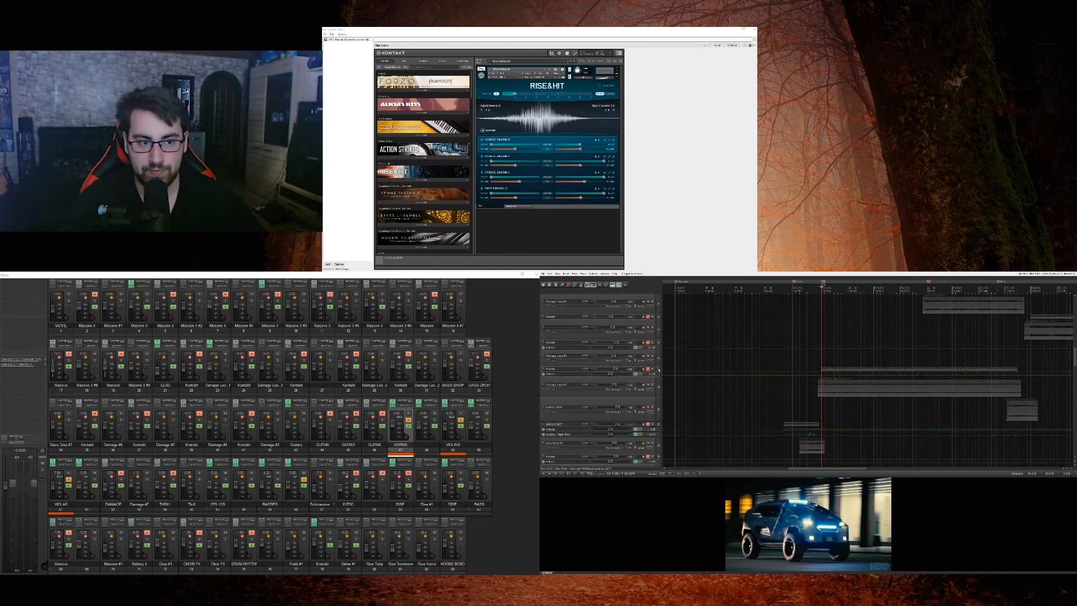
left_click(658, 386)
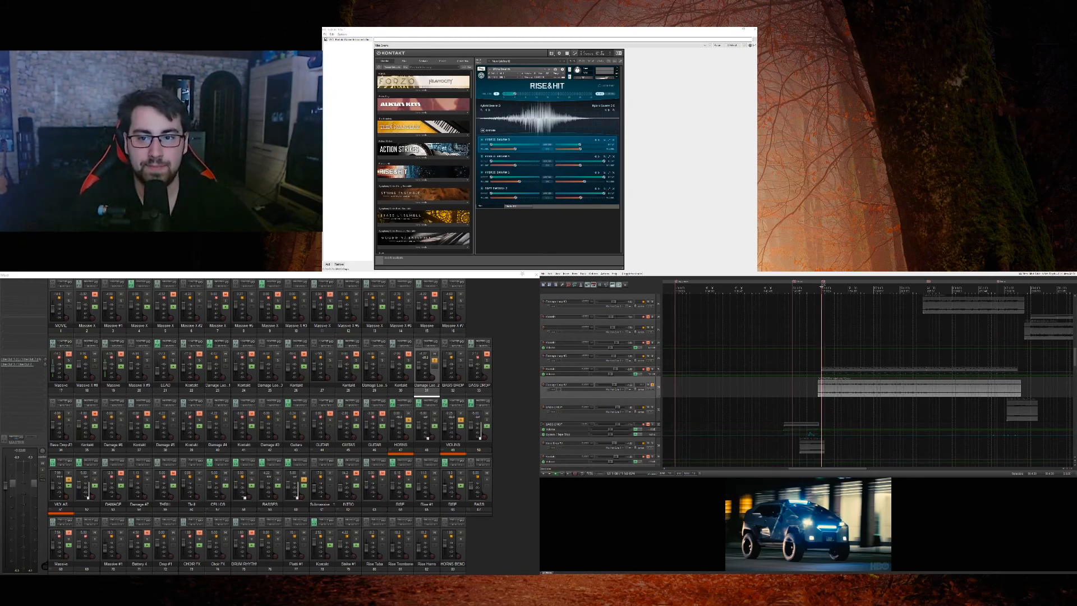
key("space")
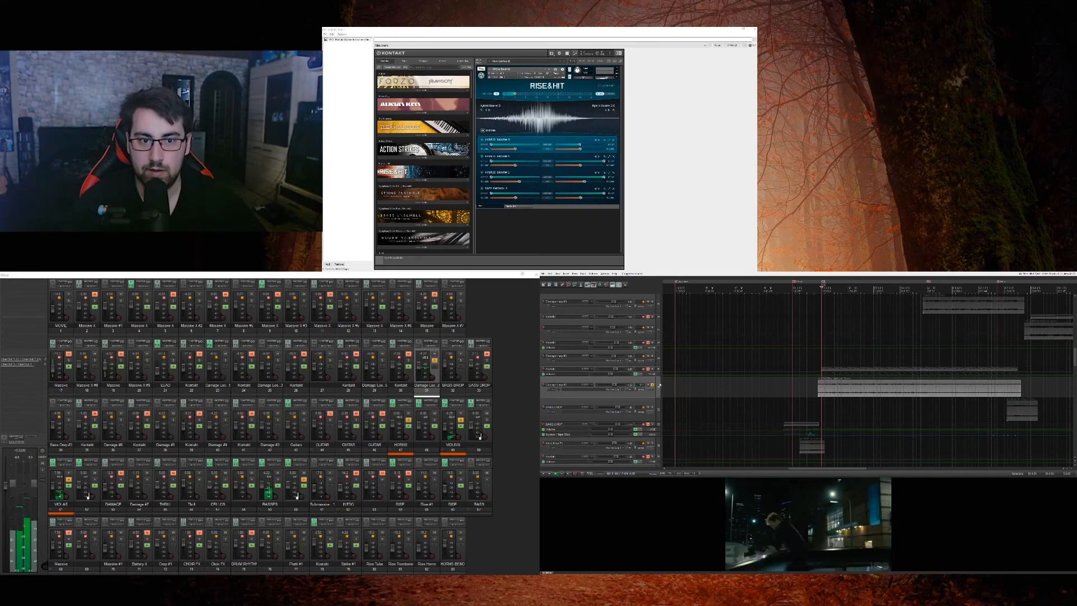
key("space")
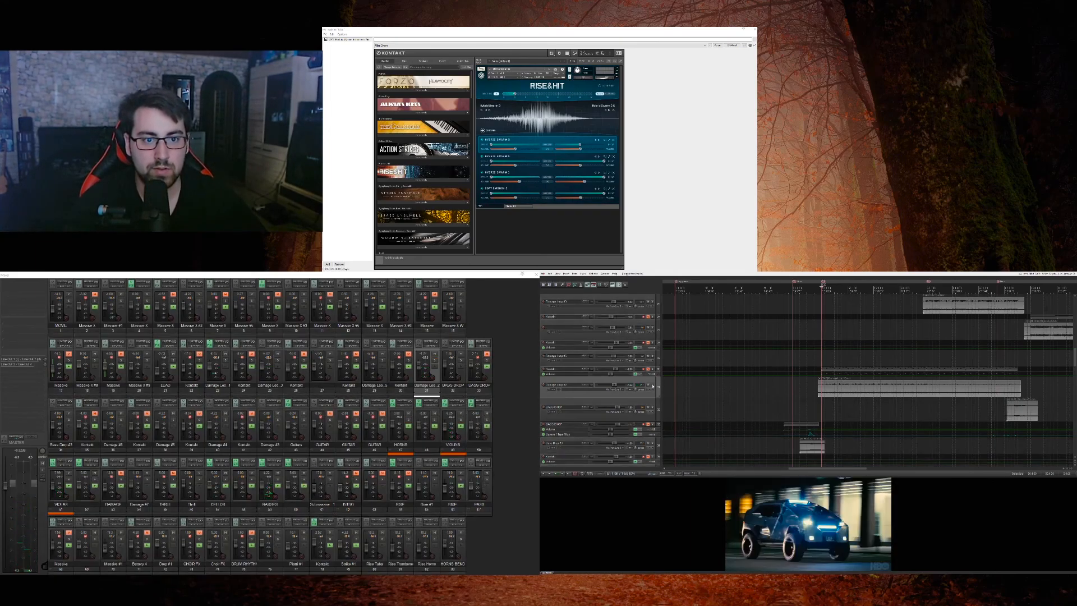
key("space")
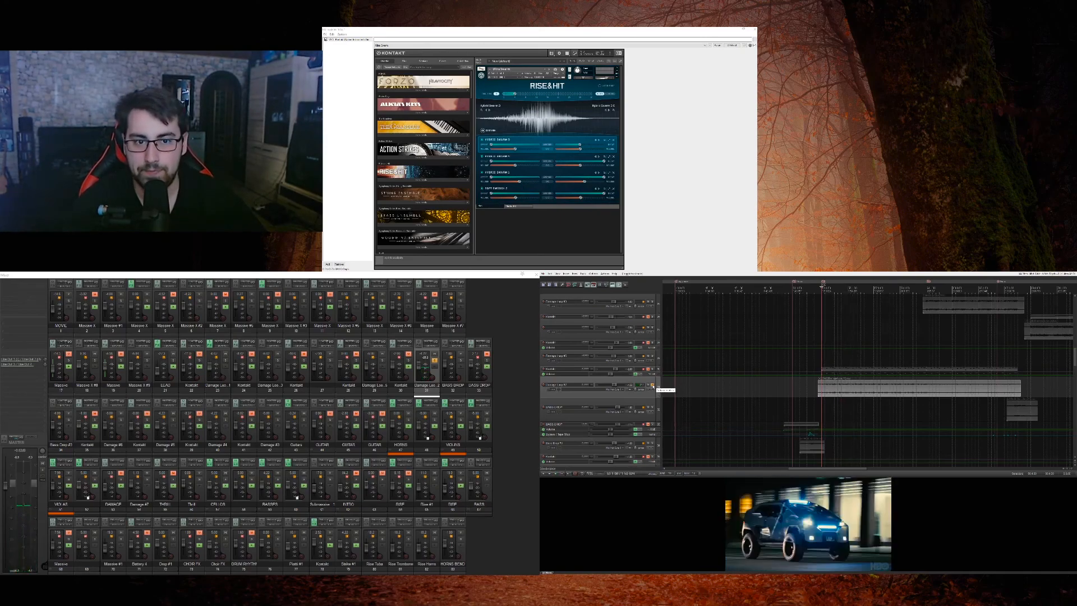
Step: Solo and play the upper Damage loop track that starts at the cursor, and view its Filter effect
scroll(659, 387, "up", 5)
left_click(654, 400)
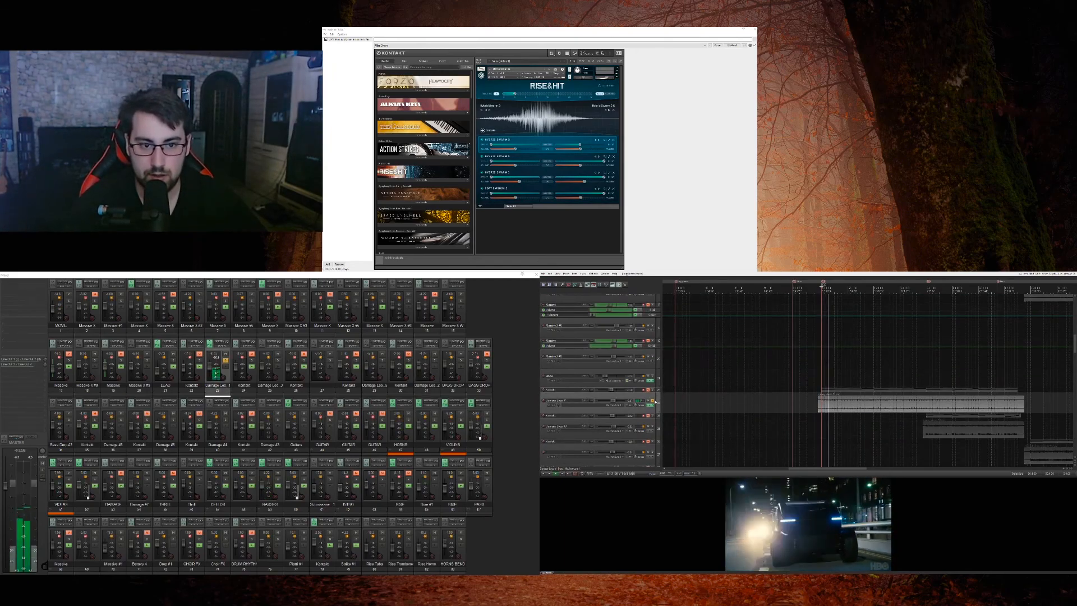
scroll(660, 402, "down", 3)
scroll(658, 400, "up", 2)
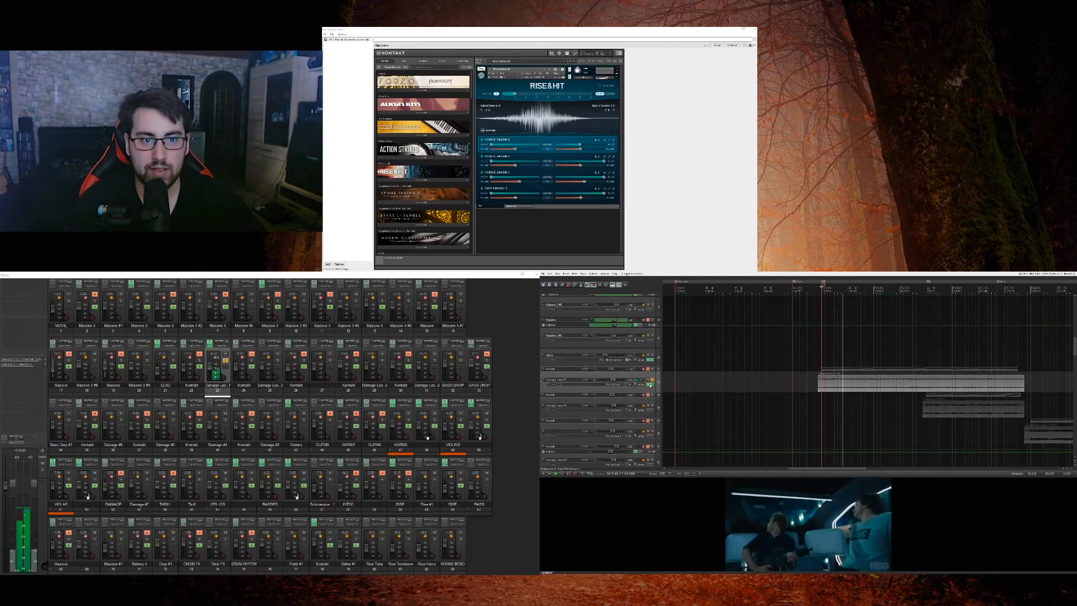
left_click(649, 383)
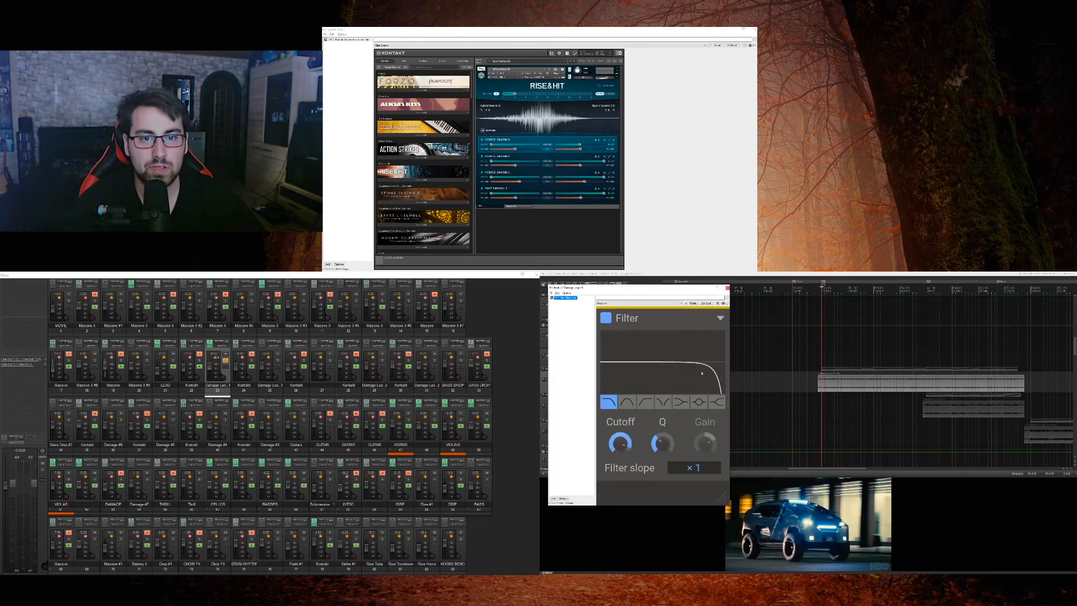
left_click(650, 382)
Step: Enlarge the Kontakt track above the Damage loop and inspect the two plug-ins in its effects chain
left_click_drag(658, 373, 658, 391)
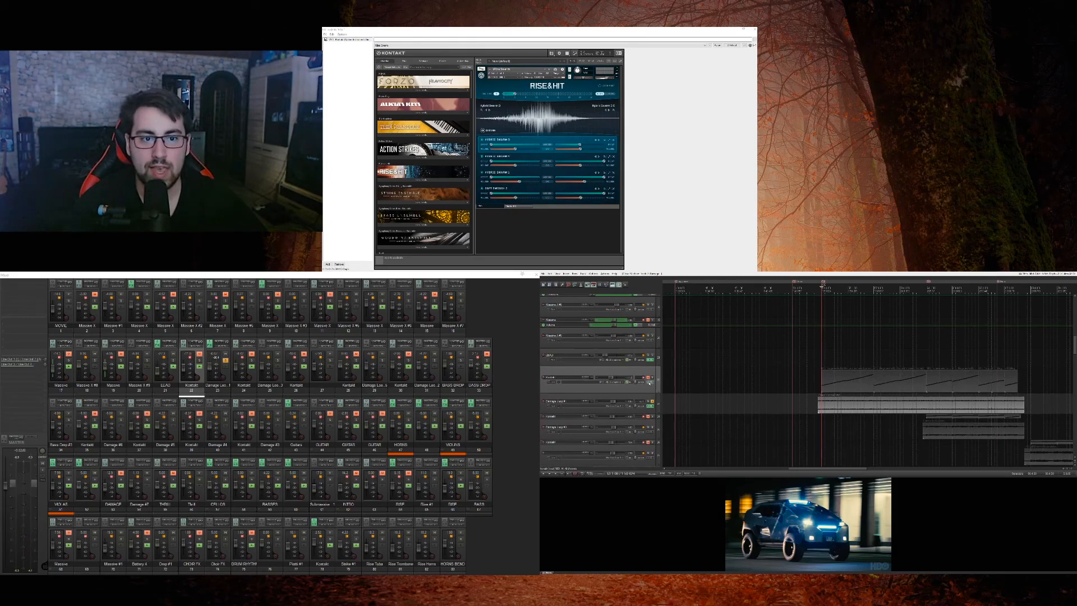
left_click(650, 382)
left_click(611, 326)
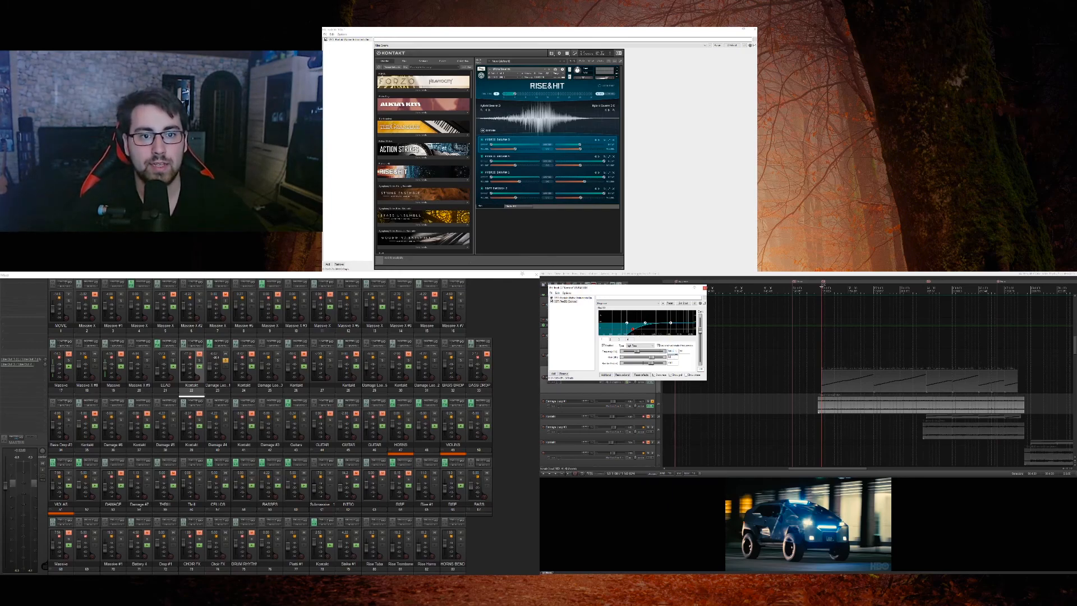
left_click(569, 298)
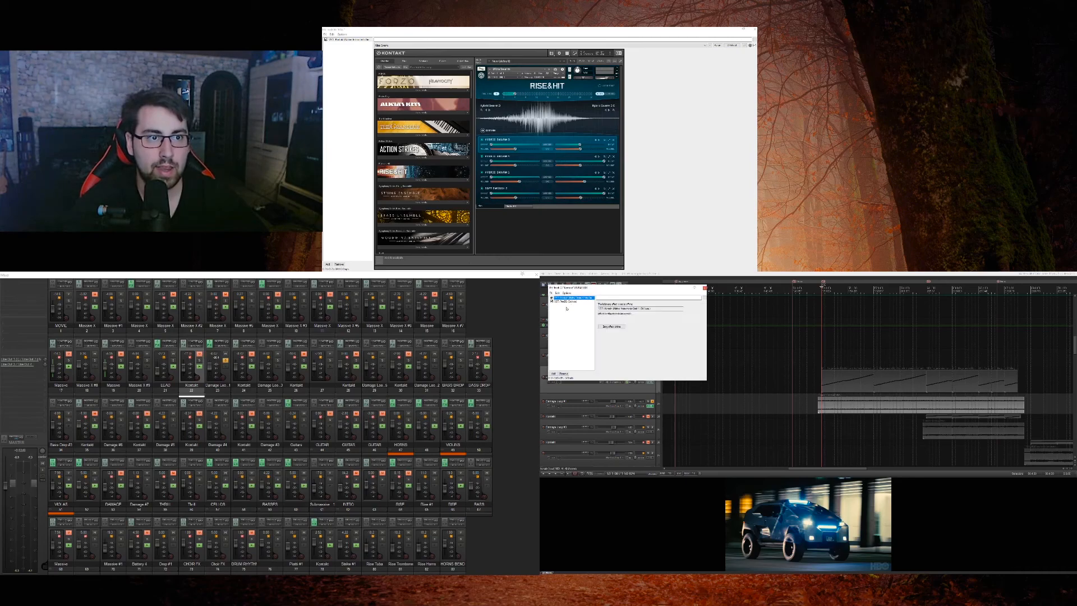
left_click(570, 298)
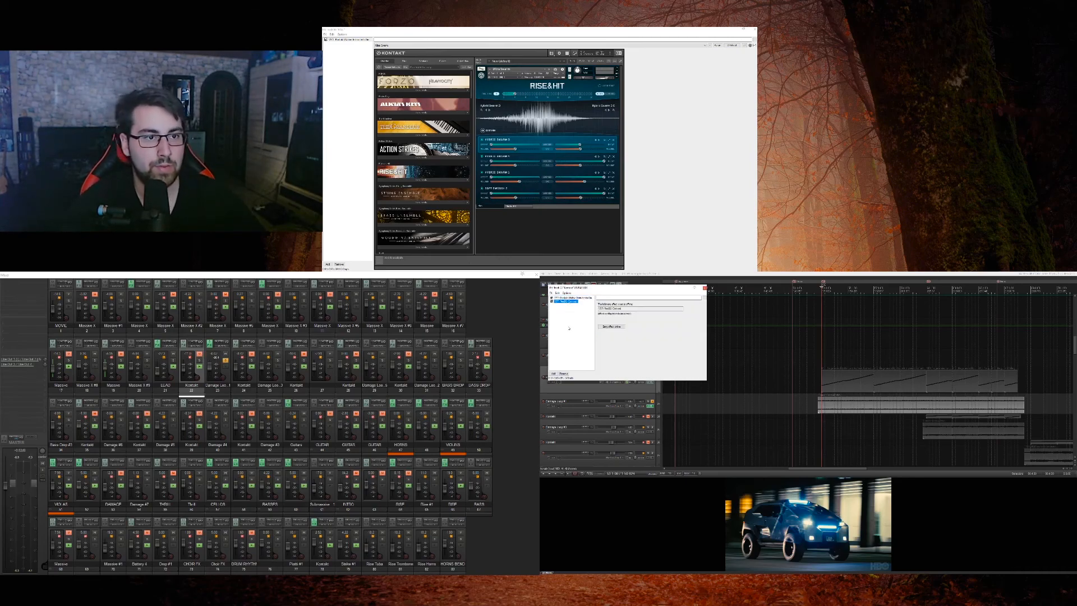
left_click(704, 288)
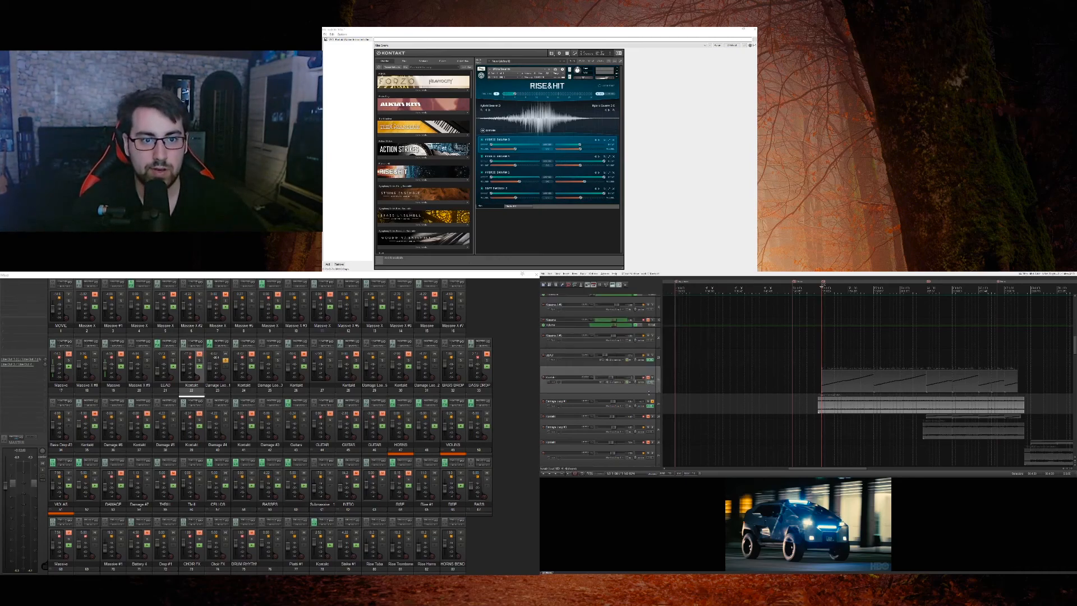
Step: Shrink the Kontakt track, check the Damage loop's low-pass filter cutoff, and play the soloed loop again
left_click_drag(649, 393, 646, 360)
left_click(649, 385)
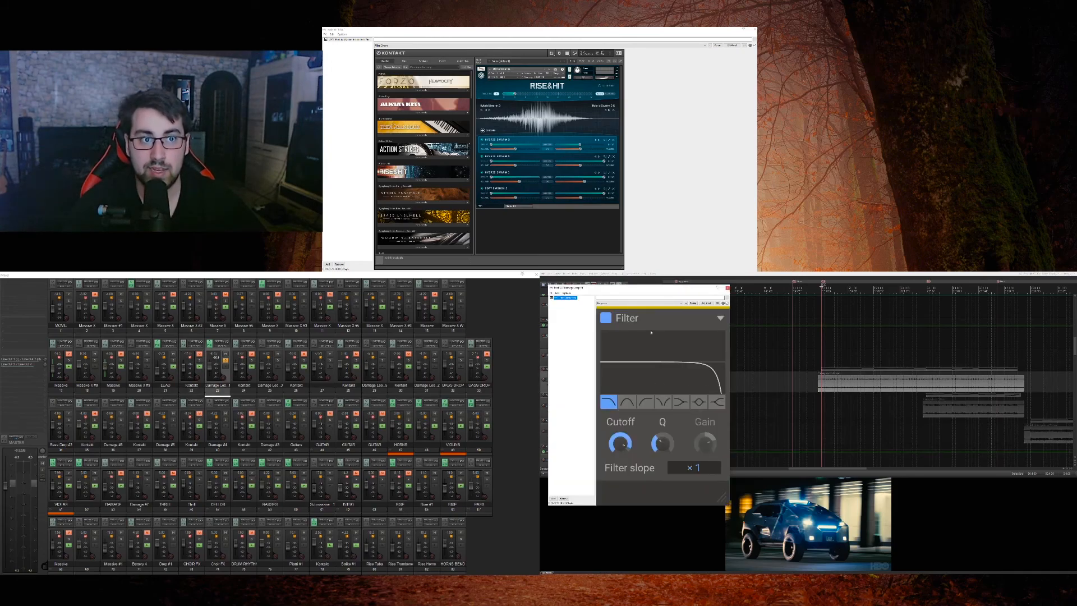
double_click(619, 443)
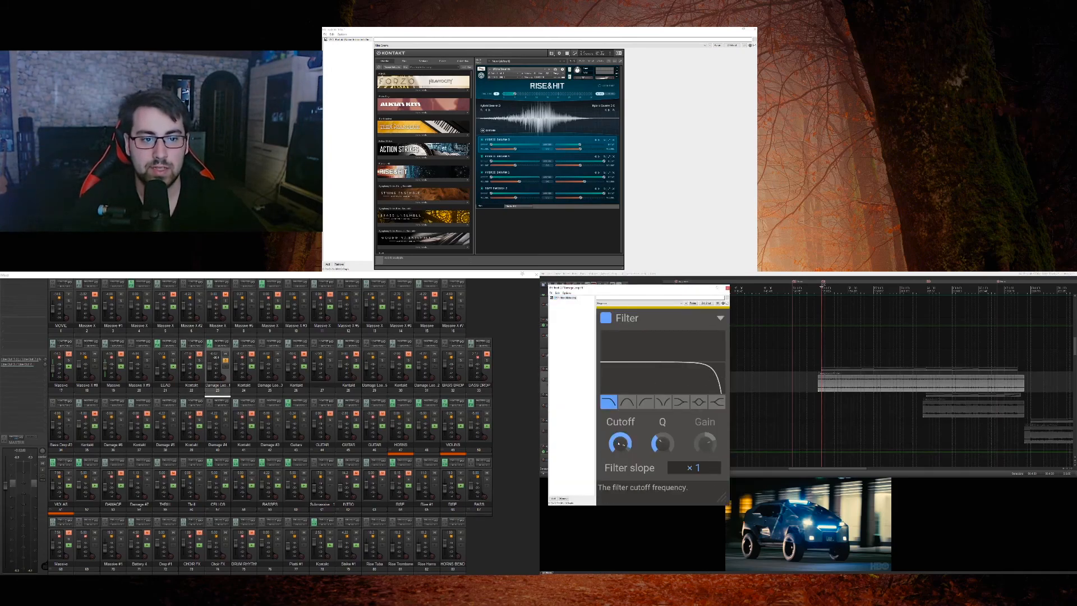
left_click_drag(619, 443, 619, 394)
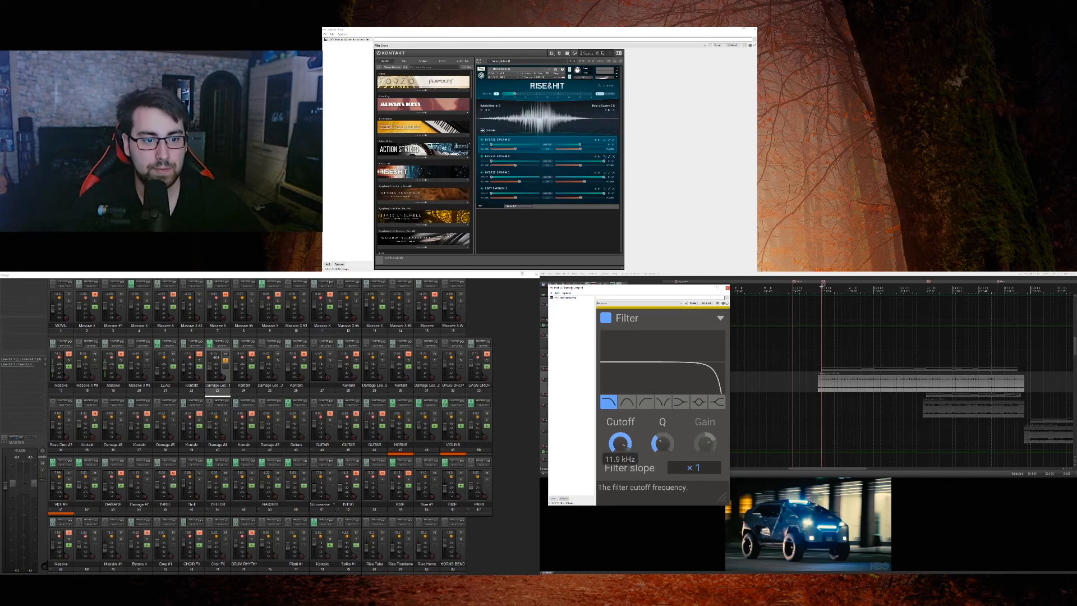
left_click(728, 288)
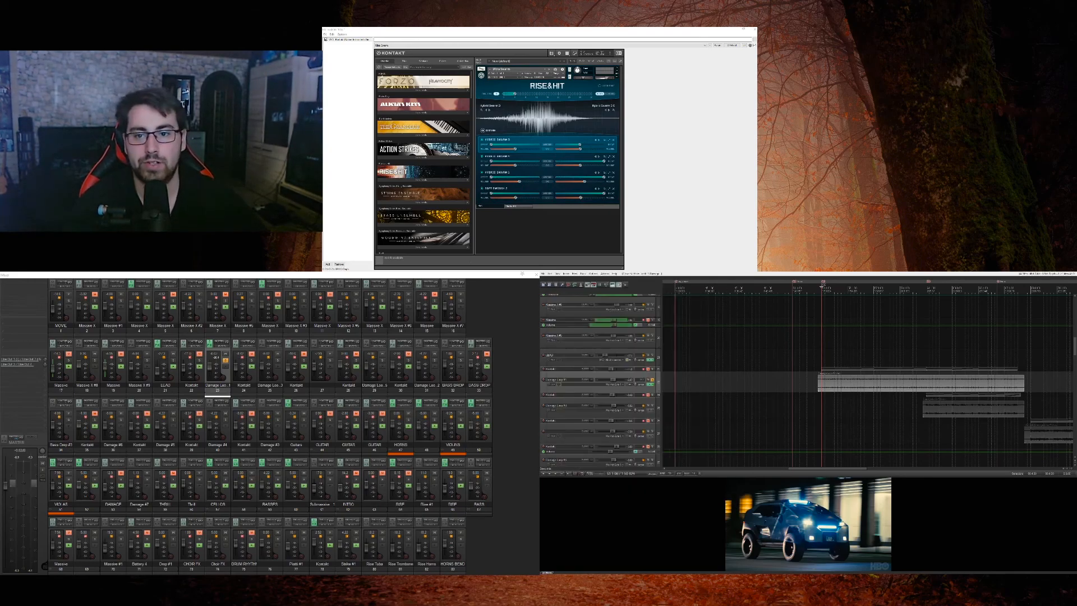
key("space")
scroll(659, 386, "down", 5)
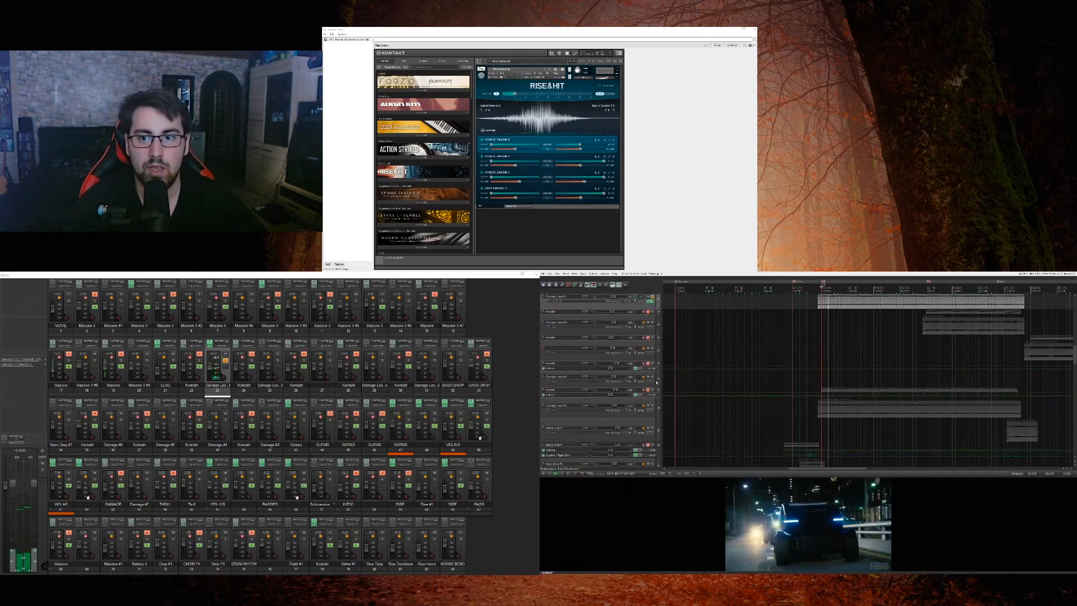
Step: Solo the lower Damage loop together with the upper one and audition both from the cursor
left_click(652, 384)
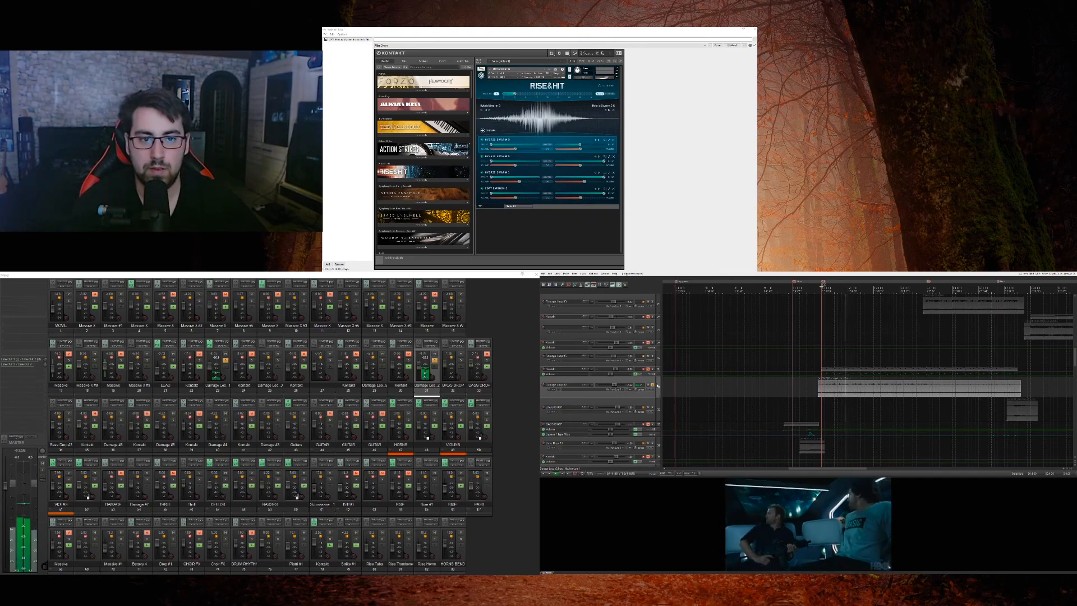
scroll(658, 384, "up", 3)
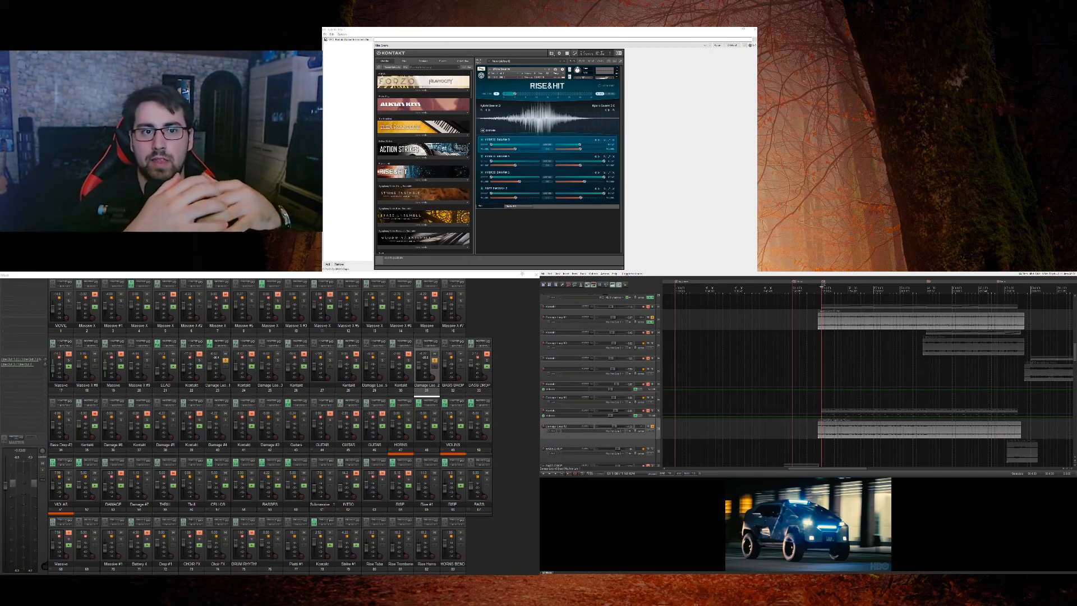
left_click(630, 324)
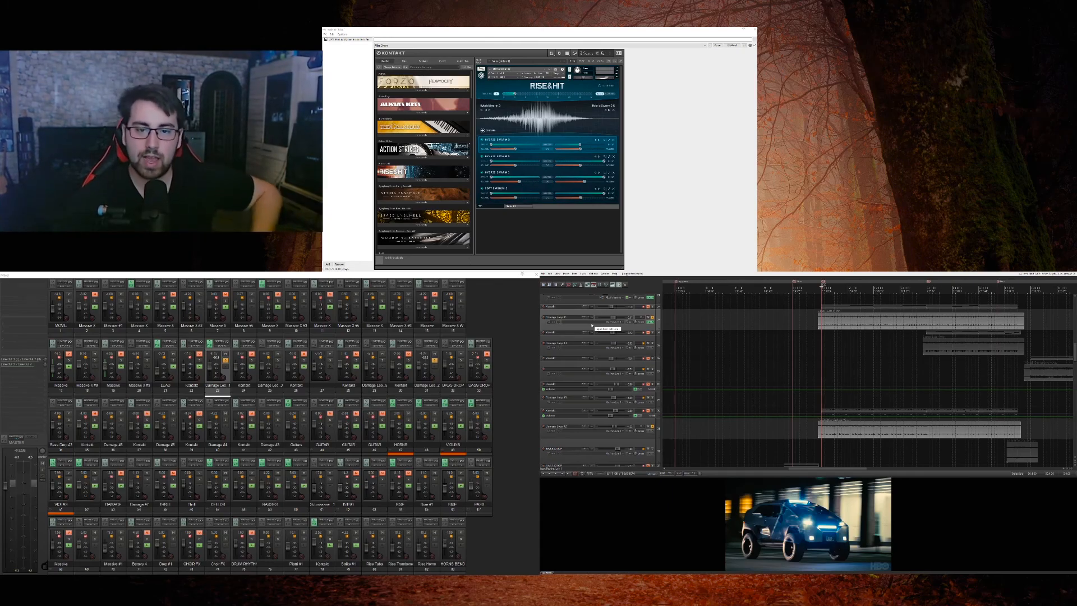
key("space")
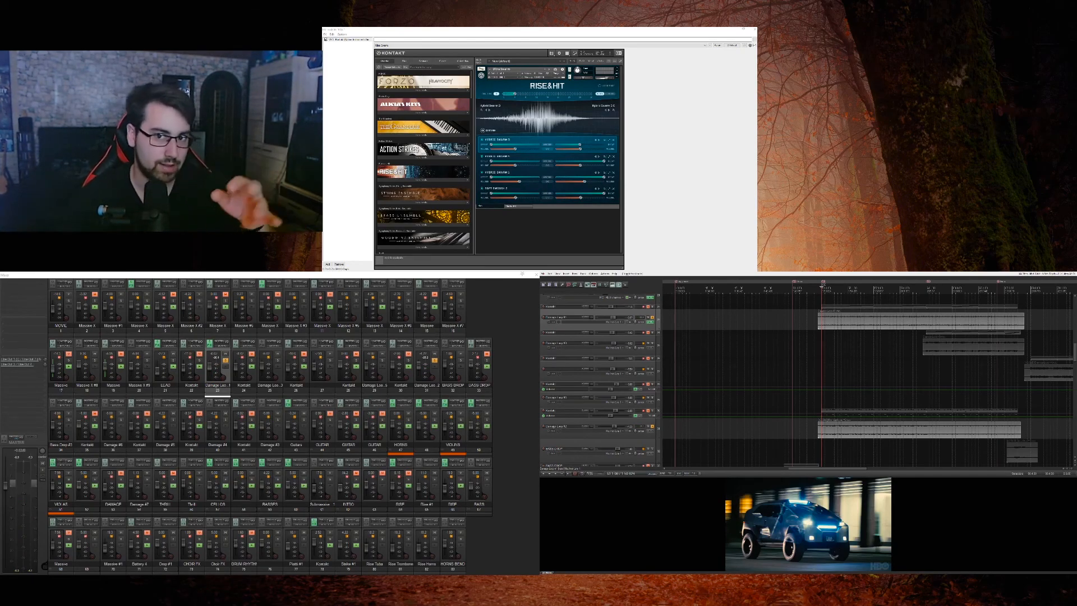
Step: Return the cursor to the start of the Damage loops, unsolo both, and play the mix
left_click(818, 333)
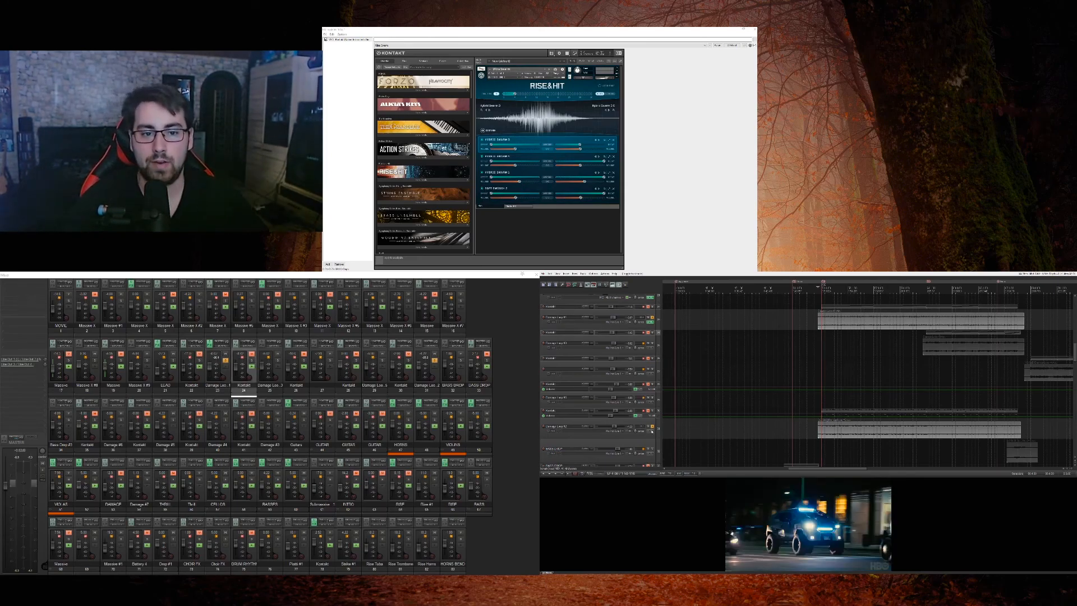
left_click(652, 432)
key("Escape")
key("Escape")
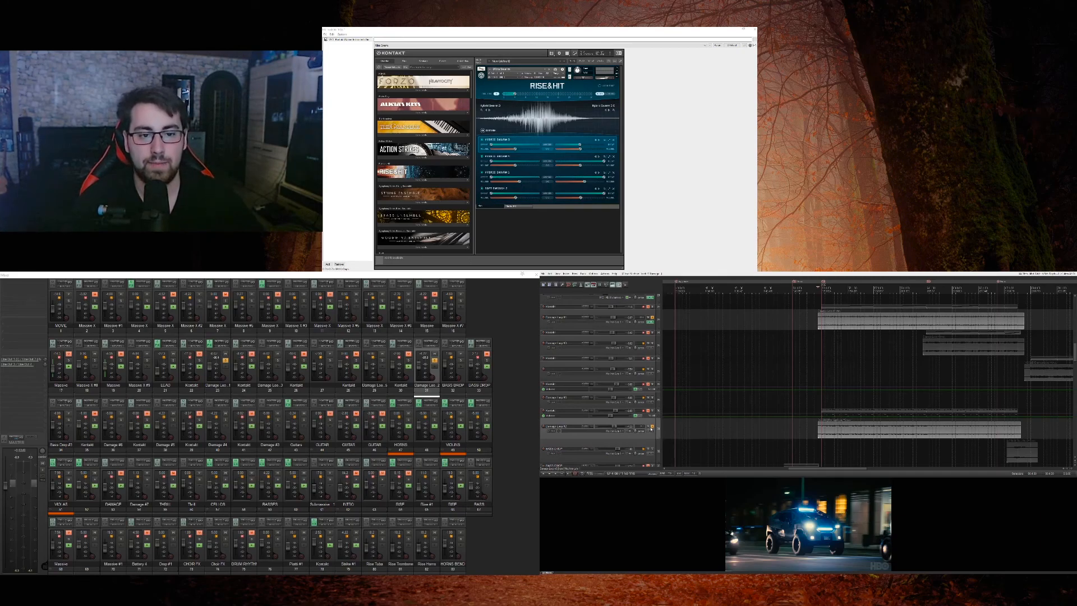
left_click(652, 426)
left_click(653, 318)
key("space")
Step: Mute the two rendered Massive audio tracks below the movie track
scroll(658, 323, "up", 6)
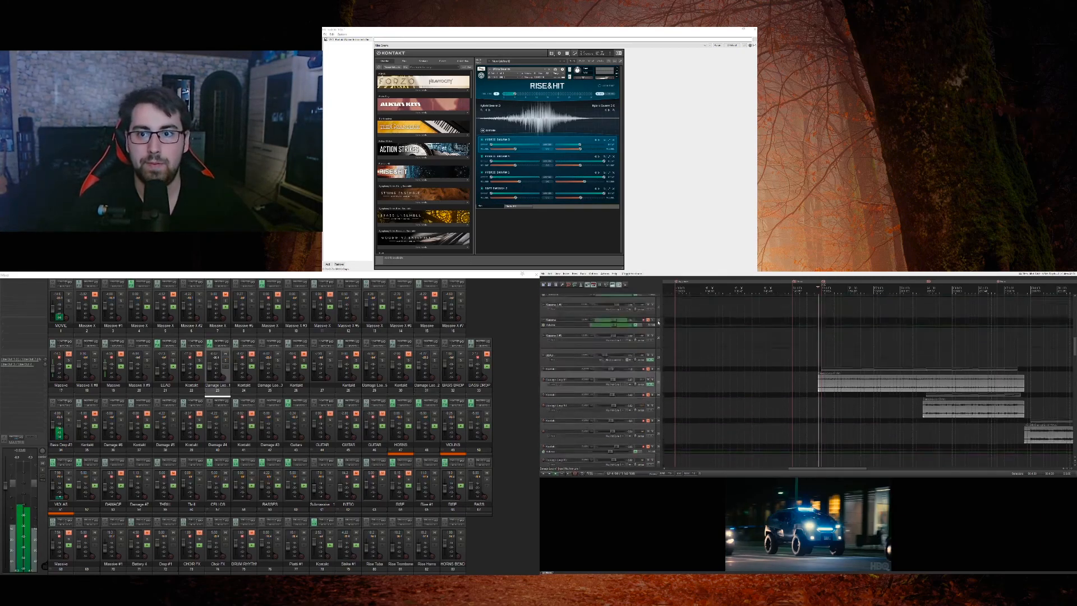
scroll(656, 348, "down", 5)
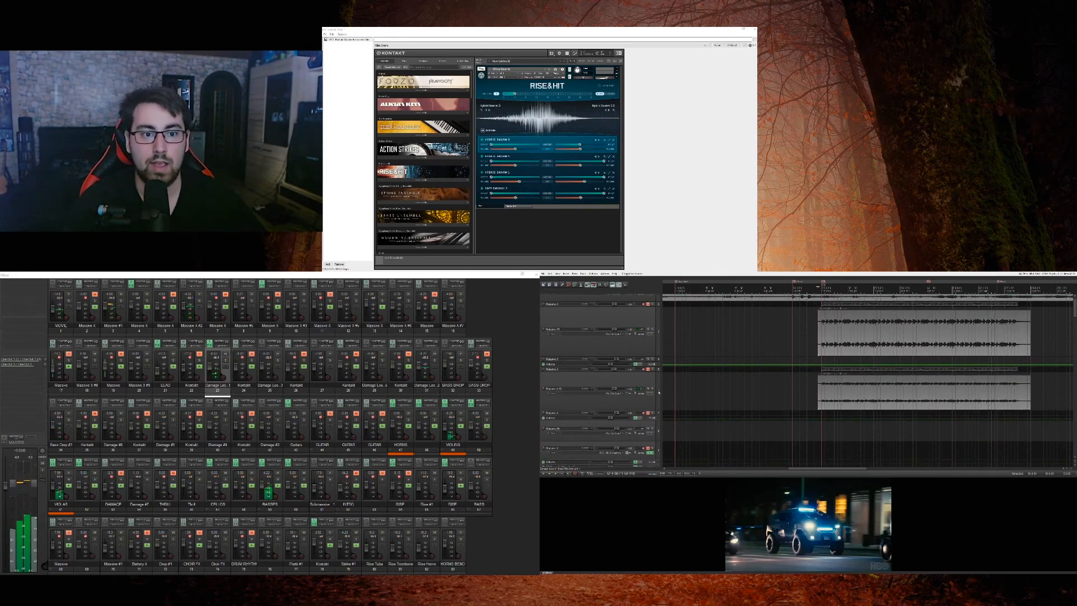
left_click(653, 344)
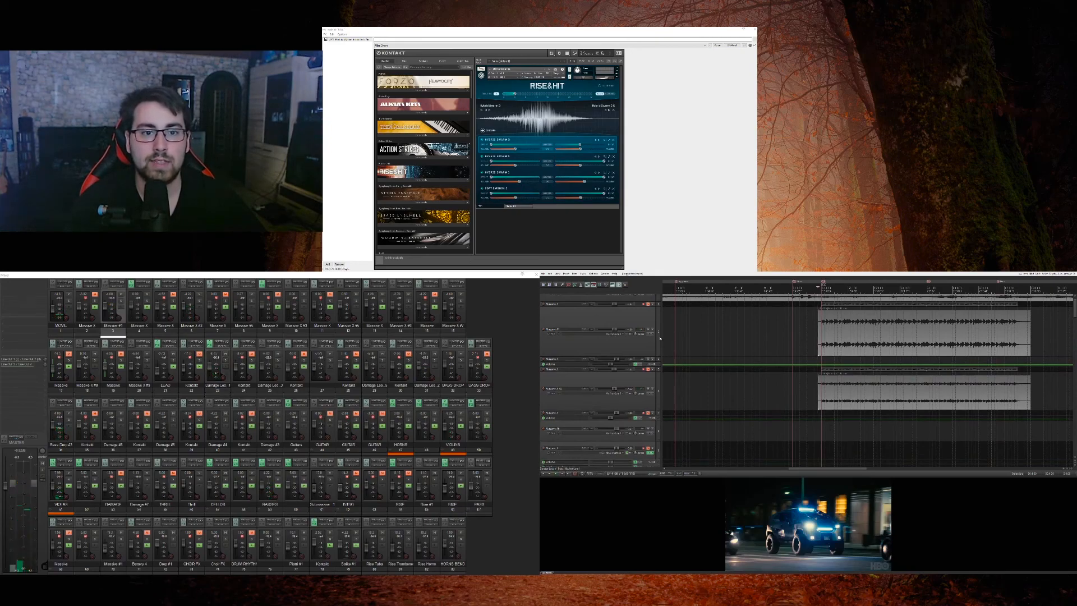
left_click(655, 393, "ctrl")
scroll(653, 355, "up", 1)
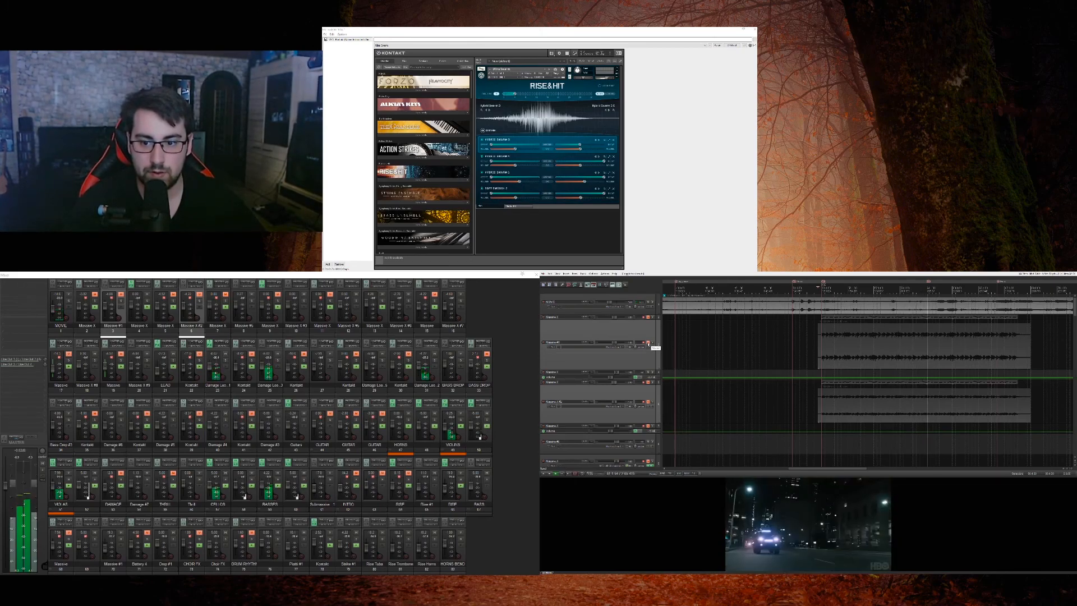
Step: Solo the Damage loop that enters mid-scene, and audition it along with the upper and lower Damage loops
scroll(808, 382, "down", 10)
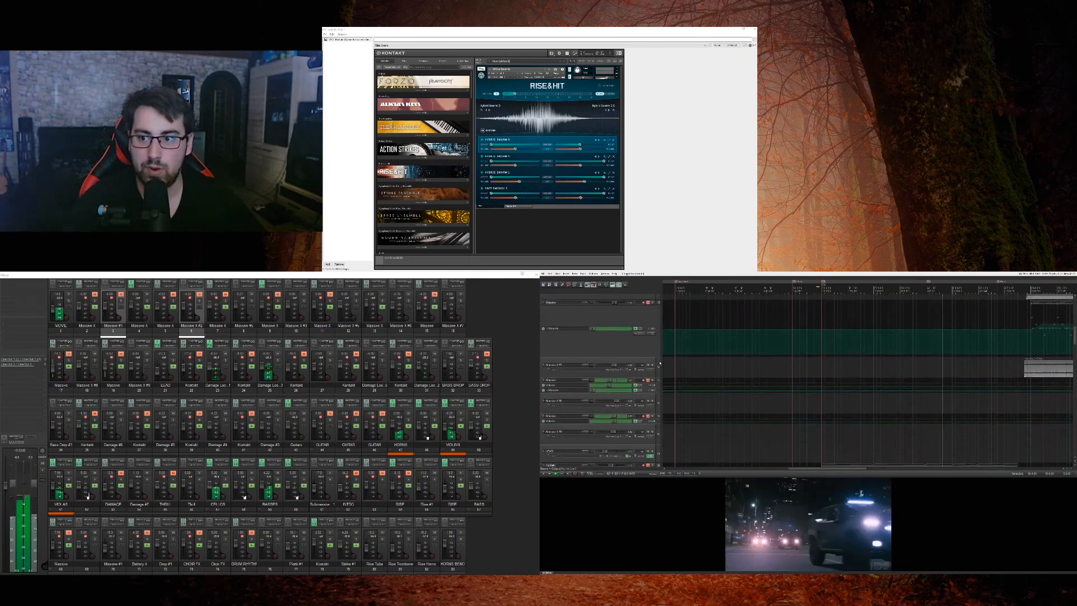
left_click(653, 377)
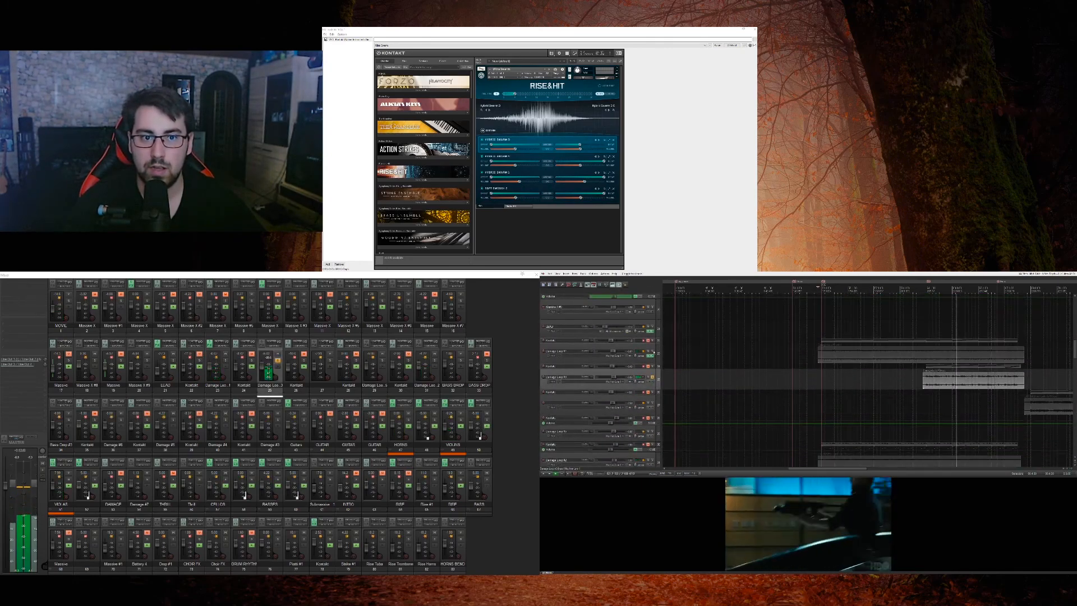
scroll(654, 370, "down", 3)
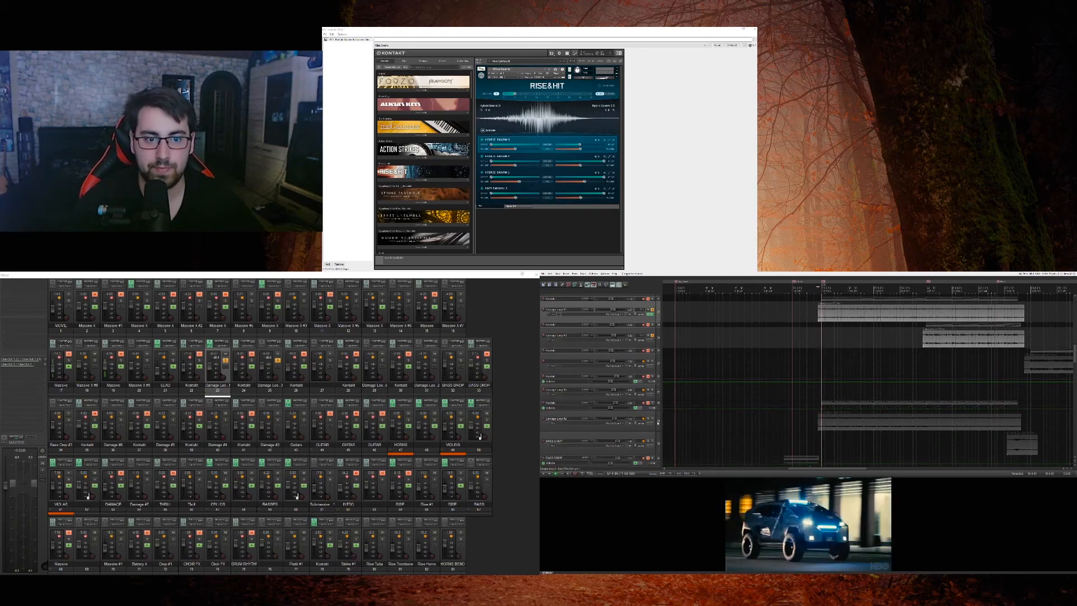
left_click(652, 418)
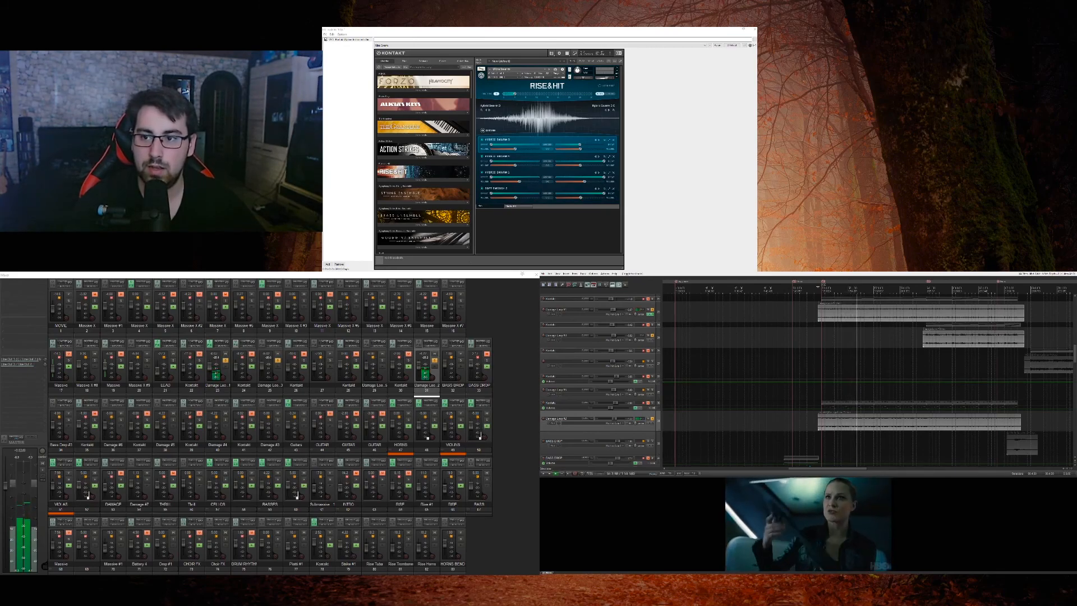
Step: Compare the Damage loops around the mid-scene loop's entry and from the scene's start, with and without that loop soloed
left_click(923, 351)
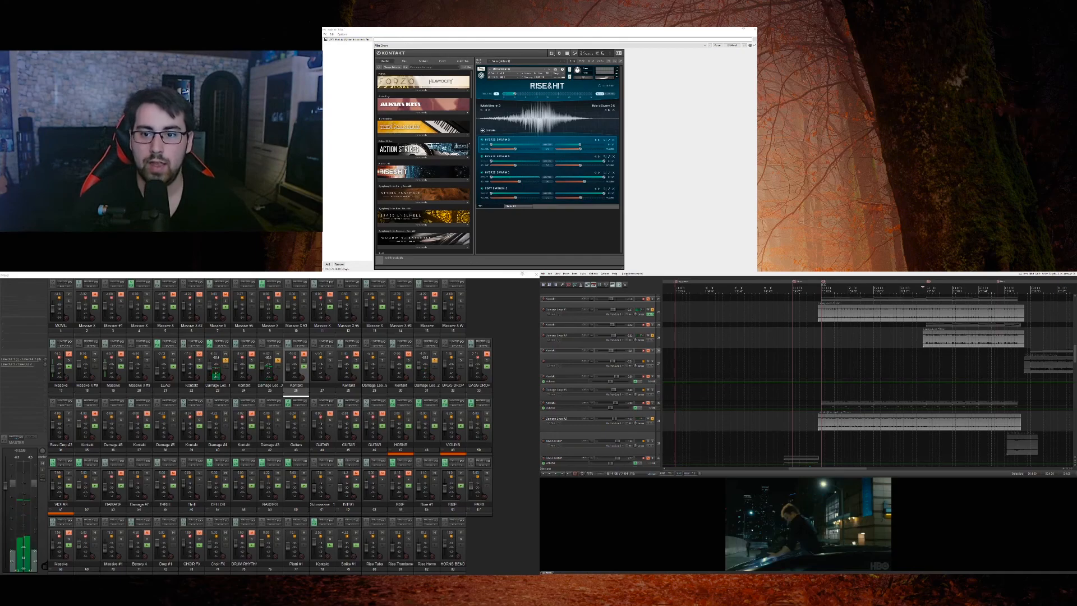
left_click(818, 392)
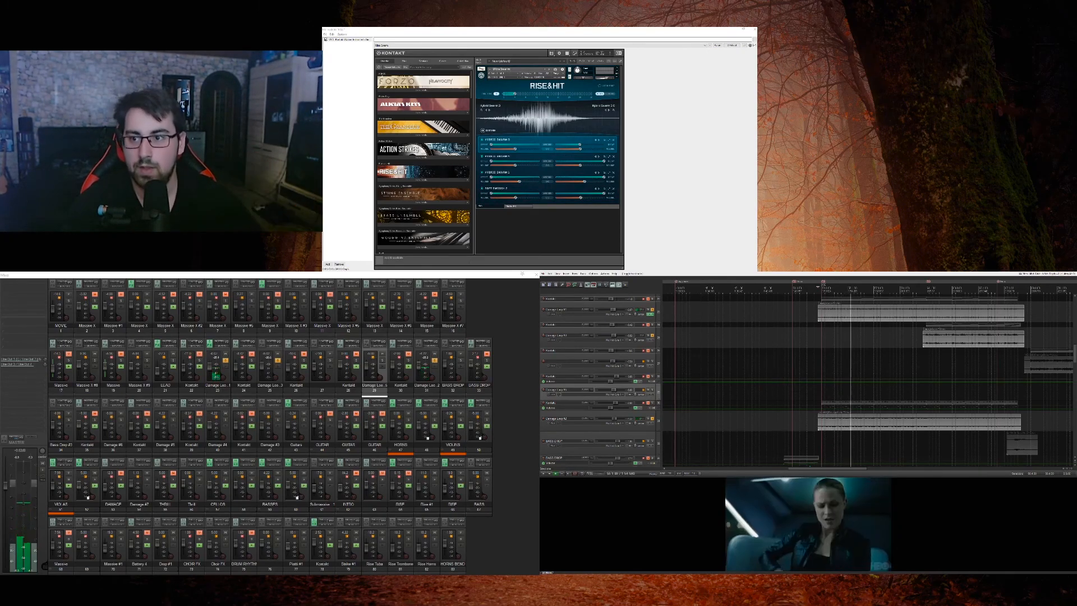
left_click(922, 364)
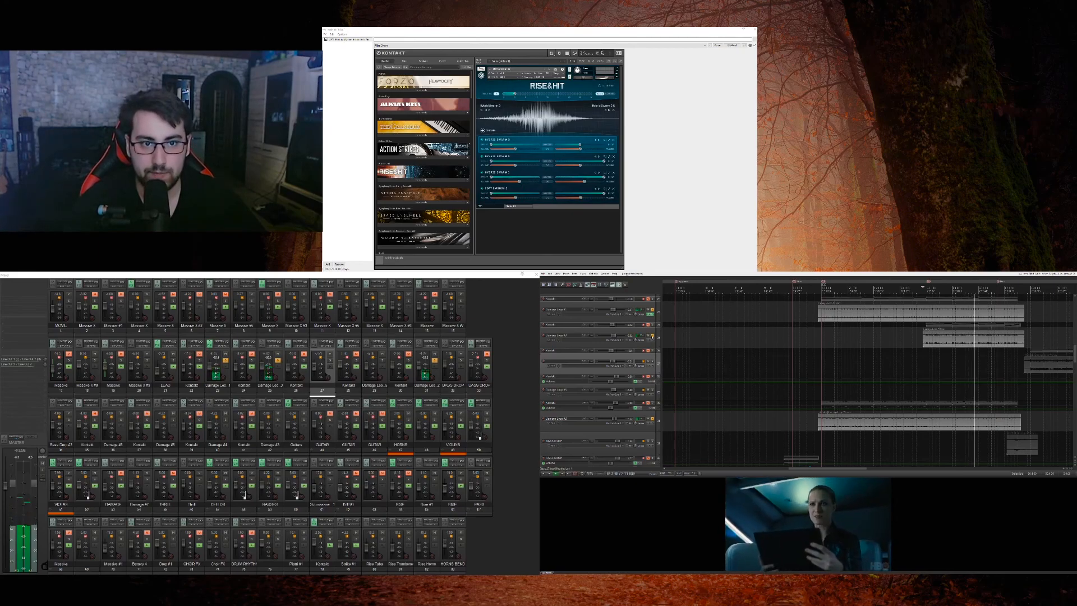
left_click(653, 336)
left_click(917, 444)
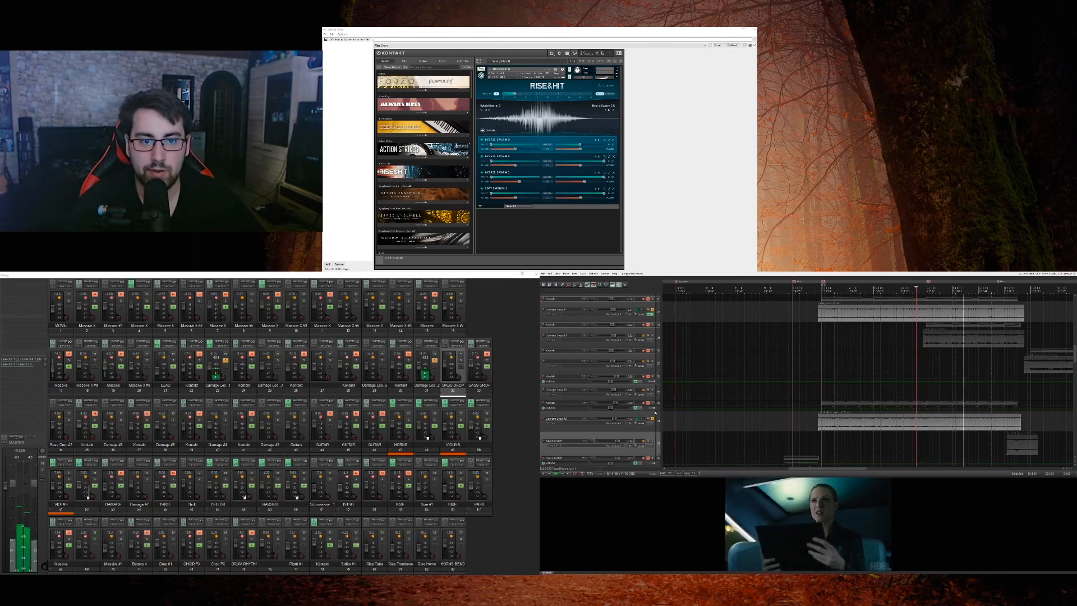
Step: Enlarge the volume automation of the Kontakt track above the lower Damage loop, inspect it, and restore its height
left_click_drag(653, 410, 652, 443)
scroll(931, 428, "up", 3)
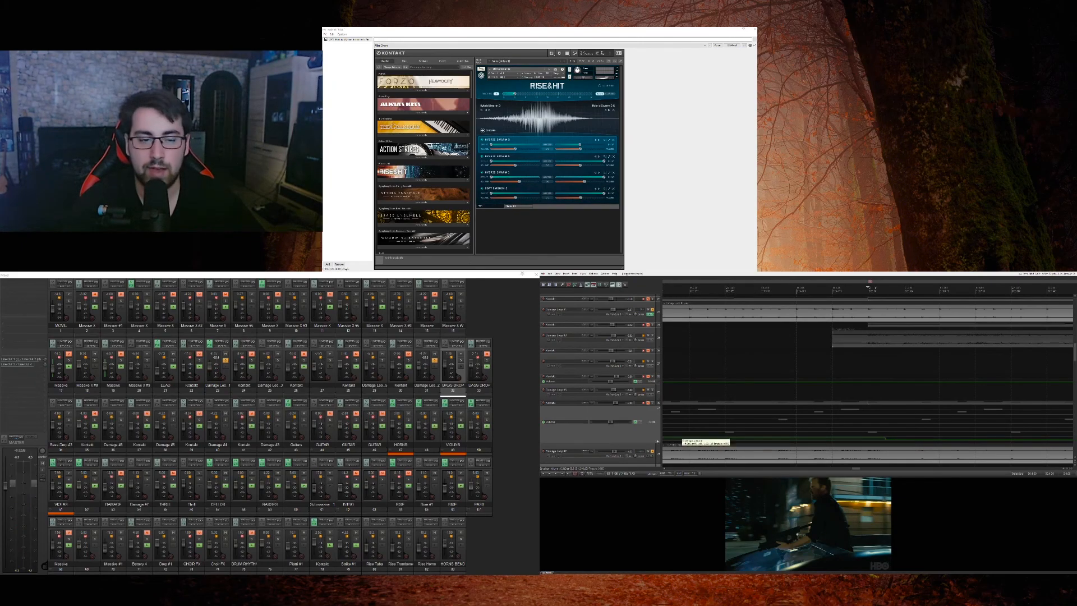
left_click_drag(633, 443, 656, 408)
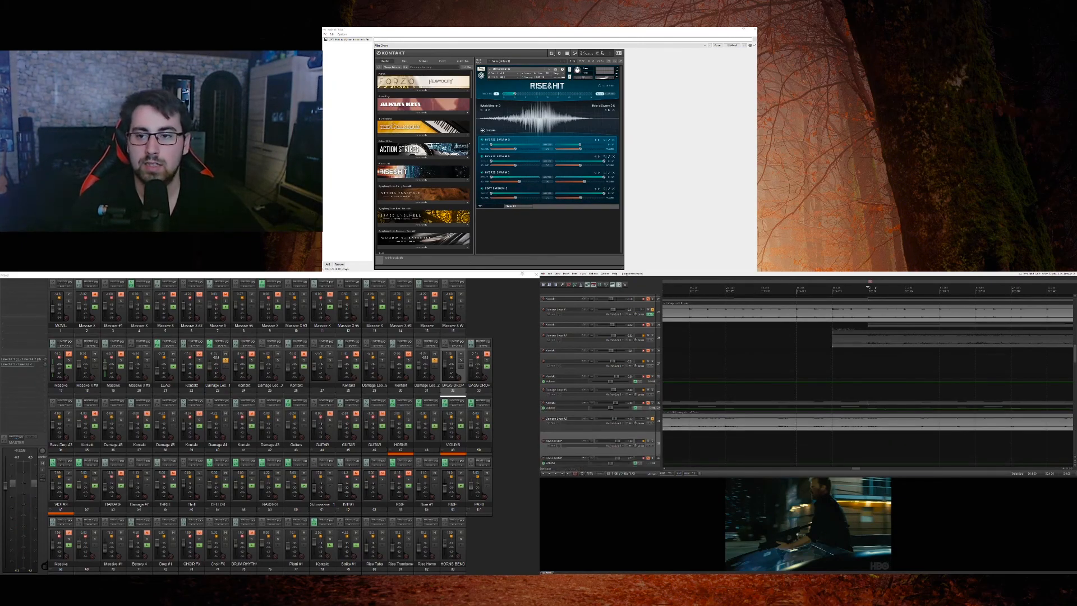
scroll(732, 381, "down", 3)
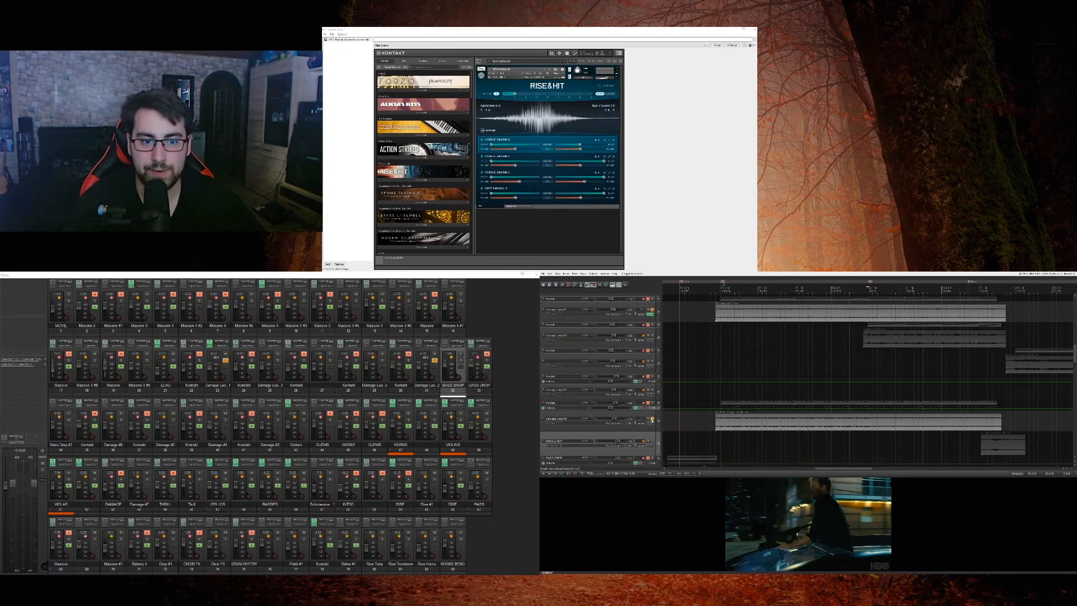
Step: Unsolo the lower Damage loop, unmute both rendered Massive audio tracks, and solo and play the upper one
left_click(653, 419)
scroll(656, 417, "up", 10)
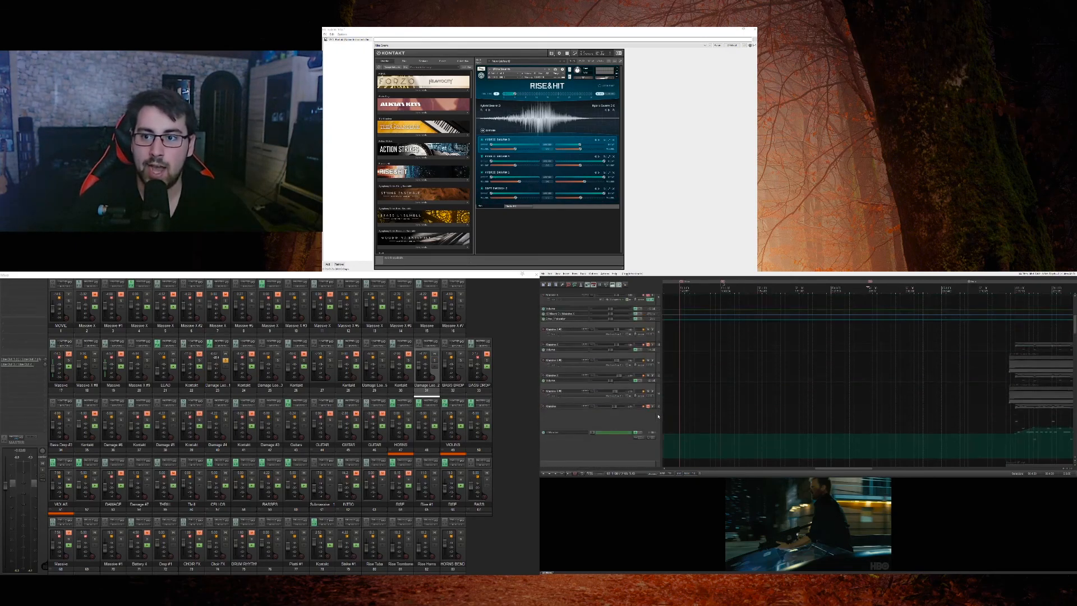
left_click(648, 343)
left_click(649, 405)
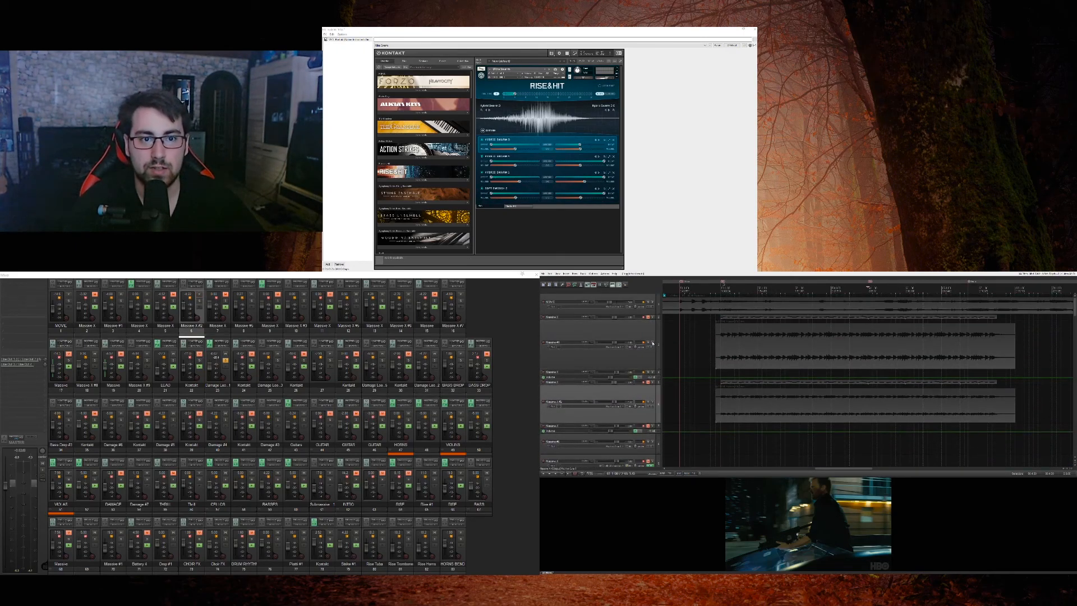
left_click(652, 343)
key("l")
key("space")
Step: Unsolo the upper Damage loop in the mixer, return to the soloed Massive audio track, and stop playback
left_click(225, 360)
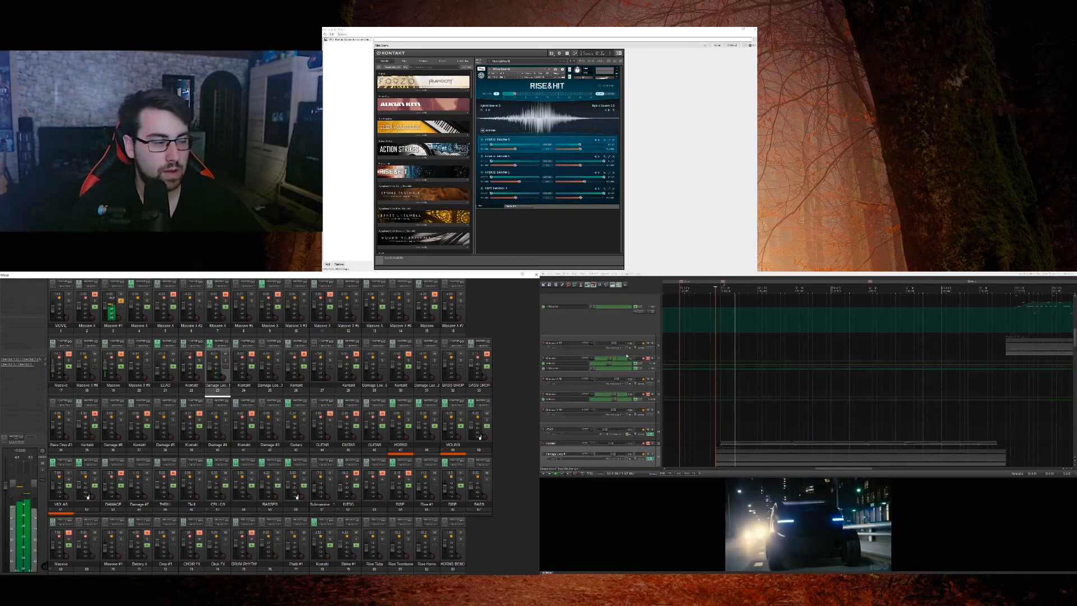
left_click(120, 327)
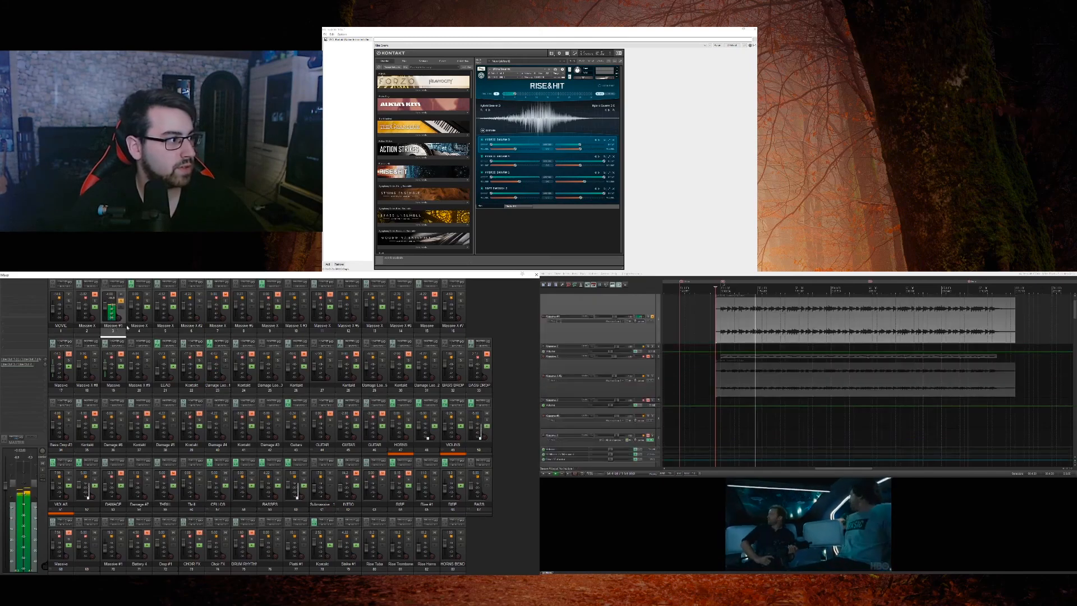
scroll(650, 320, "up", 1)
key("space")
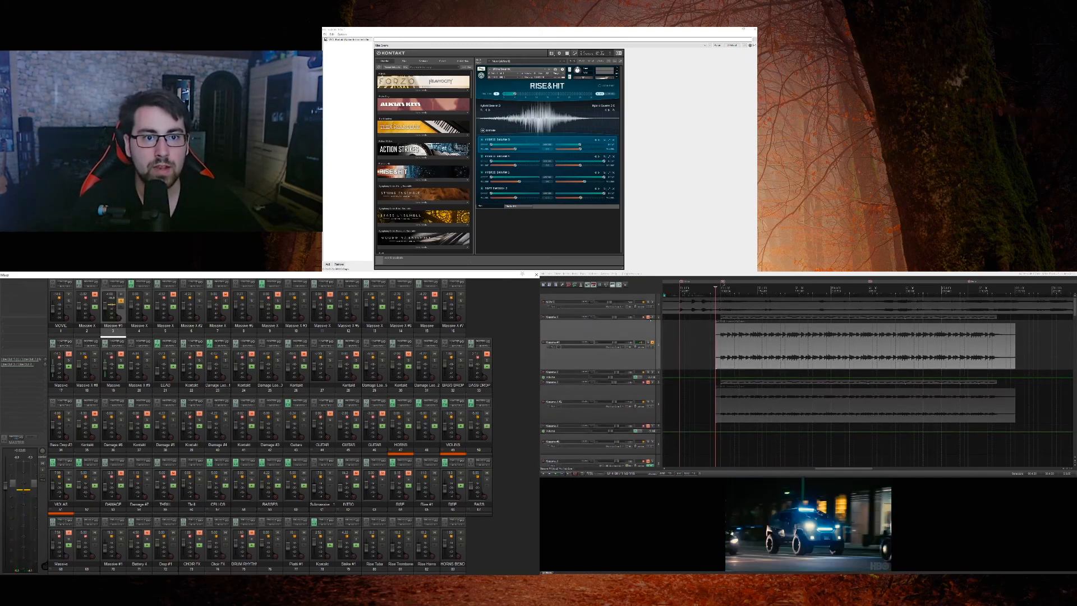
Step: Open the Massive plug-in of the track above the soloed audio, replace the Kontakt window with it, and resume playback
double_click(651, 319)
left_click(648, 324)
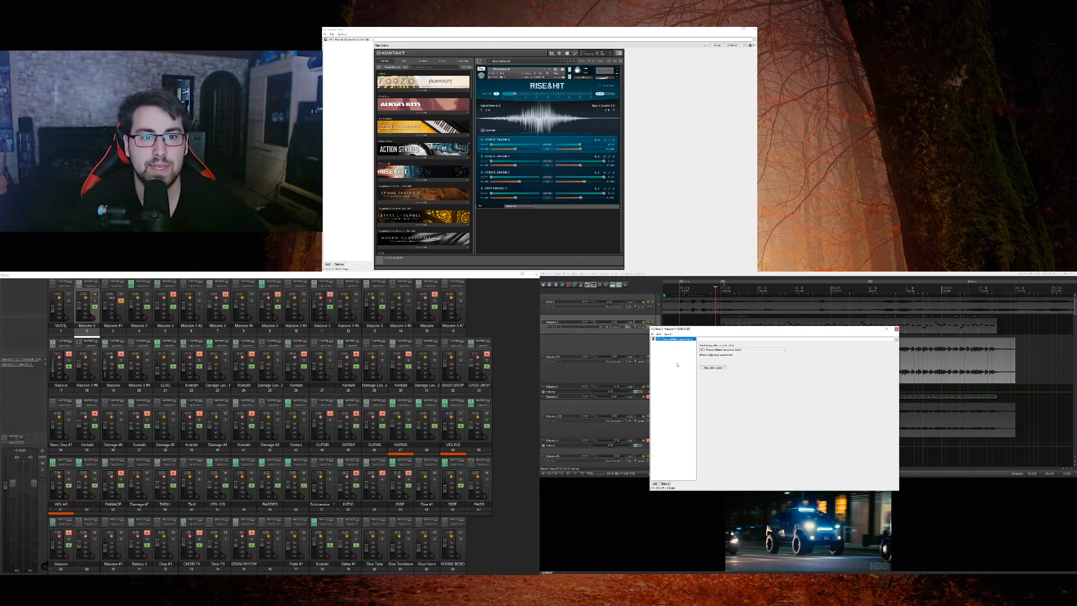
left_click(714, 368)
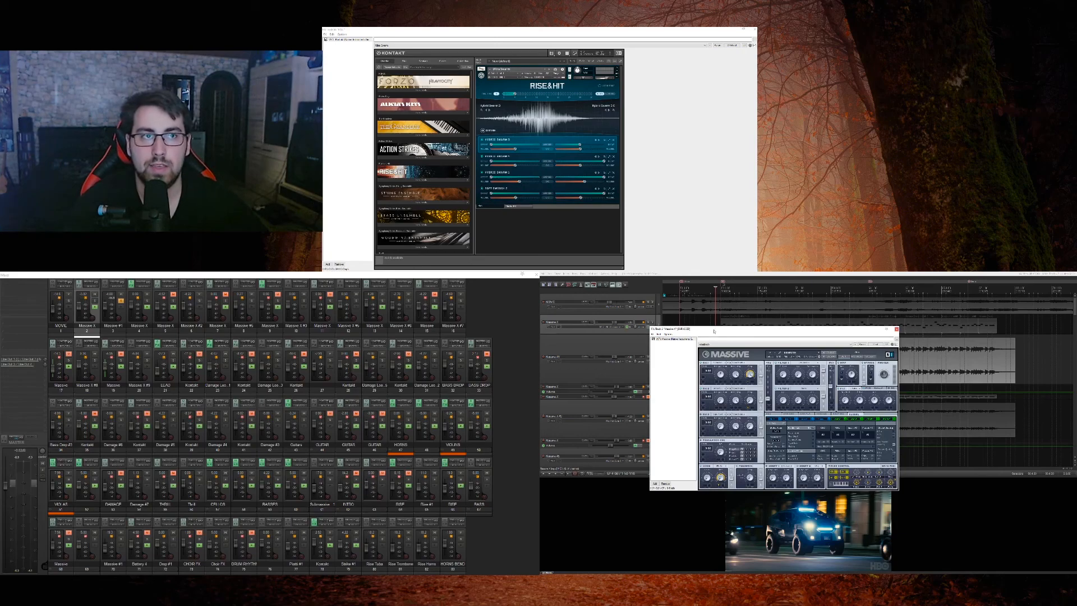
left_click(755, 29)
left_click_drag(730, 329, 561, 84)
double_click(562, 83)
key("space")
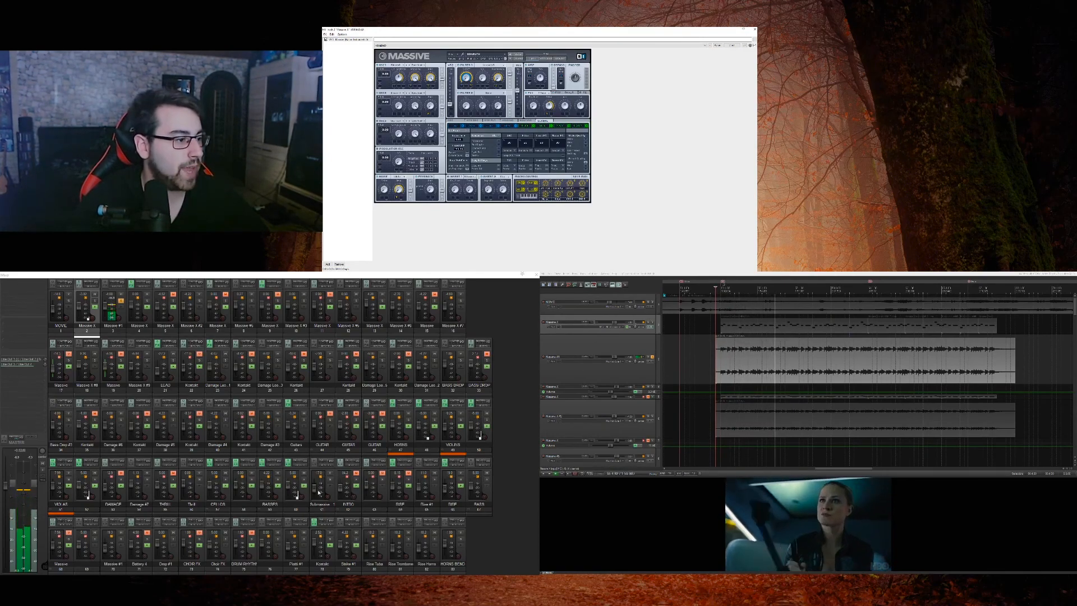
Step: Audition the basses track soloed with the Massive audio, unsolo it, stop playback, and return to the Massive tracks
left_click(277, 480)
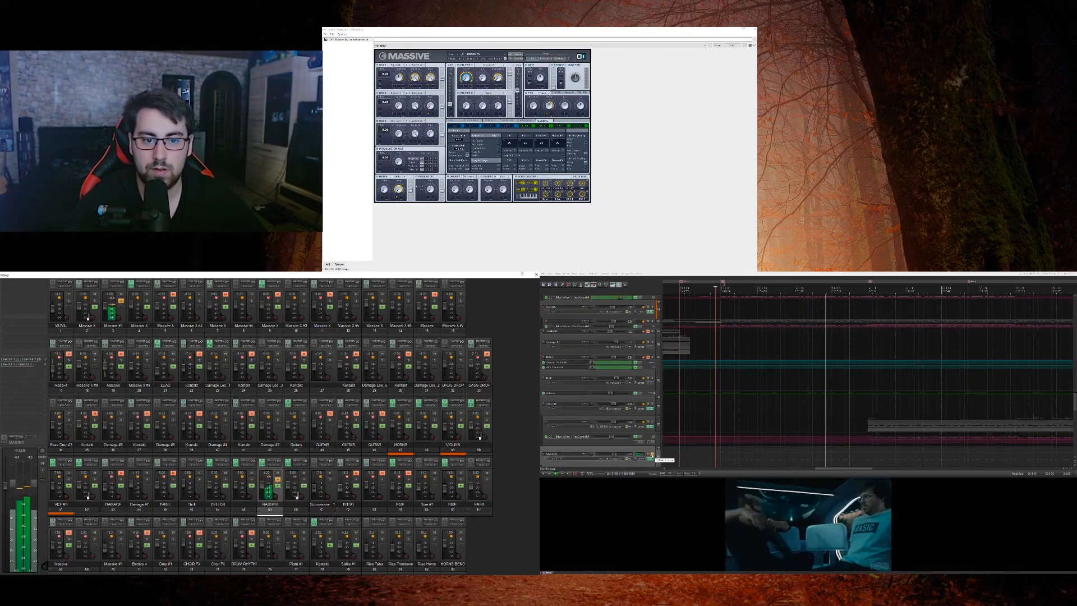
left_click(652, 457)
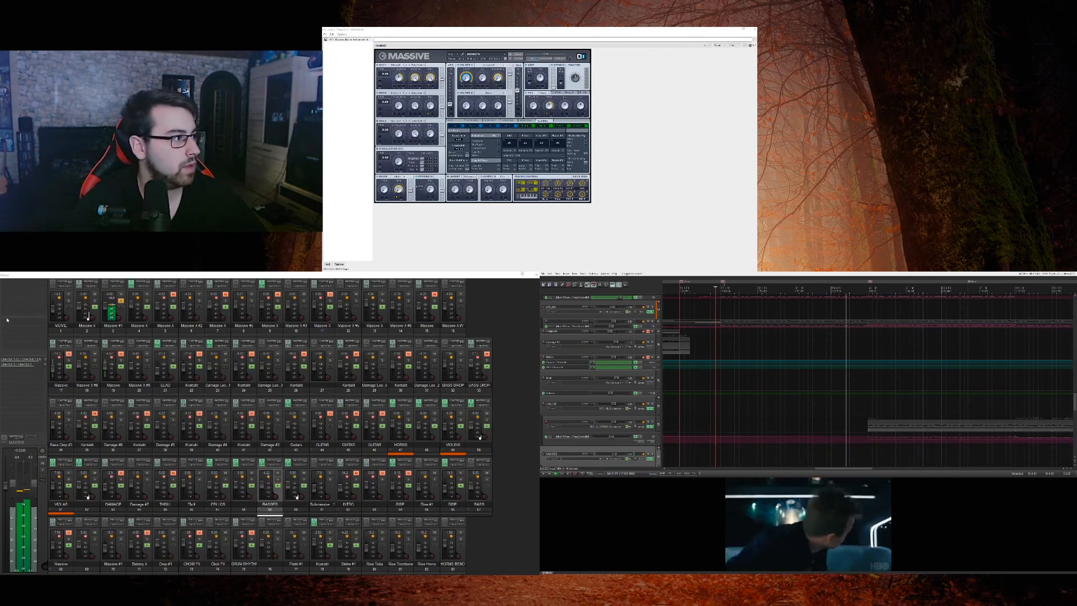
key("space")
left_click(113, 326)
scroll(661, 366, "up", 2)
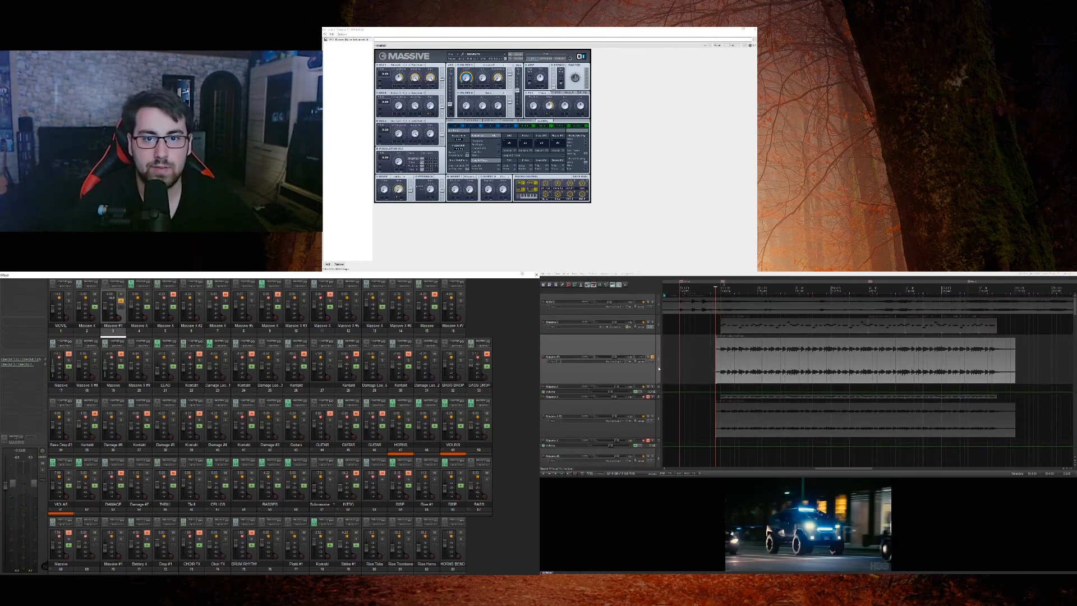
Step: Solo the lower Massive audio track and audition it with and without the upper one
left_click(653, 417)
key("space")
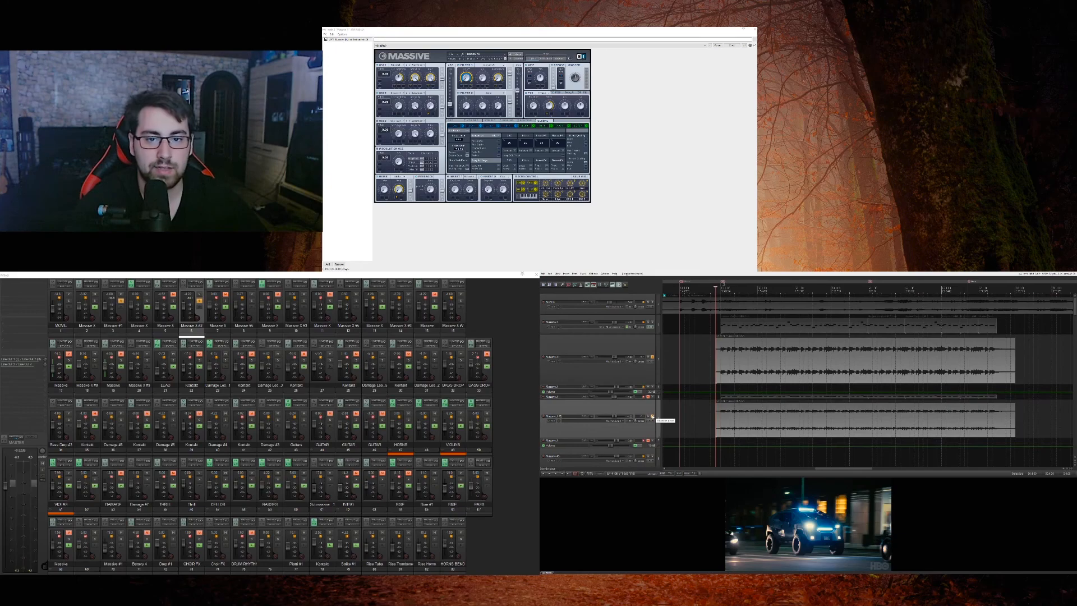
left_click(653, 358)
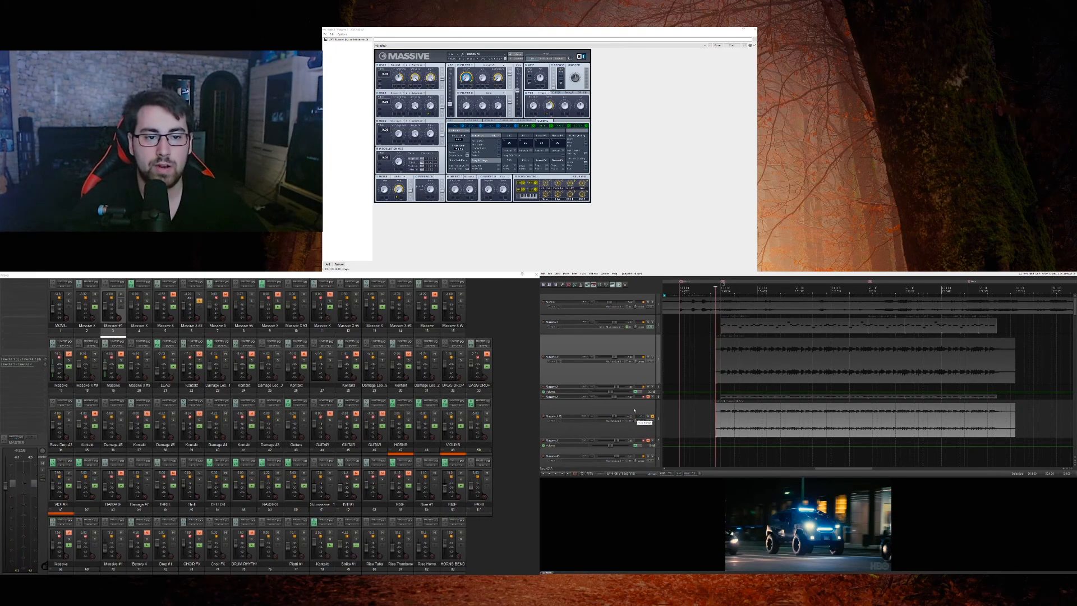
left_click(652, 357)
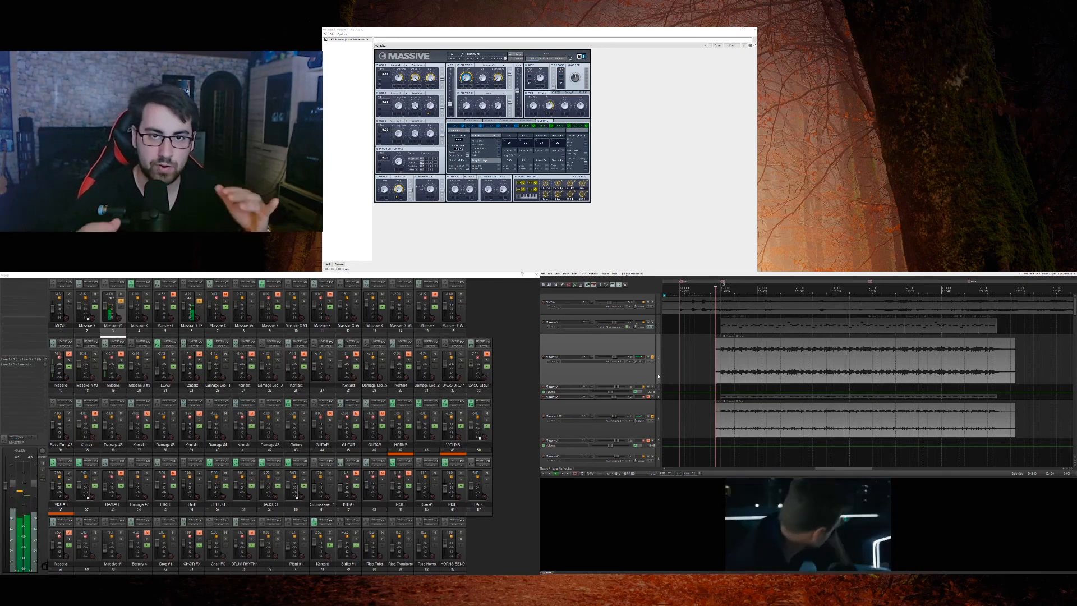
Step: Unsolo both Massive audio tracks and play the full mix from the start of their clips
left_click(655, 413)
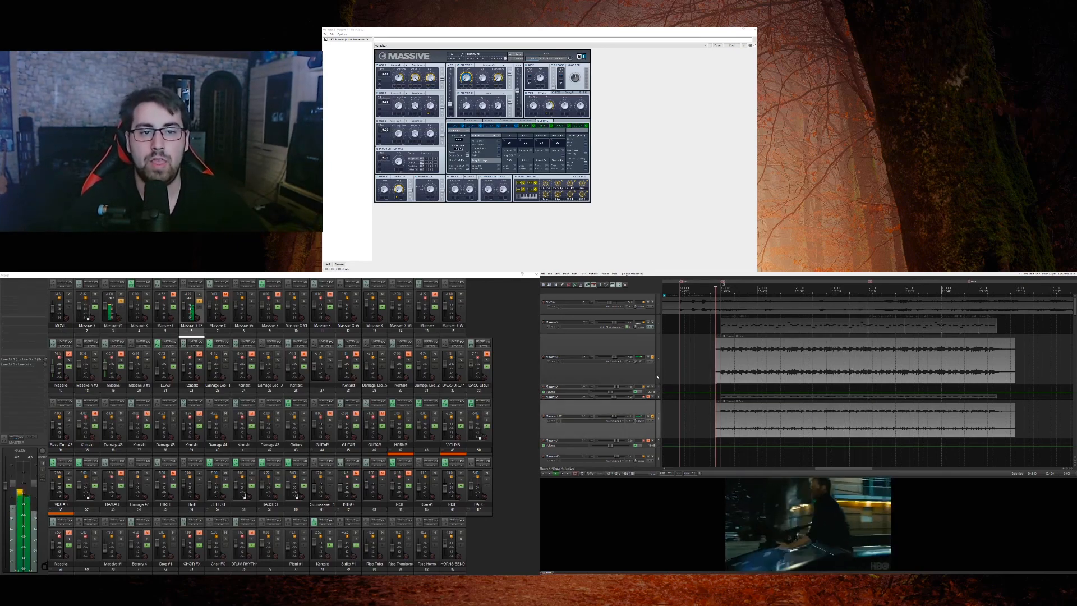
left_click(639, 360)
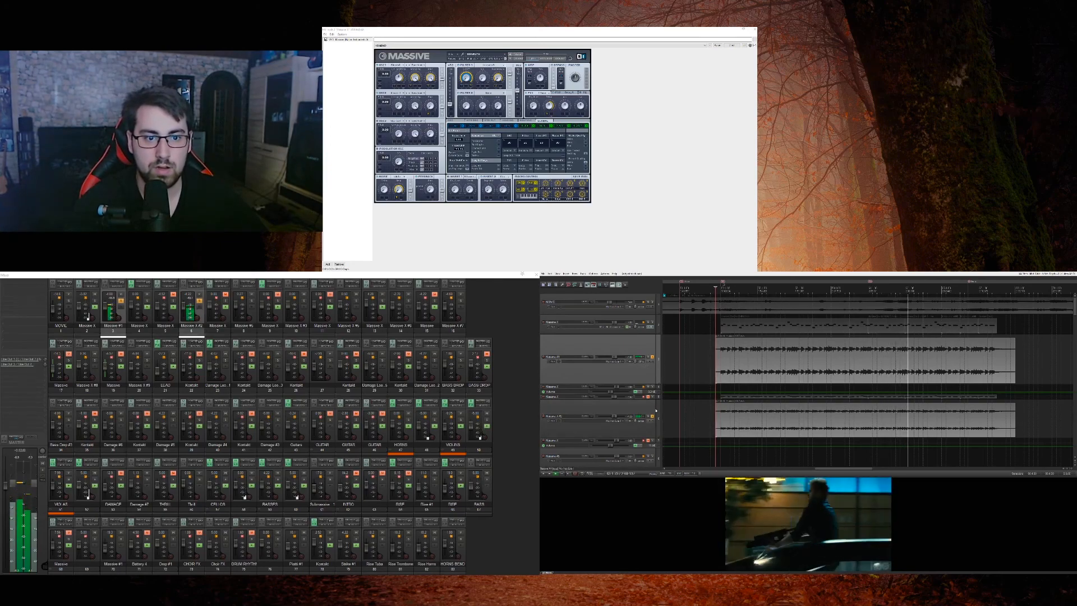
left_click(718, 391)
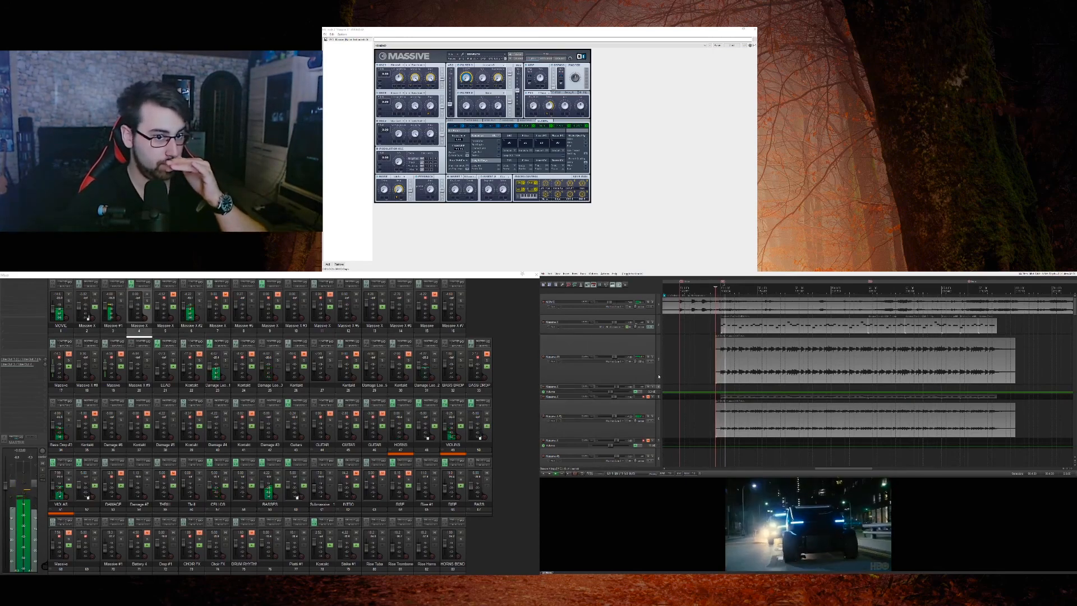
Step: Solo the Damage loop track whose clip starts midway through the section, and stop playback
scroll(659, 376, "down", 5)
scroll(659, 376, "down", 5)
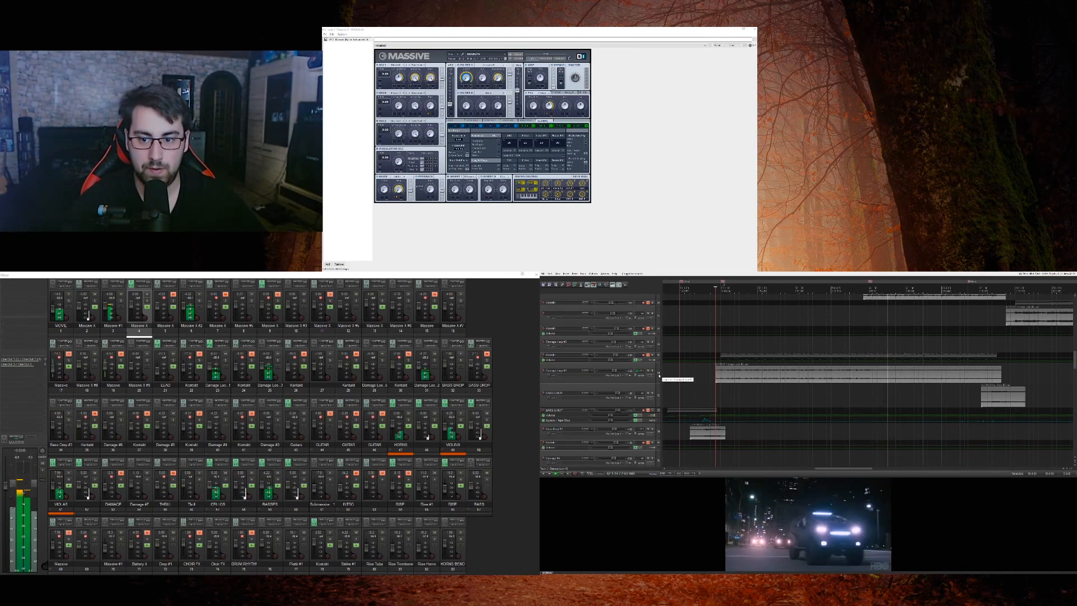
scroll(659, 376, "down", 8)
scroll(658, 390, "up", 14)
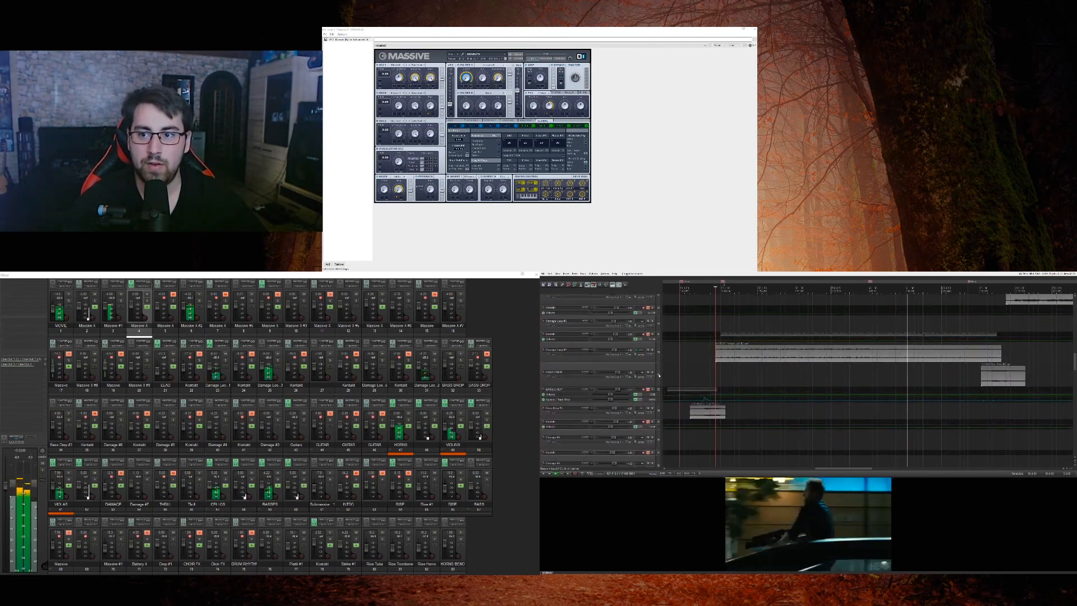
scroll(658, 404, "down", 1)
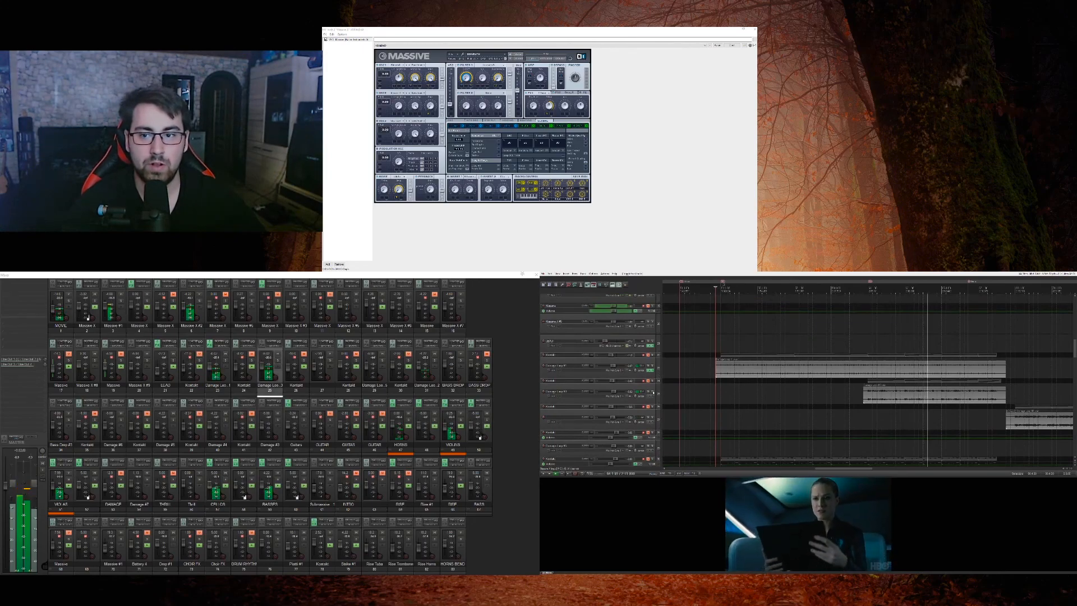
left_click(652, 391)
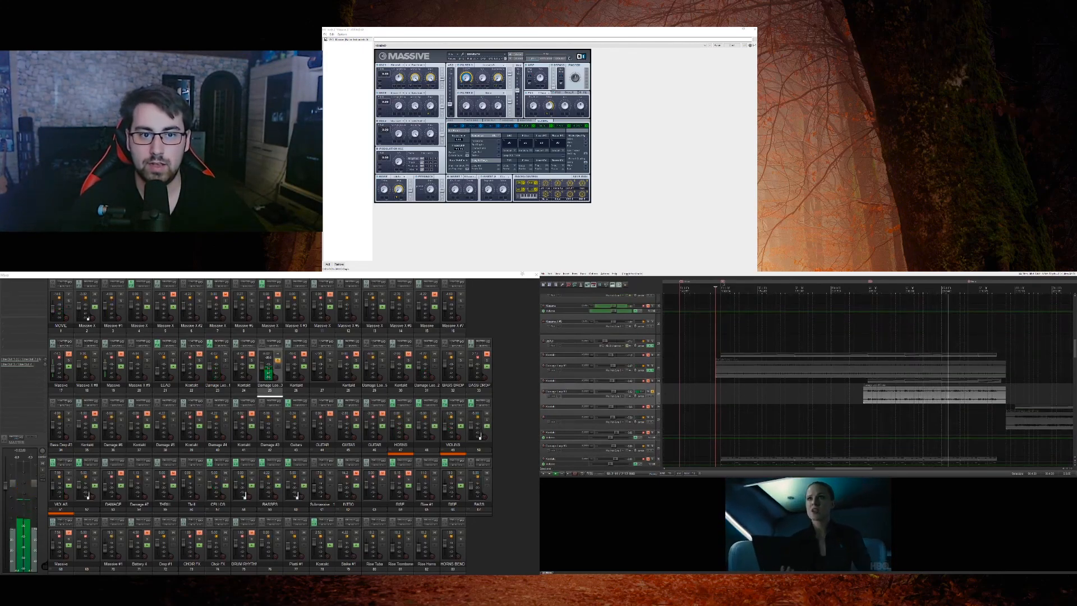
scroll(867, 387, "down", 1)
scroll(868, 387, "up", 2)
key("space")
Step: Audition the soloed Damage loop from the start of its clip, stop playback, and return to the clip start
scroll(868, 387, "down", 5)
scroll(868, 387, "up", 2)
scroll(656, 402, "down", 2)
scroll(656, 403, "down", 2)
scroll(892, 364, "down", 2)
left_click(905, 337)
scroll(840, 404, "up", 5)
key("space")
scroll(841, 403, "down", 2)
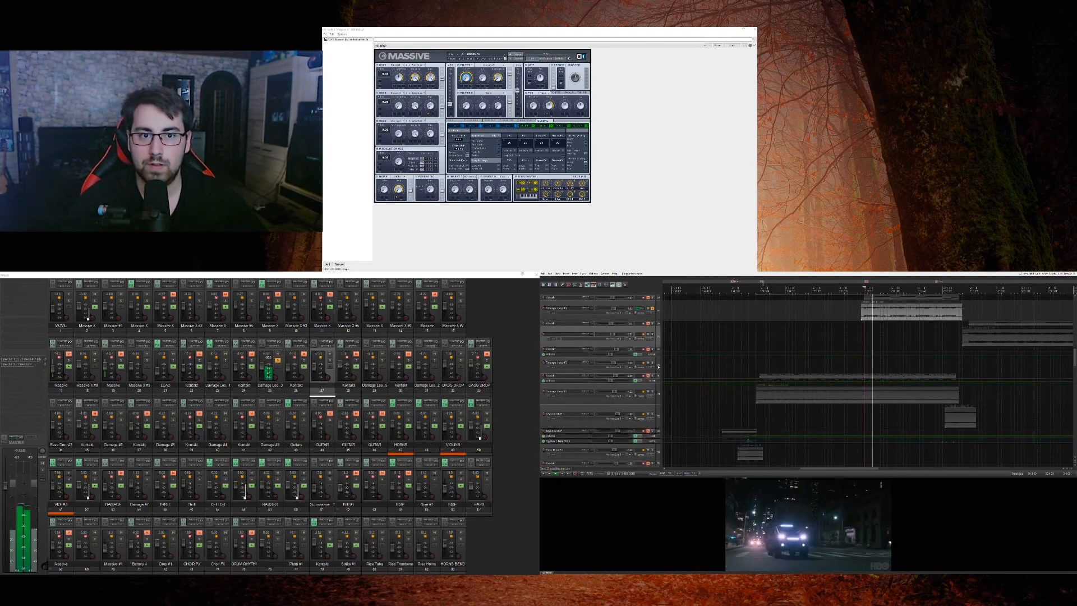
scroll(659, 367, "up", 3)
scroll(653, 356, "down", 1)
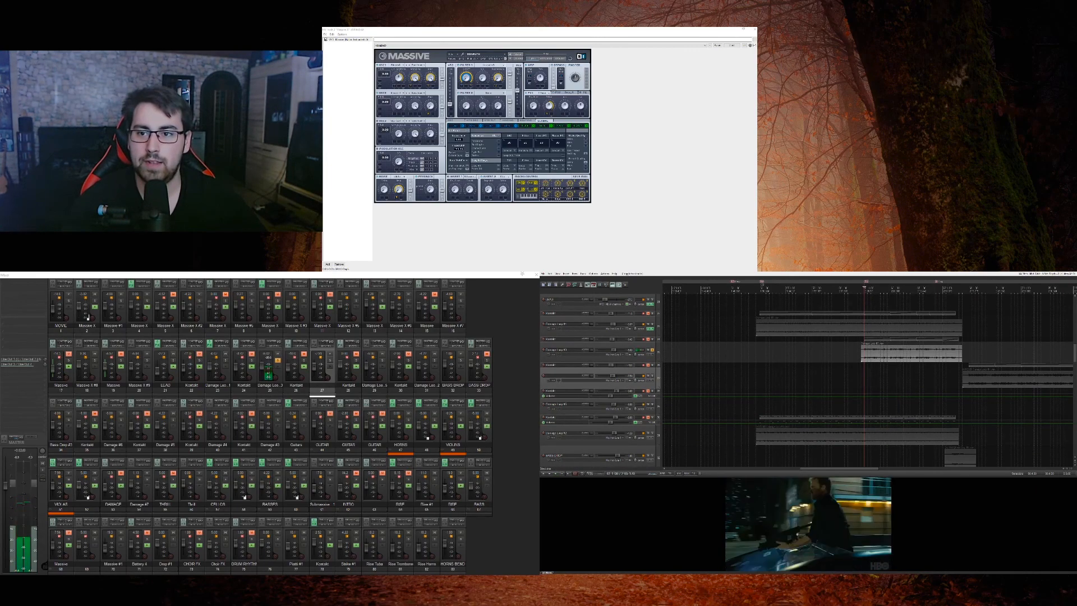
left_click(861, 365)
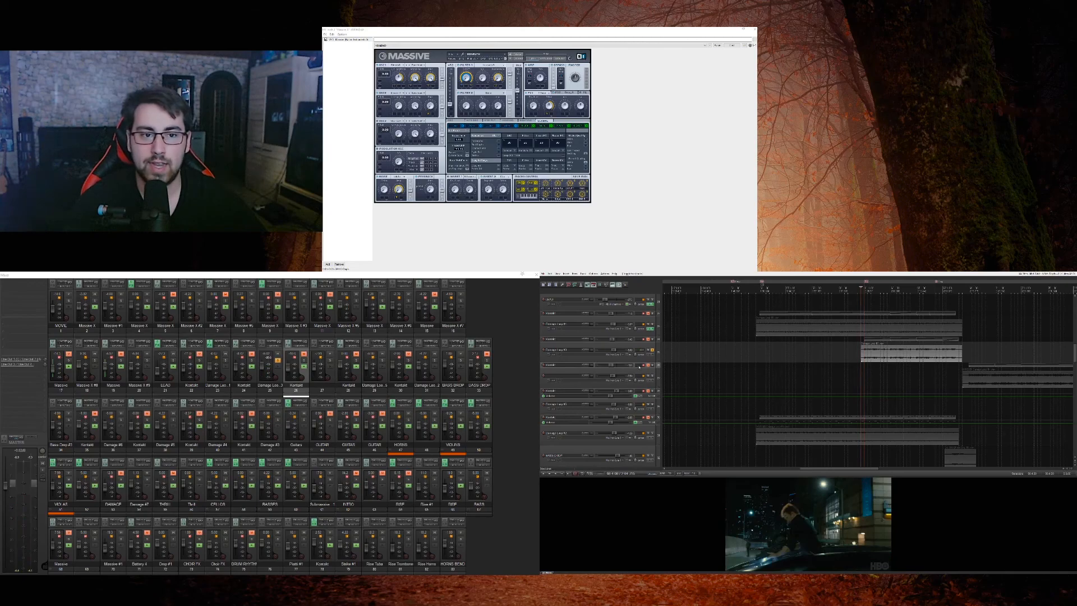
Step: Add the other two Damage loops and both Massive audio tracks to the solo and audition them together
left_click(653, 325)
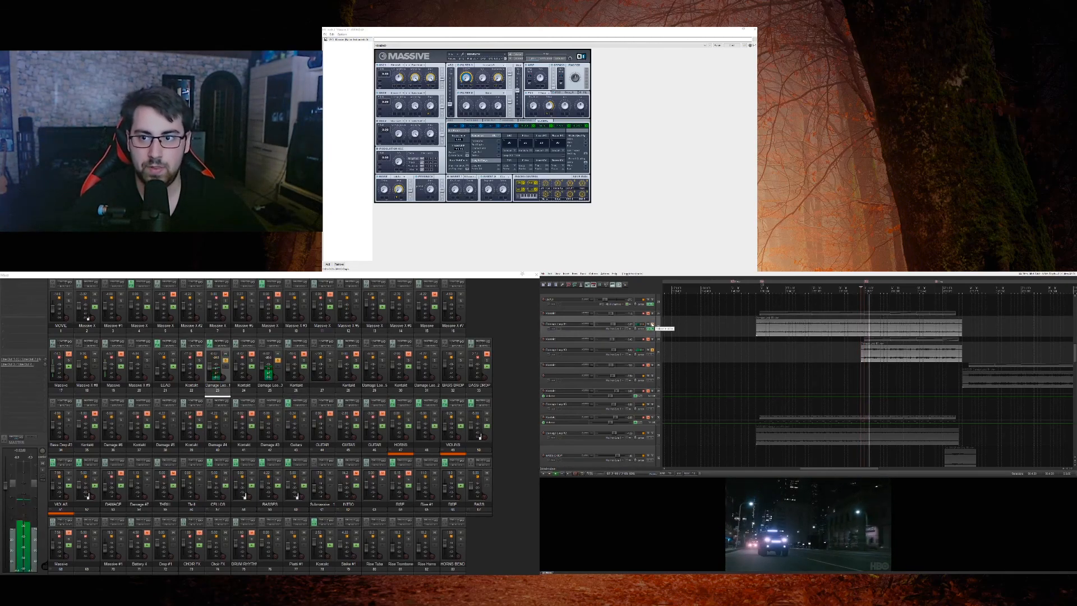
left_click(653, 432)
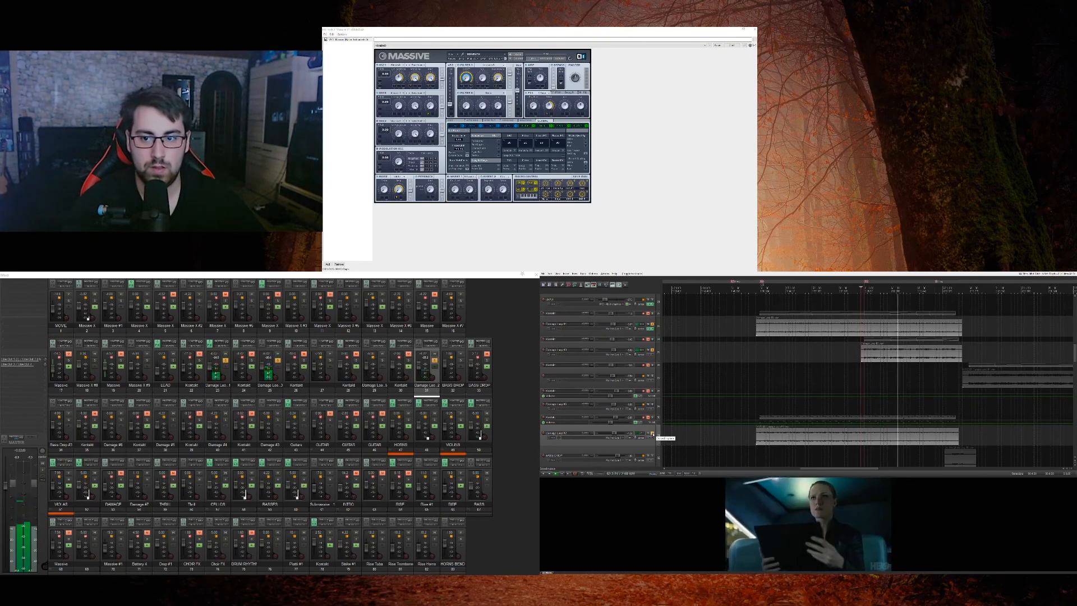
scroll(656, 391, "up", 3)
scroll(656, 391, "up", 5)
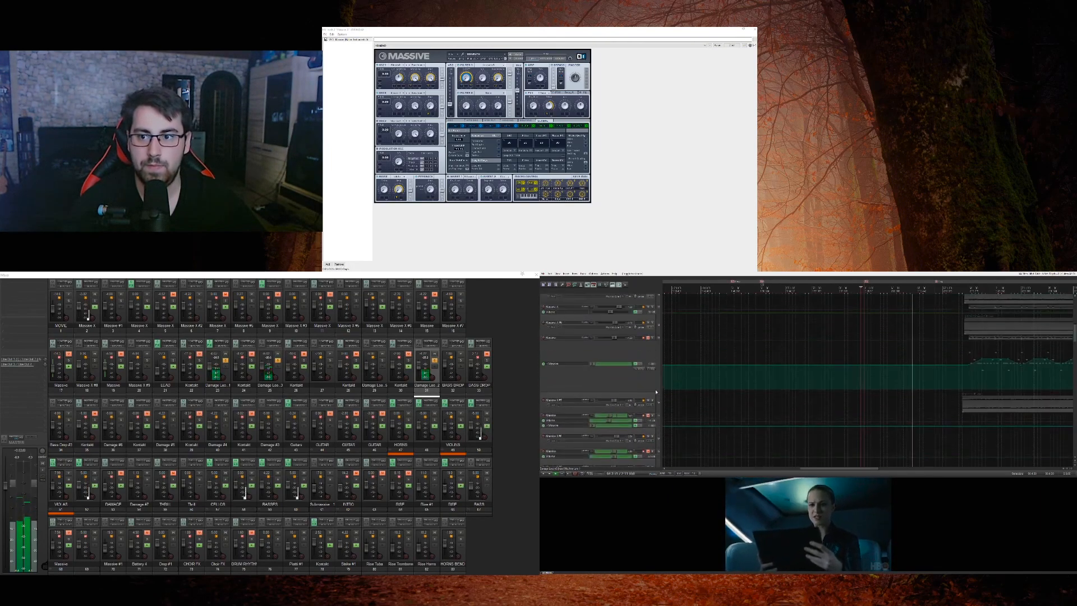
scroll(653, 358, "down", 15)
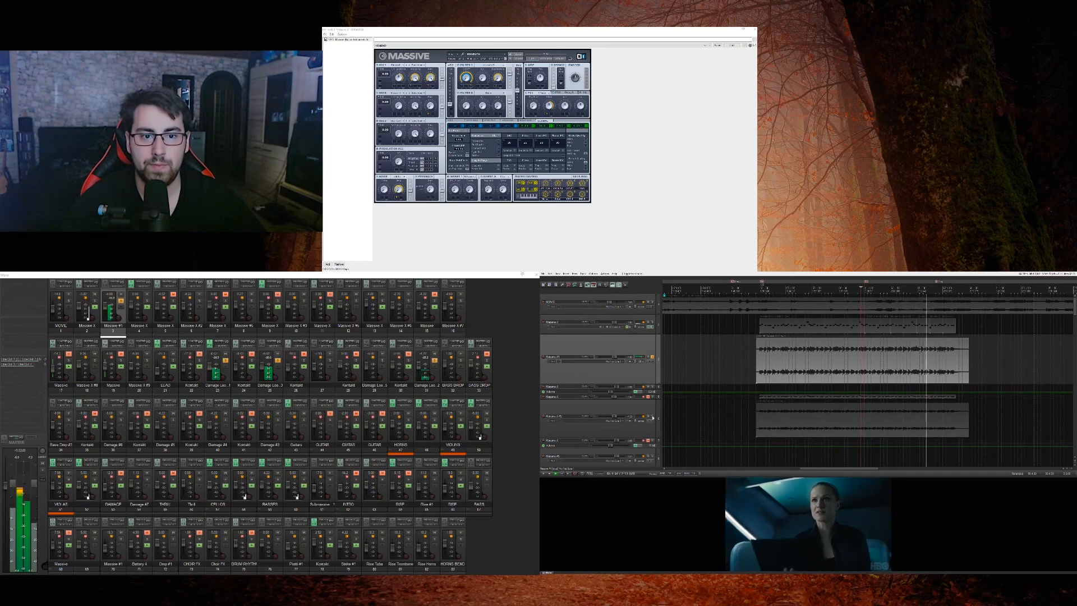
scroll(760, 362, "down", 5)
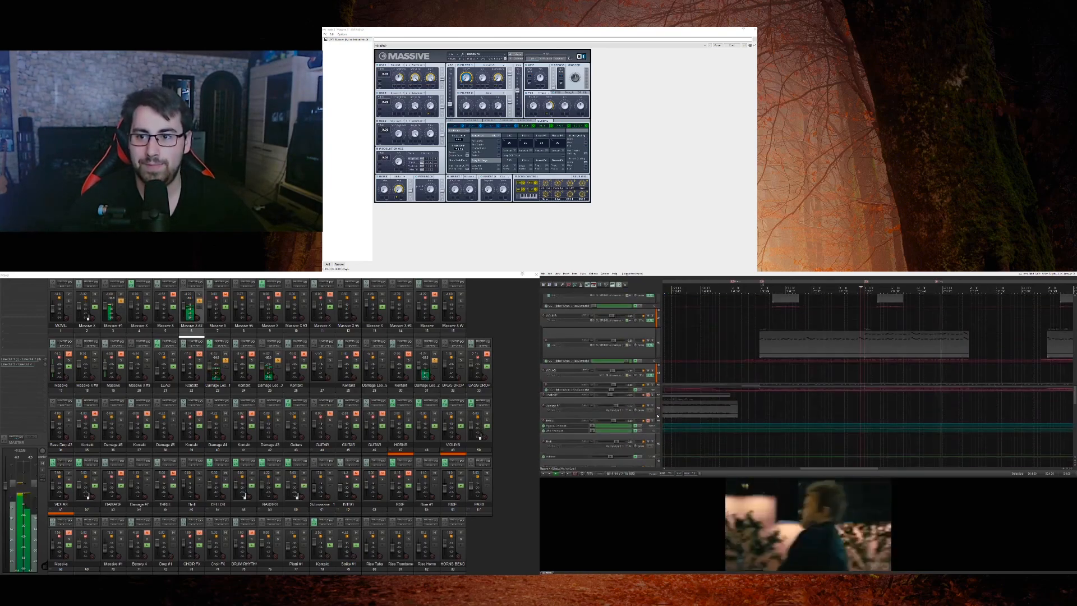
Step: Open the first MIDI clip on the violins track, examine its notes, and close the MIDI editor
left_click(804, 364)
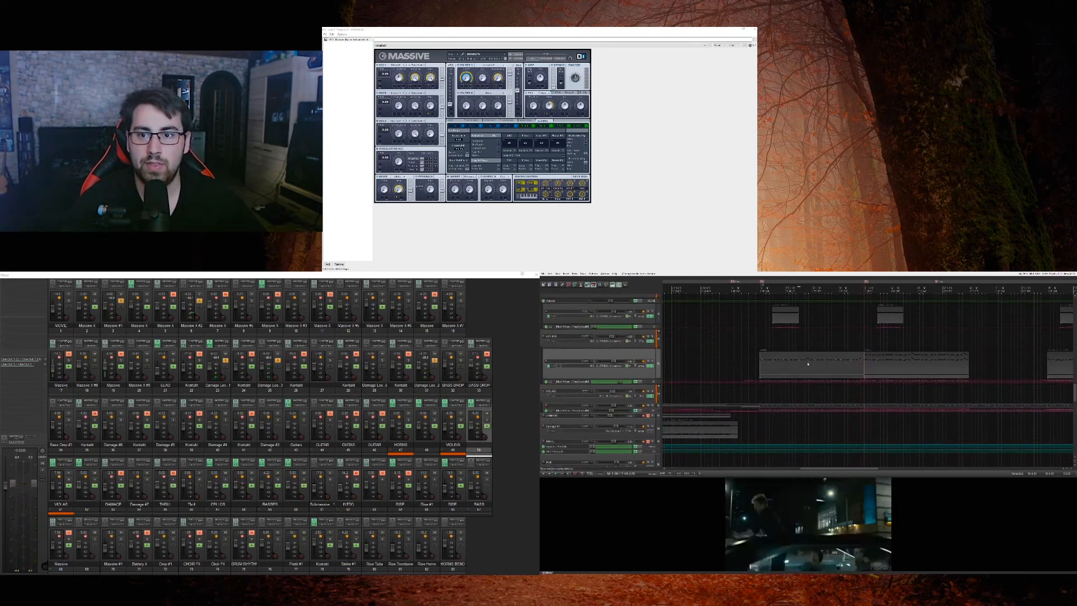
double_click(803, 376)
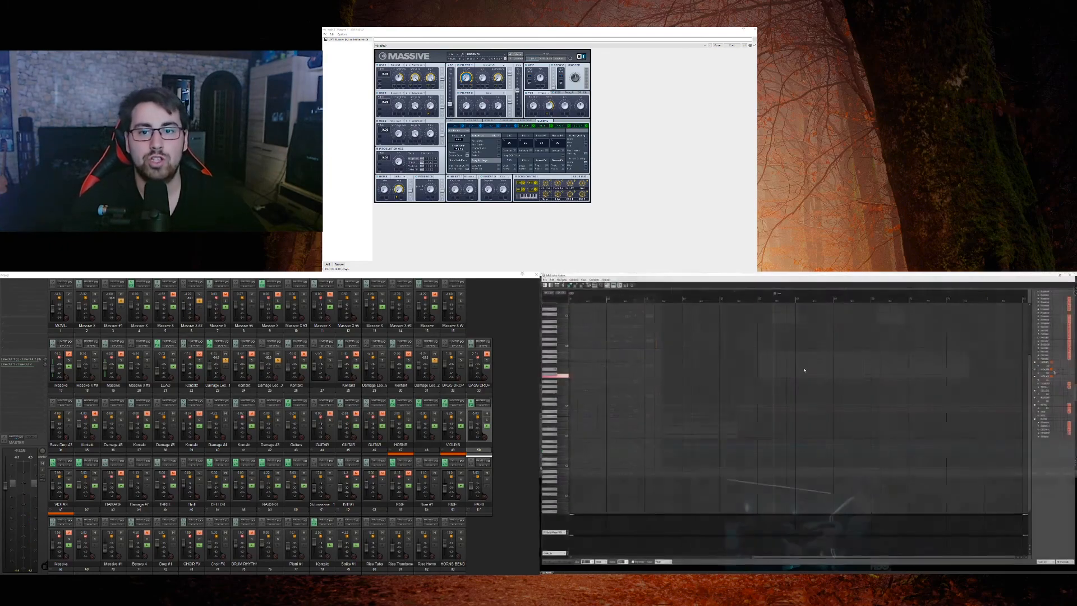
scroll(678, 416, "down", 3)
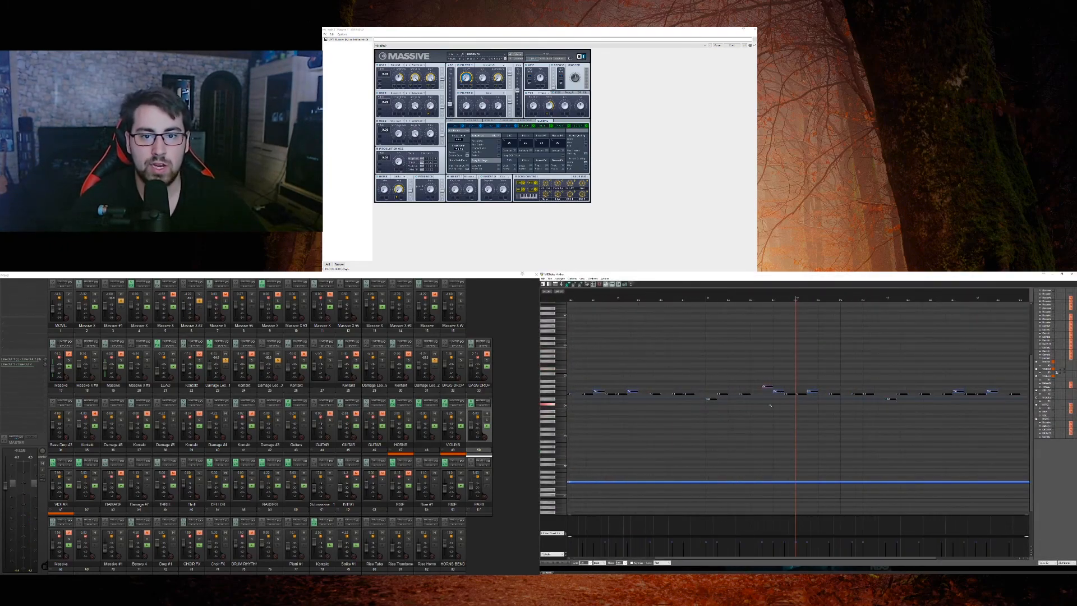
left_click(1072, 274)
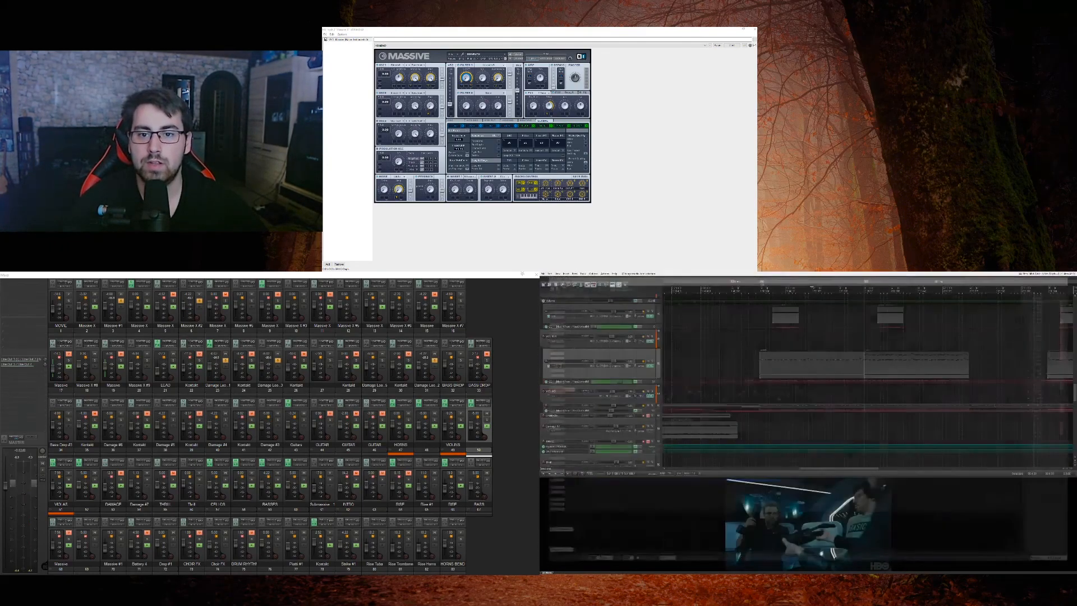
Step: Open the second violins MIDI clip, select all its notes to examine the doubled line, and close the editor
left_click(881, 364)
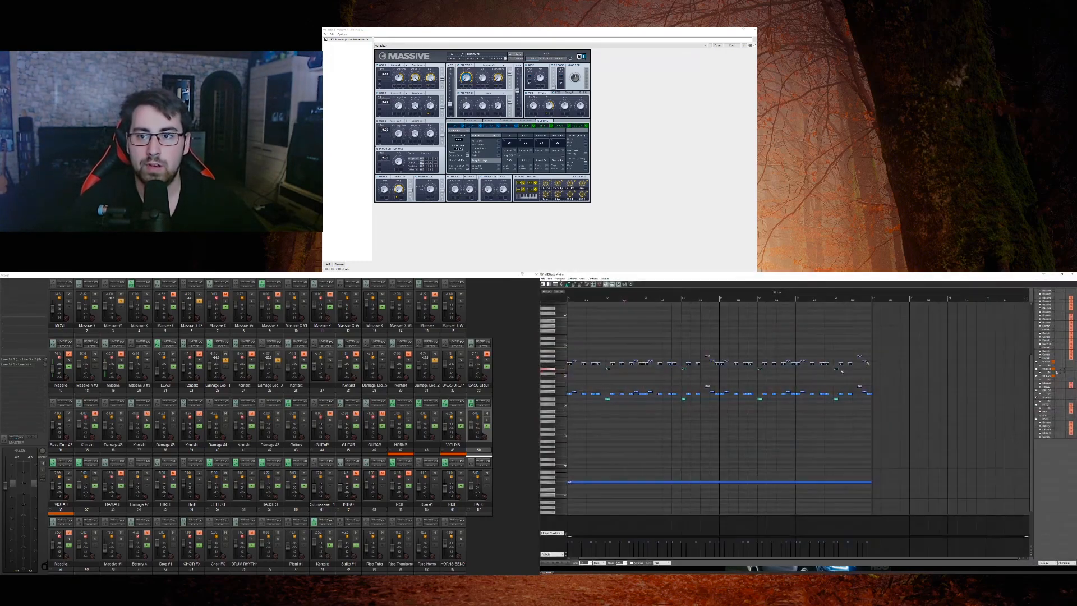
left_click(776, 385)
key("ctrl+a")
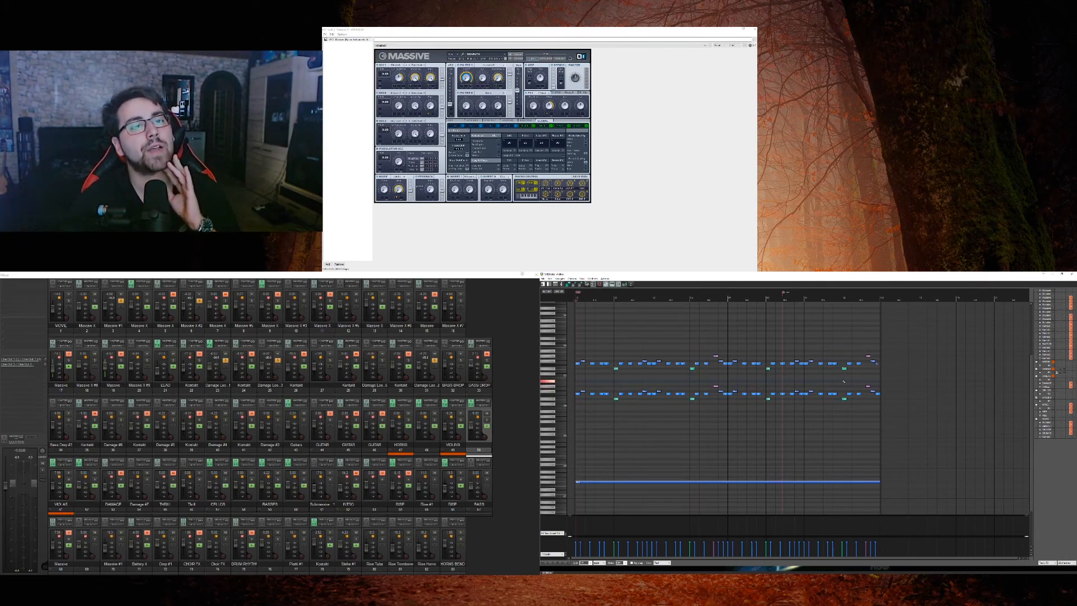
left_click_drag(573, 375, 566, 430)
key("Escape")
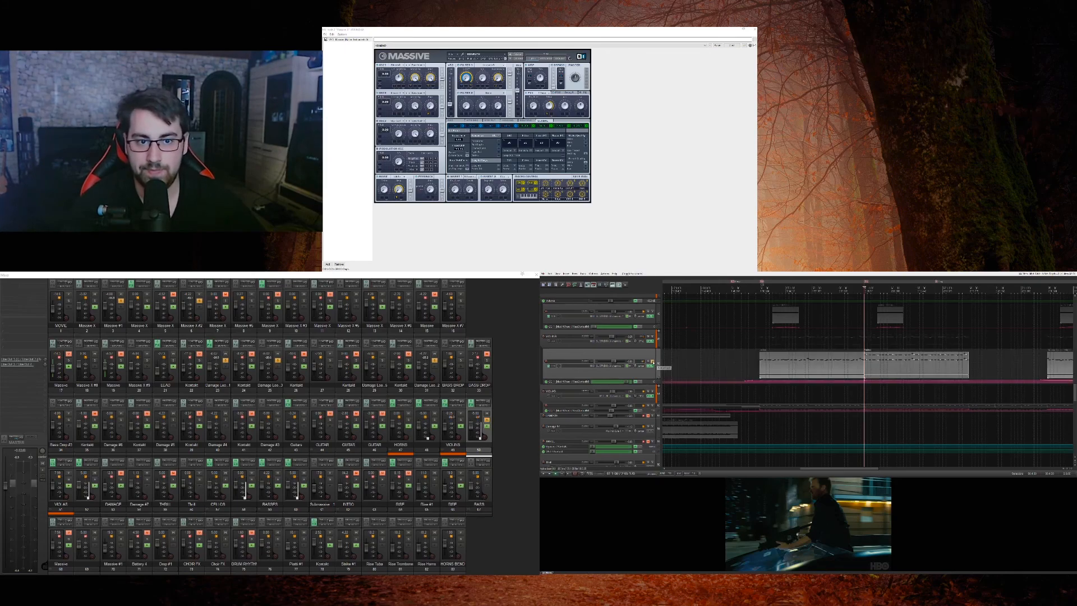
Step: Audition the violins with the soloed tracks, then clear all solos and play the full mix into the next section
key("space")
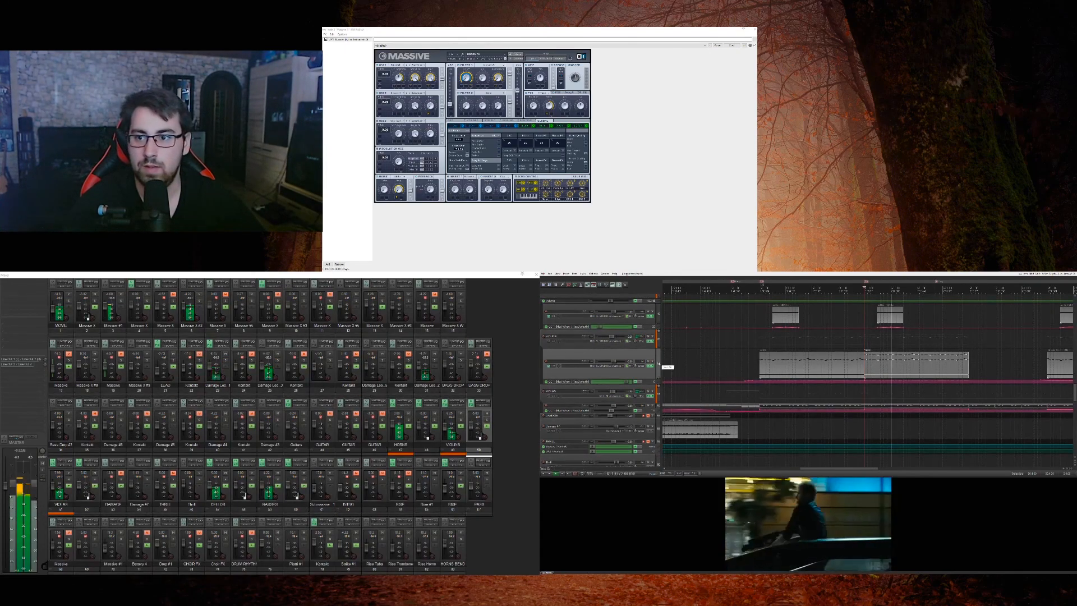
scroll(661, 364, "up", 2)
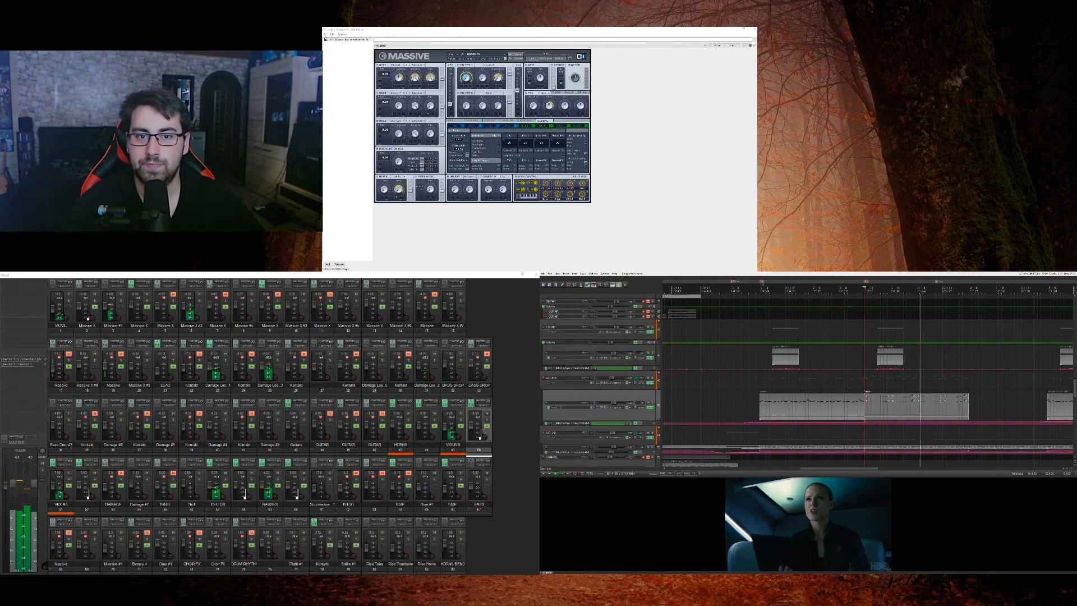
scroll(656, 362, "down", 6)
scroll(656, 361, "up", 5)
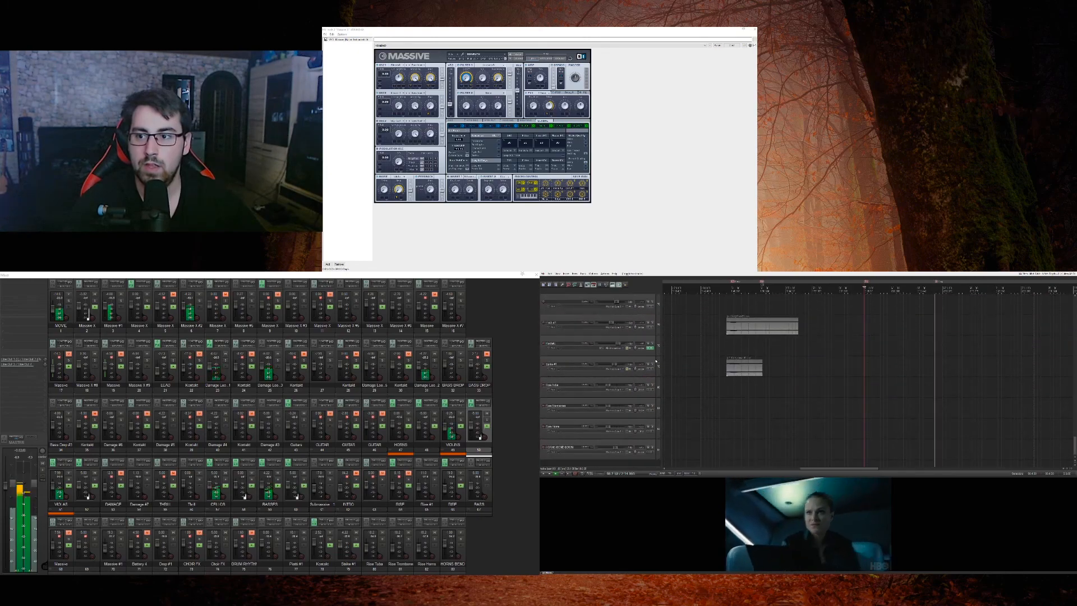
scroll(656, 362, "up", 8)
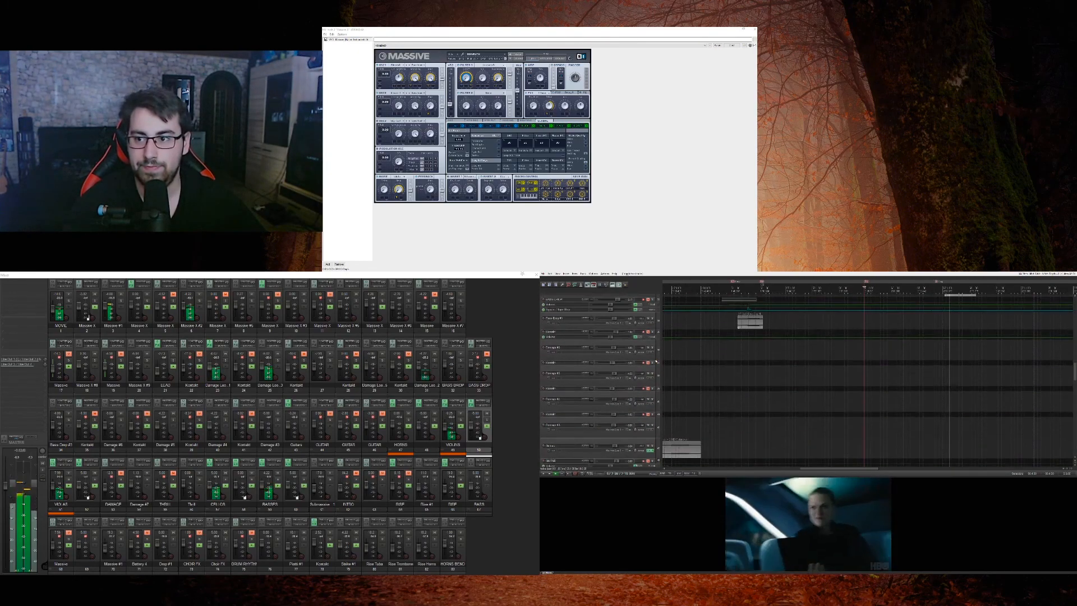
scroll(656, 361, "up", 3)
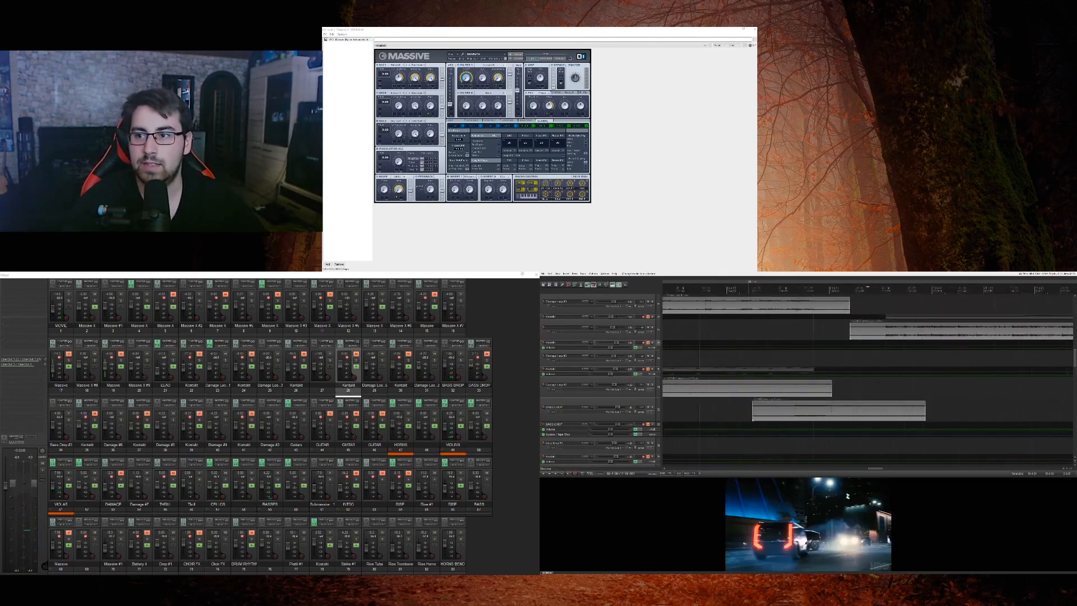
scroll(898, 344, "up", 2)
Step: Solo the unnamed audio track whose clip begins where the Damage loops end, audition it, and stop playback
left_click(653, 328)
scroll(657, 333, "up", 1)
scroll(656, 333, "down", 5)
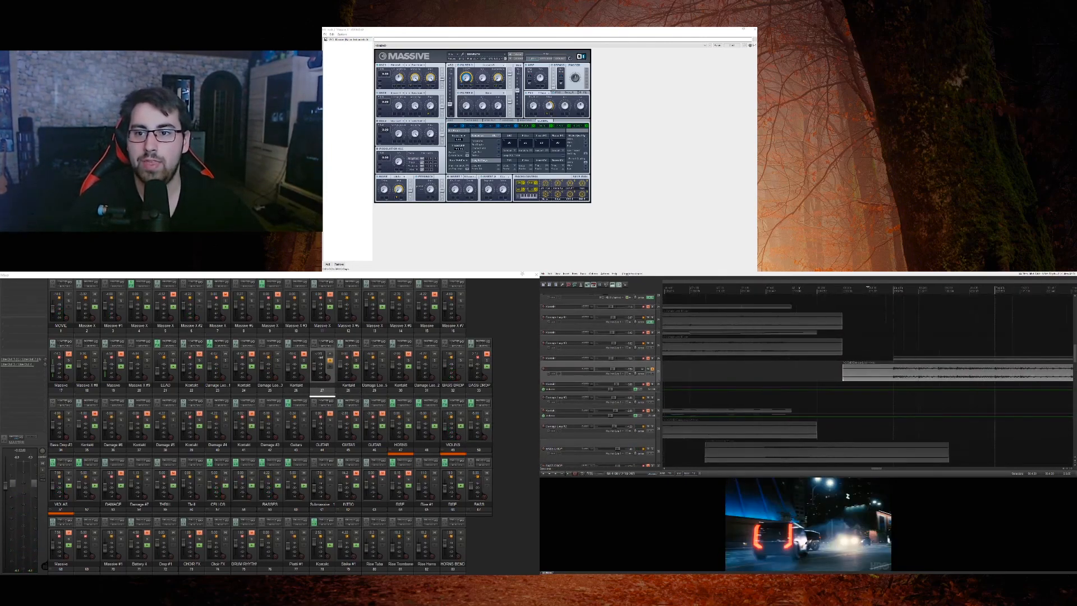
key("space")
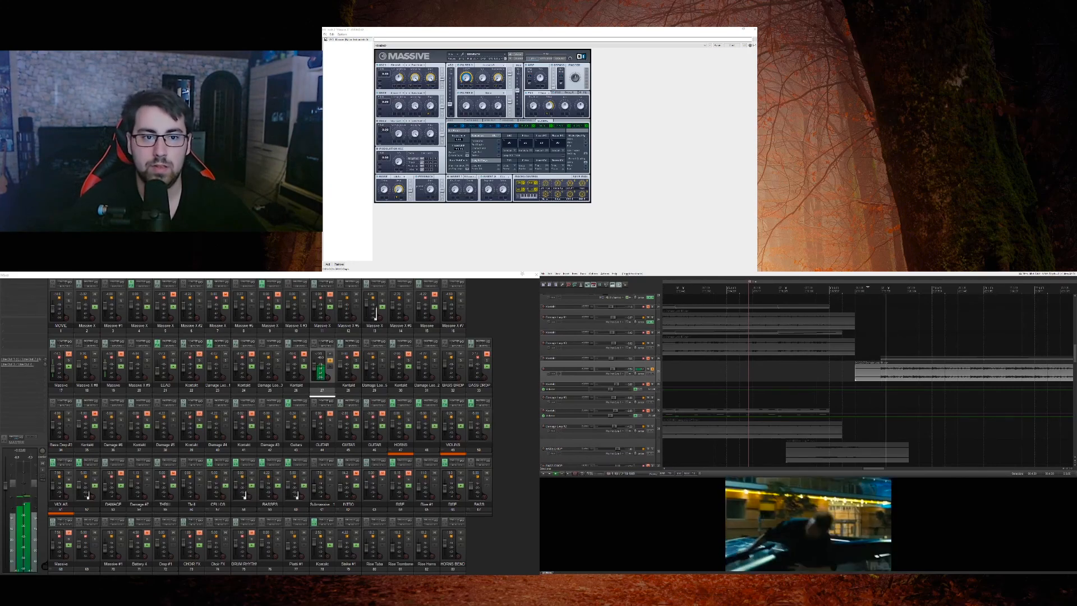
mouse_move(655, 361)
left_mouse_down()
mouse_move(655, 375)
mouse_move(655, 362)
left_mouse_up()
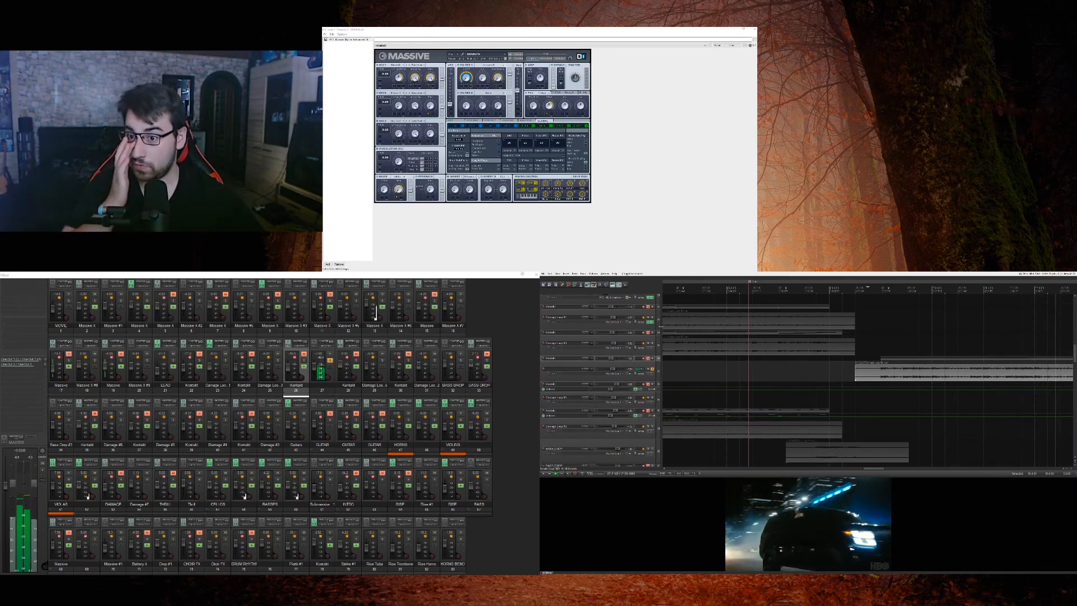
key("space")
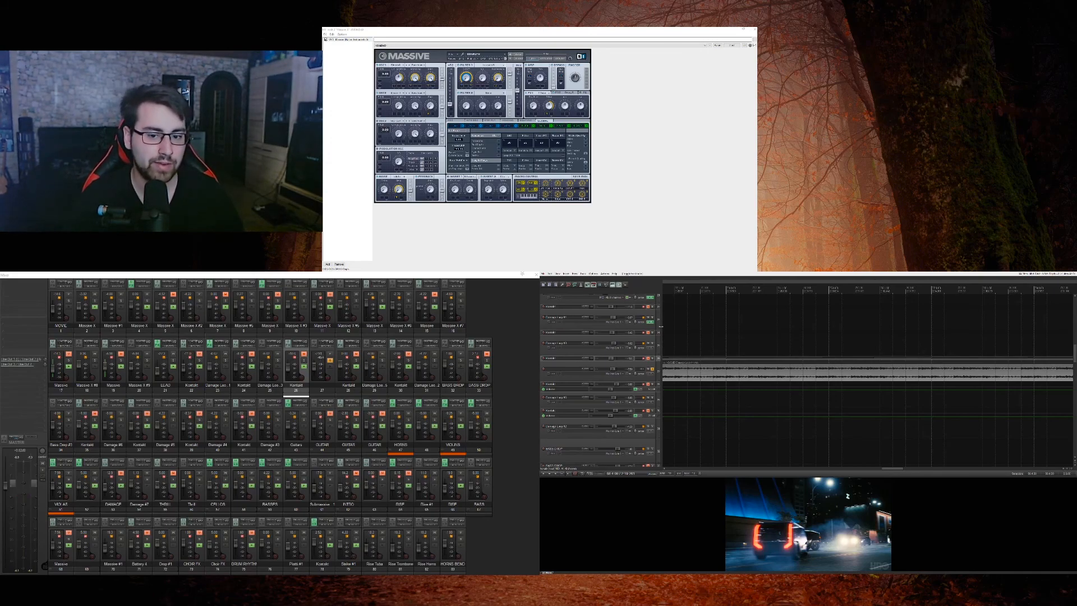
Step: Return to the start of the soloed unnamed audio clip and examine its opening against the movie
scroll(707, 331, "down", 3)
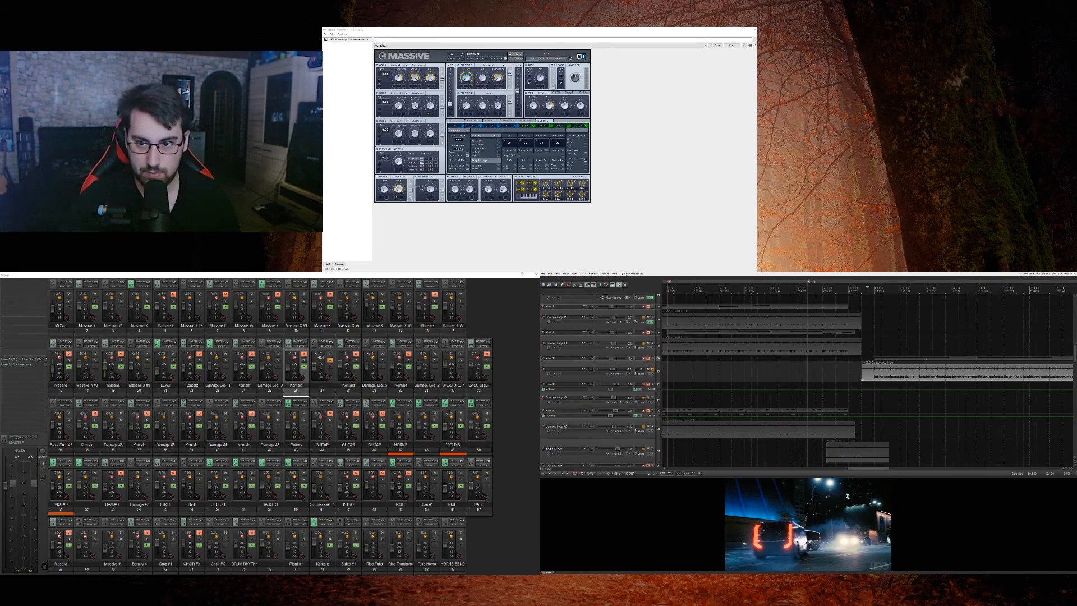
left_click(846, 389)
scroll(846, 389, "up", 3)
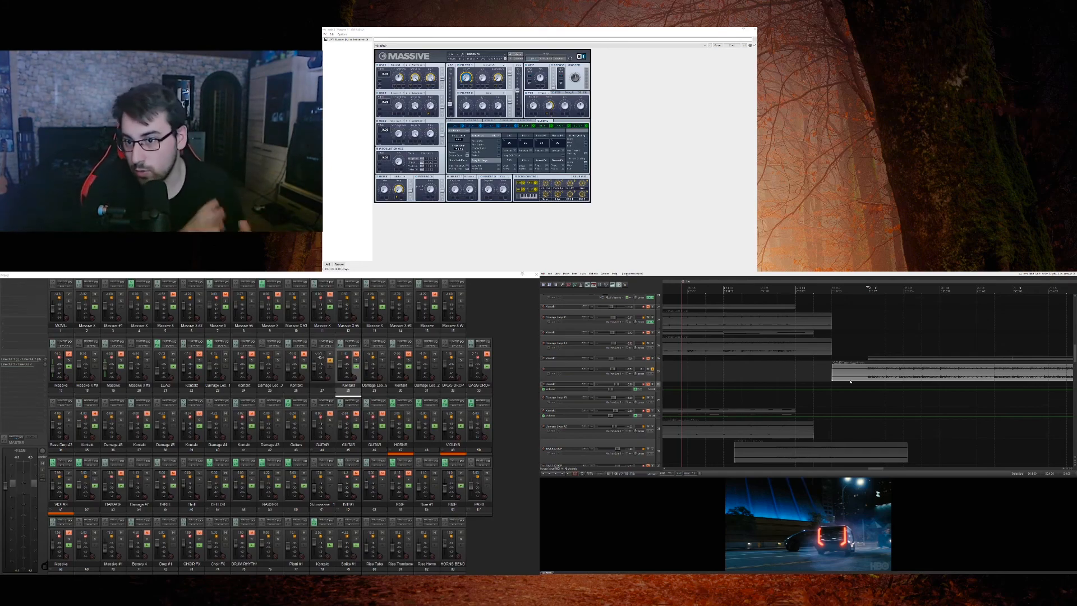
key("space")
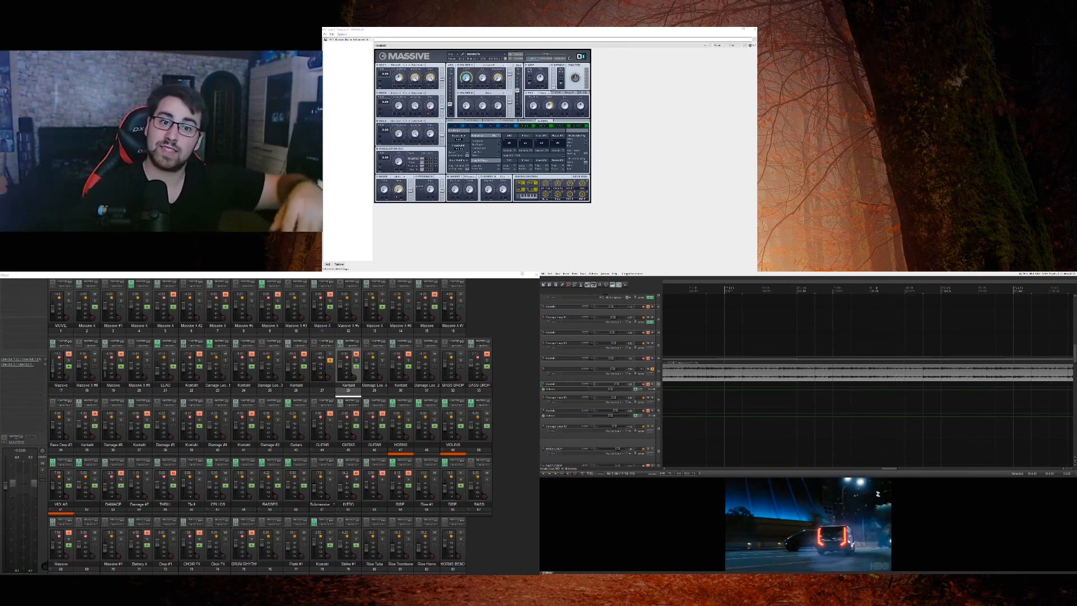
scroll(868, 373, "down", 3)
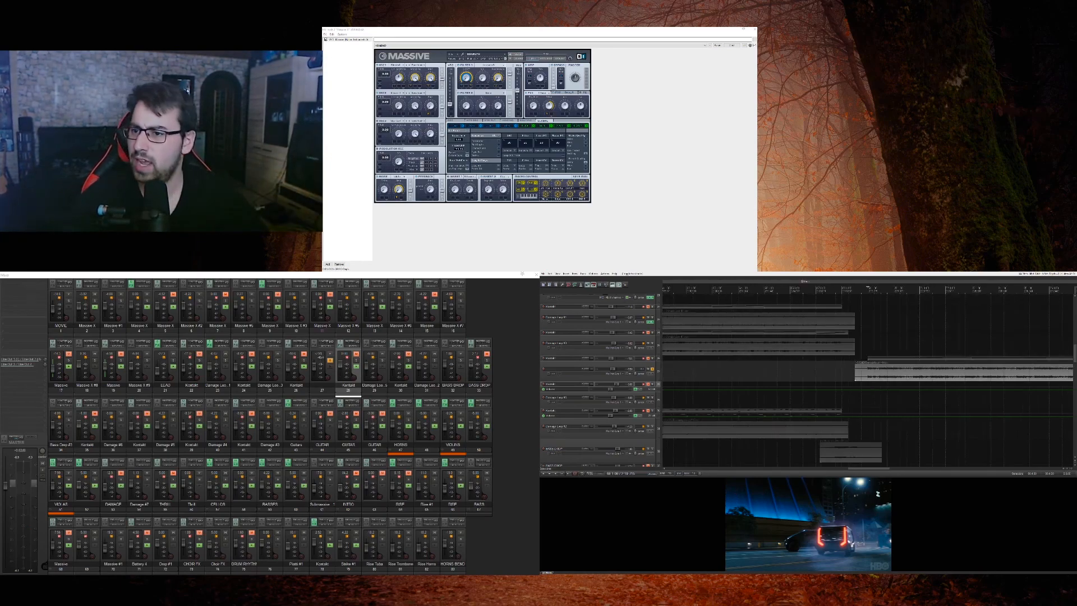
Step: Play the soloed unnamed audio track against the movie, then go to the Massive tracks entering the same section
scroll(867, 373, "up", 3)
key("space")
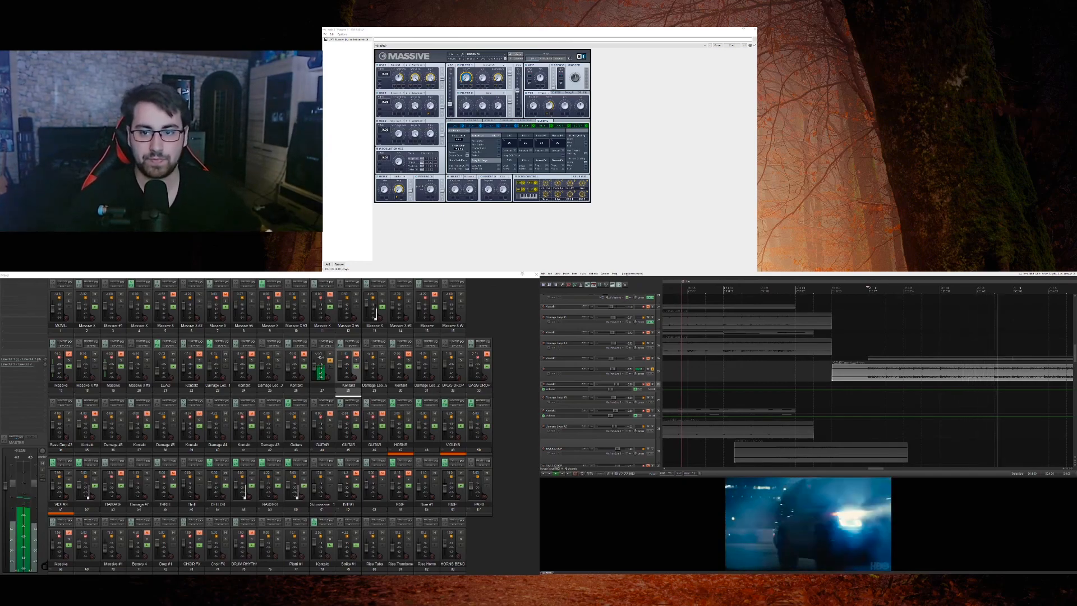
scroll(657, 370, "up", 10)
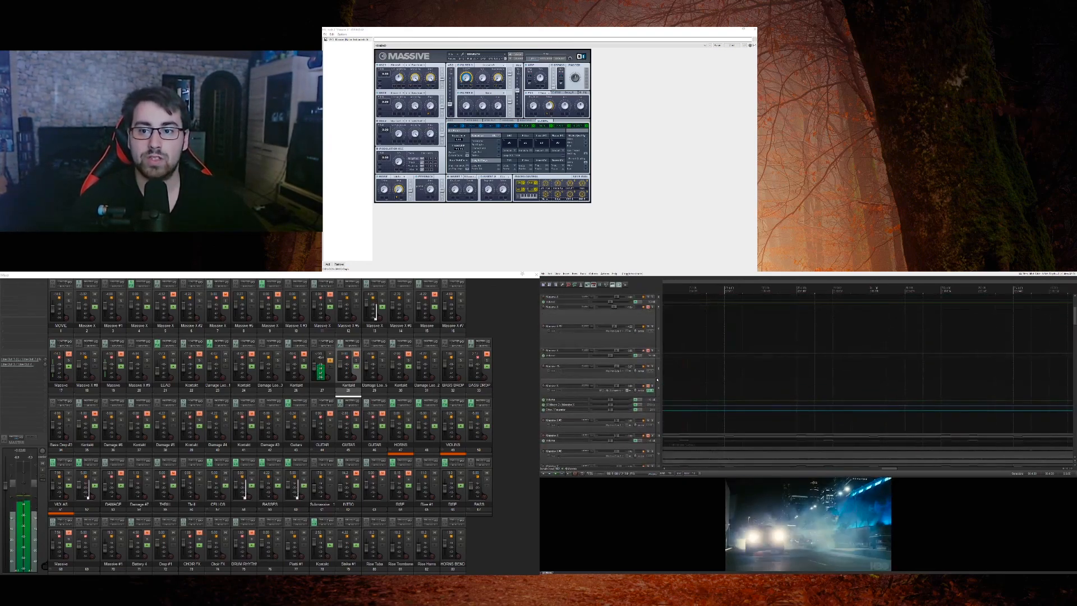
scroll(835, 379, "down", 3)
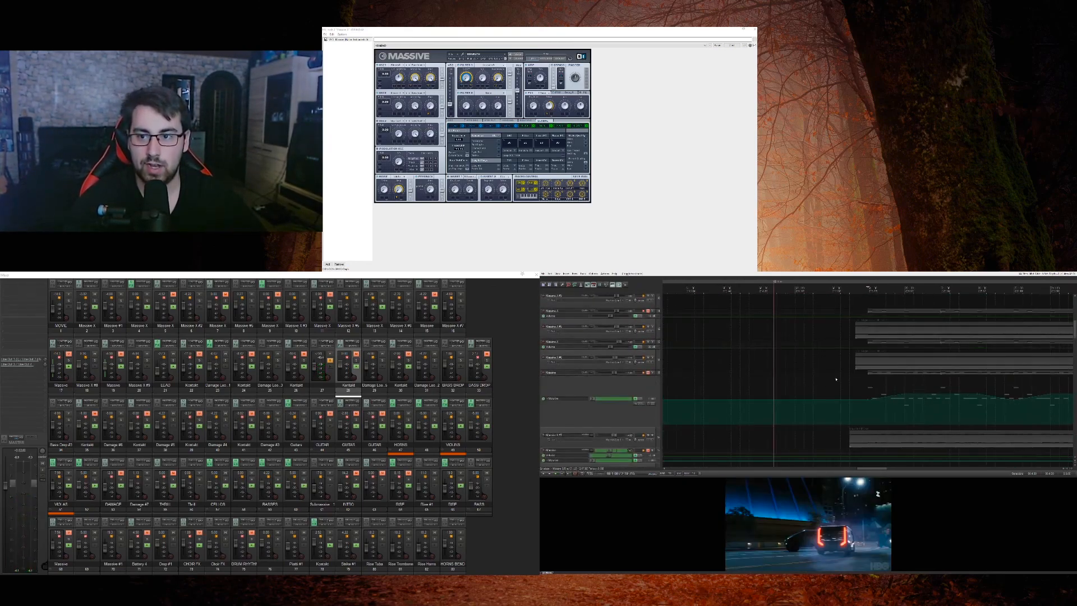
Step: Solo the Massive audio track where its clip enters the section, play it, and unsolo the unnamed audio track
left_click(652, 329)
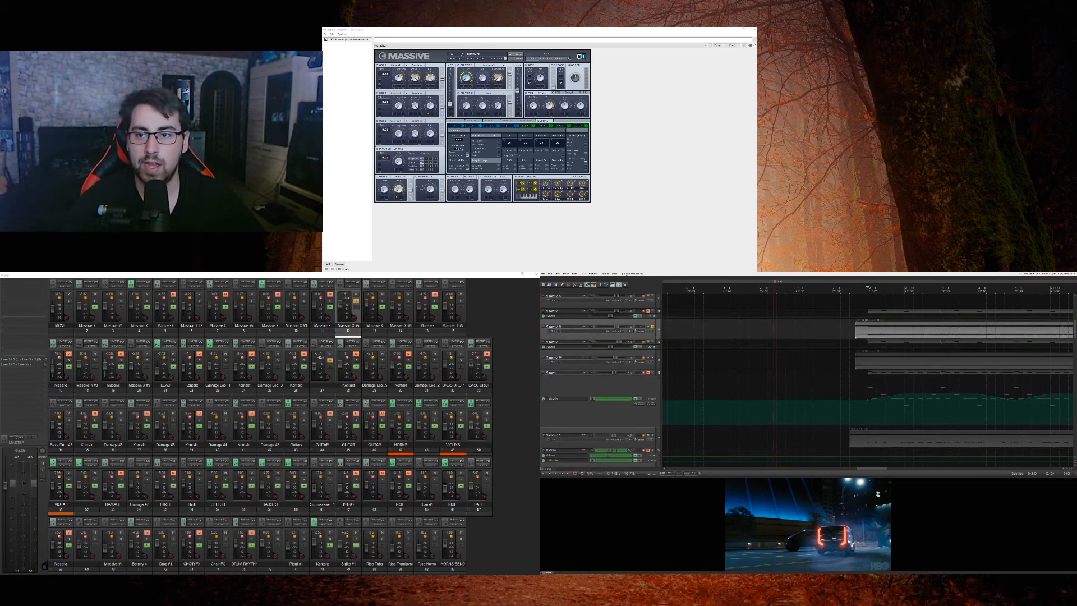
key("space")
scroll(652, 364, "down", 5)
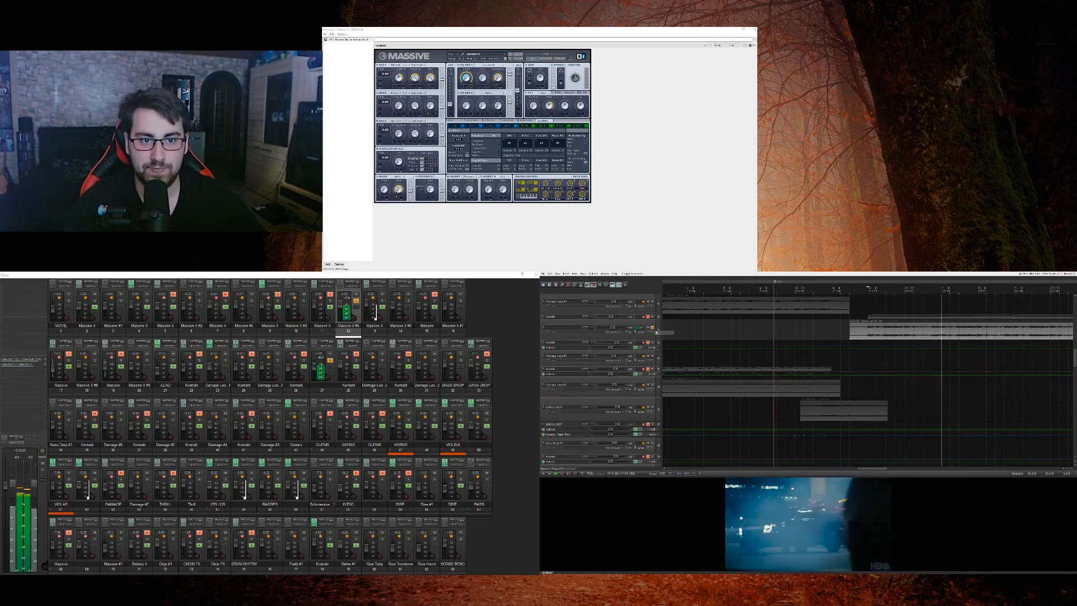
scroll(652, 411, "up", 5)
left_click(653, 410)
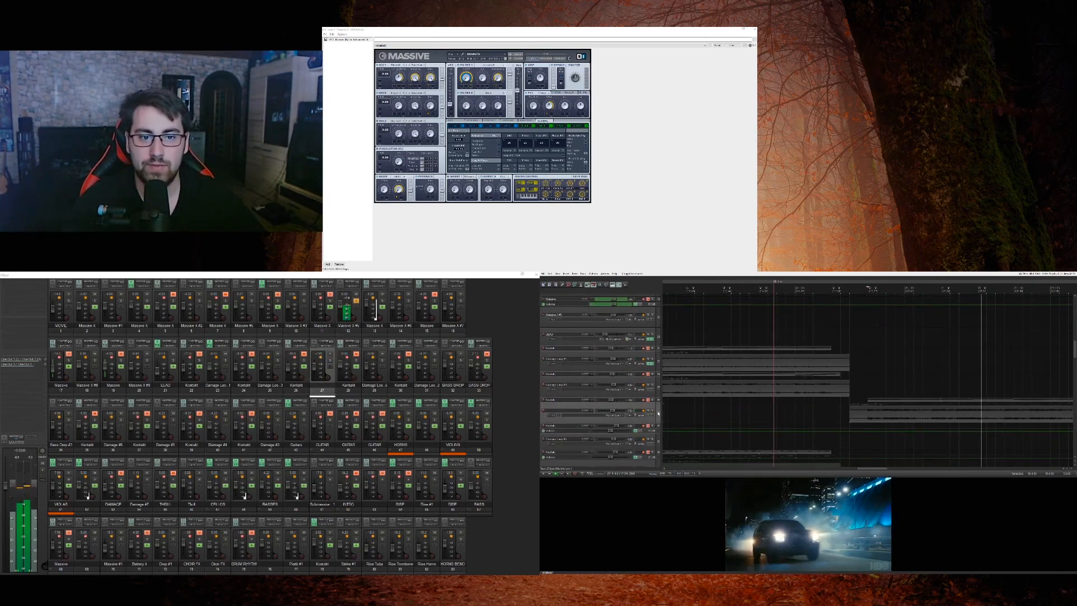
Step: Solo the second Massive audio track starting at the same point and compare both layers during playback
scroll(657, 410, "up", 9)
scroll(659, 411, "down", 1)
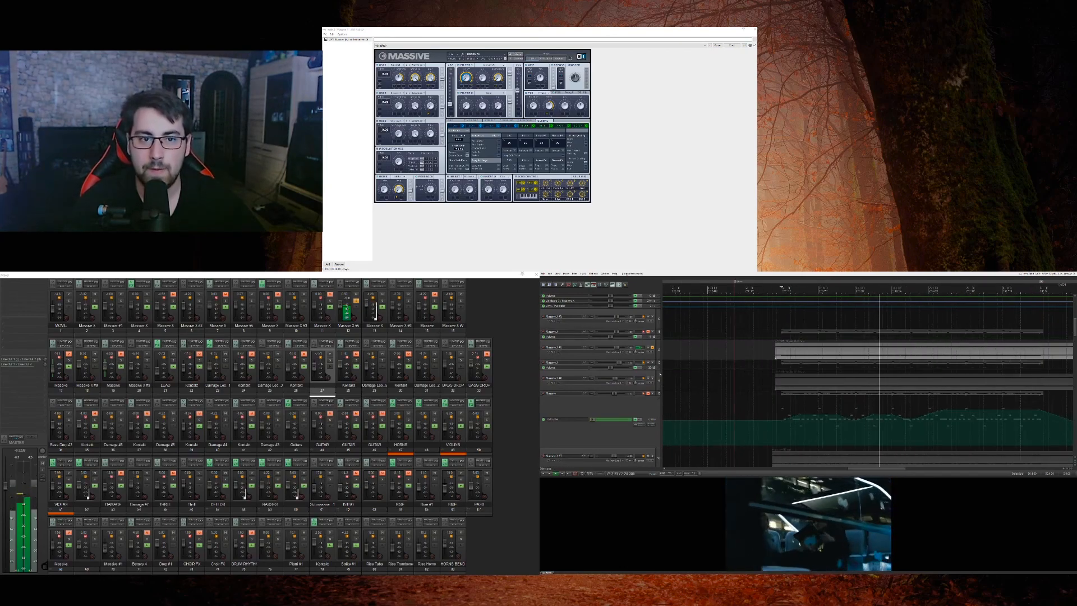
left_click(653, 379)
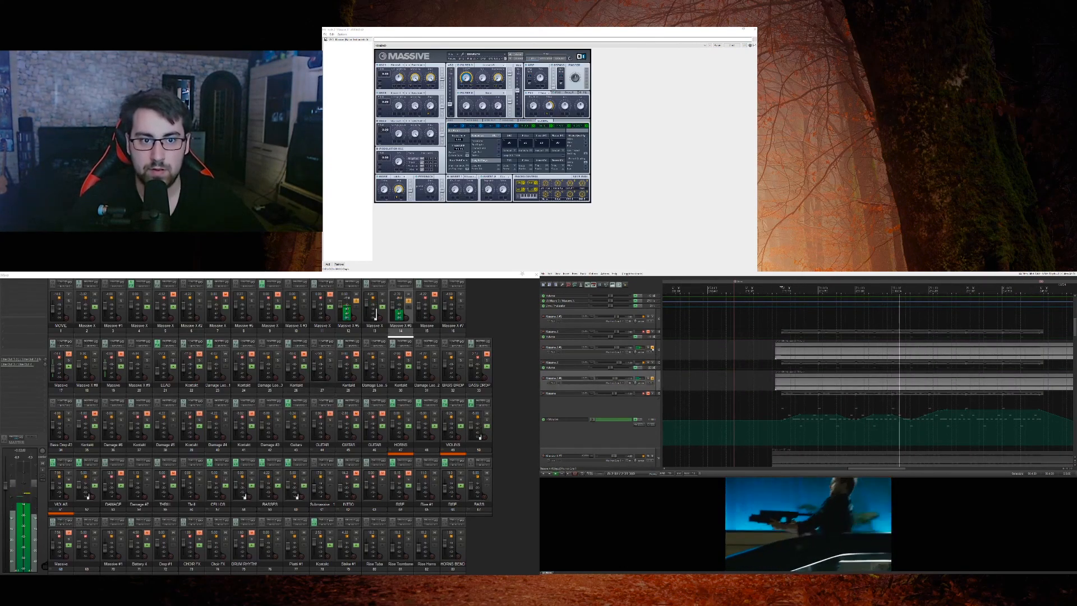
scroll(652, 349, "down", 2)
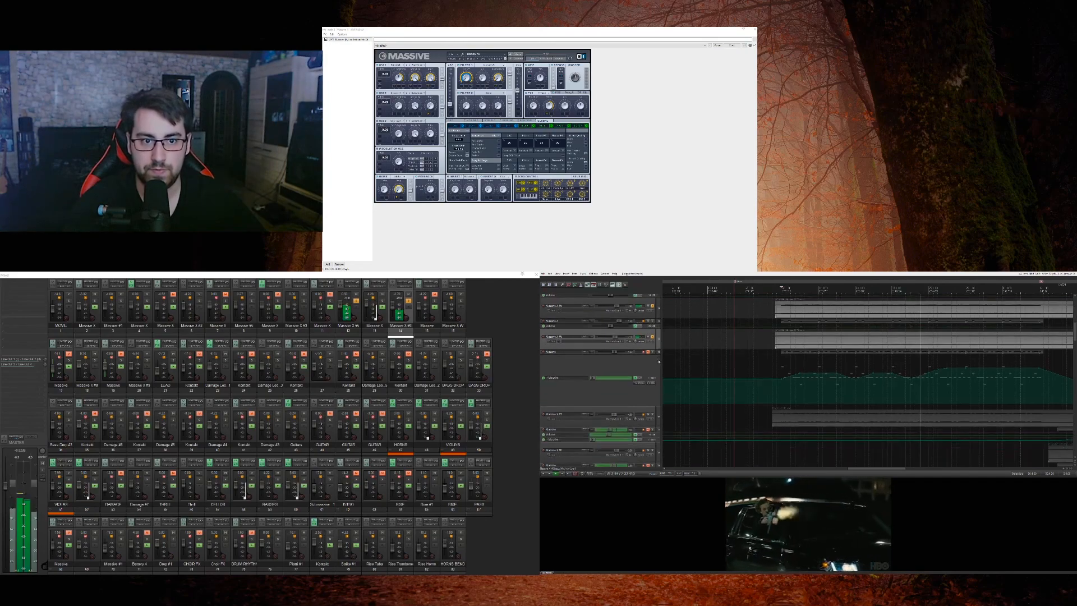
scroll(652, 348, "up", 1)
left_click(652, 327)
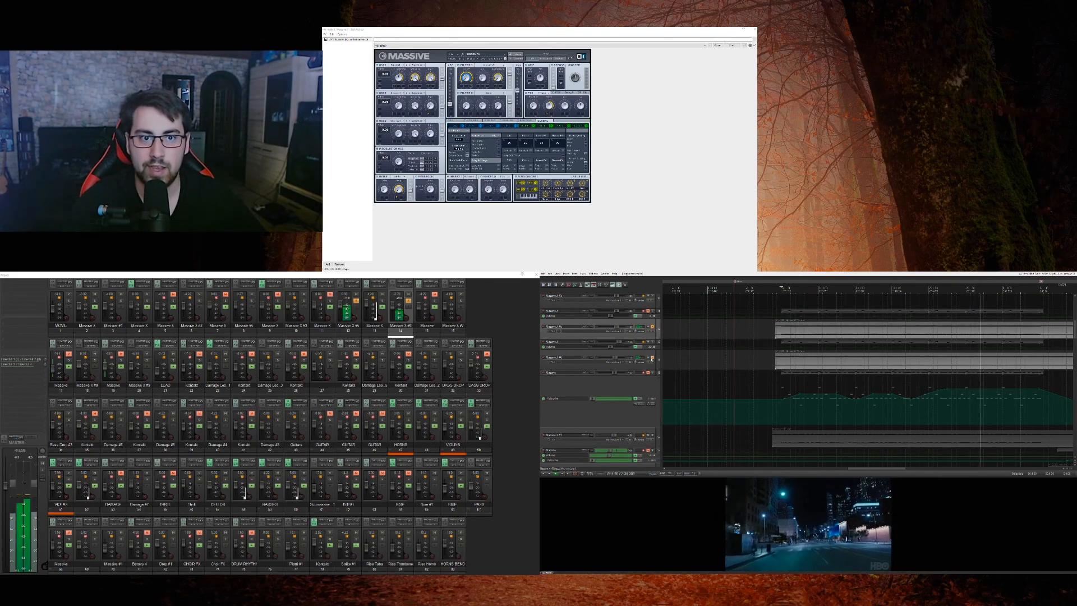
left_click(652, 359)
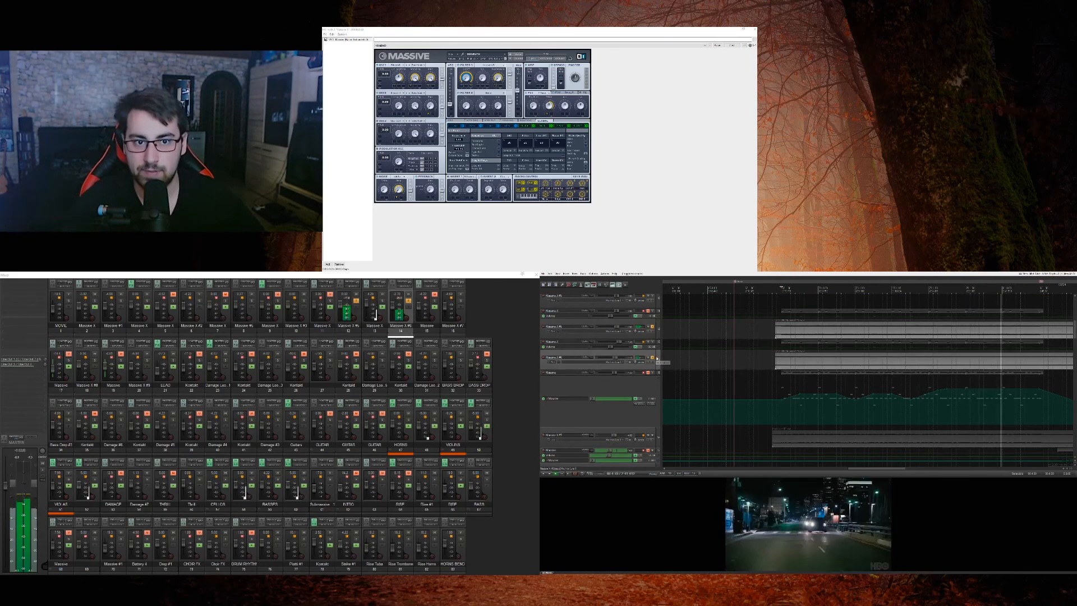
Step: Add the third Massive audio track to the solos and audition all three layers from the section's start
scroll(656, 364, "down", 3)
left_click(654, 397)
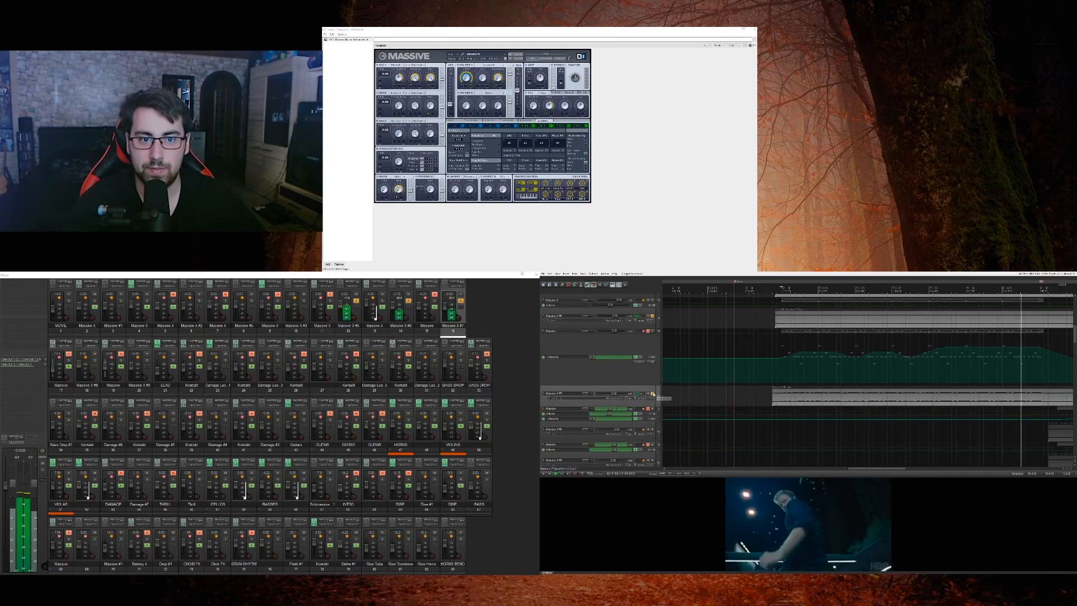
scroll(656, 349, "up", 1)
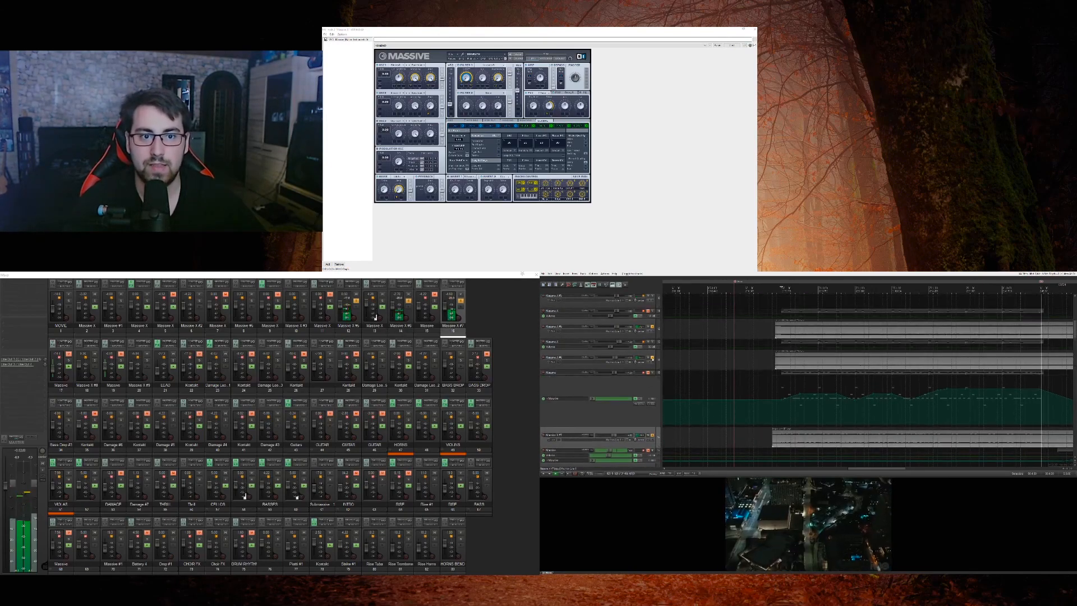
scroll(654, 359, "down", 3)
scroll(851, 394, "down", 4)
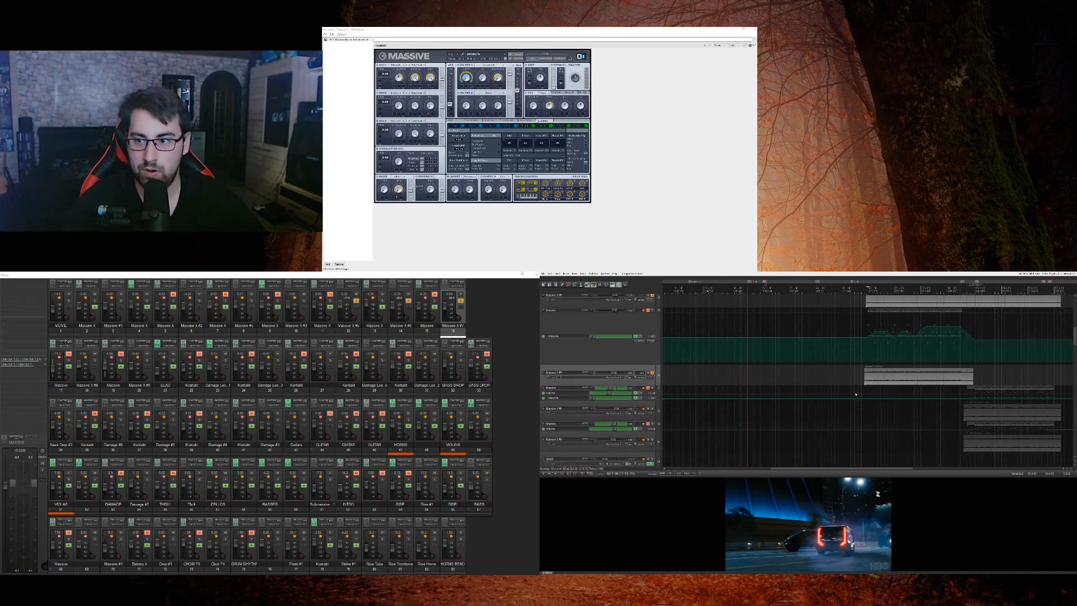
key("space")
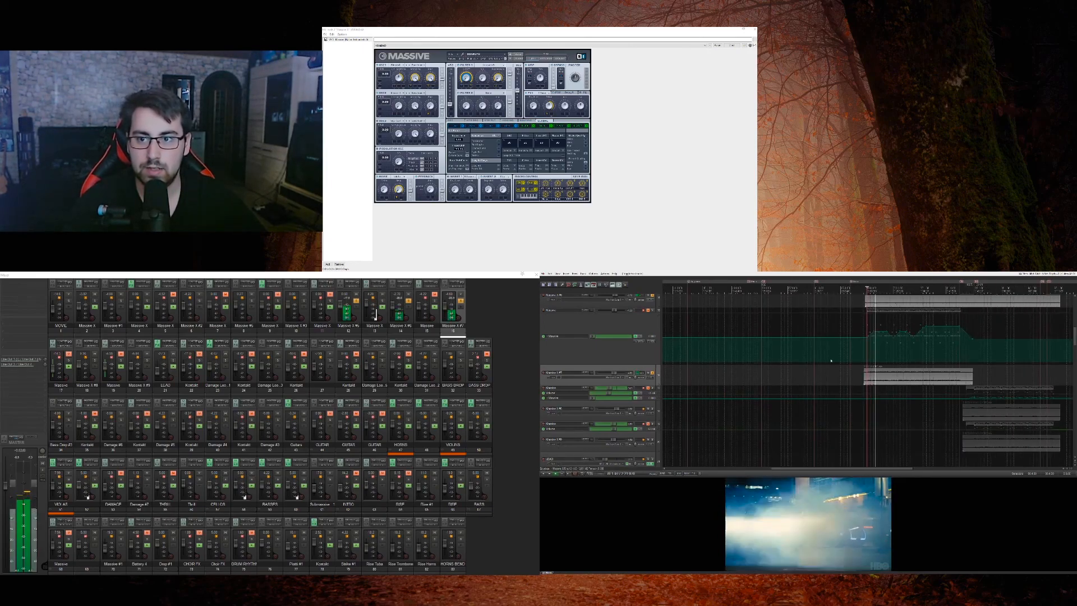
scroll(827, 359, "up", 2)
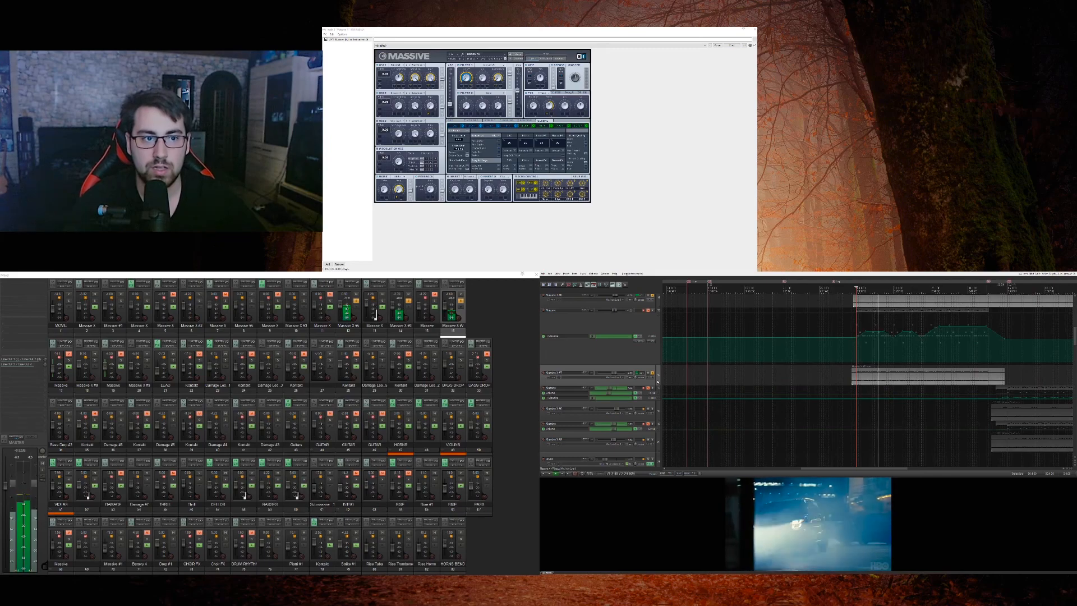
scroll(658, 381, "up", 2)
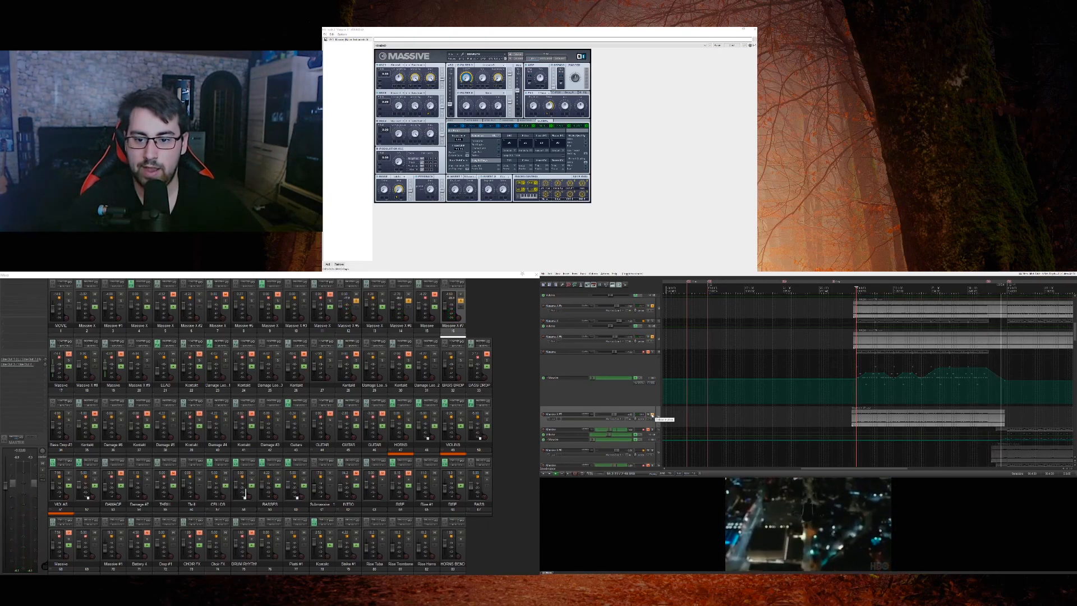
Step: Clear the solos on the Massive audio tracks and select the HORNS track
left_click(652, 337)
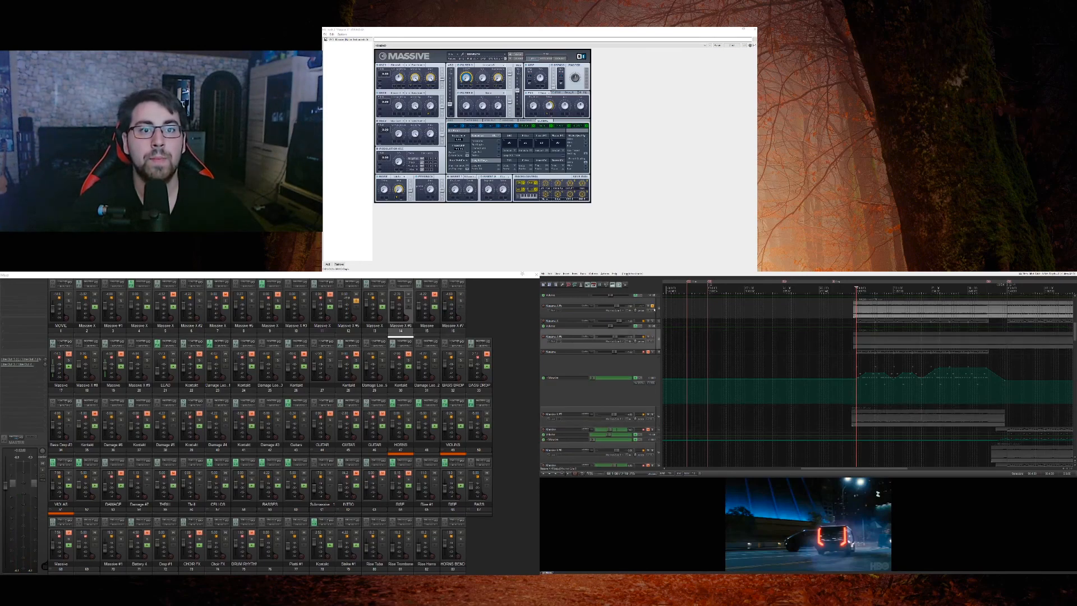
left_click(652, 305)
scroll(654, 339, "up", 5)
scroll(655, 339, "down", 6)
scroll(654, 339, "down", 10)
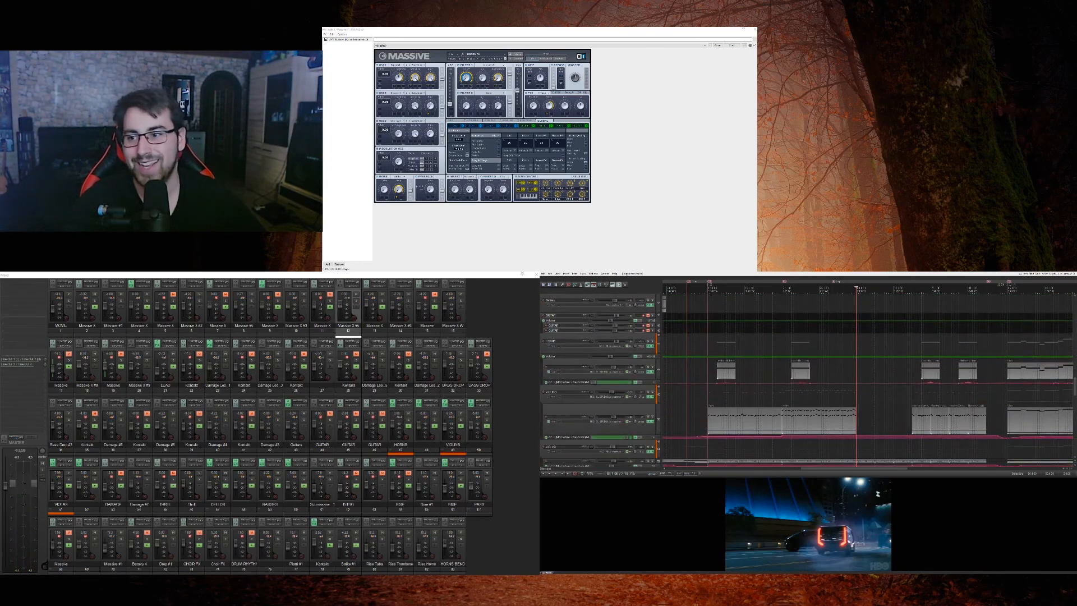
left_click(655, 340)
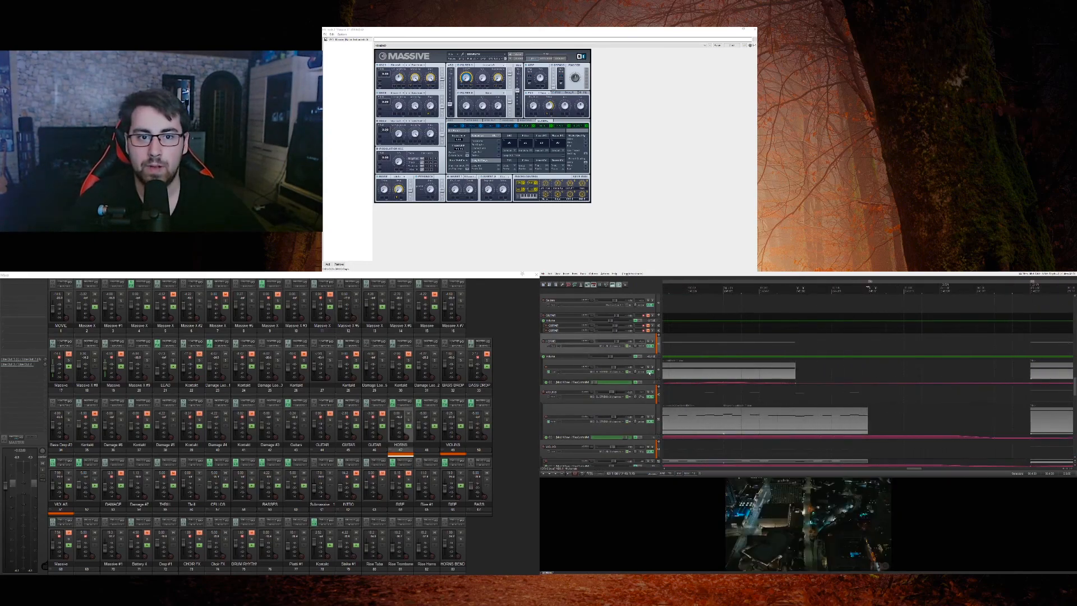
Step: Solo the audio track below CELLOS and play it from an earlier point in the section
scroll(653, 373, "up", 10)
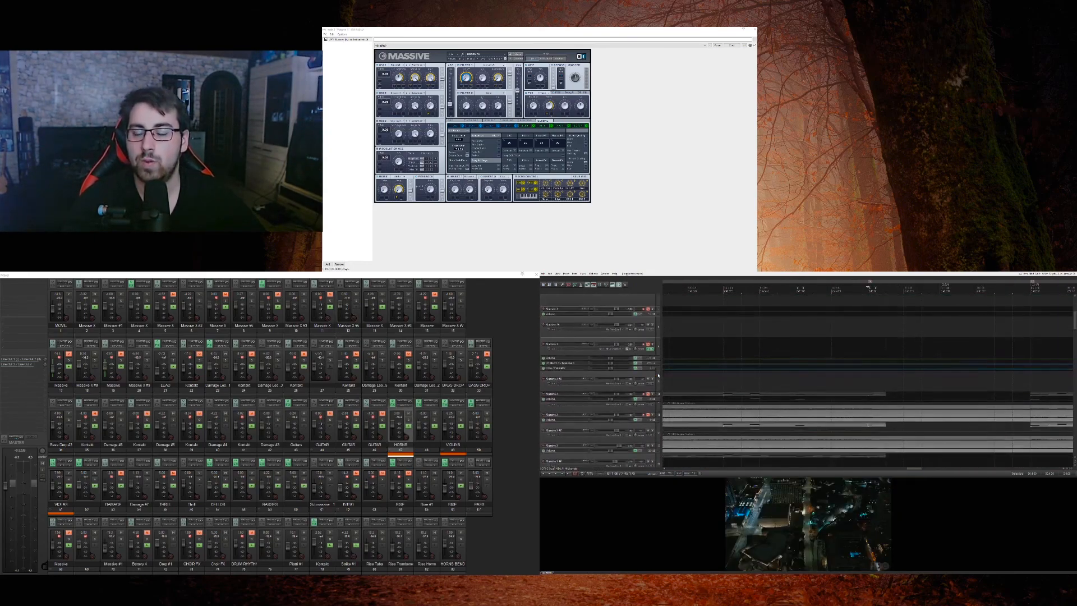
scroll(658, 375, "down", 10)
scroll(658, 375, "down", 5)
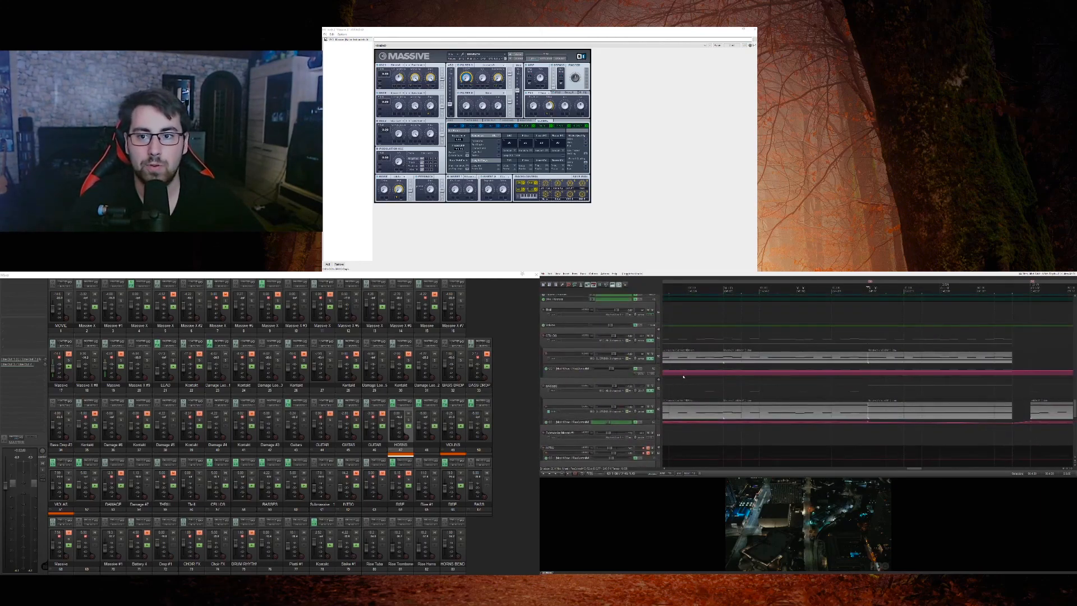
key("space")
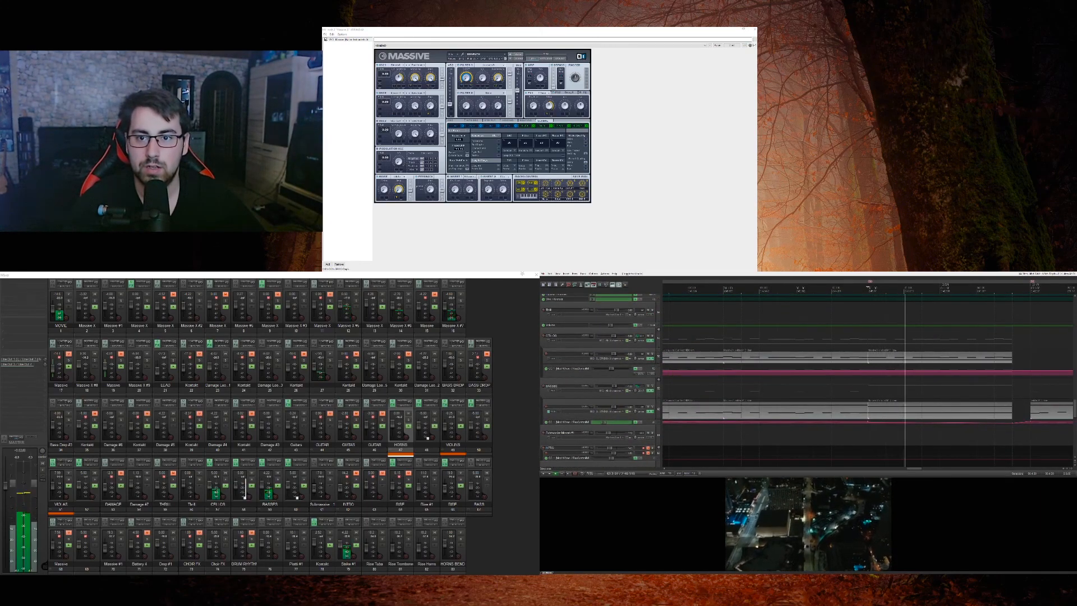
left_click(652, 350)
key("Page_Up")
key("Page_Up")
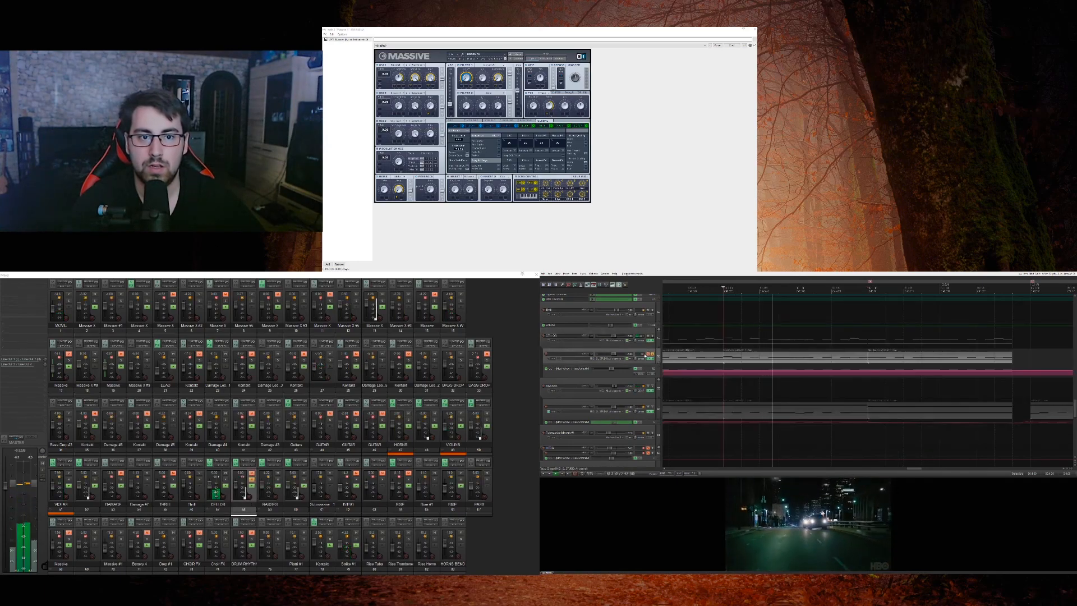
Step: Solo the audio track below BASSES too and audition the cellos and basses together
left_click(652, 407)
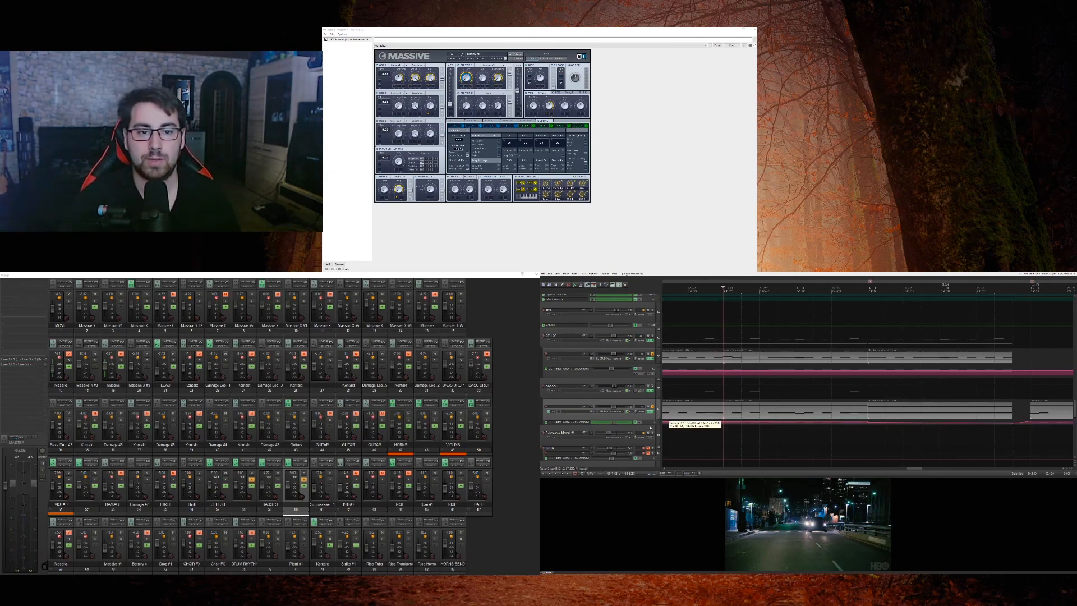
scroll(656, 401, "down", 2)
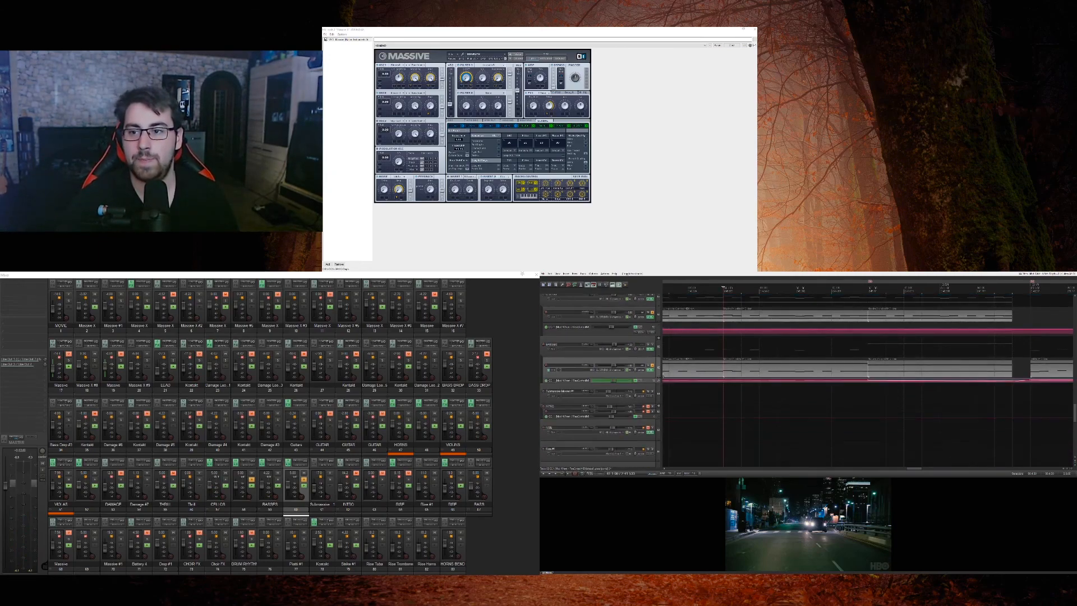
scroll(662, 401, "up", 3)
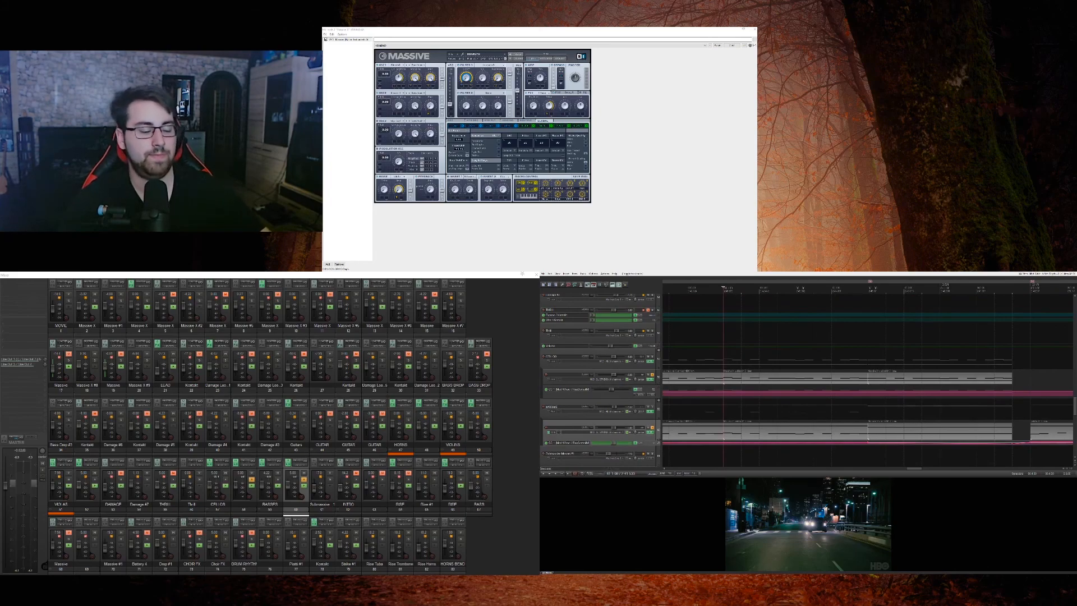
key("space")
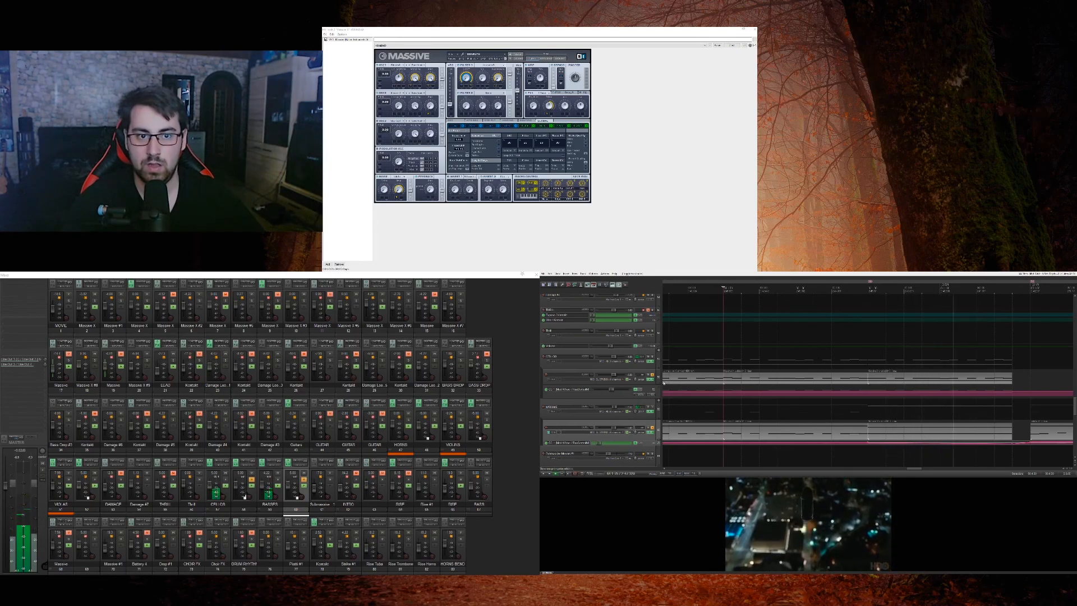
Step: Clear the cello and bass solos and play the full mix up to where the next Massive clips enter
left_click(653, 429)
left_click(652, 375)
scroll(671, 379, "down", 2)
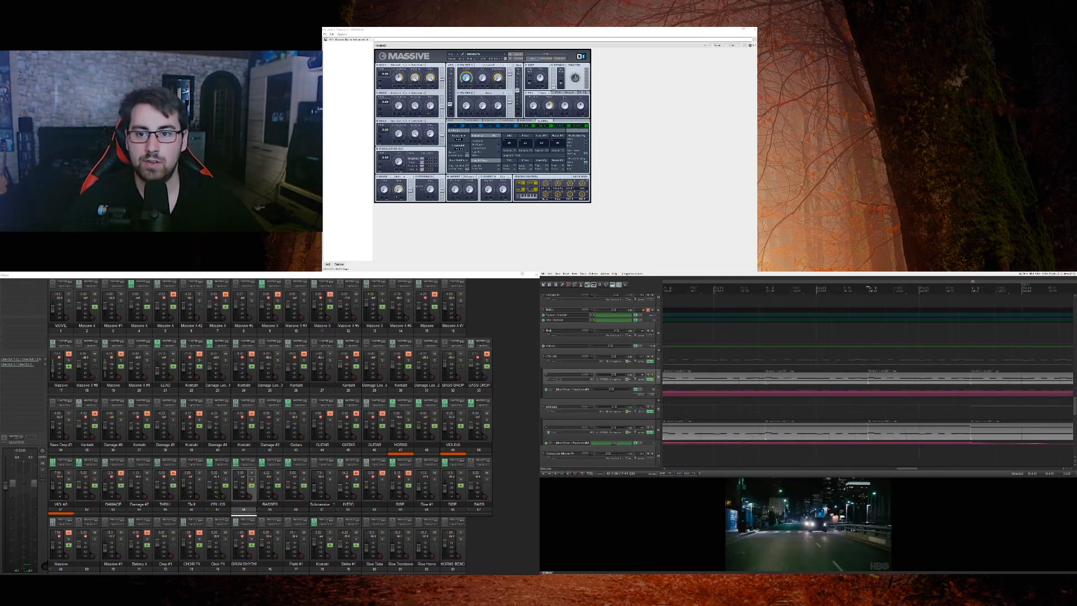
scroll(658, 382, "up", 5)
key("space")
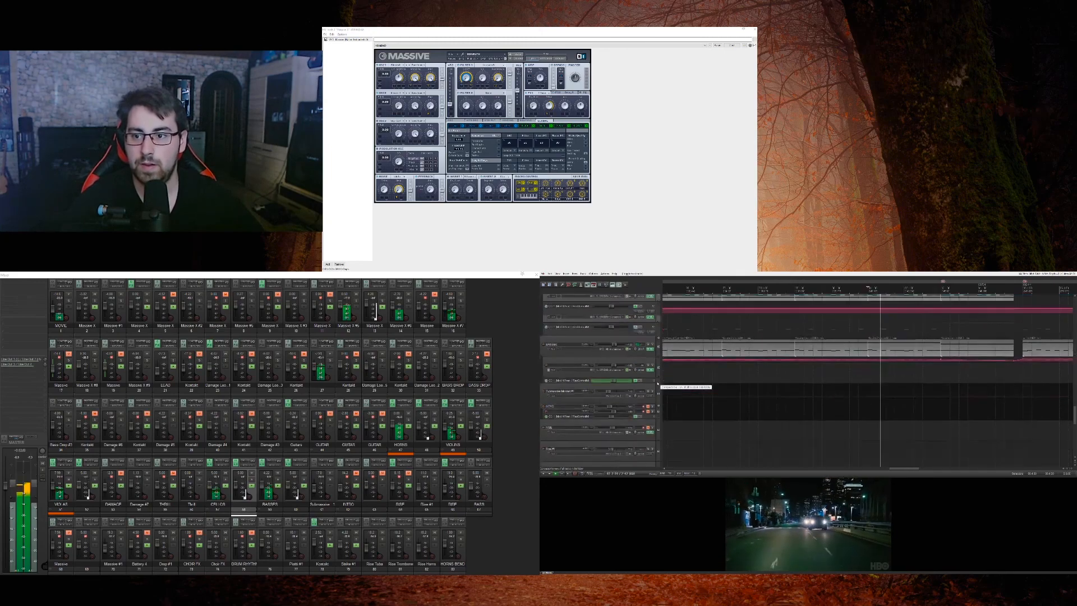
scroll(657, 384, "up", 6)
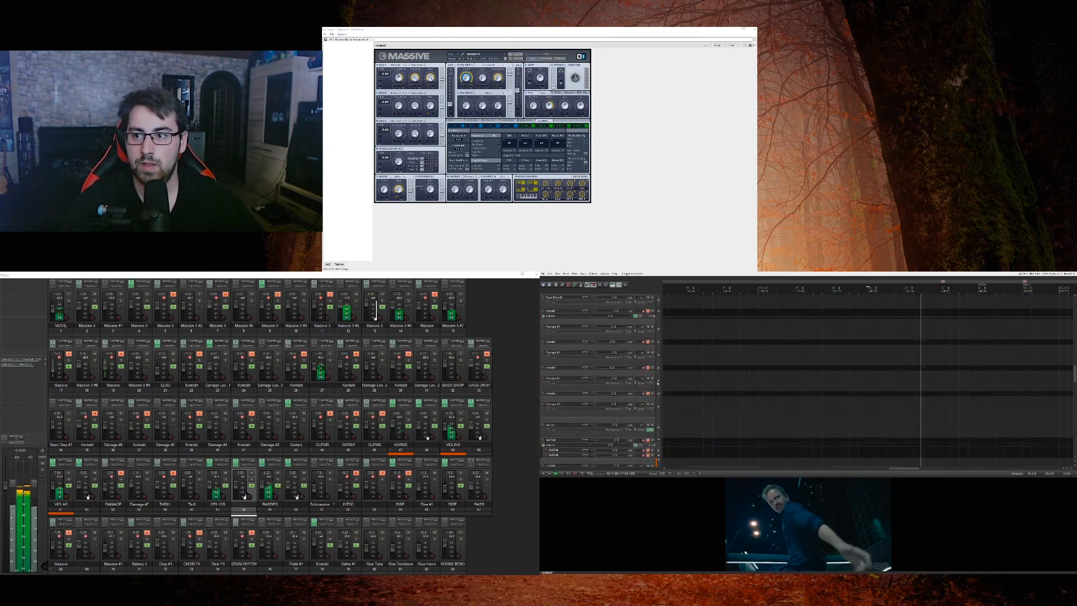
scroll(657, 383, "down", 1)
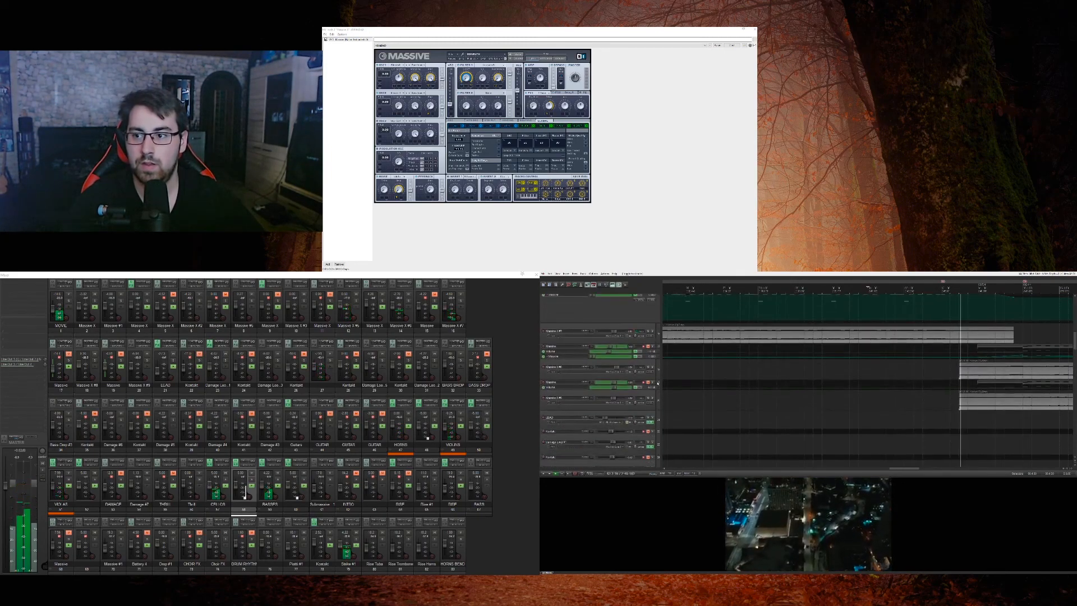
Step: Solo the upper of the two Massive audio tracks starting together in the next section and audition it
left_click(941, 401)
key("space")
scroll(942, 401, "up", 3)
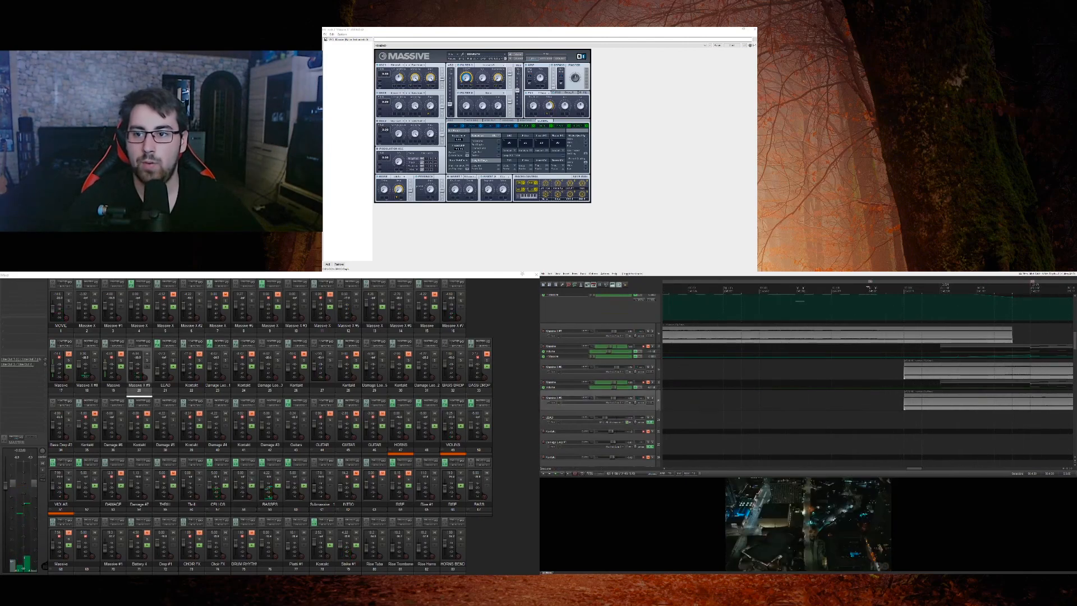
left_click(654, 369)
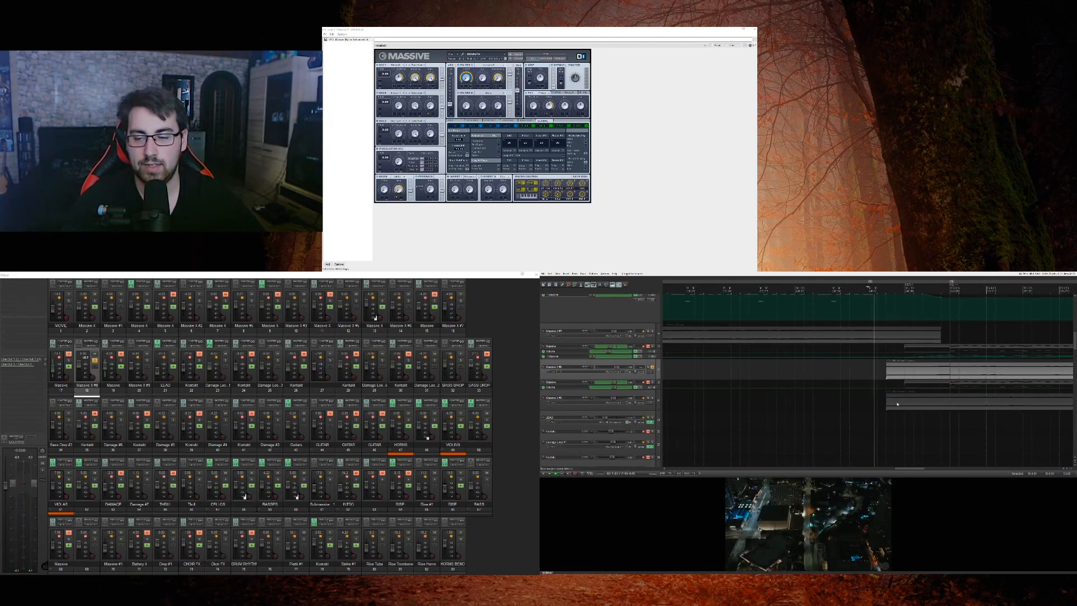
key("space")
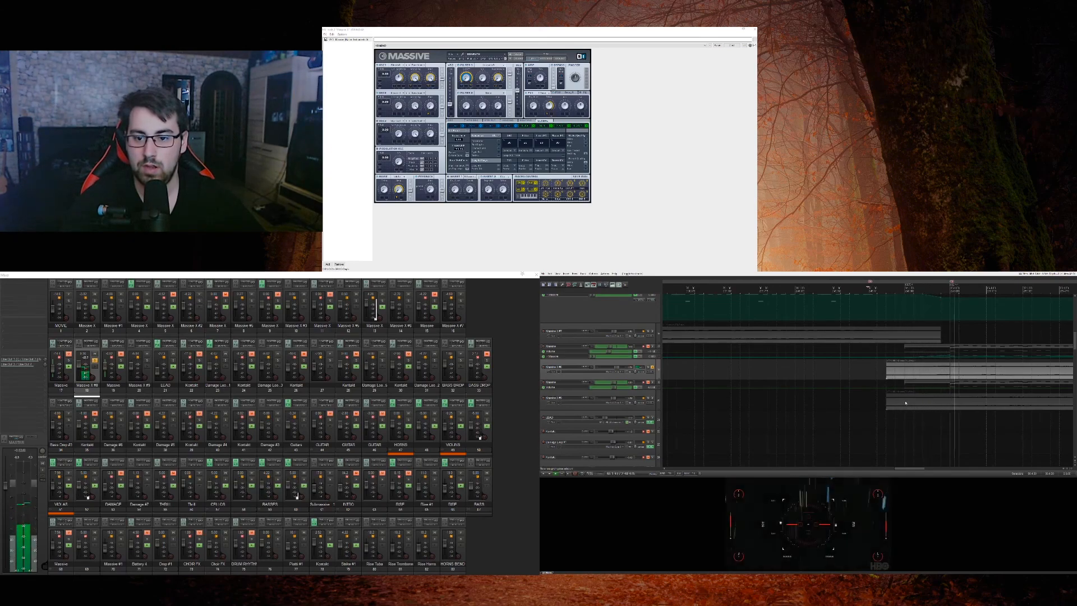
Step: Play the soloed upper Massive track against the movie and enlarge the Massive MIDI track above it to show its notes and automation curve
scroll(905, 403, "up", 1)
scroll(892, 407, "down", 2)
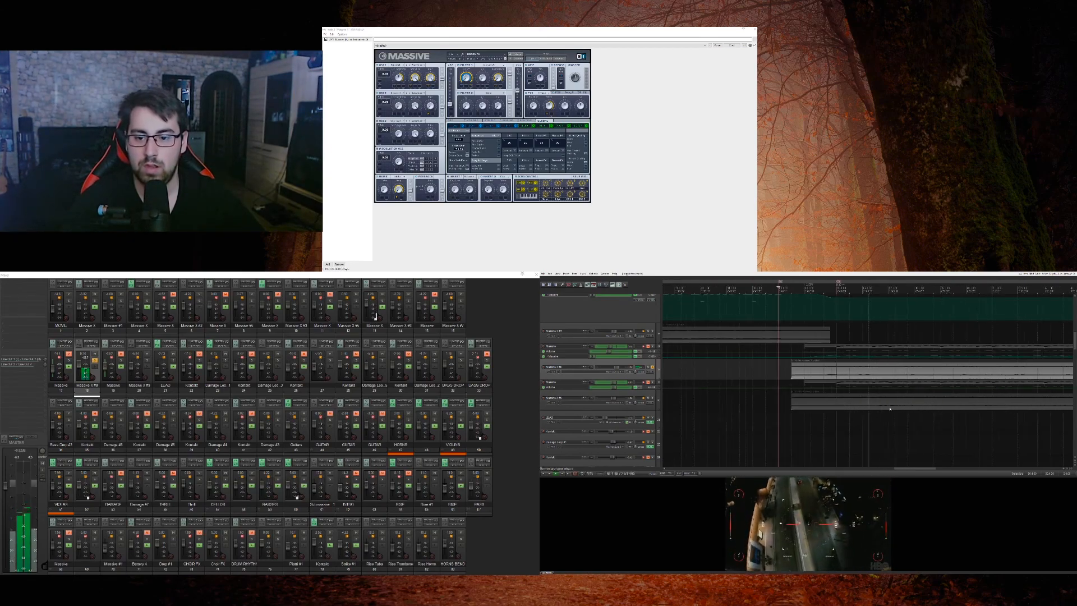
scroll(805, 395, "down", 1)
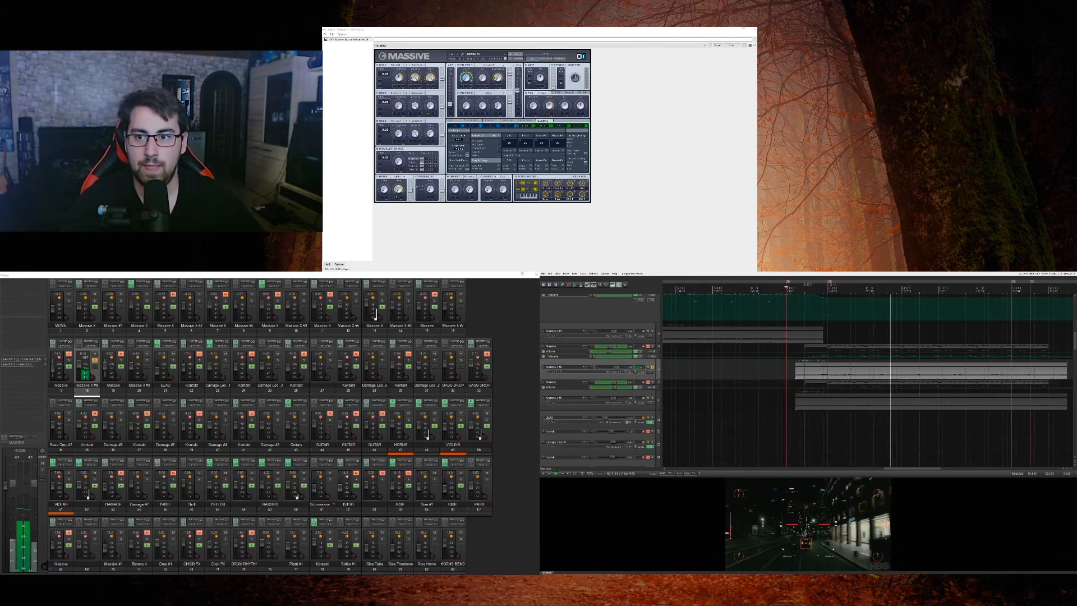
left_click_drag(654, 359, 654, 407)
key("space")
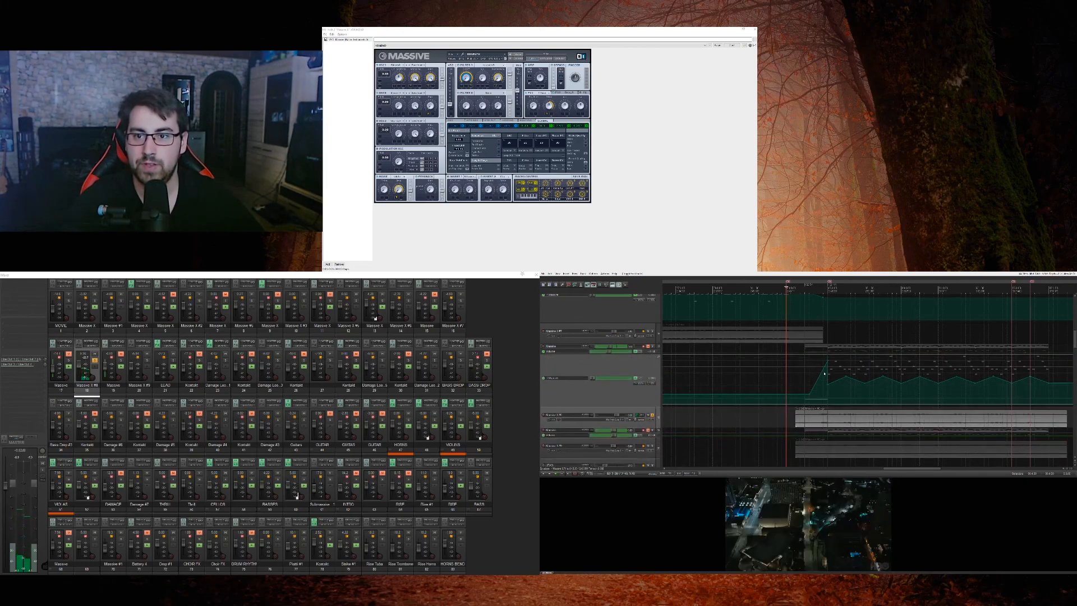
key("space")
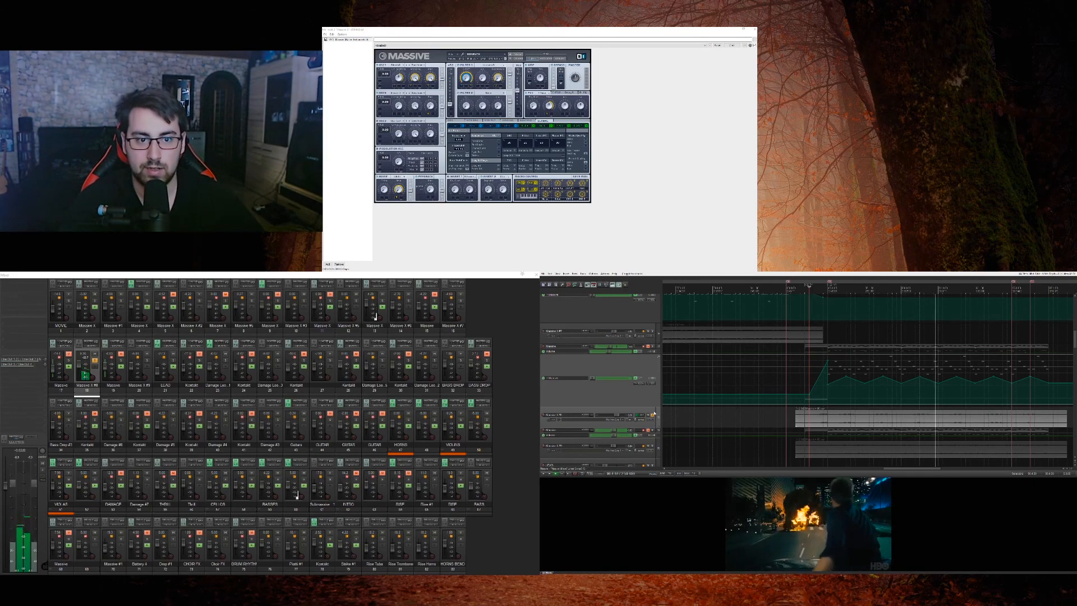
Step: Stop playback, reset the solo on the upper Massive audio track and replay it from the section start
key("space")
left_click(652, 415)
scroll(657, 400, "down", 1)
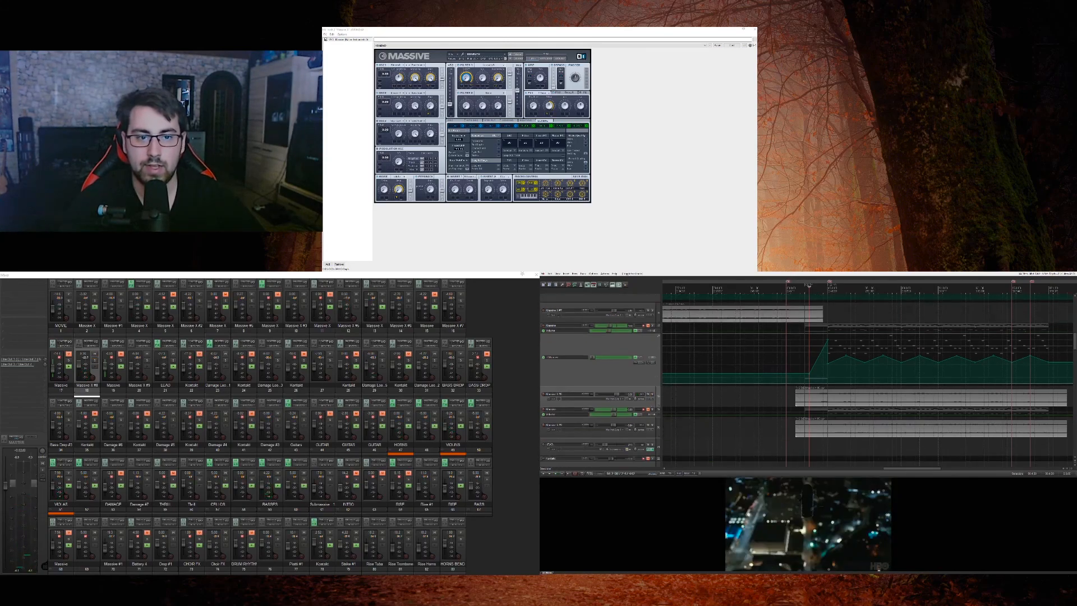
left_click(652, 394)
key("space")
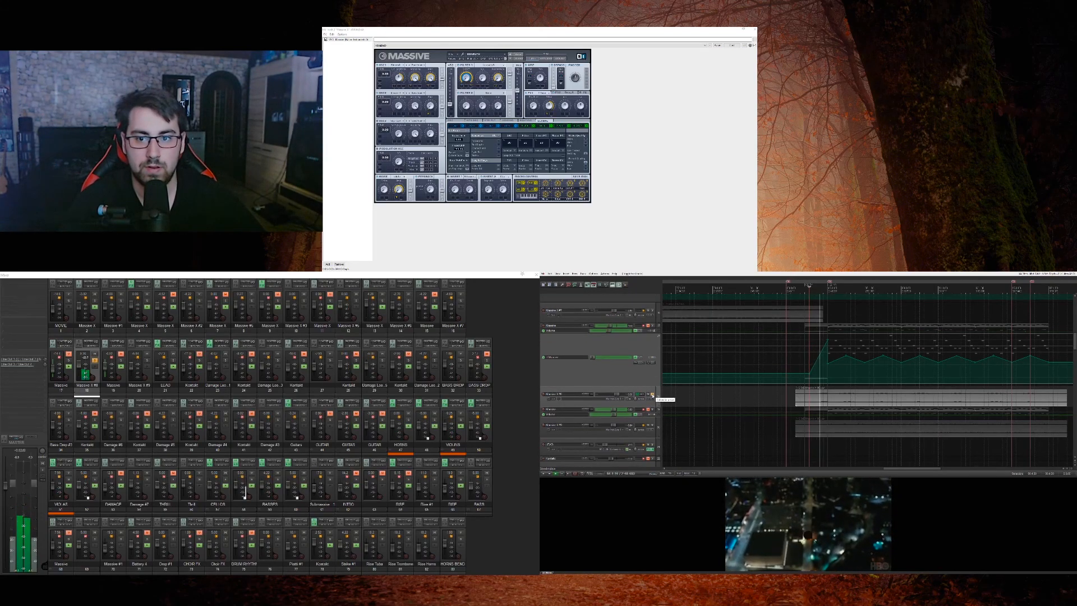
Step: Move the solo to the lower of the two Massive audio tracks and audition it from the section start
left_click(652, 424)
left_click(652, 394)
key("space")
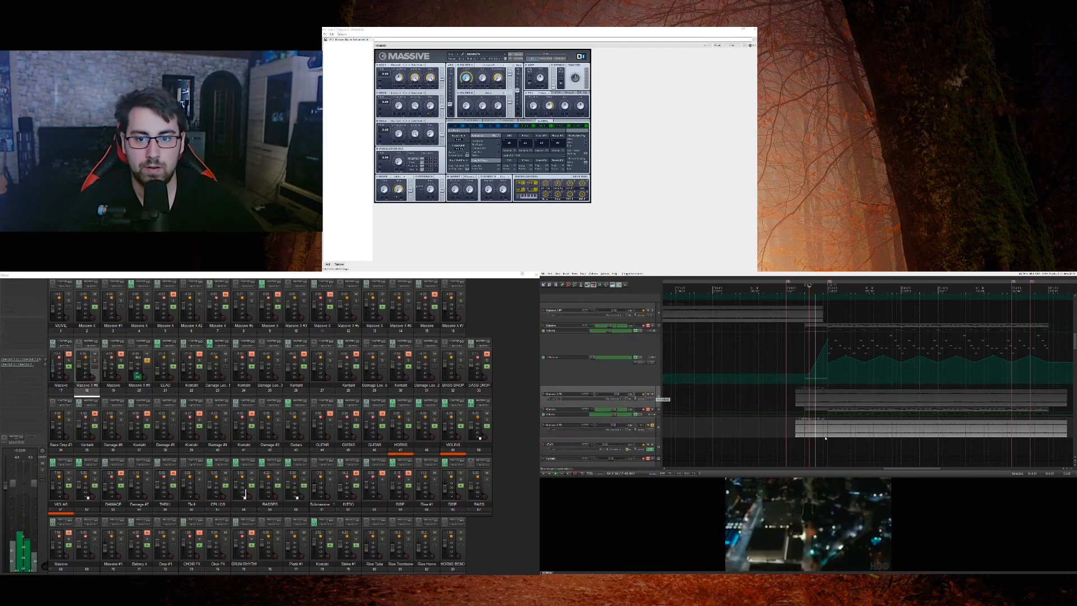
left_click(796, 430)
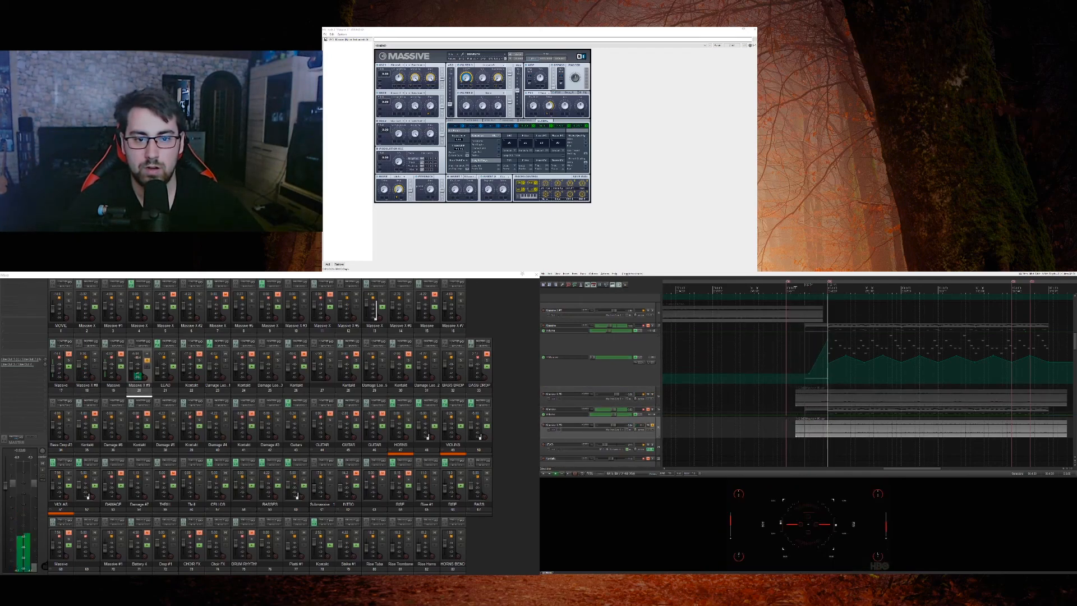
Step: Solo the upper Massive audio track again, plus the two long Massive audio tracks further up the track list, during playback
left_click(653, 396)
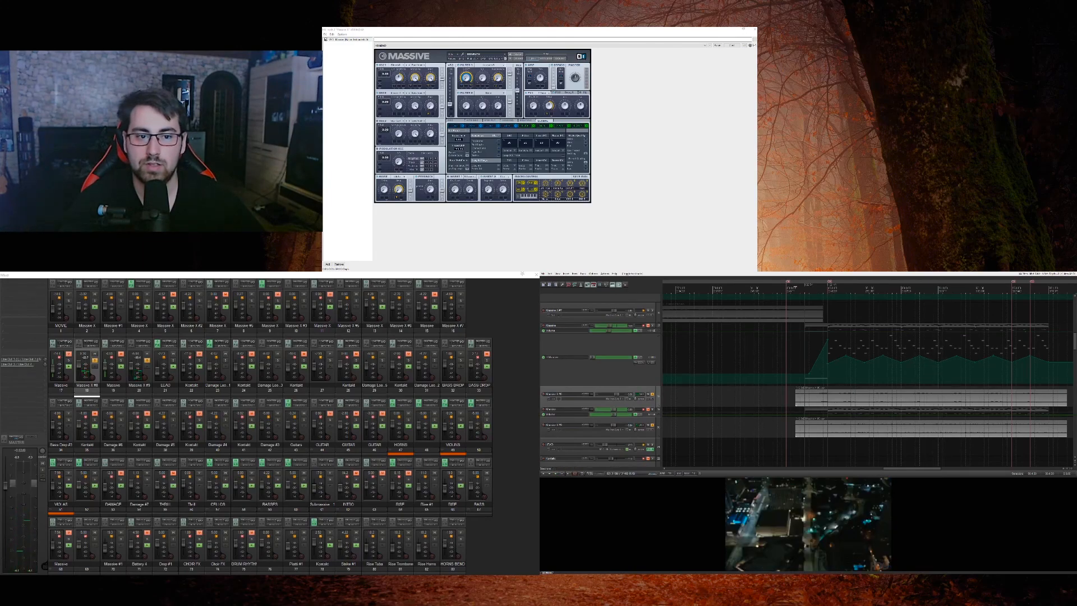
left_click(654, 434)
left_click(631, 404)
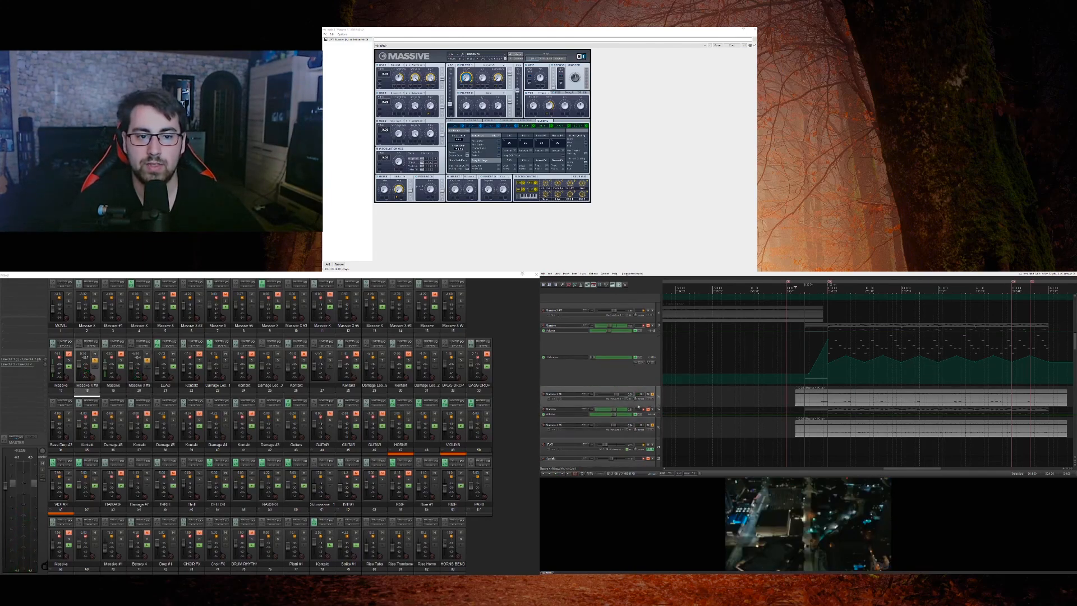
scroll(656, 402, "up", 5)
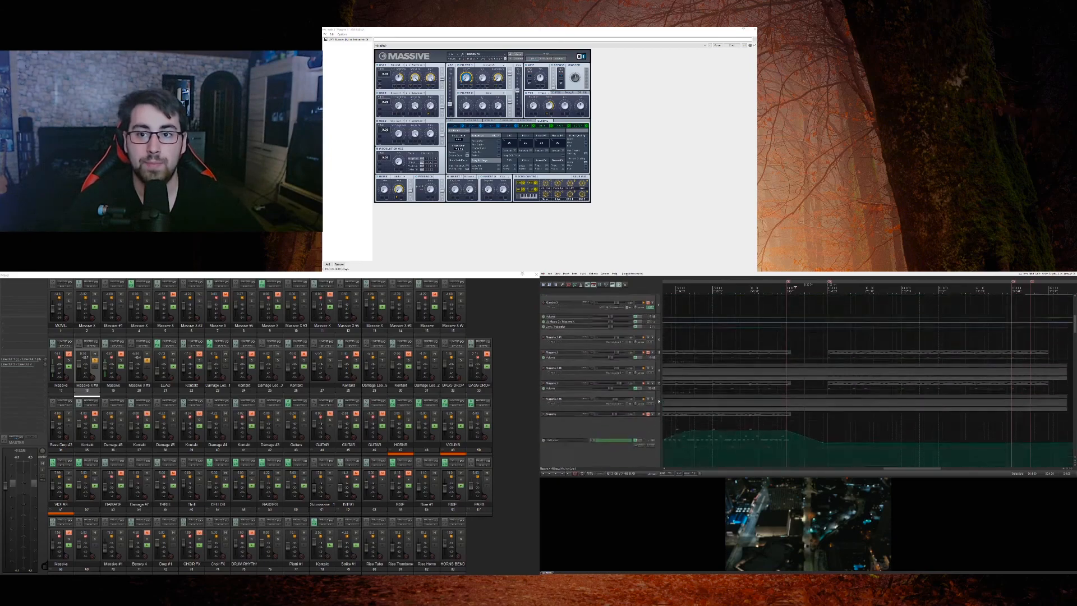
left_click(653, 390)
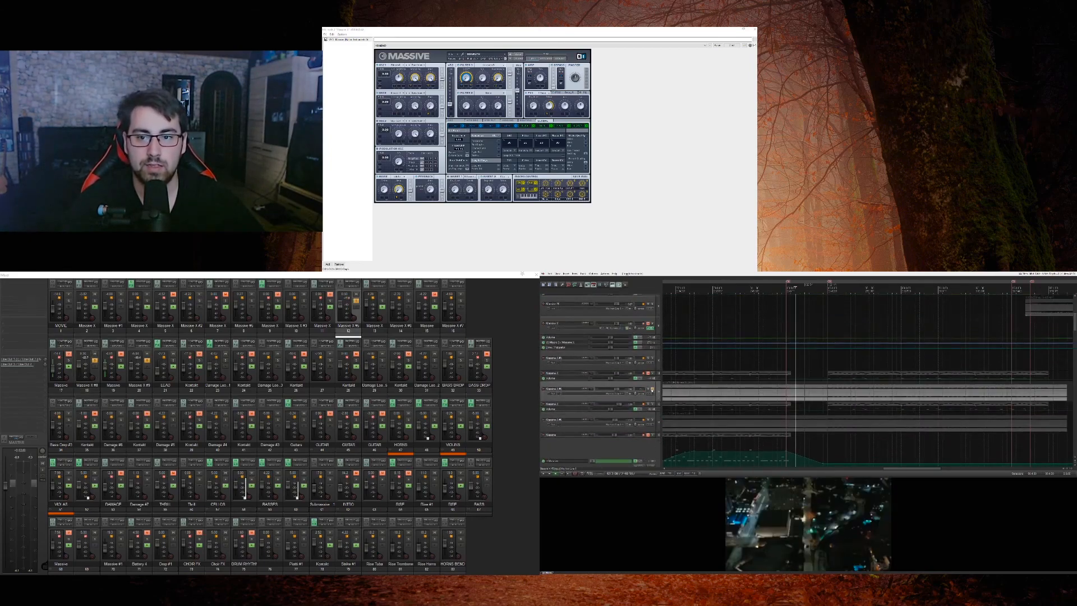
scroll(658, 397, "down", 1)
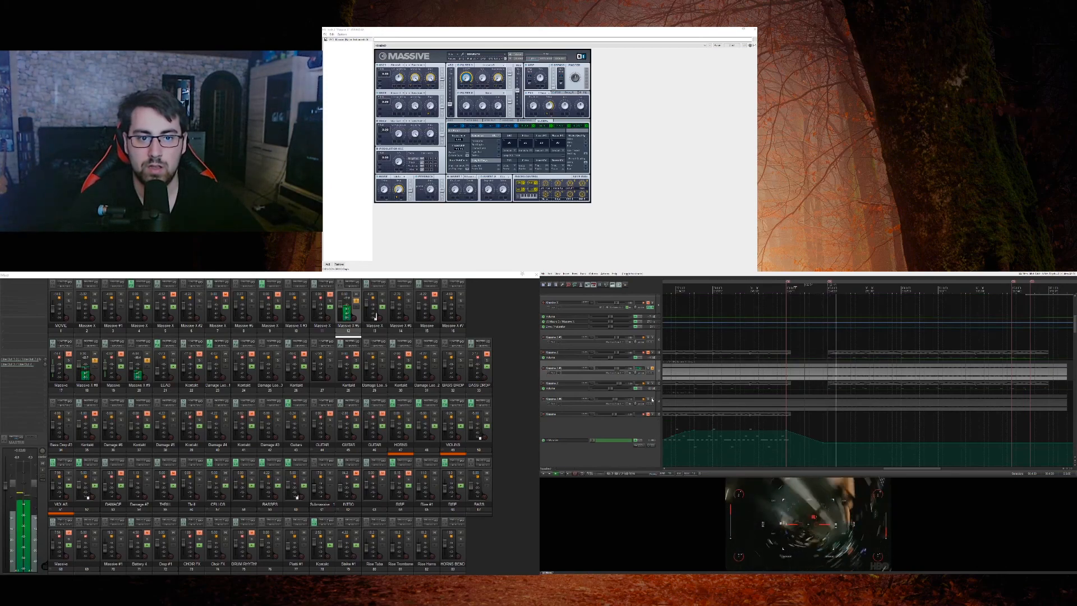
left_click(657, 401)
Step: Audition the four soloed Massive audio tracks together, and clear the solos to hear the section in the full mix
scroll(658, 402, "up", 5)
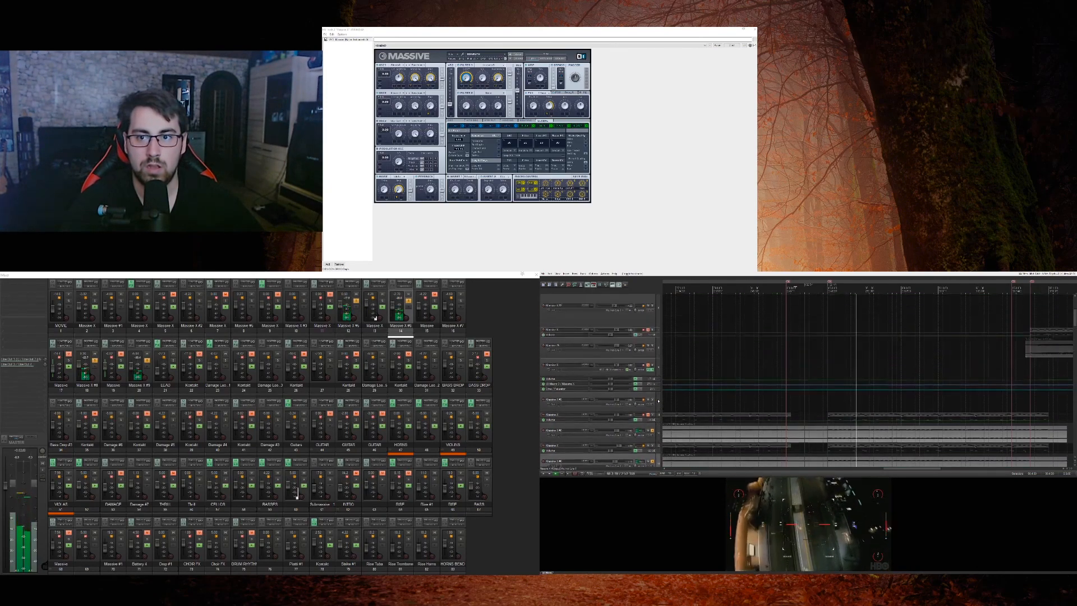
scroll(659, 388, "down", 5)
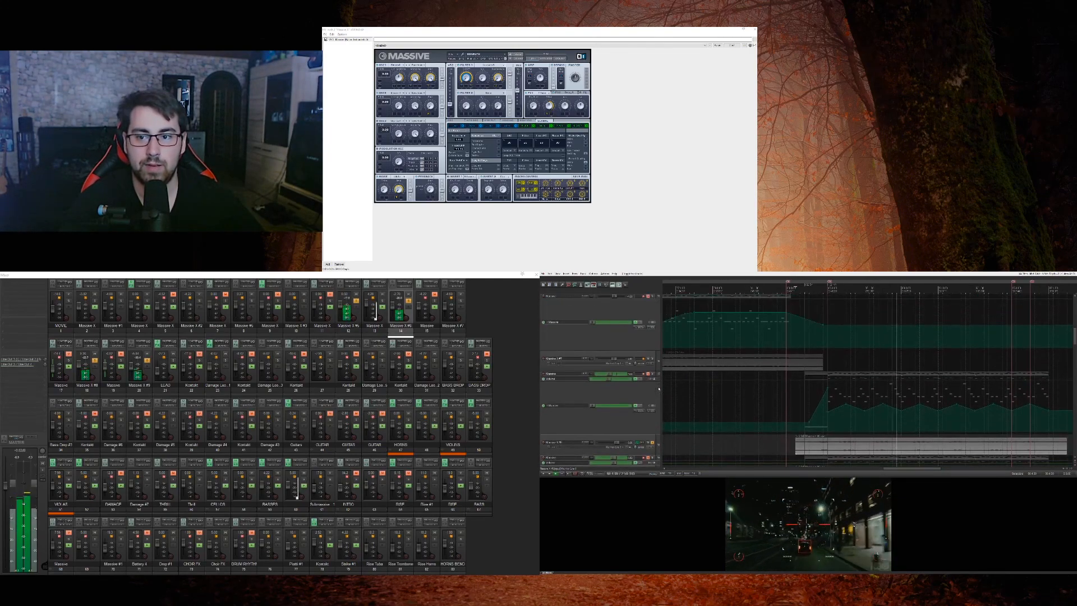
scroll(657, 386, "down", 3)
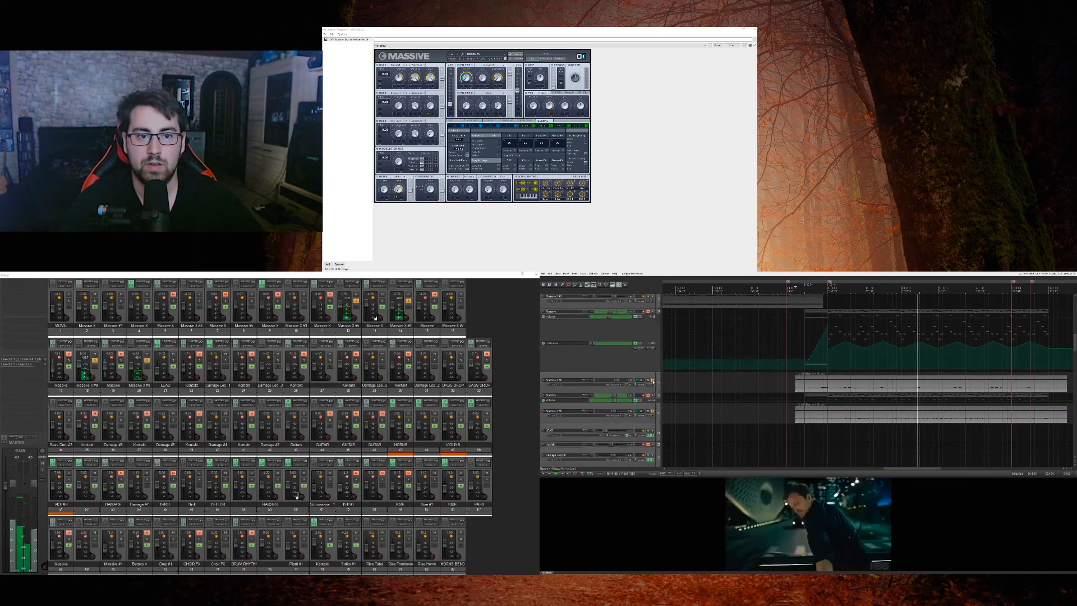
scroll(656, 383, "down", 4)
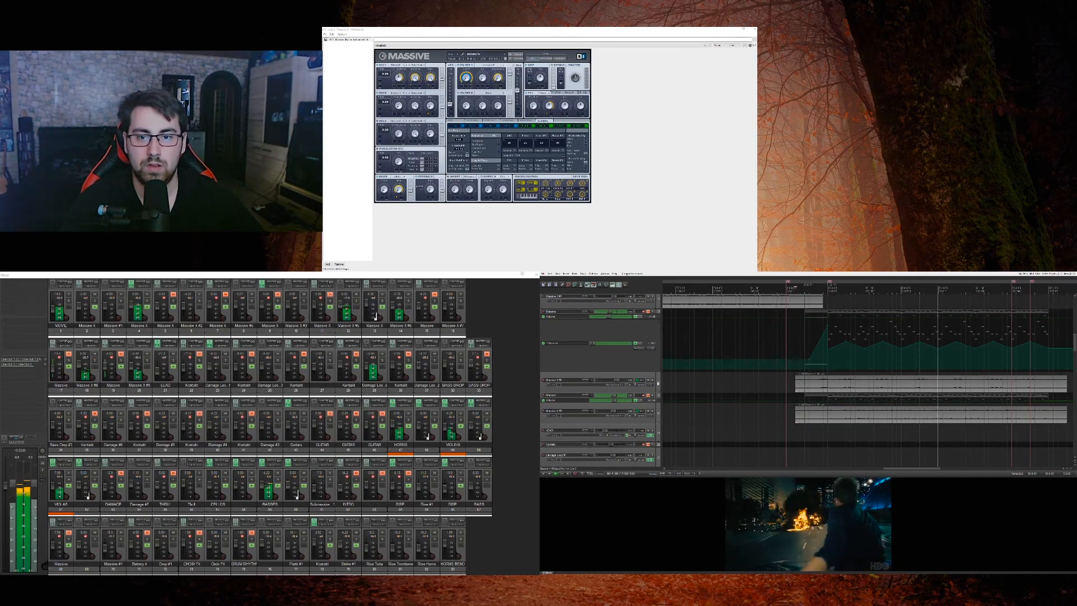
Step: Solo the Damage loop audio track that enters in this section and audition it against the movie
scroll(660, 386, "down", 5)
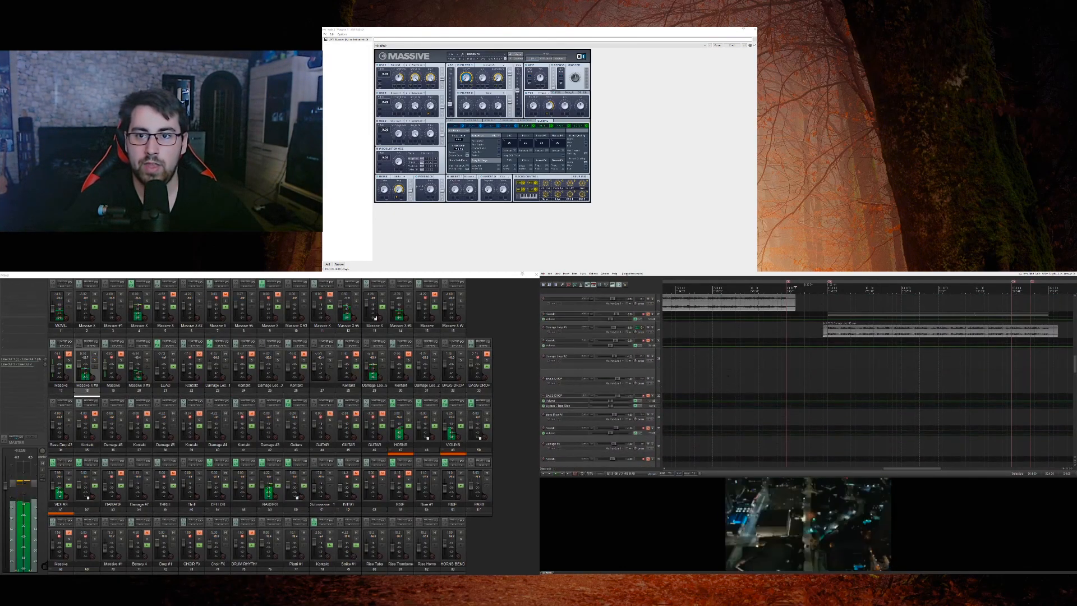
left_click(653, 328)
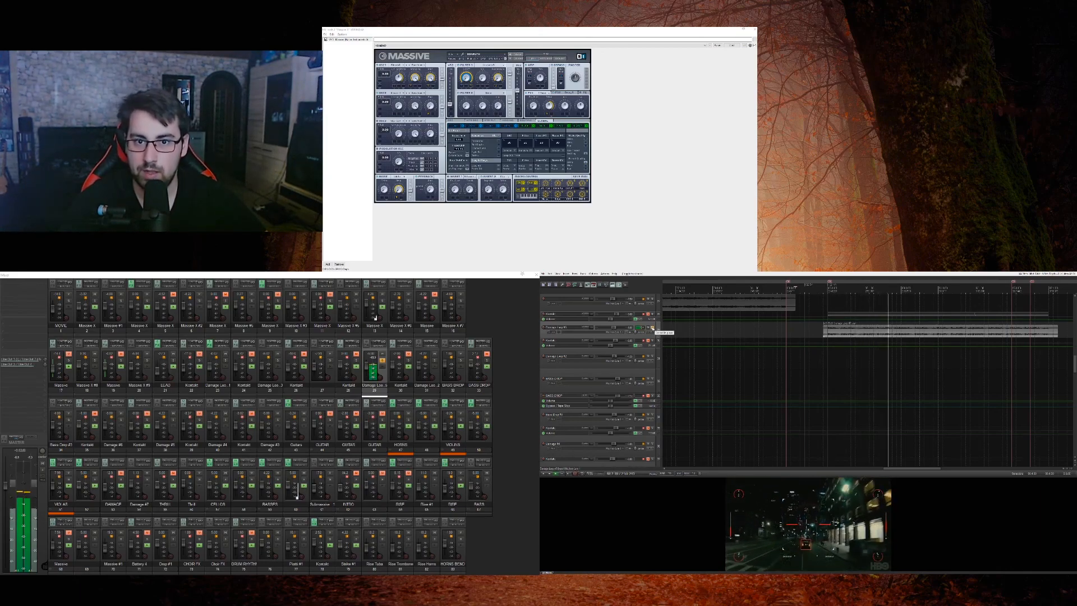
scroll(657, 359, "down", 5)
Step: Clear the Damage loop solo, solo the horns and violins, and audition them from the start of their long clips
scroll(657, 365, "down", 5)
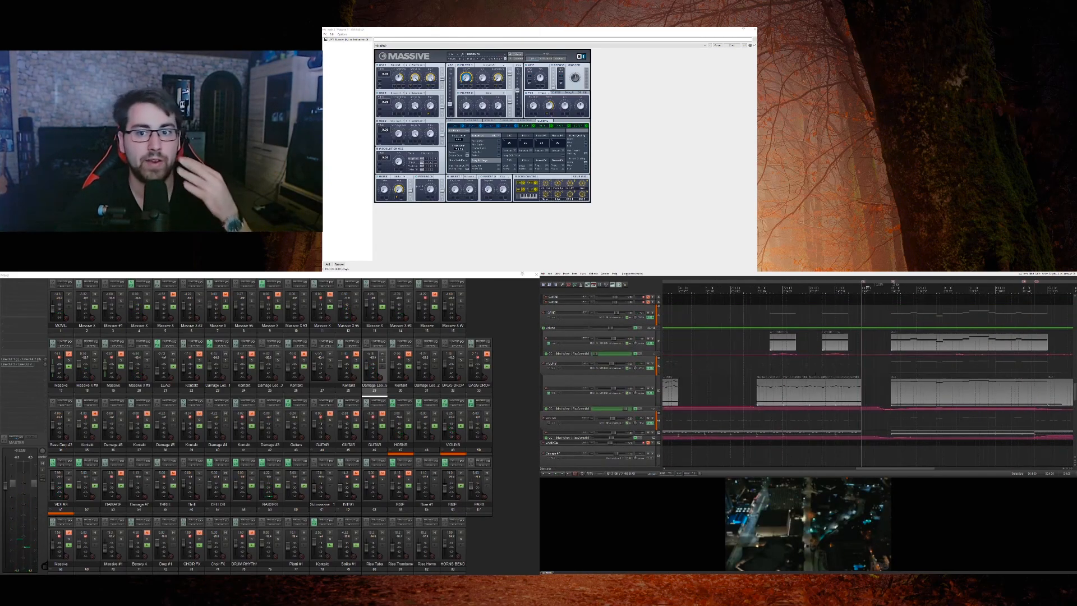
scroll(868, 370, "down", 2)
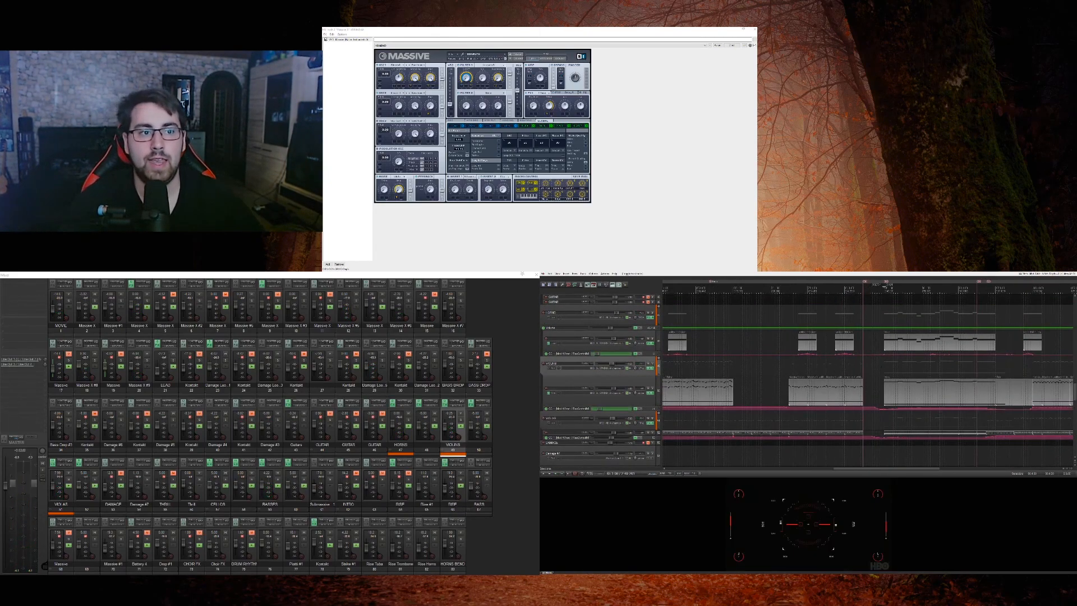
scroll(885, 286, "up", 2)
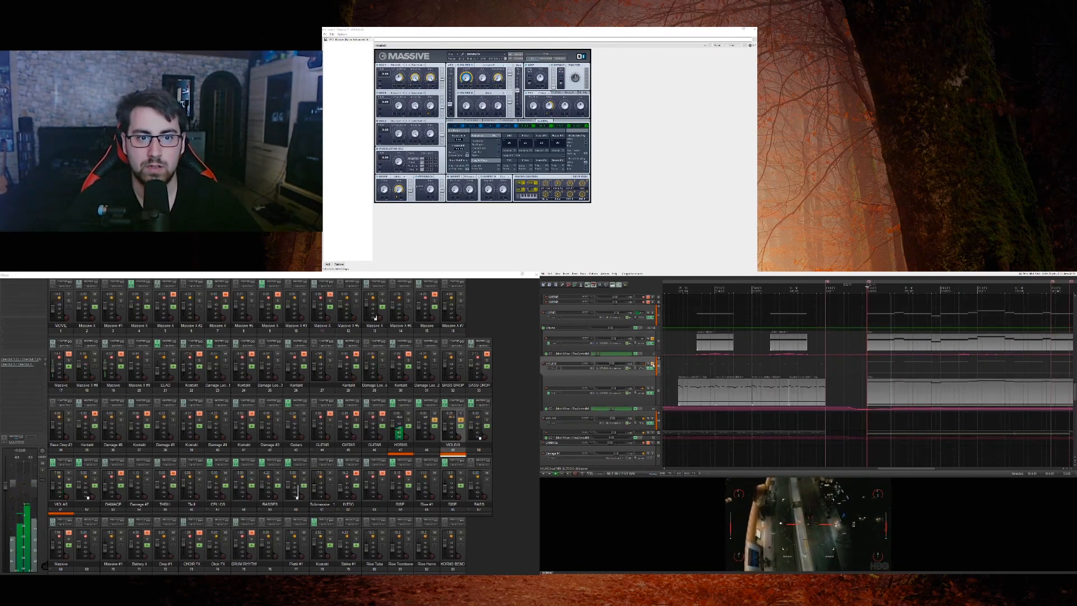
scroll(769, 289, "down", 1)
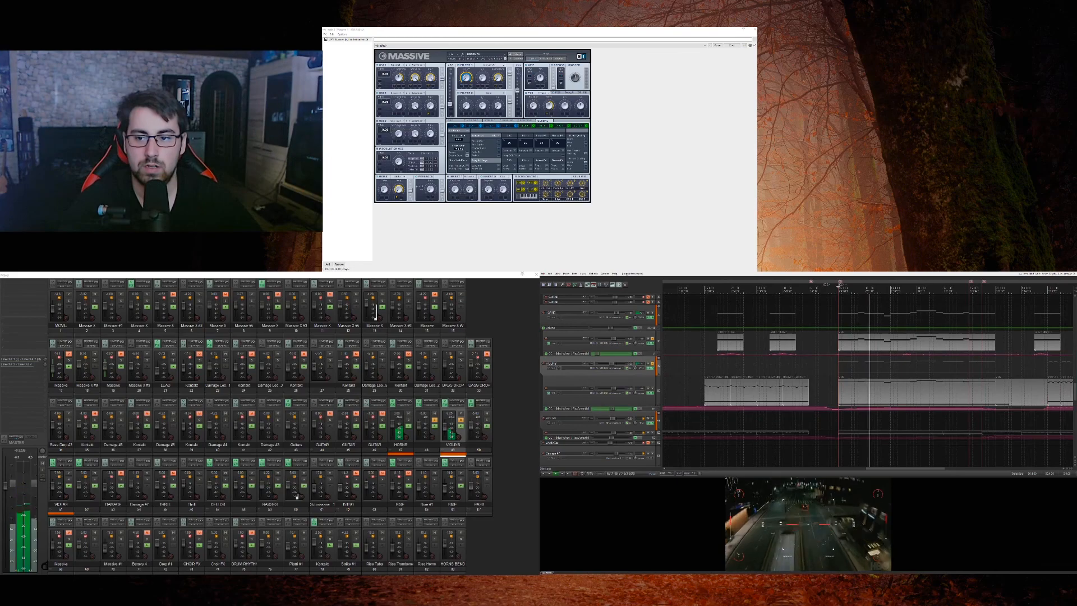
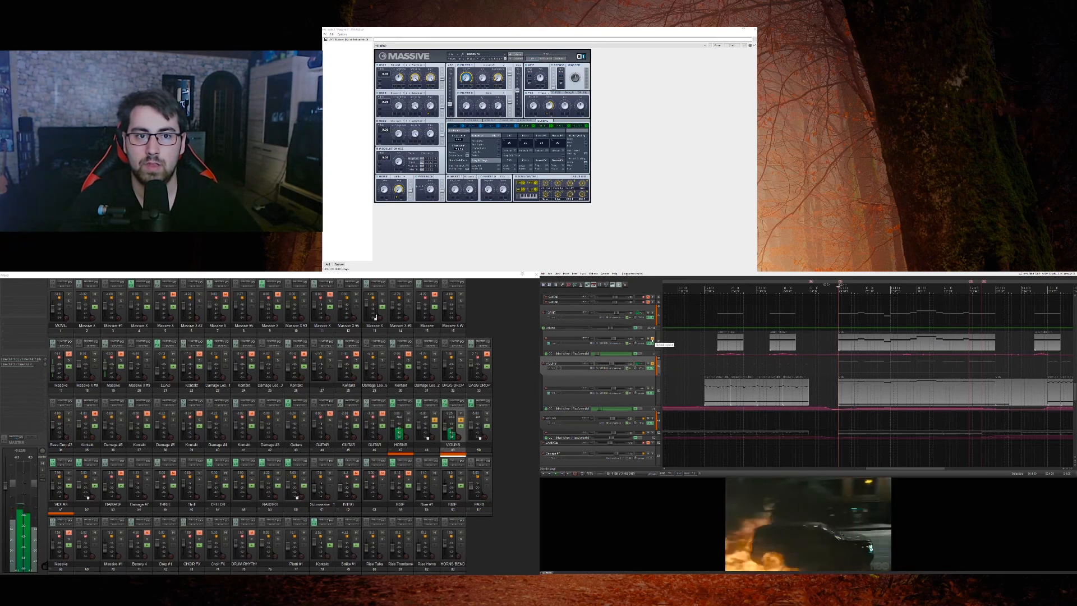
Step: Clear the solos on the horns and violins and play the section in the full mix against the movie
key("space")
left_click(653, 339)
left_click(652, 363)
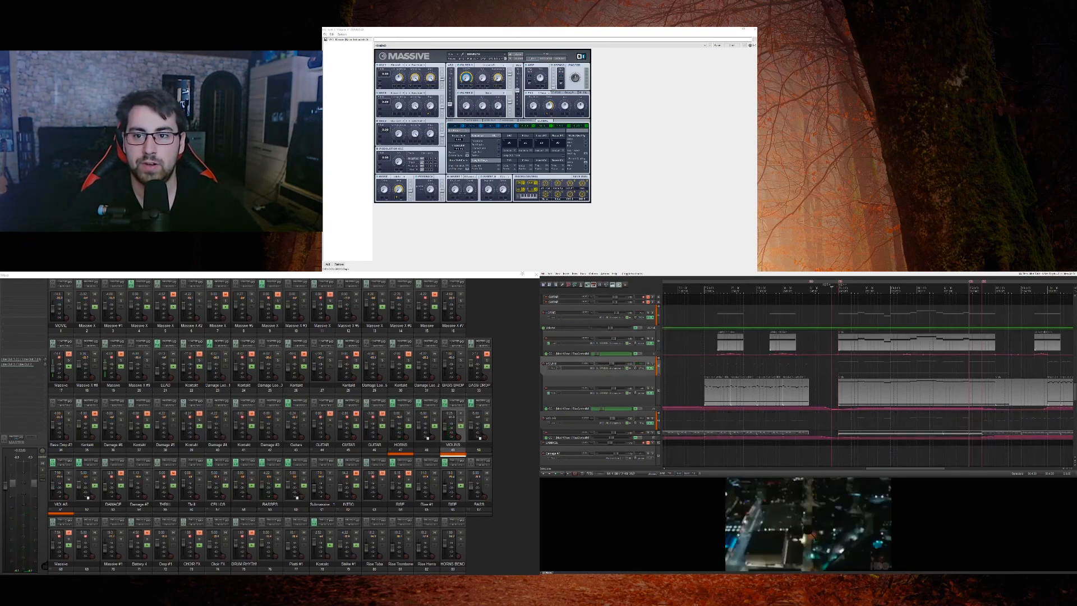
key("space")
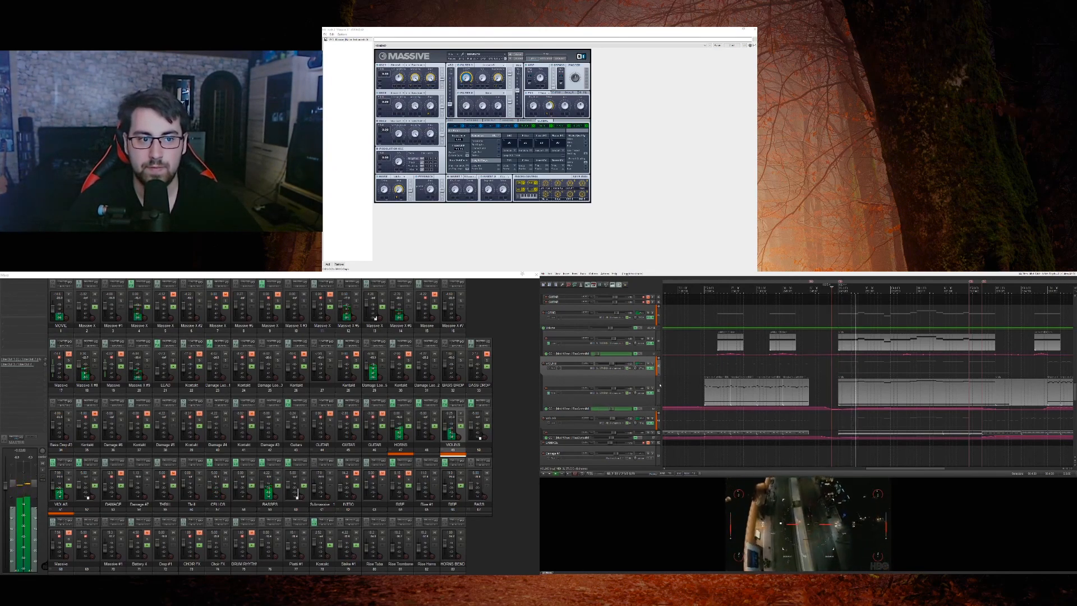
Step: Solo the basses further down the track list, audition their long clips, and clear the solo to hear the full mix again
scroll(661, 385, "down", 5)
scroll(660, 385, "down", 3)
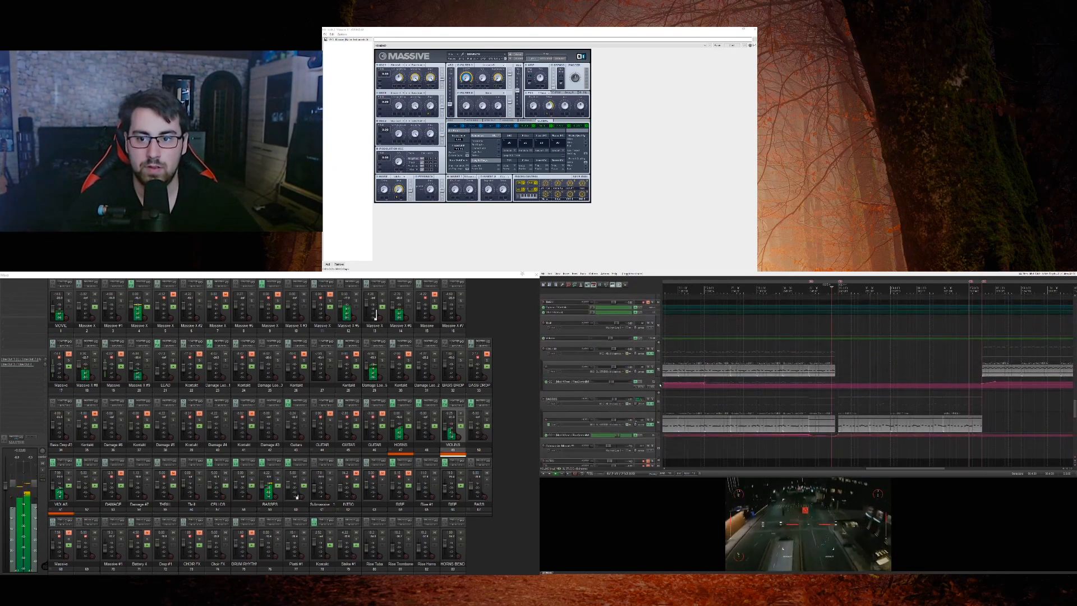
scroll(660, 385, "down", 3)
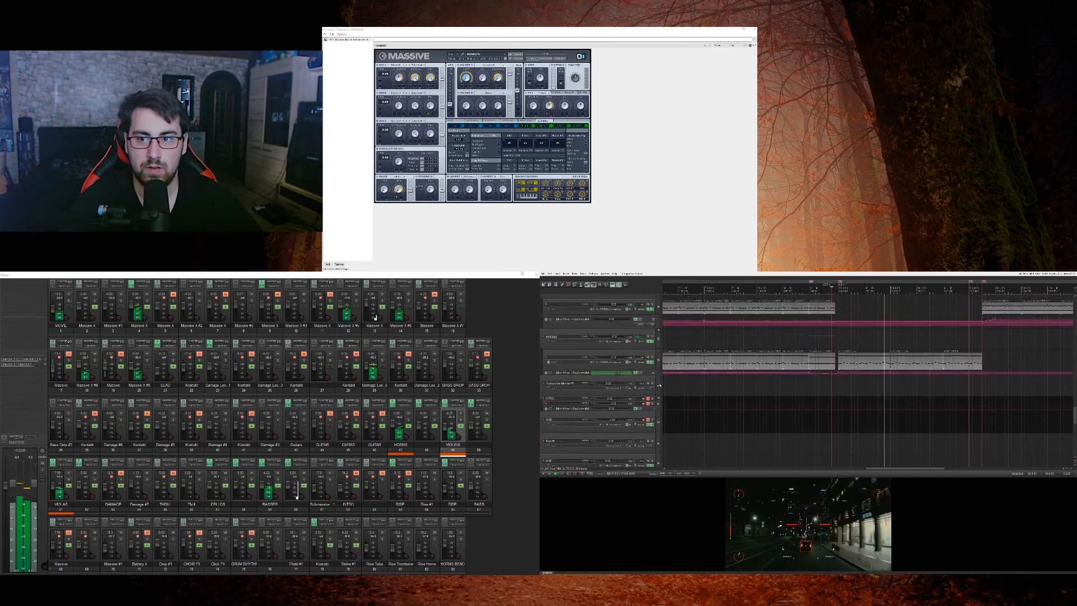
left_click(652, 357)
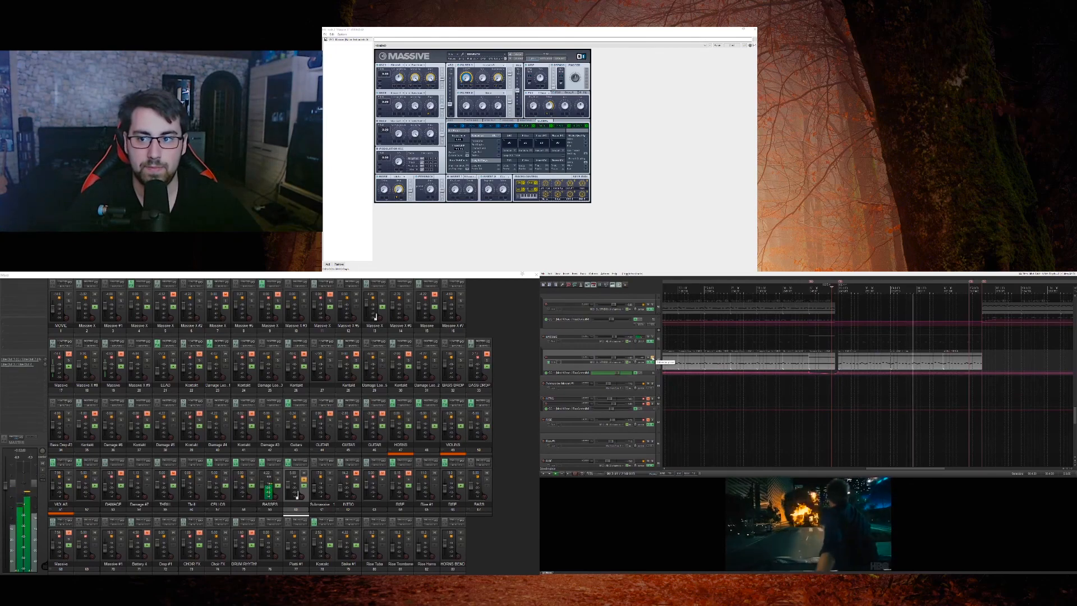
left_click(652, 357)
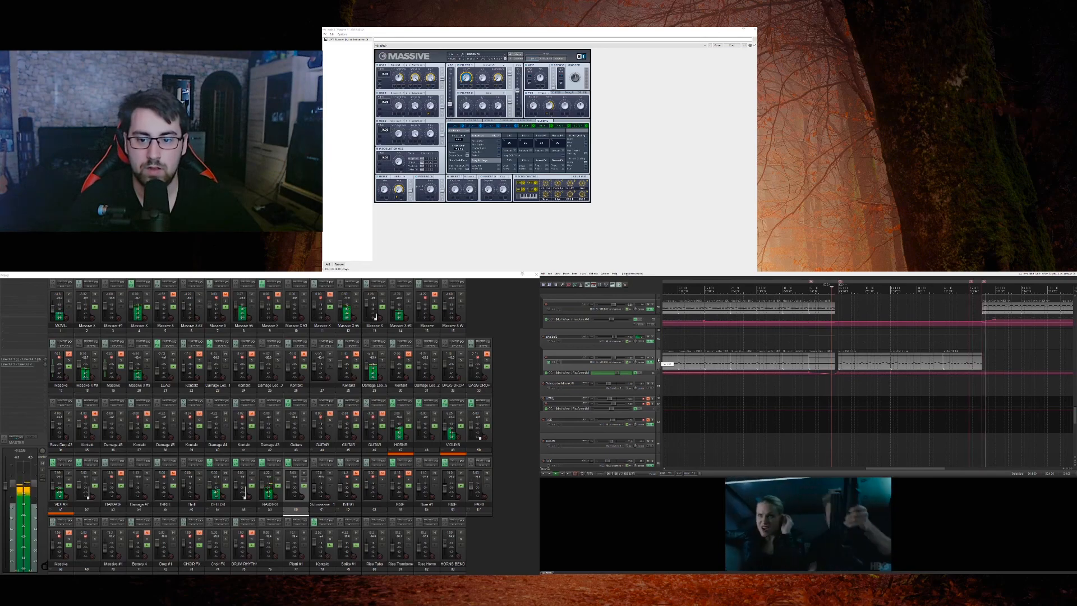
Step: Set the playback position to the start of the cellos' next clip, solo the cellos and audition them
scroll(658, 361, "up", 3)
key("space")
left_click(985, 376)
scroll(929, 396, "up", 3)
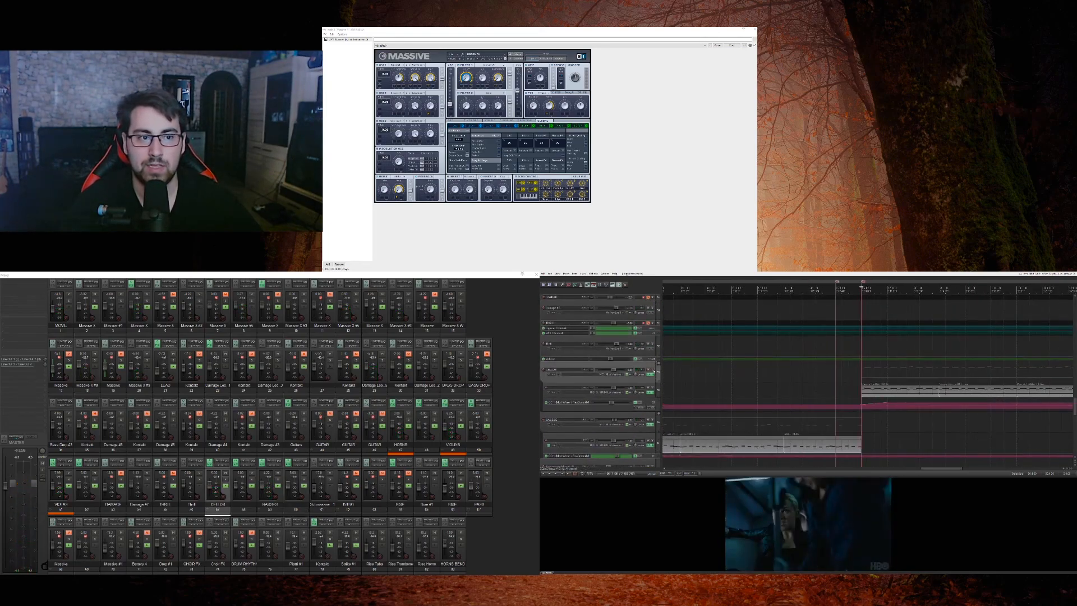
key("space")
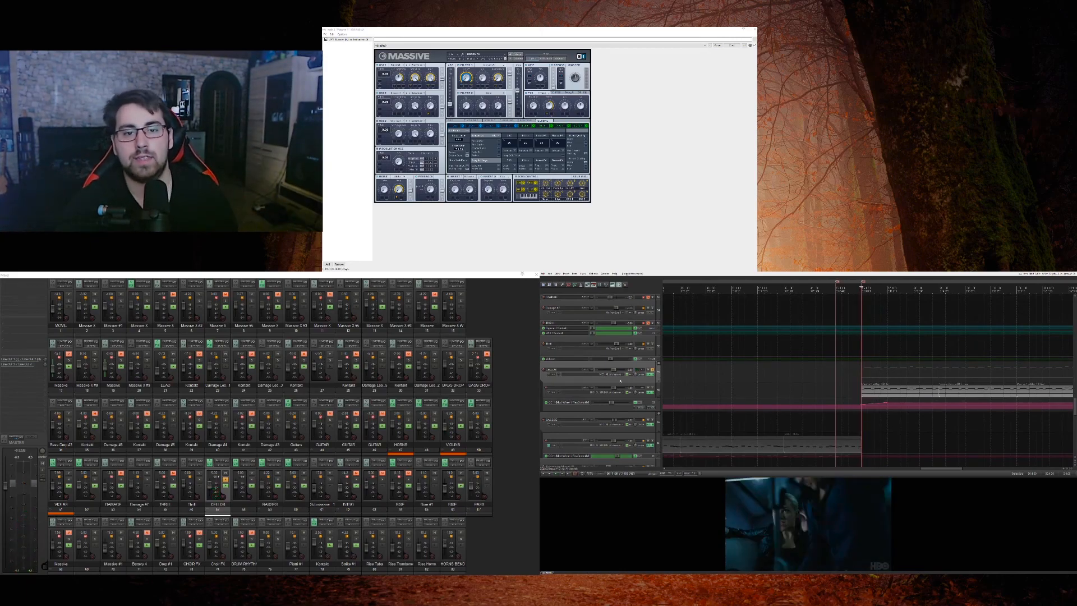
scroll(841, 387, "down", 6)
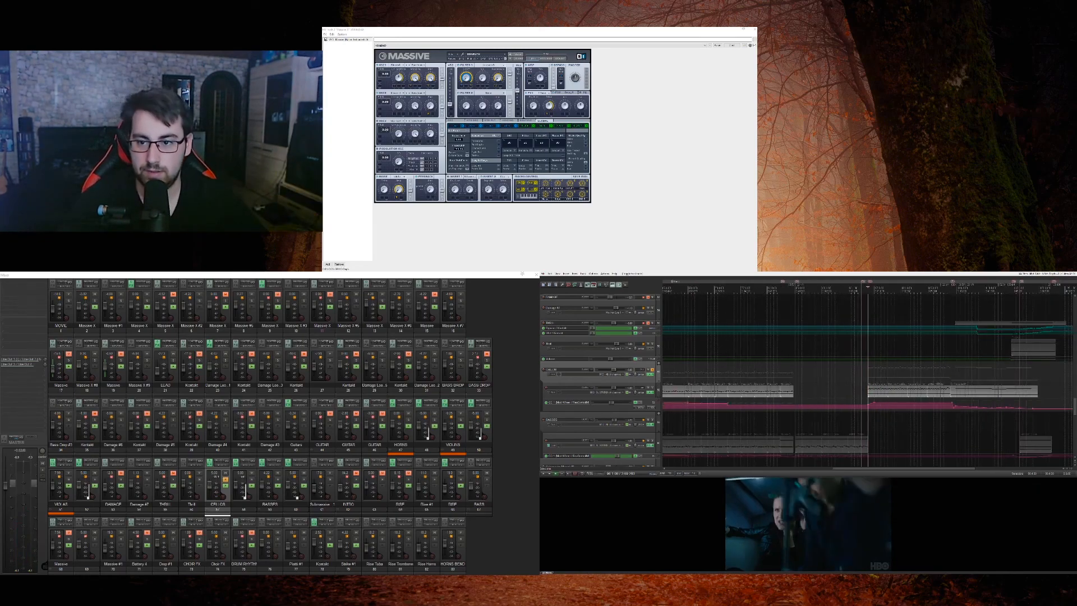
Step: Open the cello MIDI clips in the editor to examine their notes, and return to the arrangement
left_click(878, 393)
double_click(878, 394)
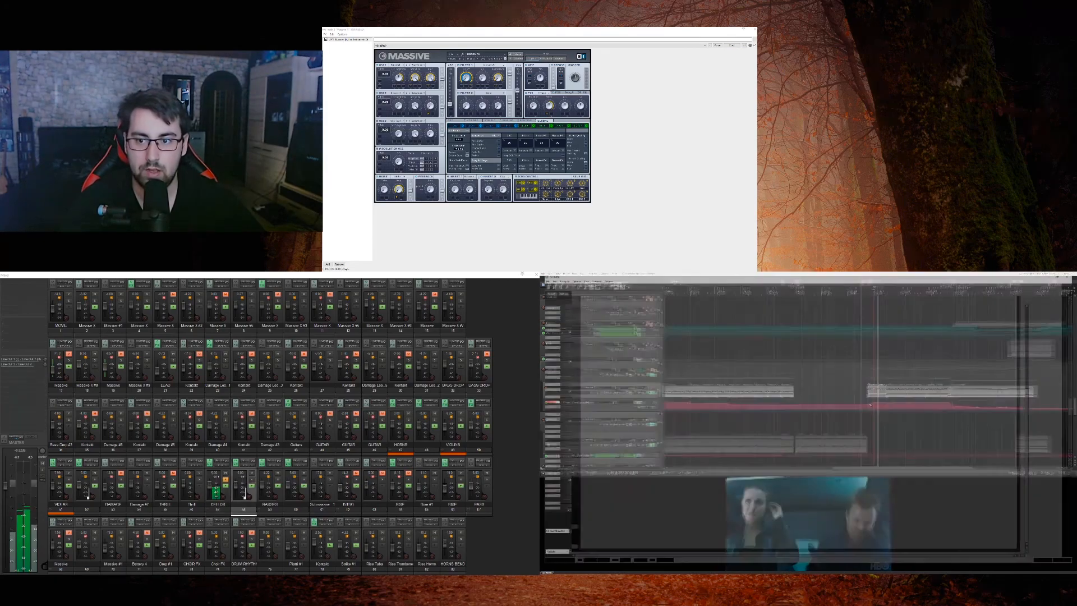
key("Escape")
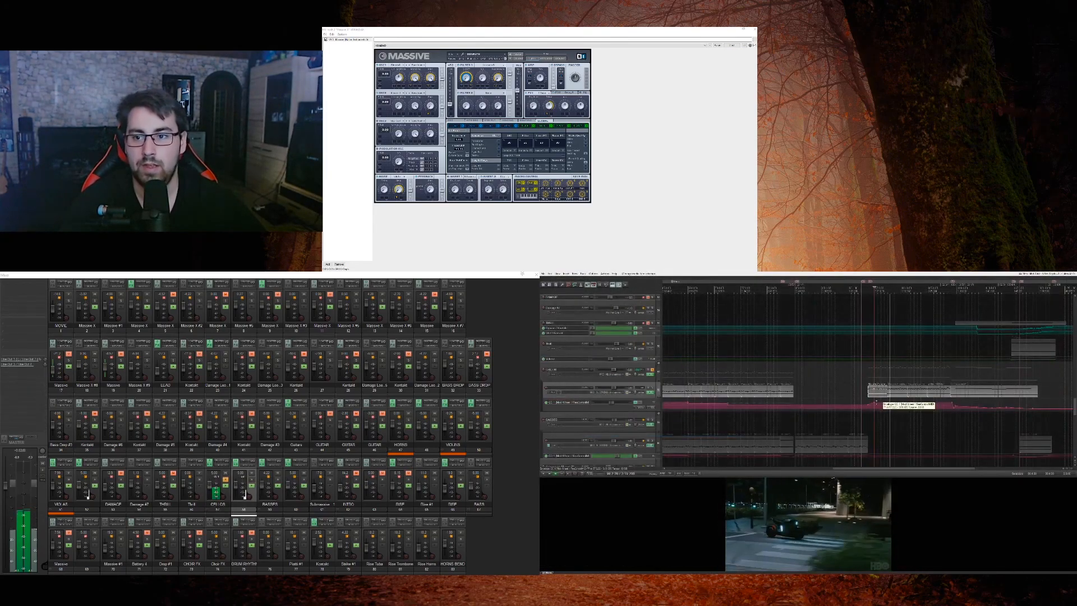
left_click(899, 392)
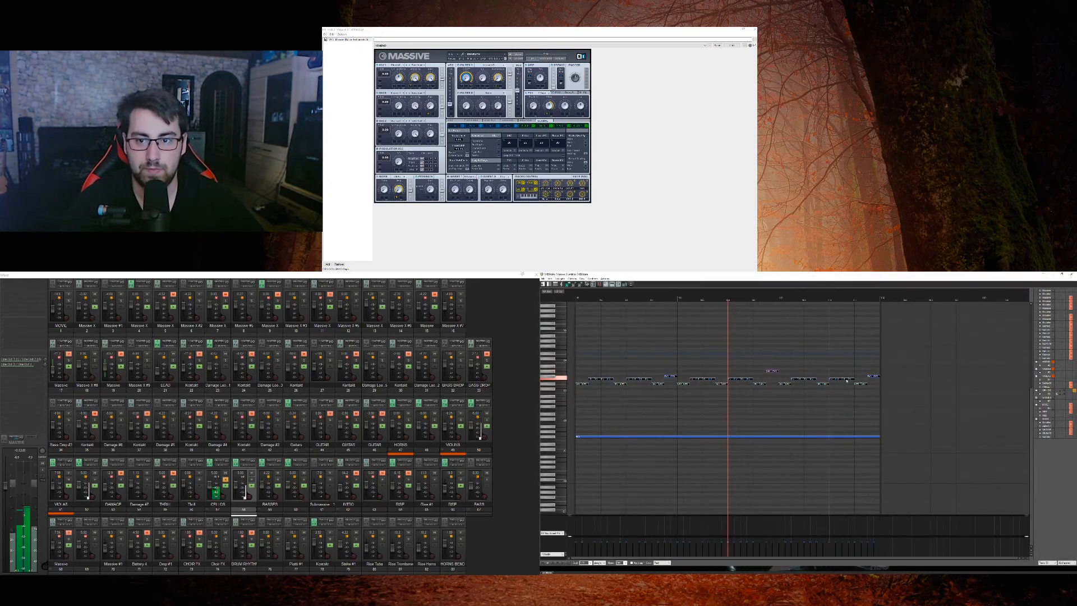
key("Escape")
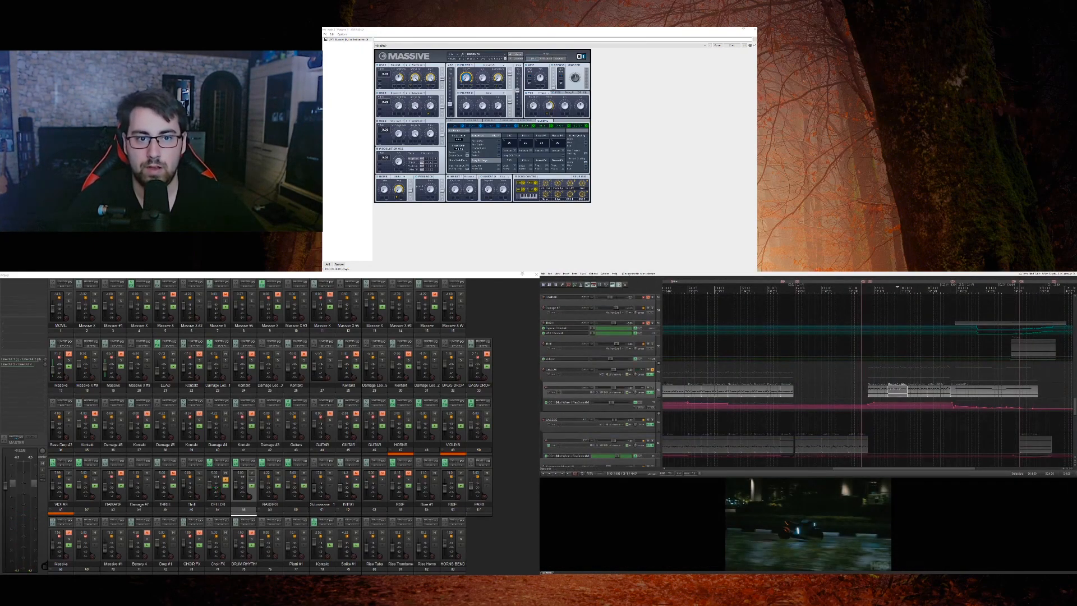
Step: Toggle the cello solo off and on, and solo the violas with the cellos during playback
left_click(653, 370)
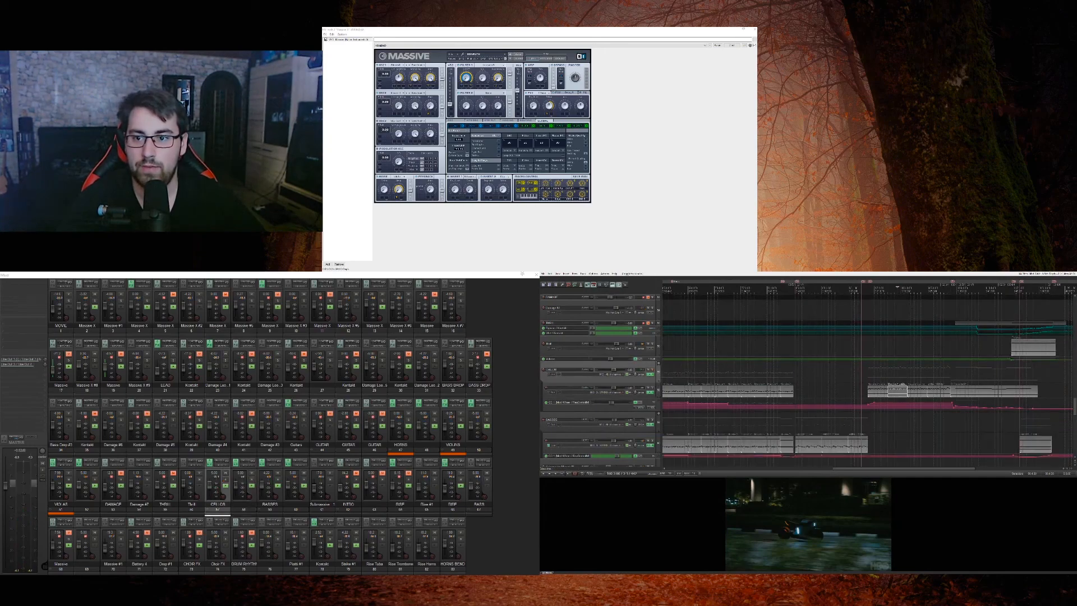
left_click(653, 370)
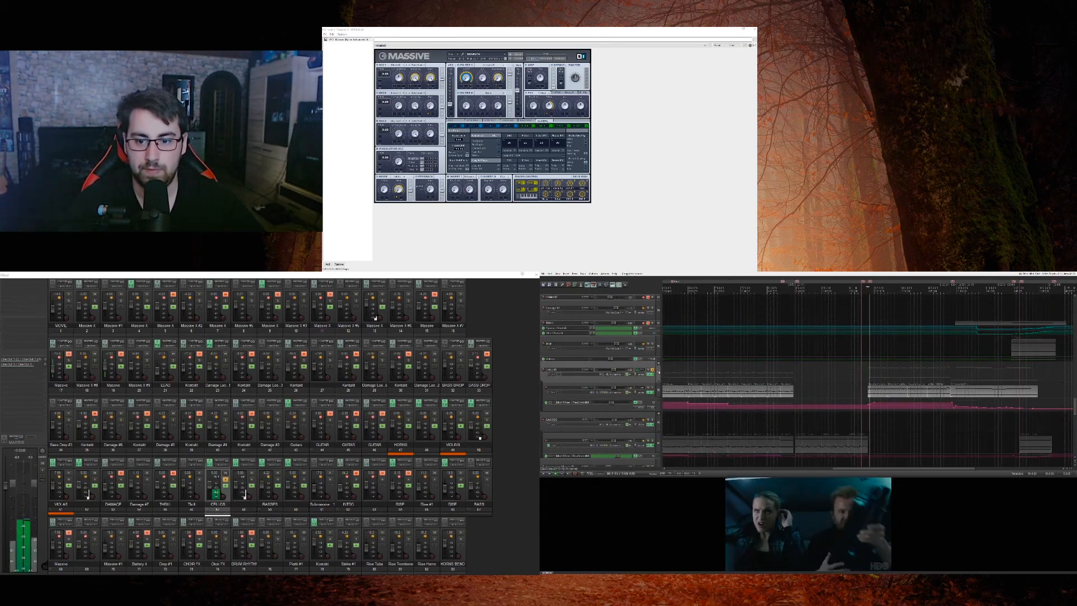
scroll(659, 372, "up", 4)
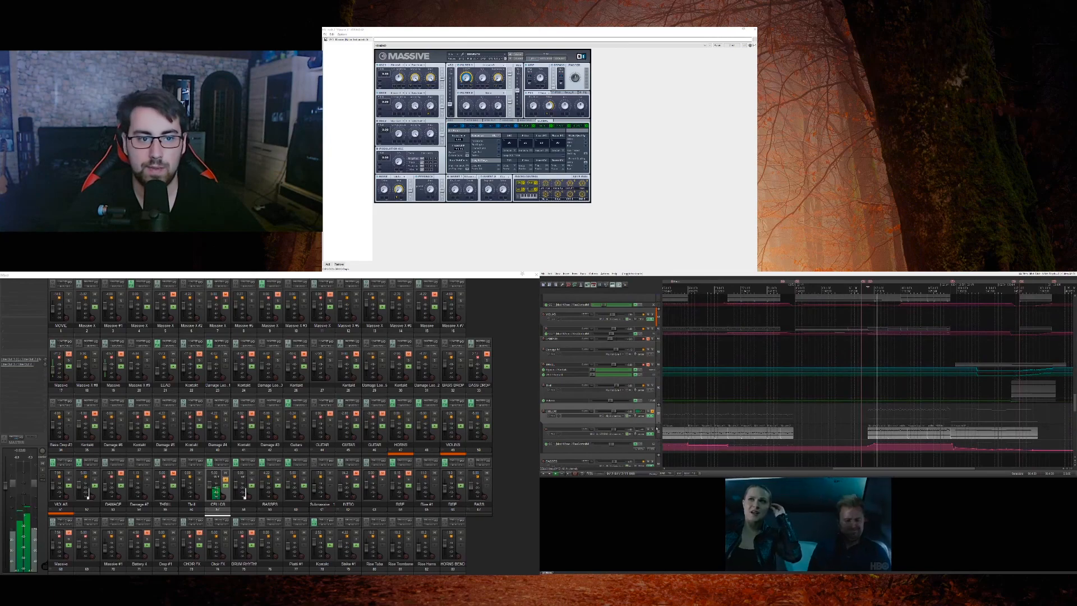
scroll(656, 404, "up", 4)
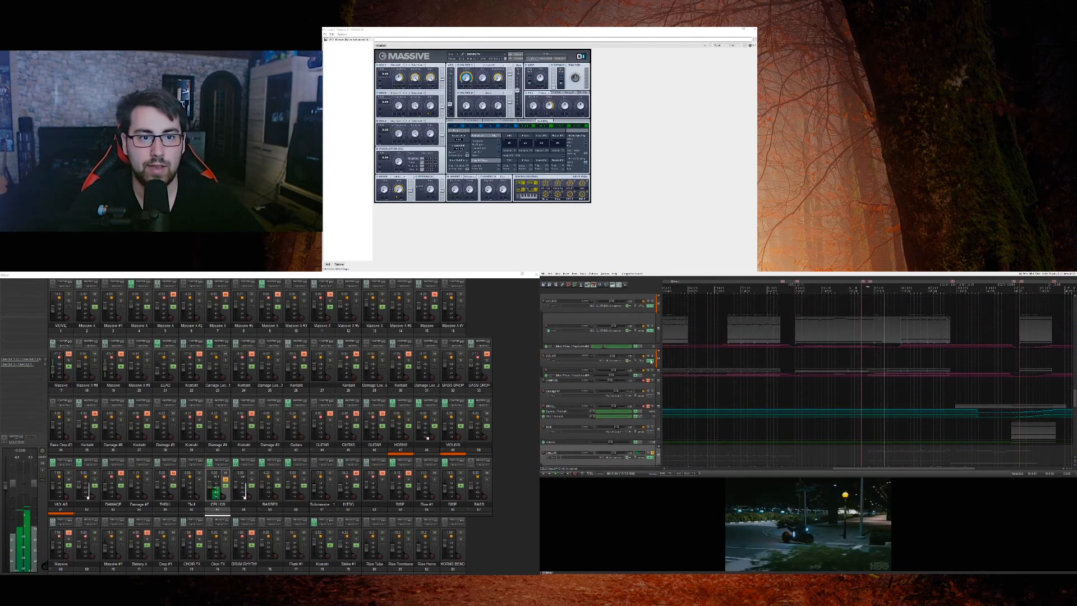
left_click(652, 357)
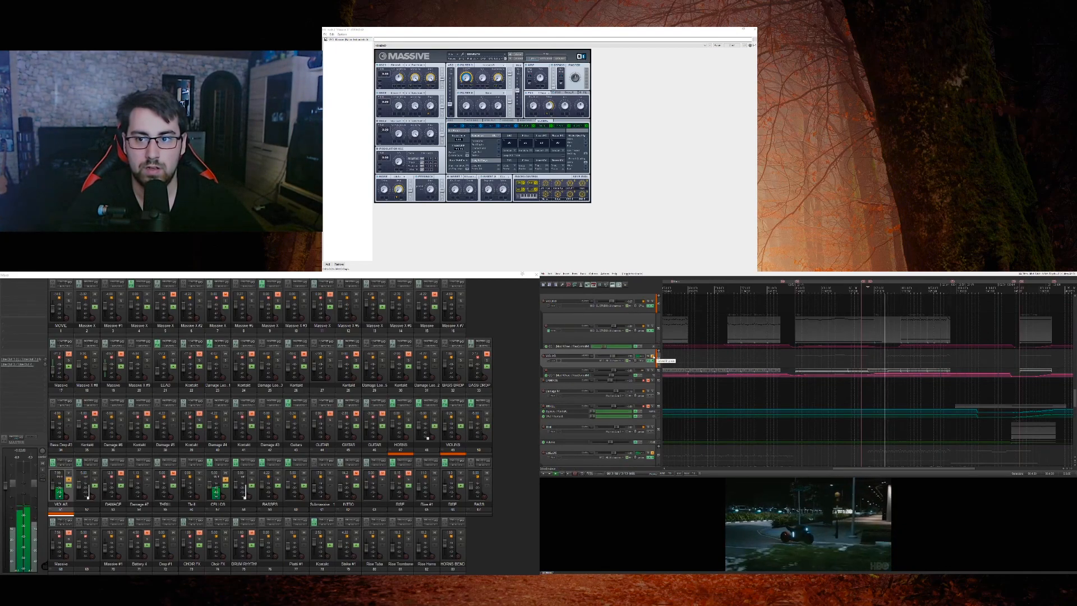
Step: Open the viola MIDI clip of this section in the editor, examine its notes, and return to the arrangement
scroll(653, 357, "up", 7)
scroll(655, 361, "down", 6)
left_click(891, 393)
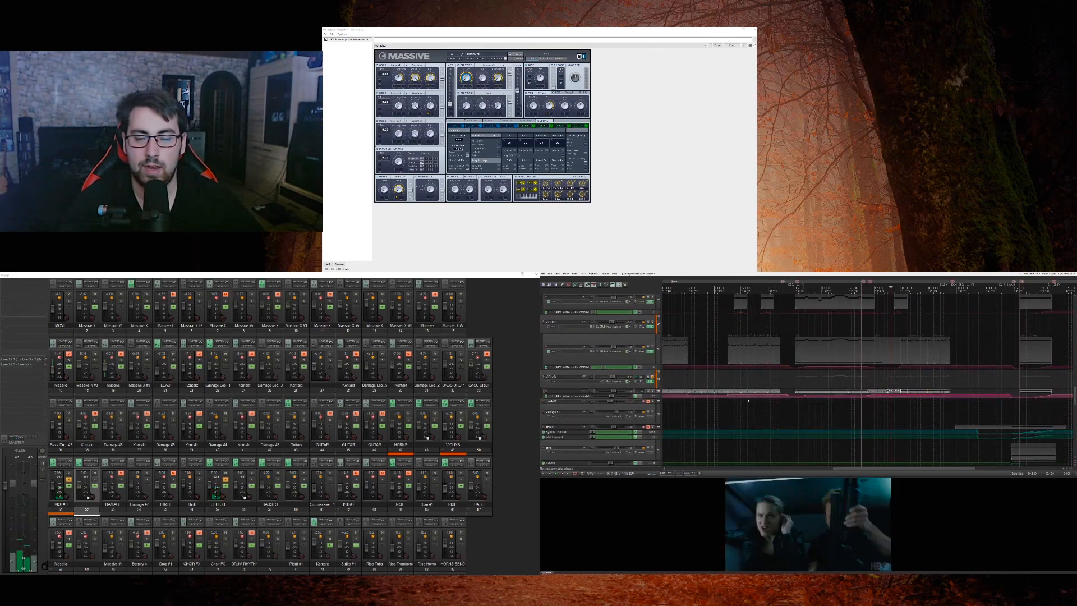
double_click(719, 395)
scroll(704, 432, "down", 4)
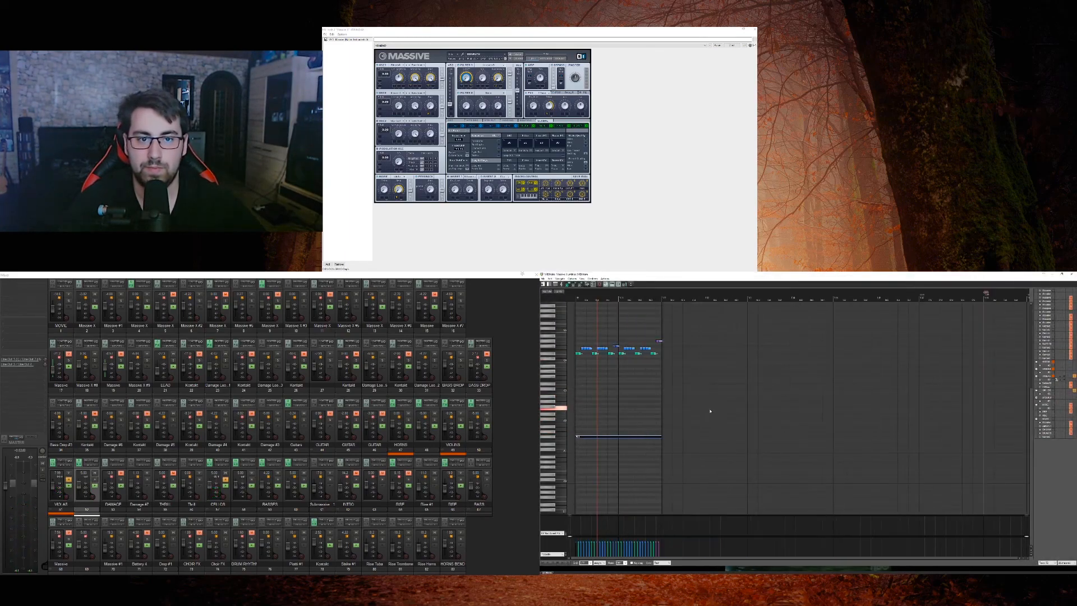
scroll(556, 396, "up", 8)
key("Escape")
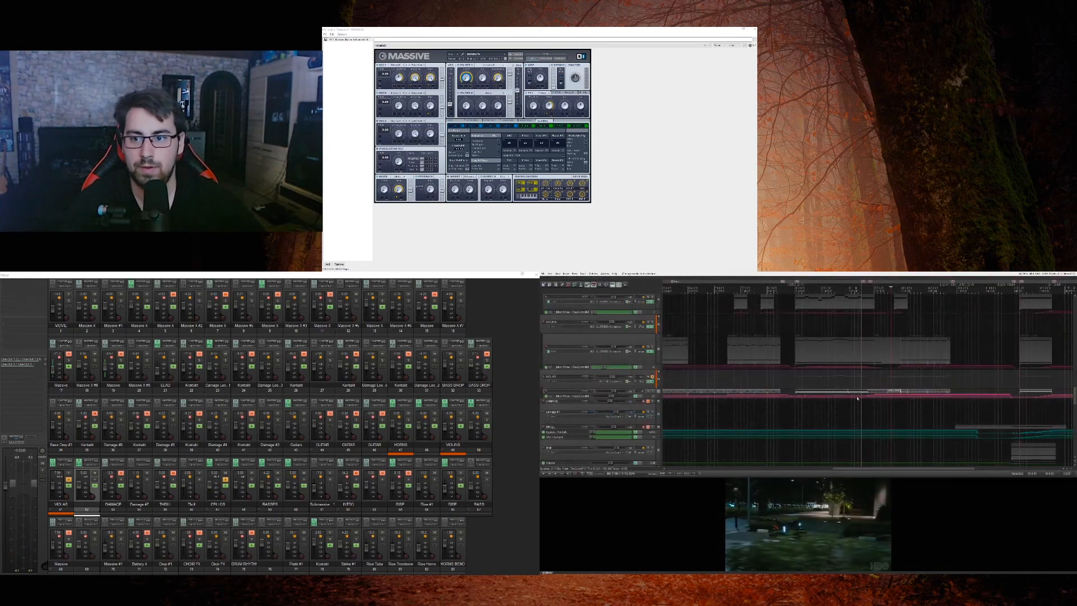
Step: Solo the horns in addition to the violas and cellos and audition them together against the movie
scroll(748, 391, "up", 3)
mouse_move(657, 394)
left_mouse_down()
mouse_move(657, 440)
mouse_move(657, 392)
left_mouse_up()
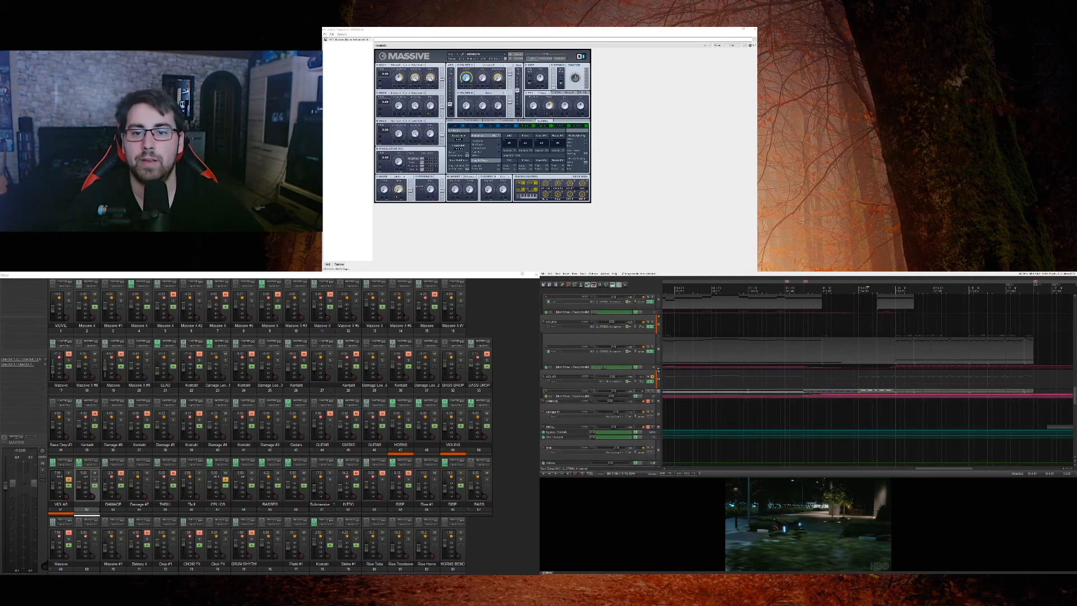
scroll(657, 392, "up", 3)
key("space")
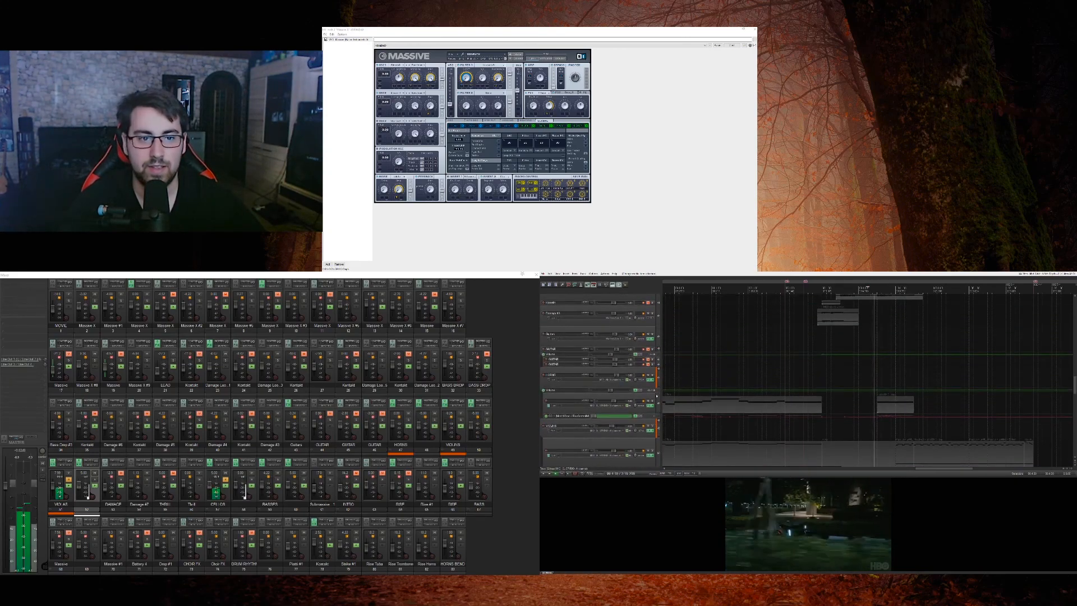
left_click(654, 402)
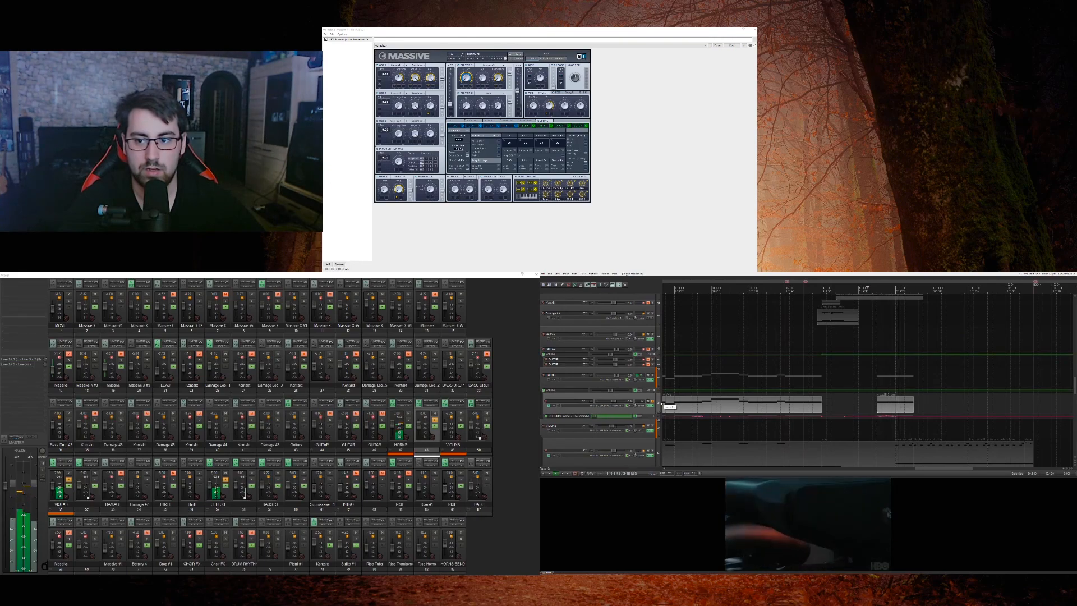
Step: Solo the Damage audio track further up and the one with the short clip below it, auditioning both with the strings
scroll(660, 403, "up", 5)
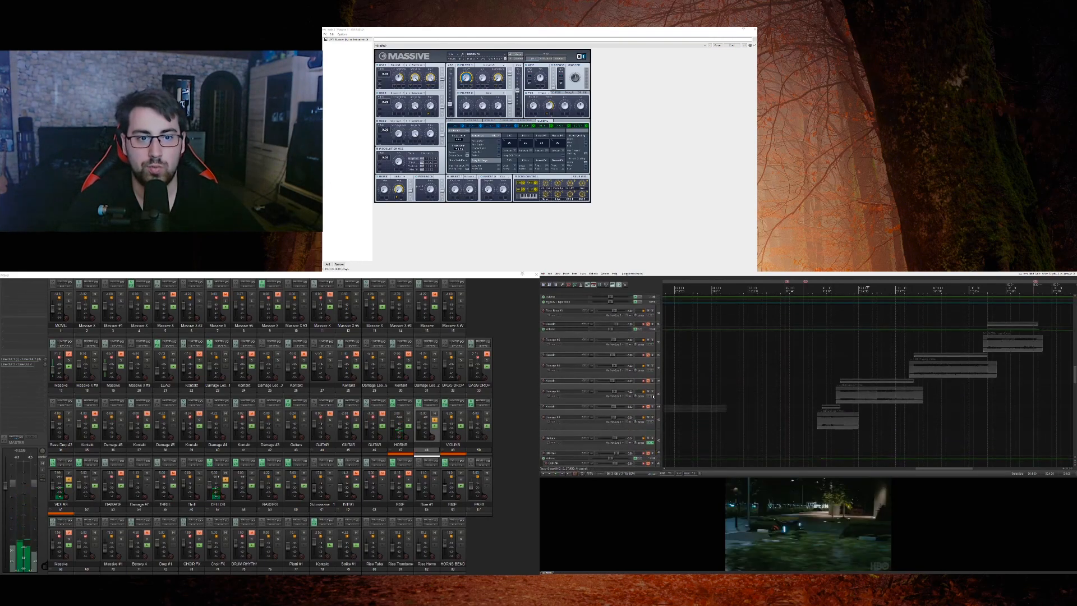
left_click(660, 400)
key("space")
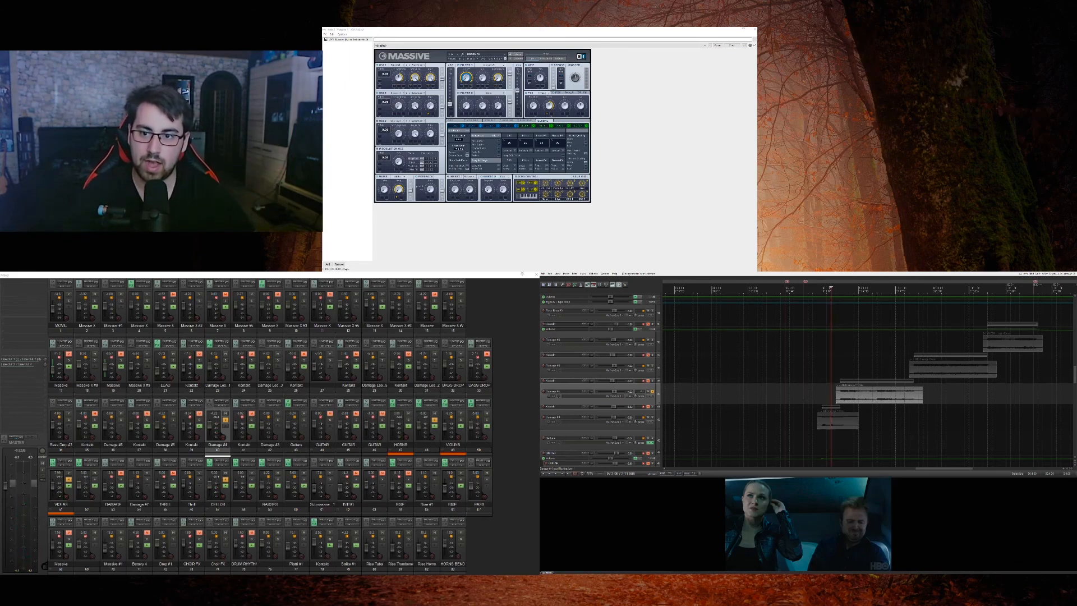
key("space")
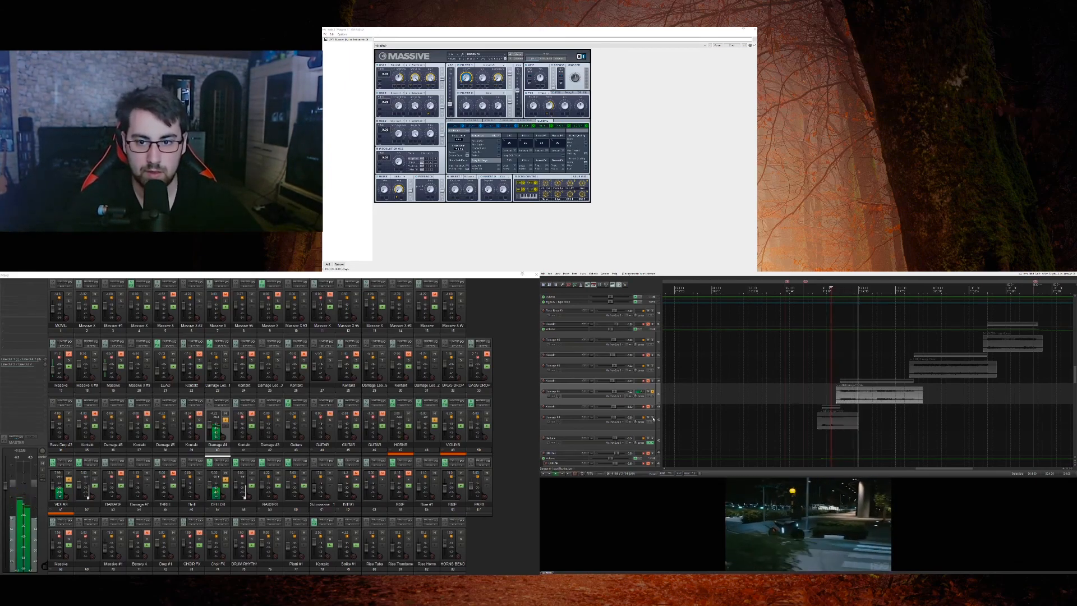
left_click(652, 418)
left_click(817, 438)
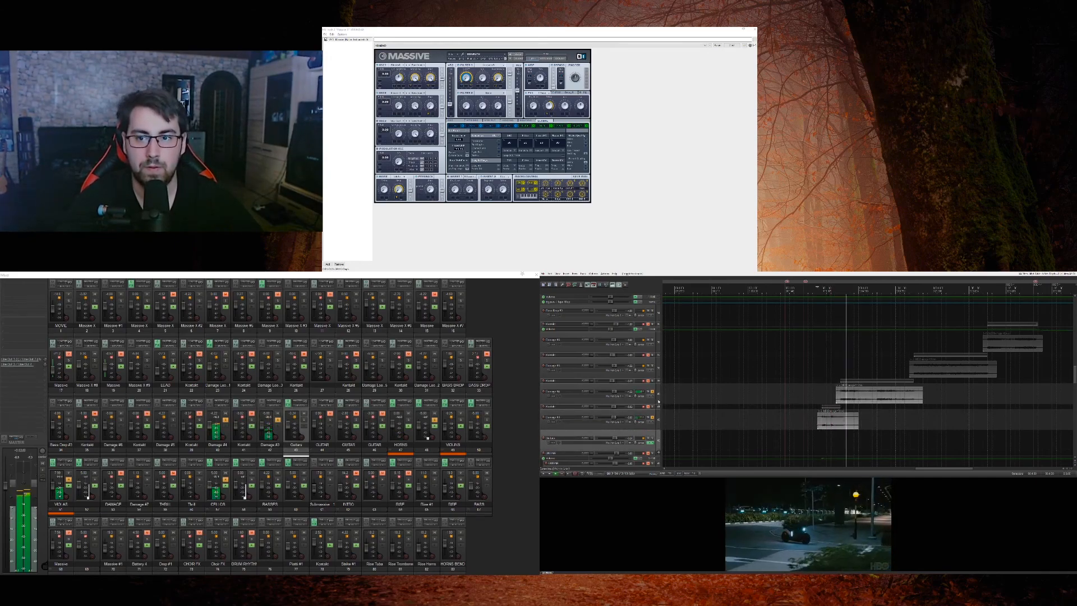
Step: Solo only the Massive audio track with the long clip in this section and audition it from near the clip's start
scroll(658, 401, "up", 10)
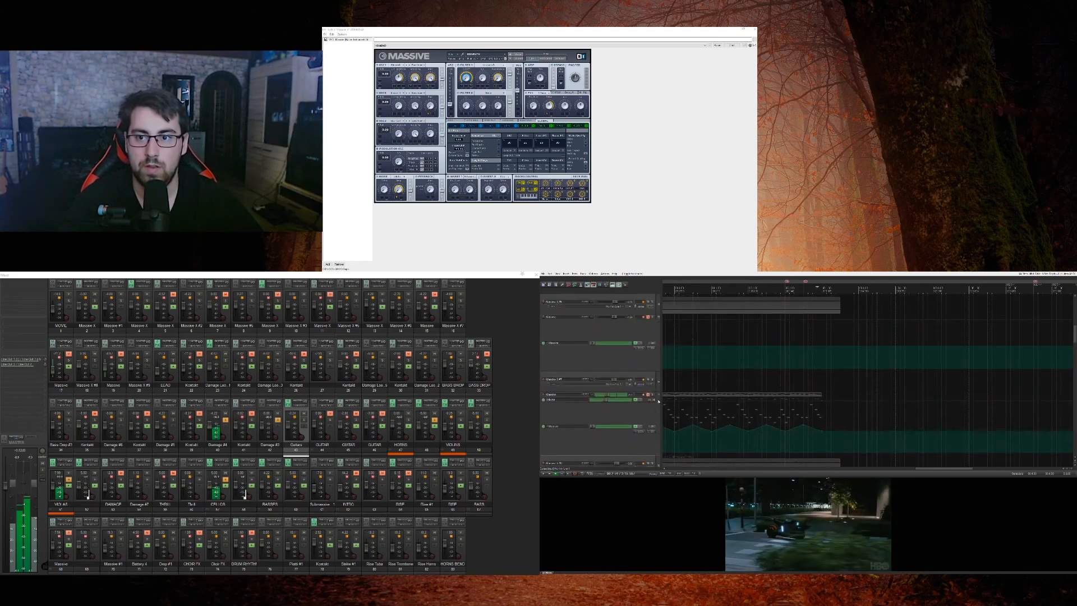
scroll(659, 402, "up", 5)
left_click(654, 396)
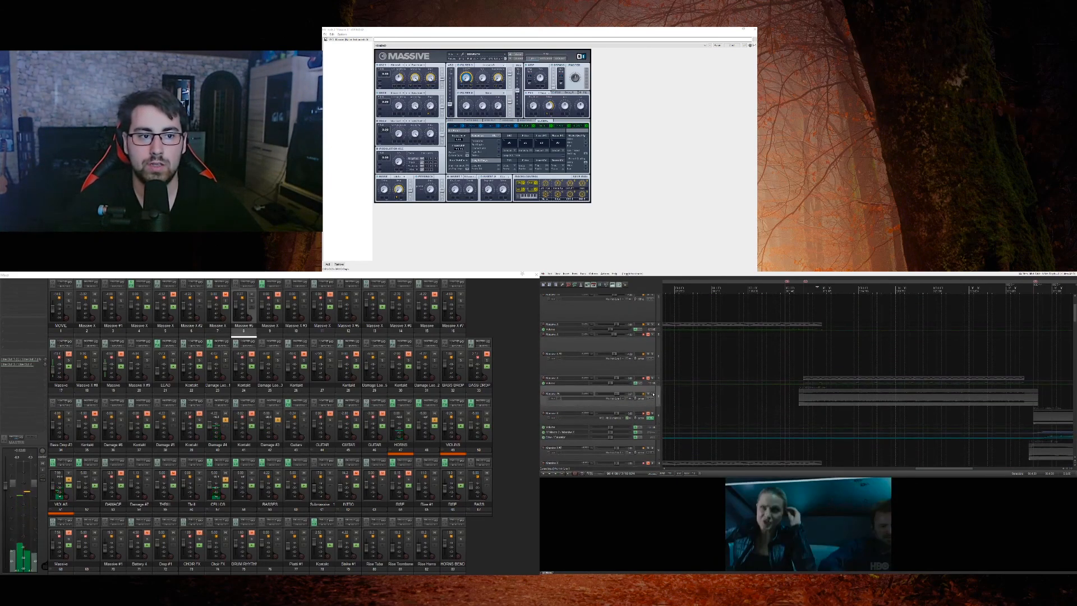
key("space")
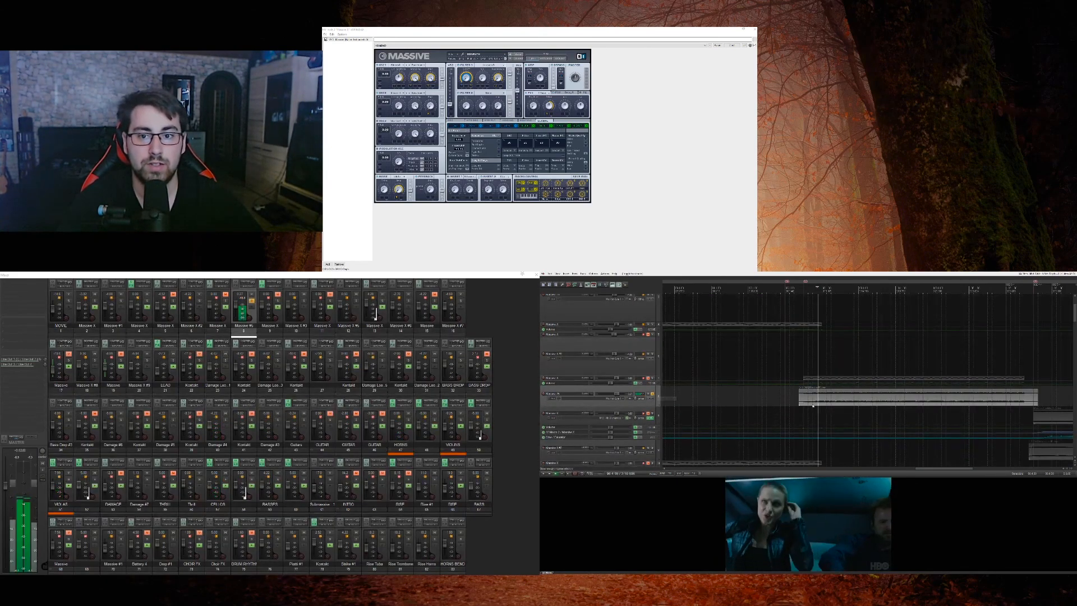
left_click(799, 415)
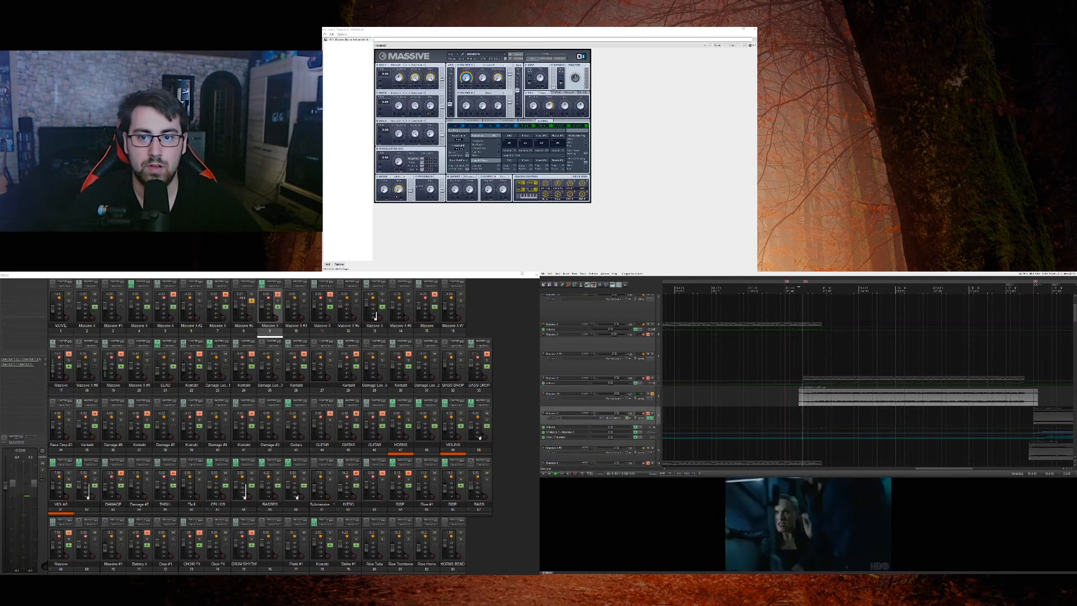
Step: Examine the MIDI notes of the Massive part in the editor, return to the arrangement and clear the Massive solo
left_click(827, 381)
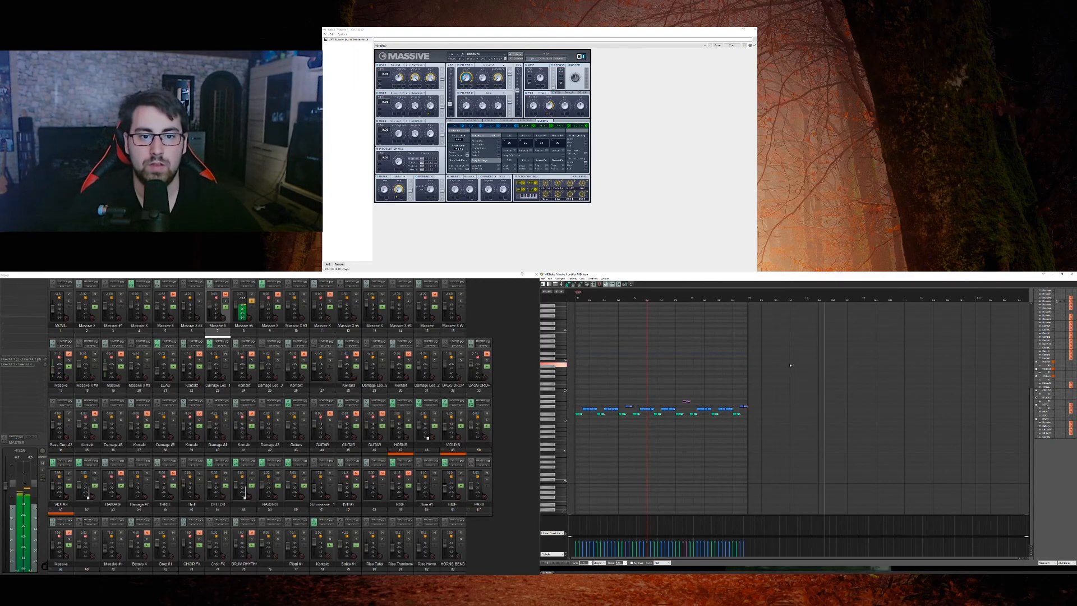
key("Escape")
left_click(653, 394)
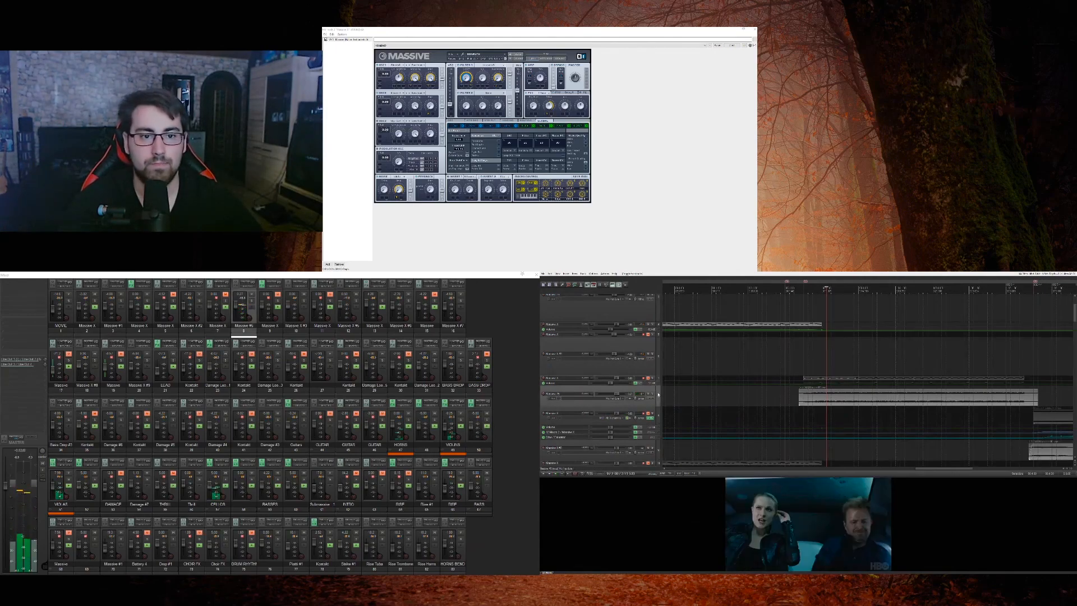
Step: Play the section in the full mix against the movie while looking through the track list
scroll(658, 395, "up", 3)
key("space")
scroll(658, 394, "down", 7)
scroll(658, 394, "down", 15)
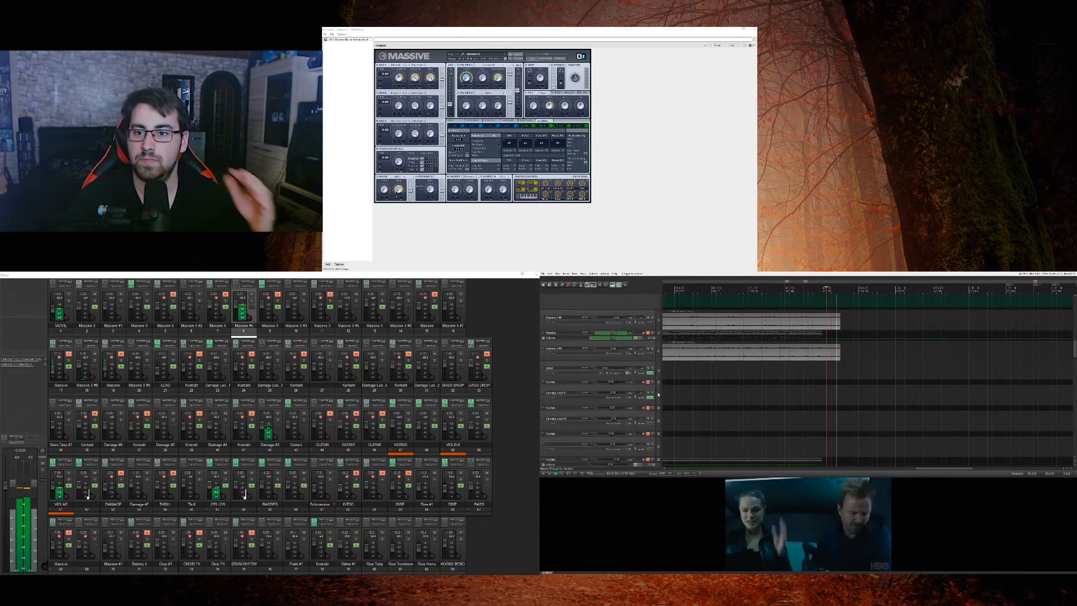
Step: Solo the Damage audio track with the second-highest of the four staggered clips and audition it from just before its clip
scroll(658, 394, "down", 15)
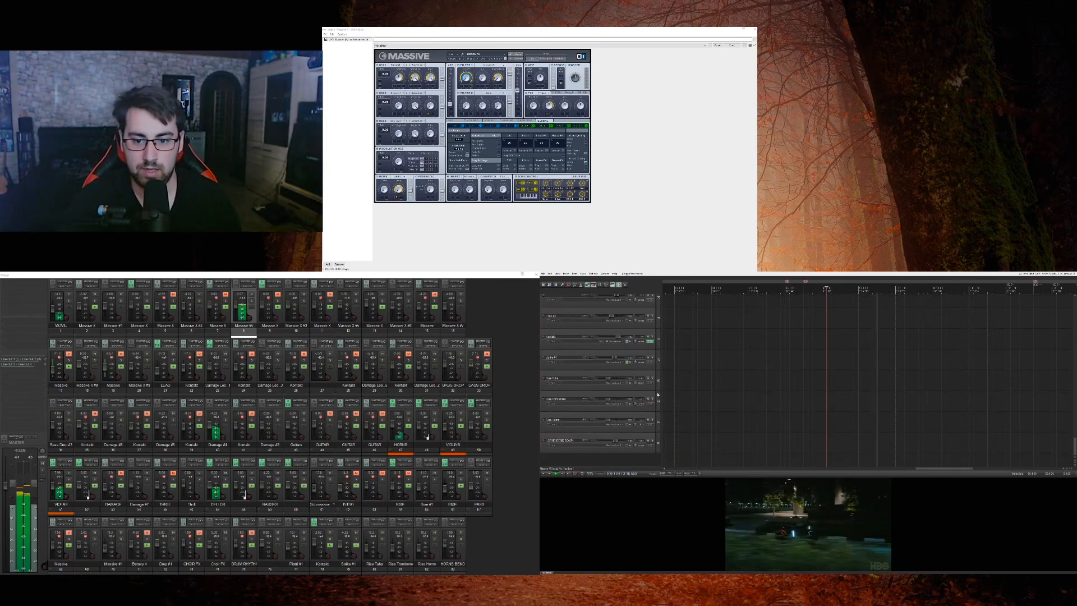
scroll(657, 394, "up", 10)
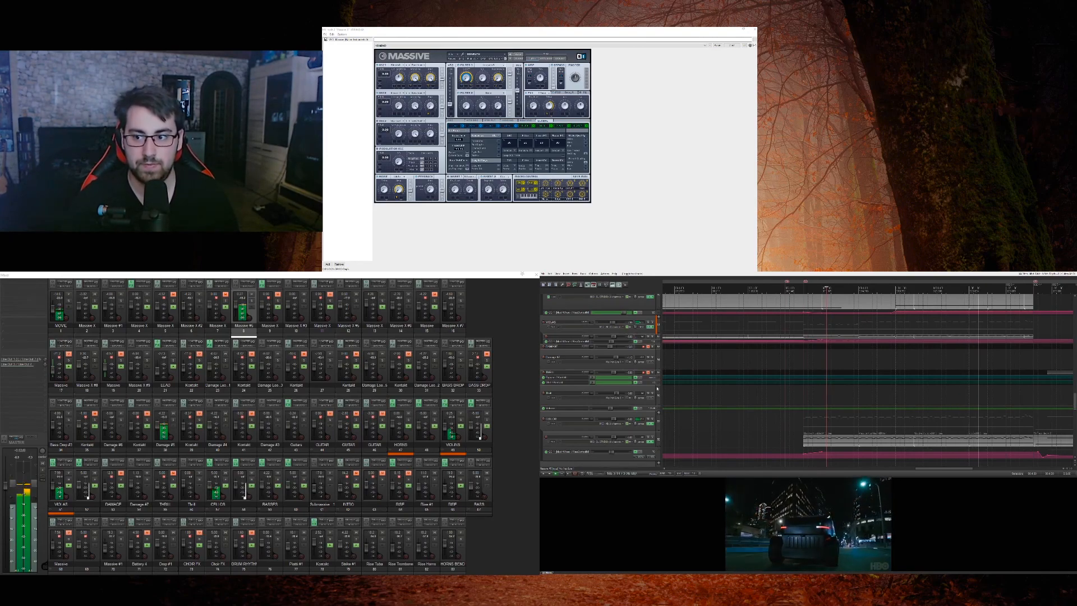
scroll(700, 304, "down", 10)
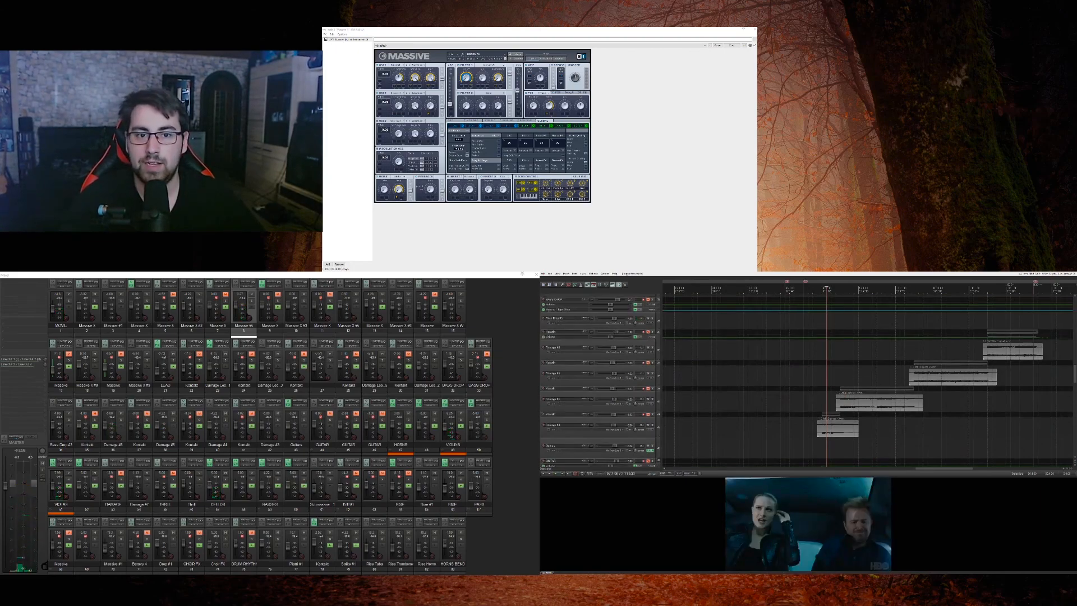
left_click(652, 374)
key("space")
left_click(904, 363)
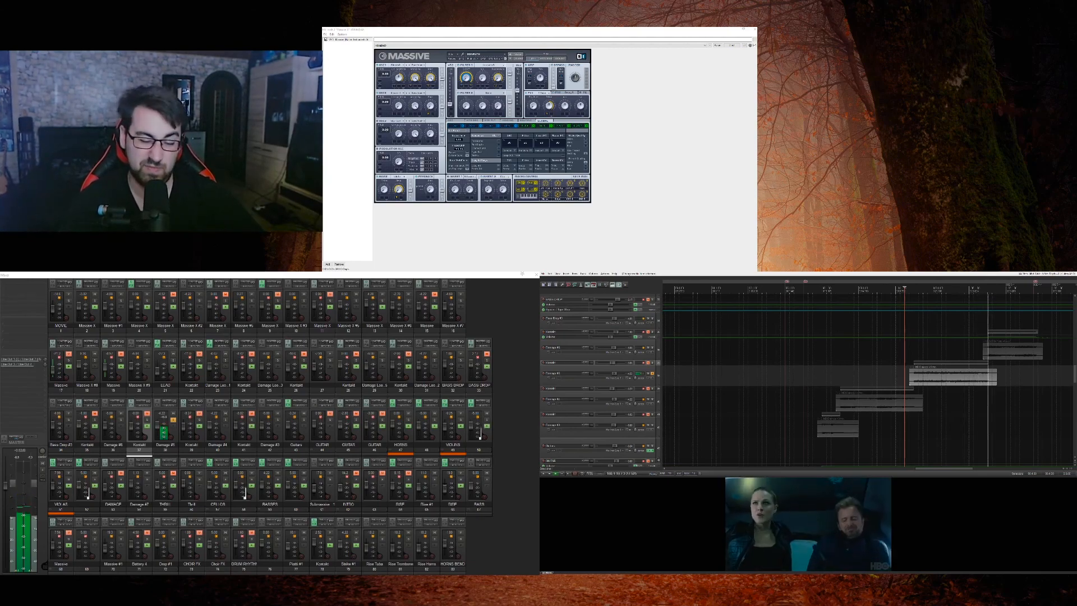
Step: Solo the neighbouring Damage audio tracks as well and audition them together through to the start of the latest clip
left_click(648, 398)
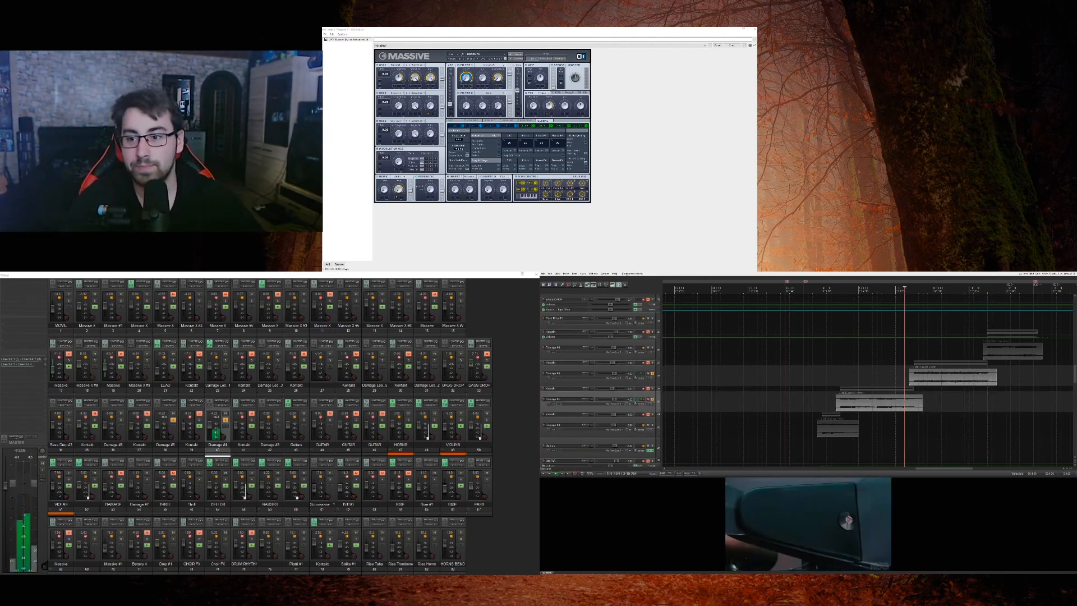
left_click(992, 355)
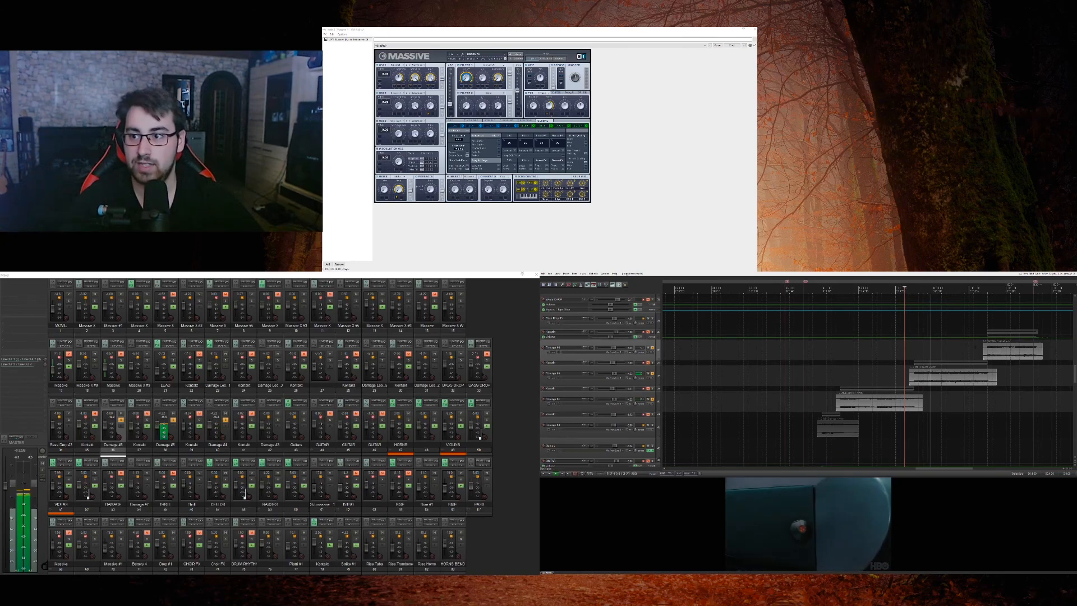
left_click(973, 352)
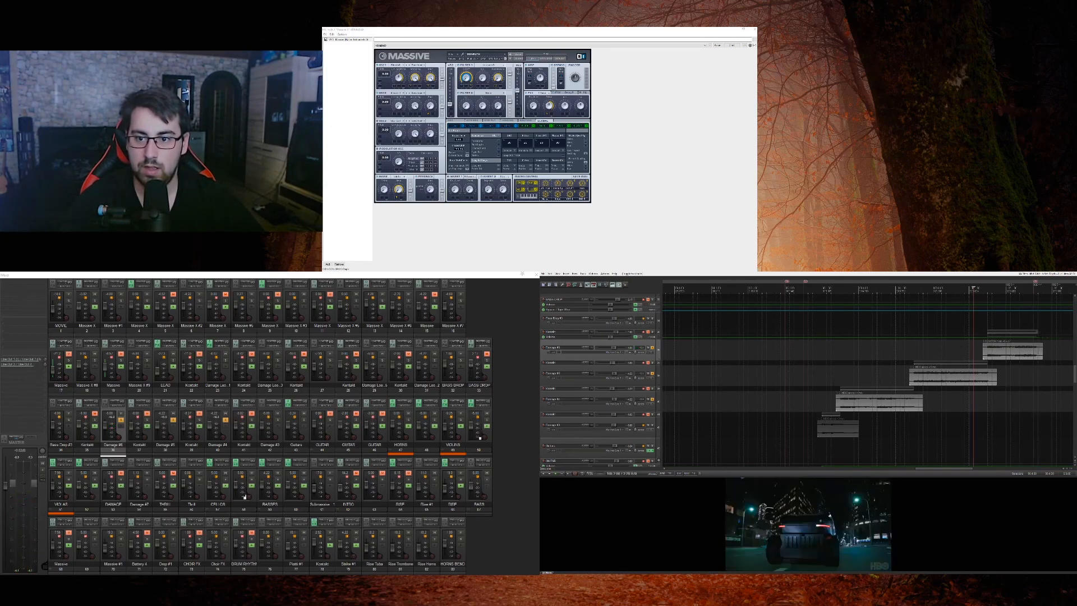
Step: Clear the Damage solos, play the full mix, then solo the Drop #1 audio track and audition its short clip from the start
scroll(660, 387, "down", 6)
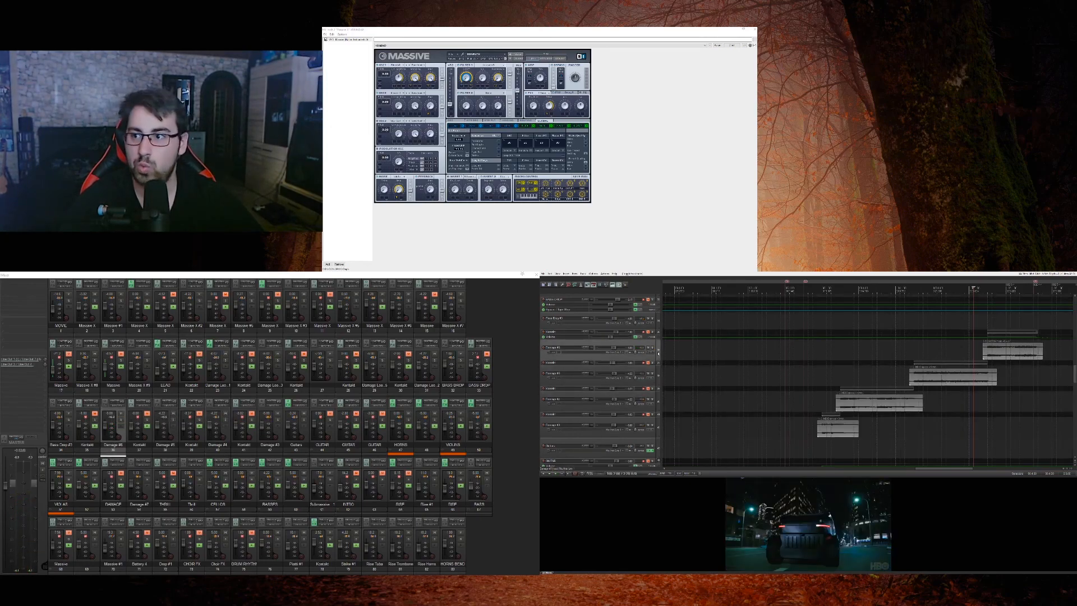
scroll(657, 354, "up", 8)
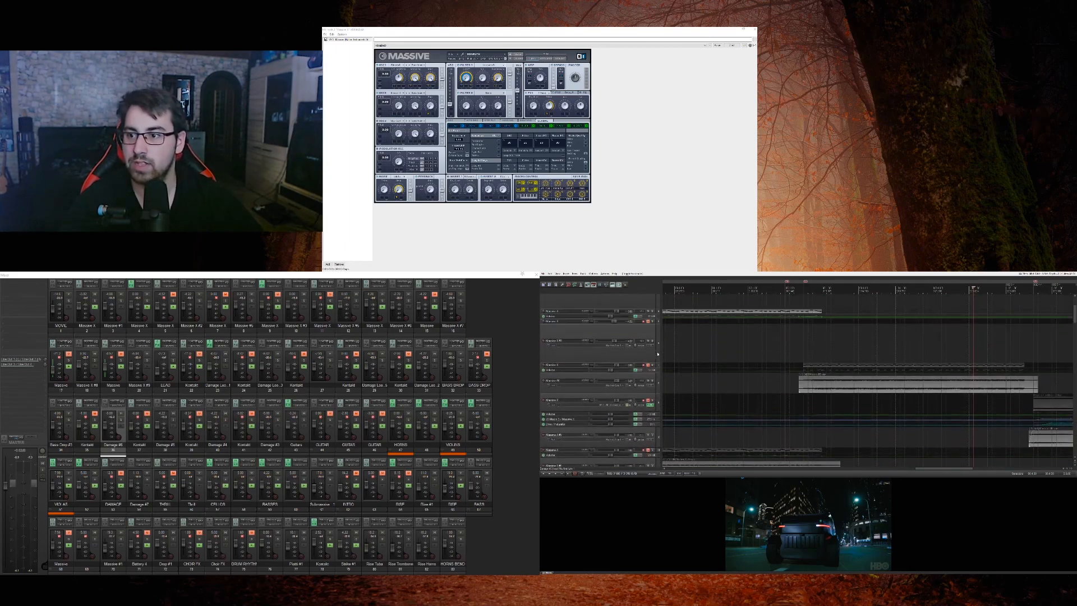
scroll(658, 354, "down", 10)
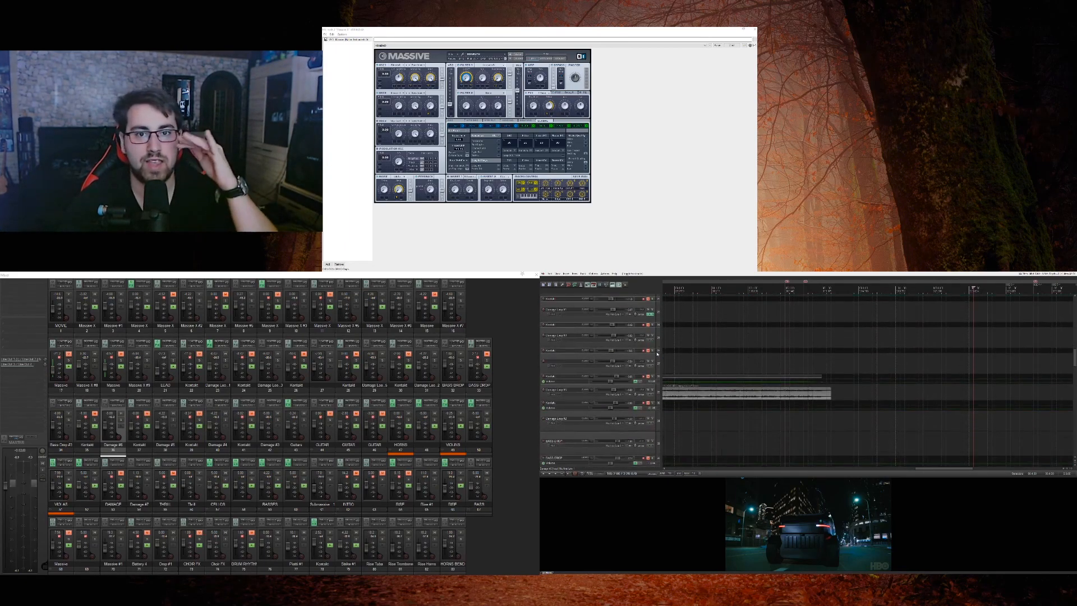
scroll(658, 354, "down", 10)
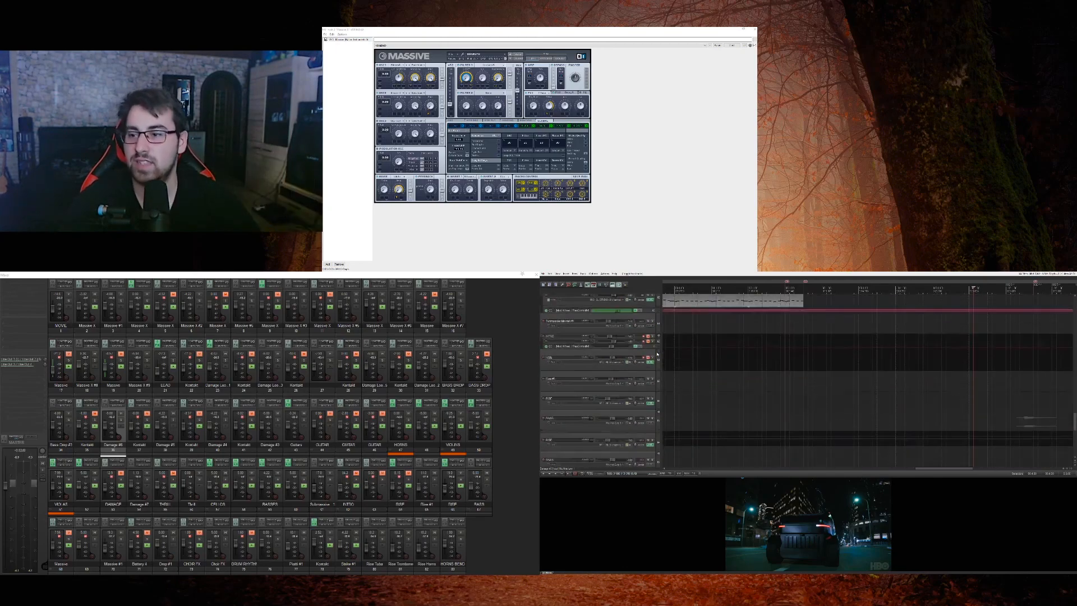
scroll(657, 354, "up", 2)
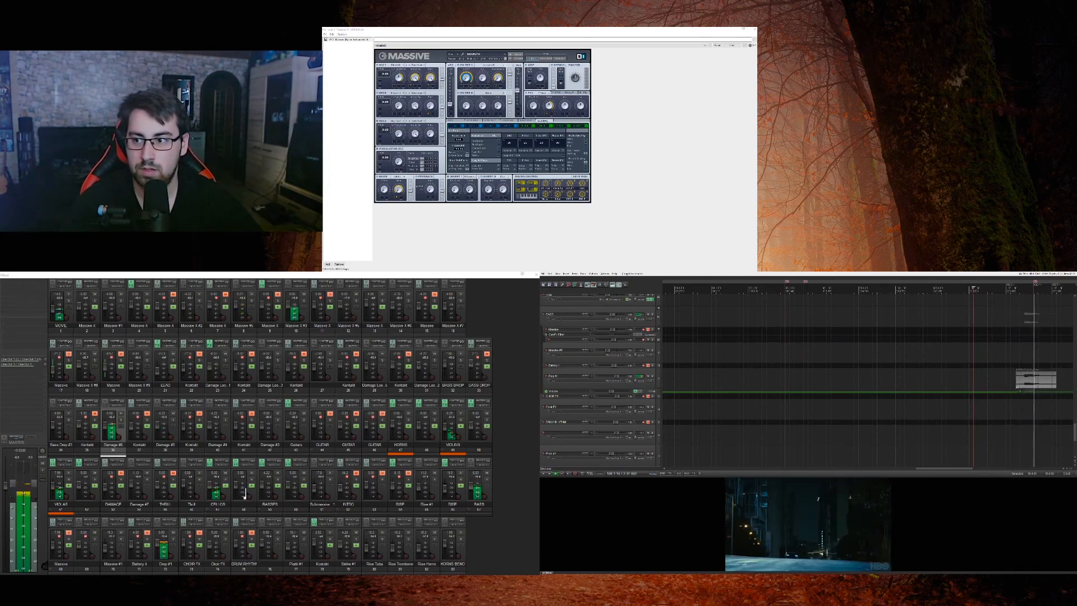
left_click(652, 376)
left_click(1016, 372)
left_click(1019, 366)
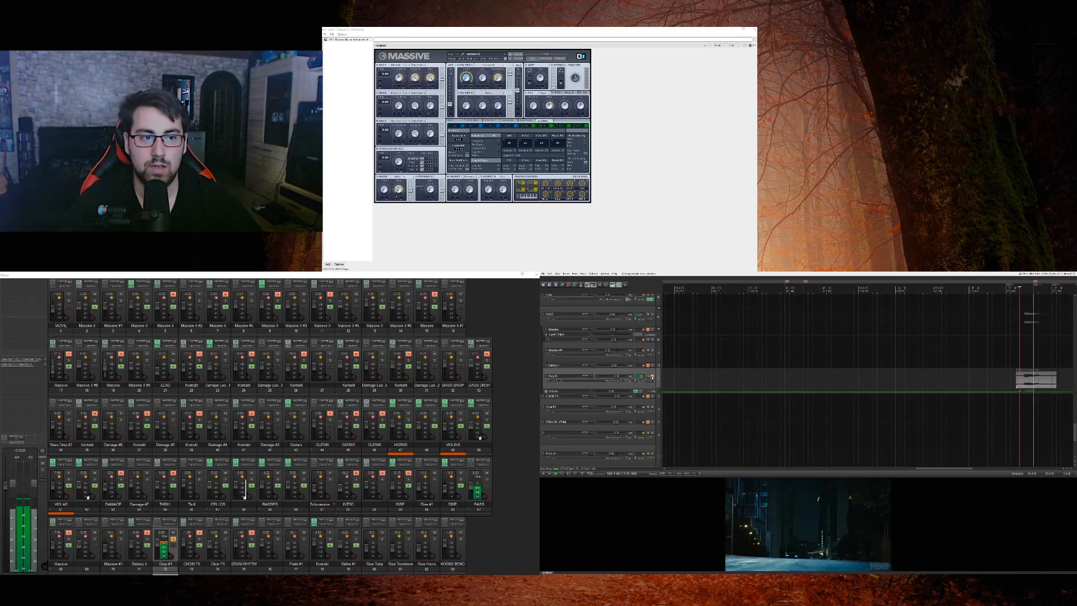
Step: Return to the upper tracks and play the passage leading into the night street shot in the full mix against the movie
scroll(657, 379, "up", 5)
scroll(657, 378, "up", 10)
scroll(657, 379, "up", 4)
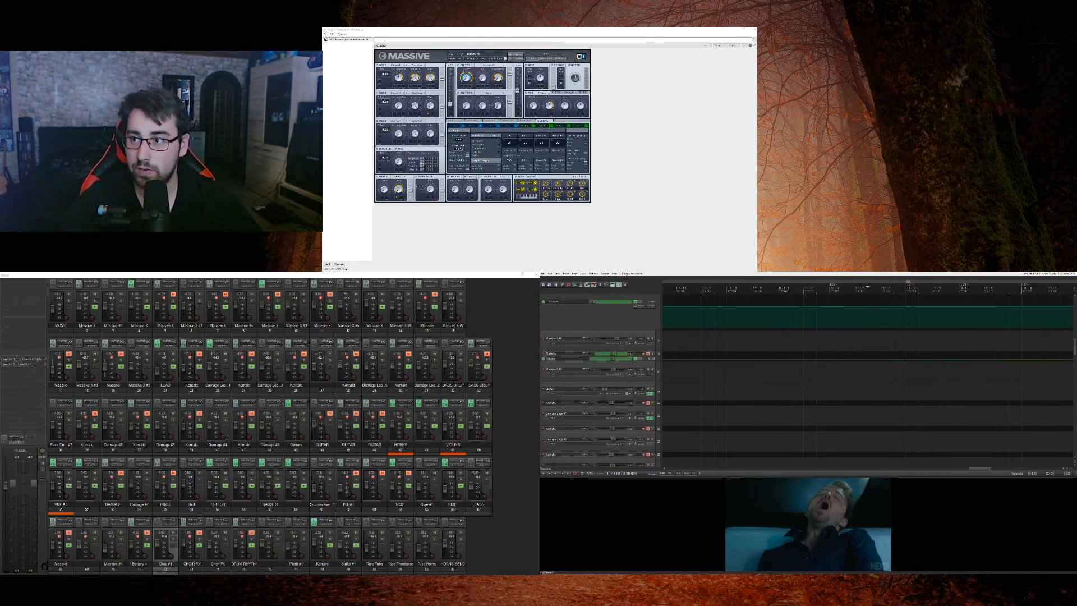
left_click(884, 304)
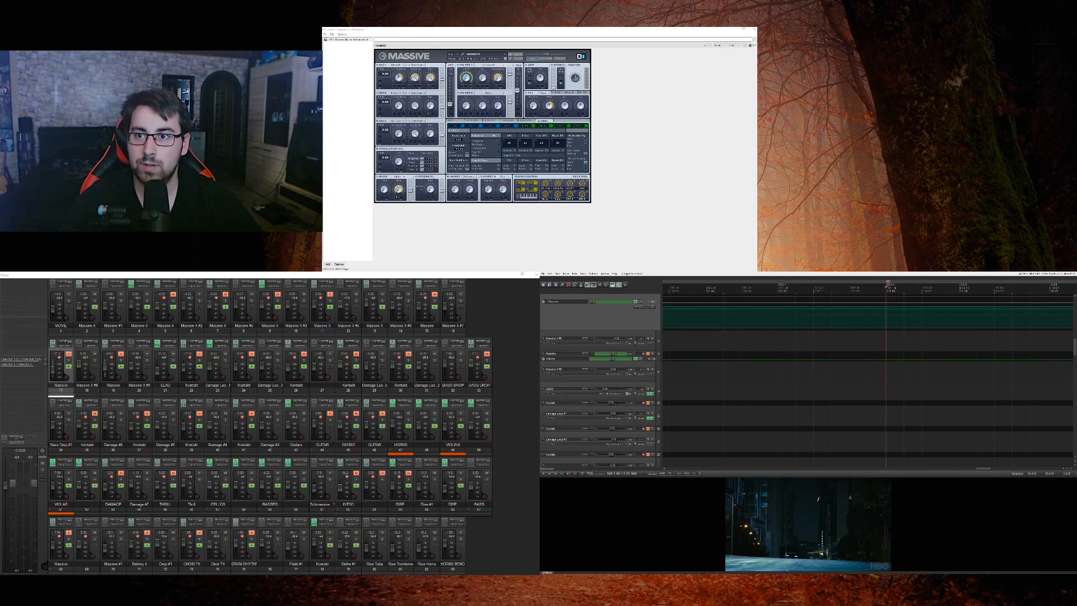
left_click(873, 287)
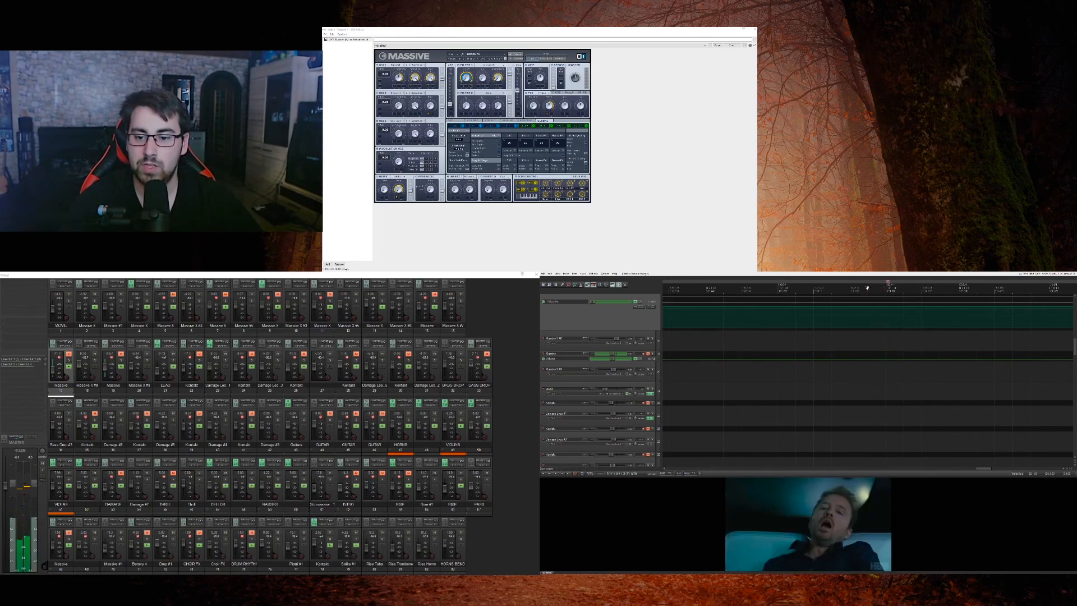
mouse_move(873, 288)
left_mouse_down()
mouse_move(887, 287)
mouse_move(878, 288)
left_mouse_up()
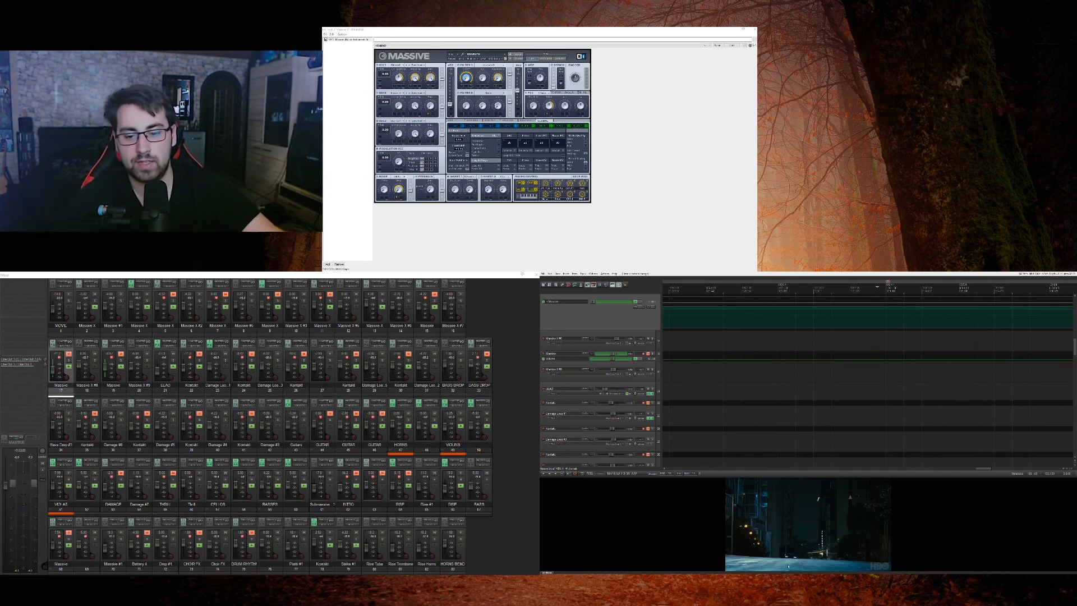
left_click(832, 341)
key("space")
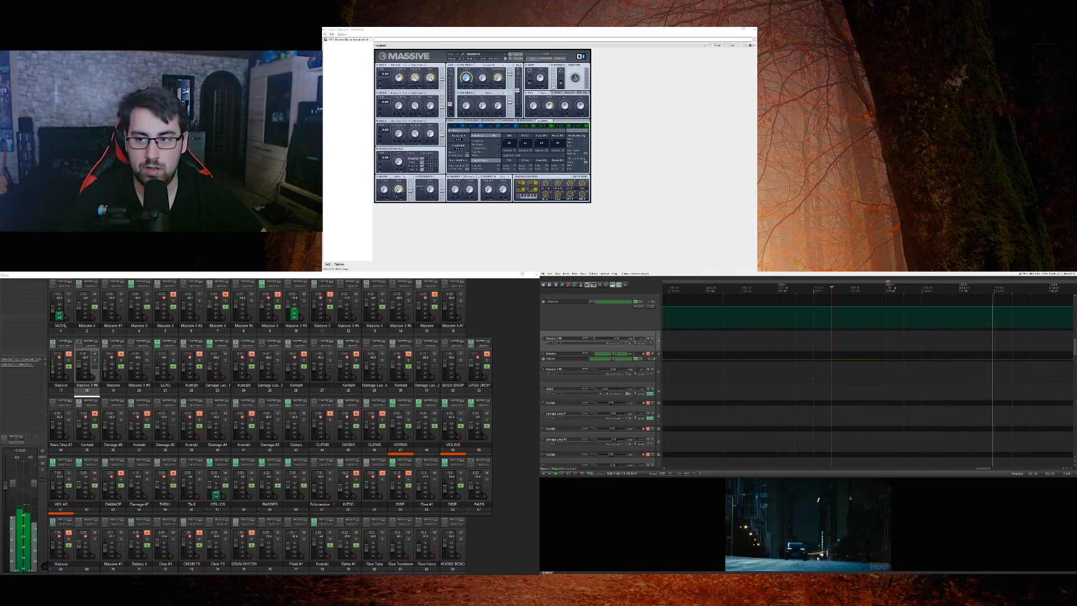
key("space")
Step: Audition the Massive audio track whose clip starts with a fade-in and play the section again in the full mix
scroll(661, 380, "up", 5)
scroll(661, 381, "up", 2)
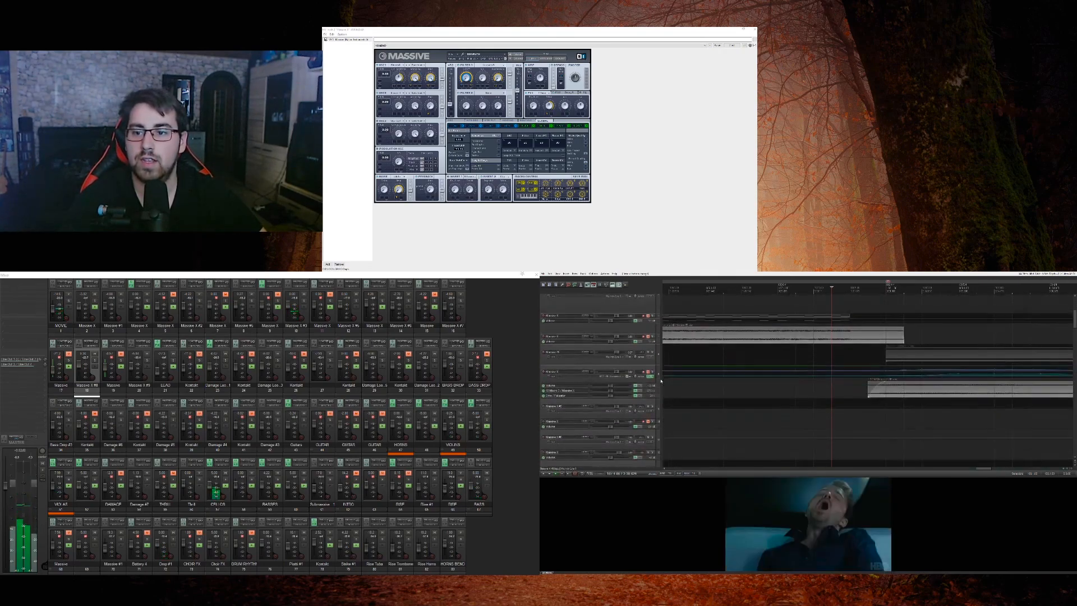
left_click(652, 388)
key("space")
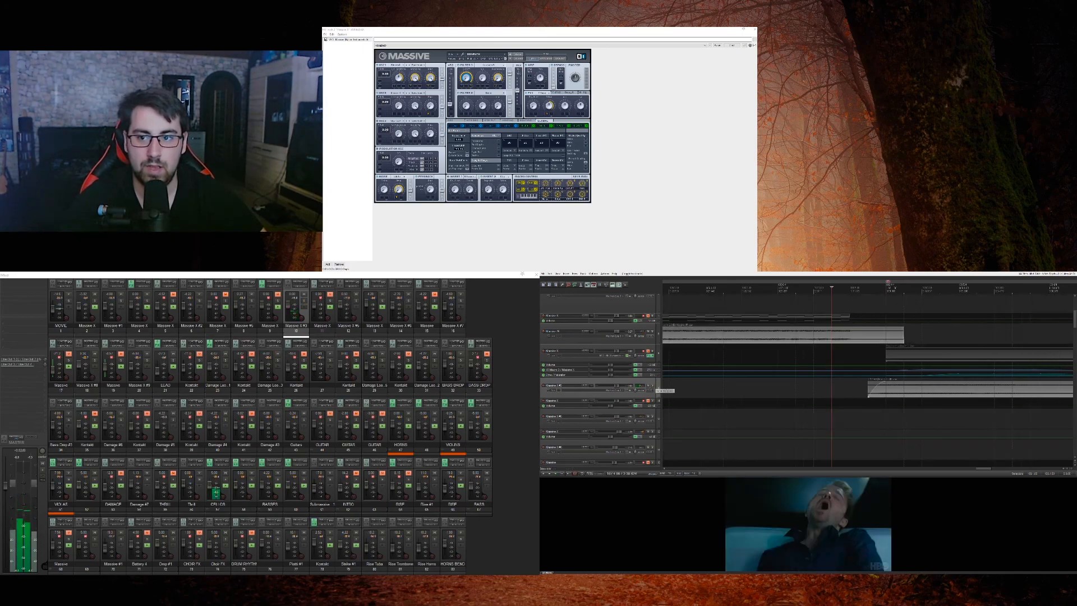
key("space")
key("space")
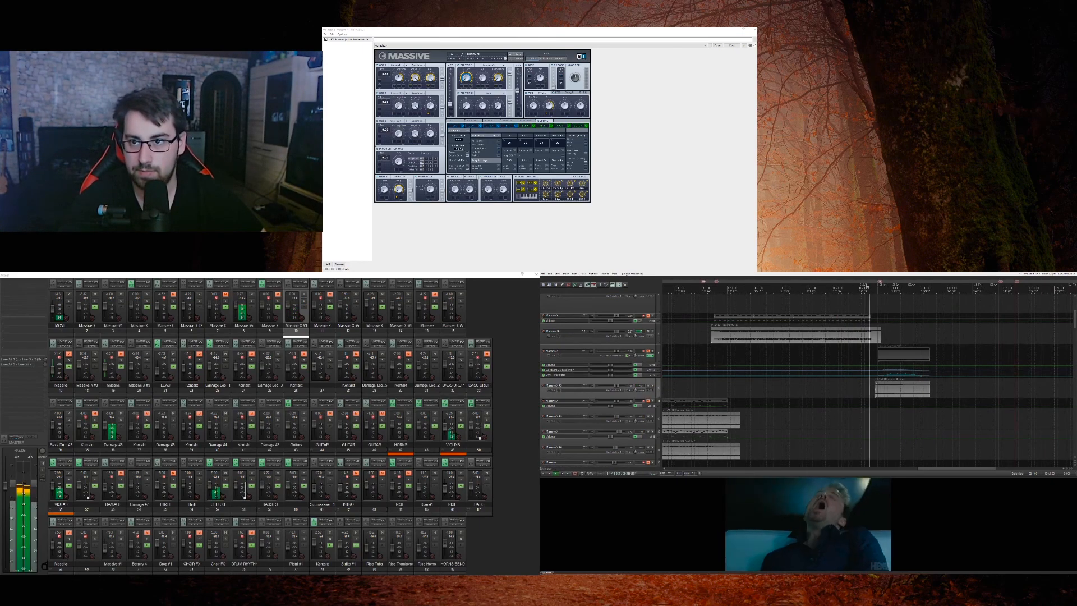
Step: Solo the audio track with the long clip beneath CELLOS during playback, audition it, and clear its solo
scroll(658, 370, "down", 5)
scroll(658, 371, "down", 15)
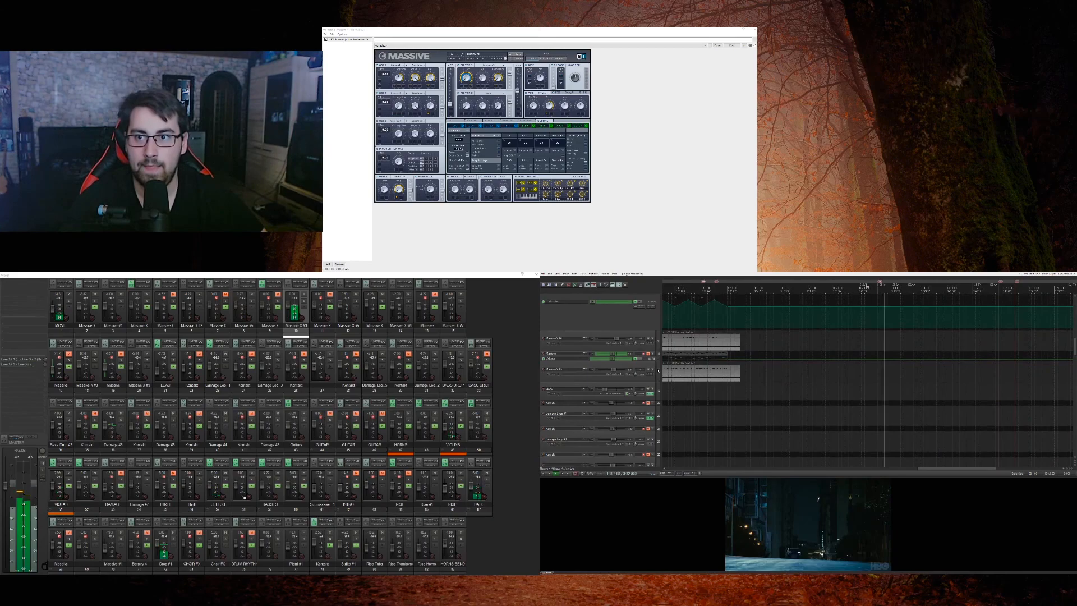
scroll(659, 370, "down", 3)
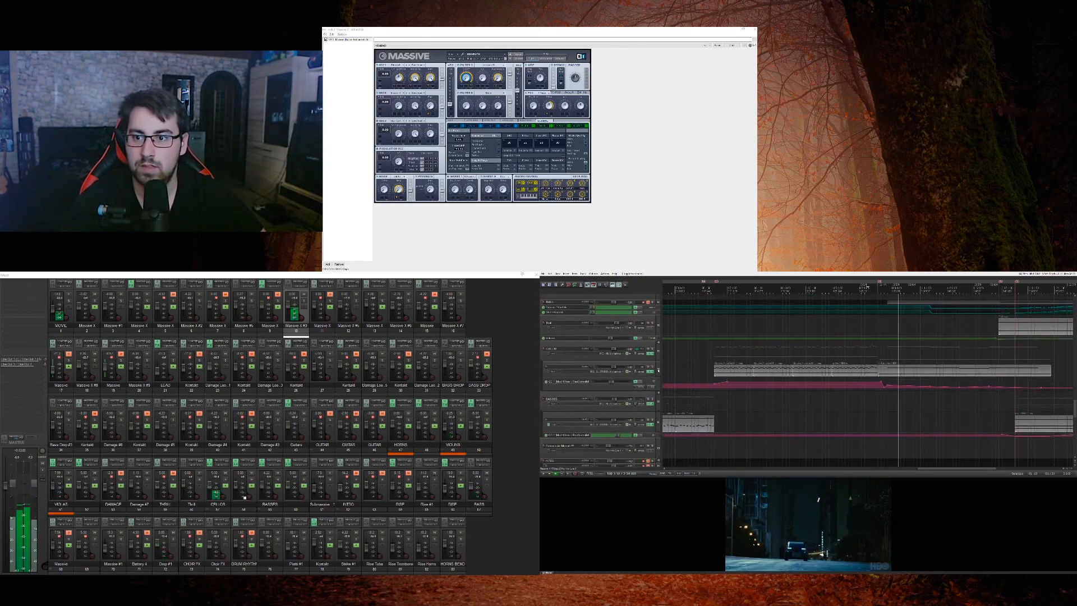
scroll(659, 370, "up", 1)
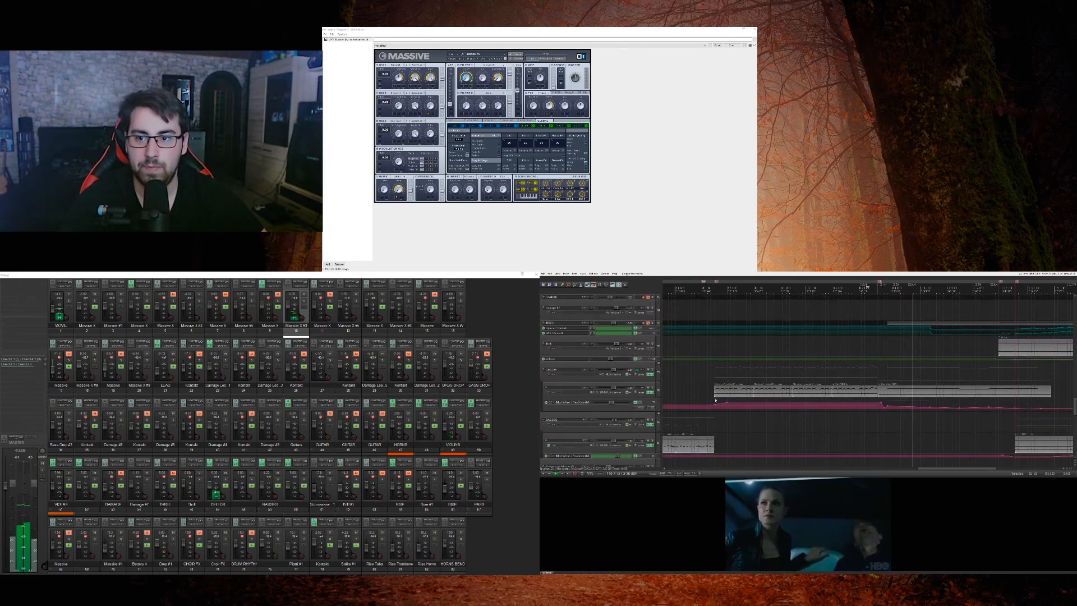
left_click(652, 388)
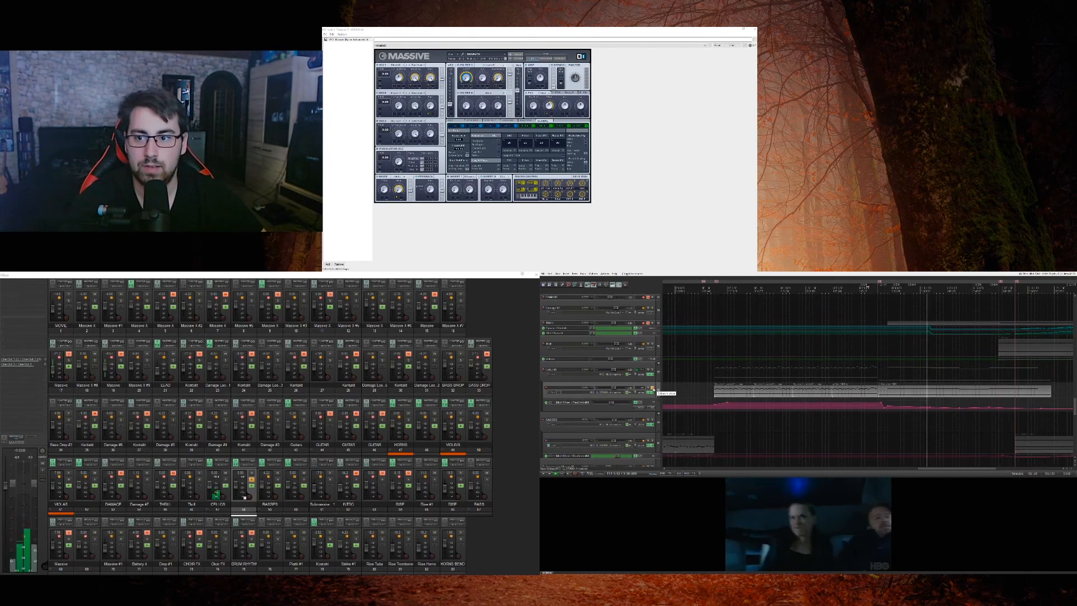
left_click(653, 389)
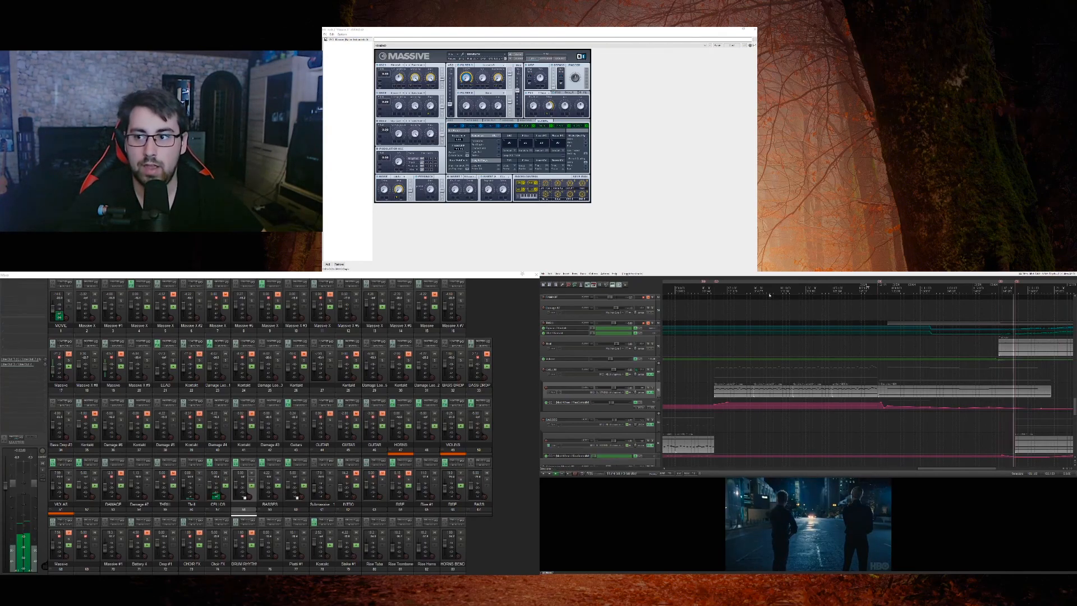
Step: Close the Massive instrument window, then solo the audio track just below THRILL and audition its clip against the movie
left_click(755, 31)
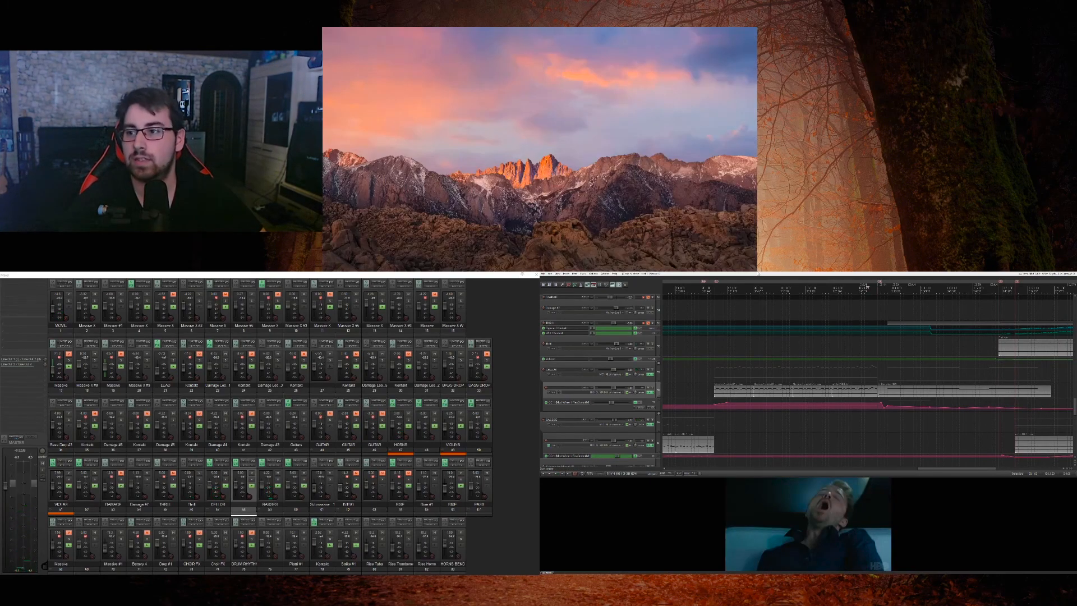
left_click(999, 372)
scroll(999, 372, "up", 2)
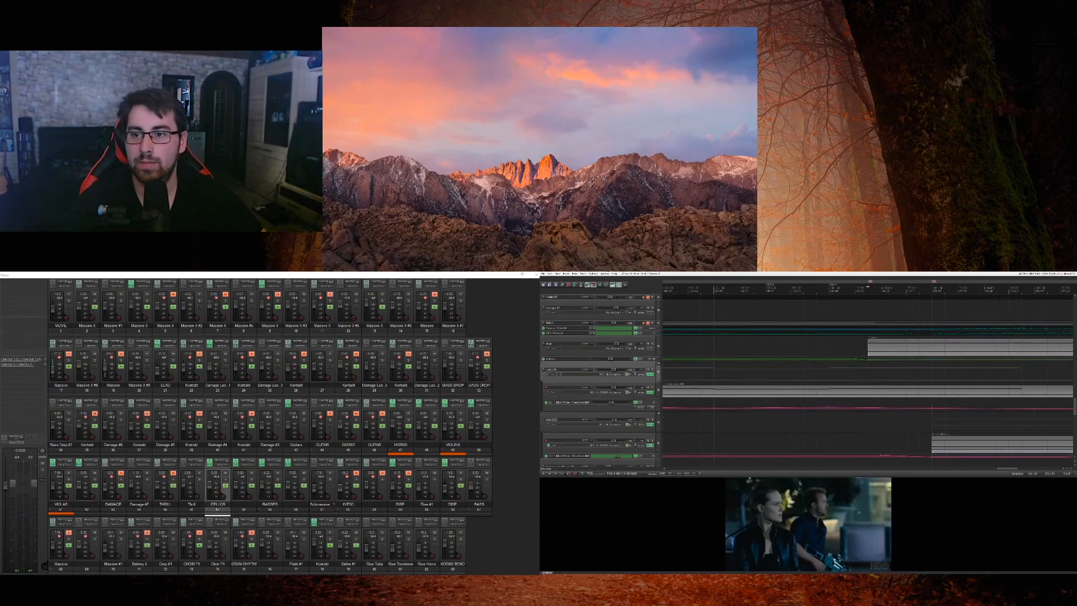
scroll(999, 372, "down", 1)
left_click(654, 345)
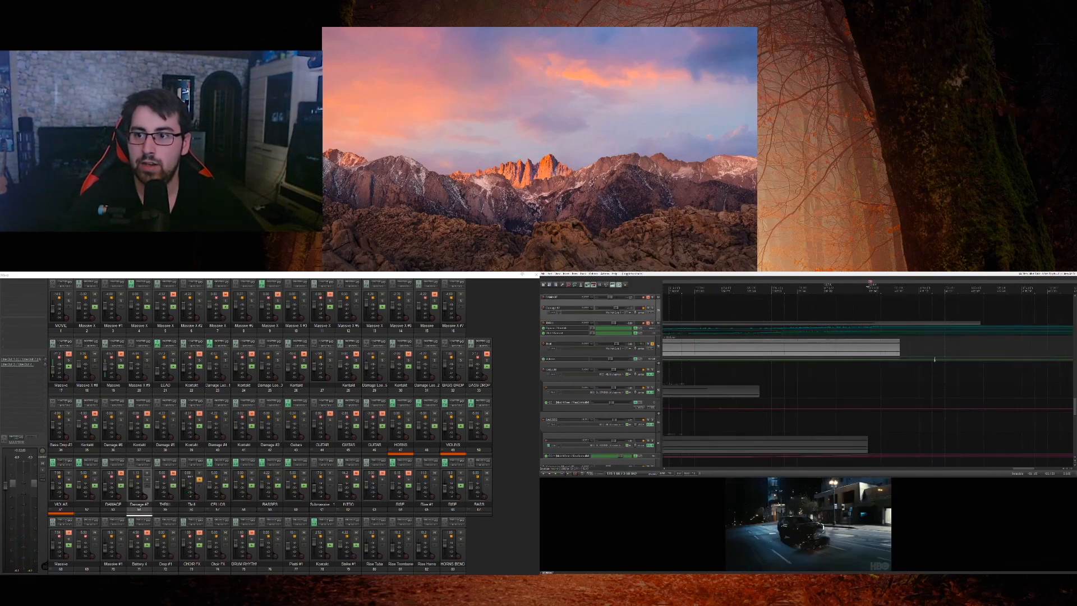
Step: Enlarge the two automation lanes of the THRILL track to examine their rising curves, and unmute the track
scroll(712, 343, "down", 2)
double_click(651, 335)
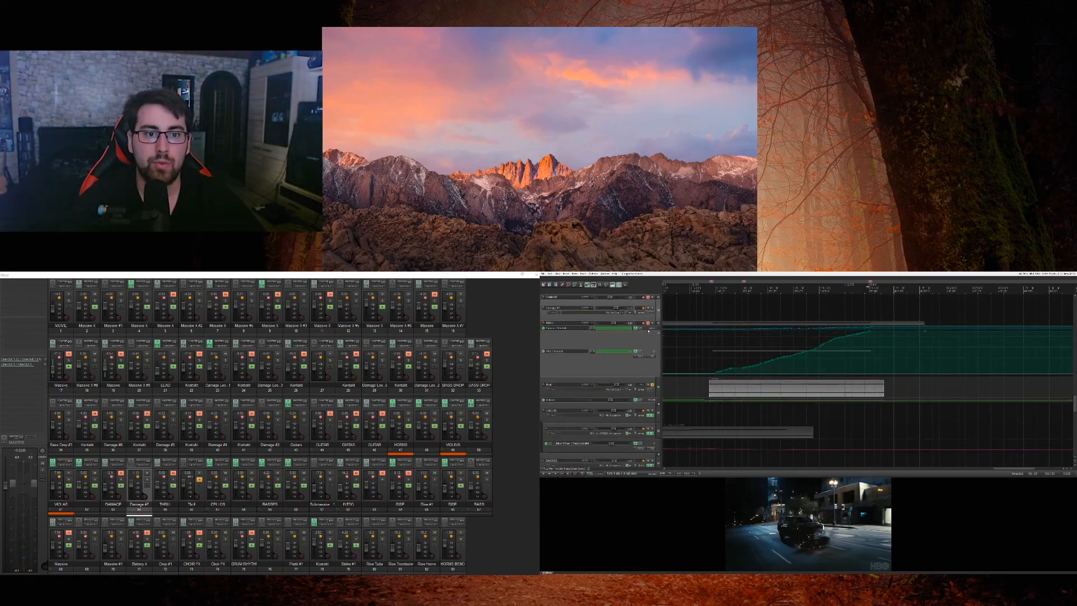
double_click(649, 331)
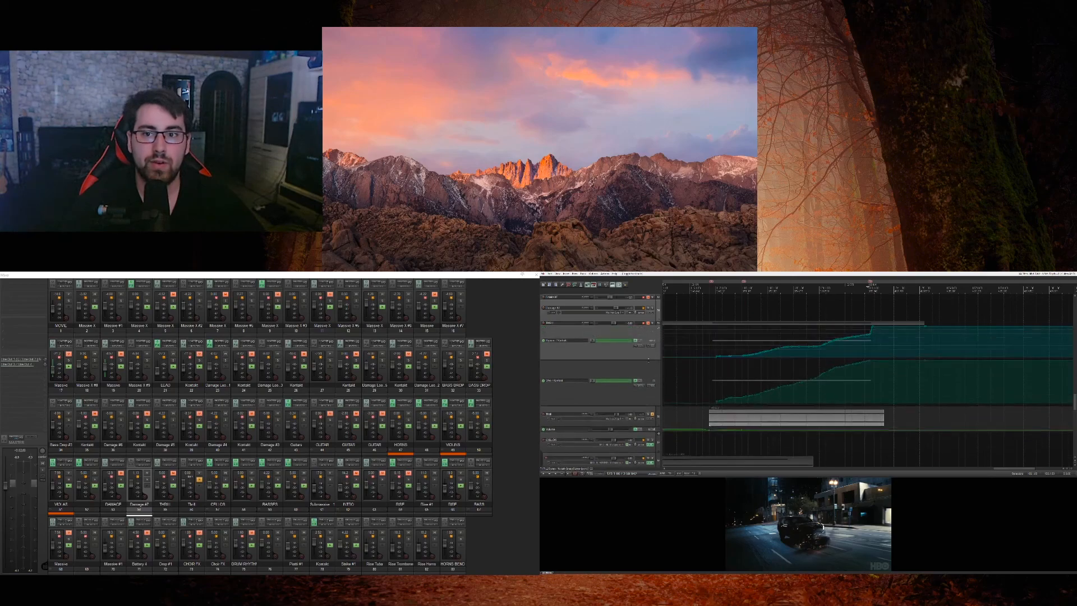
left_click(649, 324)
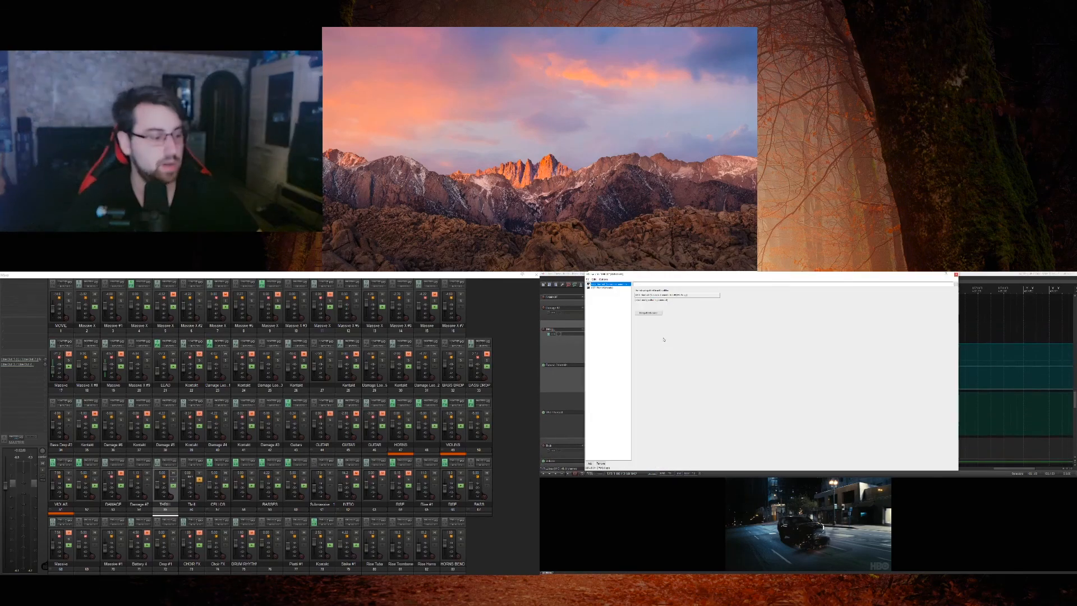
Step: Open the Thrill instrument from the THRILL track's effects chain, close the extra Filter window, and examine its X-Y pad in Kontakt
left_click(611, 287)
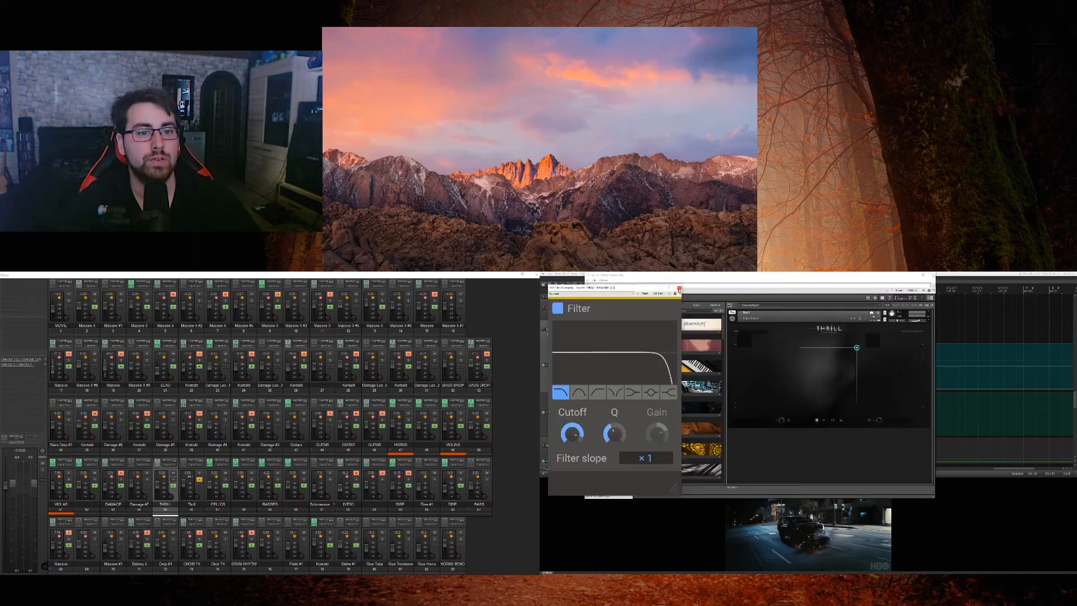
left_click(678, 290)
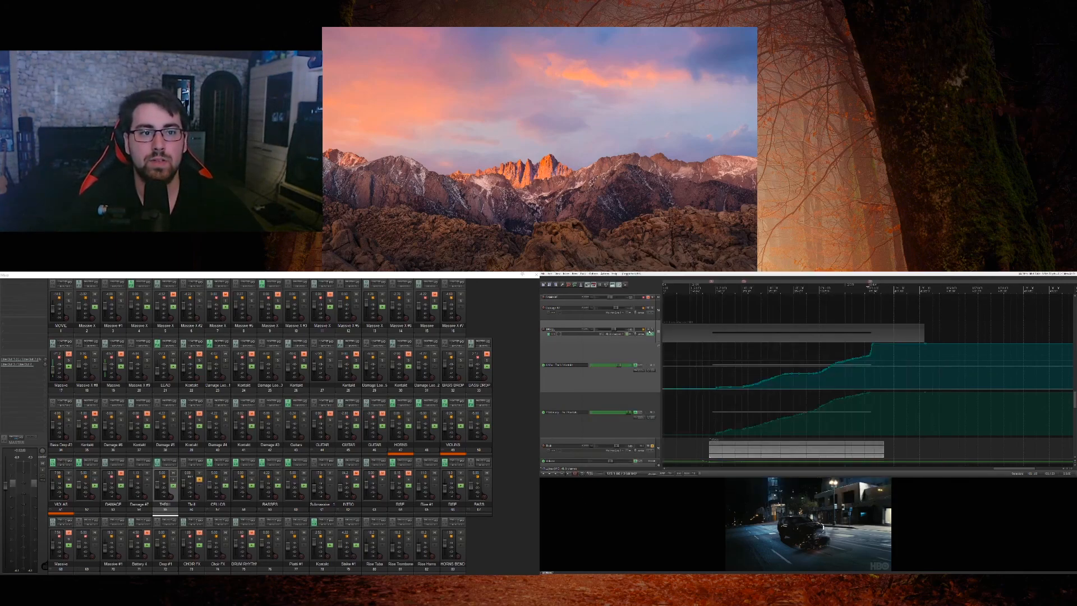
key("f")
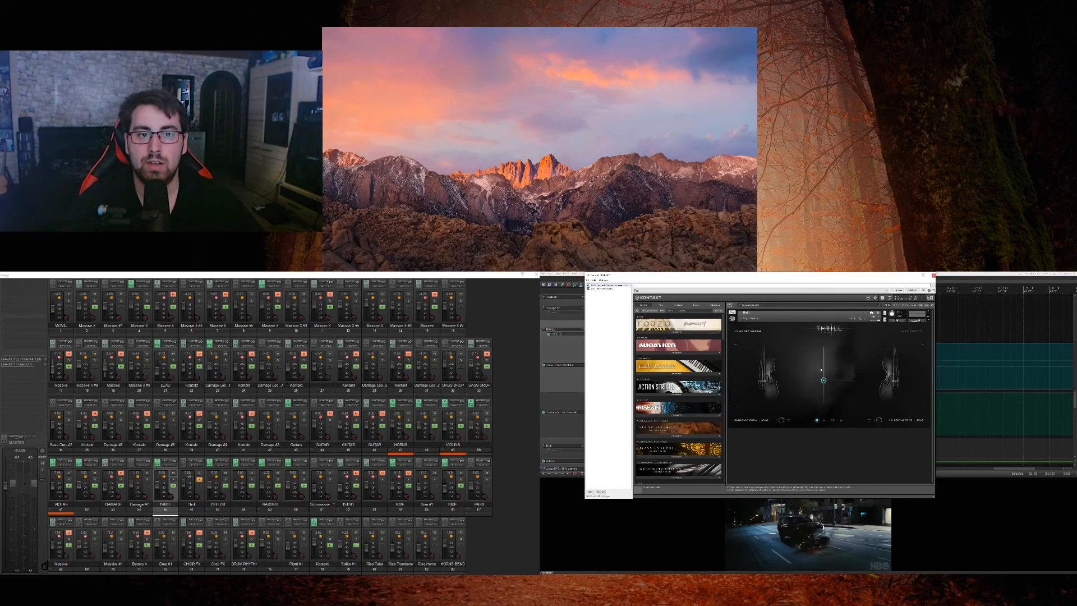
Step: Arm the THRILL track, try different positions on the Thrill X-Y pad, and move the Kontakt window clear of the automation lanes
left_click(544, 330)
left_click_drag(842, 349, 819, 382)
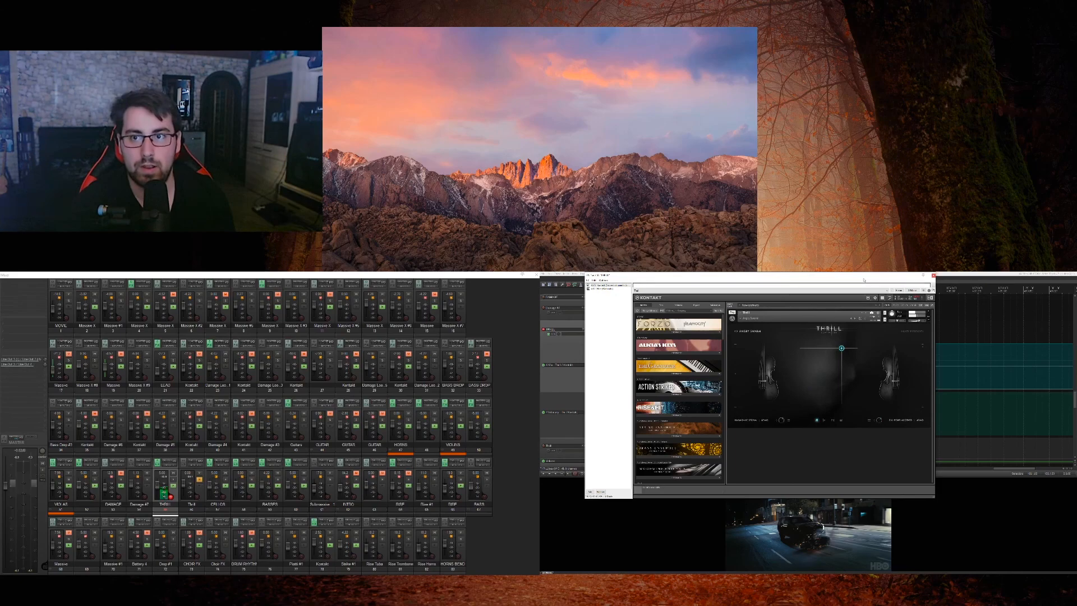
left_click_drag(863, 276, 927, 378)
left_click(670, 350)
left_click_drag(881, 457, 866, 478)
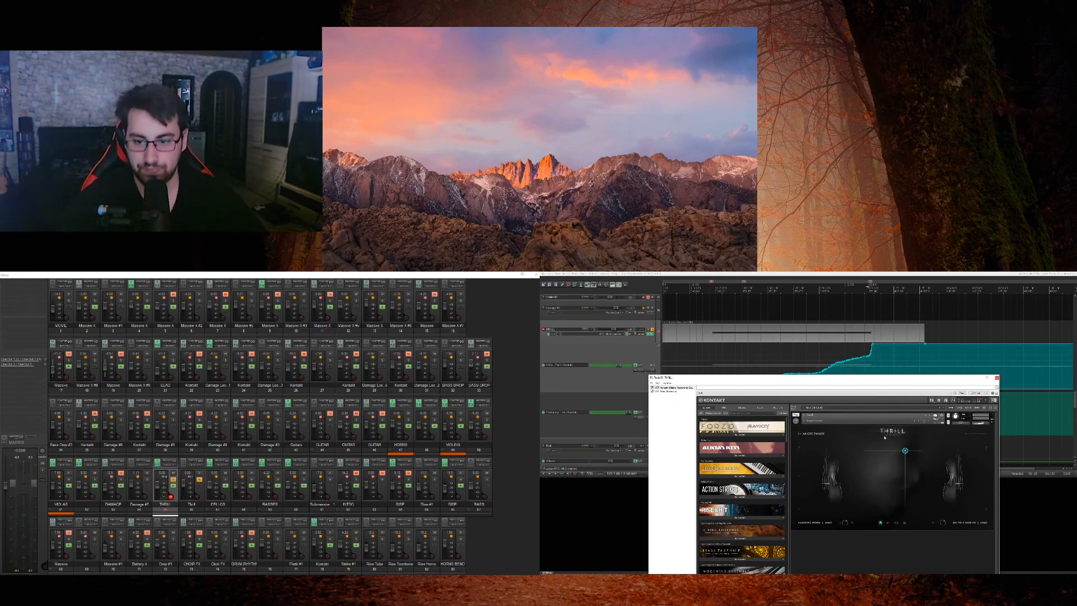
Step: Play the THRILL track from the start of its rising automation and compare the curves with the X-Y pad's movement
left_click(713, 350)
key("space")
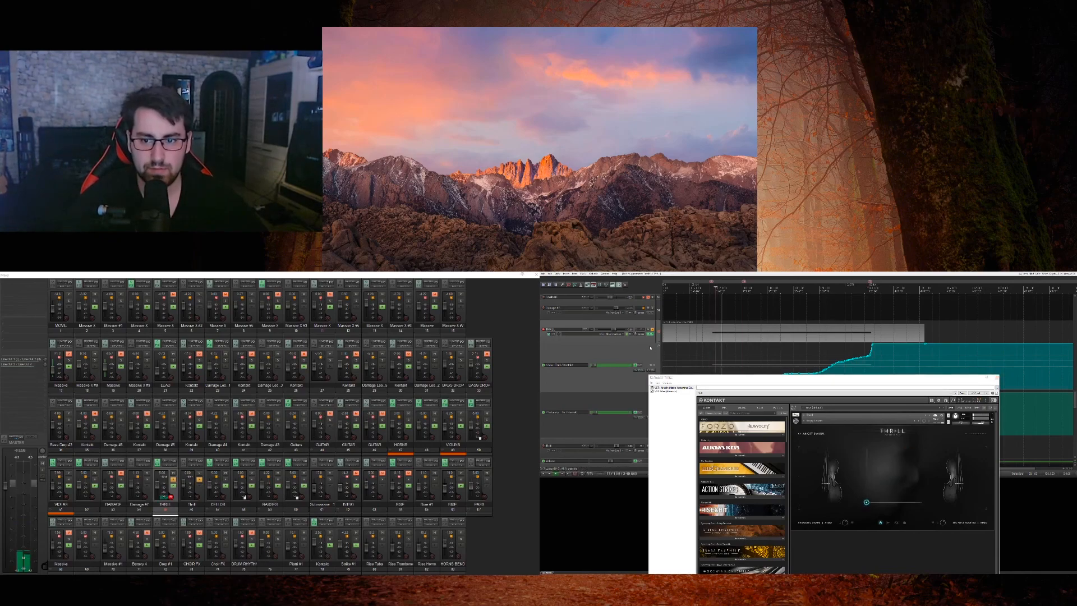
scroll(657, 334, "down", 1)
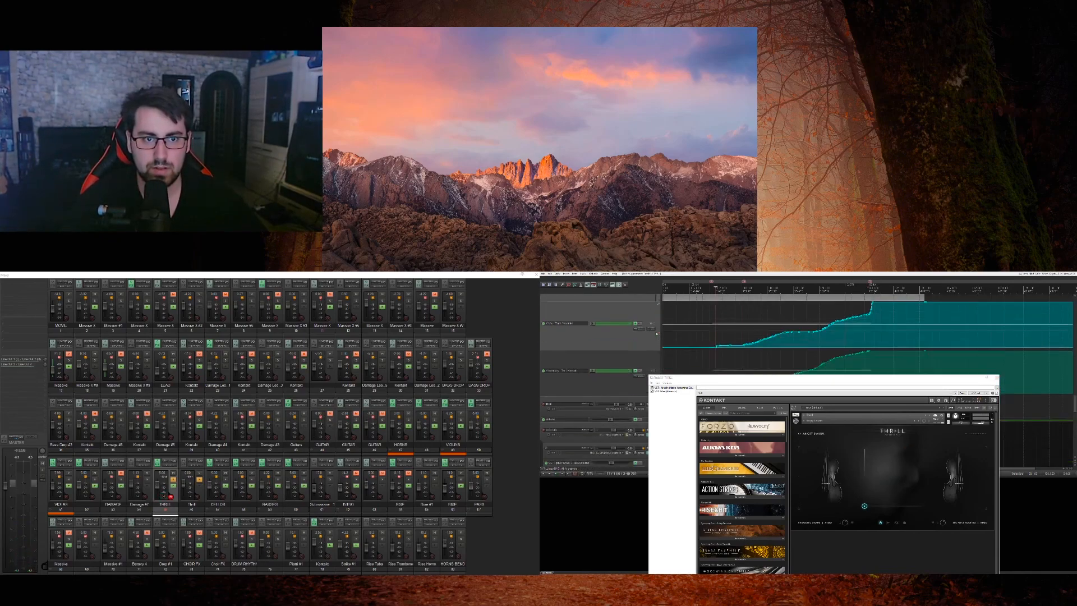
left_click(641, 308)
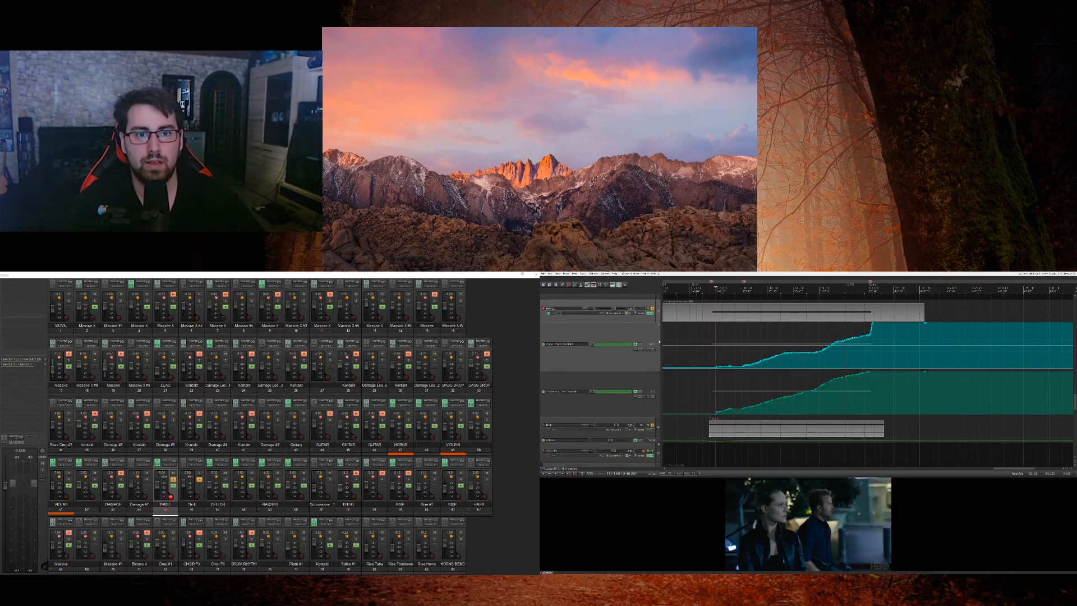
Step: Clear the solo on THRILL and on the track below it, and play the passage in the full mix
scroll(653, 443, "up", 1)
left_click(653, 330)
key("space")
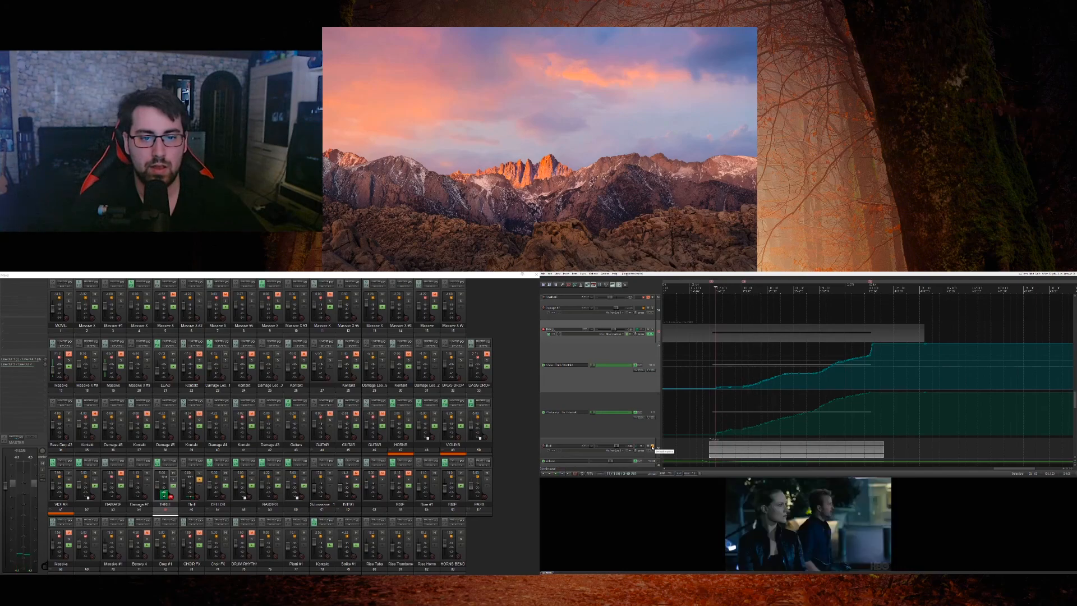
left_click(653, 446)
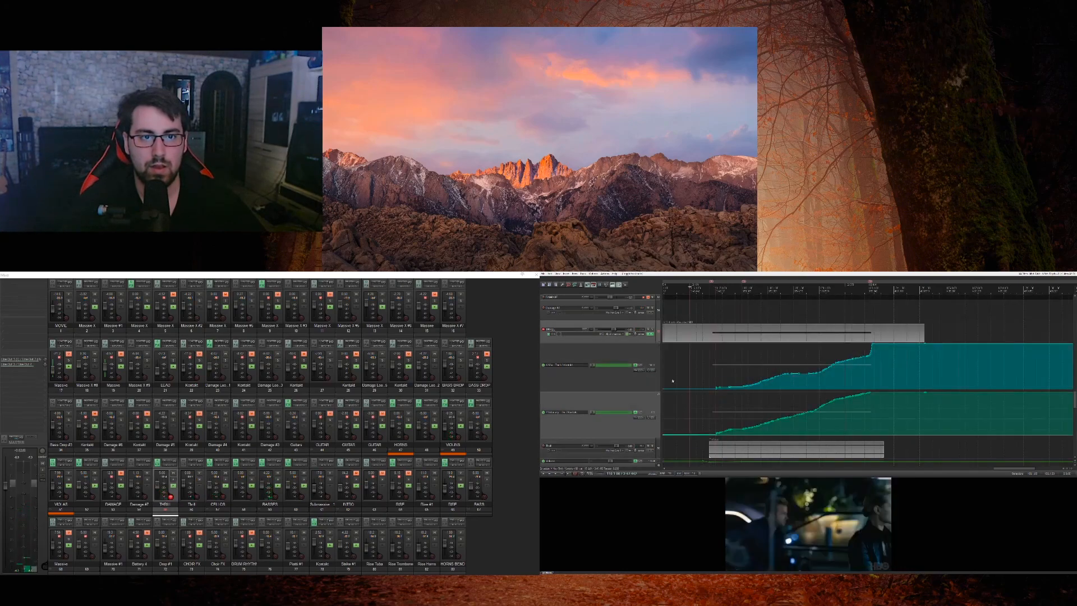
key("space")
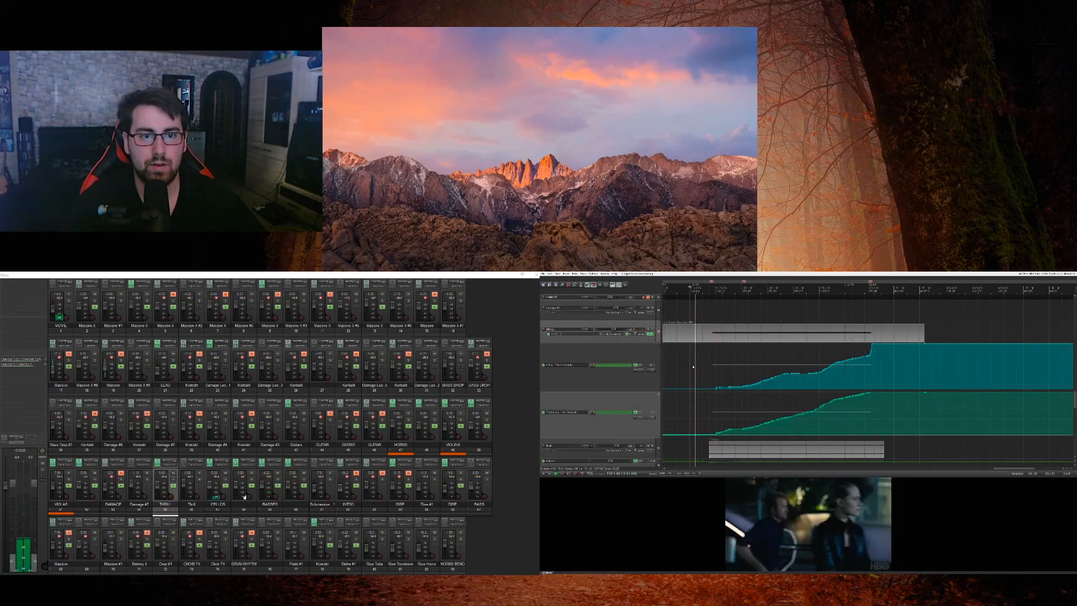
Step: Mute the THRILL track, bypass its effects, and bypass both of its automation envelopes
left_click(649, 334)
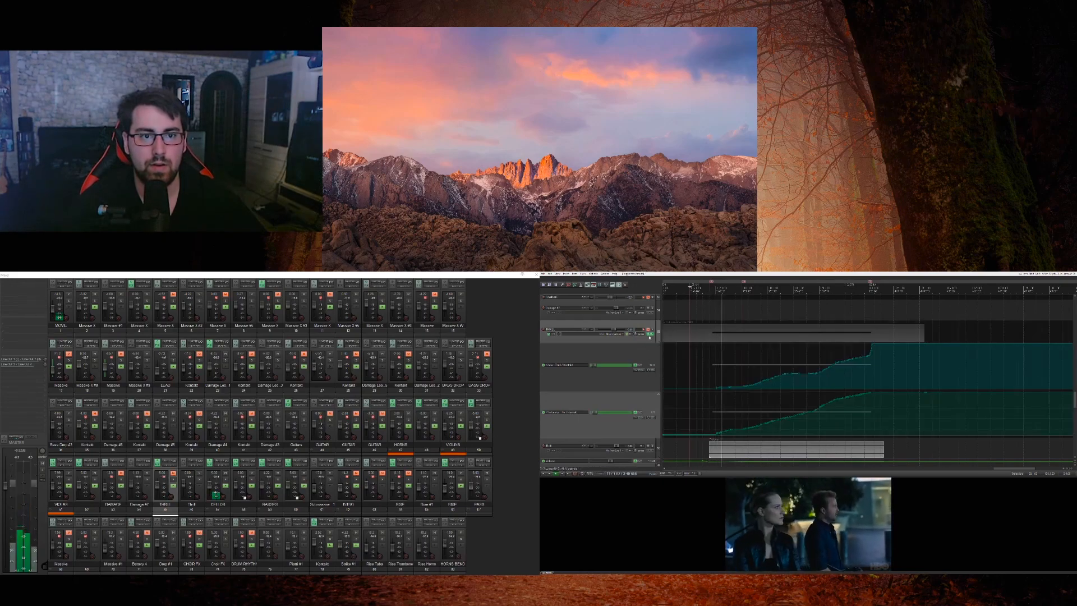
left_click(649, 335)
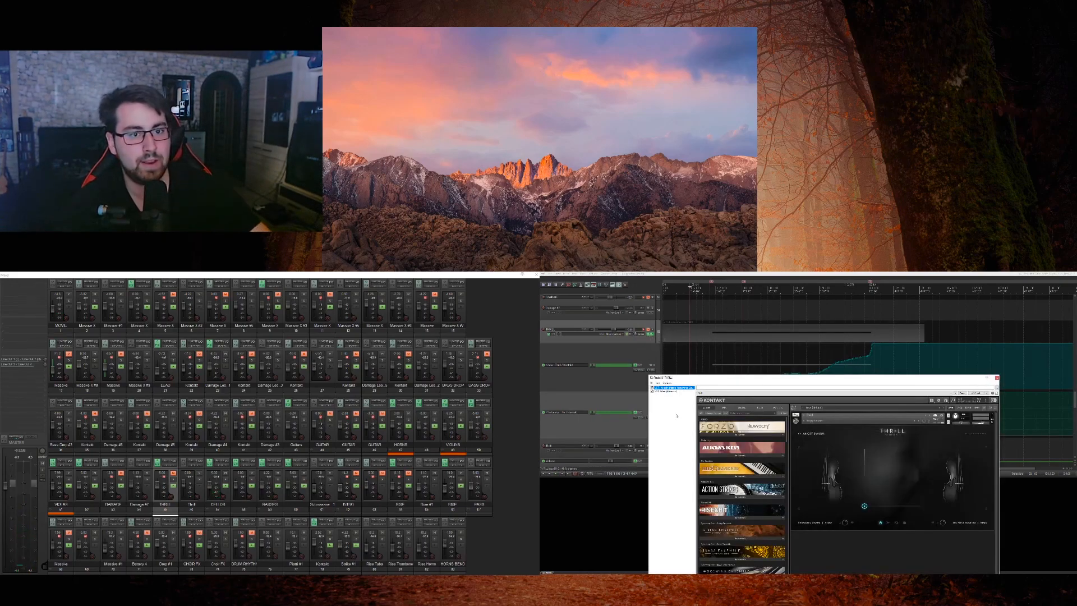
left_click(652, 339)
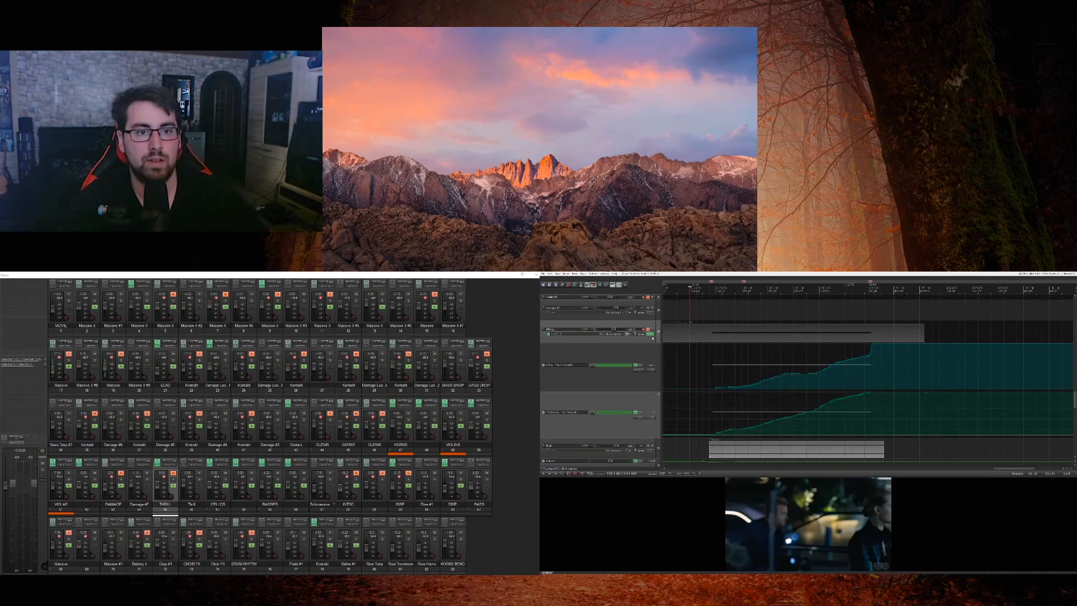
key("space")
left_click(635, 365)
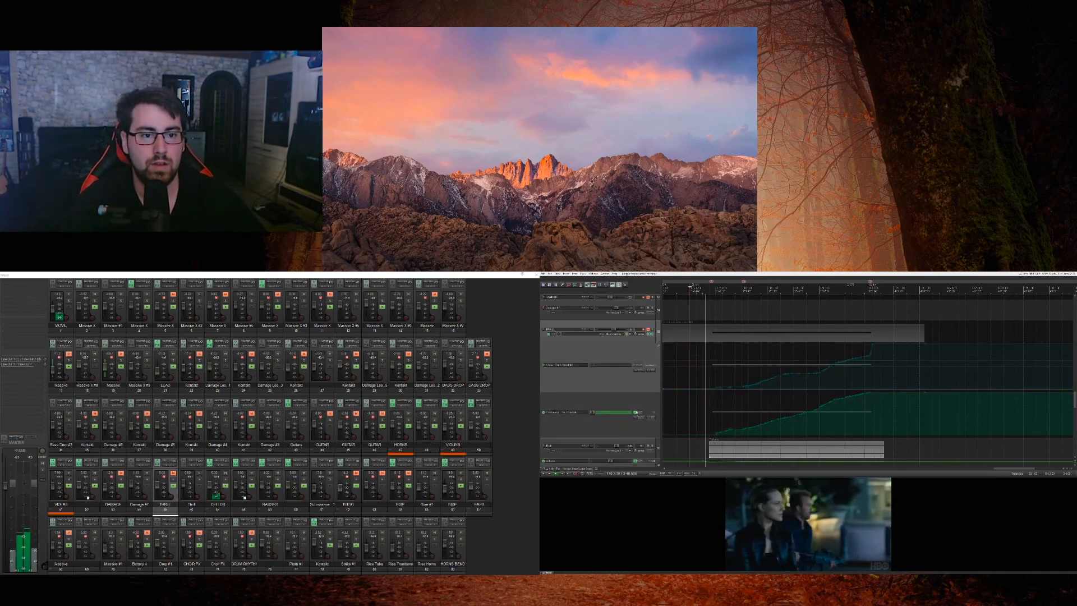
left_click(635, 413)
Step: Collapse the two THRILL automation lanes, audition the soloed track below them against the movie, and enlarge the lanes again
left_click_drag(635, 392, 636, 348)
left_click_drag(642, 396, 645, 354)
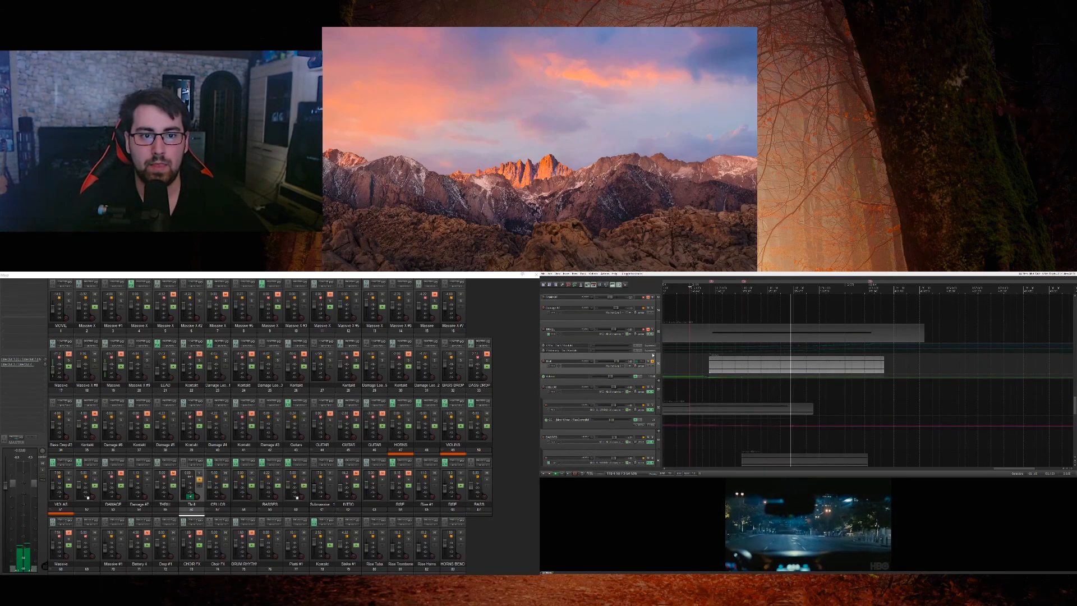
left_click_drag(649, 353, 650, 394)
left_click_drag(650, 348, 651, 396)
key("space")
Step: Replay the track below THRILL from its clip start with the lanes collapsed, continuing into the full mix with the car shot
left_click(715, 372)
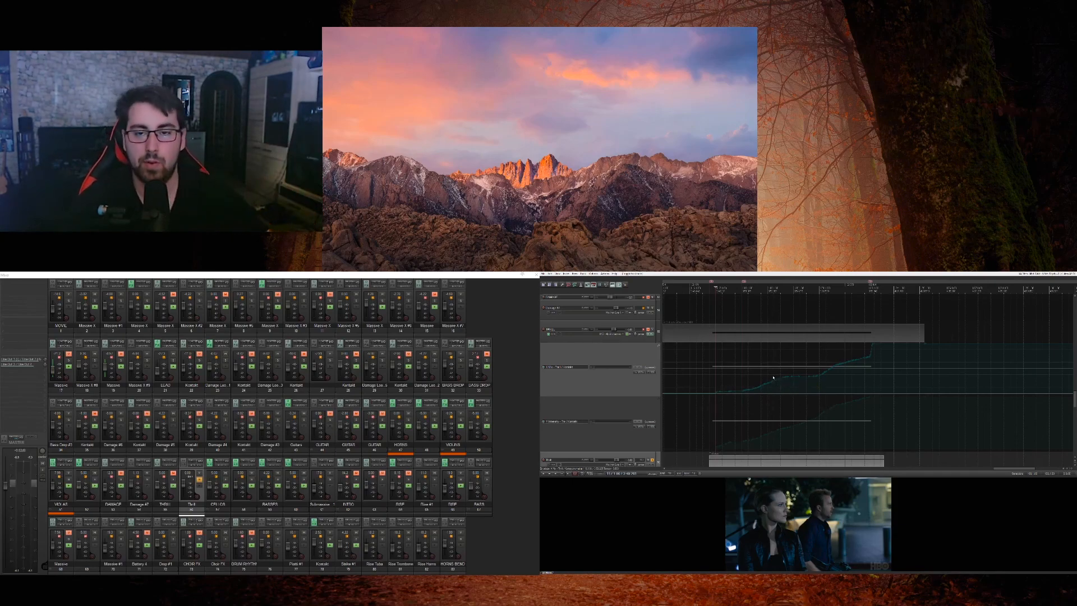
key("space")
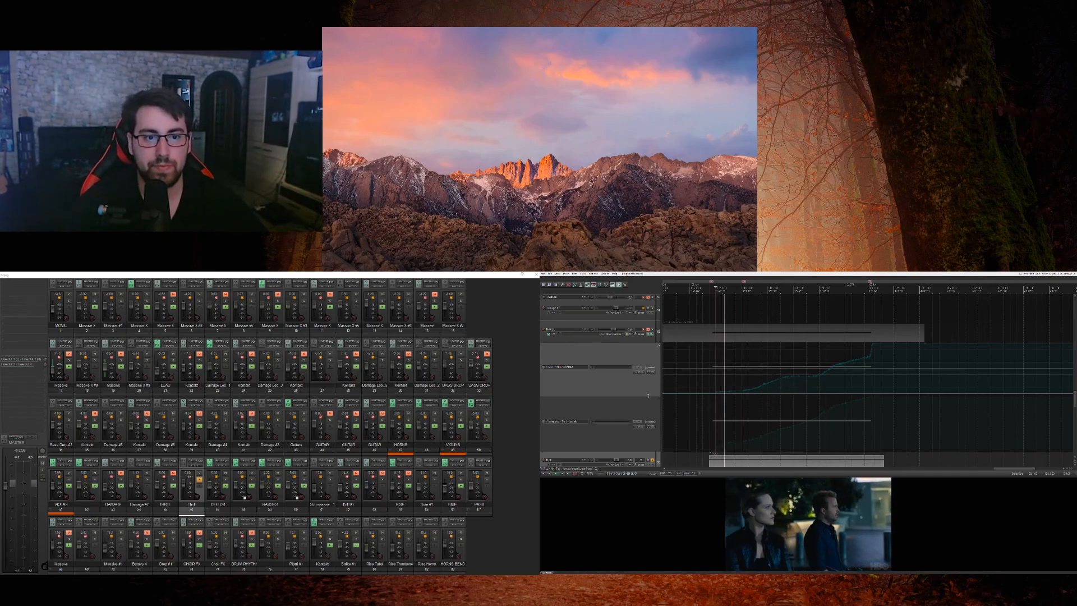
left_click_drag(654, 396, 652, 346)
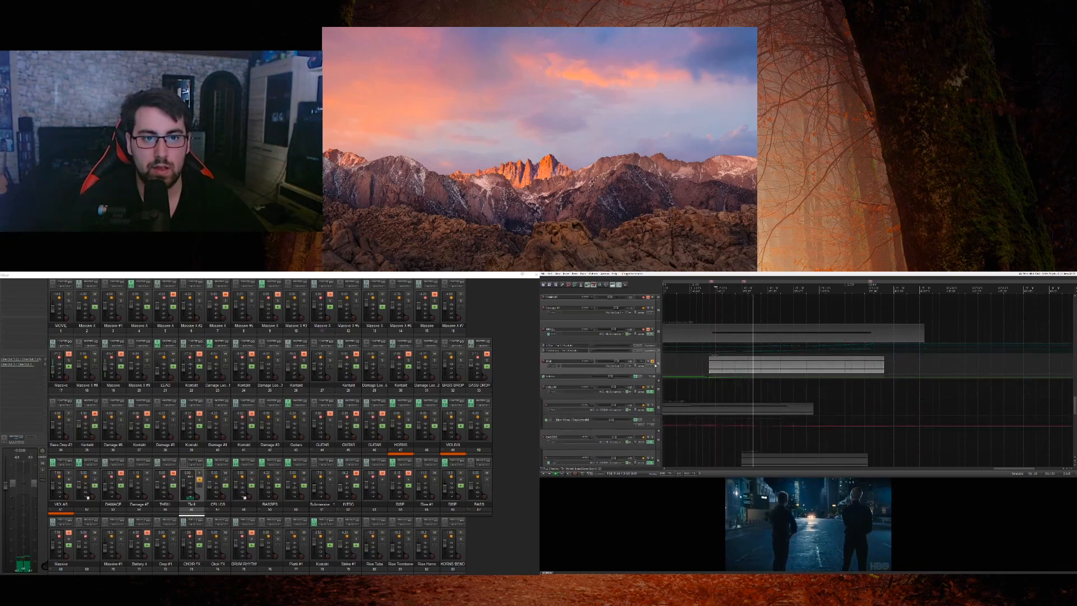
scroll(729, 359, "down", 1)
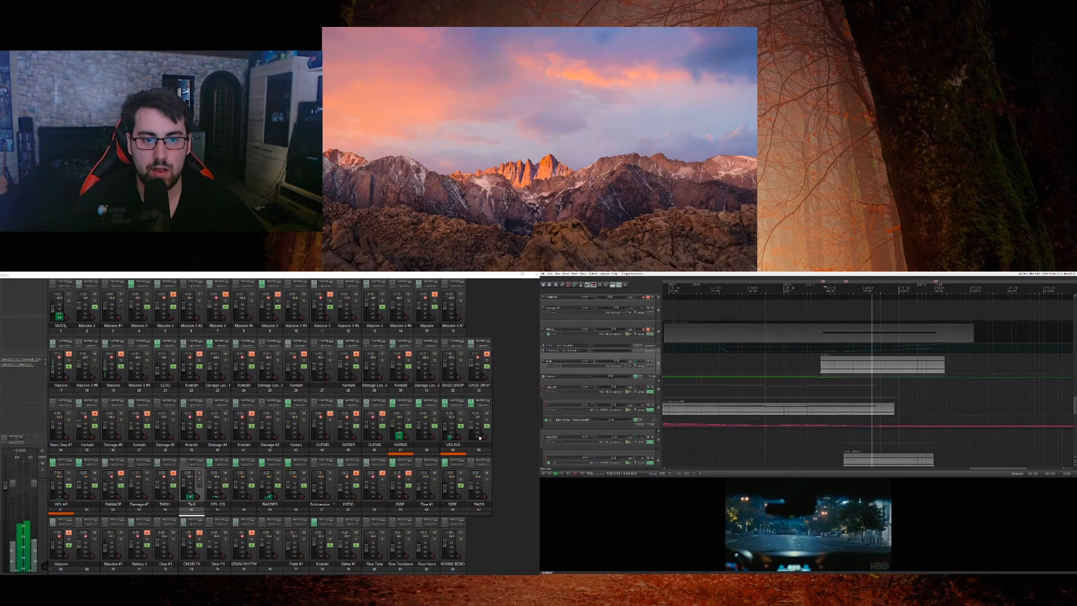
scroll(658, 393, "down", 3)
scroll(658, 393, "up", 1)
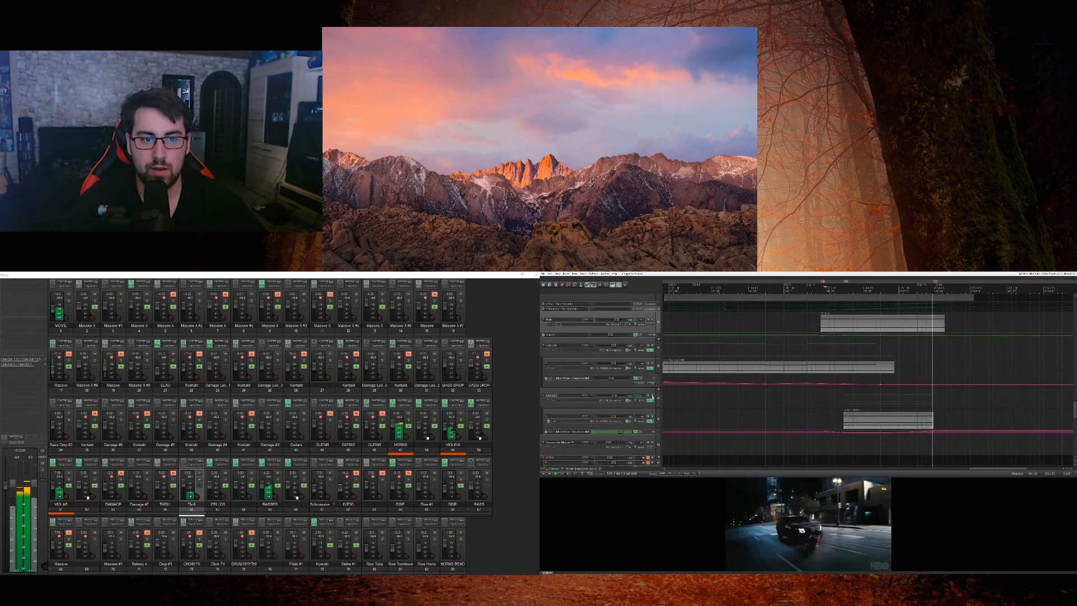
Step: Solo and audition BASSES, clear its solo, and play the full mix through the clips on the lower tracks
left_click(651, 397)
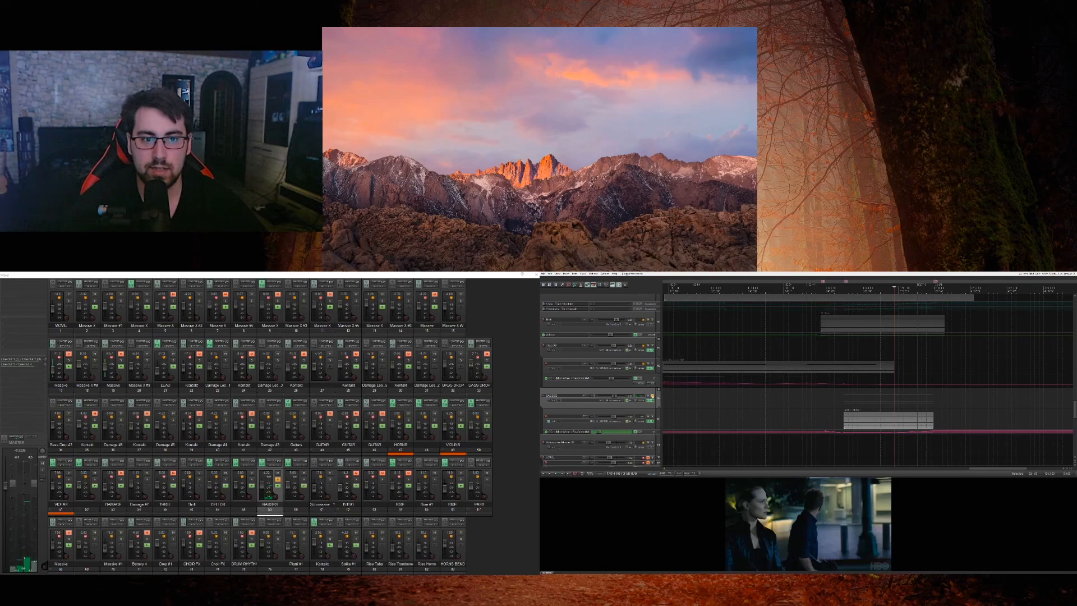
scroll(654, 396, "down", 15)
scroll(655, 396, "down", 5)
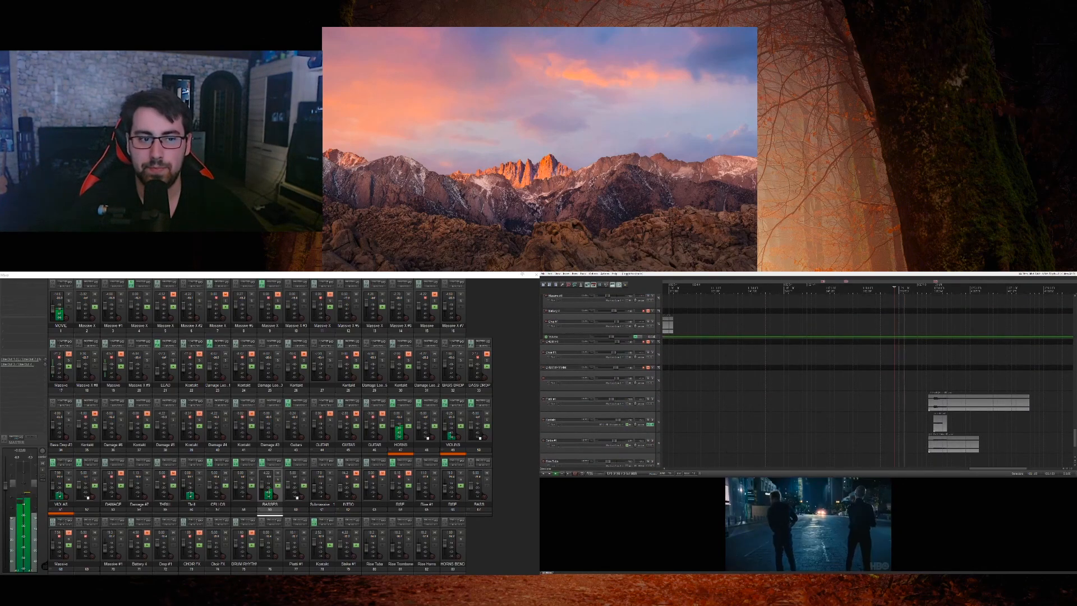
scroll(772, 405, "down", 1)
scroll(878, 410, "up", 1)
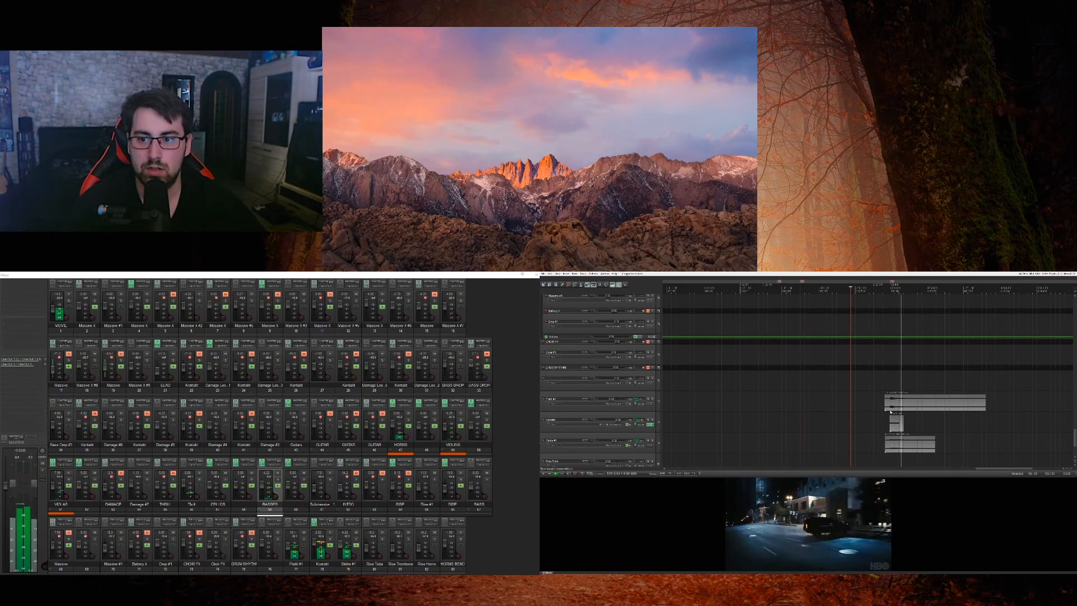
key("space")
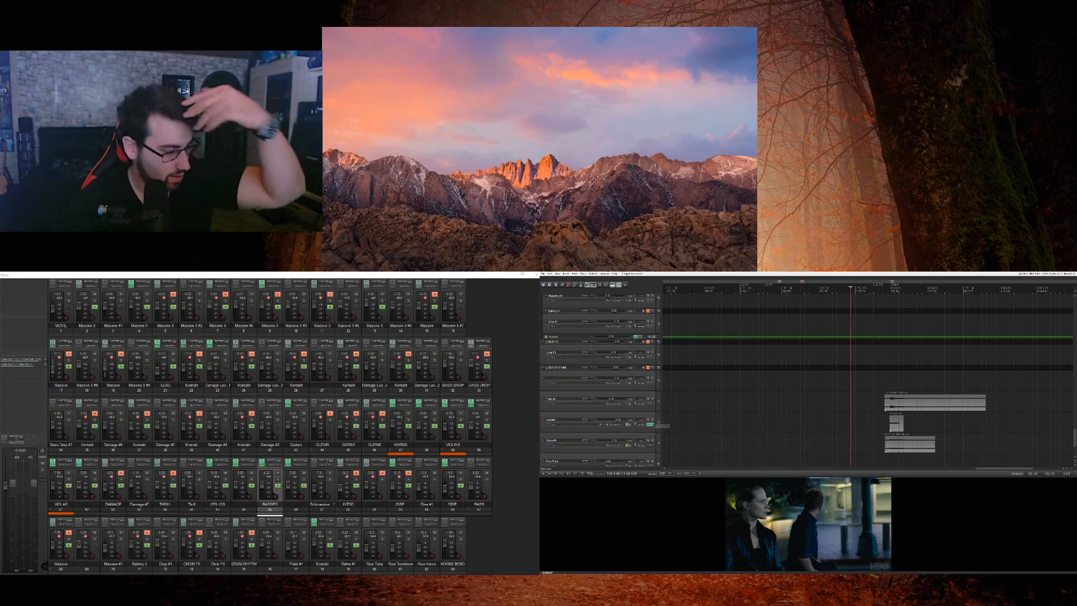
Step: Solo the Kontakt track with the short clip and the noise track below it, audition them, and clear the noise track's solo
key("space")
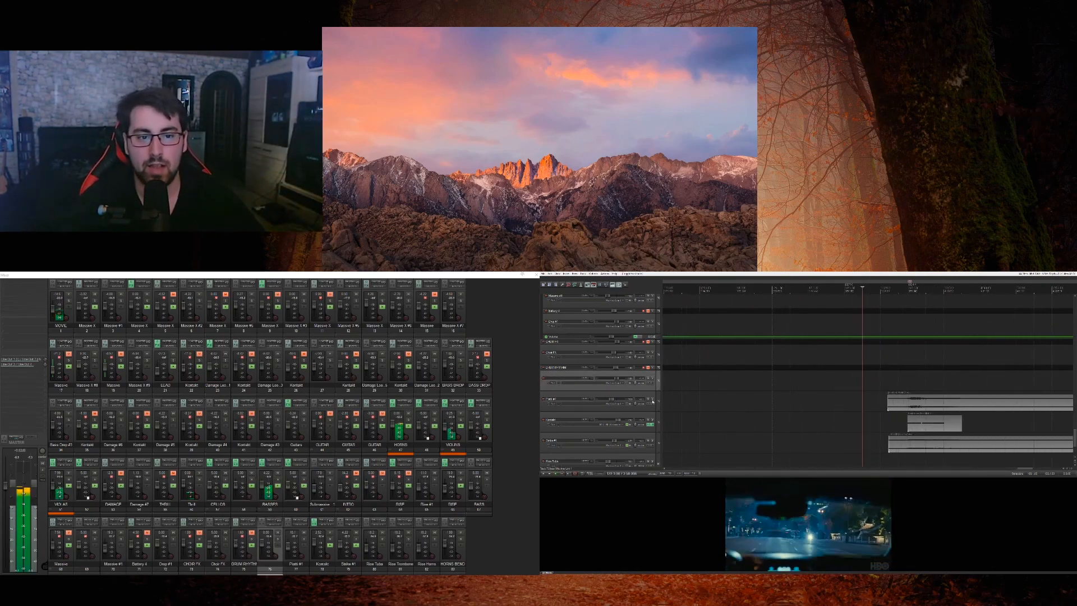
left_click(653, 419)
key("space")
left_click(652, 440)
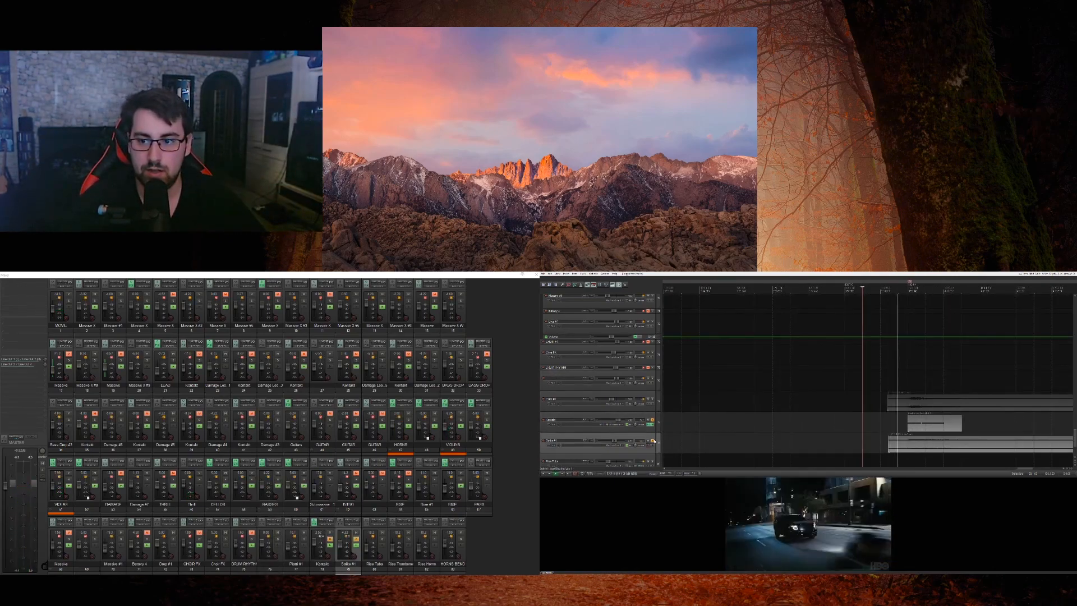
key("space")
left_click(653, 440)
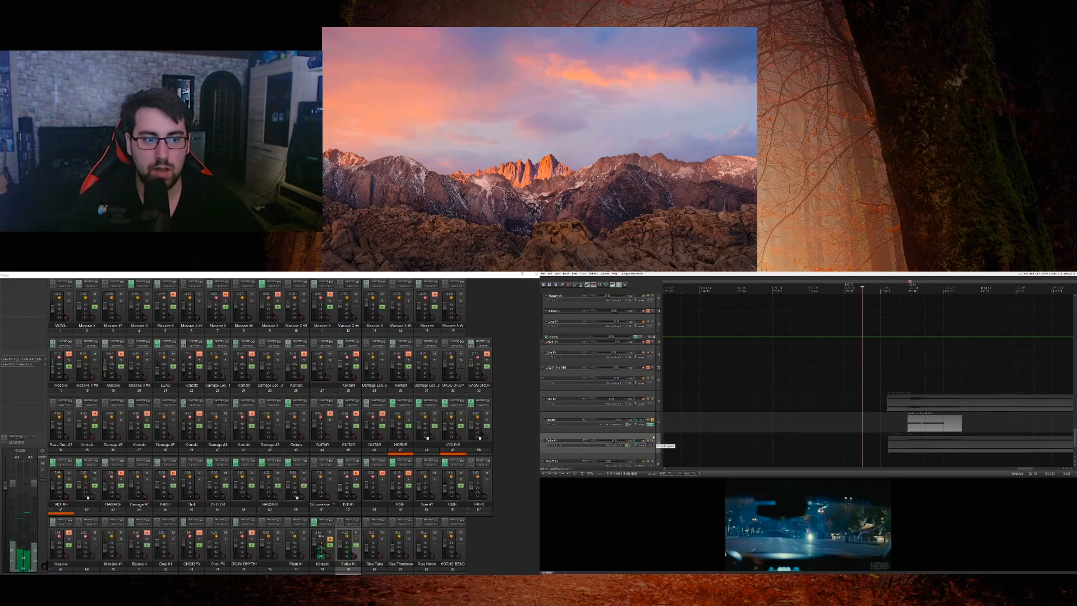
Step: Open the Kontakt instrument behind the short clip to examine it, close it, and play the passage in the full mix
left_click(650, 425)
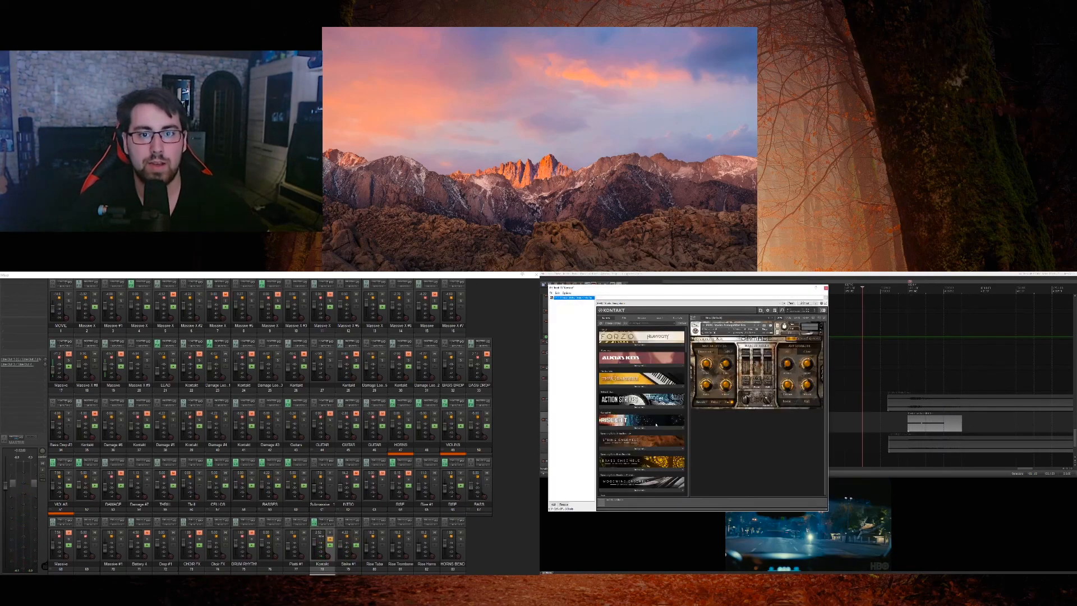
key("Escape")
key("space")
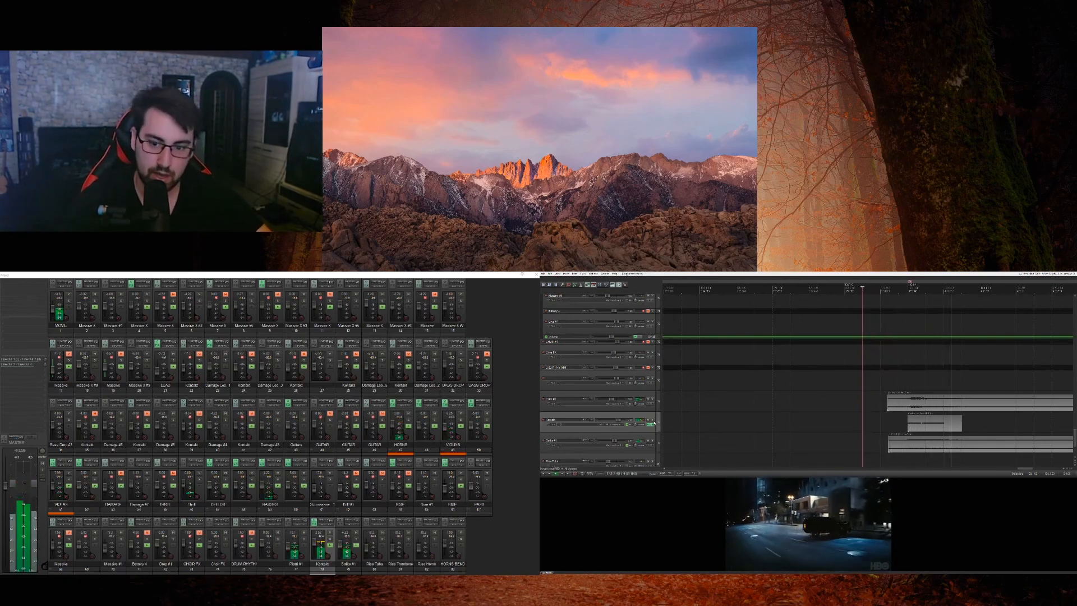
key("space")
Step: Place the playhead at the start of the short Kontakt clip and audition the car shot in brief bursts
left_click(909, 297)
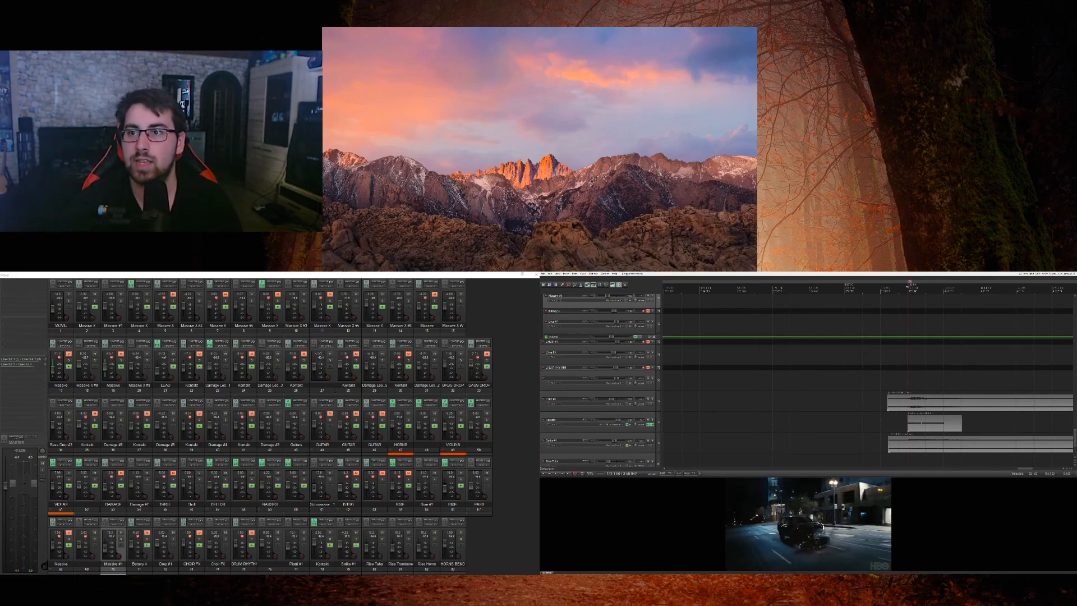
left_click(898, 287)
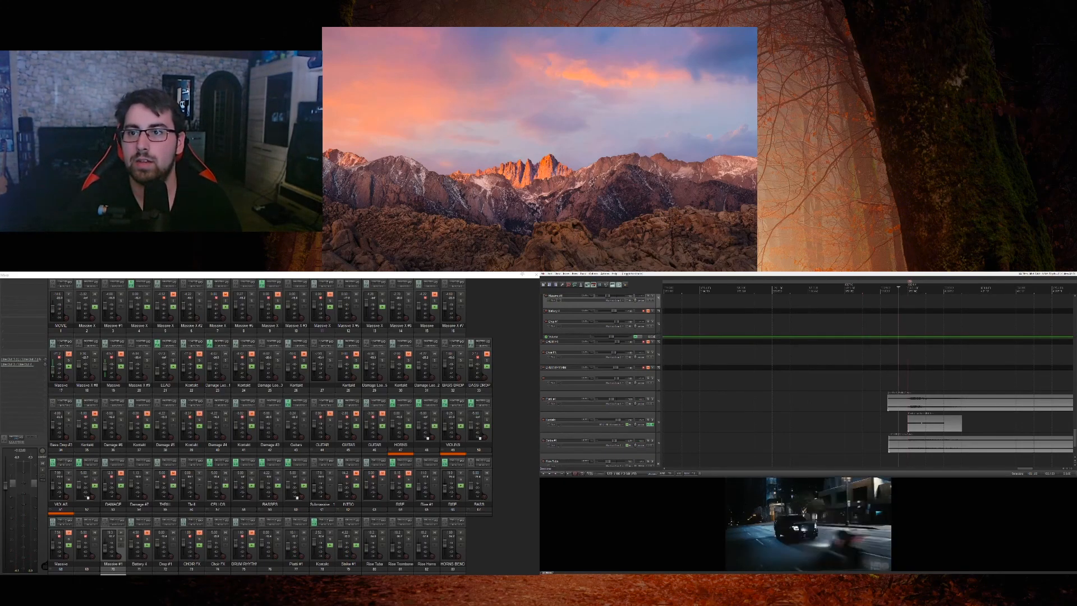
key("space")
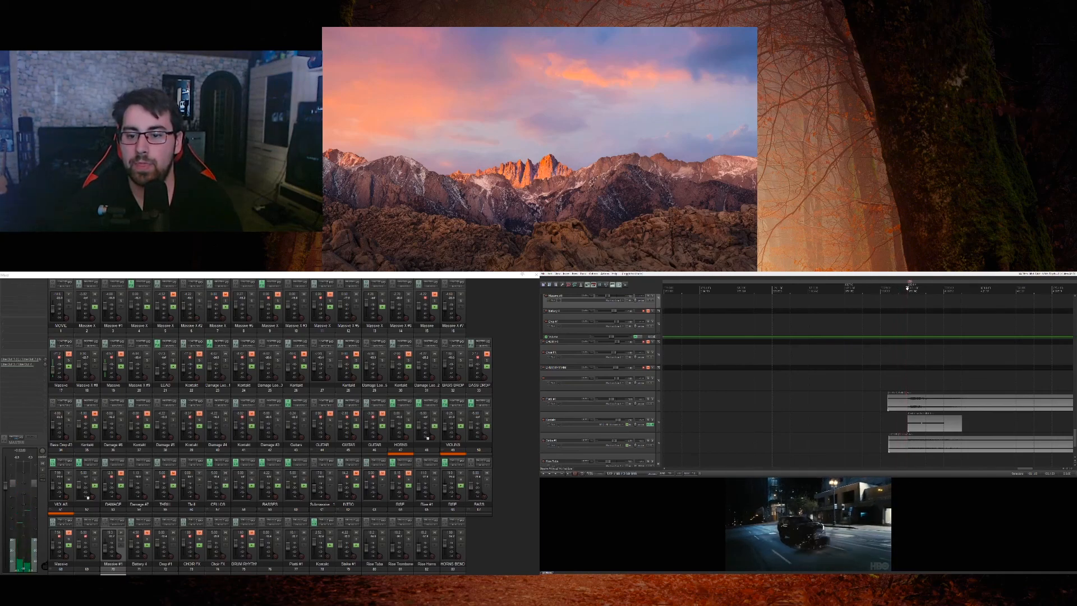
key("space")
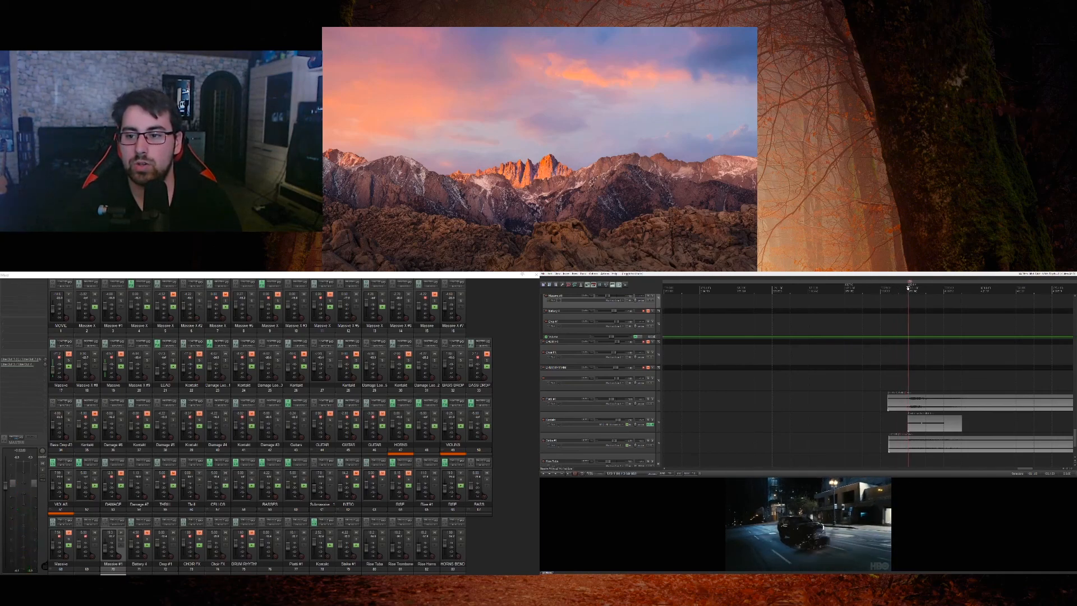
key("space")
key("space")
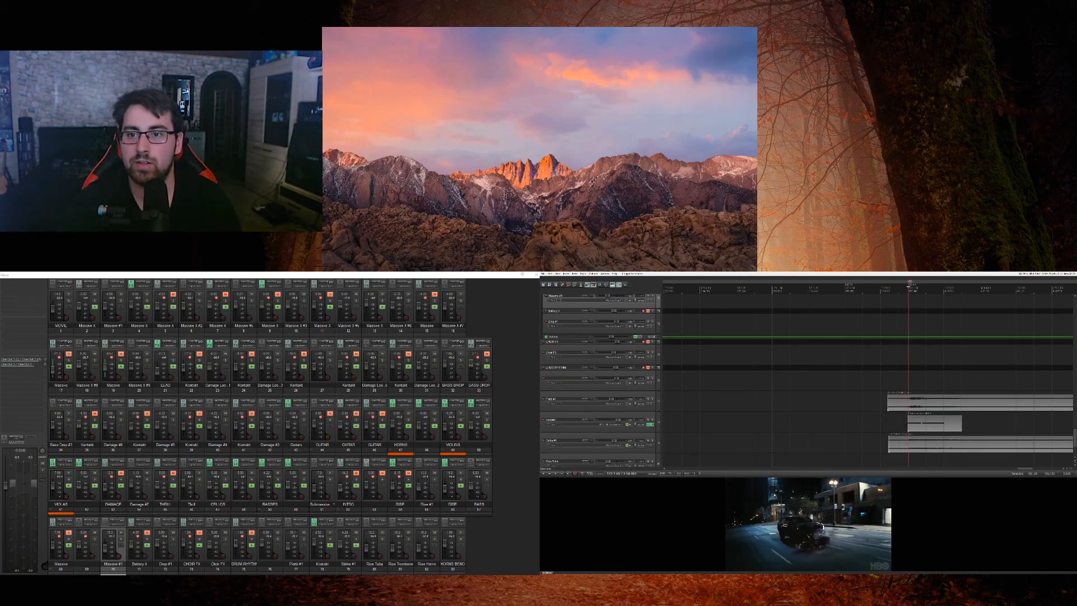
Step: Play from before the three lower clips, then solo the MOVIE track and audition the film's own sound
left_click(908, 354)
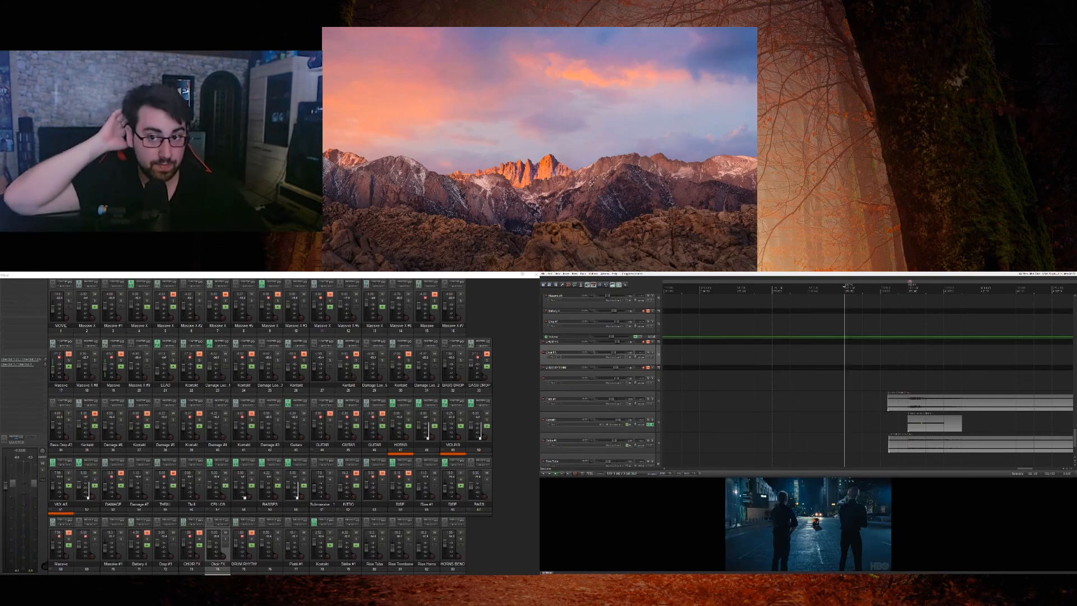
key("space")
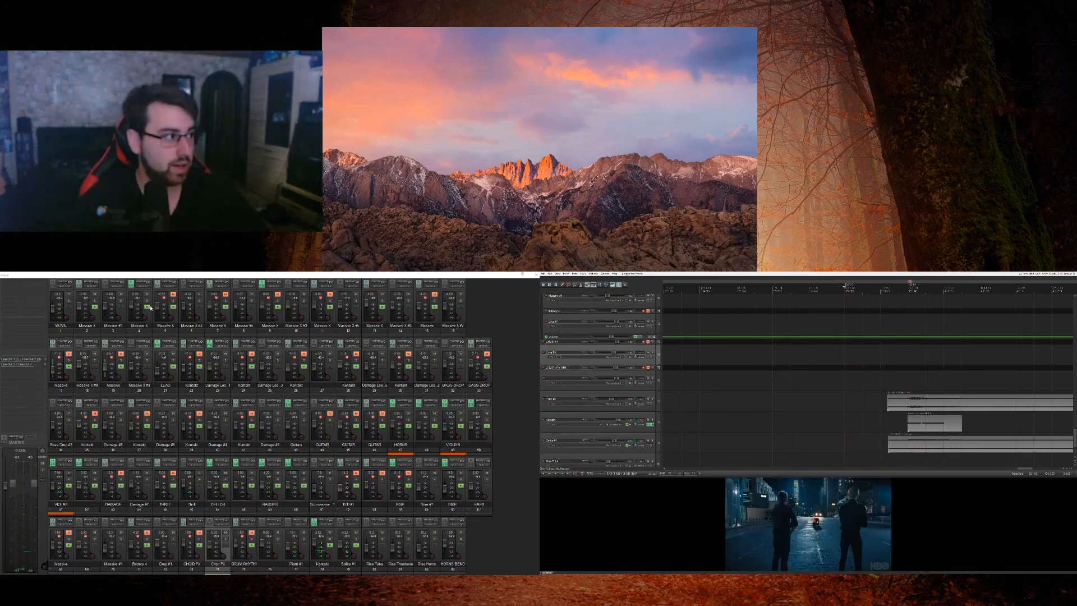
left_click(72, 307)
key("space")
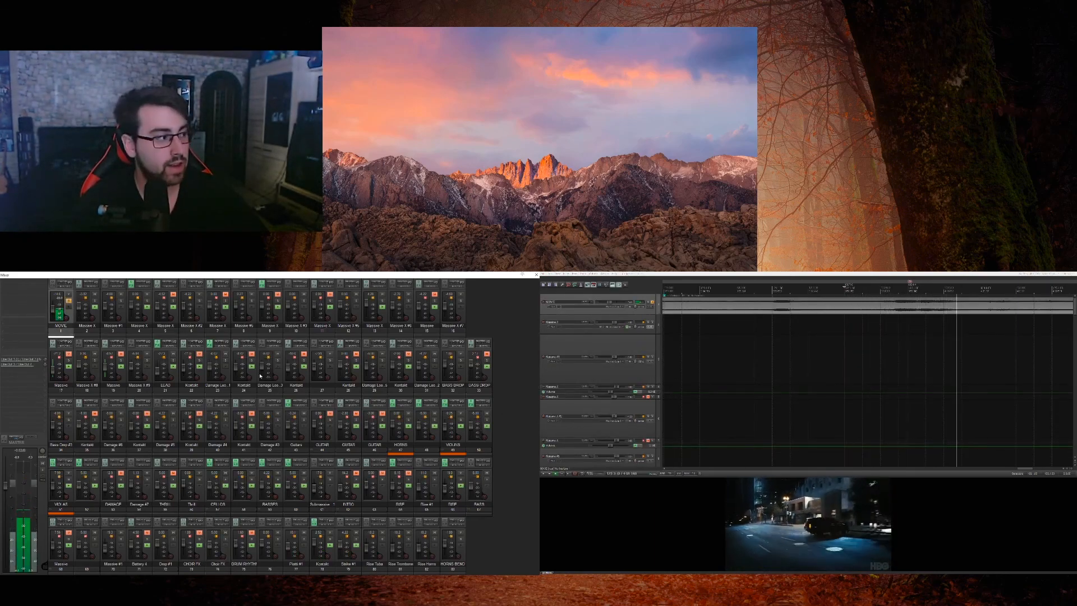
Step: Stop playback, clear the MOVIE track's solo, and return the playhead to the project start
key("space")
left_click(69, 302)
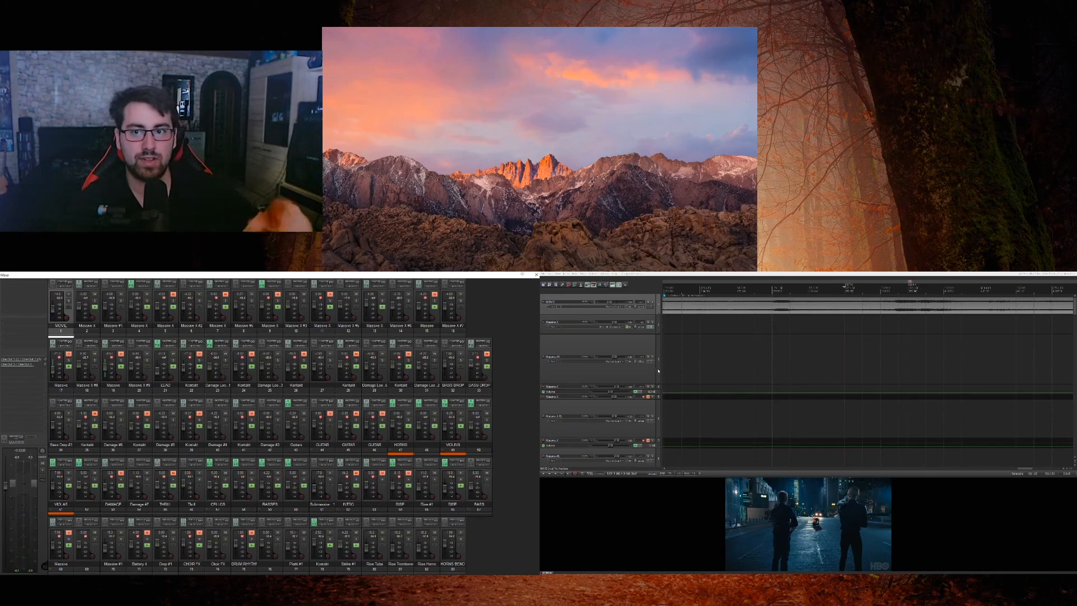
scroll(659, 371, "down", 15)
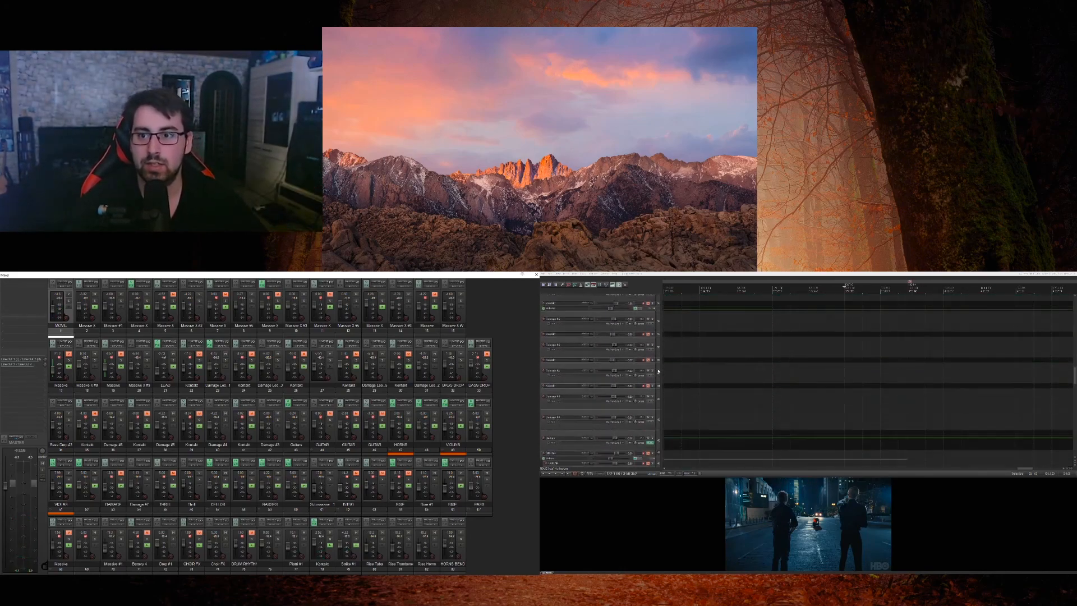
scroll(659, 371, "down", 12)
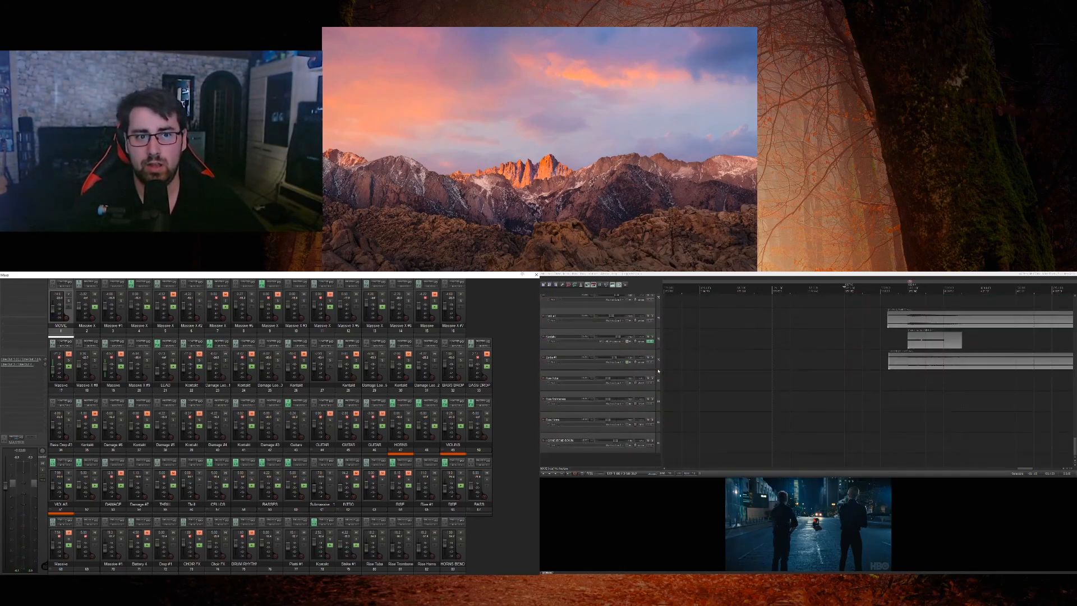
scroll(921, 340, "down", 8)
key("Home")
Step: Place the playhead near the short Massive clip and near the earlier block of Massive clips, checking the film shots there
scroll(658, 405, "up", 10)
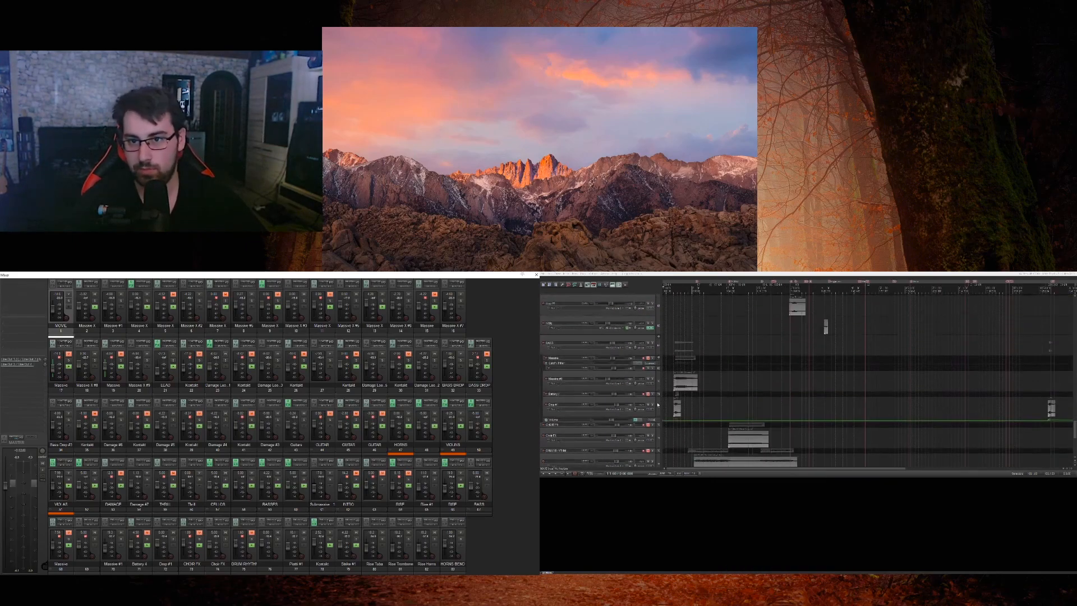
scroll(658, 404, "up", 10)
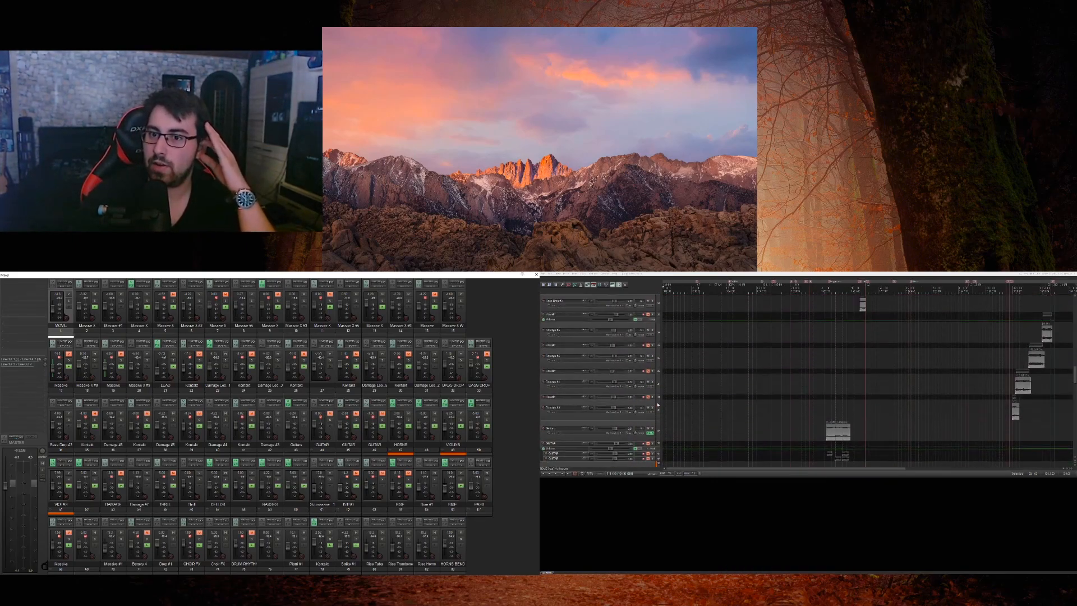
scroll(658, 405, "up", 15)
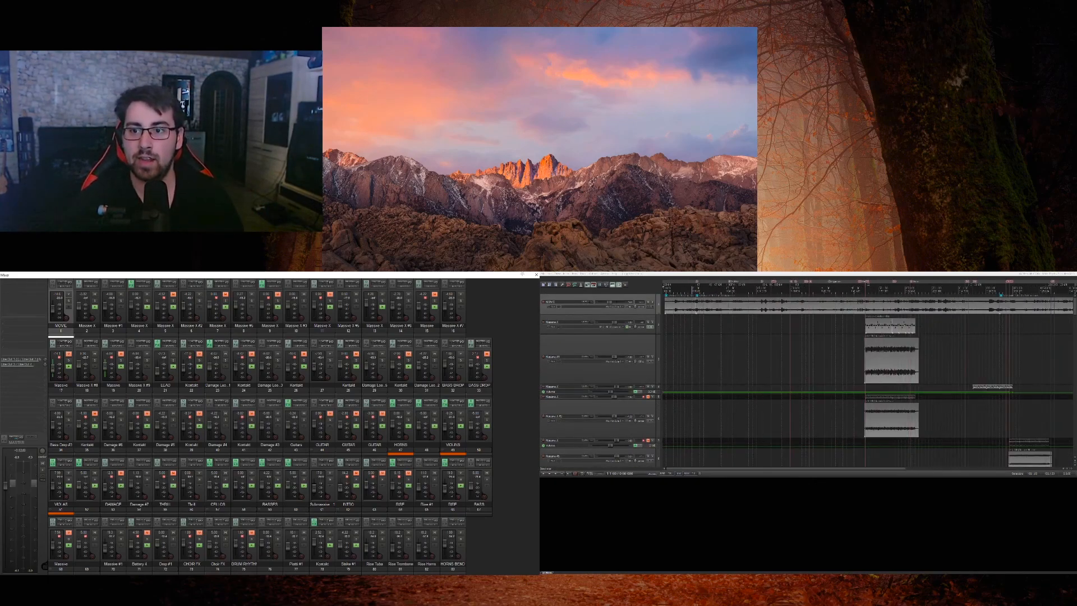
left_click(973, 360)
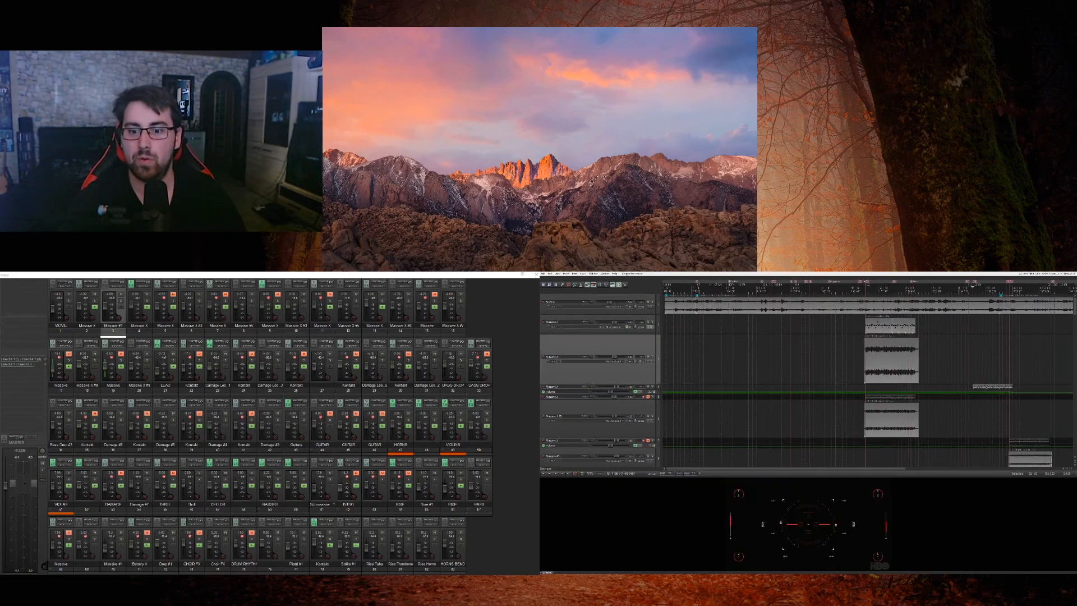
scroll(972, 360, "up", 4)
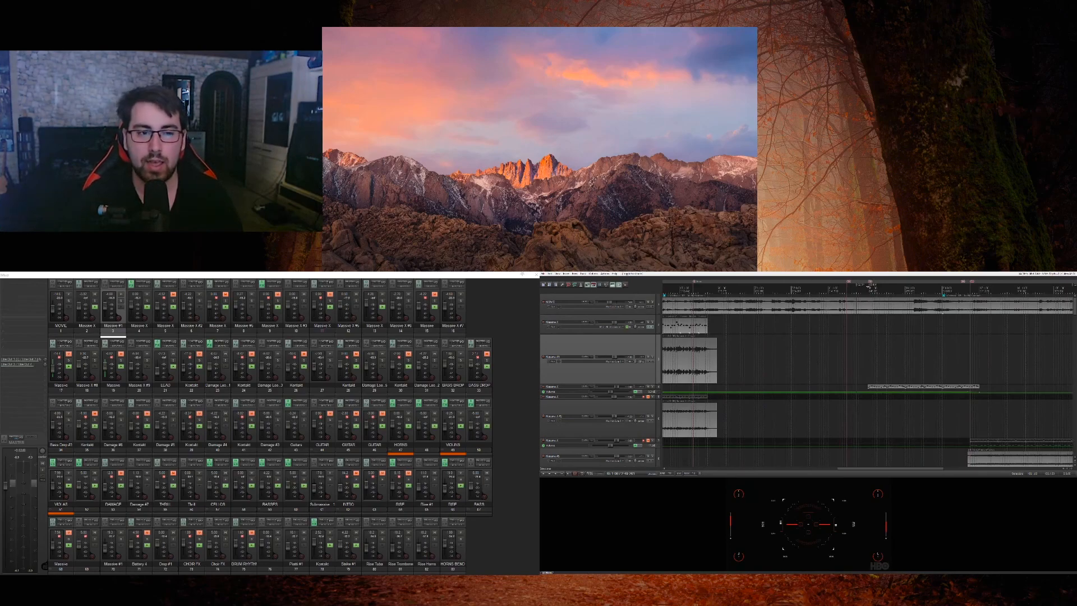
scroll(972, 360, "down", 3)
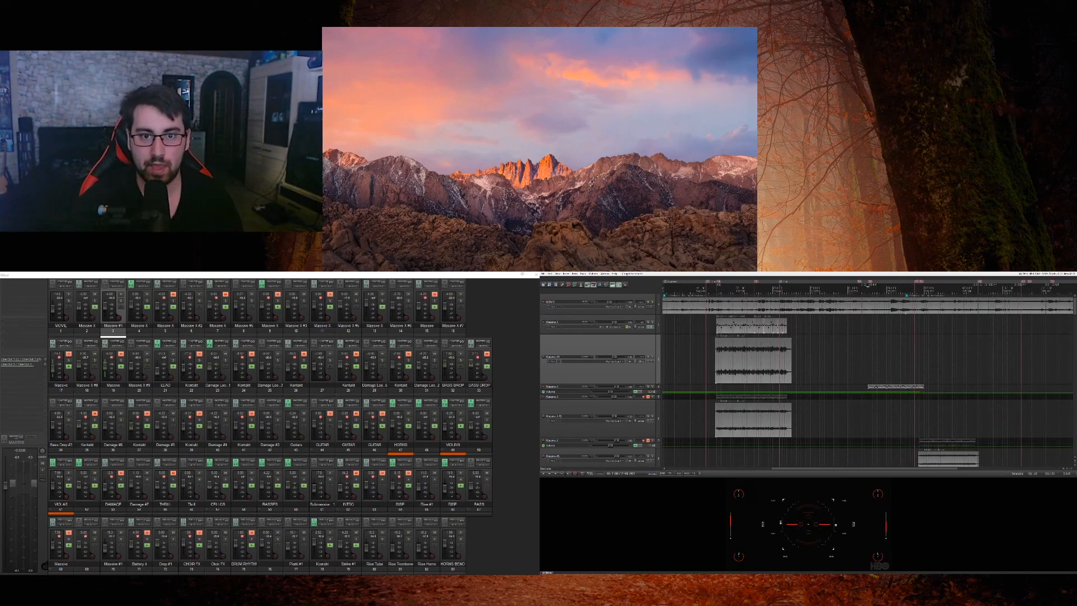
left_click(714, 360)
scroll(714, 360, "up", 6)
scroll(714, 360, "down", 4)
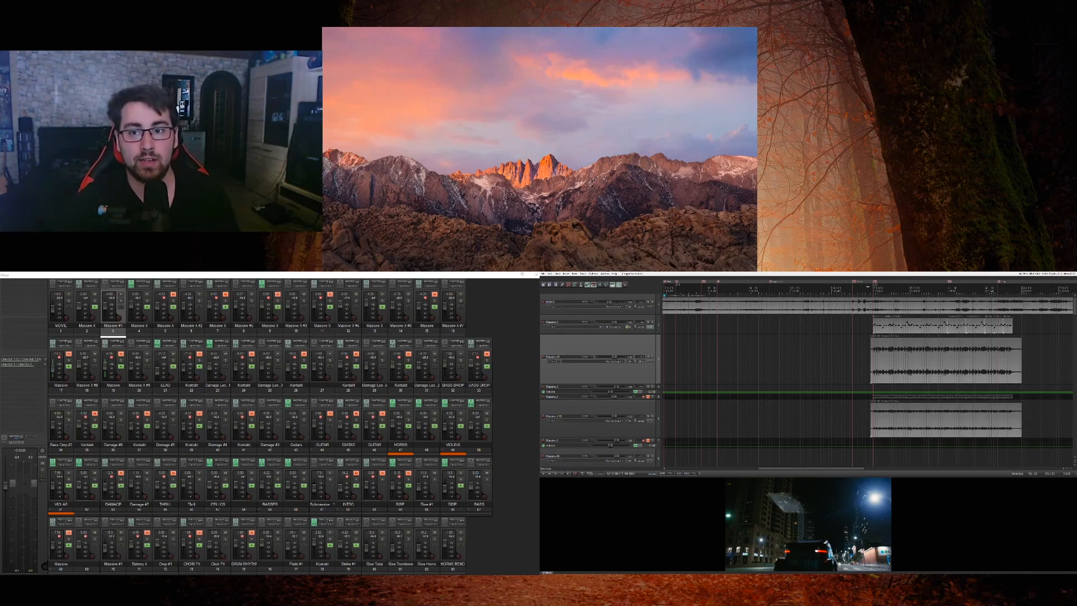
Step: Place the playhead just before the first block of Massive clips and examine how the clips start against the film
left_click(853, 325)
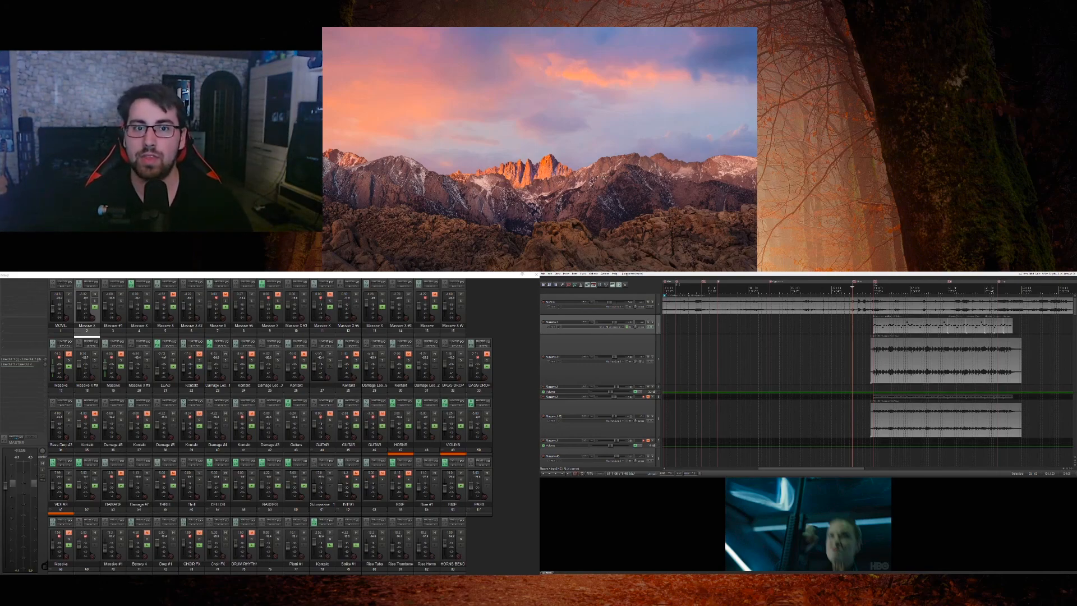
scroll(856, 324, "down", 5)
scroll(857, 324, "up", 7)
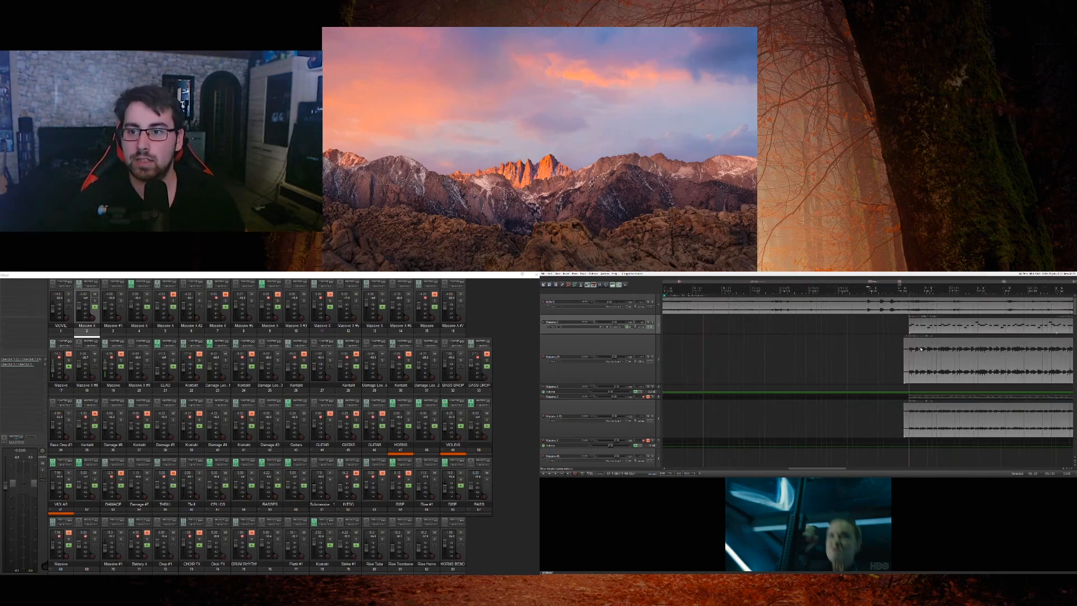
left_click(888, 324)
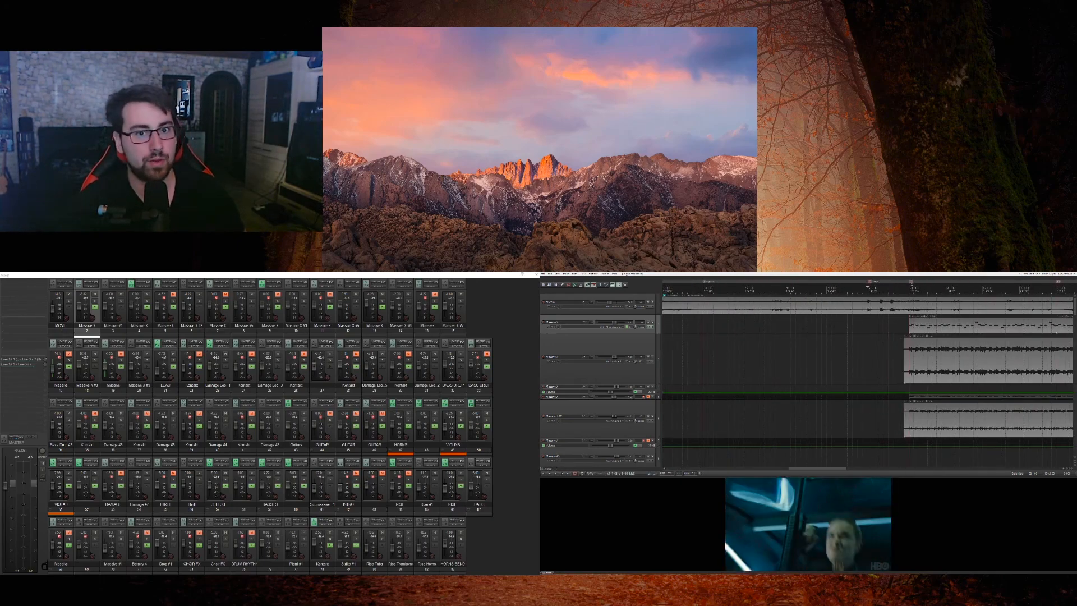
scroll(866, 365, "down", 4)
scroll(856, 364, "up", 5)
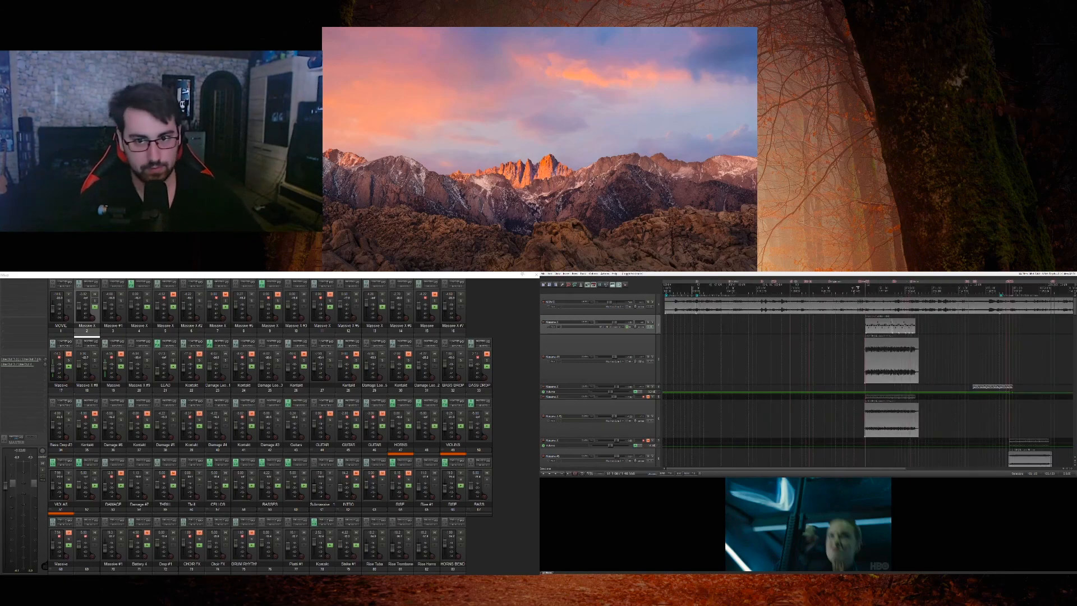
scroll(905, 362, "up", 5)
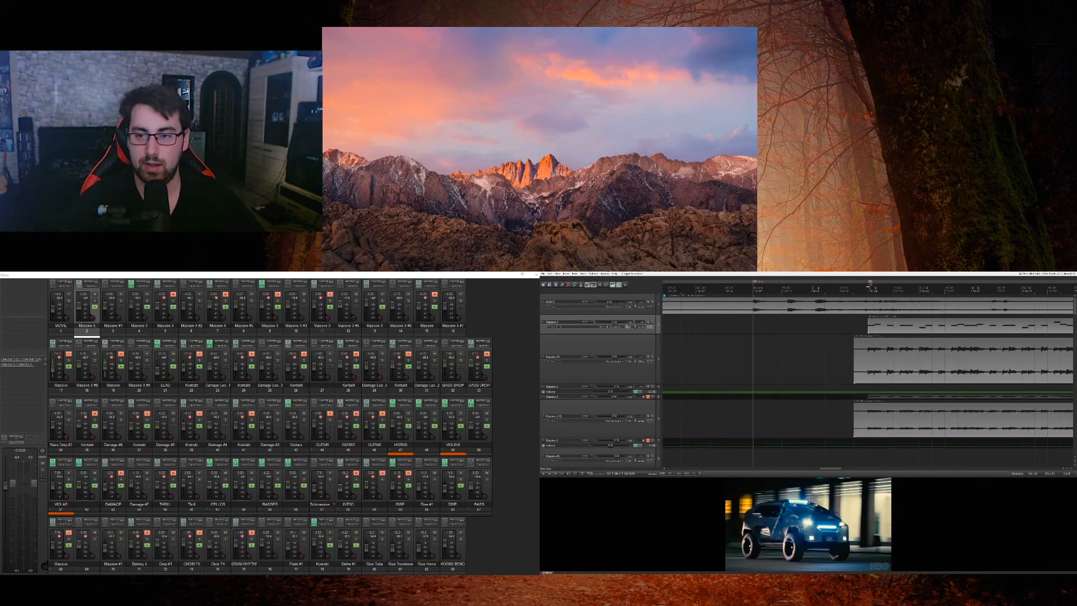
scroll(866, 365, "down", 5)
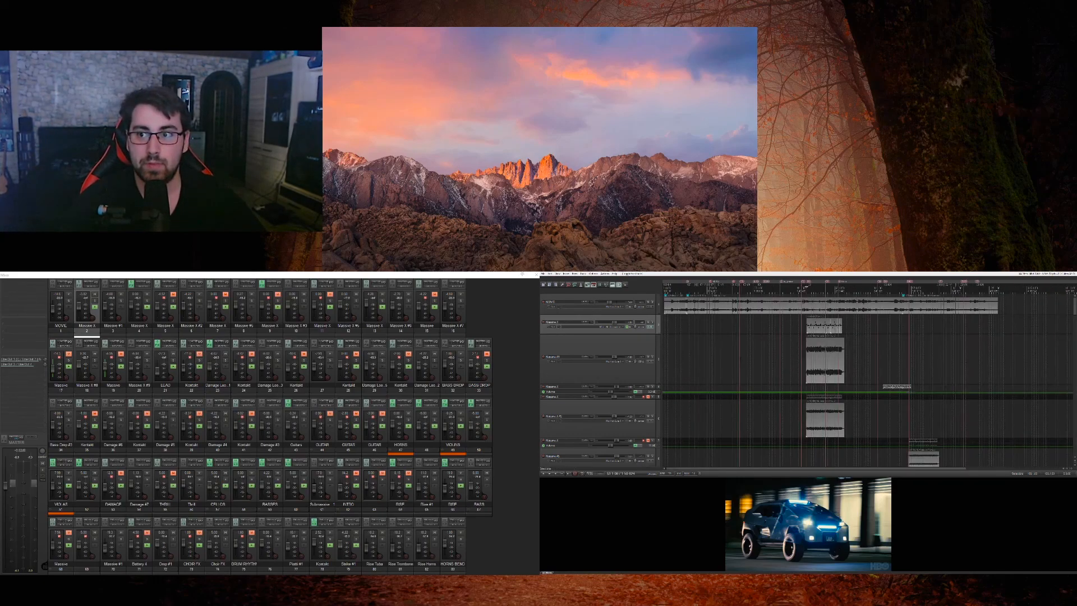
Step: Return the playhead to the project start and look over the whole timeline and the Massive tracks with their automation
key("Home")
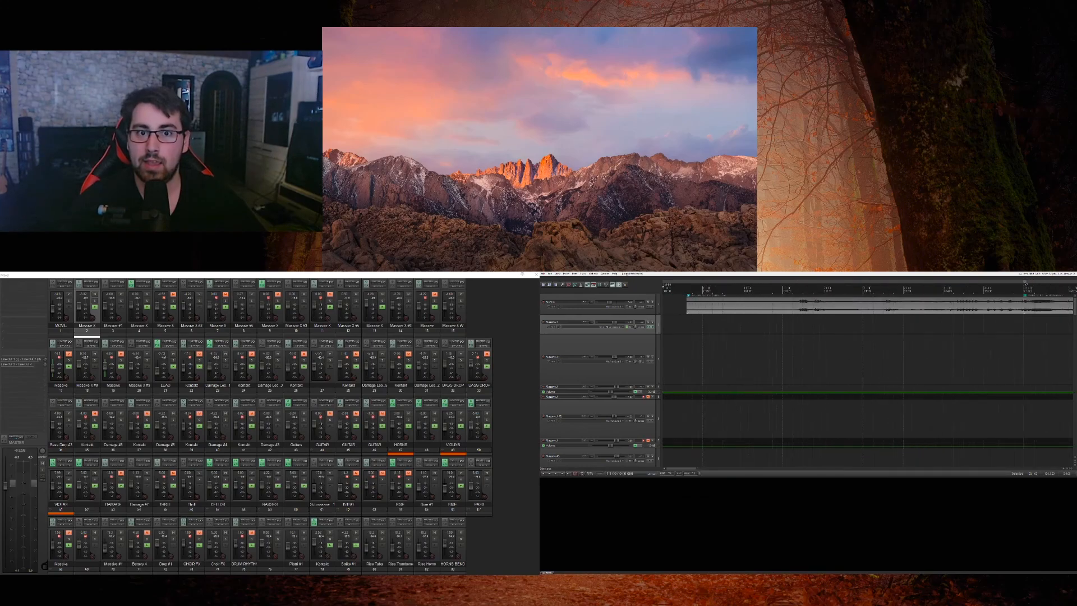
scroll(866, 365, "down", 2)
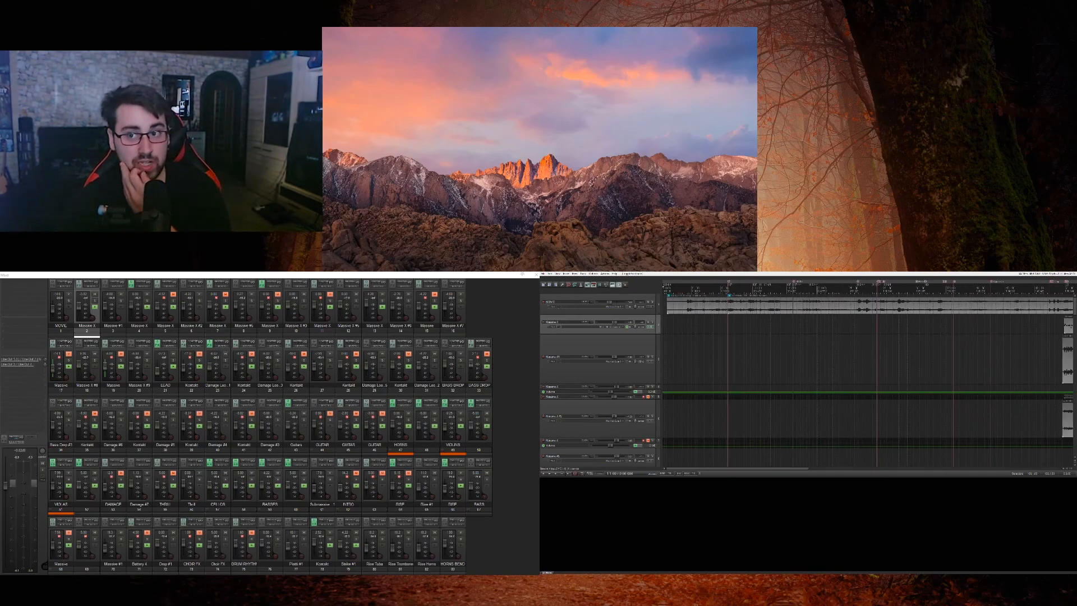
scroll(867, 365, "down", 3)
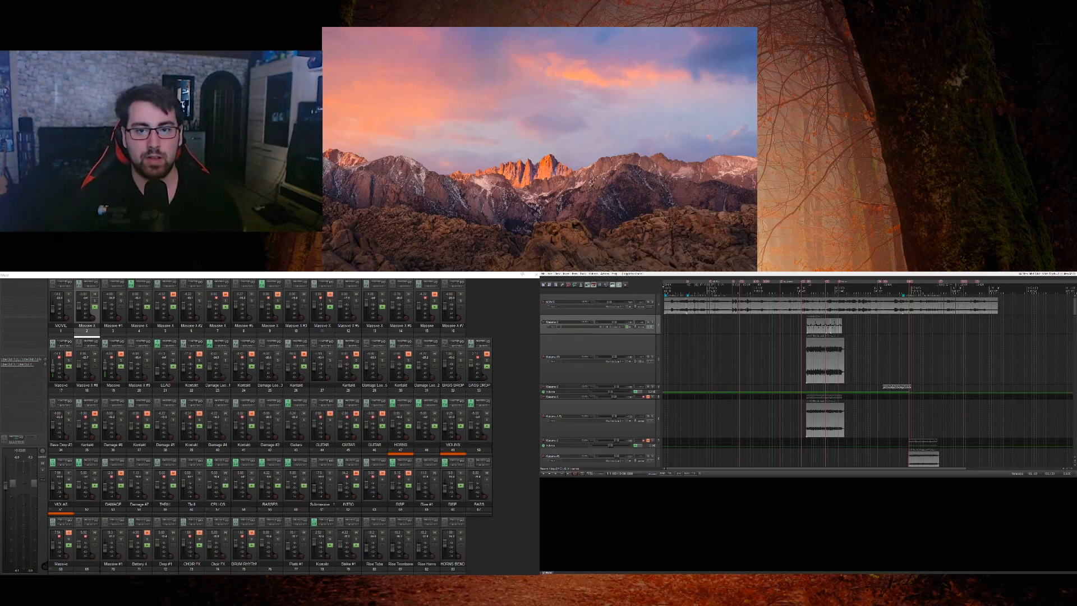
scroll(653, 330, "down", 5)
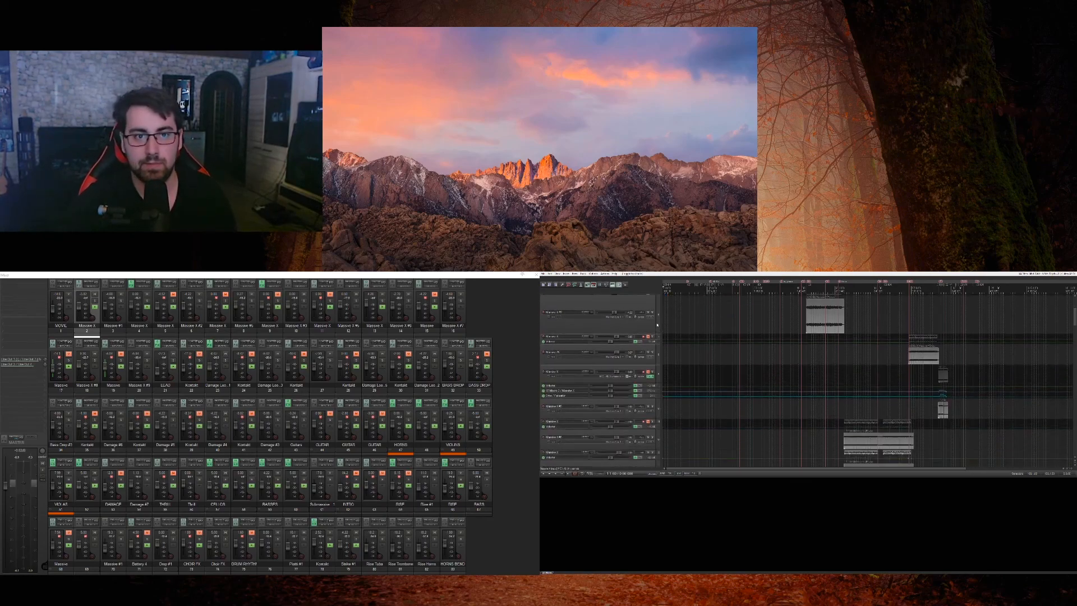
scroll(658, 324, "down", 5)
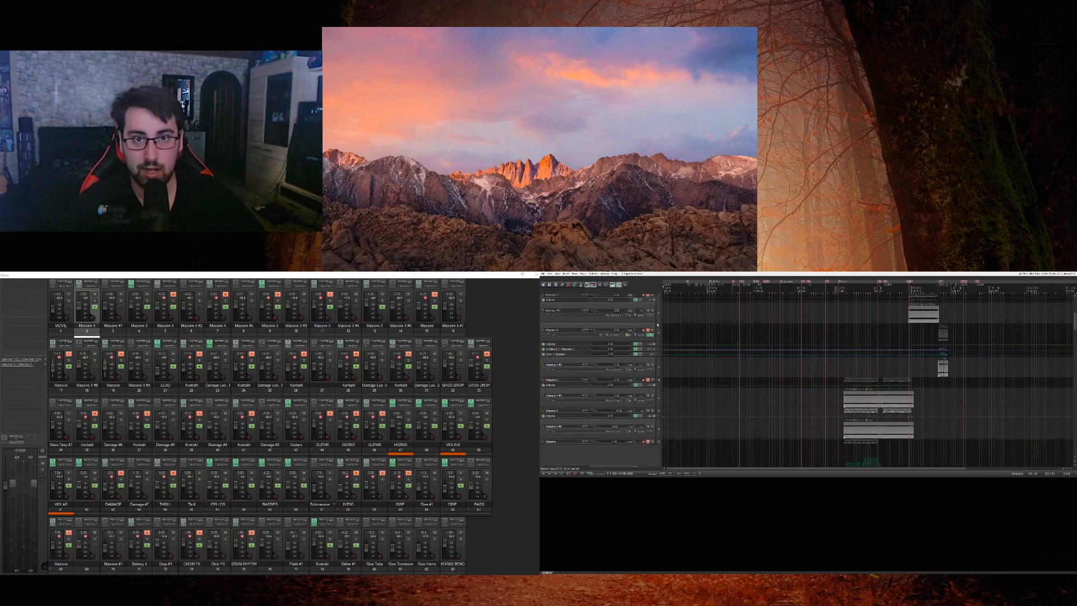
scroll(659, 324, "up", 2)
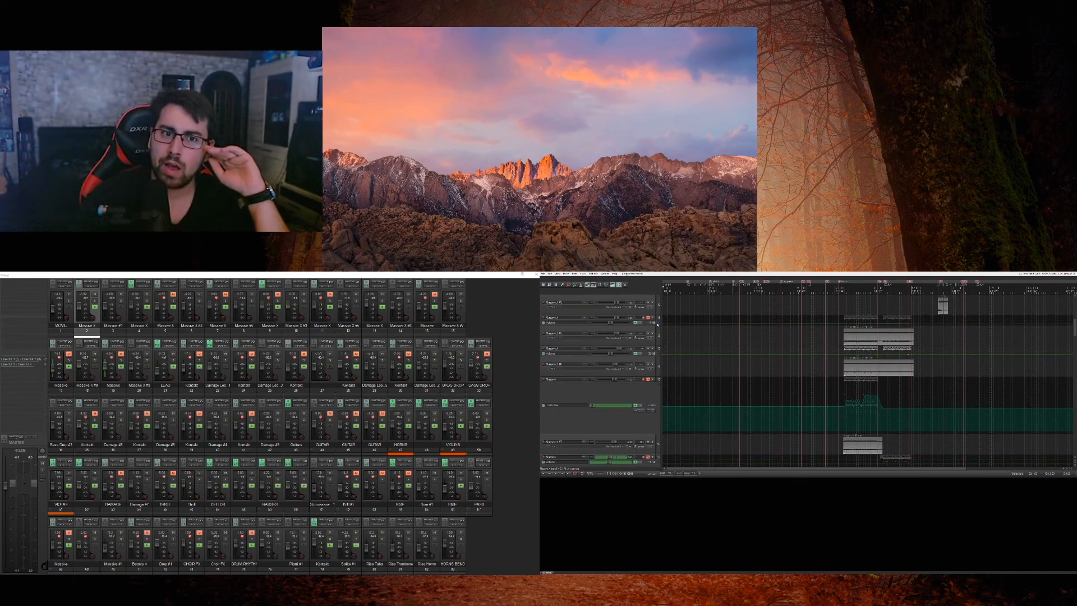
scroll(658, 324, "up", 4)
scroll(657, 325, "up", 2)
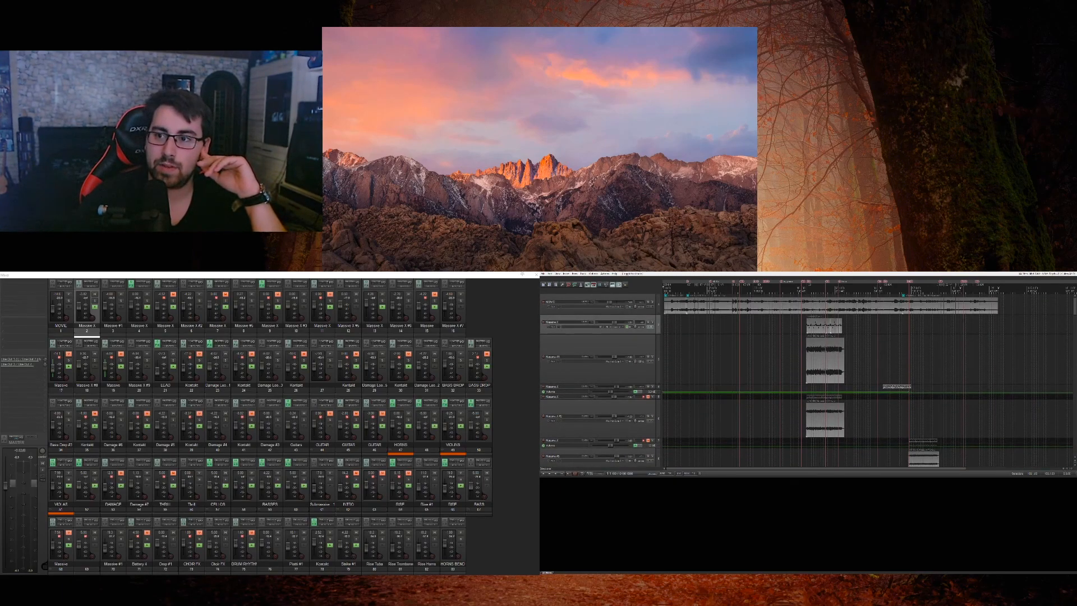
Step: Move the playhead into the film to view a shot, and return it to the start of the project
left_click(968, 319)
left_click(646, 362)
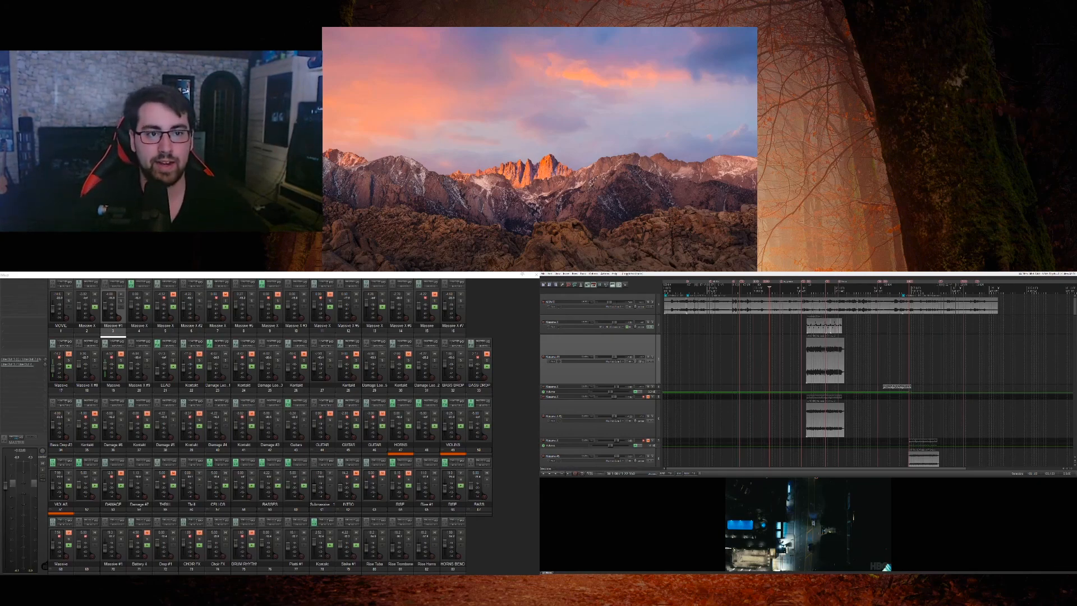
left_click(664, 325)
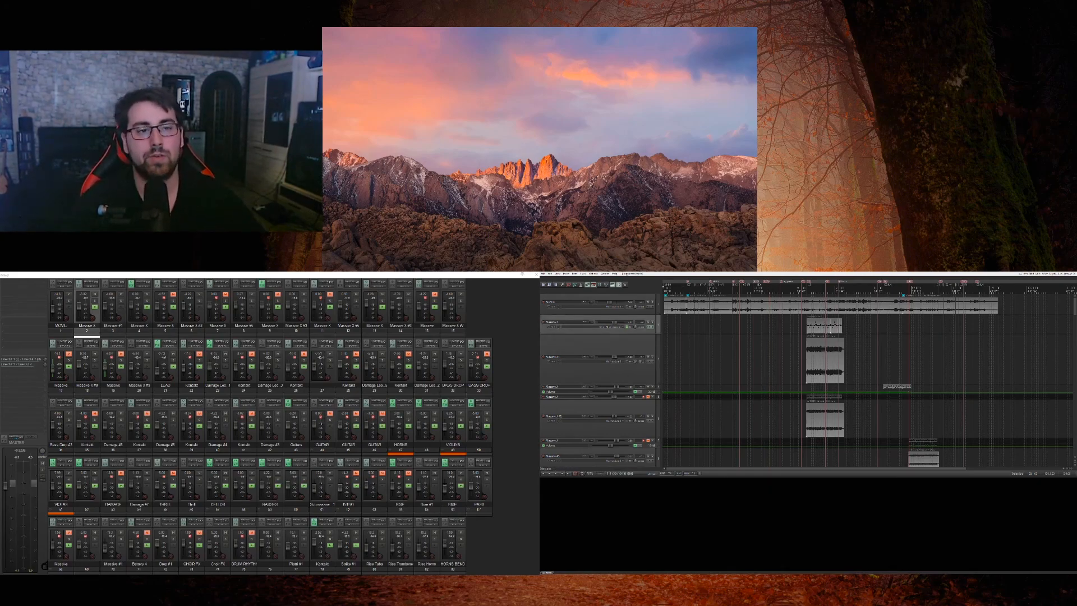